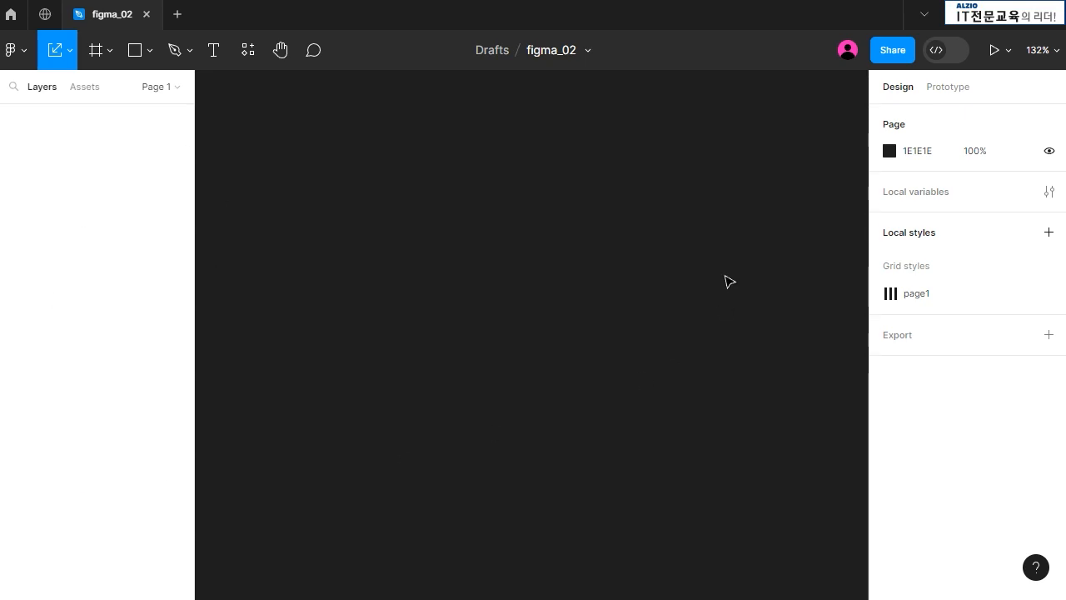
Undo the last deletion to restore the Profile frame, and switch to the Move tool
left_click(278, 49)
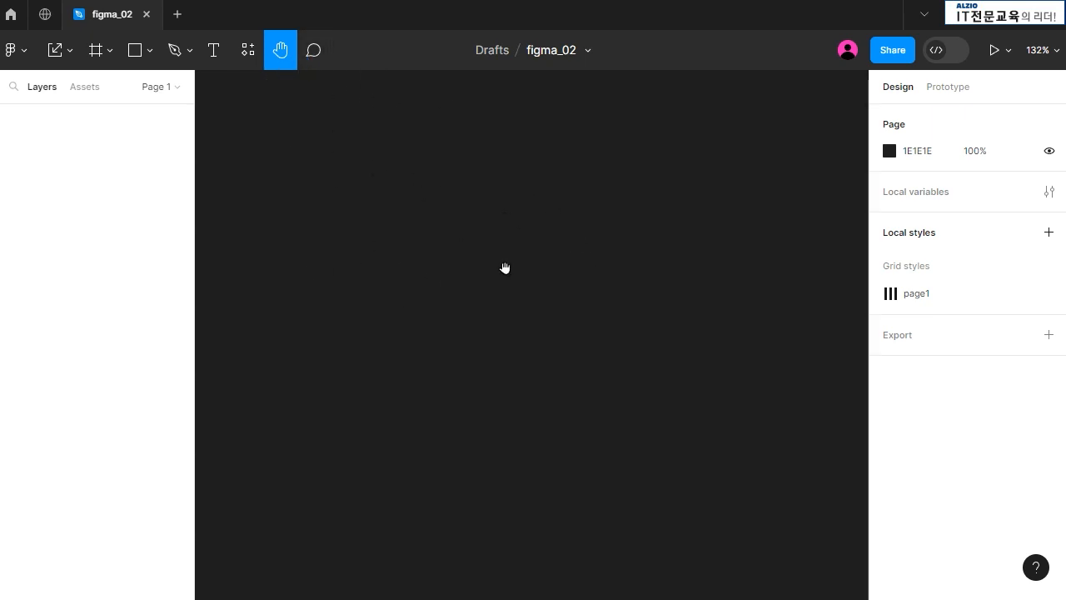
key("ctrl+z")
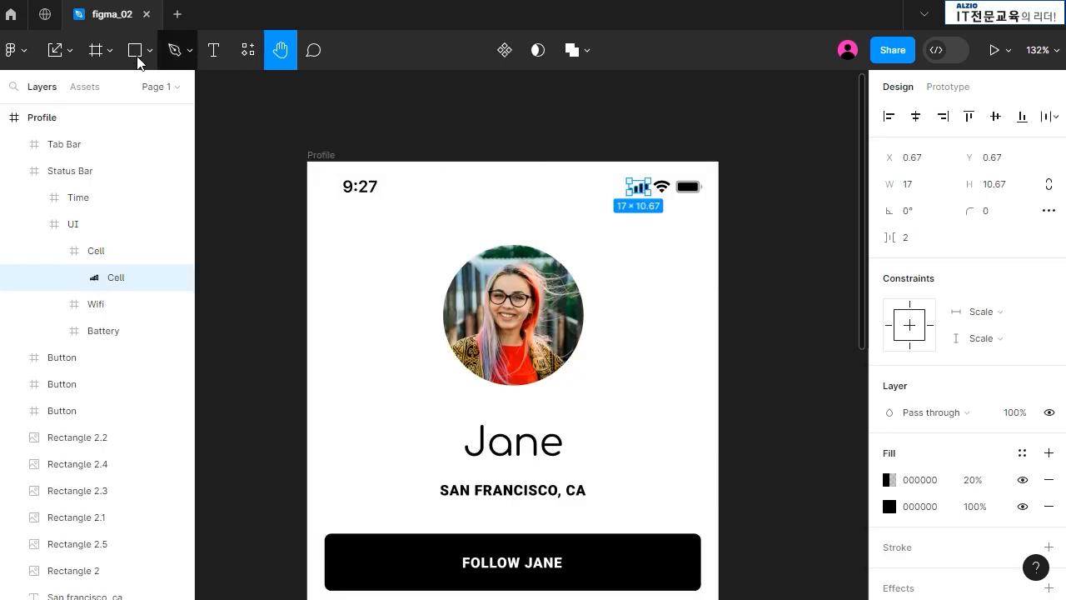
left_click(56, 54)
key("Return")
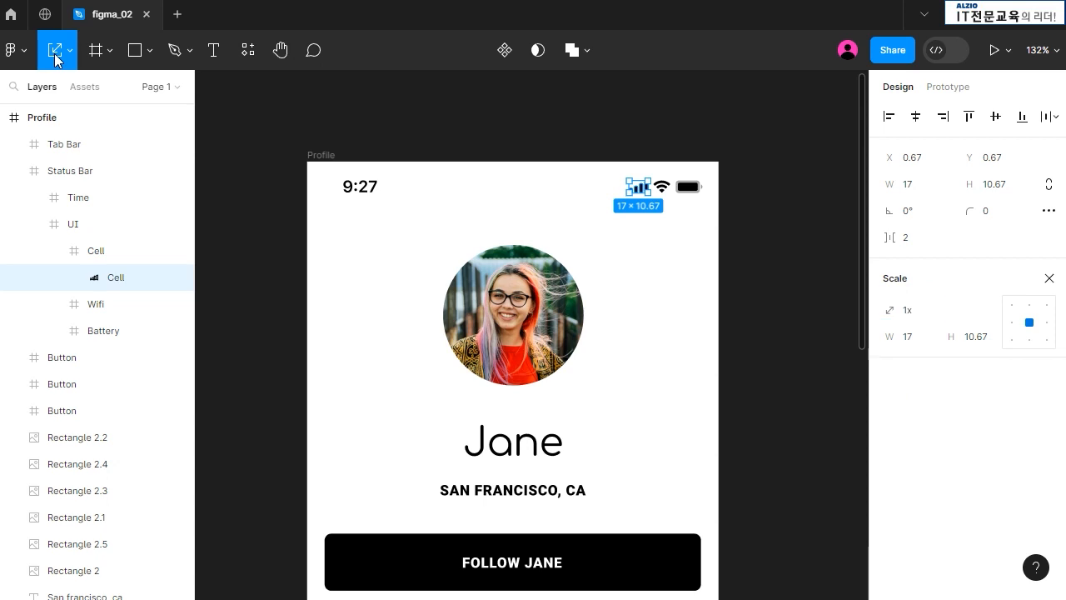
left_click(69, 52)
left_click(67, 92)
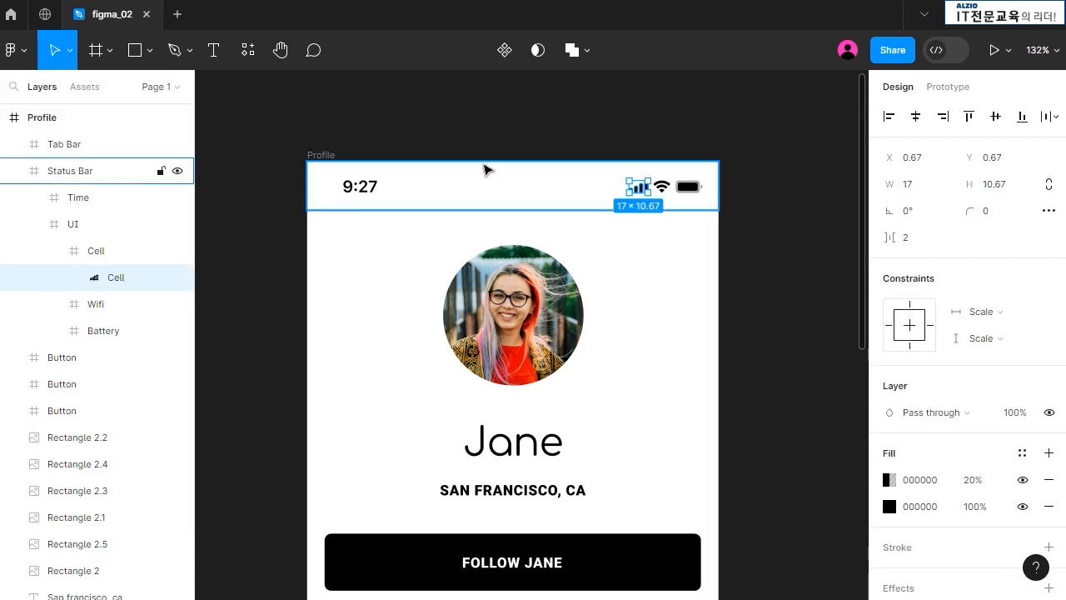
Examine the Profile frame and its Status Bar at different zoom levels
left_click(312, 162)
left_click(780, 259)
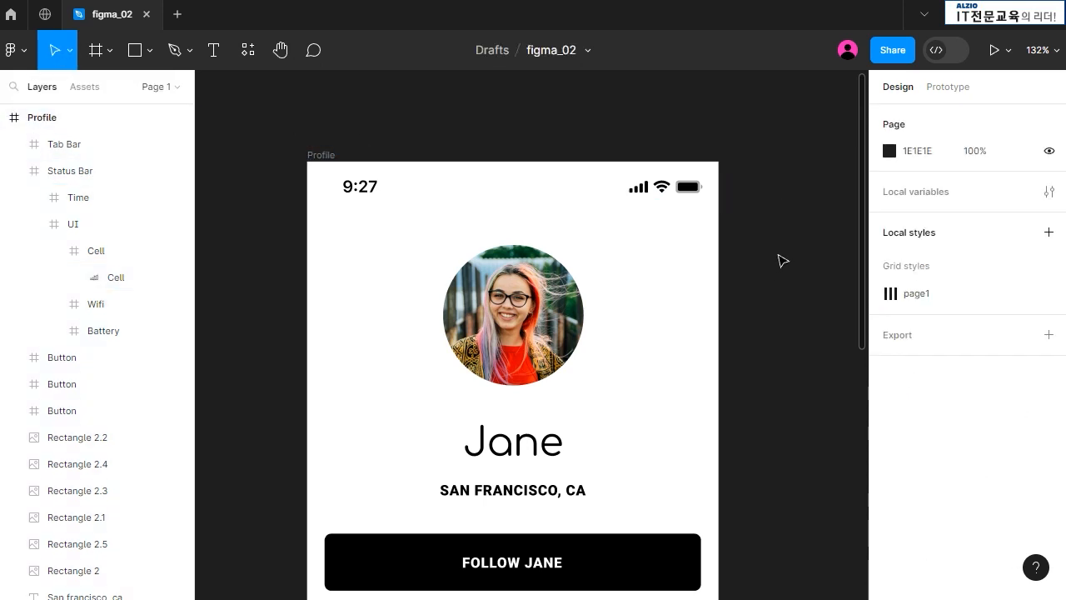
left_click(323, 170)
scroll(761, 261, "up", 2)
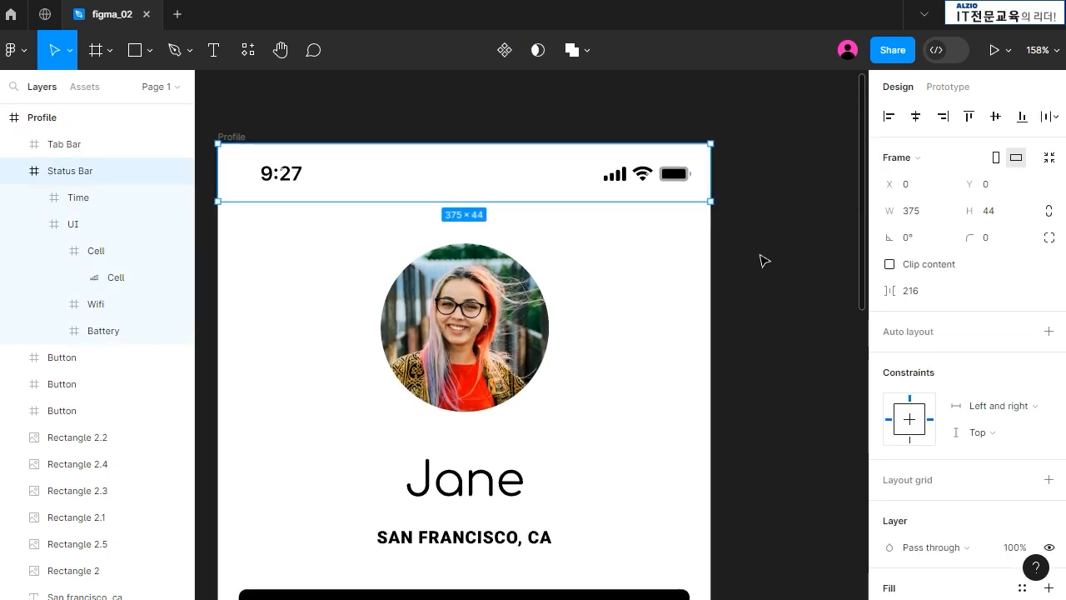
scroll(761, 261, "down", 3)
scroll(761, 260, "down", 5)
scroll(761, 259, "up", 3)
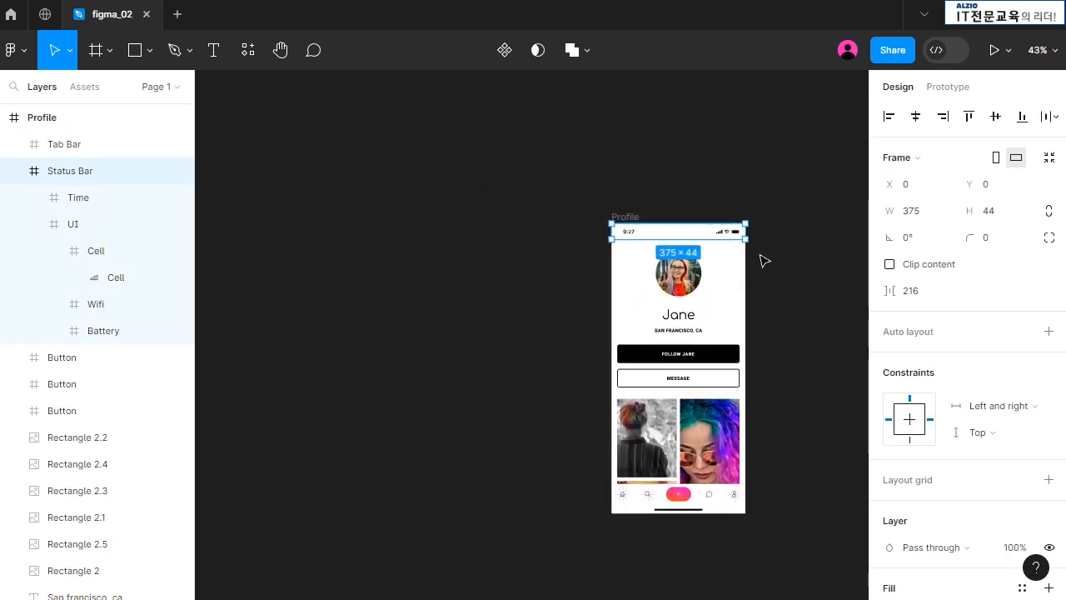
scroll(765, 261, "up", 2)
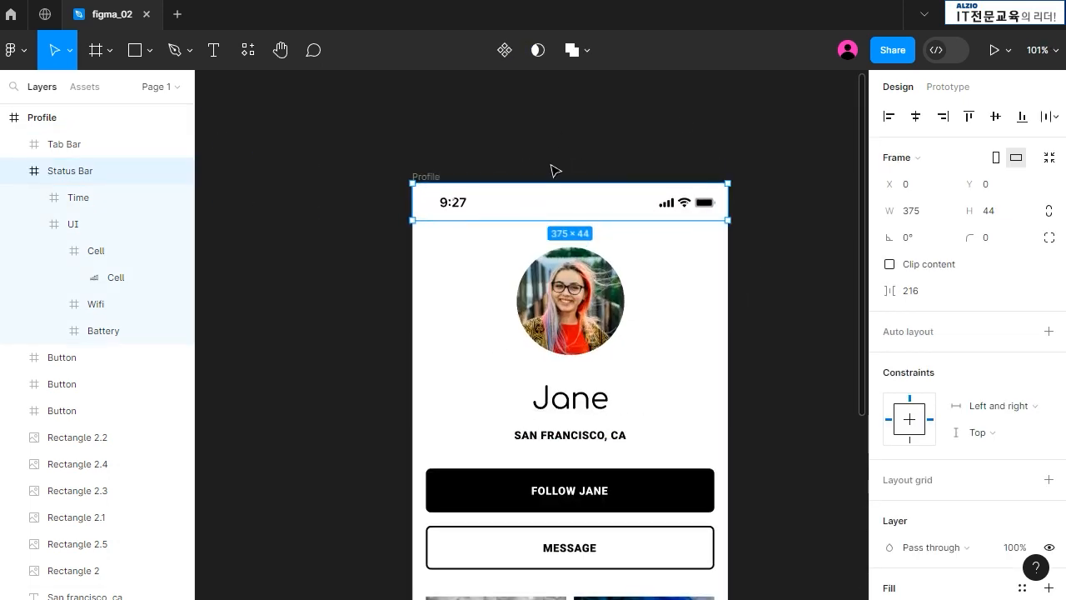
left_click(559, 224)
left_click_drag(863, 266, 852, 247)
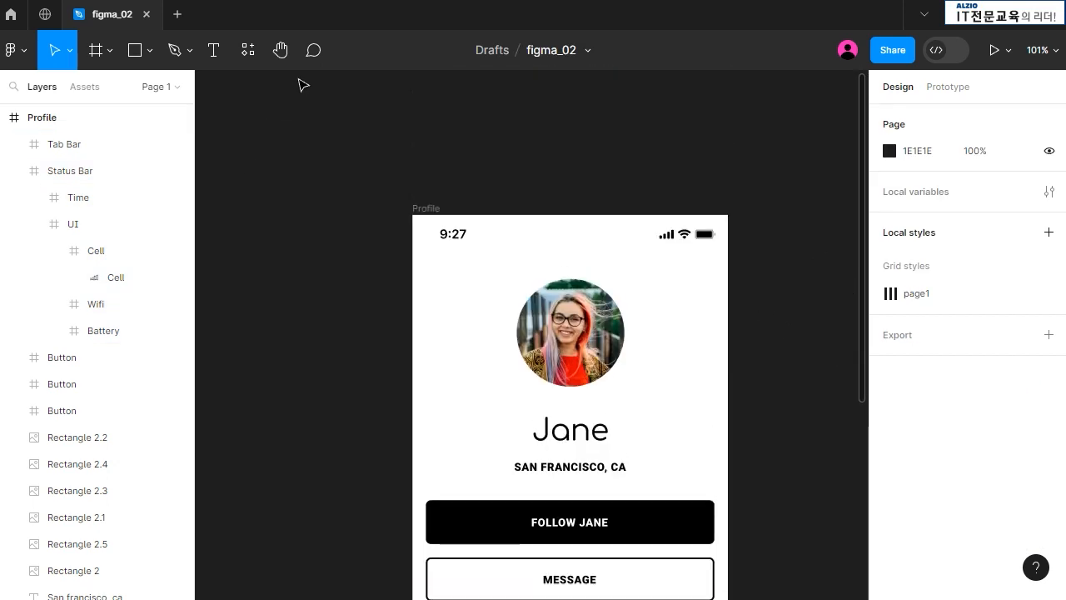
Delete the whole Profile frame from the page
left_click(281, 50)
left_click_drag(589, 428, 530, 359)
left_click(29, 120)
key("Delete")
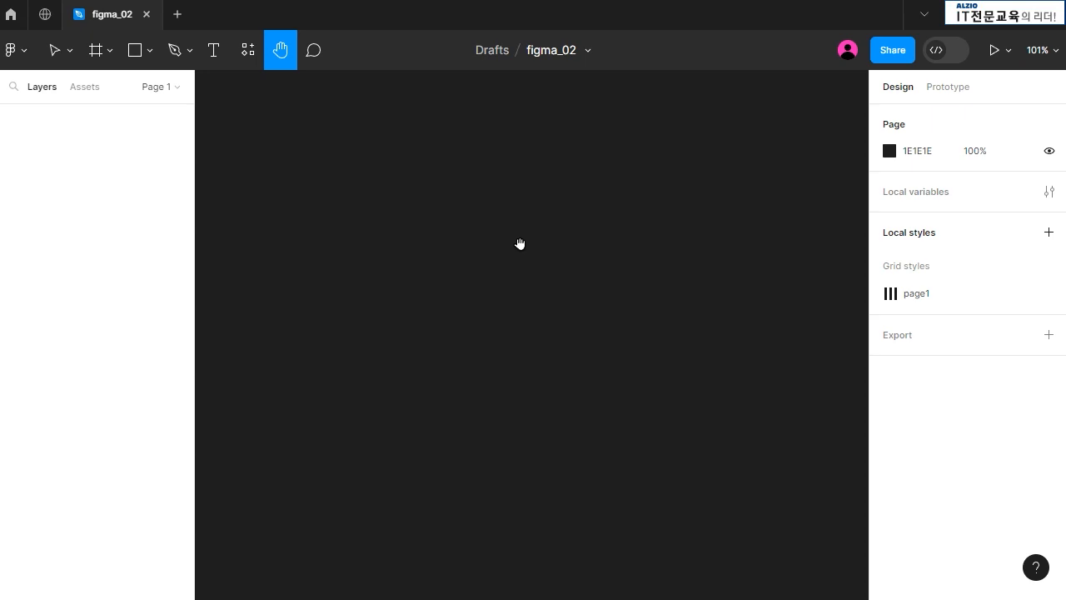
left_click(315, 53)
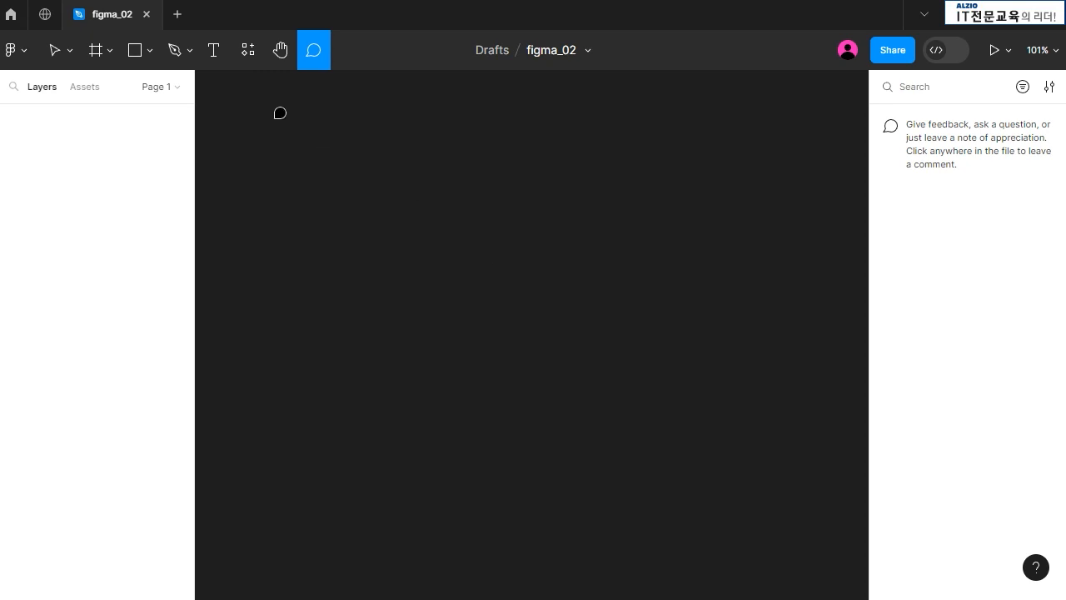
left_click(92, 55)
left_click(108, 59)
left_click(108, 58)
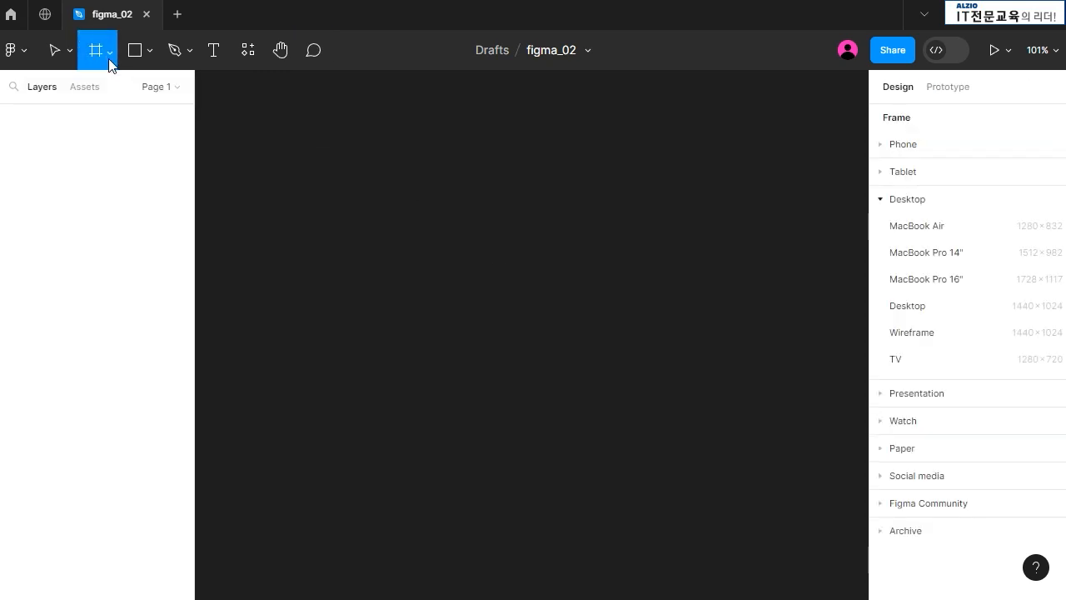
left_click(151, 52)
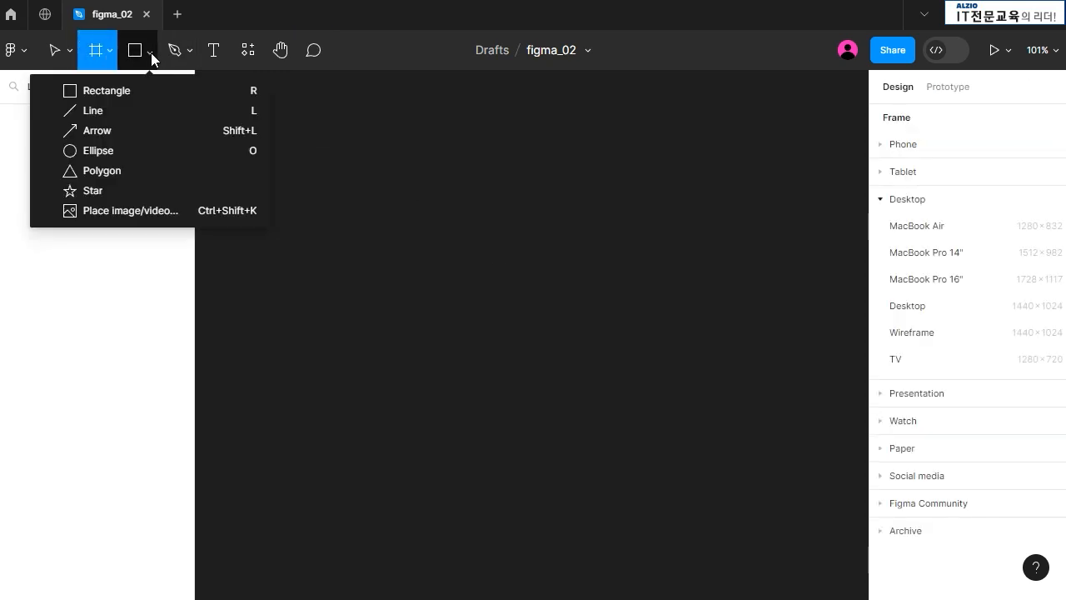
left_click(110, 52)
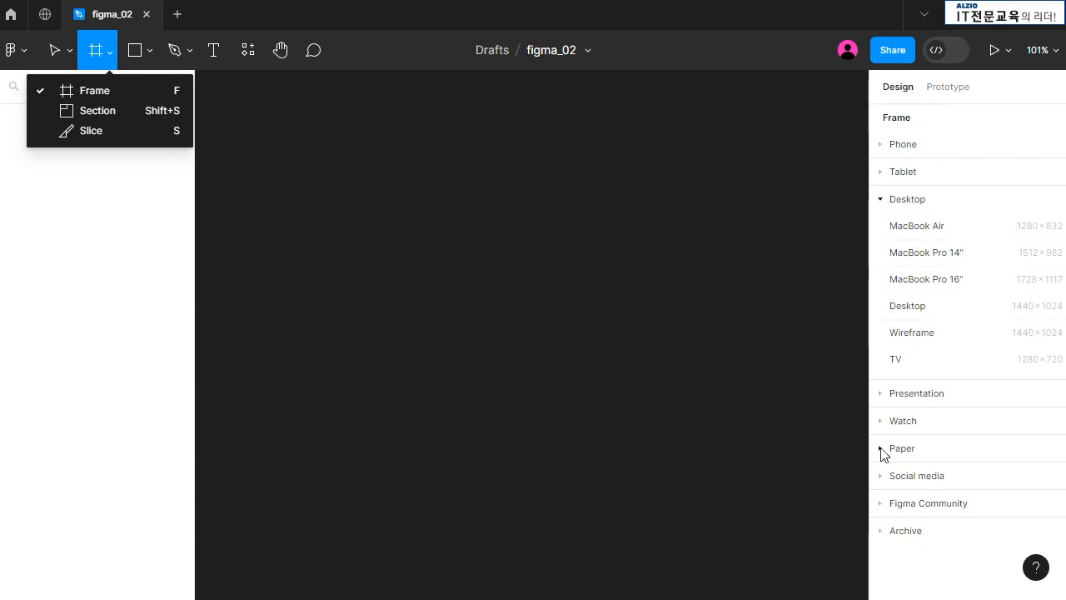
left_click(145, 55)
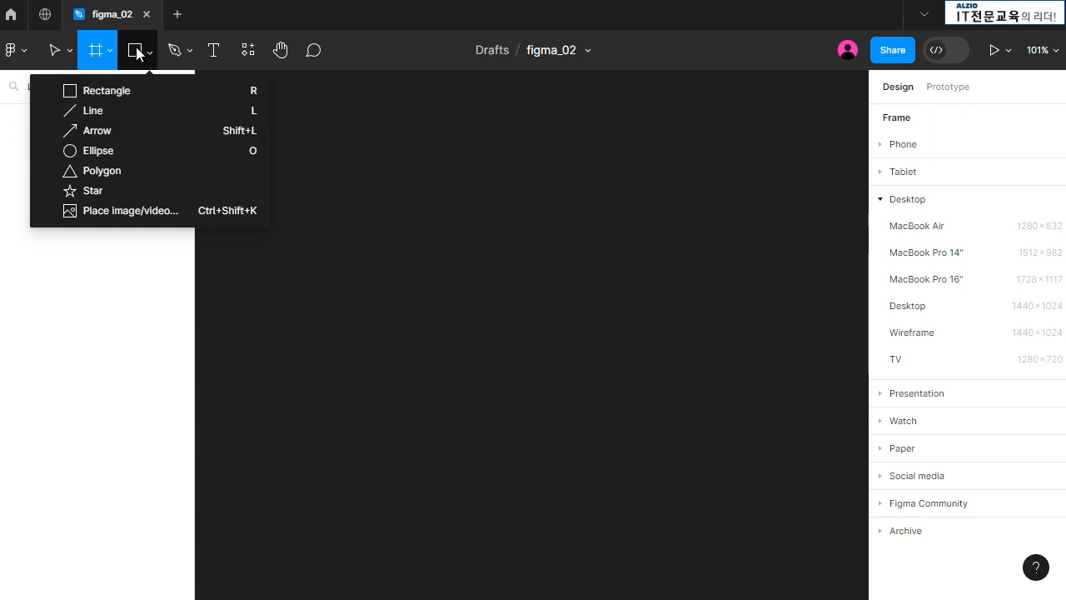
left_click(364, 176)
left_click_drag(392, 169, 505, 241)
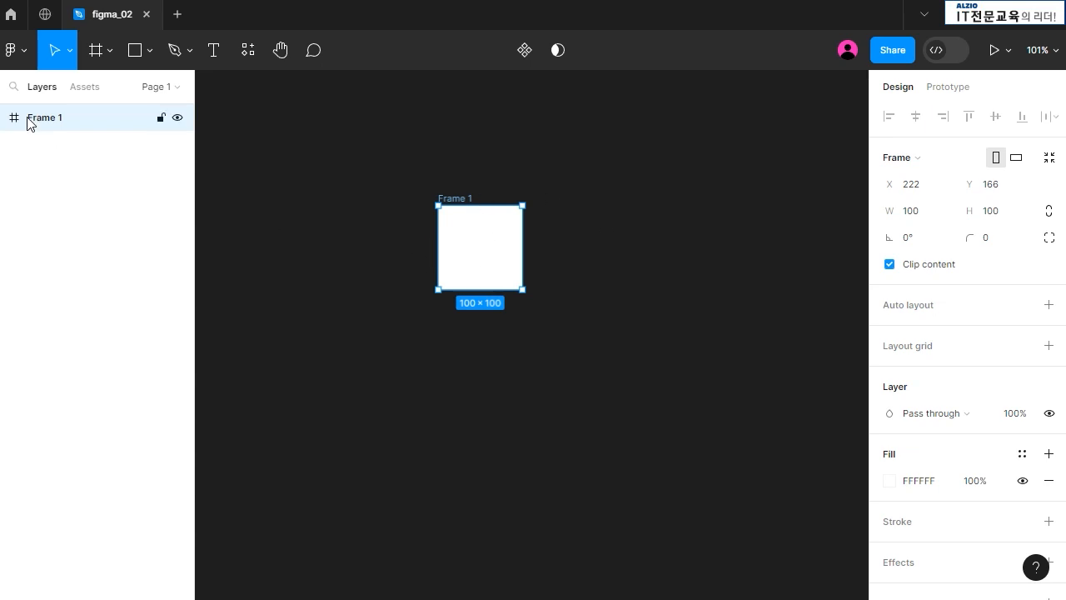
key("ctrl+z")
key("ctrl+z")
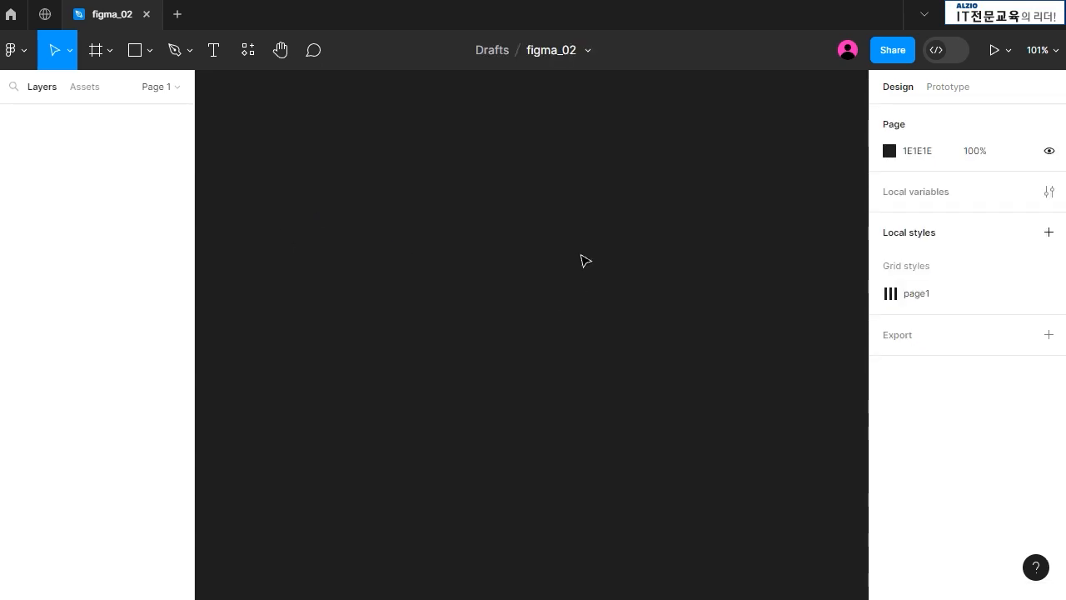
Create a frame on the empty page from the 1440 × 1024 Desktop preset
left_click(70, 52)
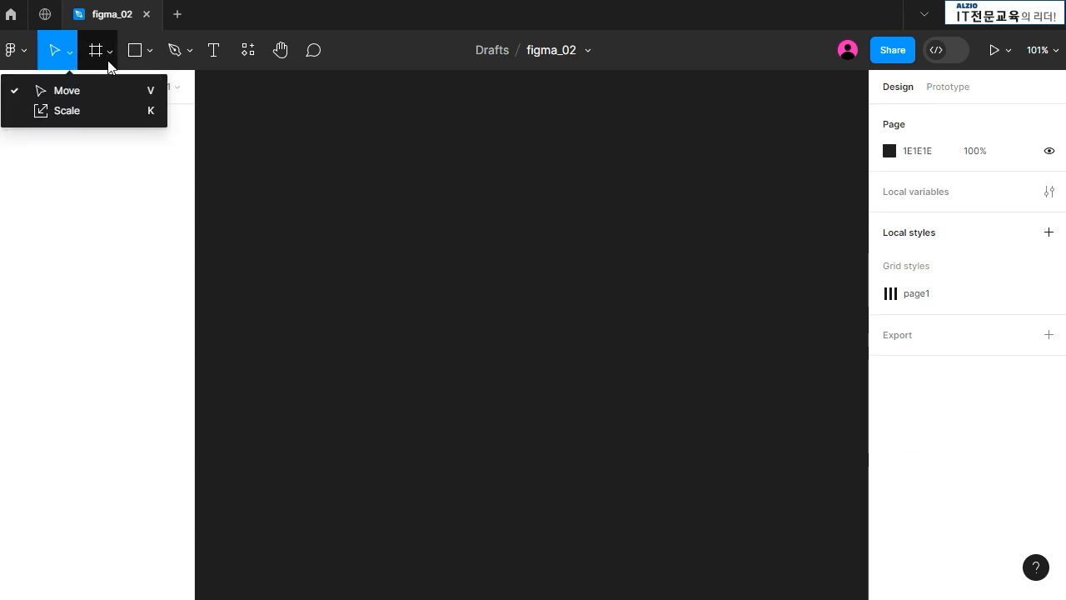
left_click(109, 52)
left_click(133, 90)
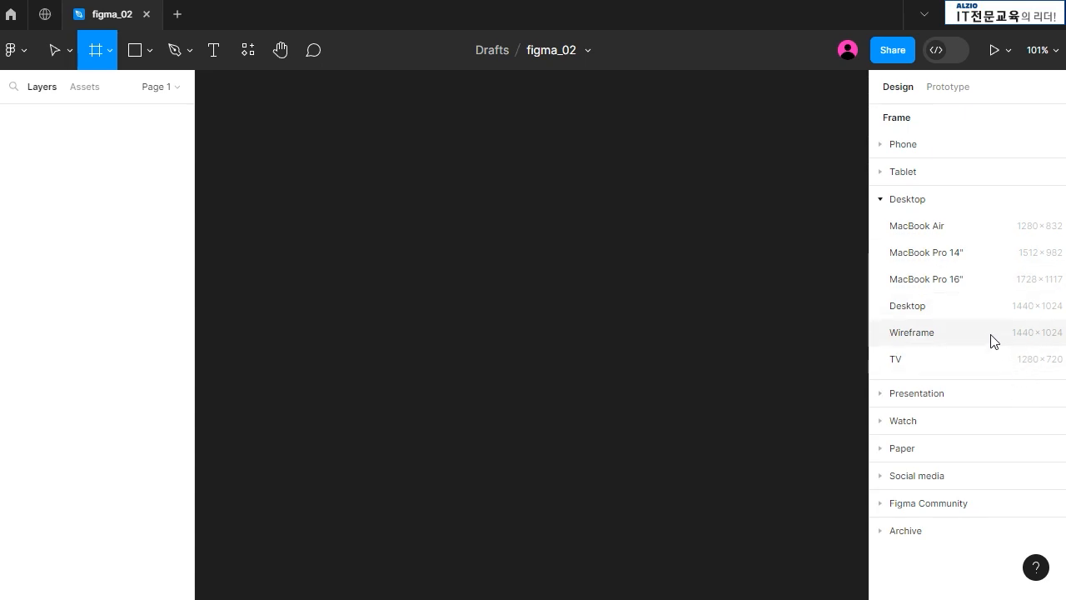
left_click(983, 308)
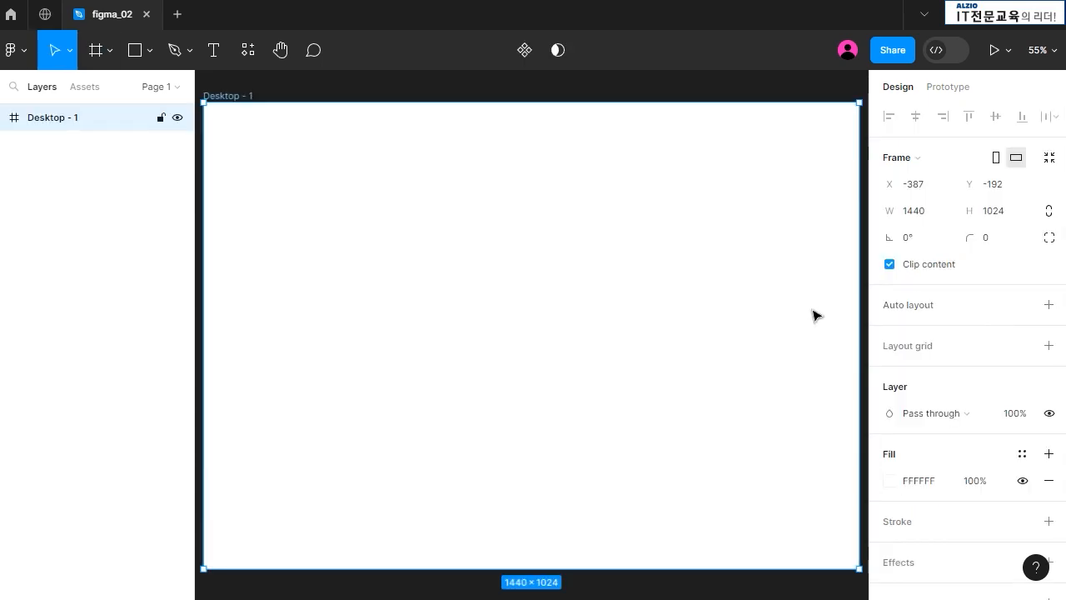
left_click(419, 95)
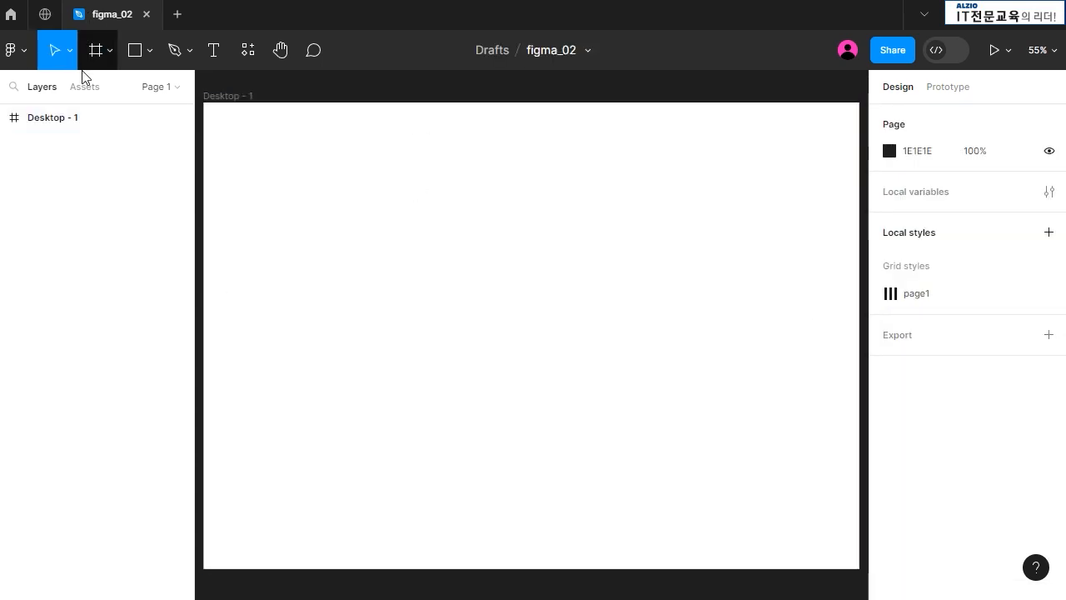
Draw a rectangle in the upper-left area of the Desktop frame and reduce it to about 123 × 42
left_click(55, 121)
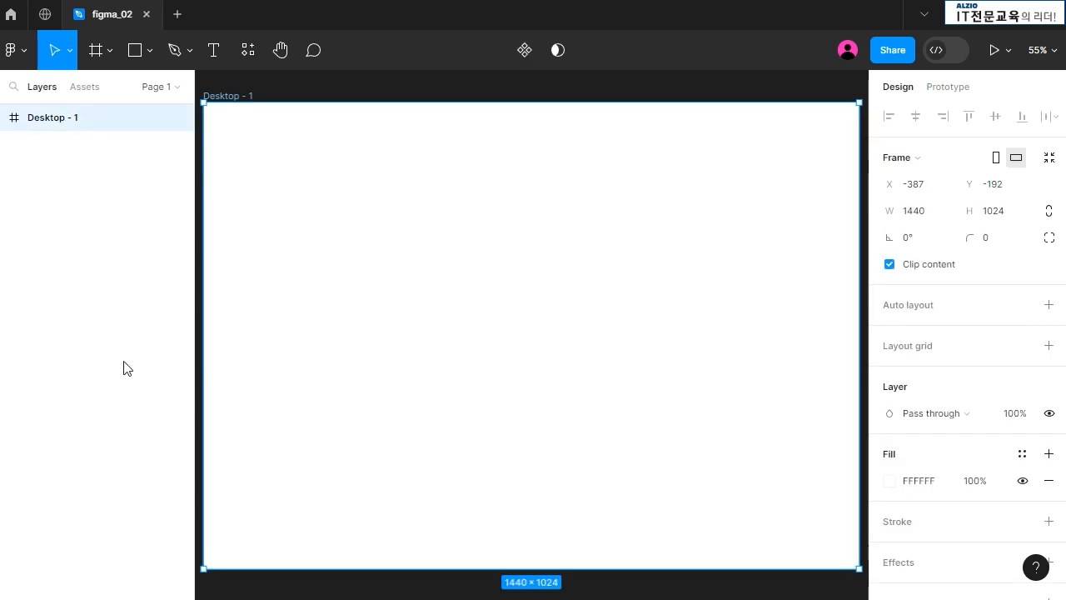
left_click(110, 60)
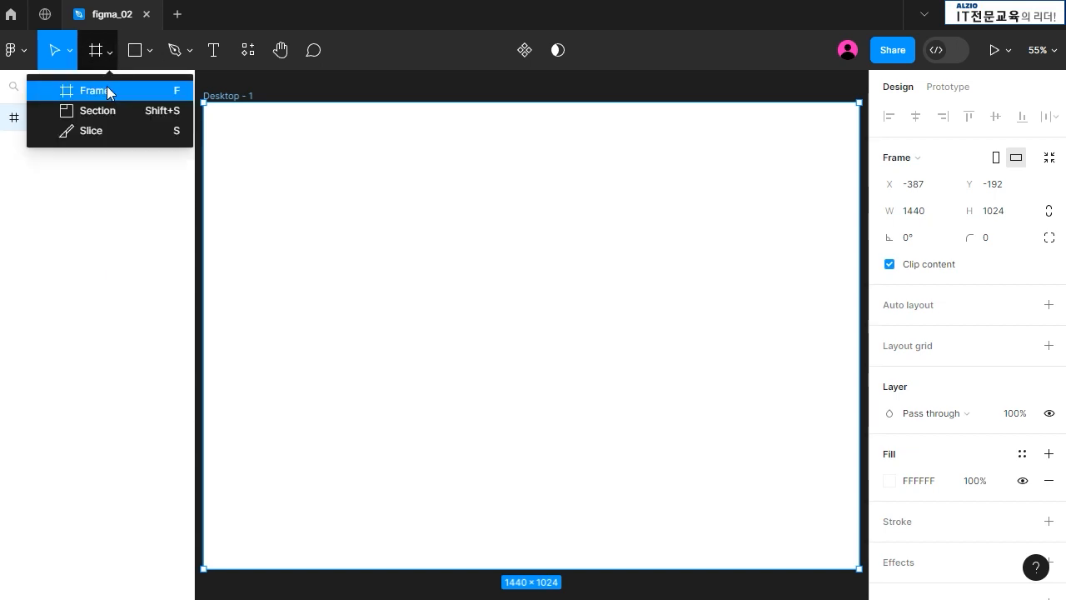
left_click(148, 52)
left_click(142, 89)
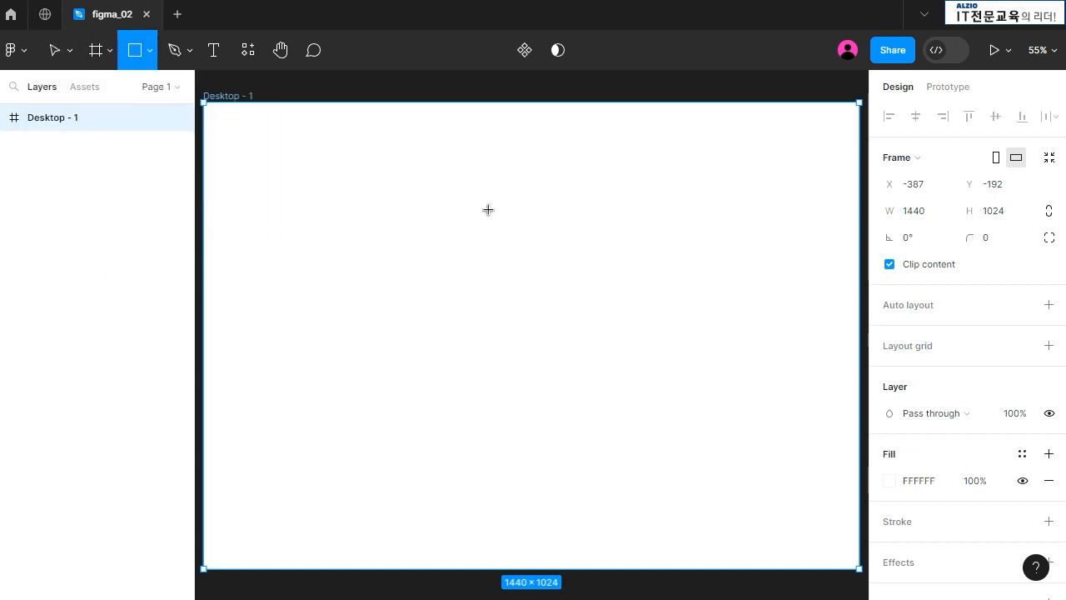
left_click_drag(304, 192, 407, 235)
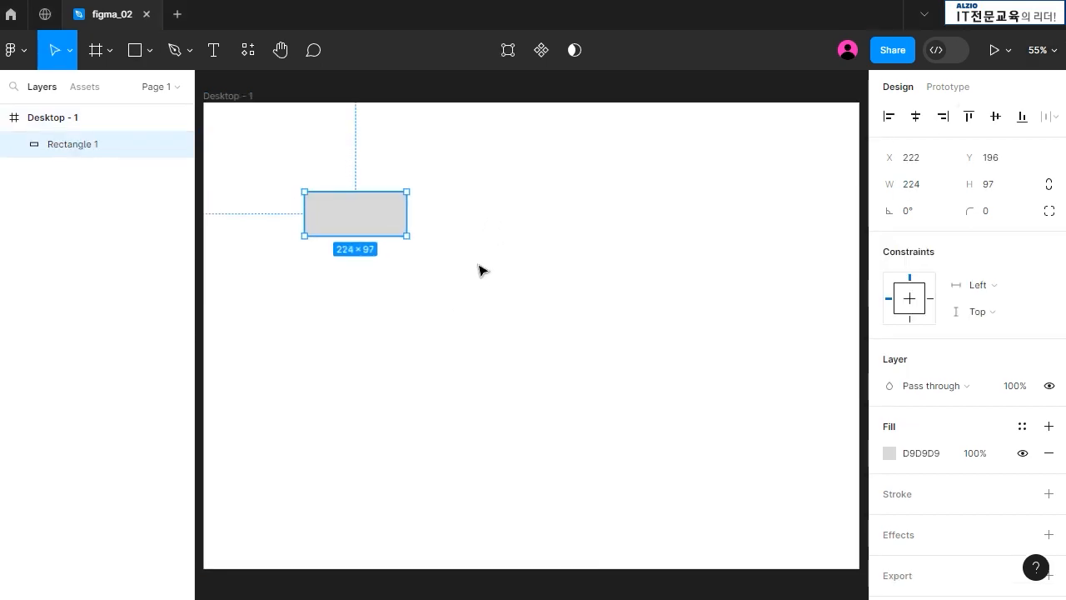
left_click_drag(406, 236, 361, 209)
Resize the rectangle to a width of 100 and a height of 40
scroll(490, 265, "up", 2)
scroll(489, 265, "up", 5)
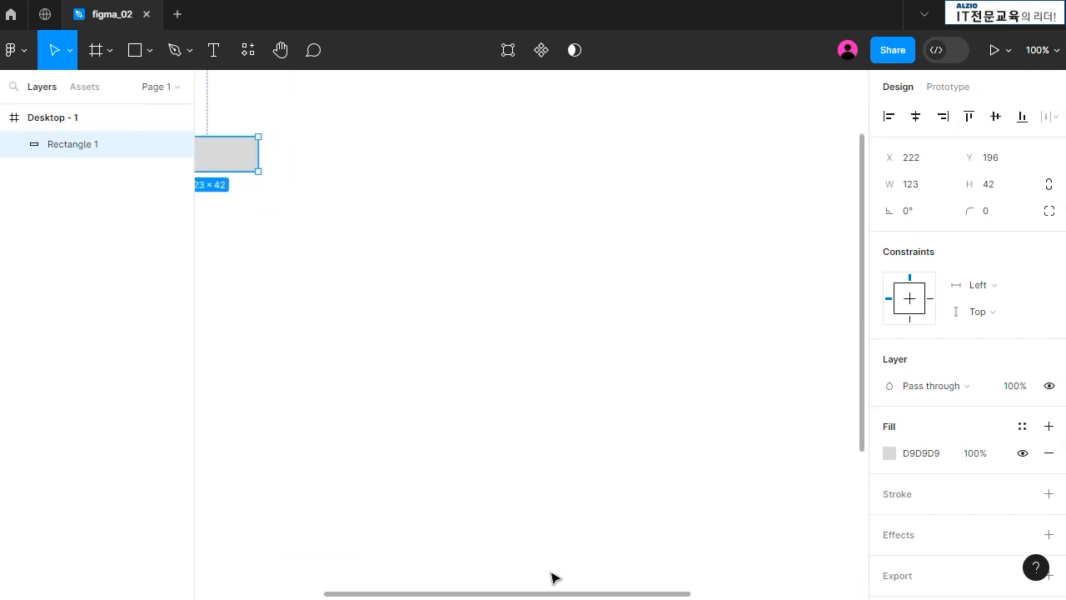
left_click_drag(538, 595, 500, 595)
scroll(497, 403, "left", 3)
scroll(497, 402, "up", 3)
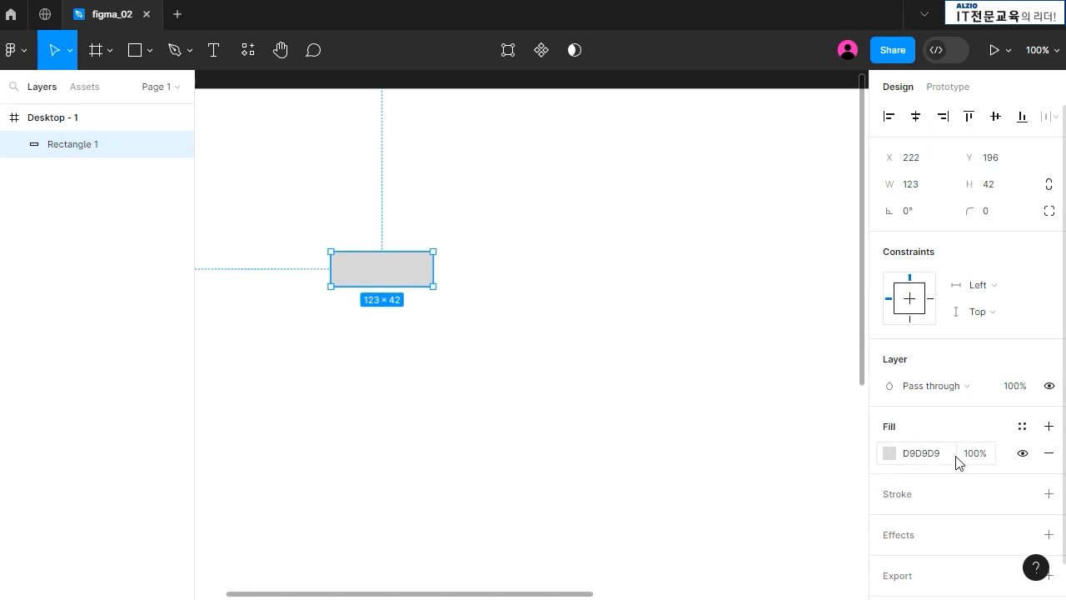
left_click(385, 145)
left_click(391, 281)
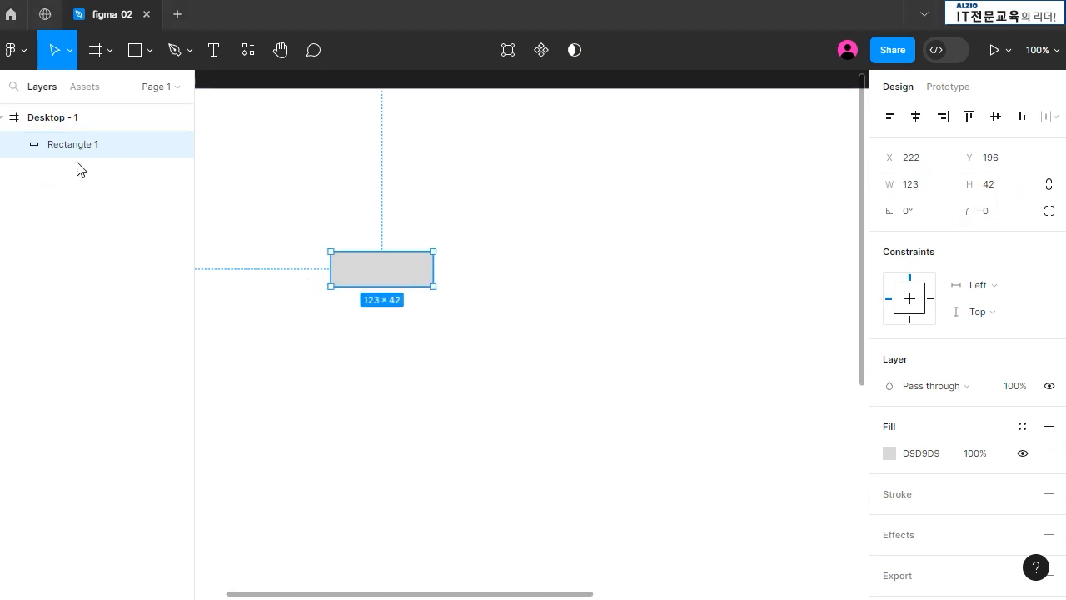
left_click_drag(439, 268, 414, 267)
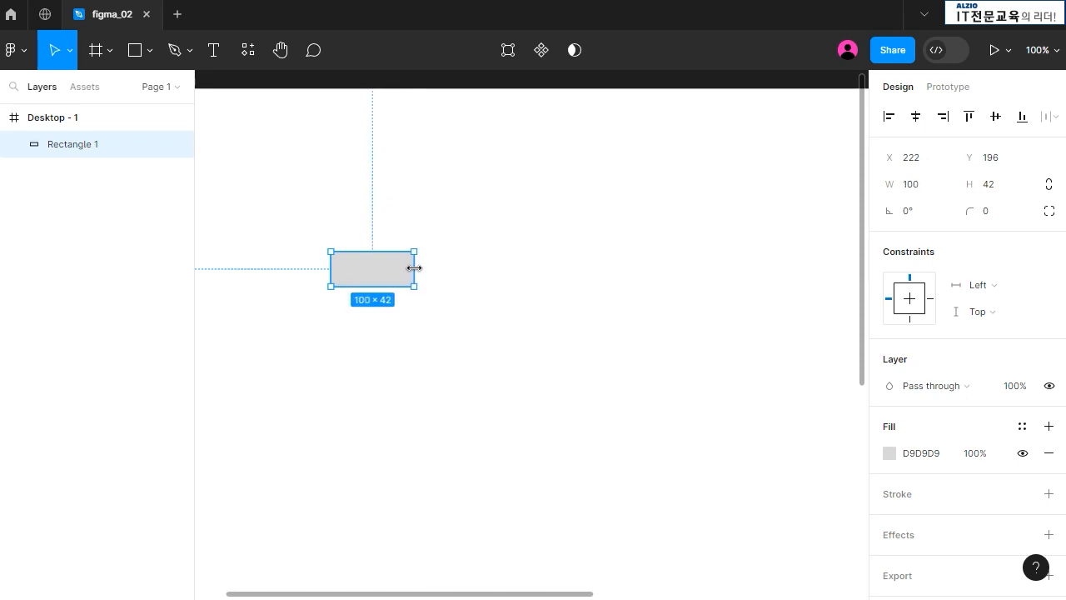
left_click(1000, 188)
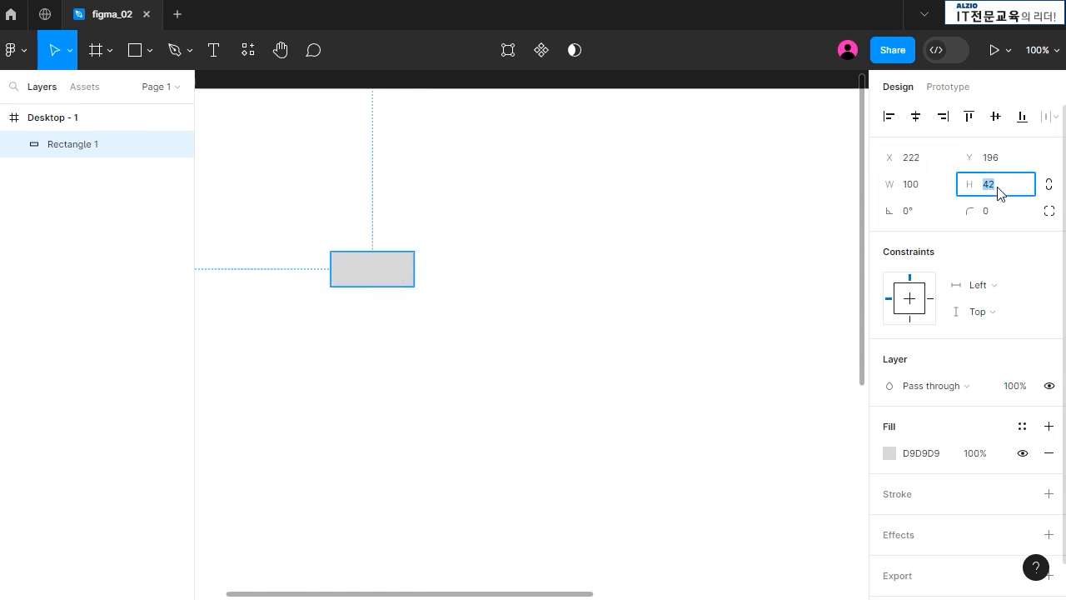
type("40")
key("Return")
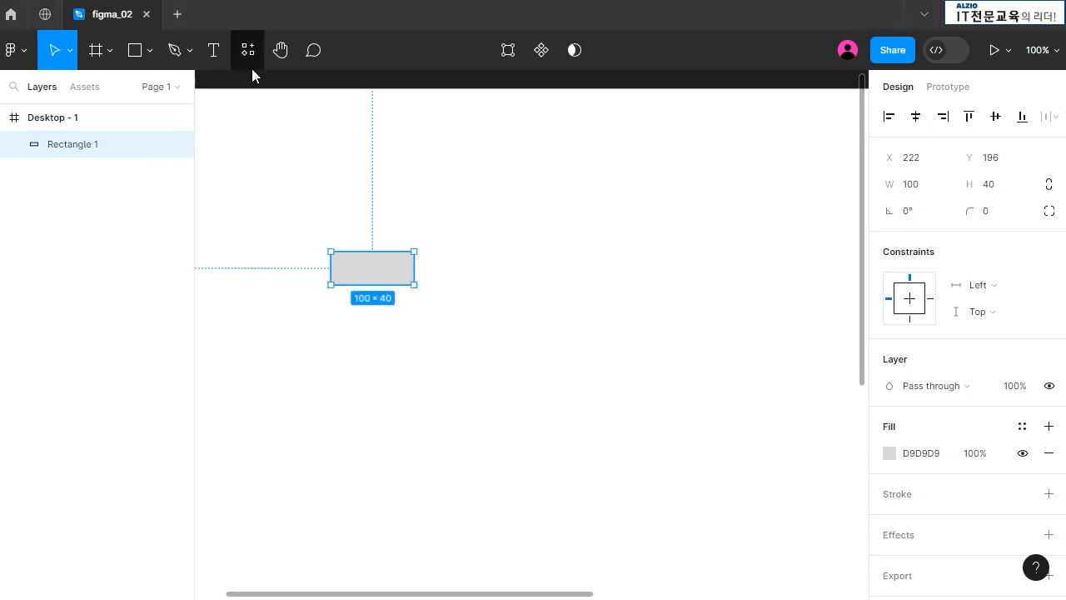
Add the text "Menu" over the gray rectangle
left_click(214, 49)
left_click(377, 268)
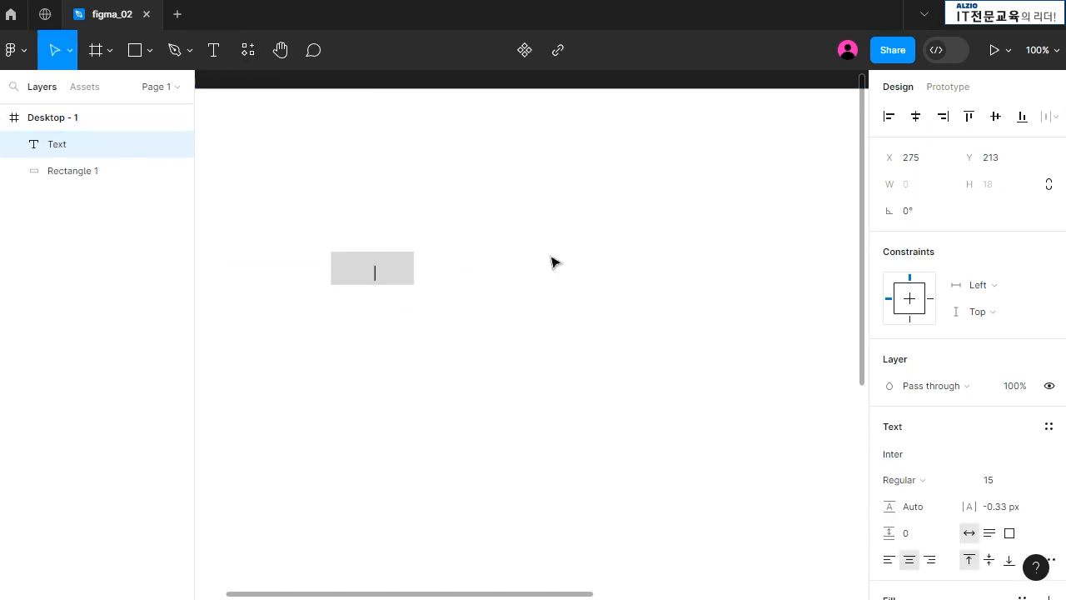
type("Menu")
key("Escape")
left_click(550, 263)
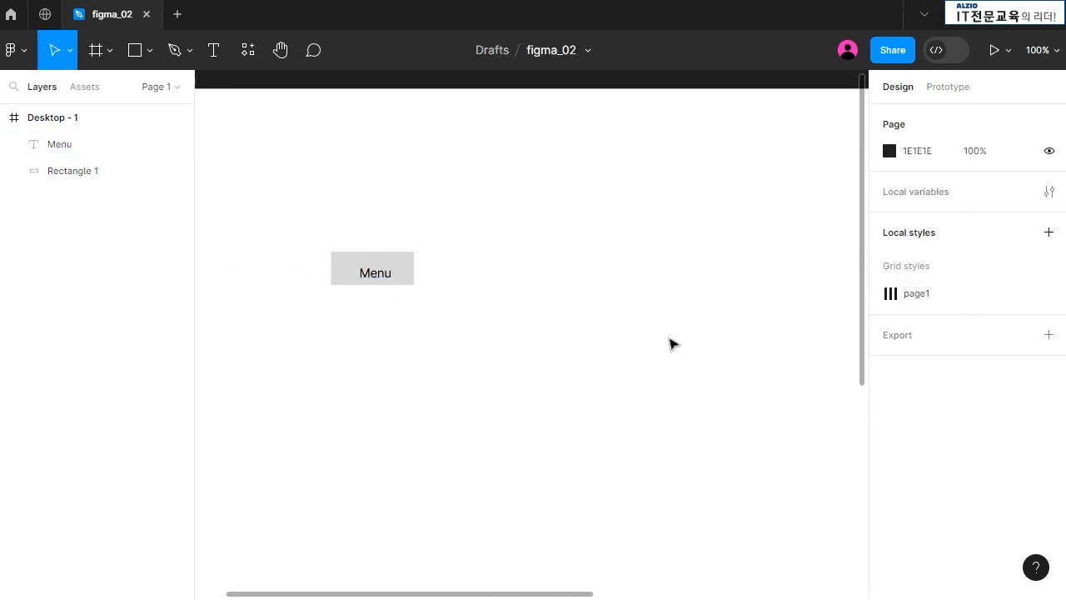
Align the Menu text and the gray rectangle on their horizontal and vertical centers
left_click_drag(520, 216, 326, 353)
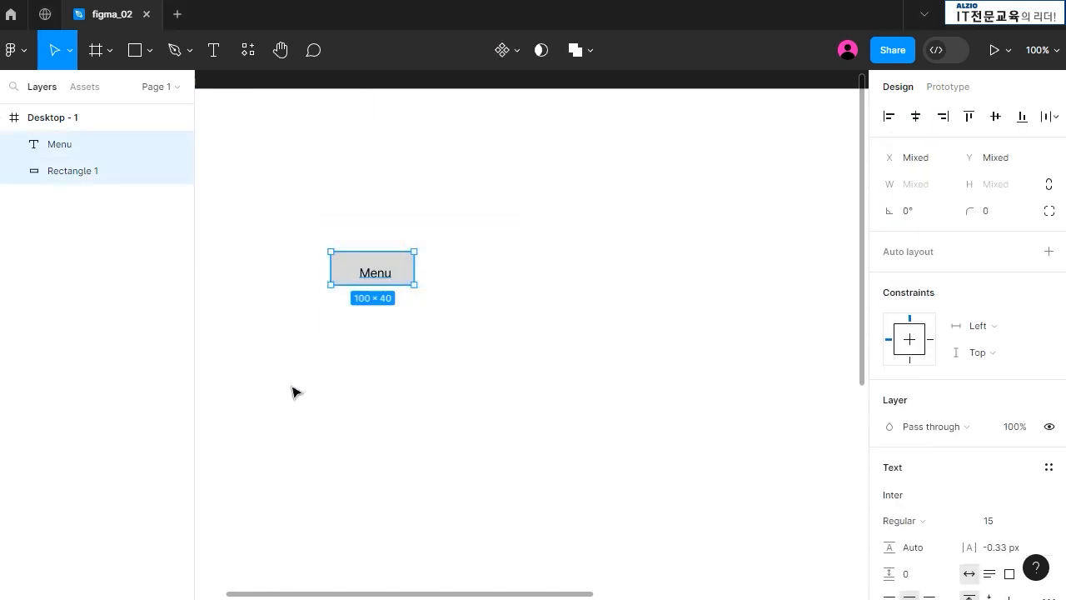
left_click(915, 119)
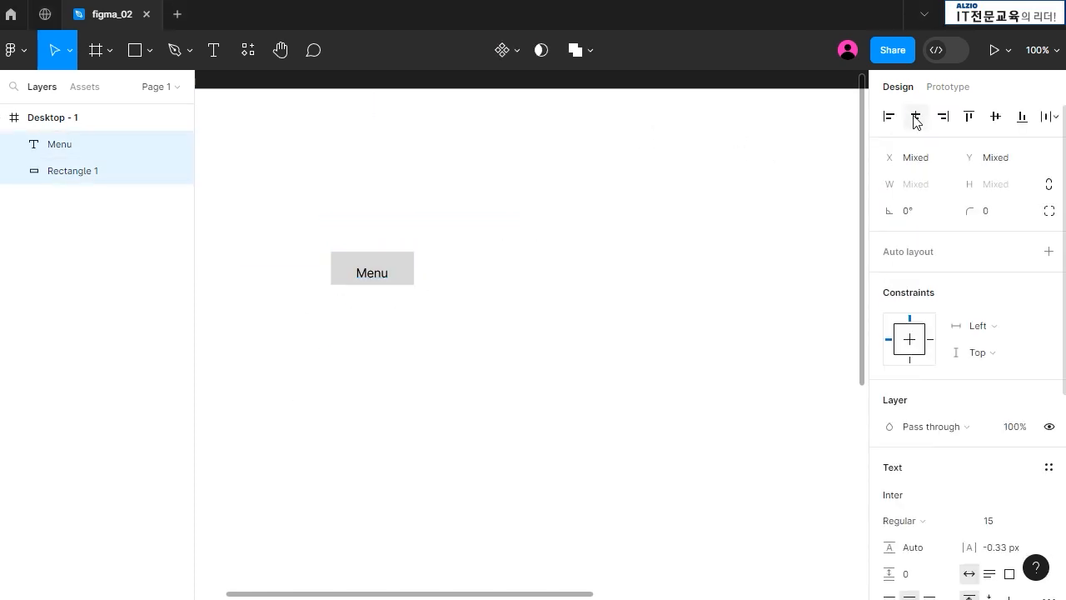
left_click(996, 119)
left_click(528, 287)
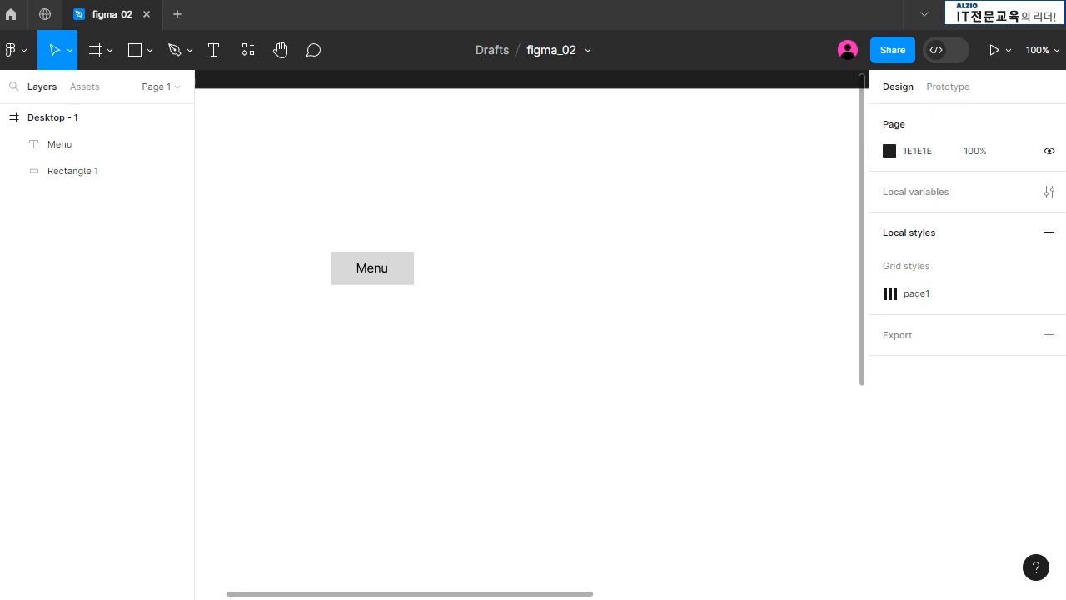
Create a component from the gray rectangle and its Menu text
left_click_drag(478, 240, 293, 346)
right_click(382, 272)
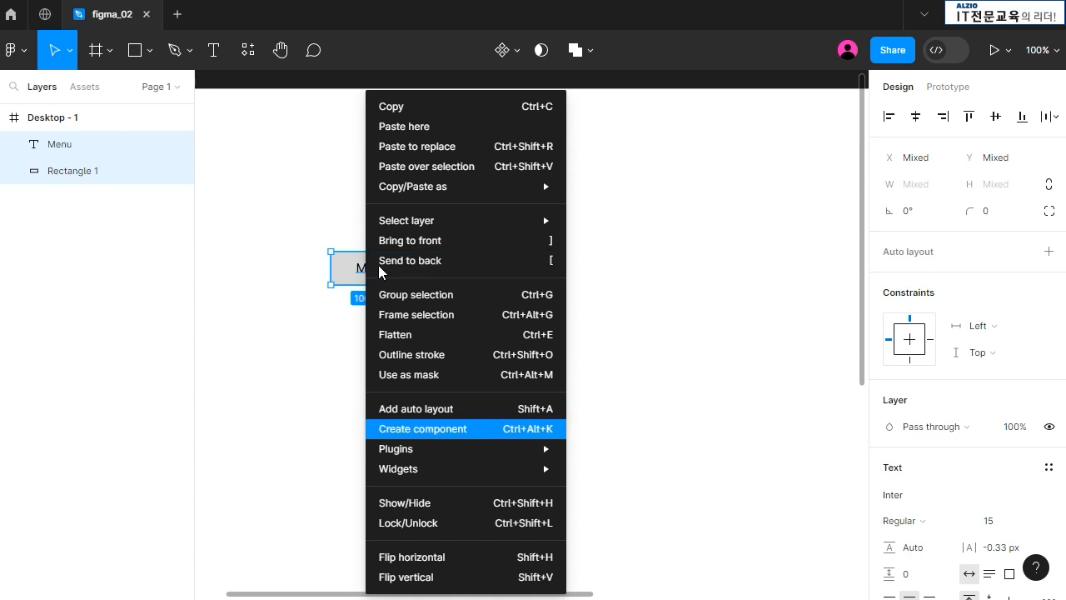
key("Return")
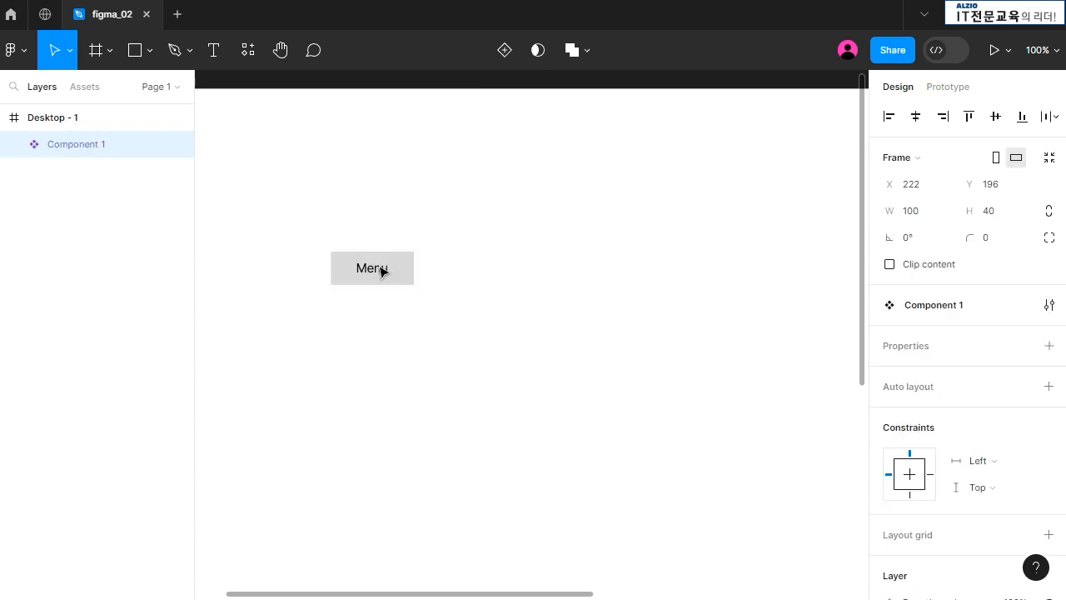
Expand the new component and examine its Menu text and rectangle layers
left_click(381, 270)
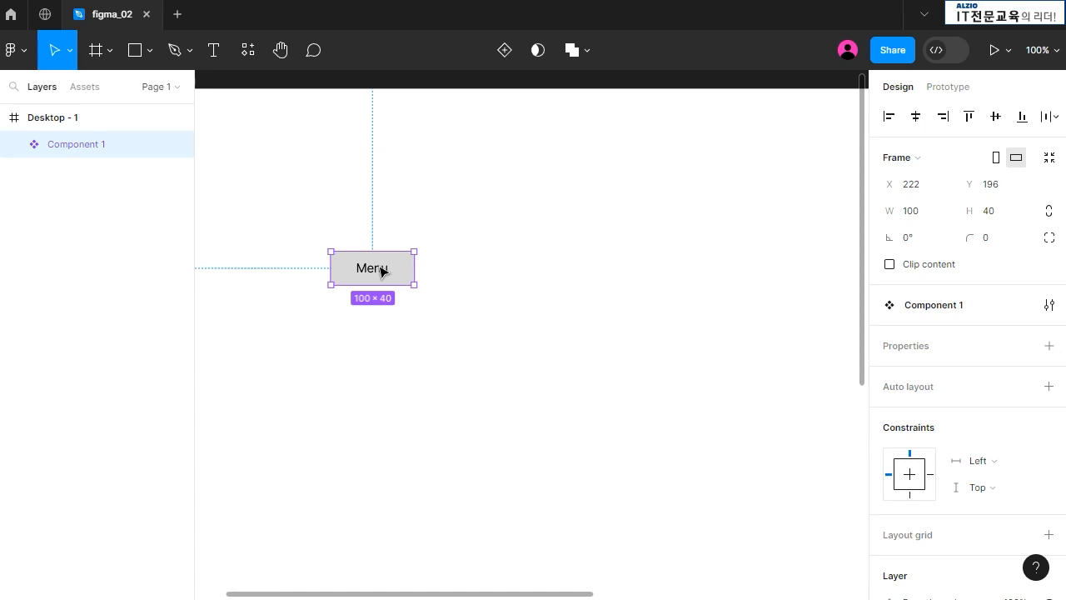
left_click(68, 121)
left_click(77, 147)
left_click(14, 145)
left_click(78, 170)
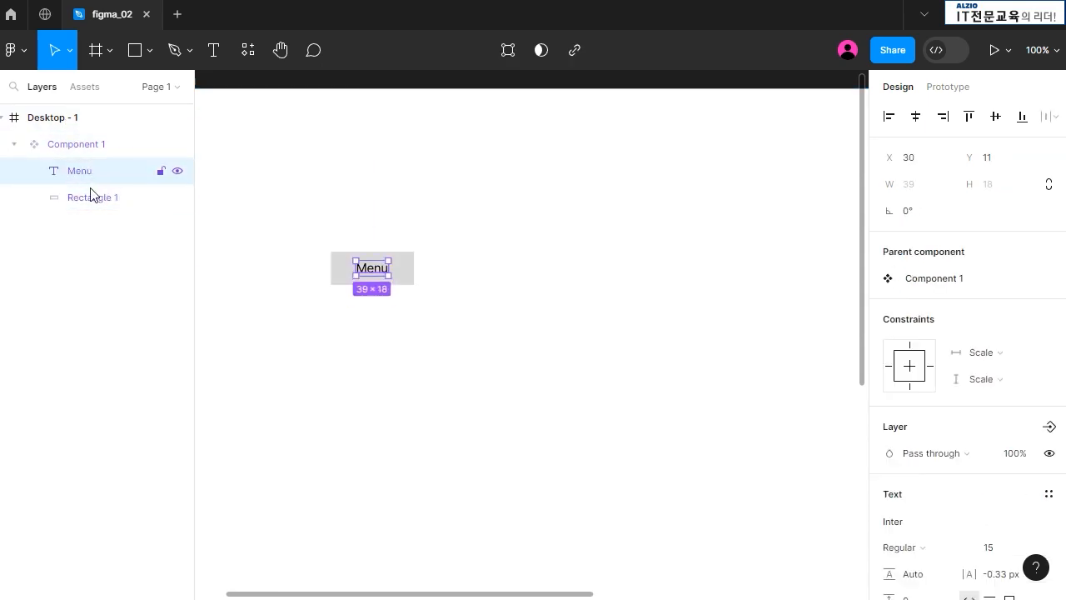
left_click(94, 199)
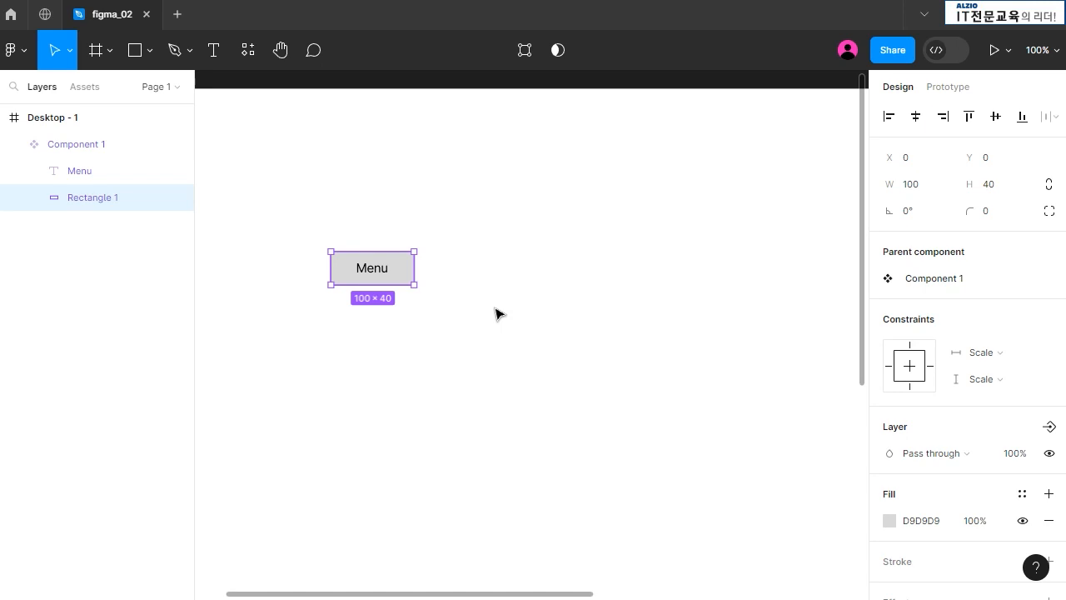
Duplicate the component and place the copy beside the original at about X 562, Y 201
left_click(85, 152)
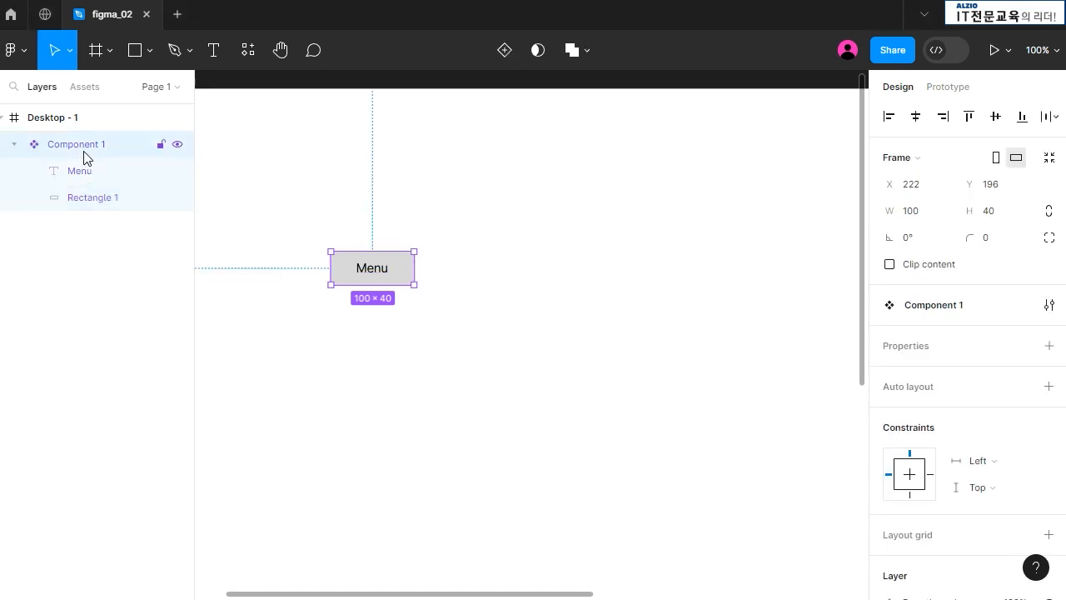
left_click(14, 145)
key("ctrl+d")
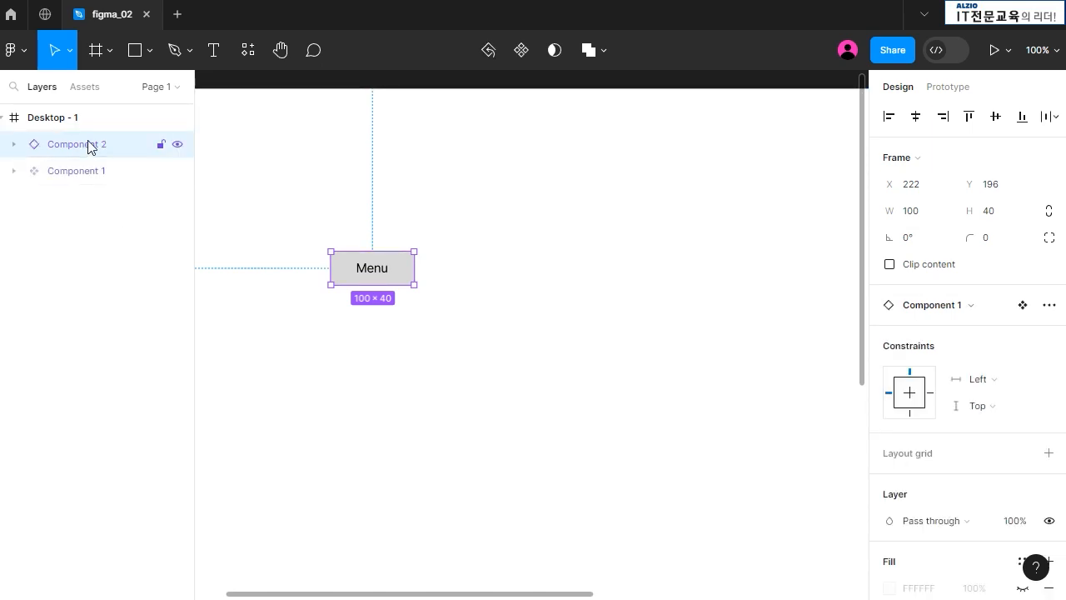
left_click_drag(375, 273, 659, 277)
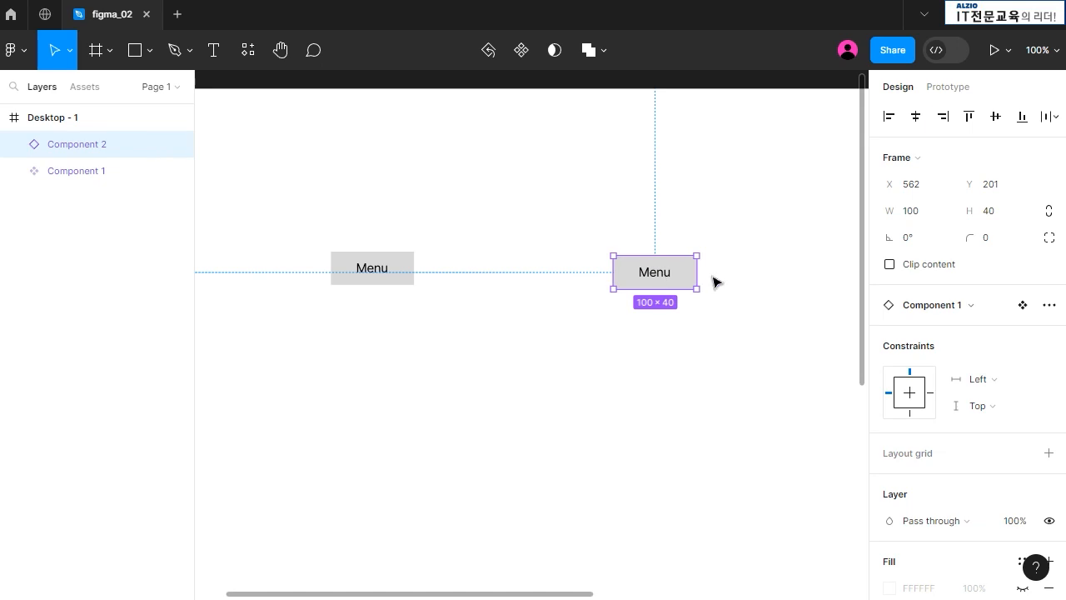
left_click(770, 258)
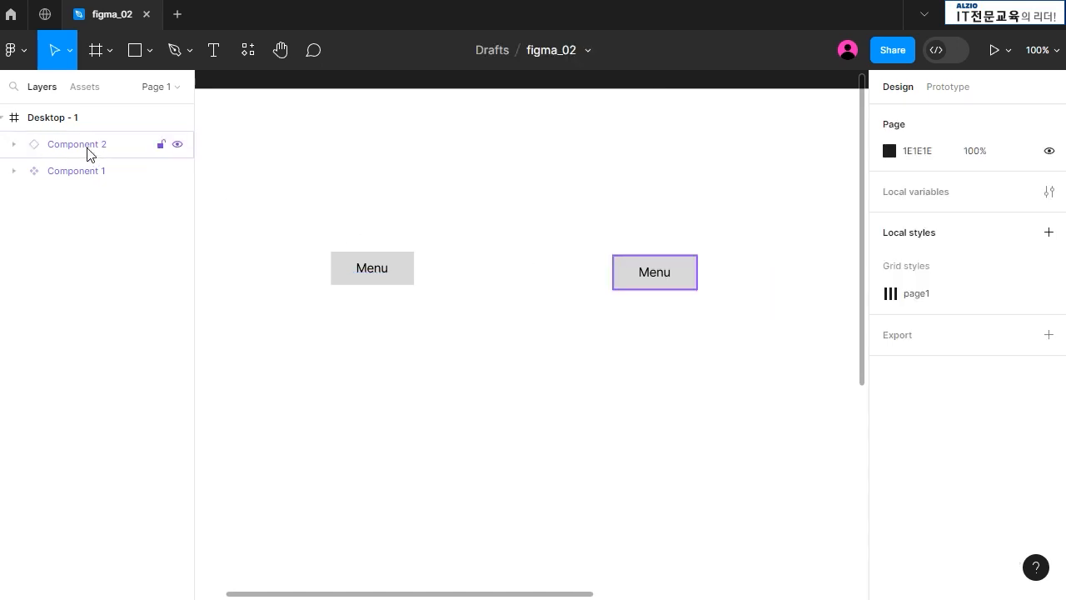
Compare the layer icons and component properties of the original Menu component and its copy
left_click(34, 181)
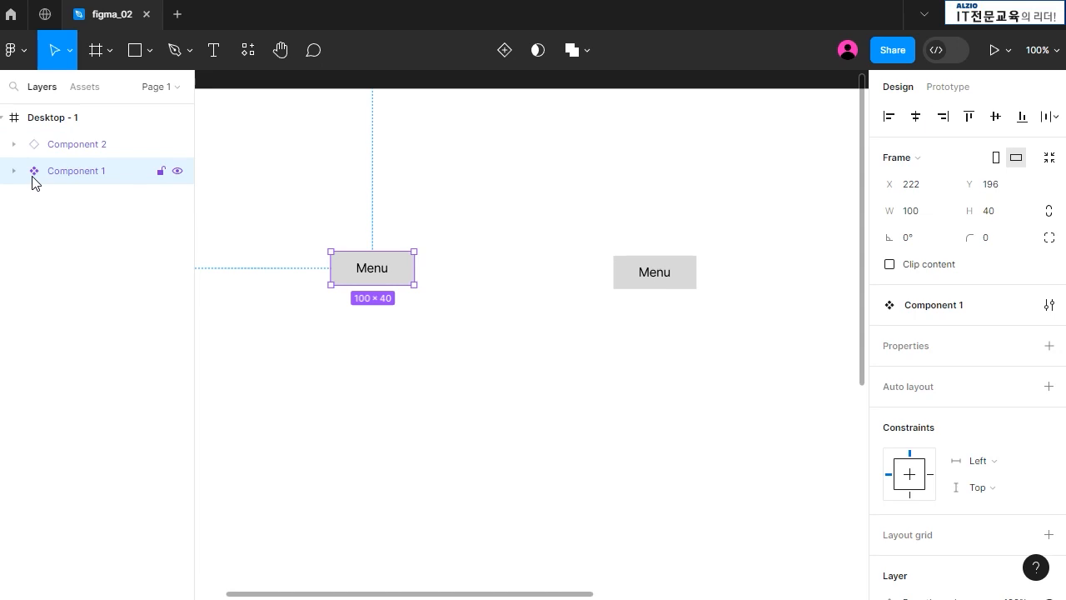
left_click(66, 149)
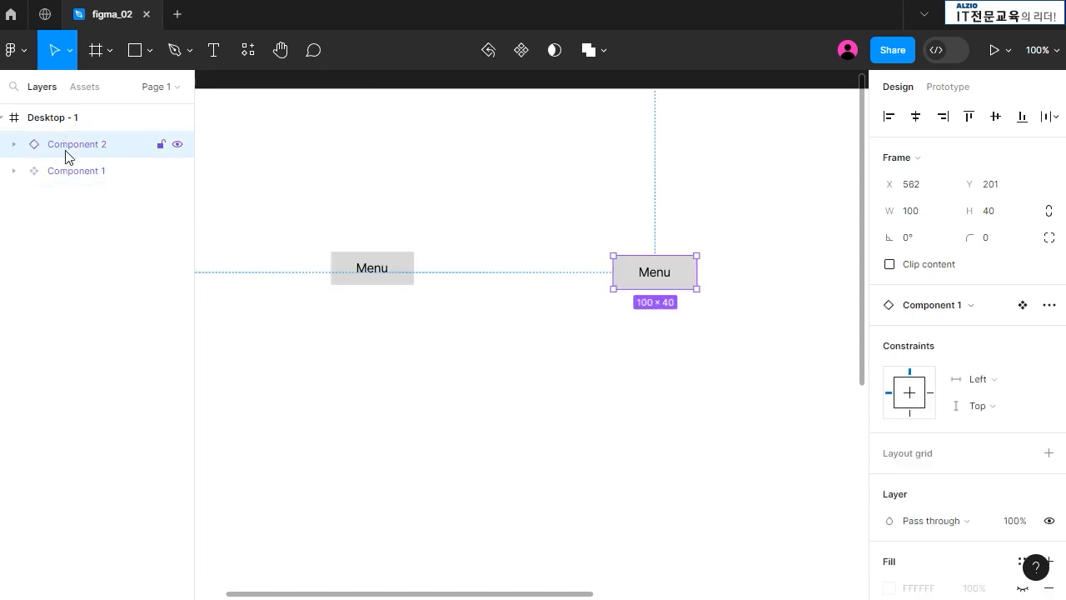
left_click(649, 409)
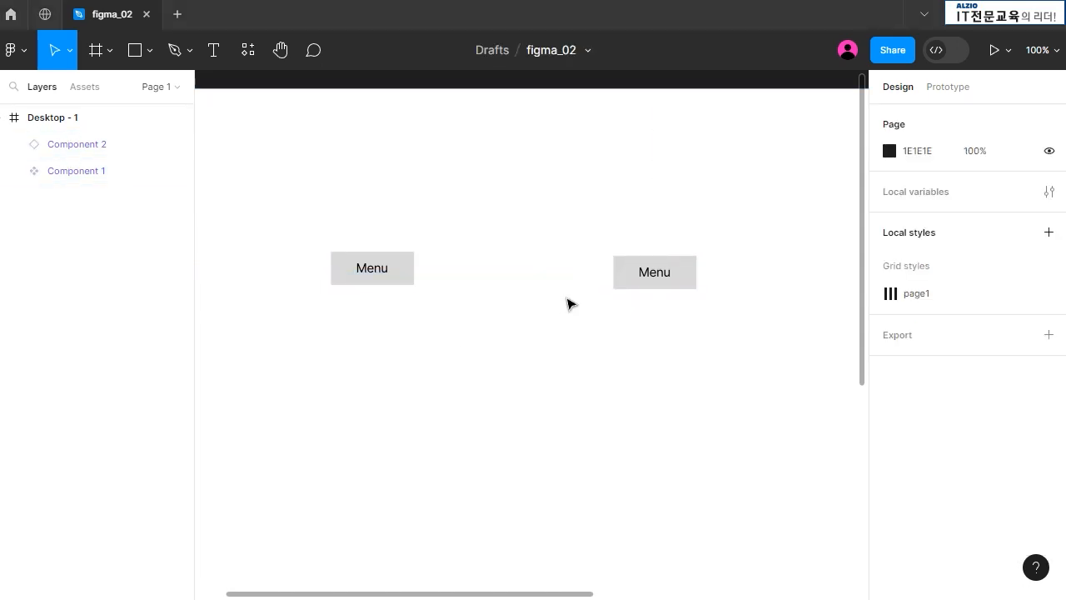
left_click(374, 278)
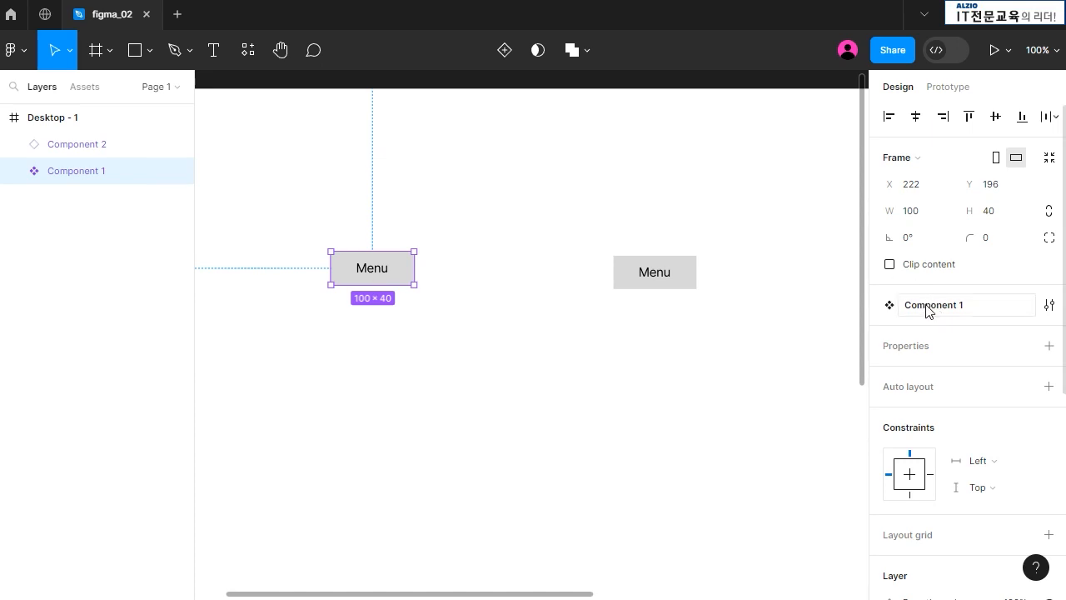
scroll(984, 416, "down", 3)
scroll(986, 415, "up", 2)
scroll(985, 415, "up", 2)
left_click(681, 282)
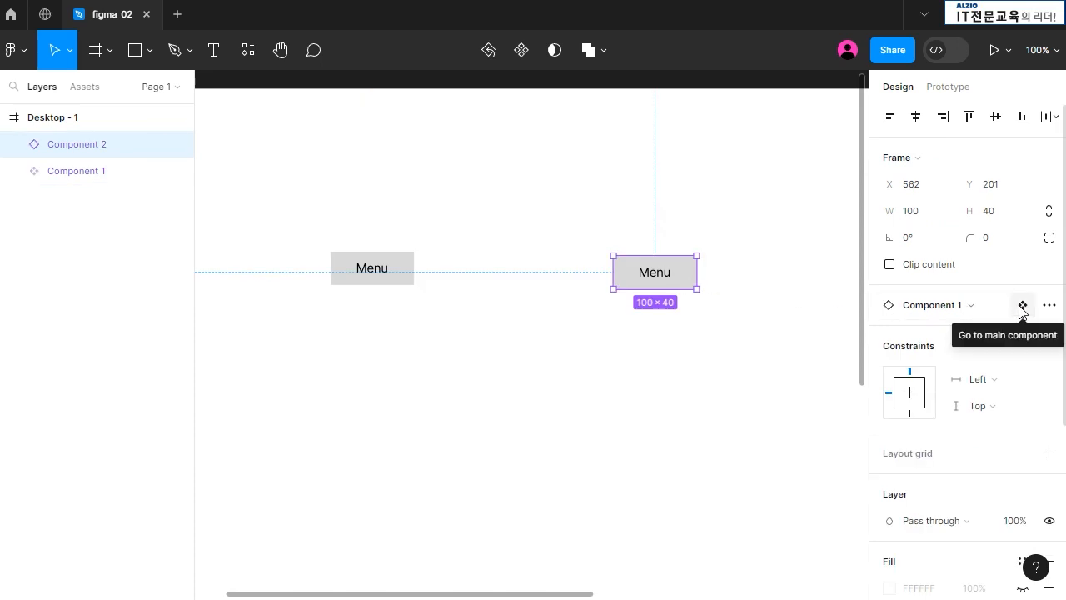
left_click(391, 266)
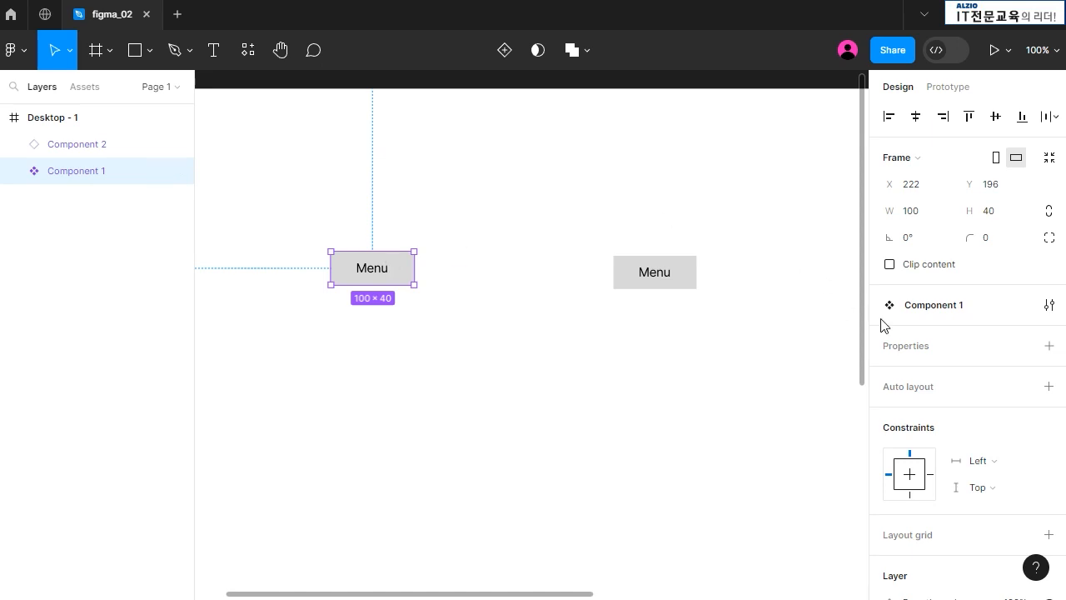
left_click(691, 271)
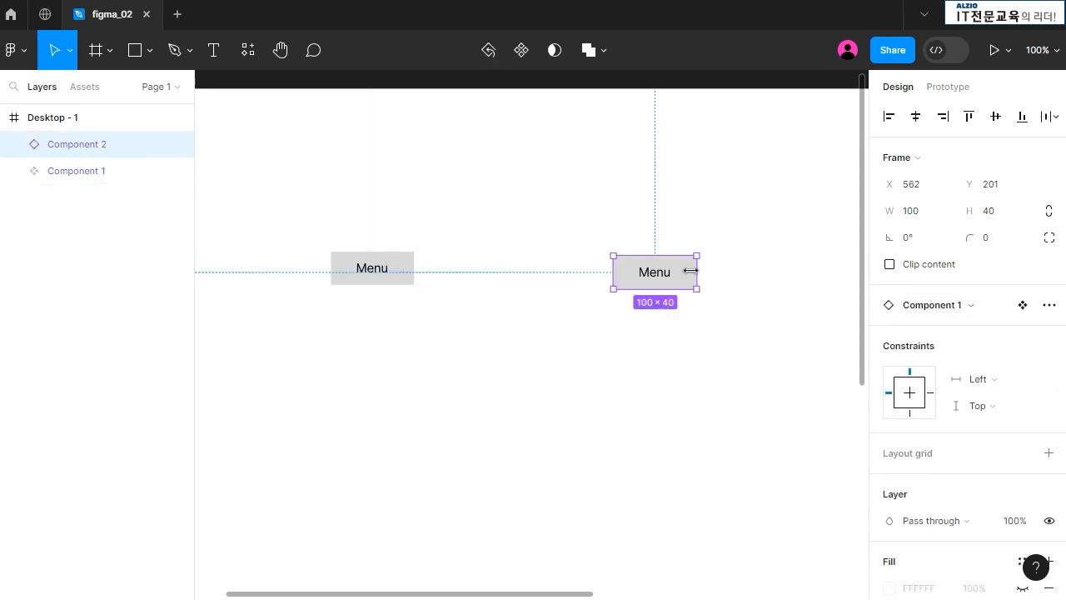
Go from the copied instance to its main component and bring both Menu buttons back into view
left_click(1025, 305)
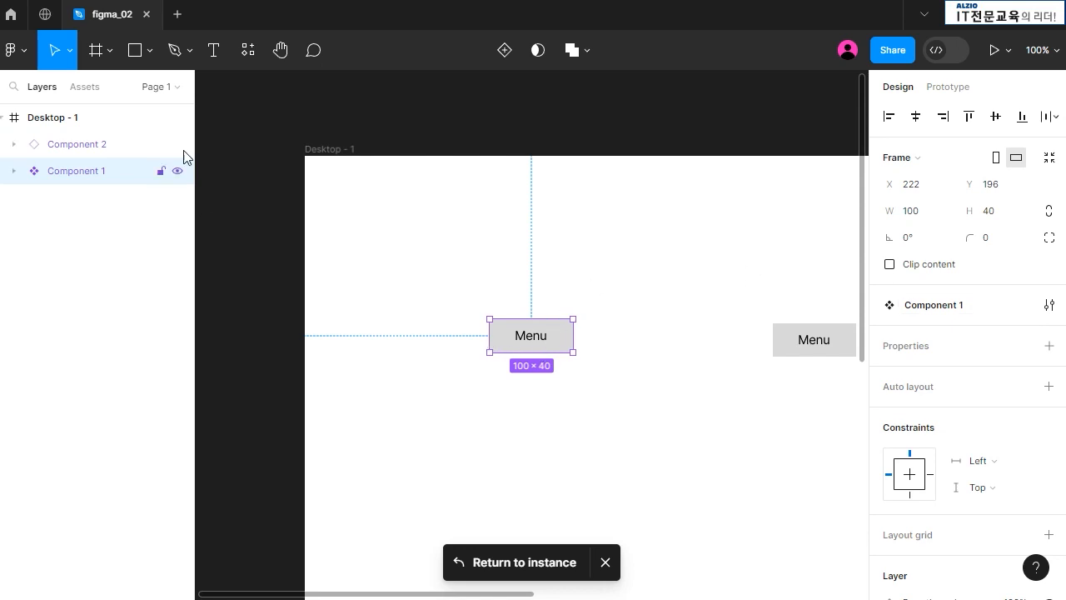
left_click(280, 50)
left_click_drag(670, 314, 584, 254)
scroll(704, 469, "right", 2)
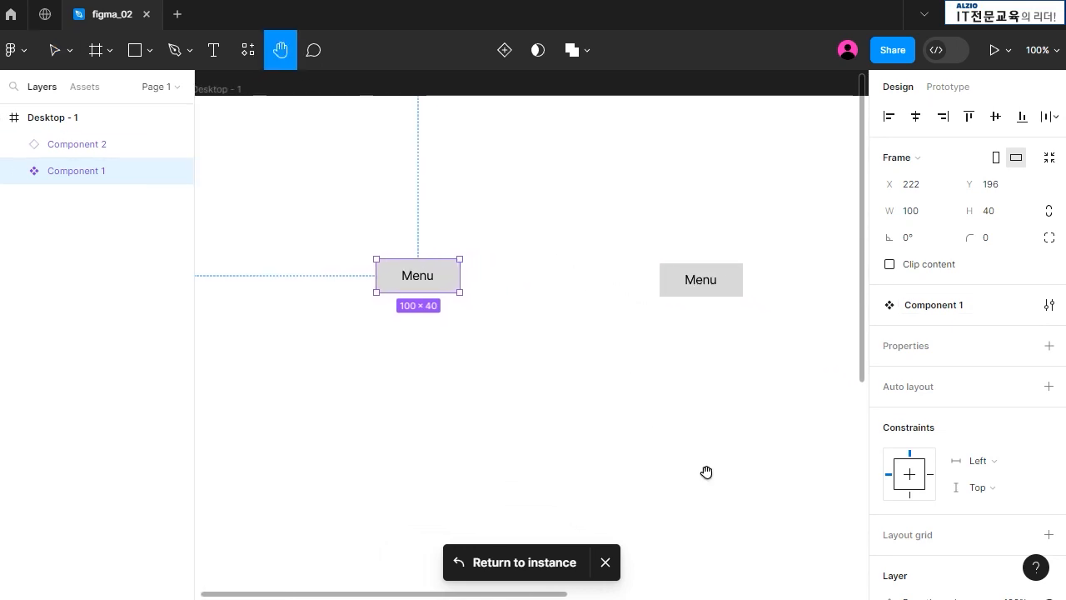
key("v")
left_click(486, 297)
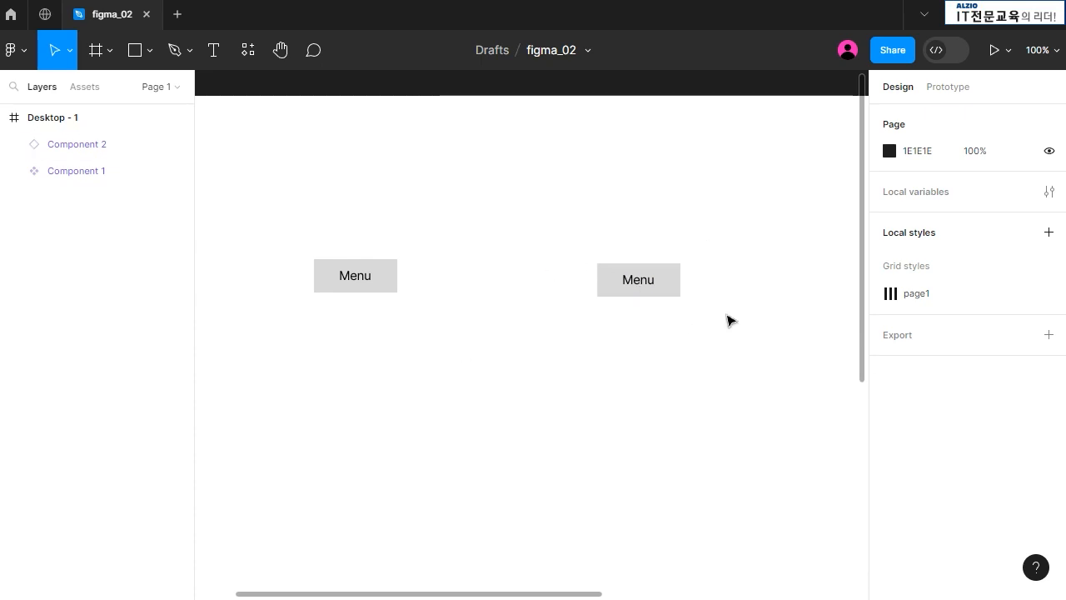
Compare the main component with the Component 2 instance and examine the instance's extra options
left_click(78, 171)
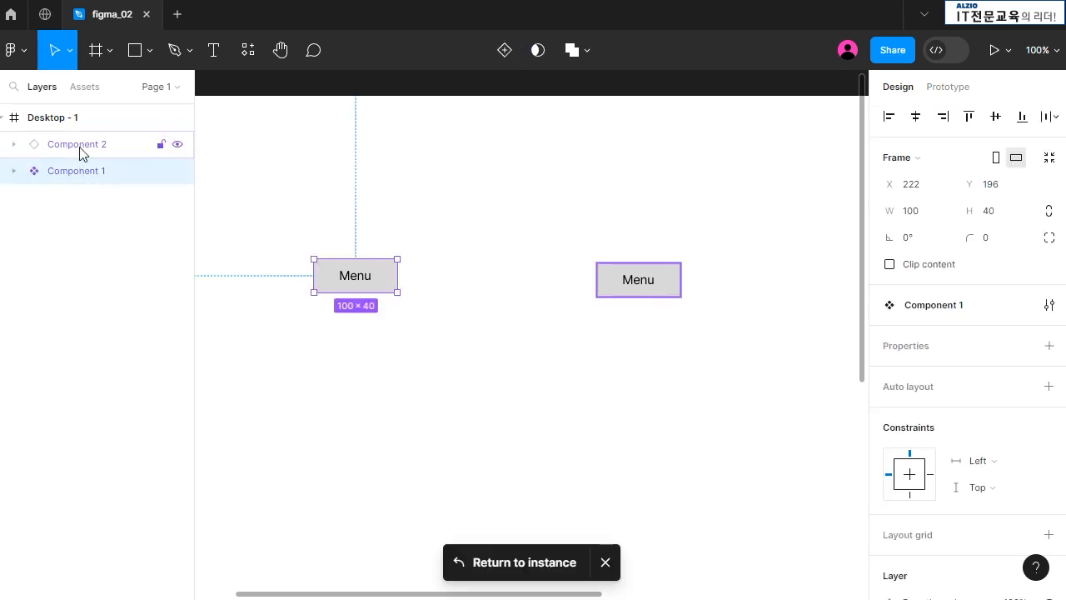
left_click(80, 149)
left_click(740, 214)
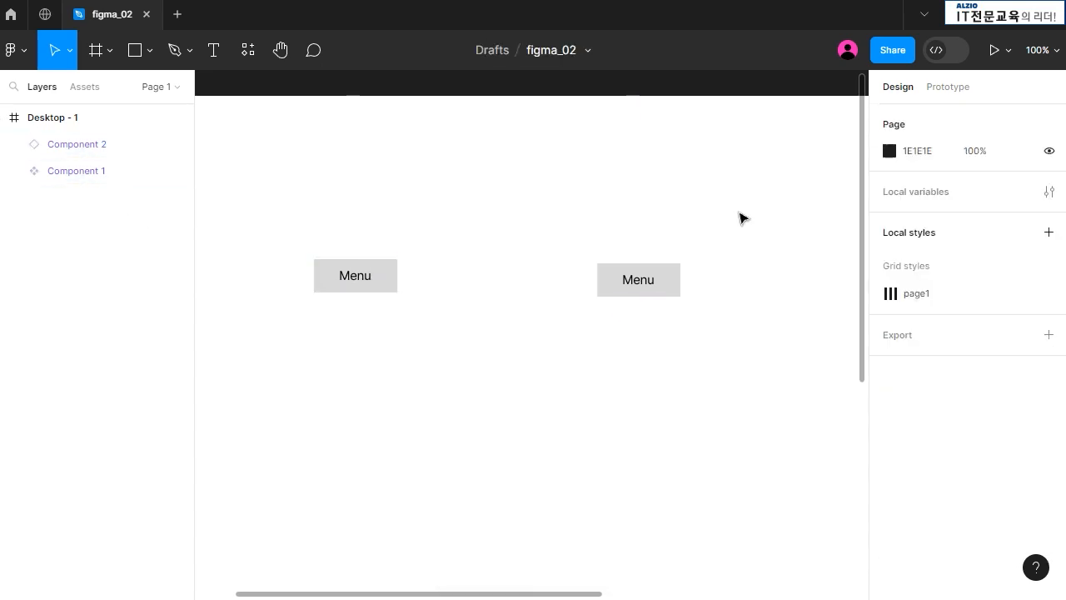
left_click(70, 174)
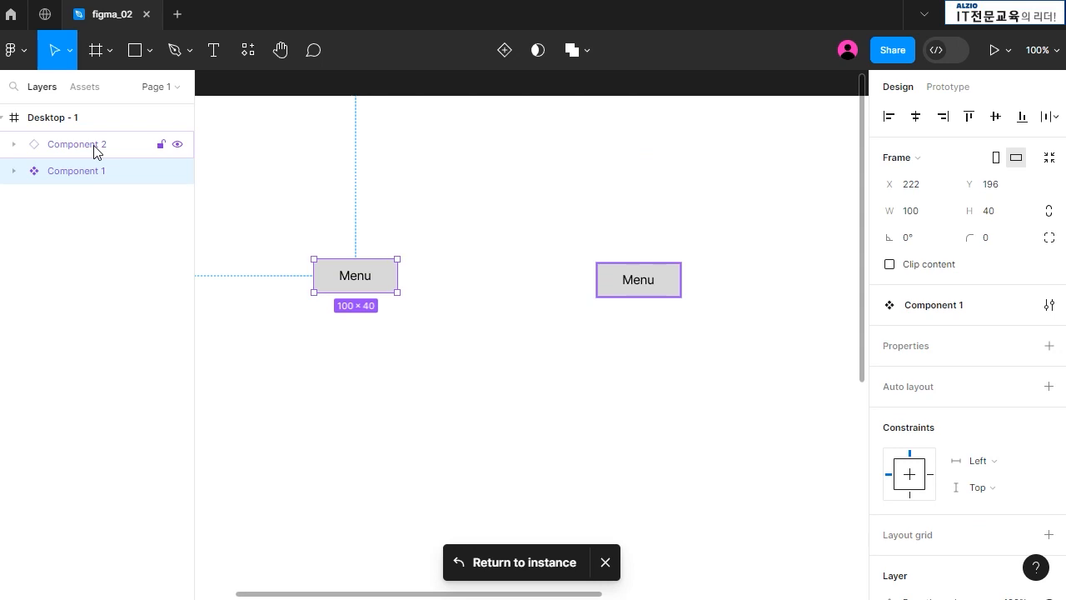
left_click(96, 150)
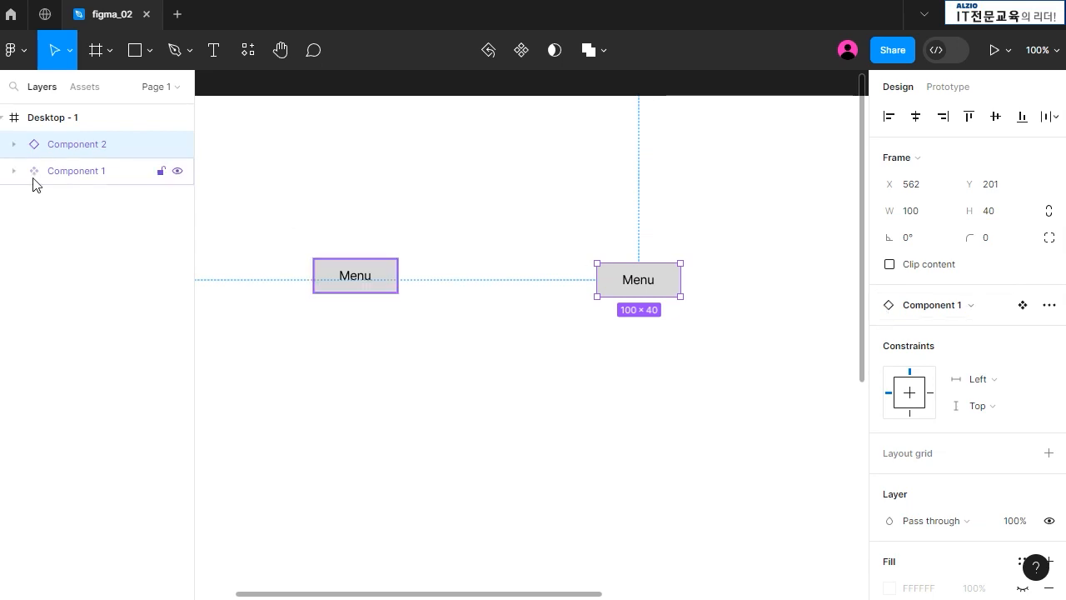
left_click(1048, 305)
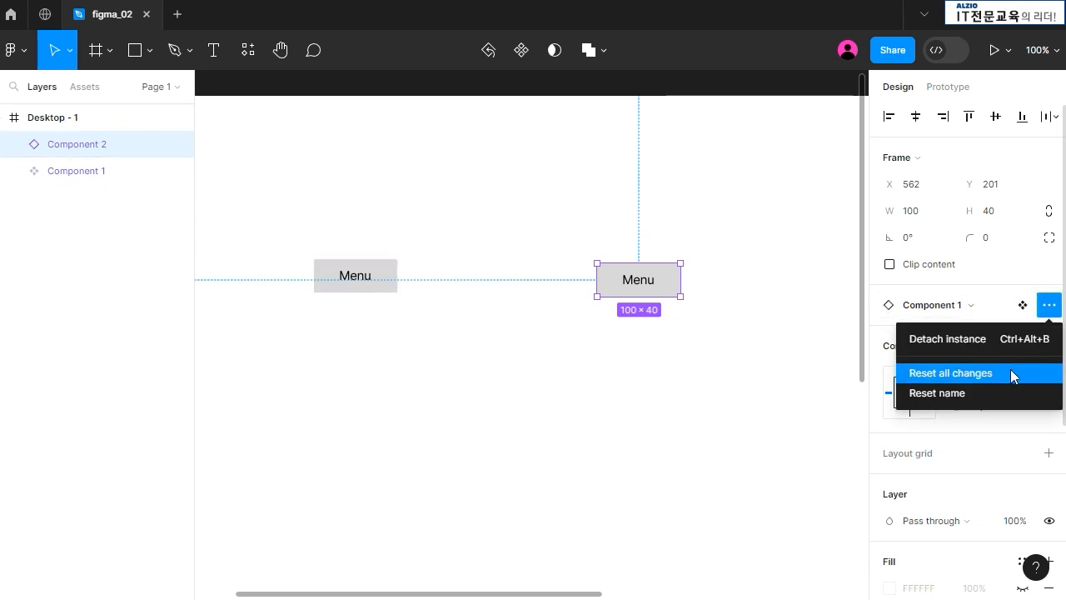
left_click(1048, 306)
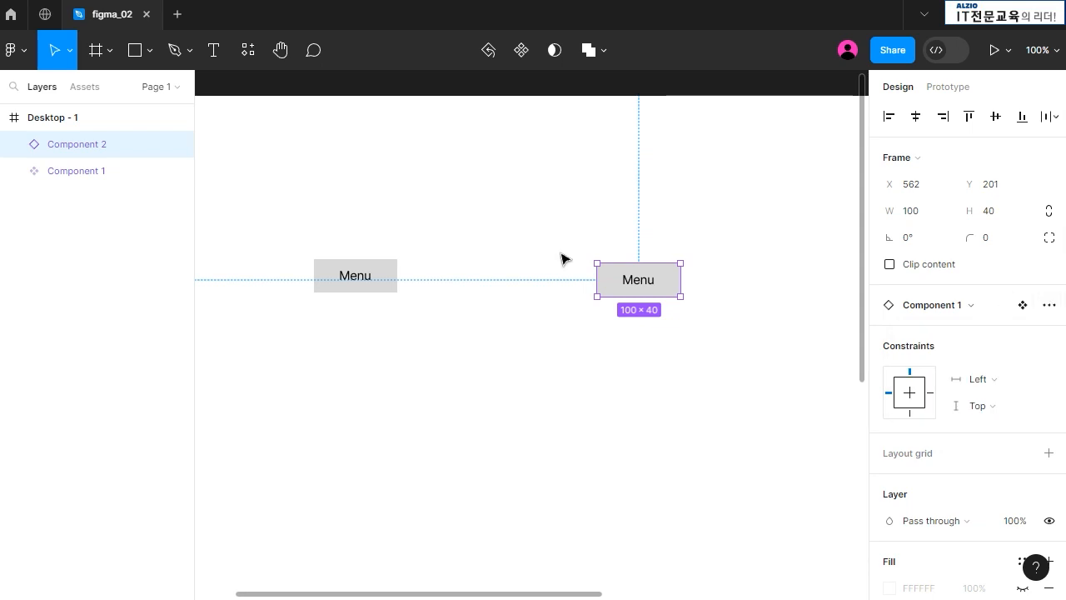
Rename the main component as menu and check the component name shown for its instance
left_click(369, 276)
double_click(81, 170)
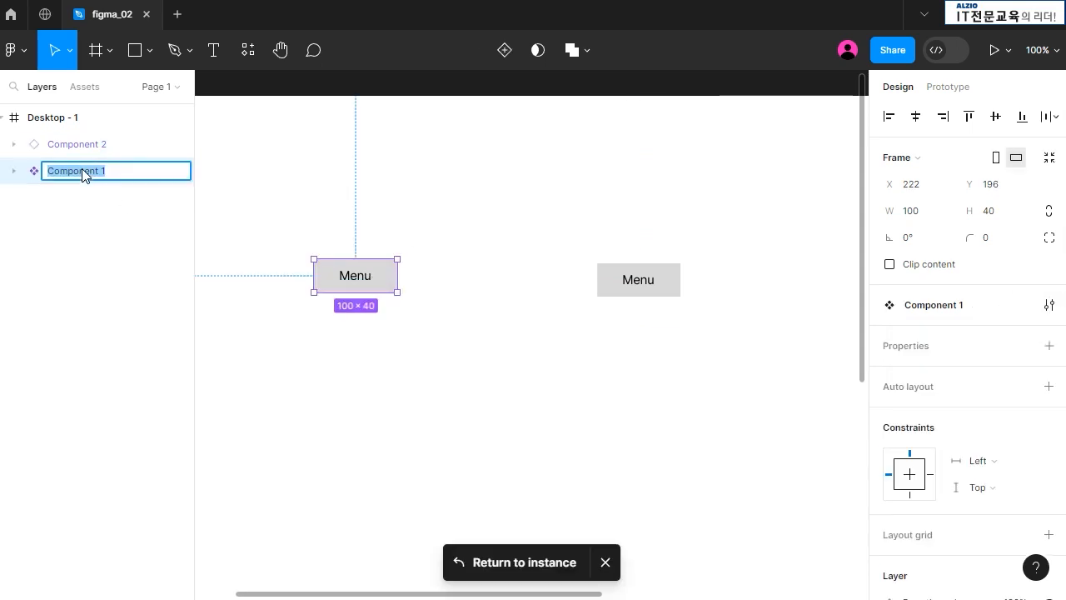
key("Return")
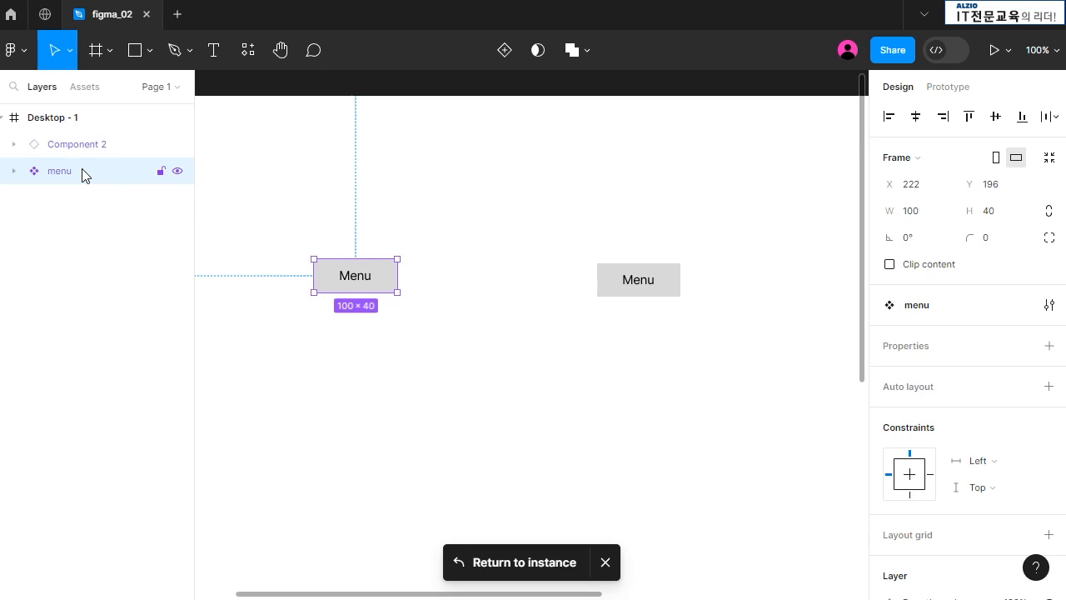
left_click(93, 150)
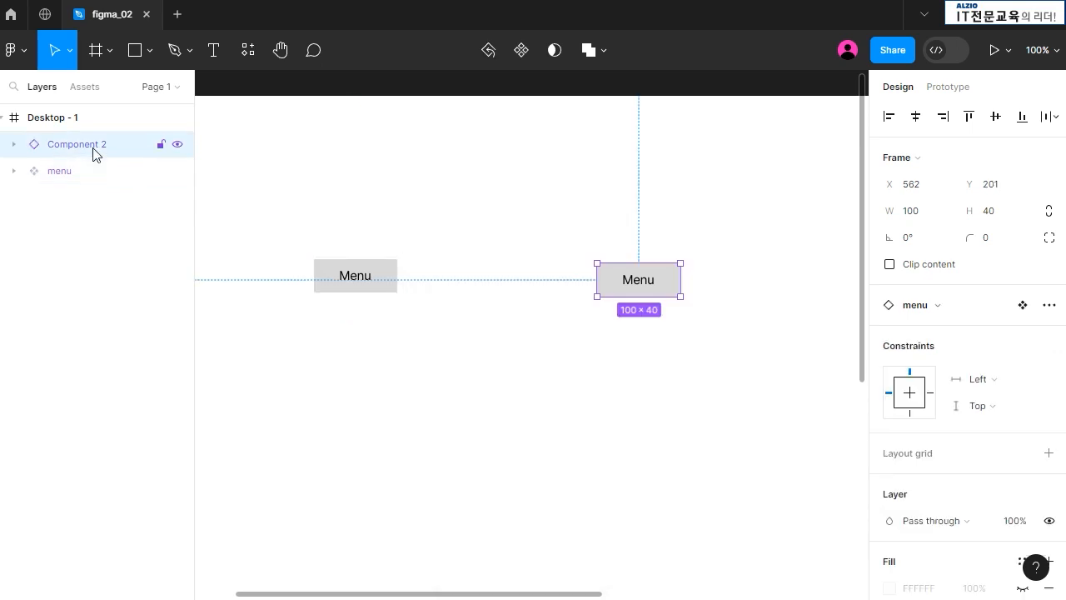
Undo the renaming of the main component
left_click(88, 176)
key("ctrl+z")
key("ctrl+z")
key("ctrl+z")
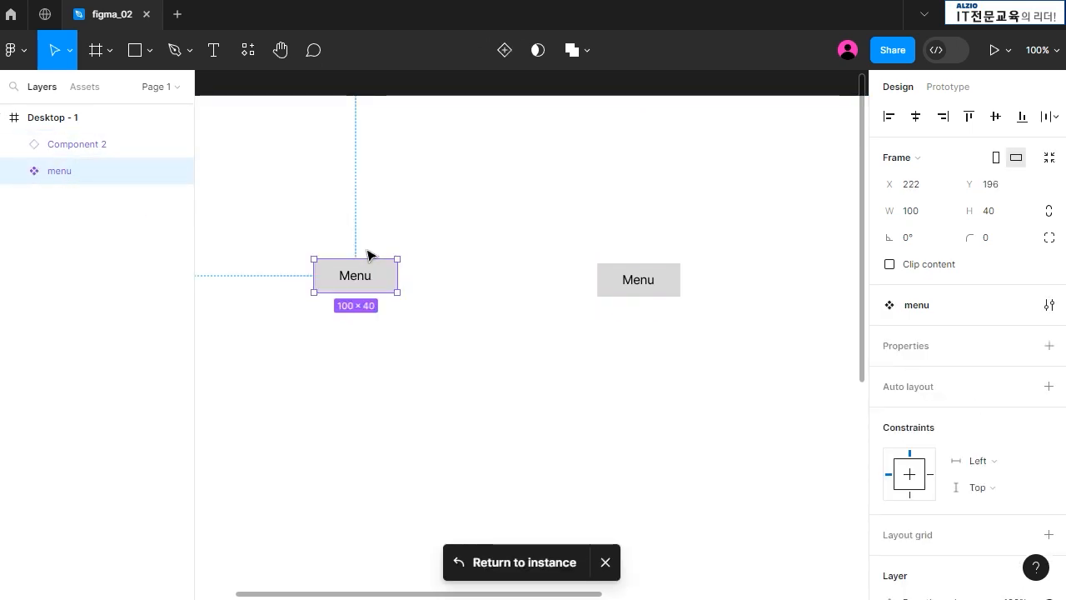
Reset all changes on the Component 2 instance
left_click(669, 278)
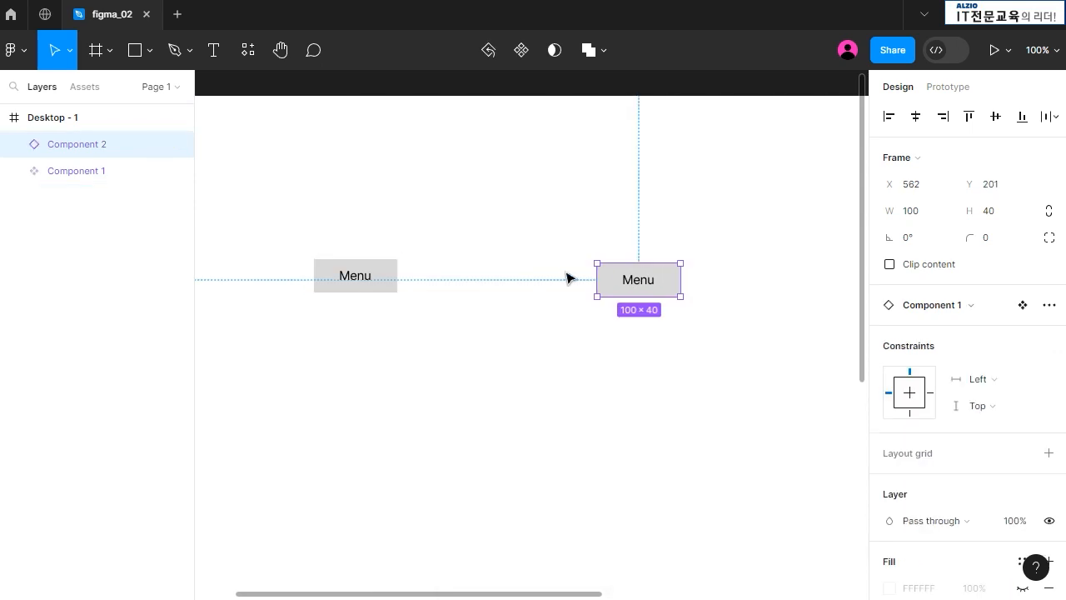
left_click(1048, 306)
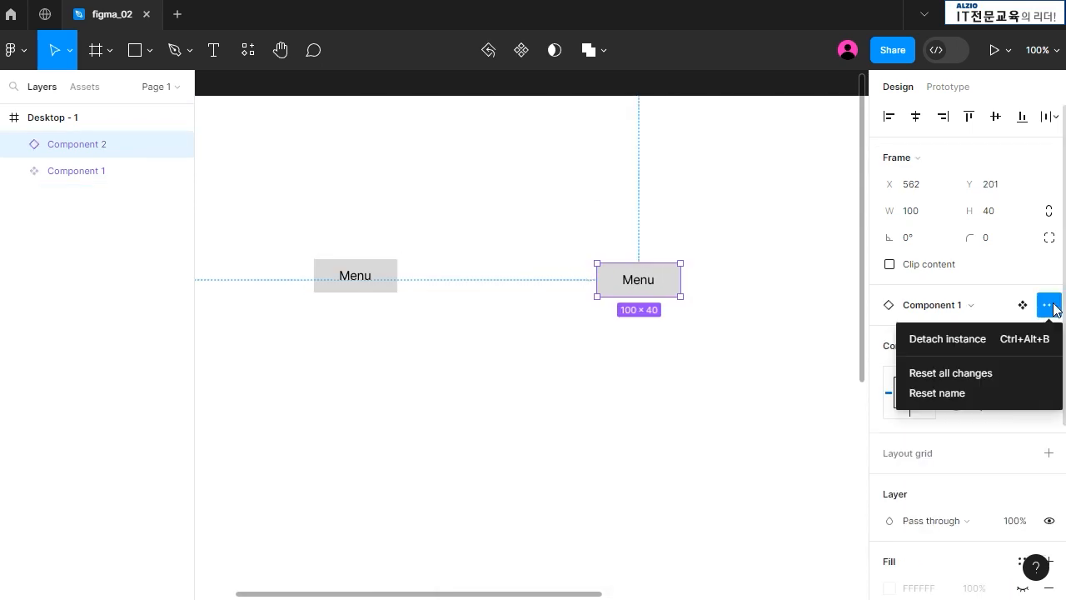
left_click(1006, 372)
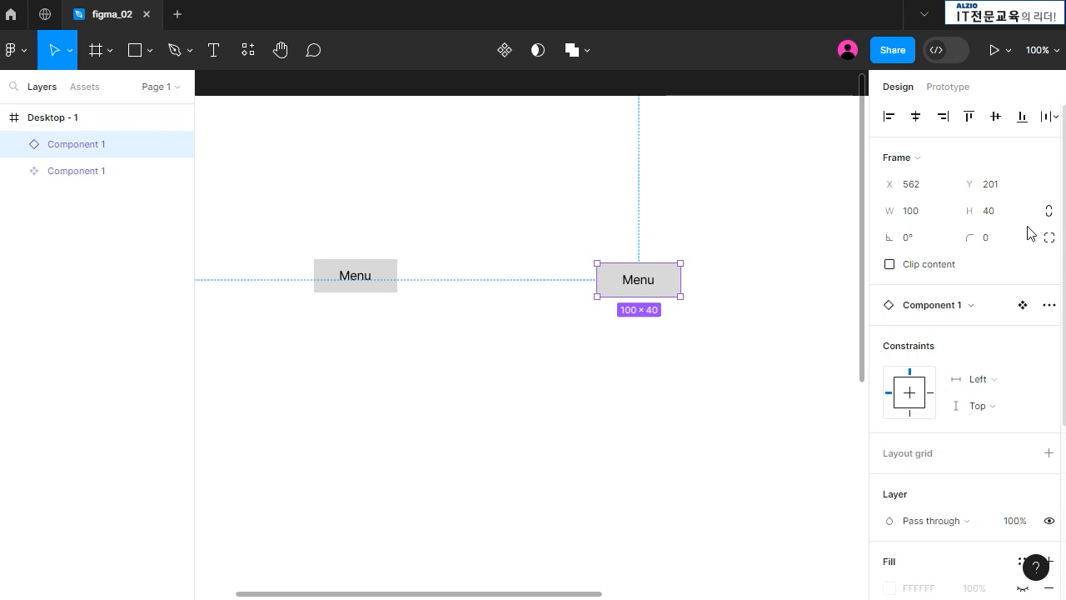
Rename the main Component 1 as menu
left_click(382, 281)
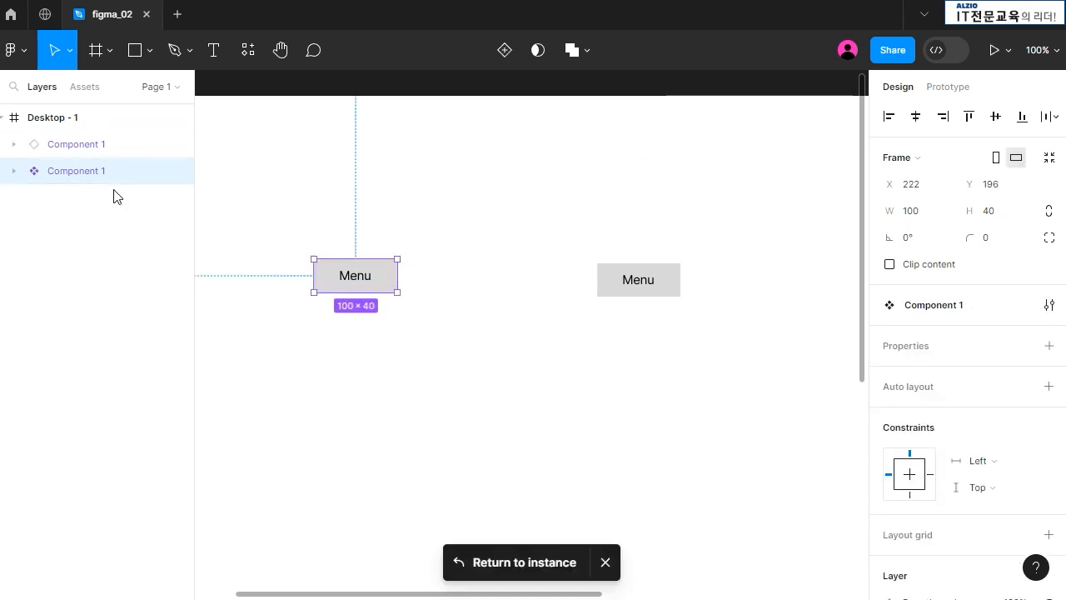
double_click(90, 173)
type("menu")
key("Return")
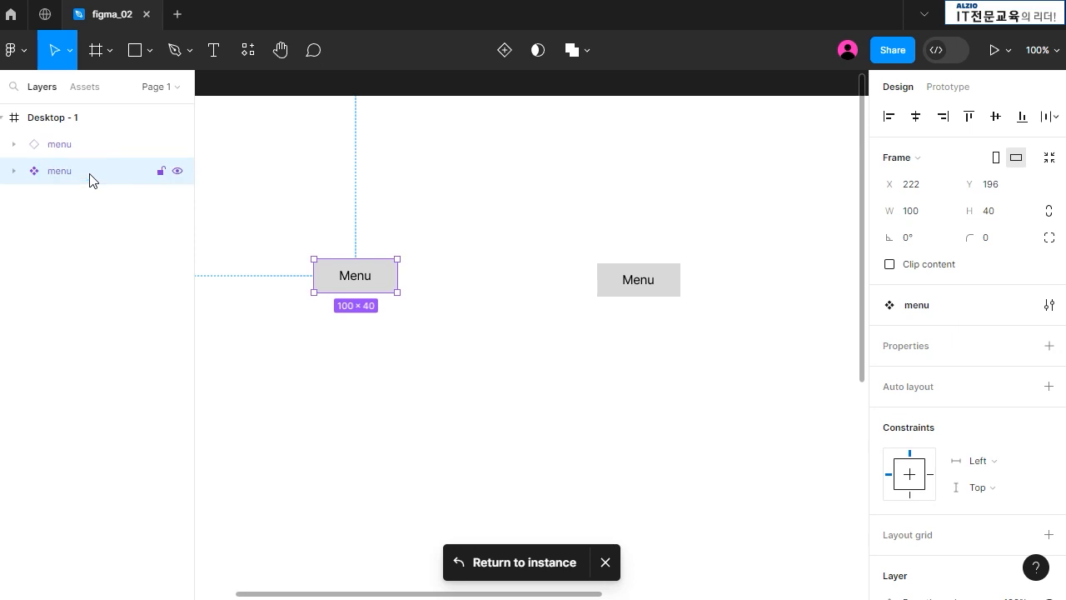
Compare the layer entries of the menu instance and its main component
left_click(88, 148)
left_click(88, 170)
left_click(87, 148)
left_click(88, 172)
left_click(87, 148)
left_click(89, 177)
Change the font of the main component's Menu text to Inknut Antiqua, and to Ingrid Darling as a second trial
double_click(365, 277)
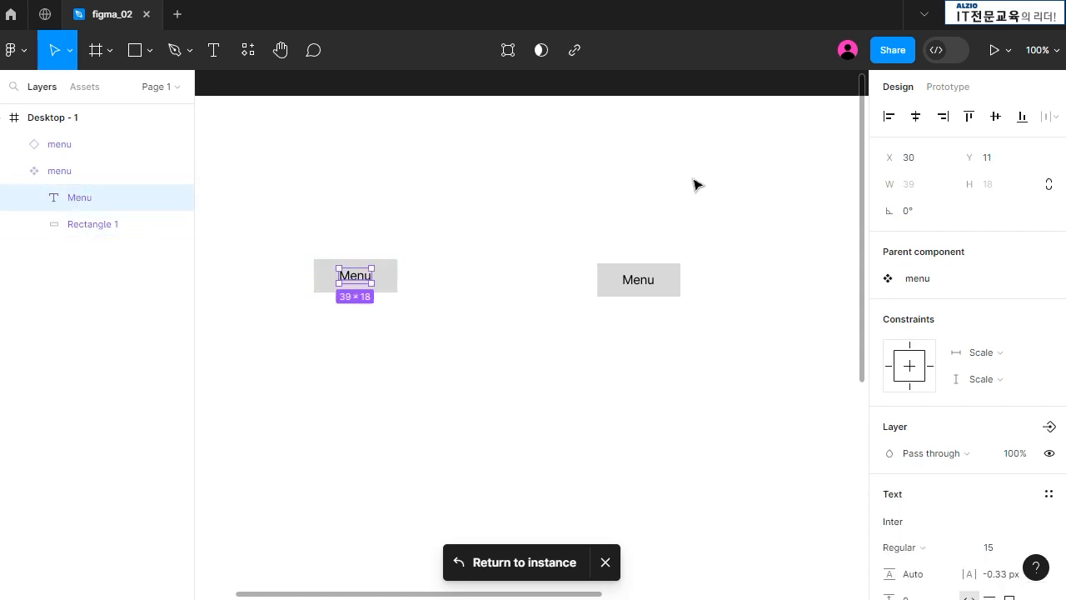
scroll(1002, 321, "down", 4)
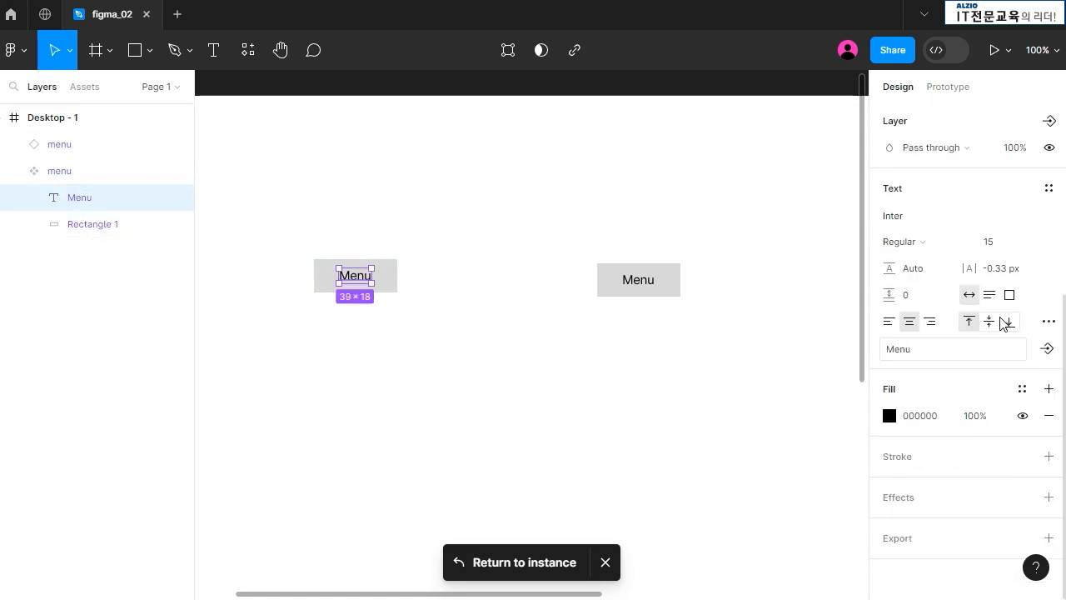
left_click(906, 219)
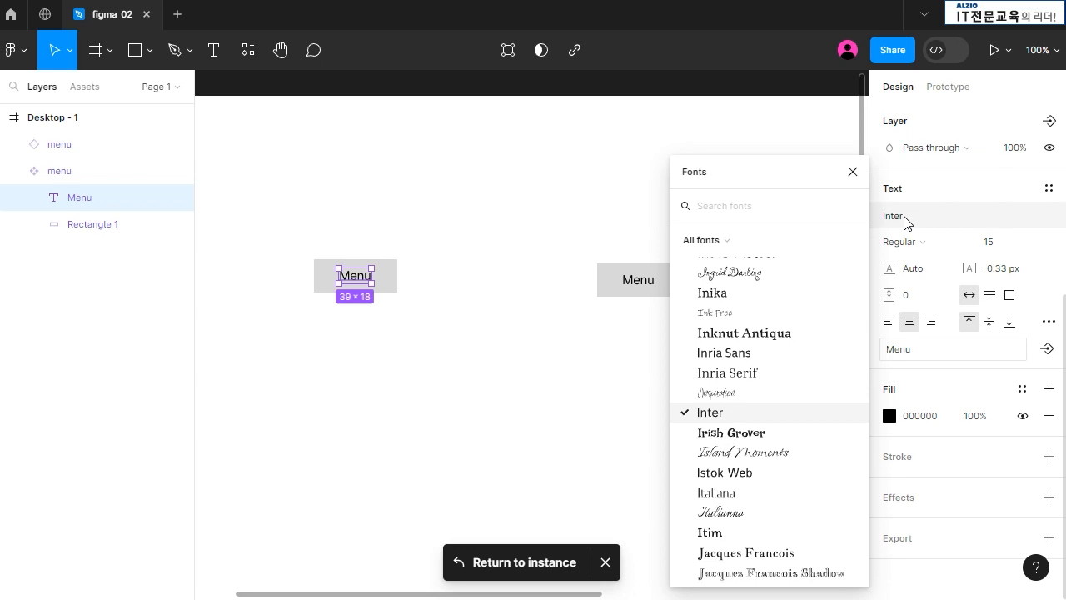
left_click(776, 335)
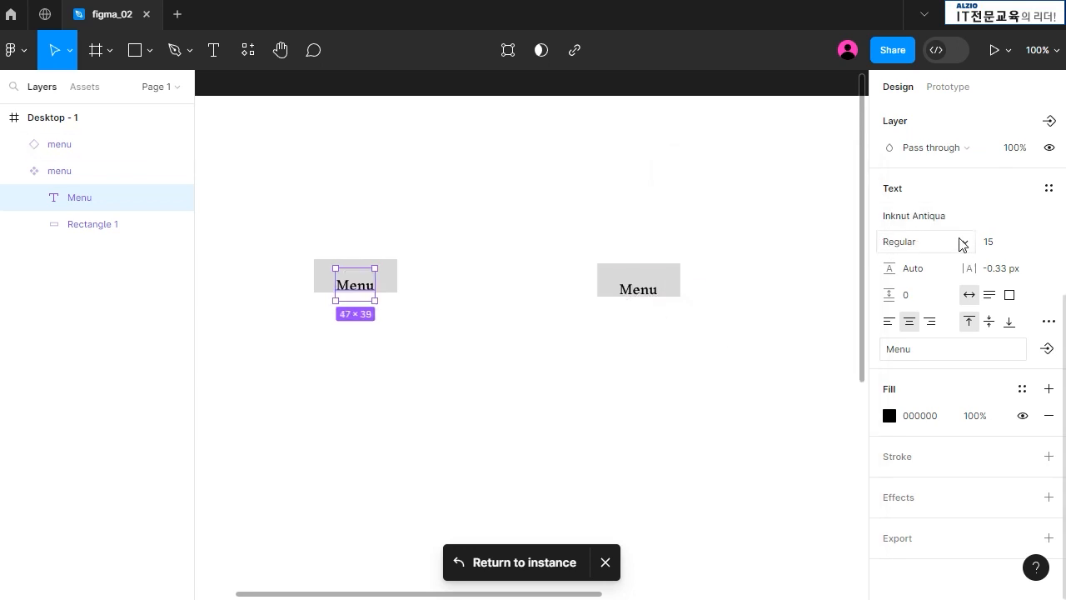
left_click(969, 217)
left_click(750, 352)
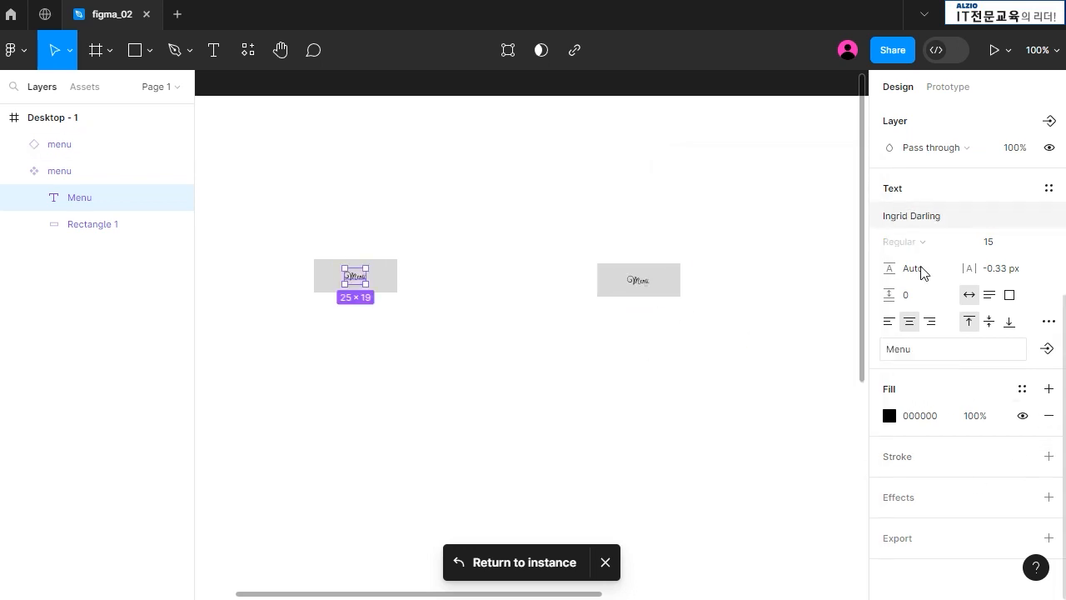
Compare the text styling and properties of the menu instance with those of its main component
left_click(841, 372)
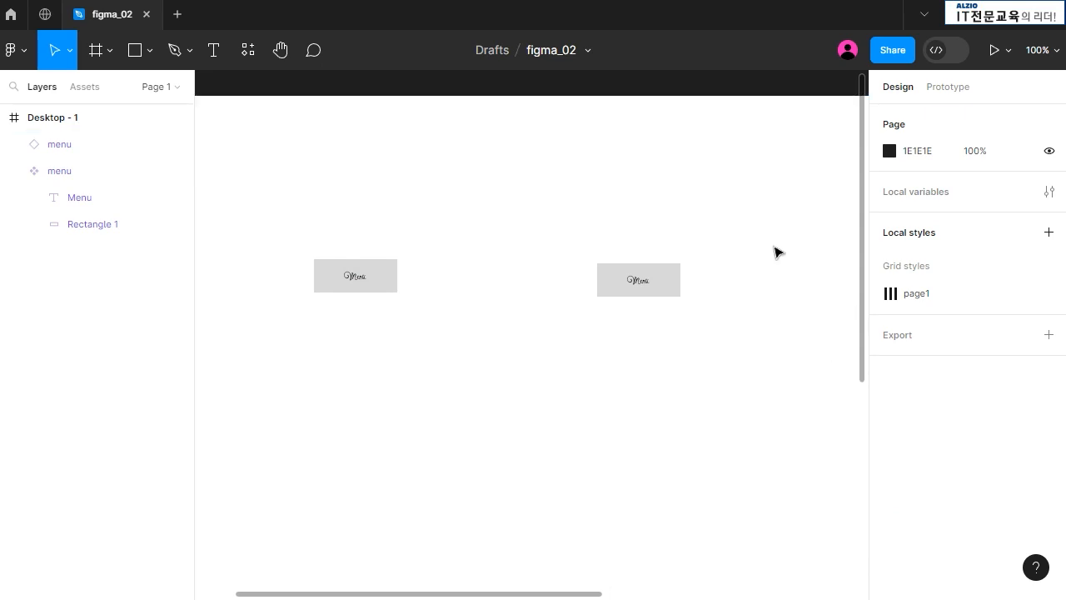
left_click(649, 281)
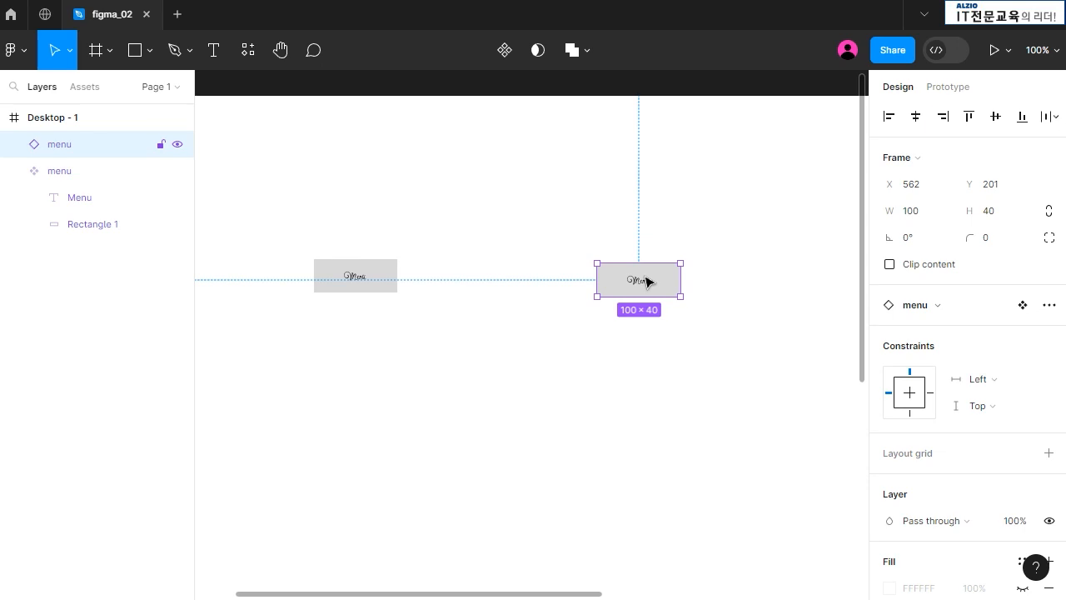
left_click(377, 272)
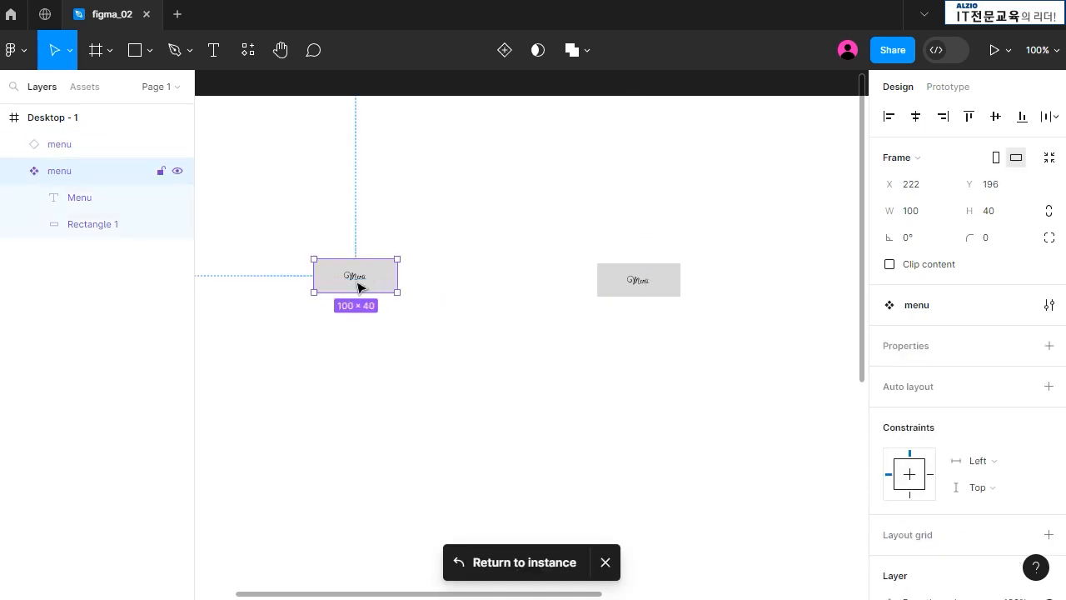
left_click(630, 288)
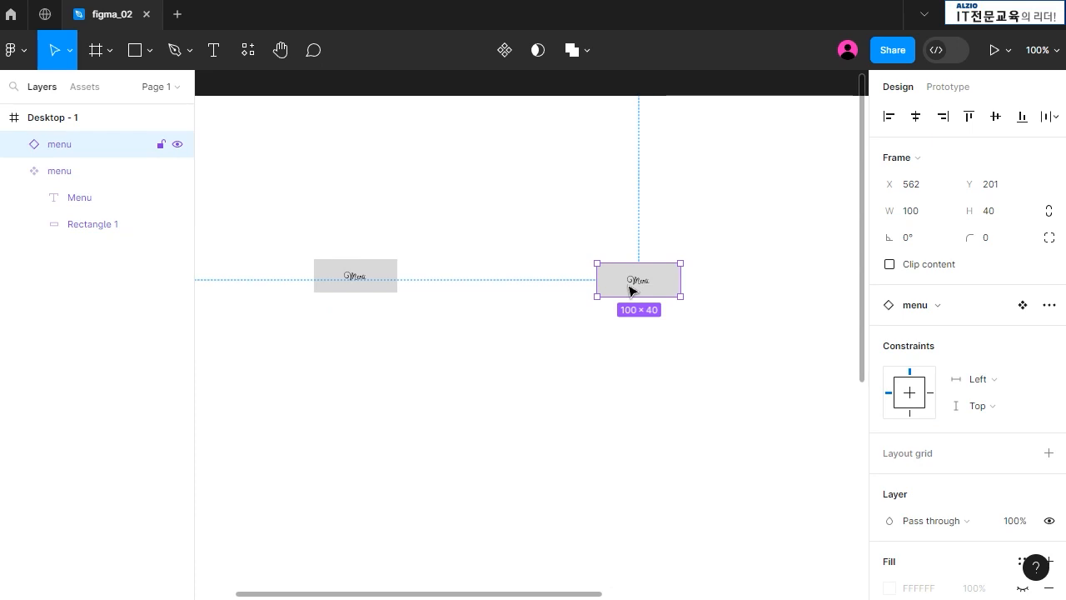
left_click(392, 275)
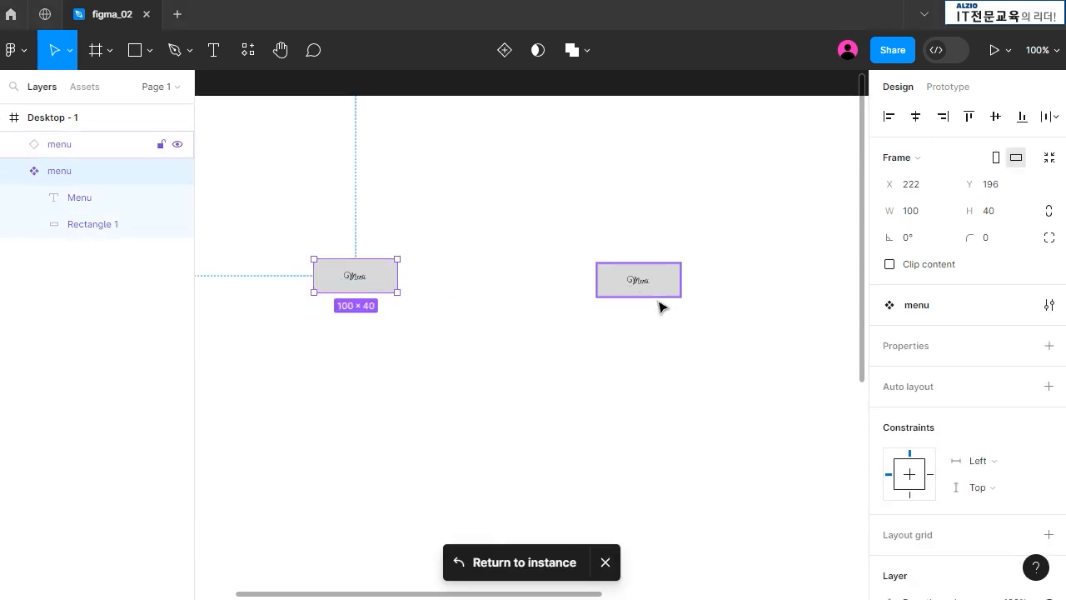
Move the menu instance level with the main component, at X 419 and Y 196
scroll(405, 362, "up", 5, "ctrl")
left_click_drag(804, 223, 580, 204)
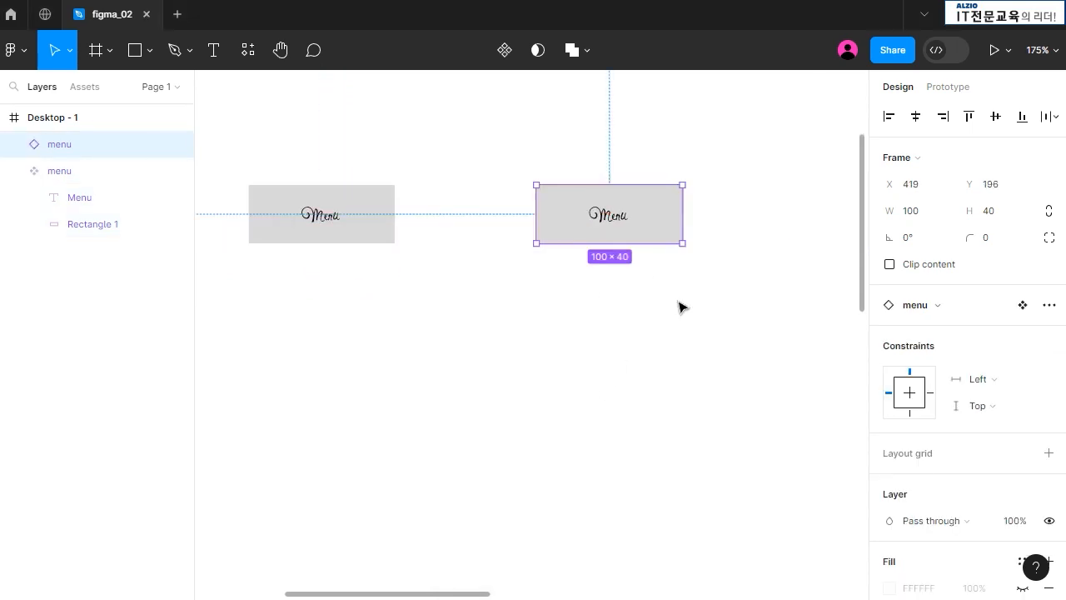
left_click(701, 355)
Set the font of the main component's Menu text to Impact
left_click(369, 217)
left_click(85, 202)
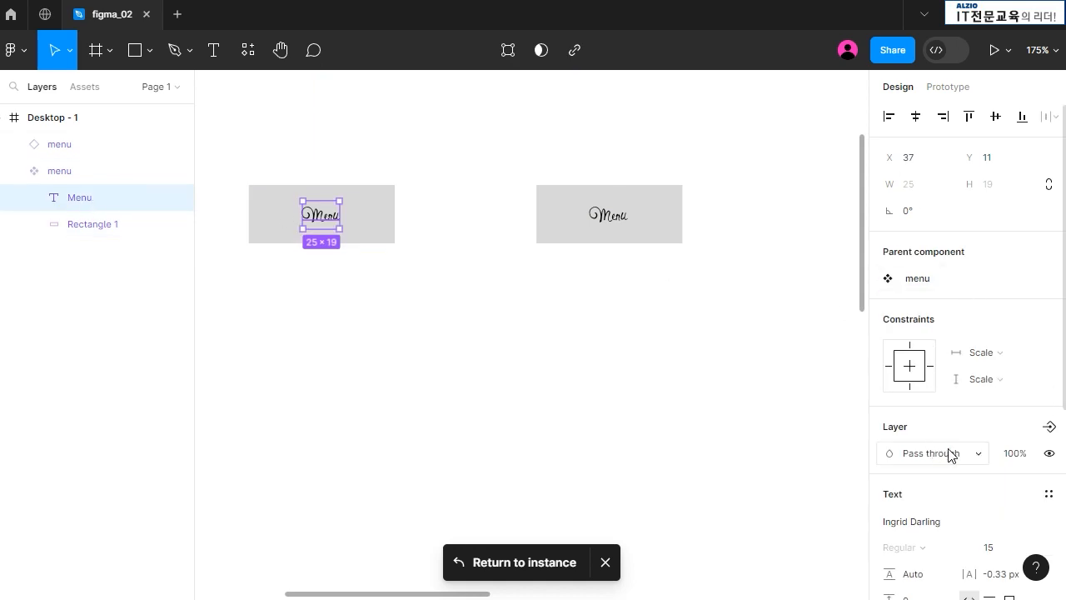
scroll(958, 466, "down", 4)
left_click(963, 219)
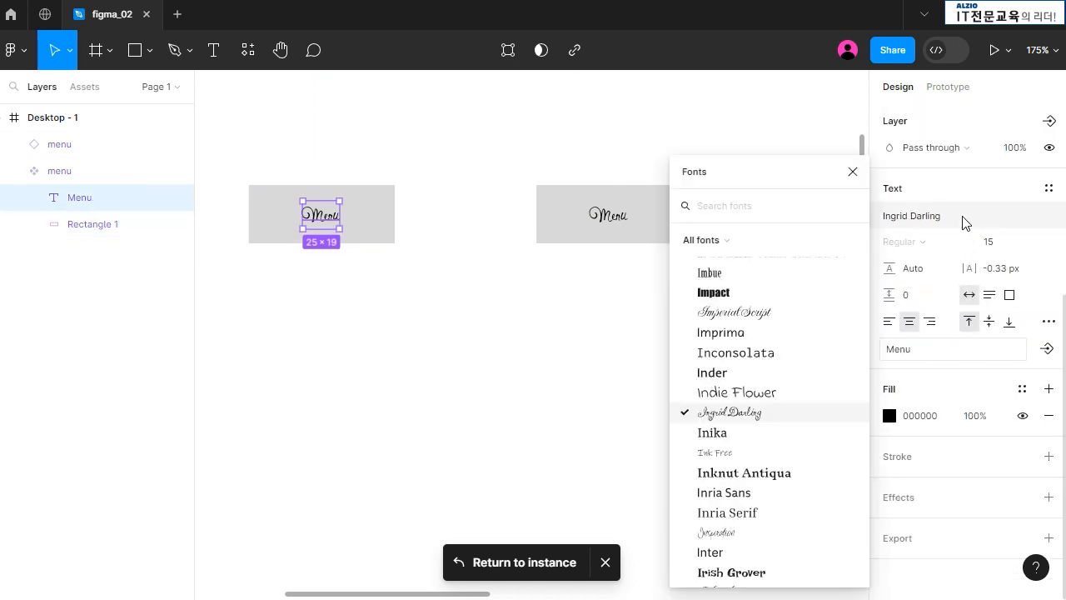
left_click(802, 293)
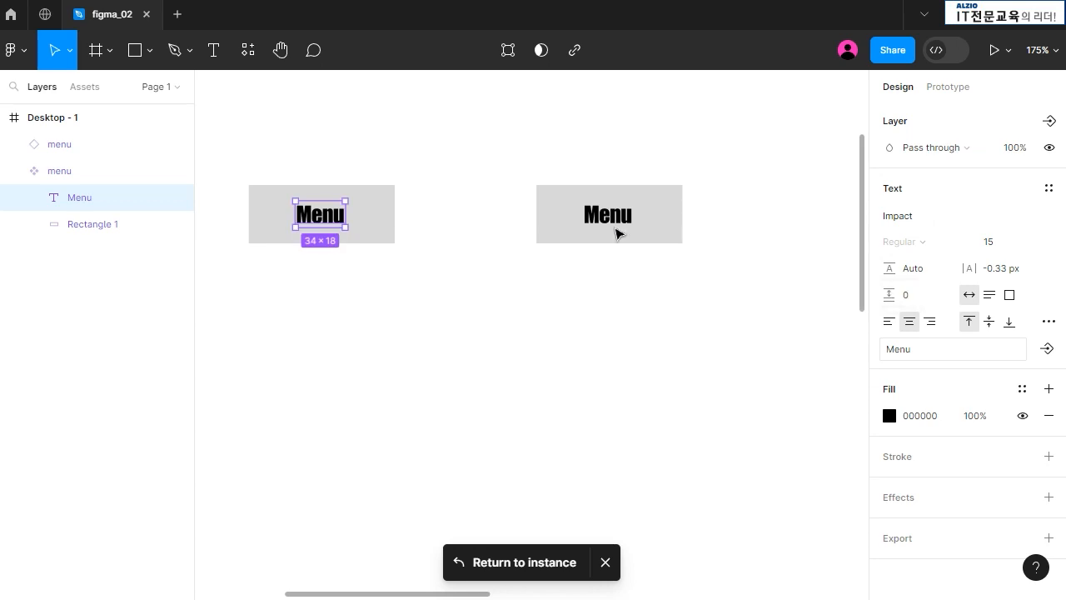
Change the fill of Rectangle 1 in the main component to teal, 00C8C8
left_click(105, 229)
left_click(889, 417)
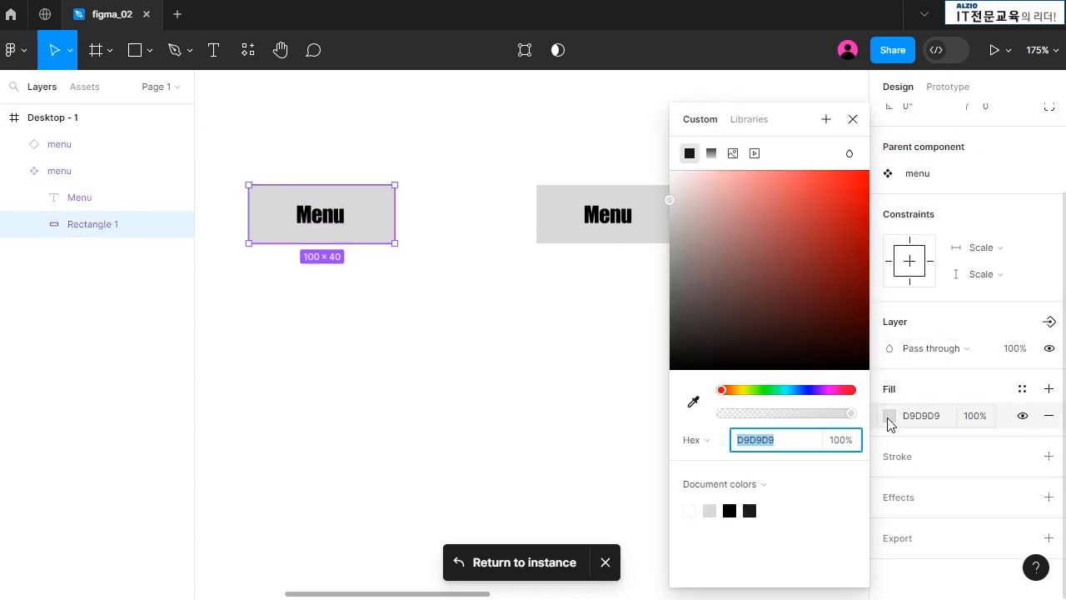
left_click_drag(806, 389, 787, 389)
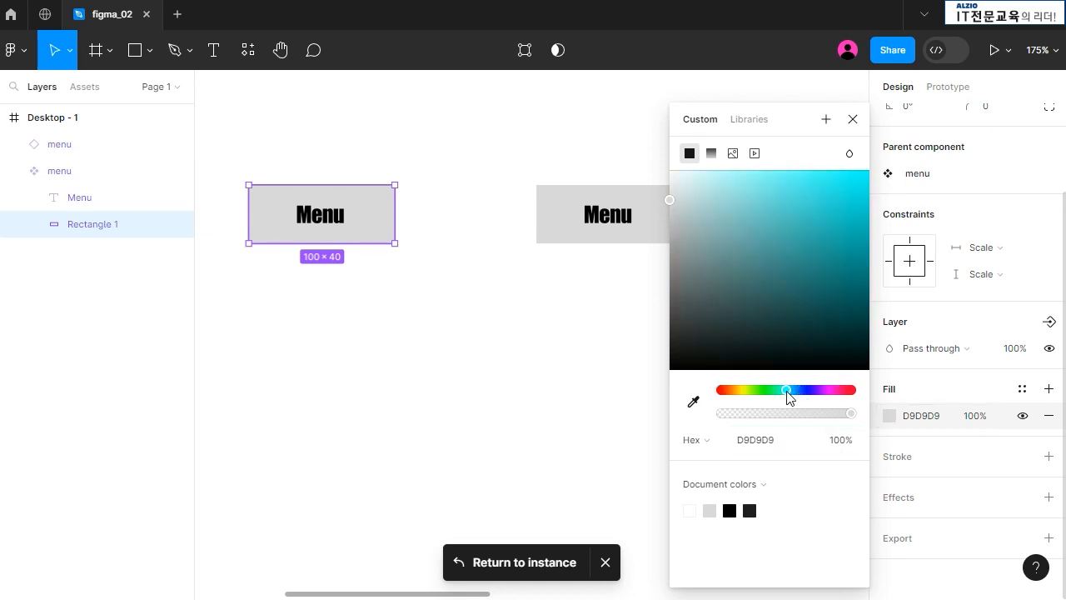
left_click_drag(859, 219, 875, 221)
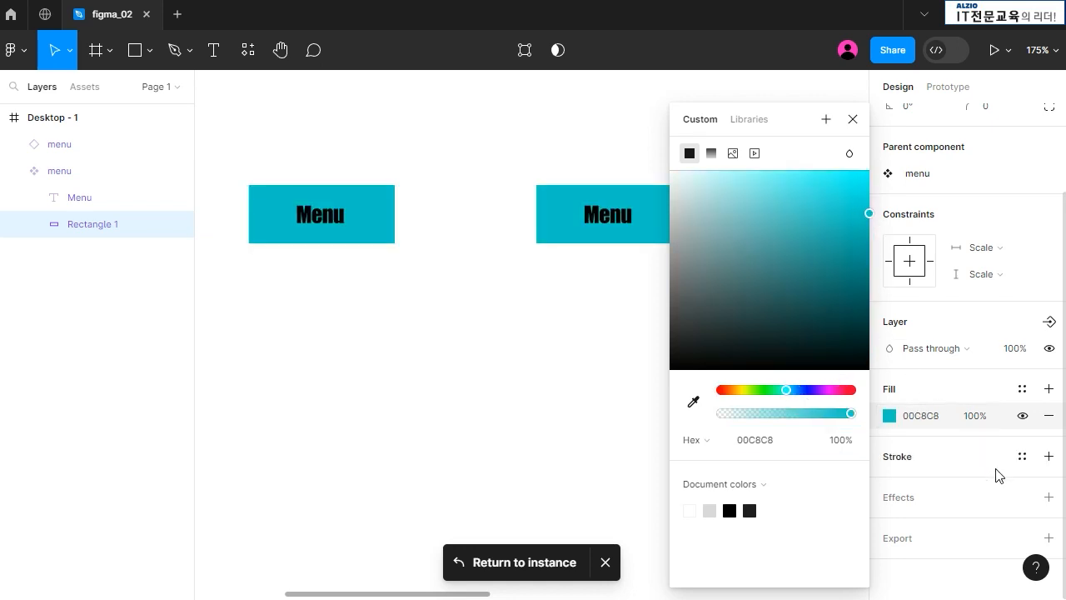
Set the fill of the main component's Menu text to white, FFFFFF
left_click(319, 215)
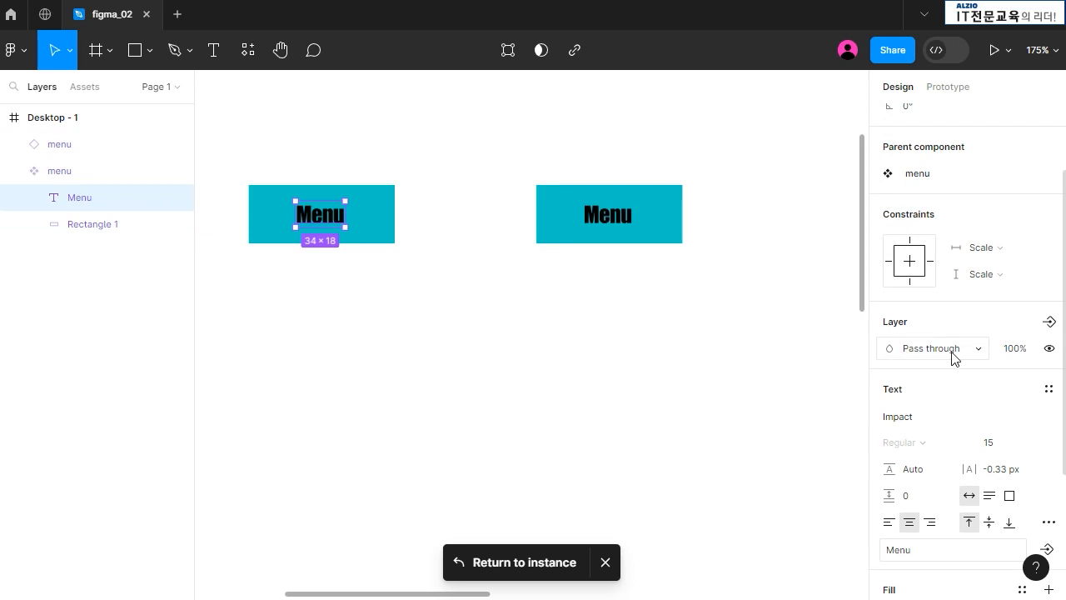
scroll(1008, 474, "down", 3)
scroll(1012, 466, "up", 1)
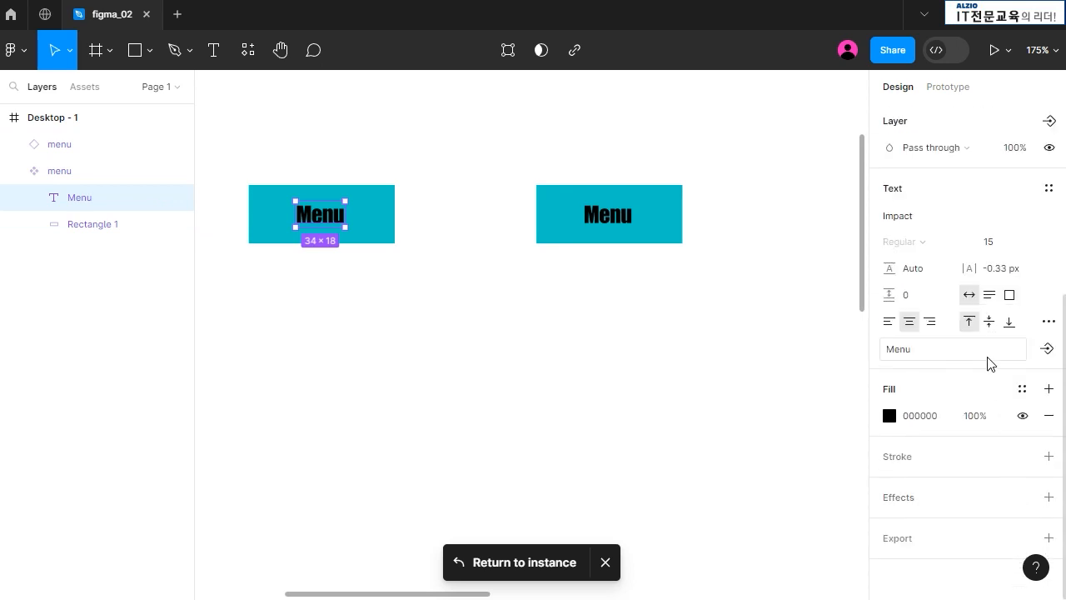
left_click(889, 415)
type("FFFFFF")
key("Return")
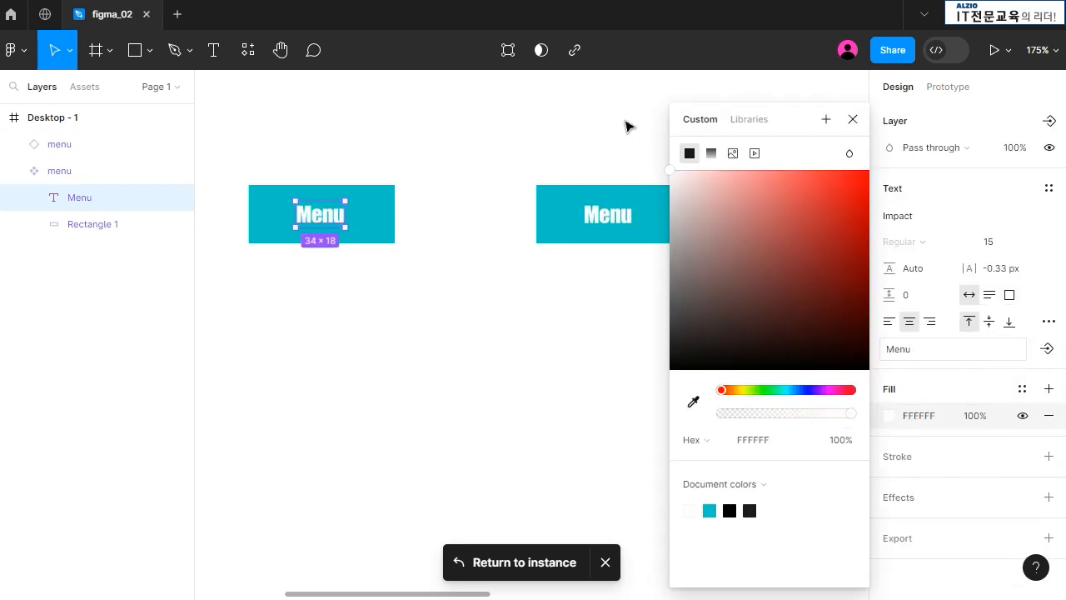
left_click(621, 317)
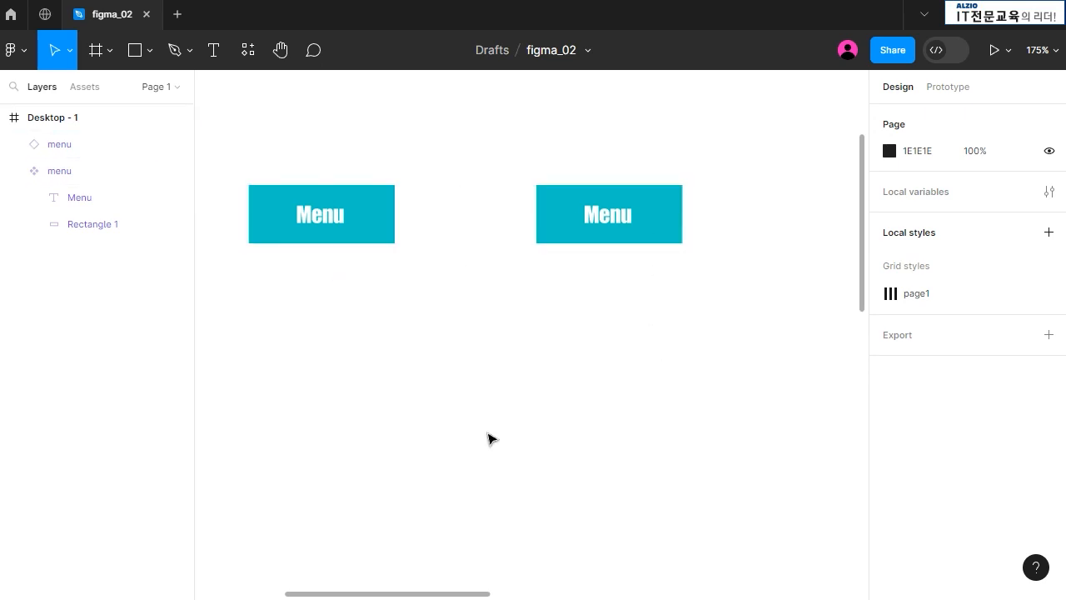
Examine the file's local components listed for Desktop - 1
left_click(376, 224)
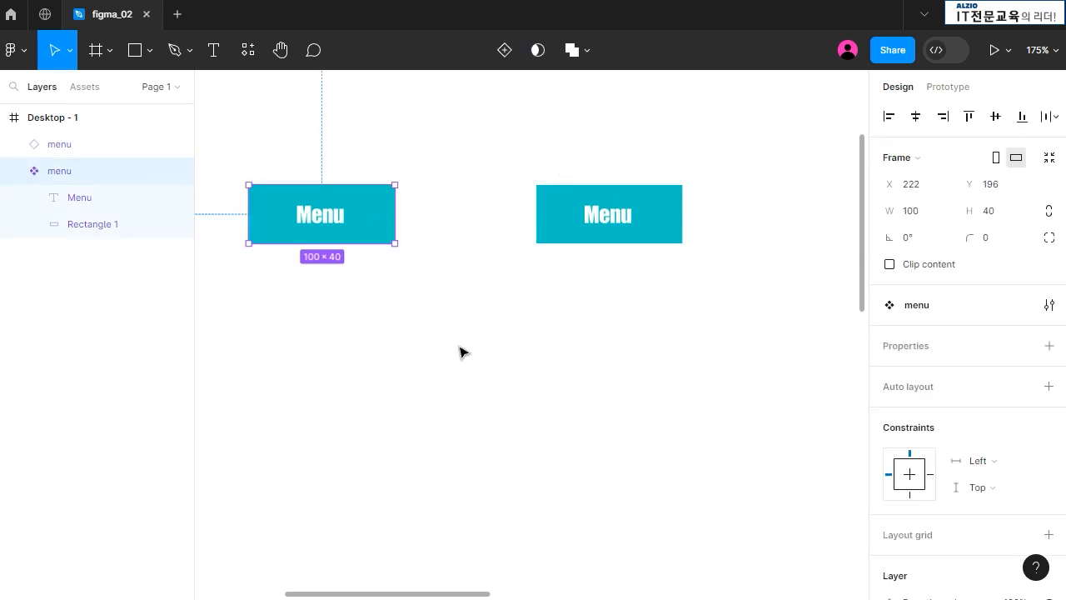
left_click(95, 89)
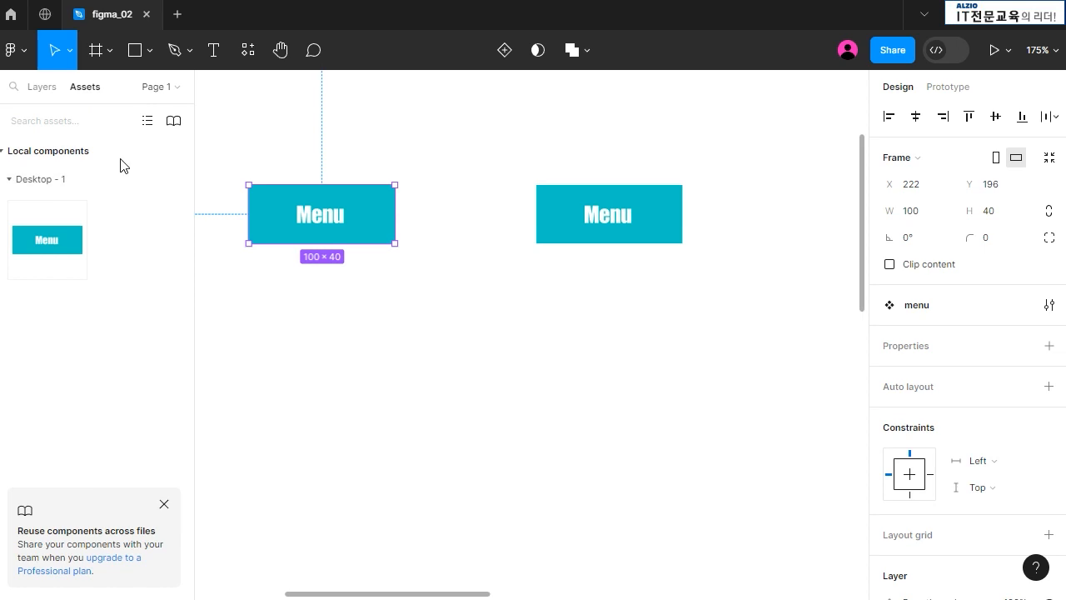
left_click(10, 179)
left_click(10, 179)
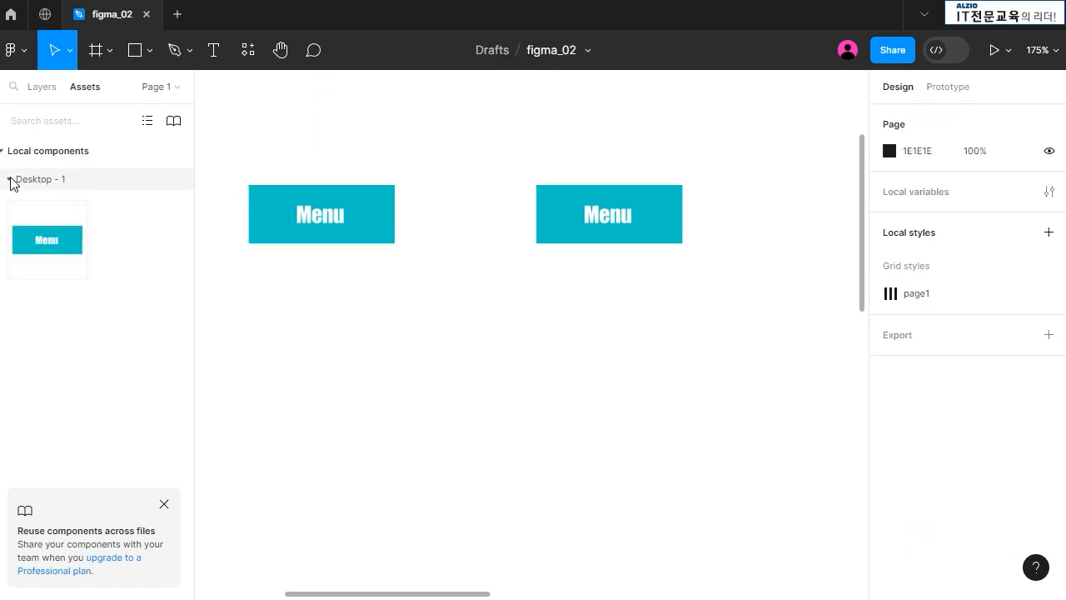
Place another instance of the local menu component at X 535, Y 196, and shift the existing instance to X 415
left_click(53, 247)
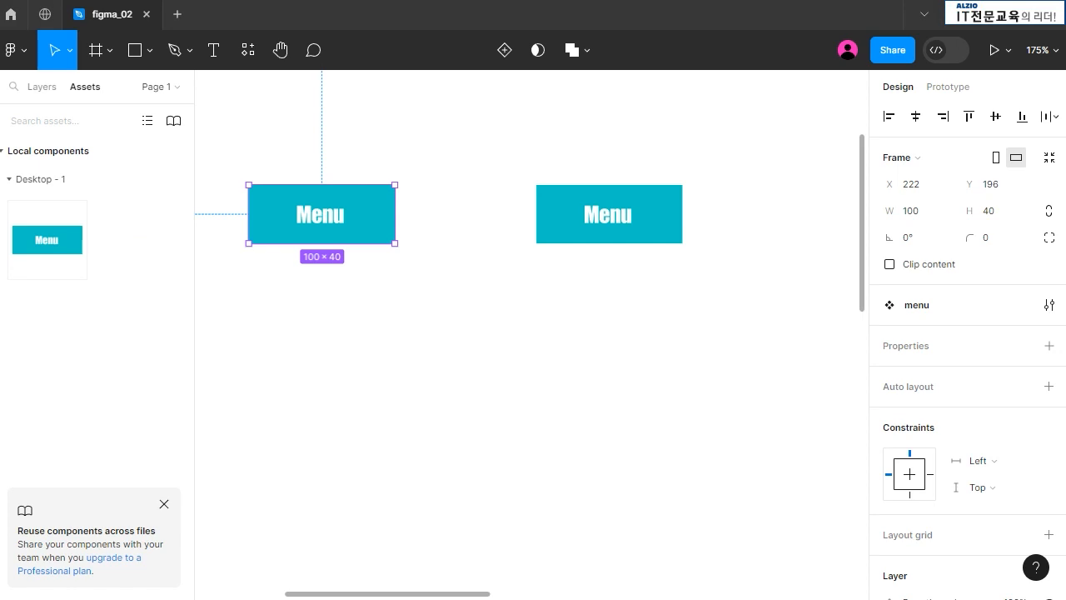
left_click_drag(75, 238, 792, 218)
mouse_move(594, 221)
left_mouse_down()
mouse_move(545, 222)
mouse_move(593, 225)
left_mouse_up()
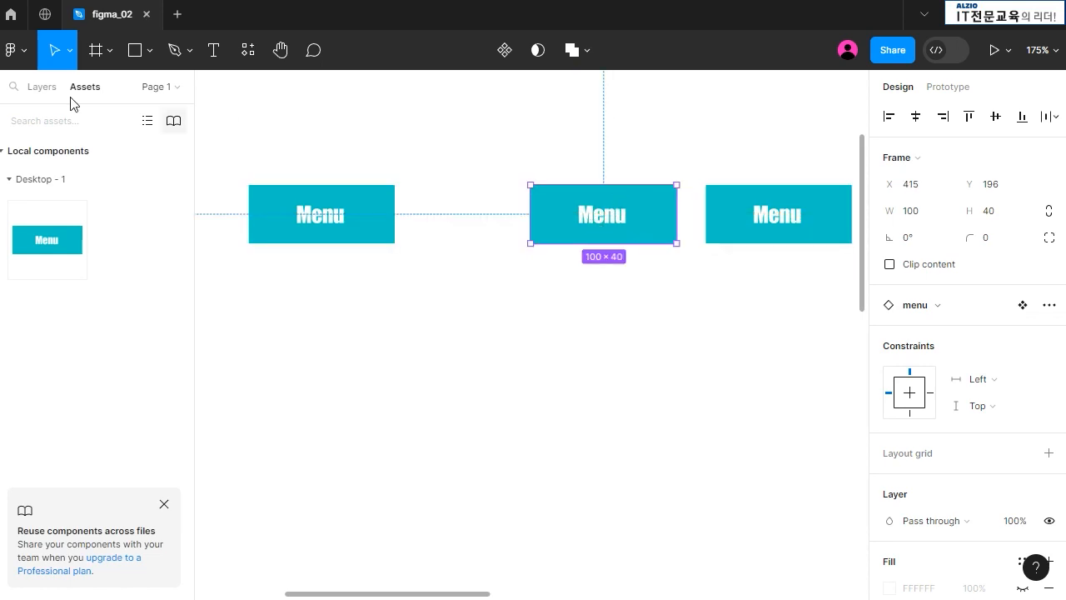
Compare the two menu instances with the main component in the layer list and check their source among the local components
left_click(41, 87)
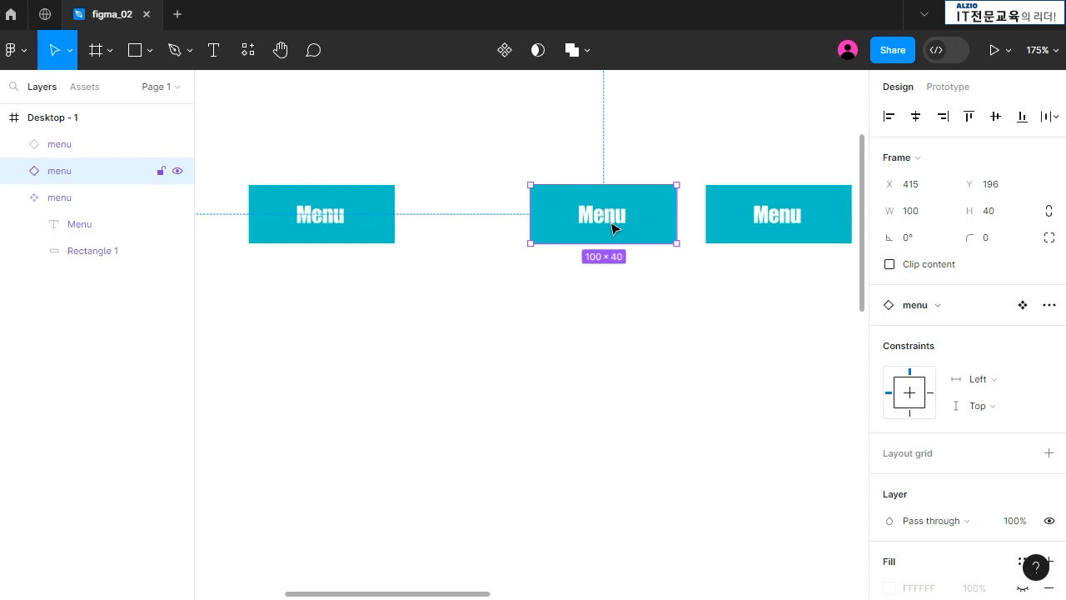
left_click(775, 227)
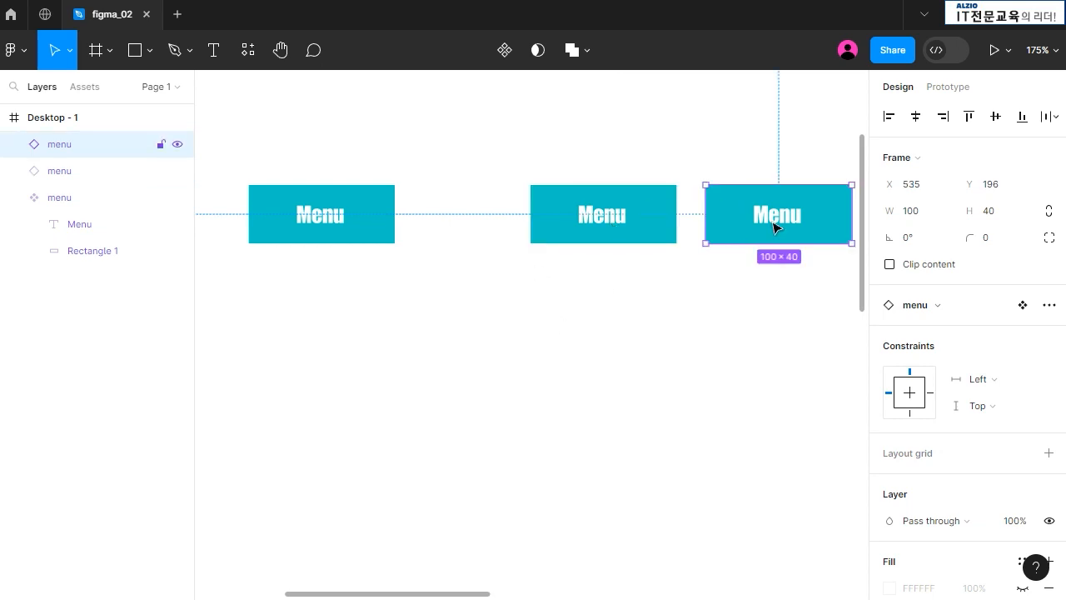
left_click(52, 201)
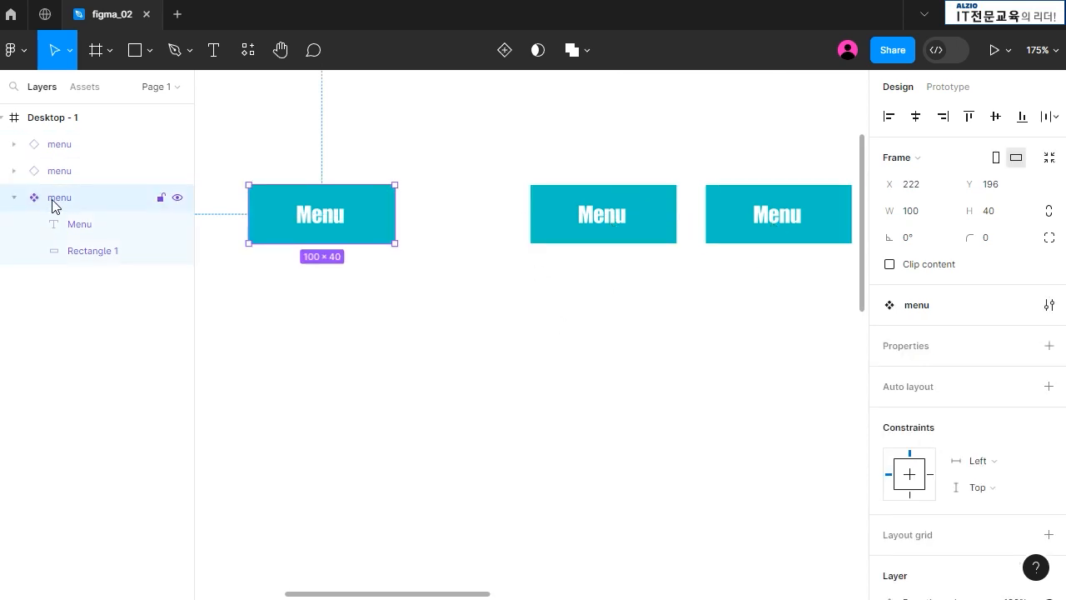
left_click(790, 217)
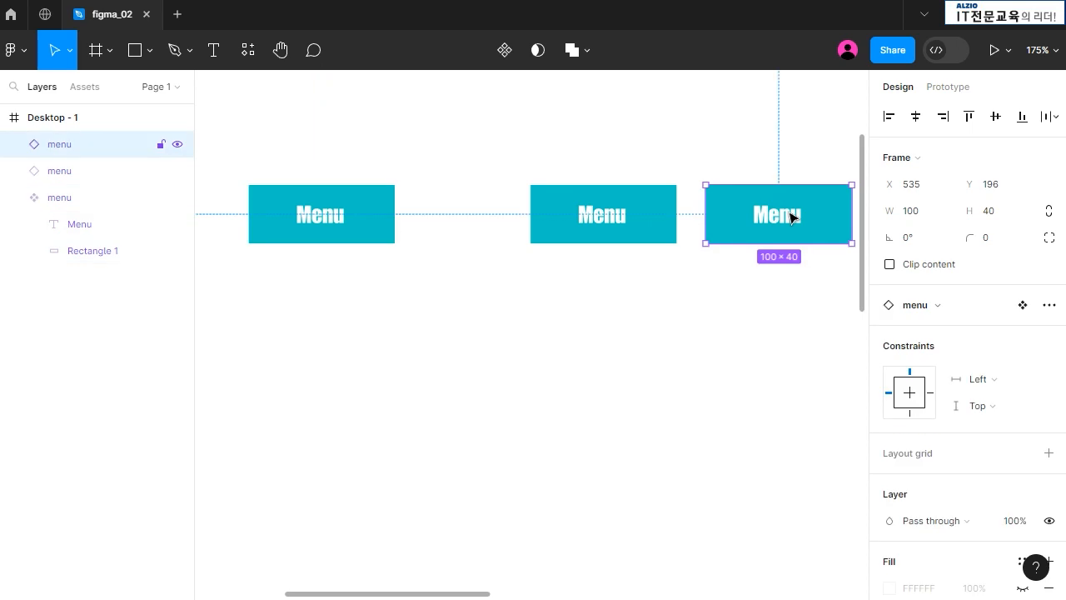
left_click(84, 89)
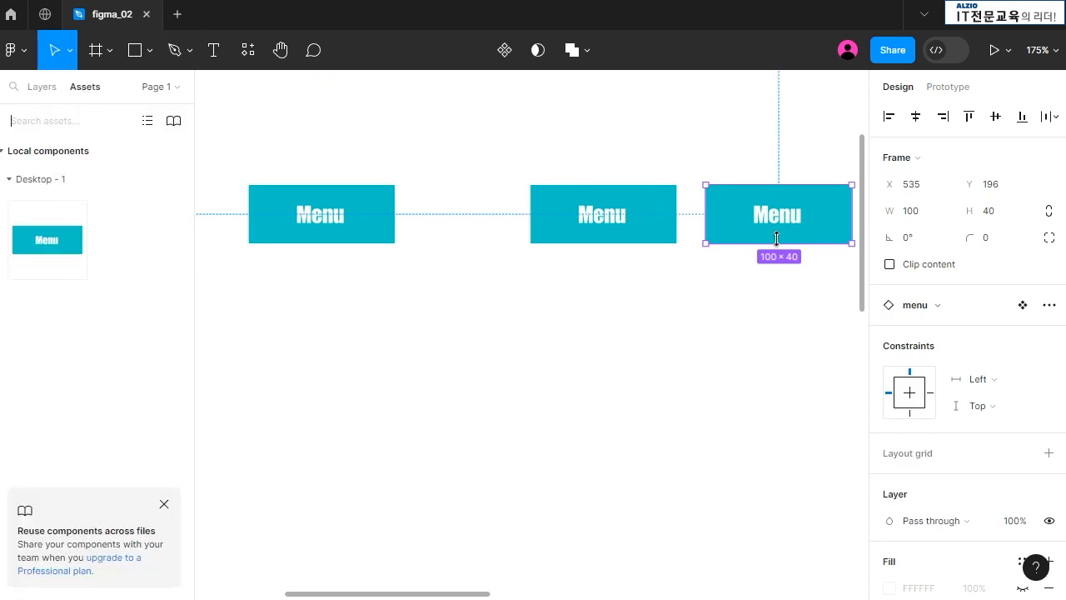
left_click(633, 200)
left_click(774, 209)
left_click(41, 87)
left_click(58, 200)
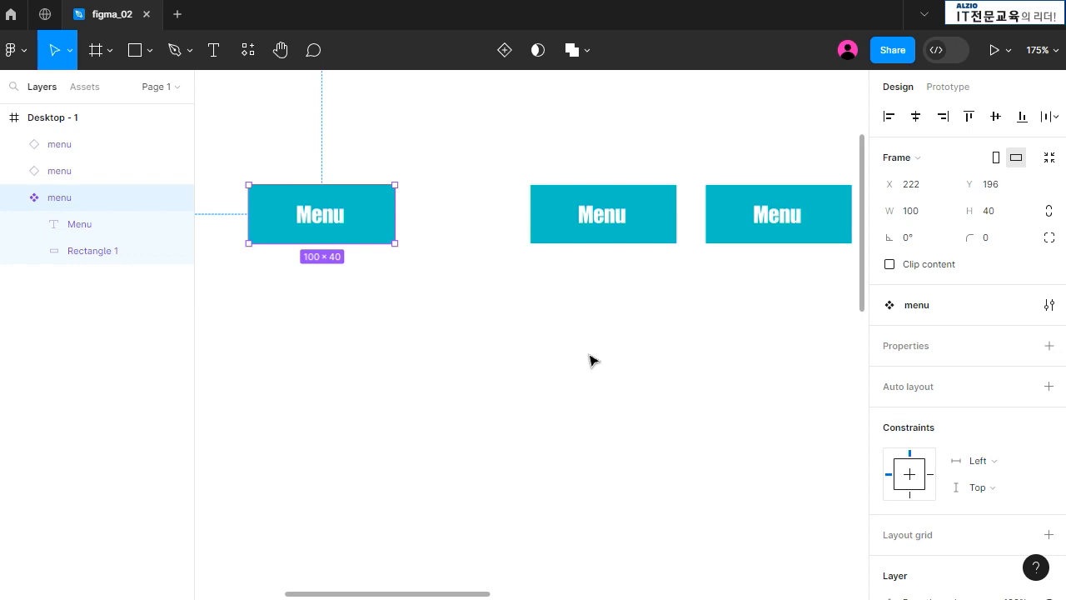
scroll(372, 350, "up", 1)
scroll(371, 350, "up", 1)
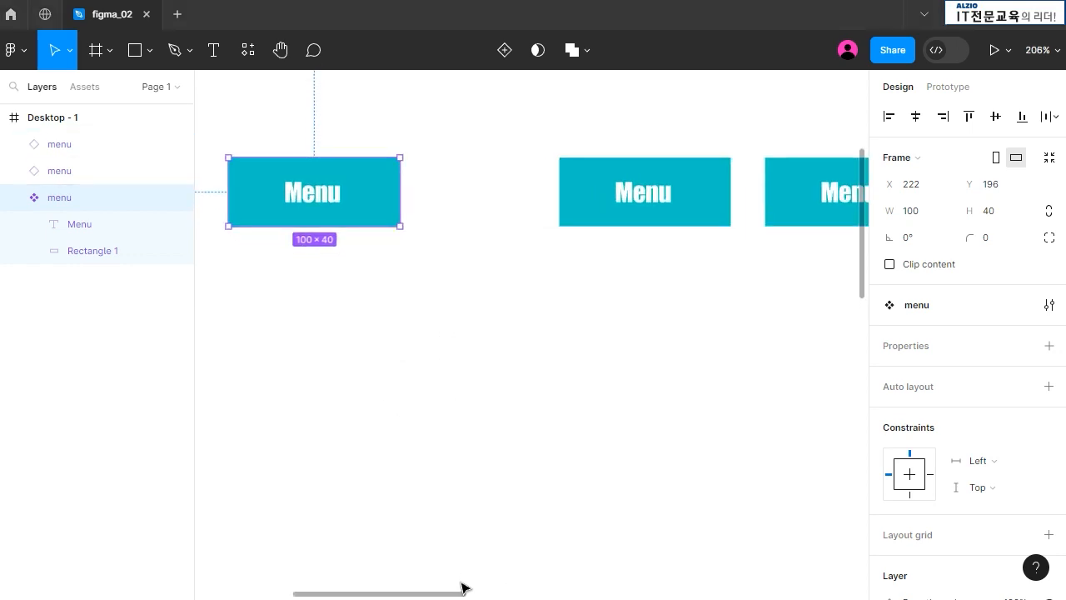
Draw a straight horizontal line about 101 wide along the bottom edge of the main menu component
scroll(388, 192, "up", 4)
scroll(388, 259, "down", 2)
left_click(516, 288)
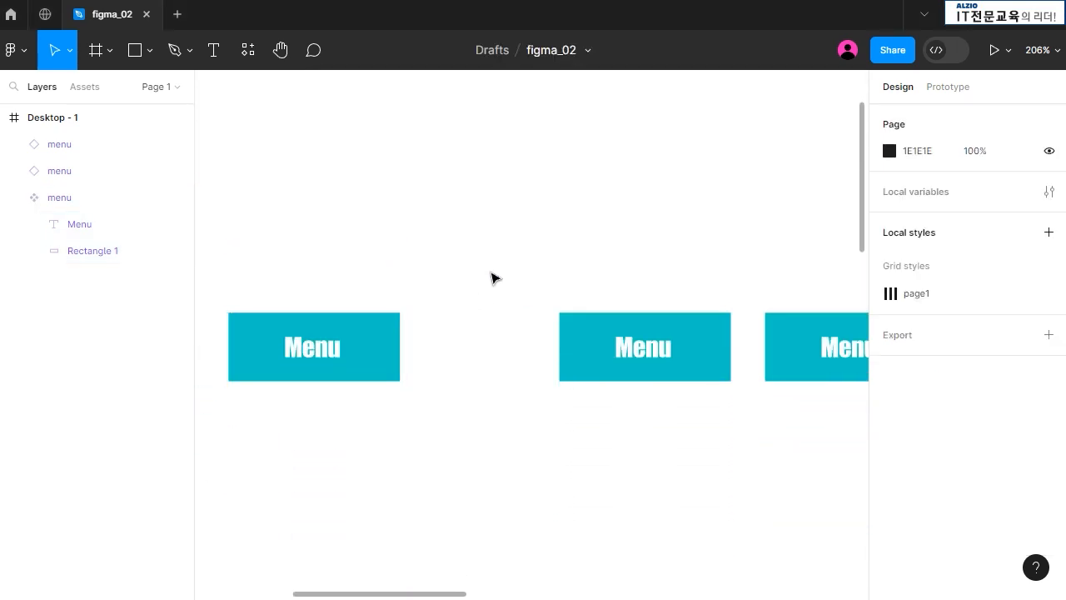
left_click(331, 374)
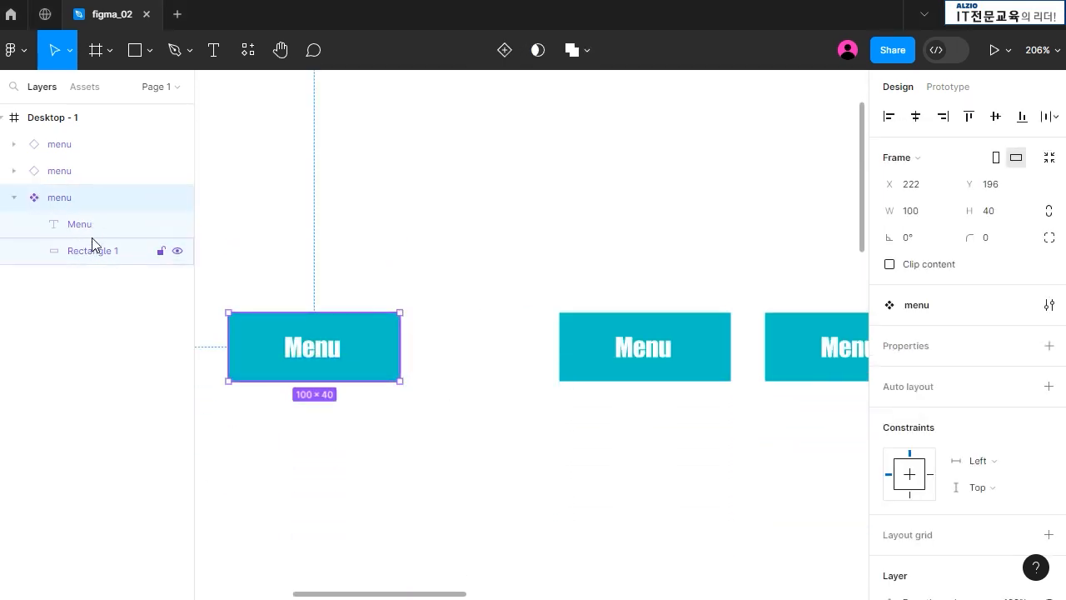
left_click(110, 52)
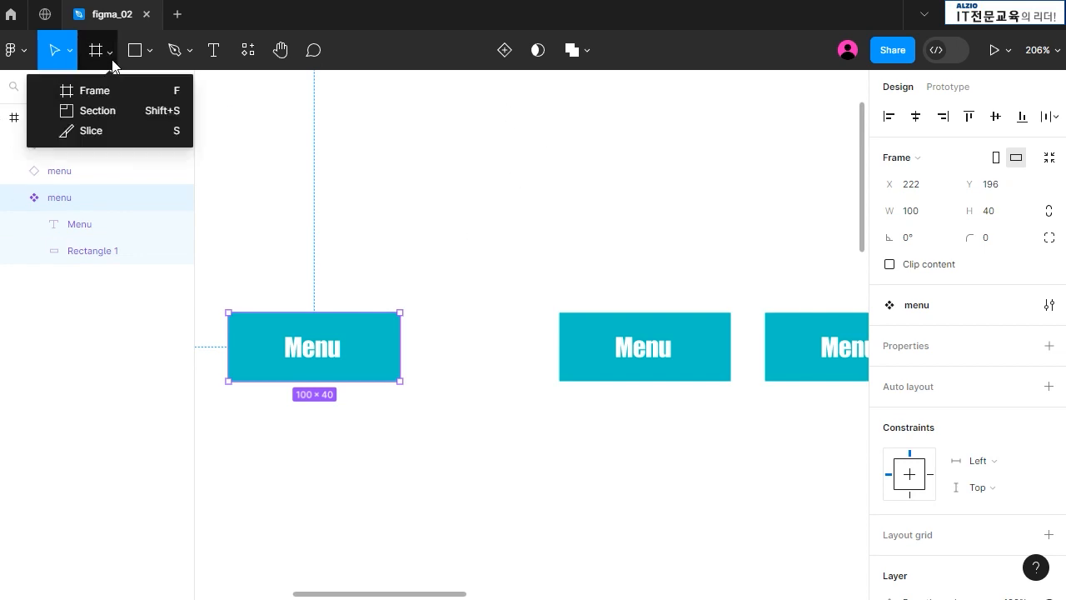
left_click(150, 53)
left_click(153, 113)
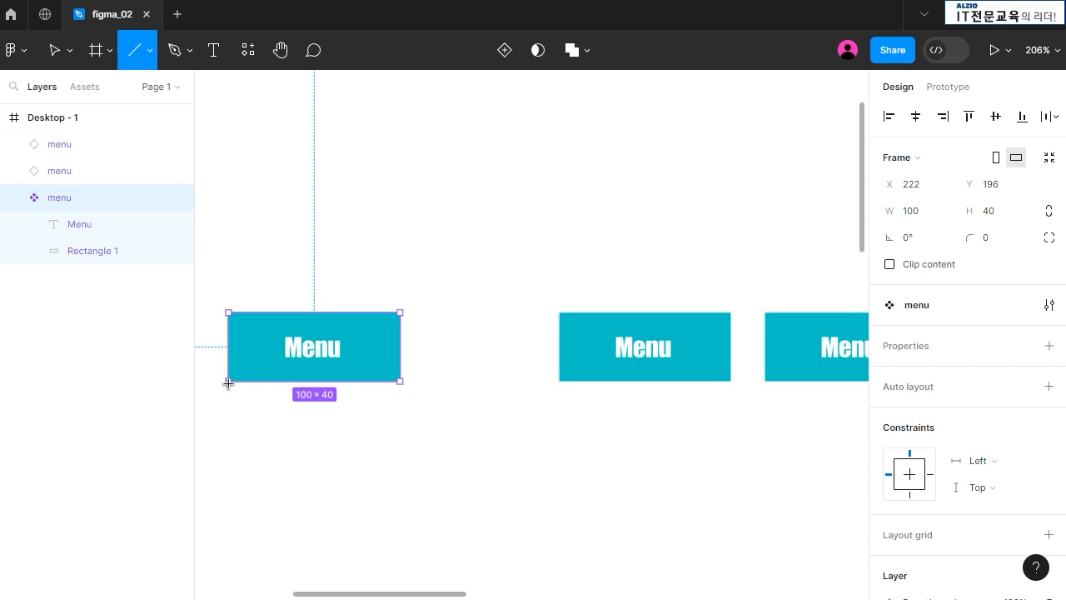
left_click_drag(228, 381, 401, 383)
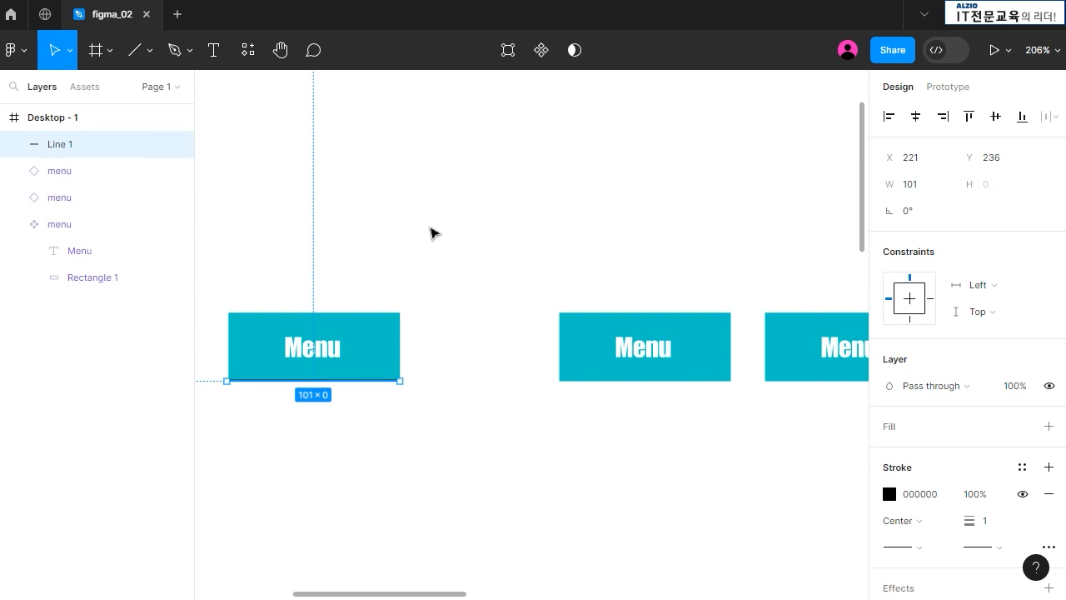
Move the new line into the main menu component, above its Menu text layer, and check both instances
left_click(578, 335)
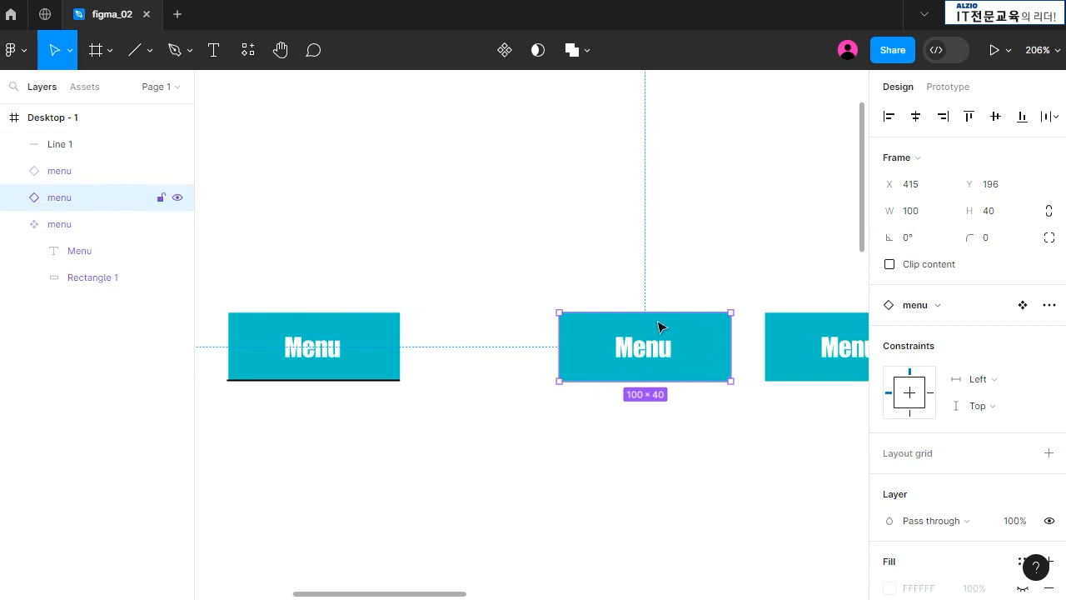
left_click(63, 226)
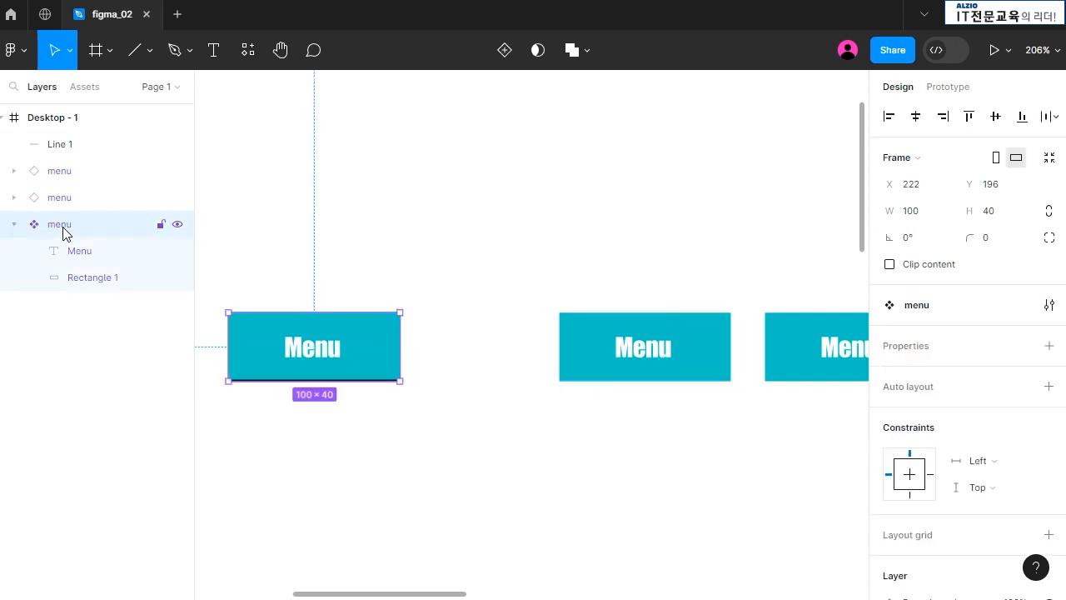
left_click(457, 344)
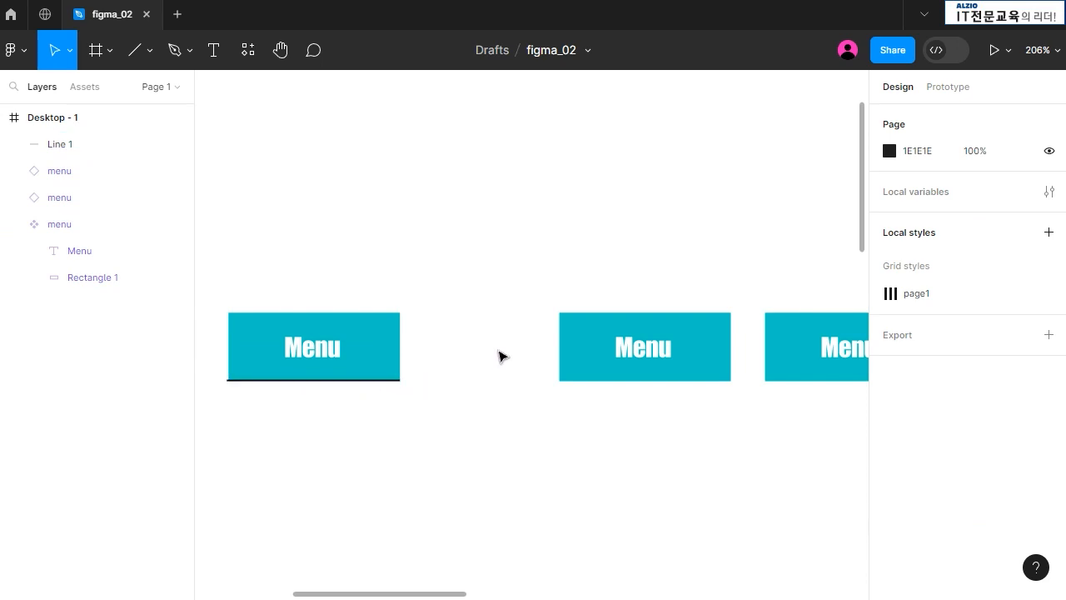
left_click(53, 146)
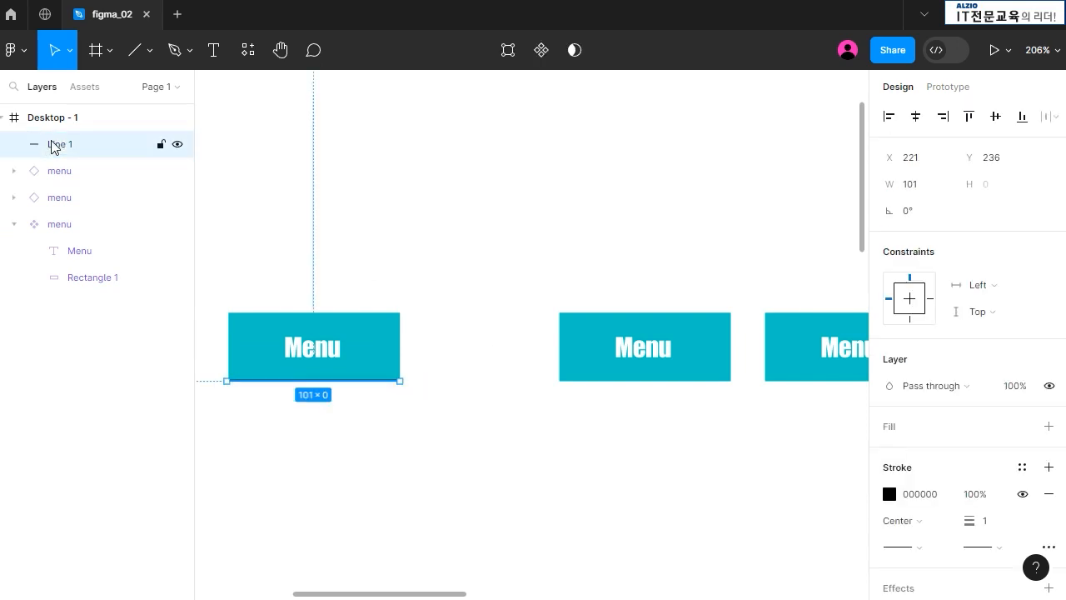
left_click_drag(53, 146, 71, 241)
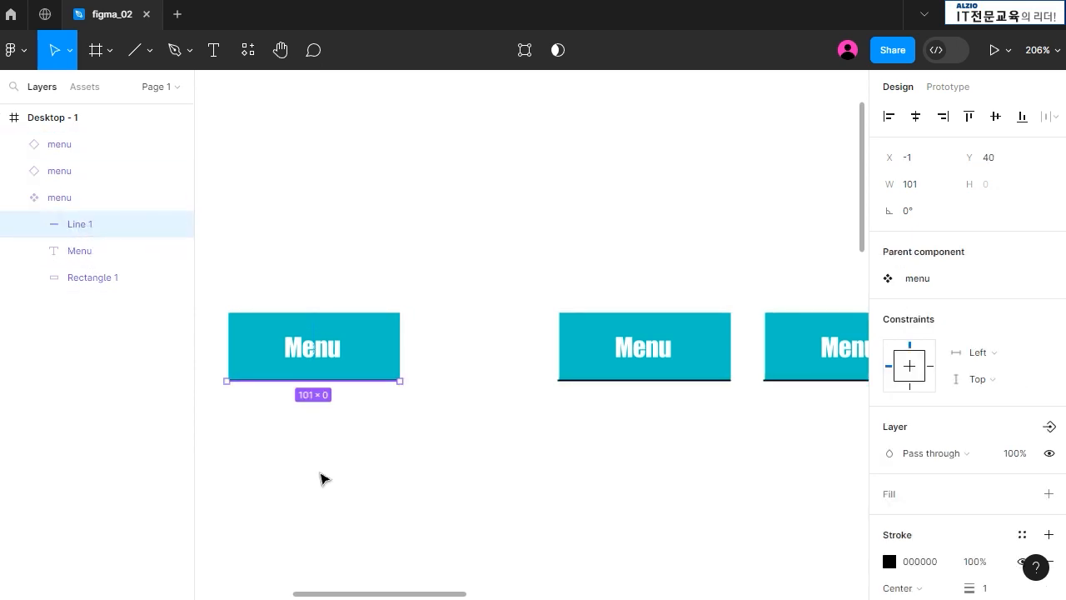
left_click_drag(397, 594, 428, 597)
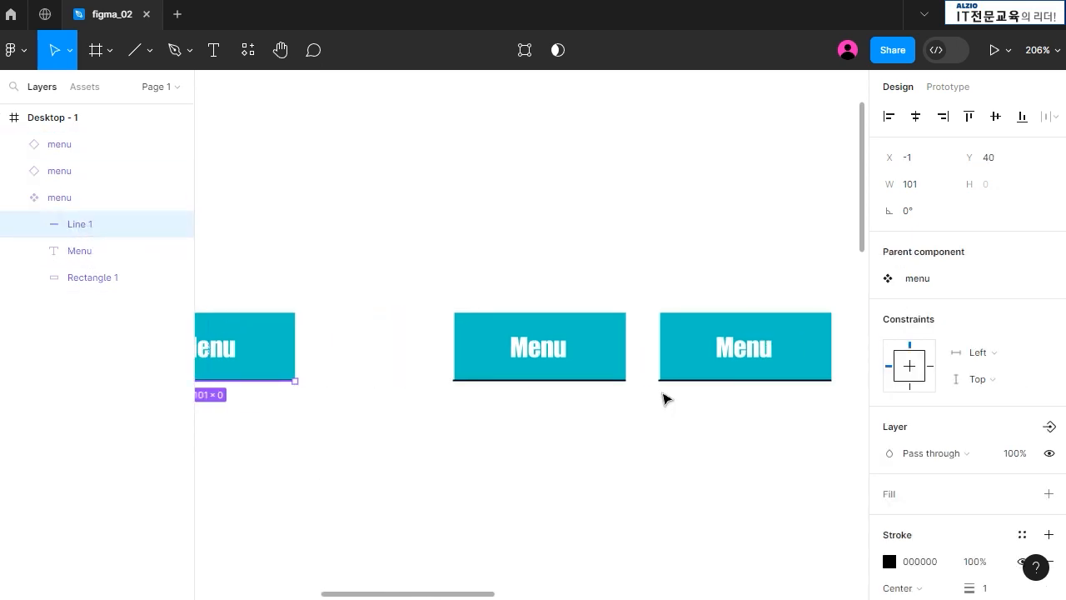
left_click_drag(459, 595, 404, 595)
Fit the line to the main component's width, with X 0 and width 100, and check it on the instance
left_click(367, 472)
scroll(288, 428, "up", 6)
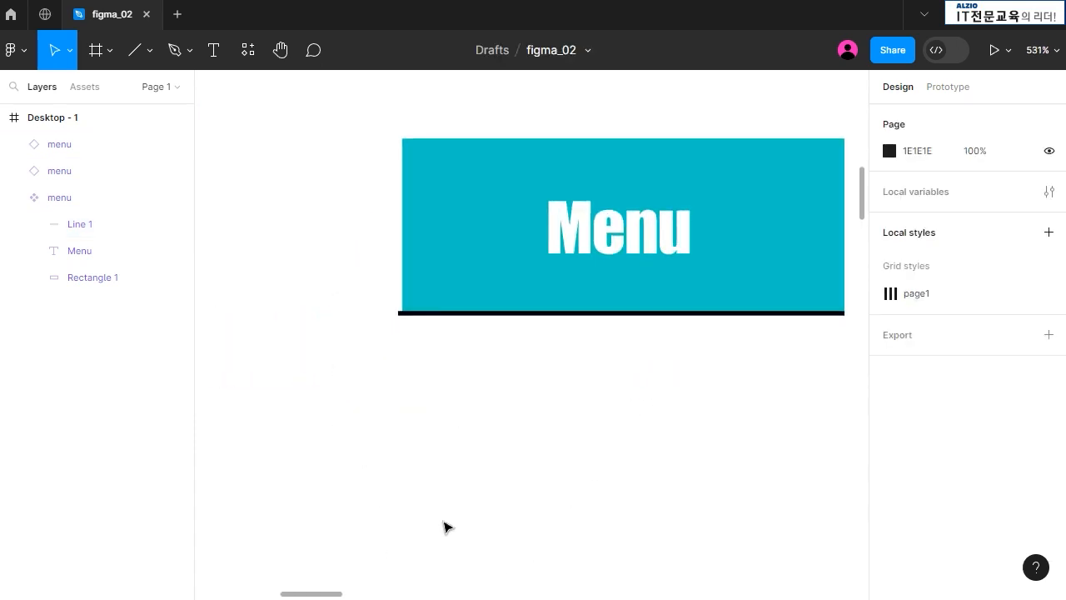
left_click(467, 315)
left_click(73, 225)
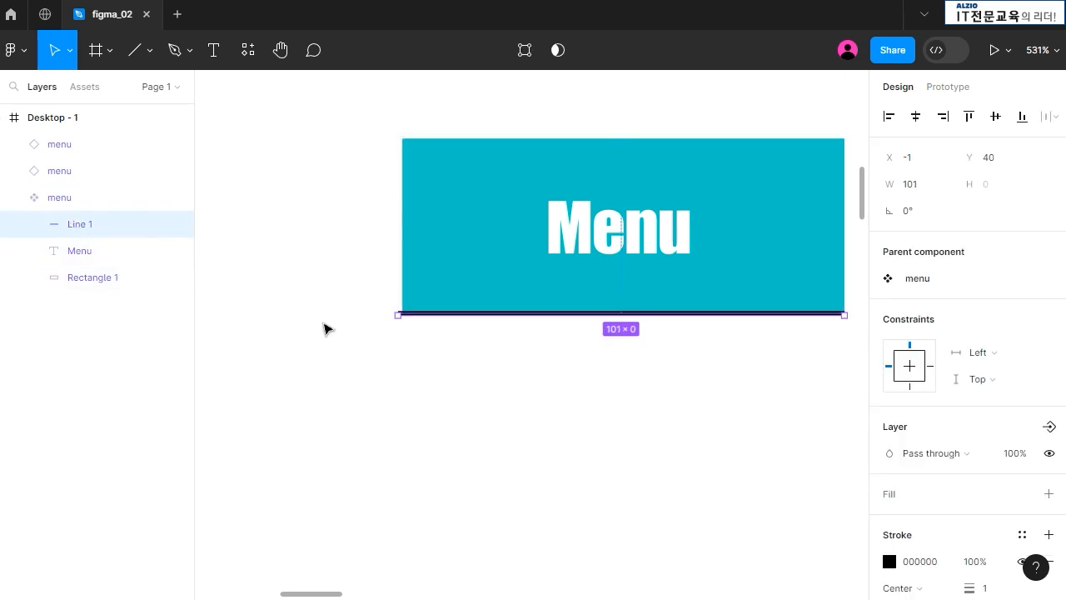
left_click(552, 471)
mouse_move(322, 595)
left_mouse_down()
mouse_move(463, 596)
mouse_move(337, 597)
left_mouse_up()
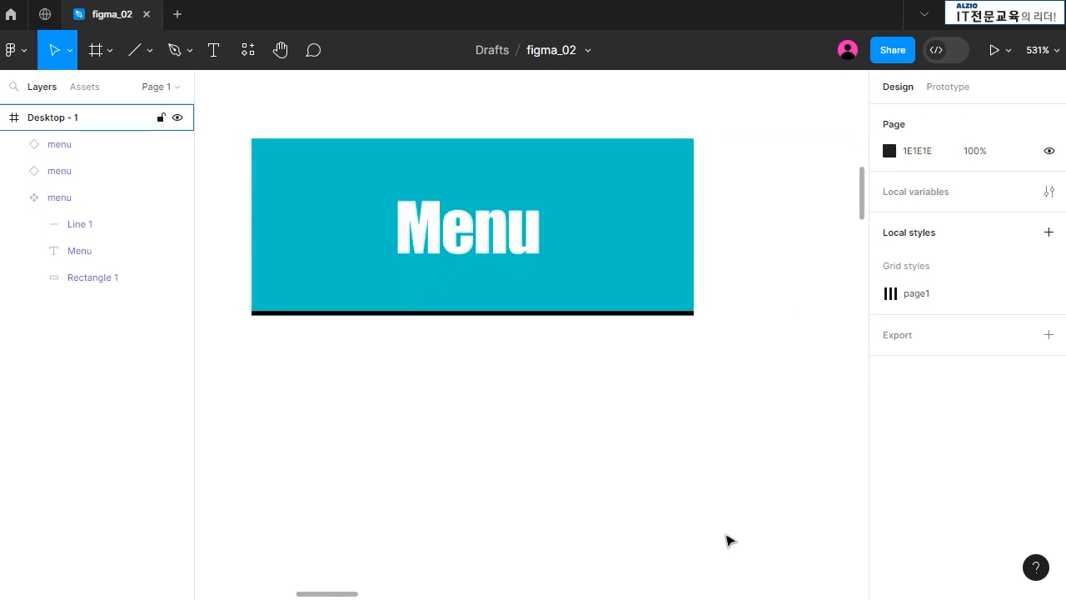
left_click(534, 318)
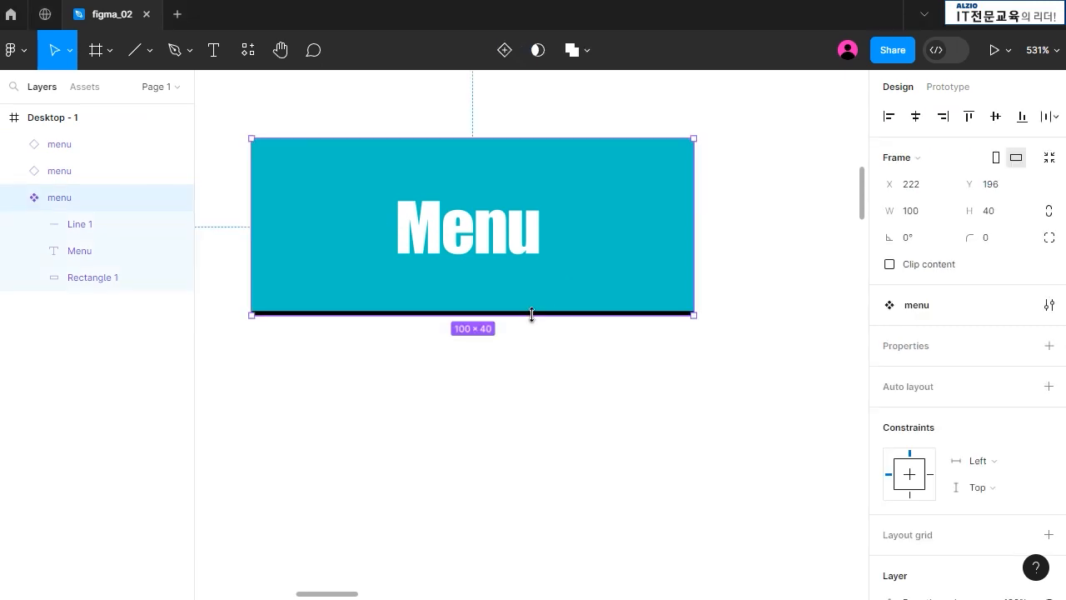
left_click(90, 234)
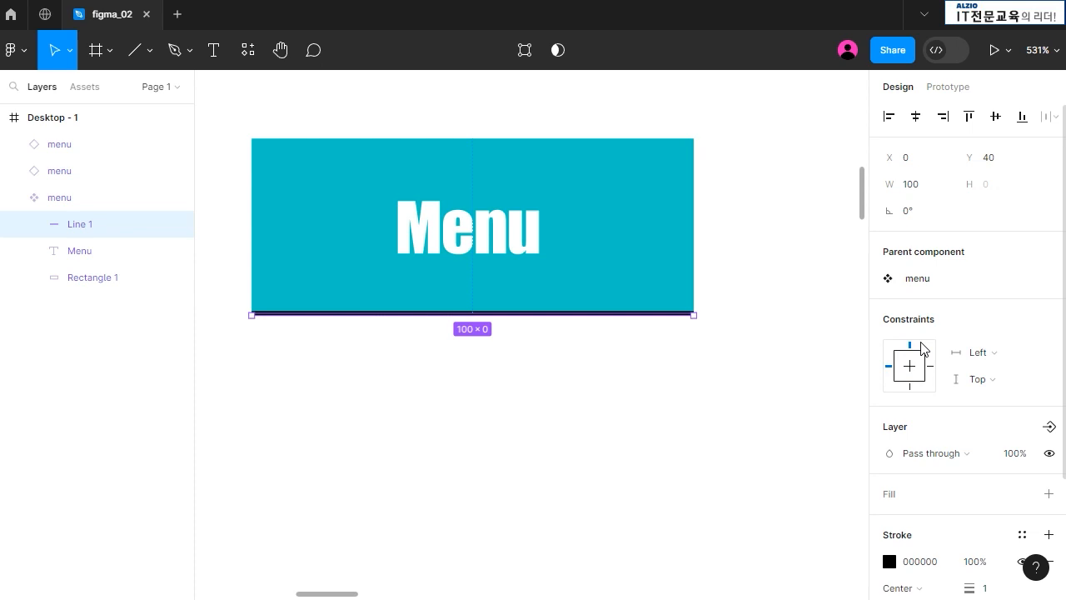
left_click_drag(336, 596, 381, 597)
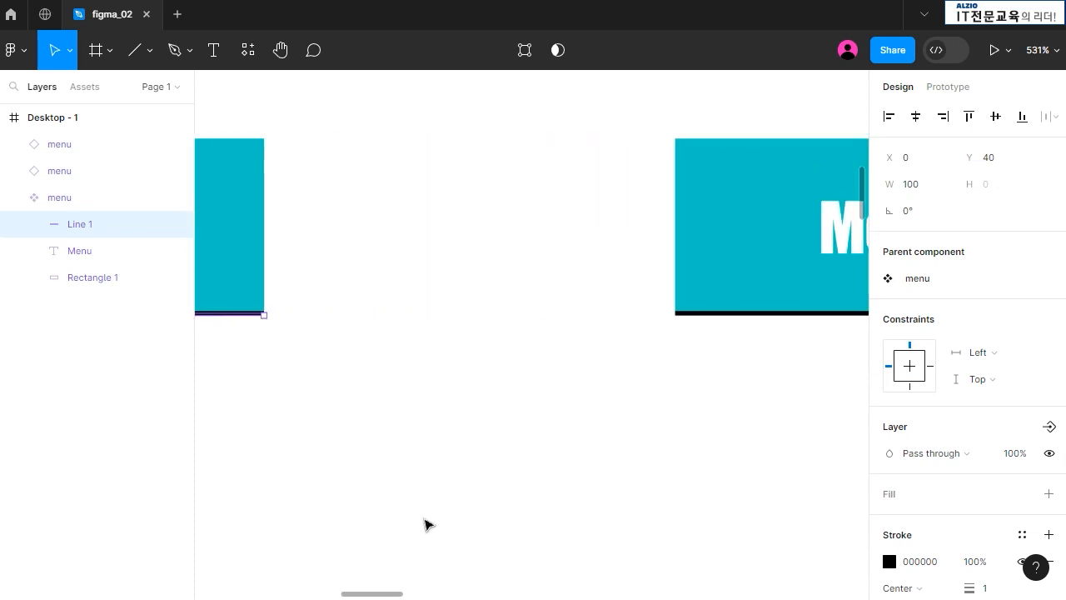
left_click(769, 314)
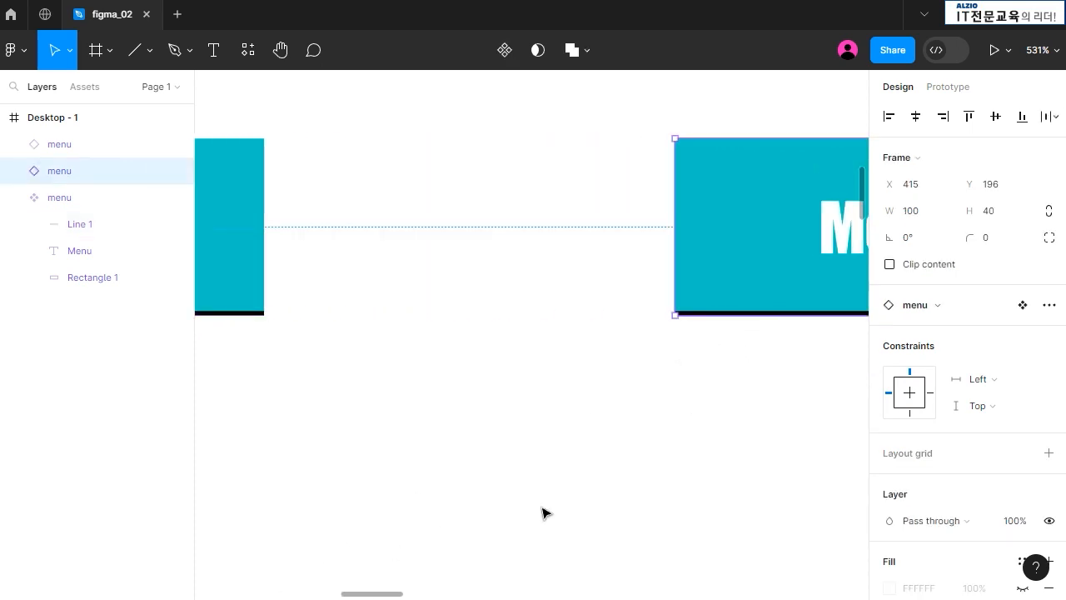
Set the stroke of the main component's line to red, FF0000, with a weight of 3
left_click_drag(392, 596, 339, 596)
left_click(500, 314)
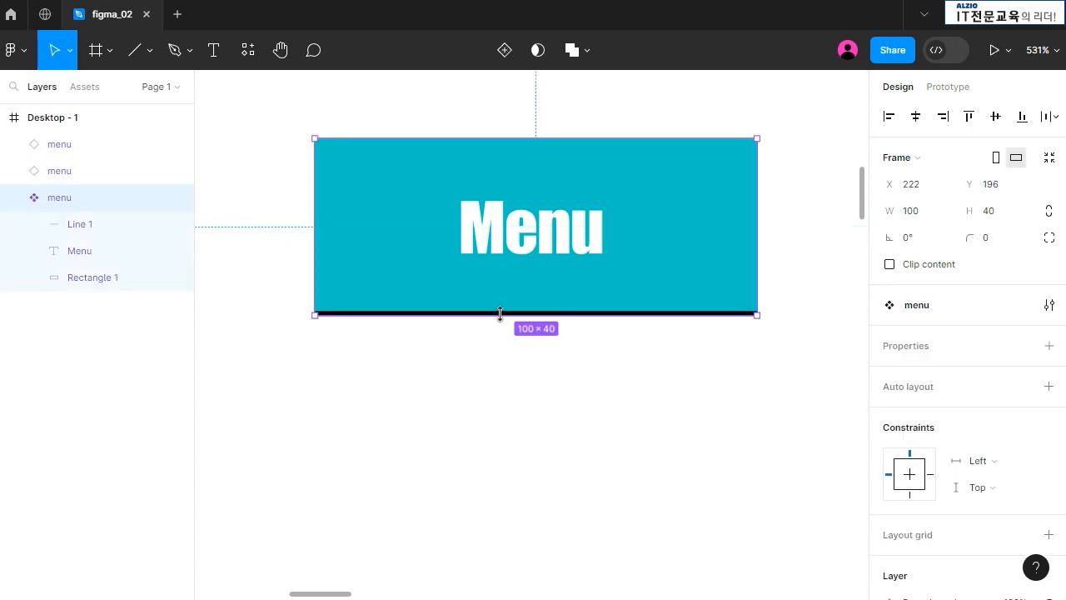
left_click(84, 225)
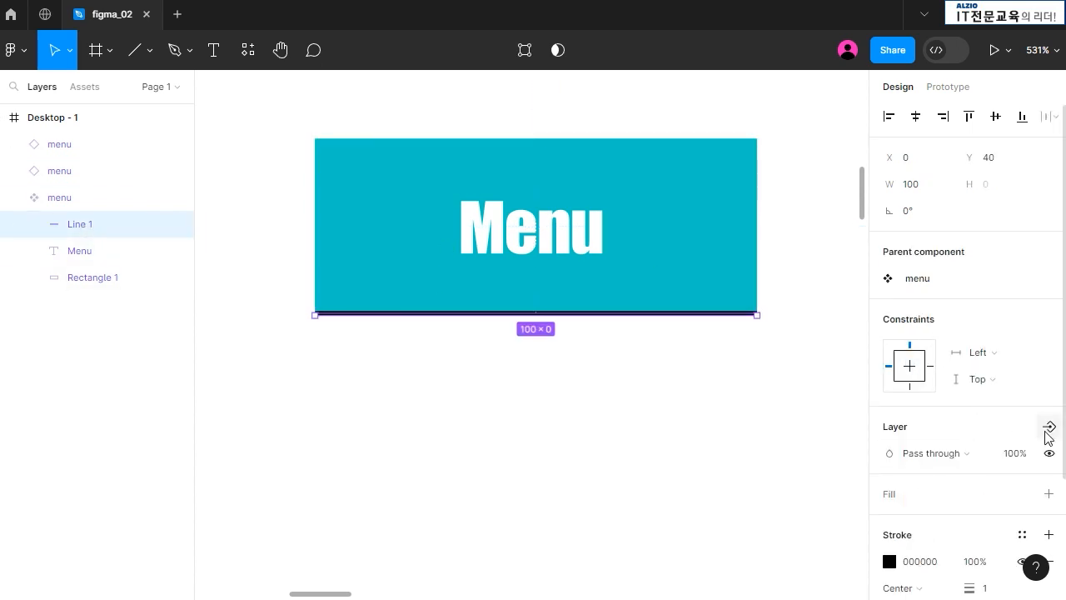
scroll(1037, 442, "down", 2)
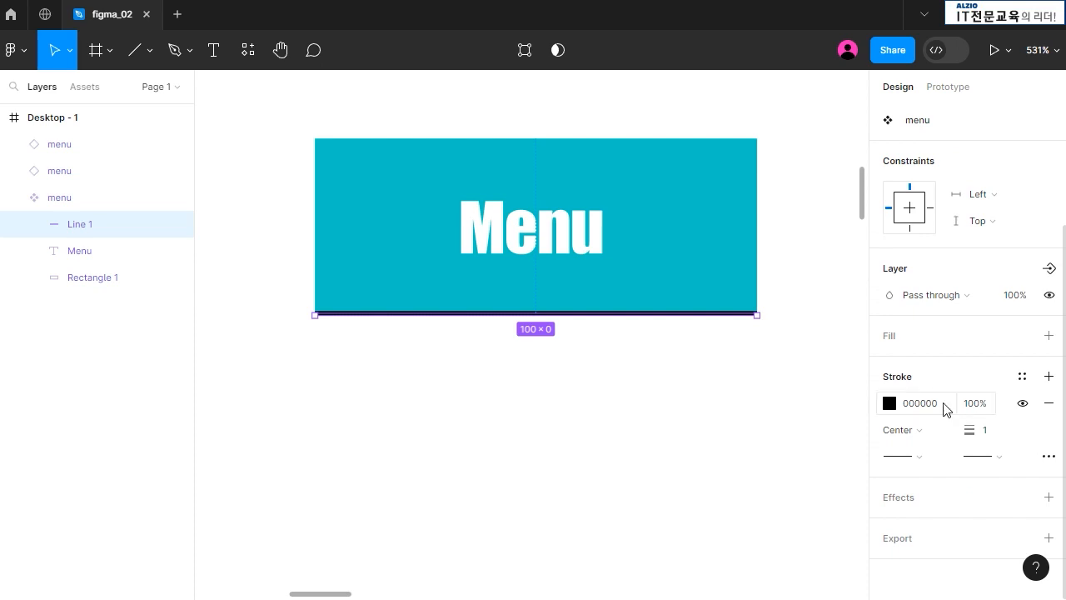
left_click(890, 404)
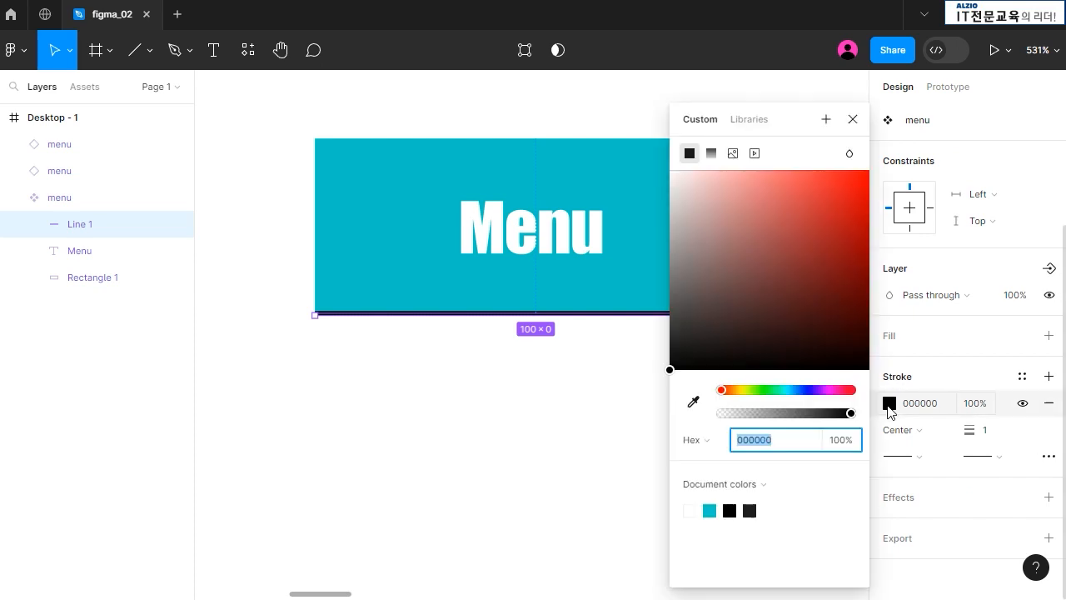
left_click_drag(854, 329, 883, 159)
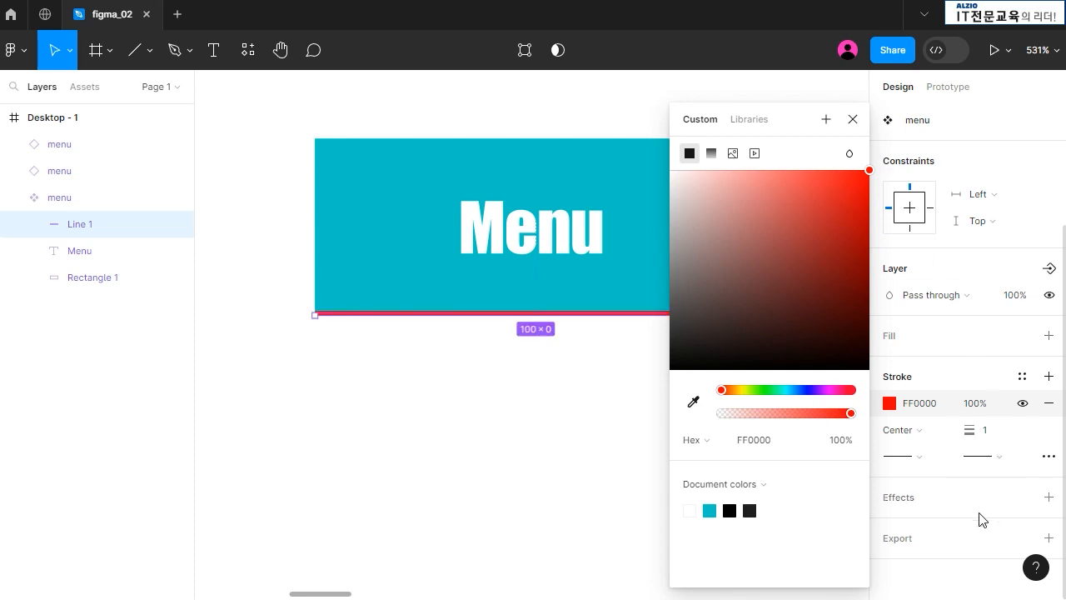
left_click(853, 121)
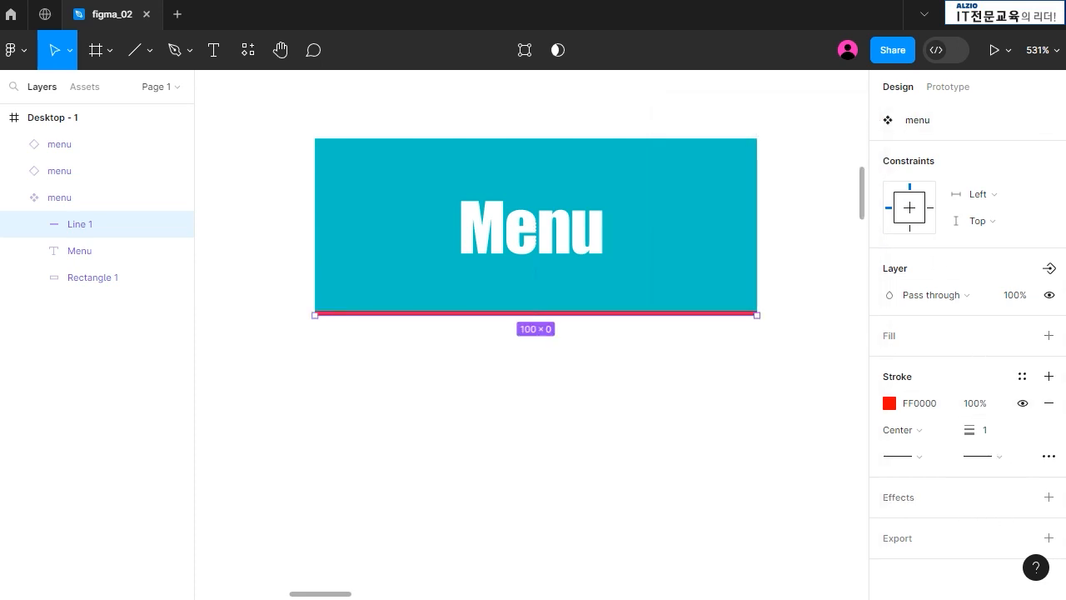
left_click(988, 435)
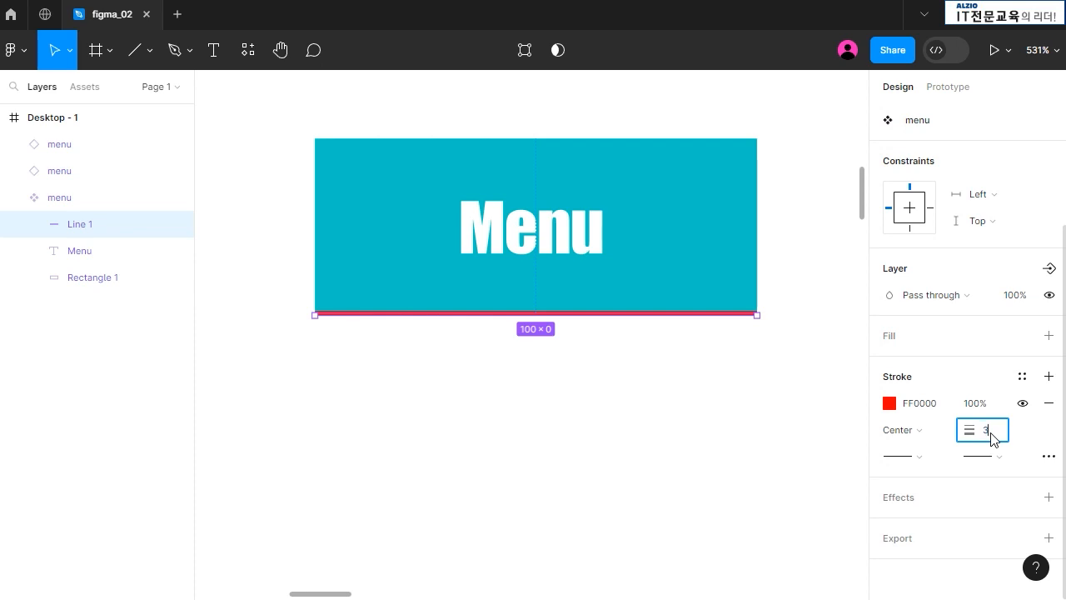
key("Return")
mouse_move(350, 594)
left_mouse_down()
mouse_move(488, 594)
mouse_move(342, 595)
left_mouse_up()
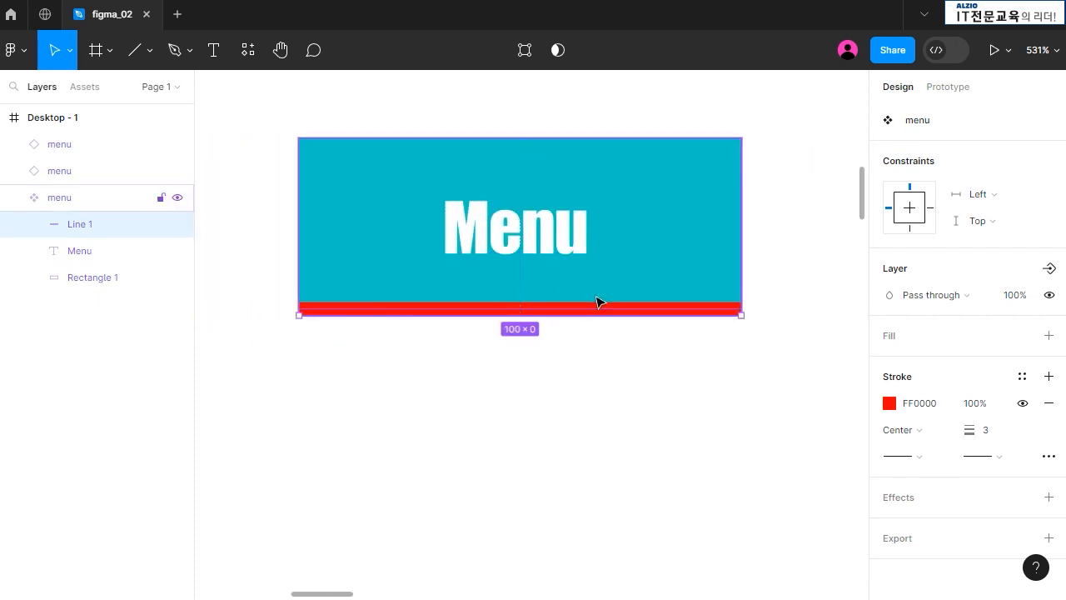
Try fully rounded corners on the main component's background rectangle, and undo the rounding
left_click(73, 280)
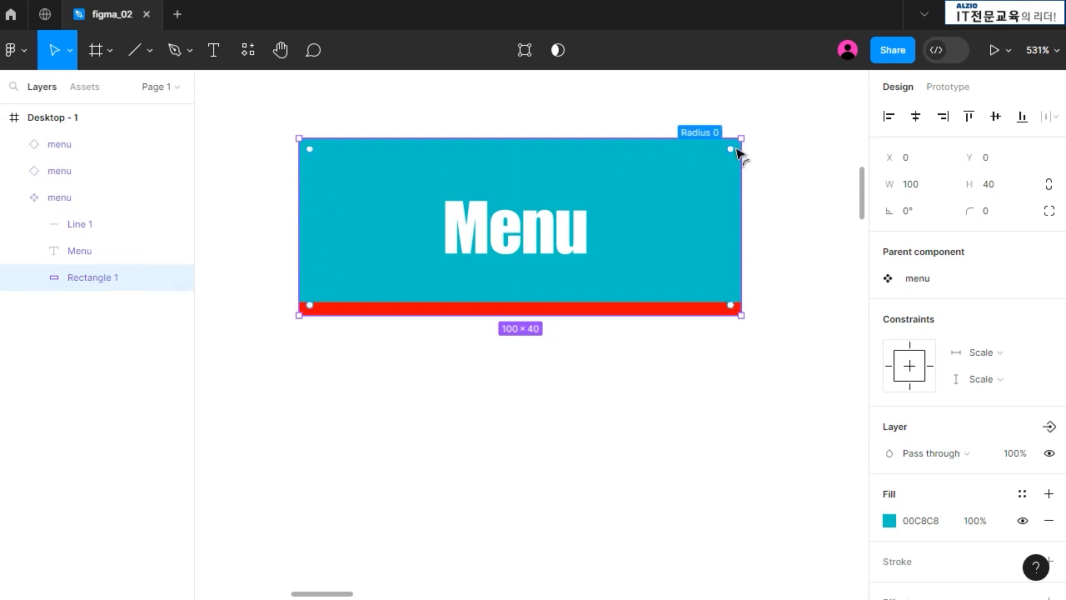
left_click_drag(732, 150, 631, 221)
left_click(805, 207)
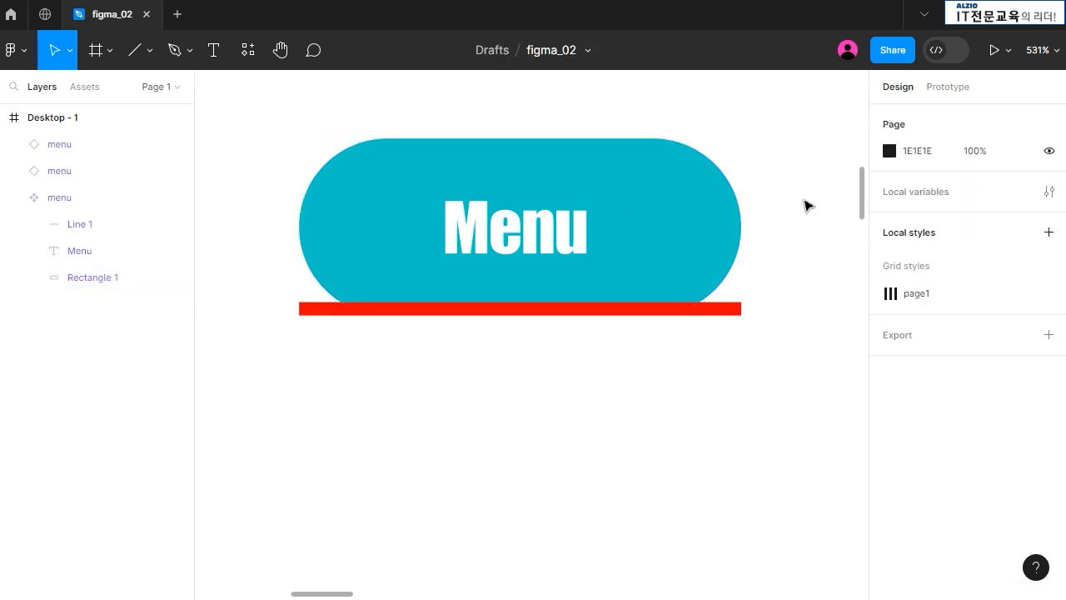
mouse_move(334, 597)
left_mouse_down()
mouse_move(472, 596)
mouse_move(336, 597)
left_mouse_up()
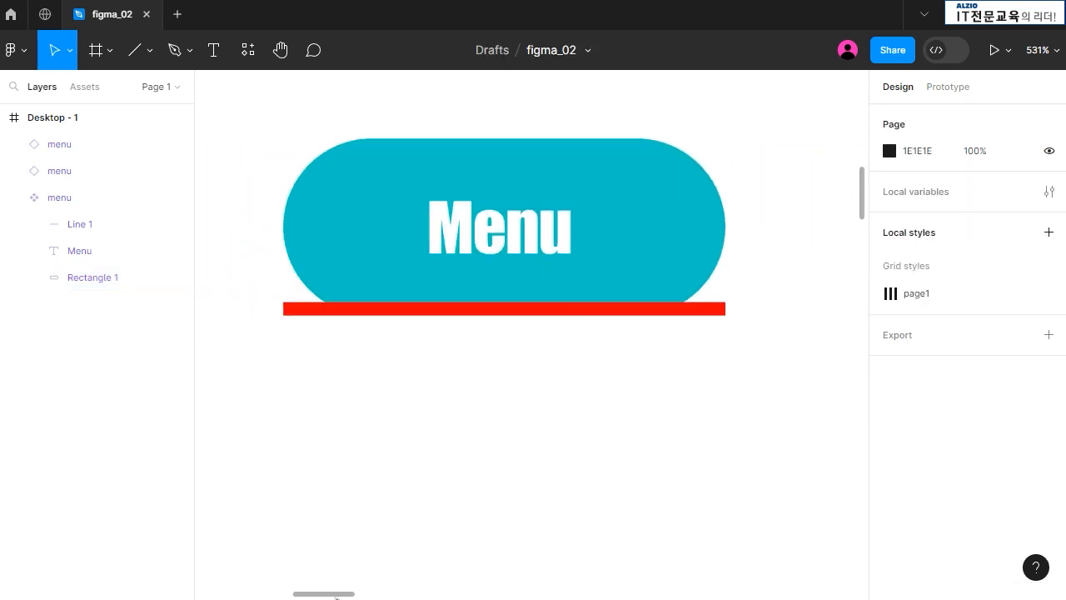
key("ctrl+z")
key("ctrl+z")
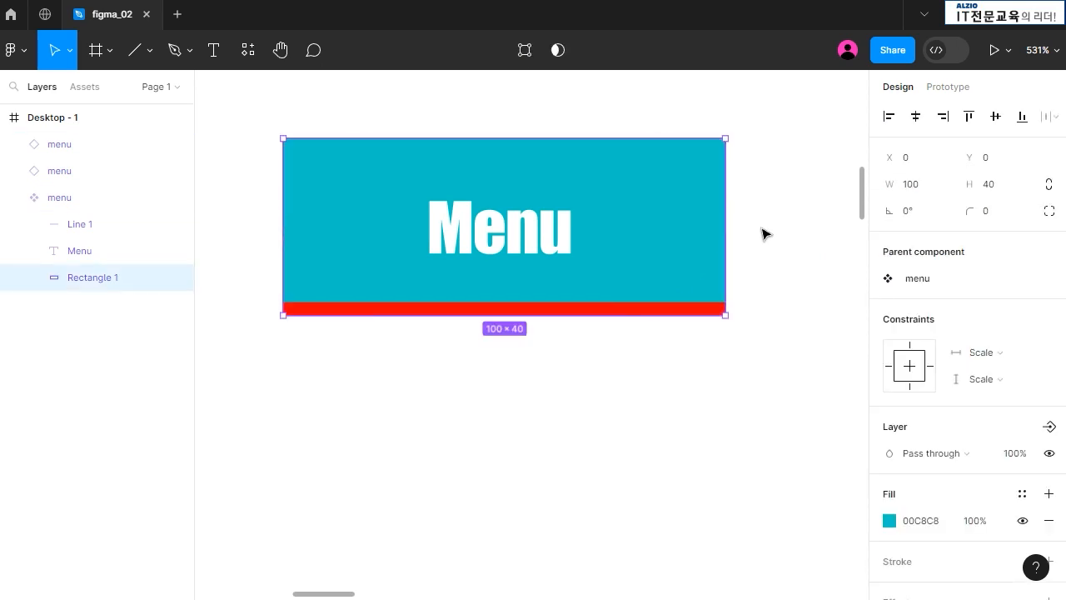
Examine the properties of the Menu text layer and of the main component that contains it
left_click(543, 233)
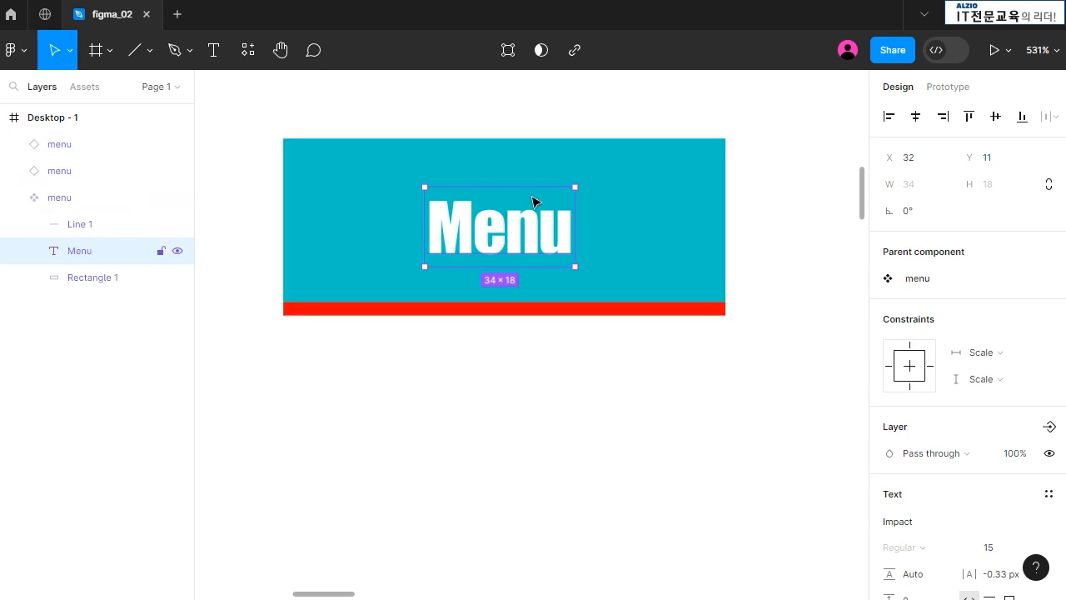
left_click(678, 191)
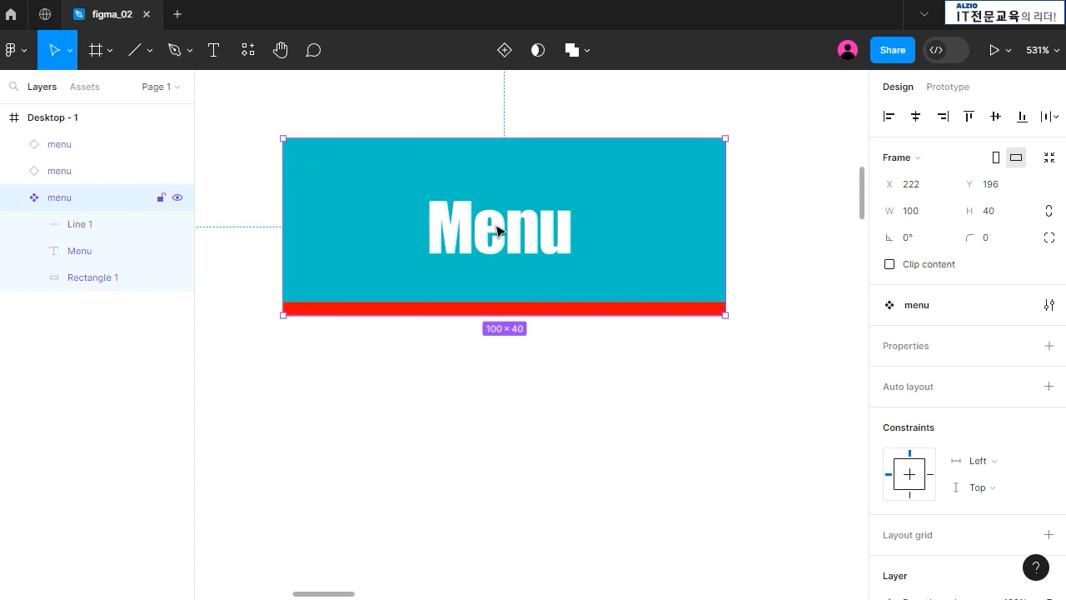
left_click(90, 253)
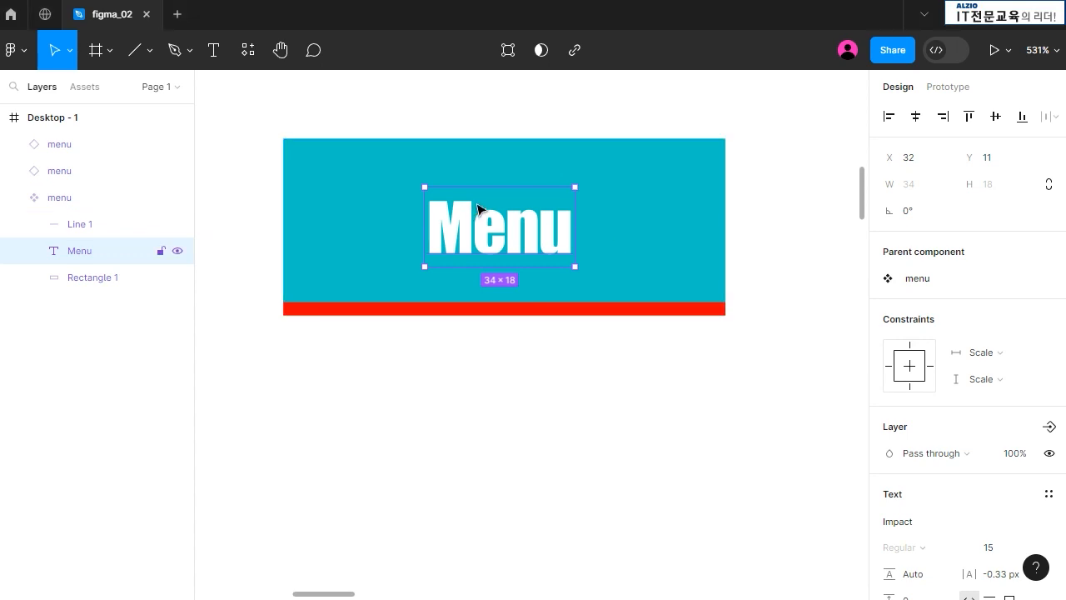
key("Escape")
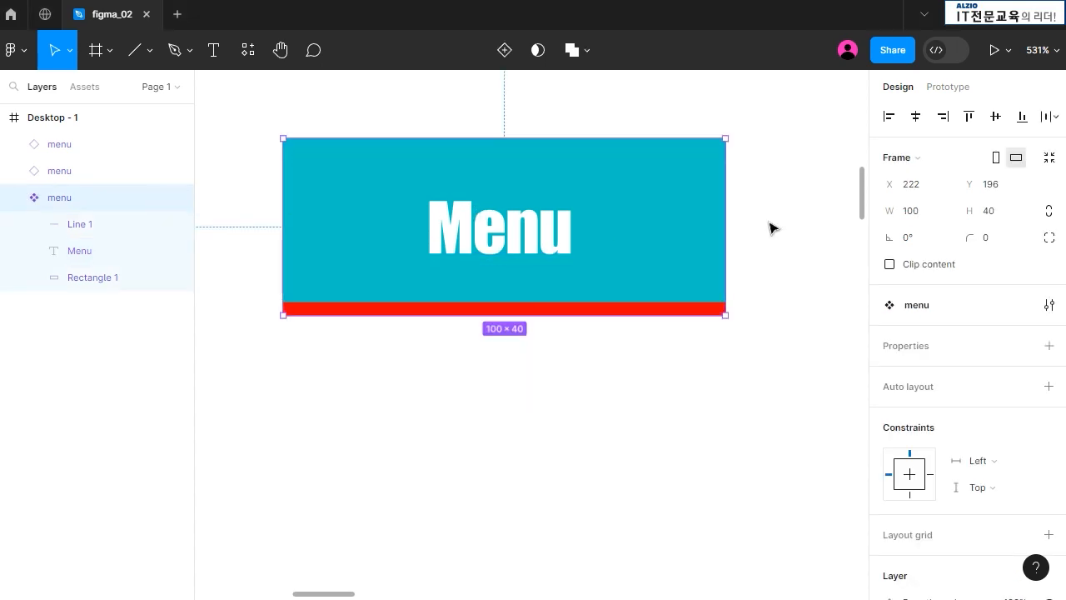
left_click(185, 247)
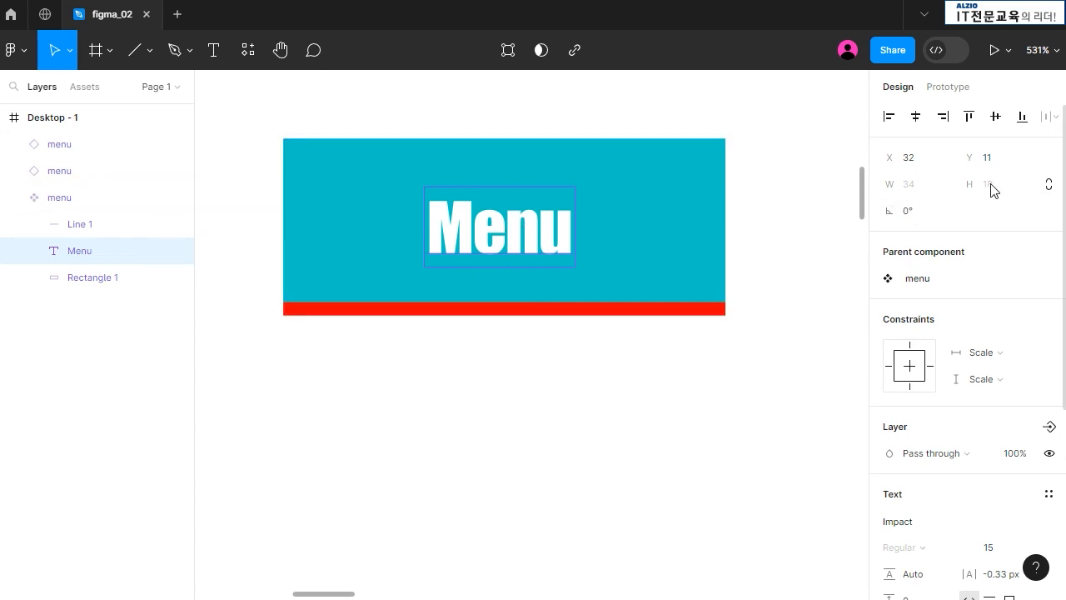
Set the main component's Menu text box to a width of 100-40 and centre it horizontally within the component
double_click(512, 229)
left_click(514, 226)
key("Escape")
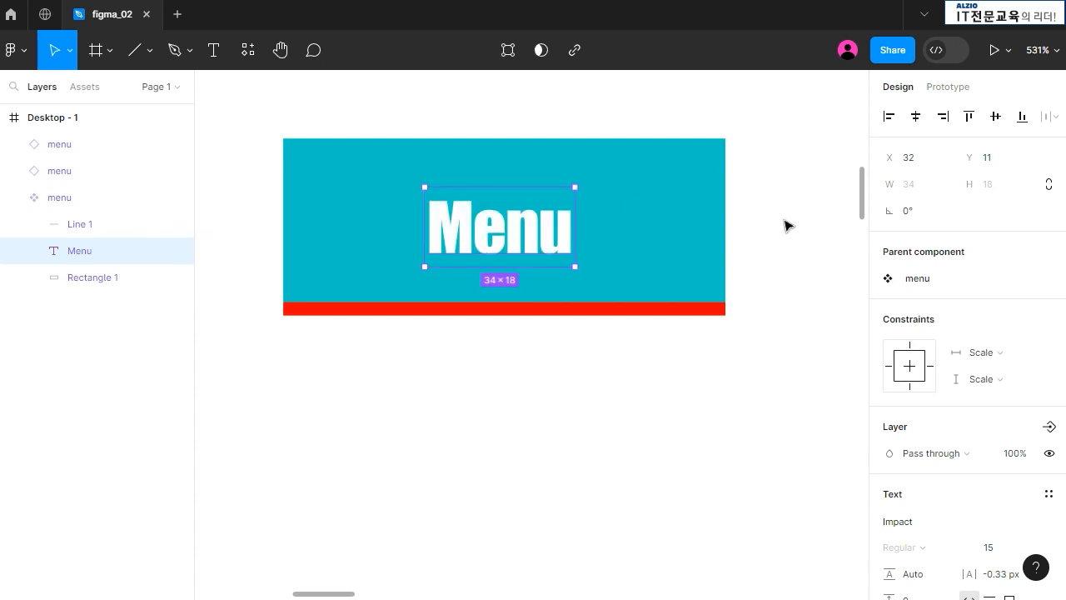
left_click_drag(580, 185, 600, 185)
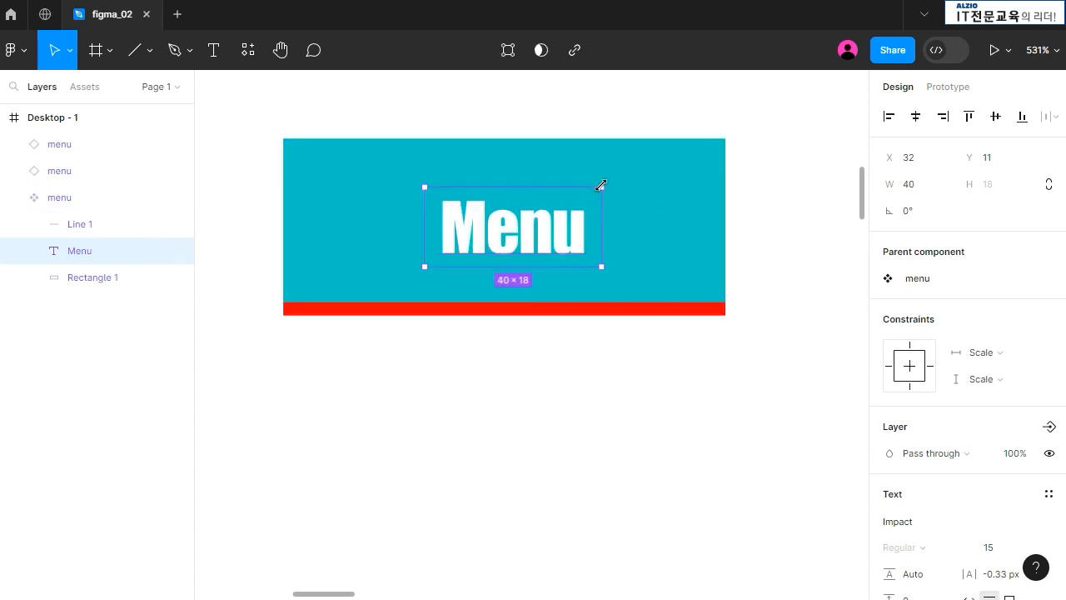
left_click(927, 192)
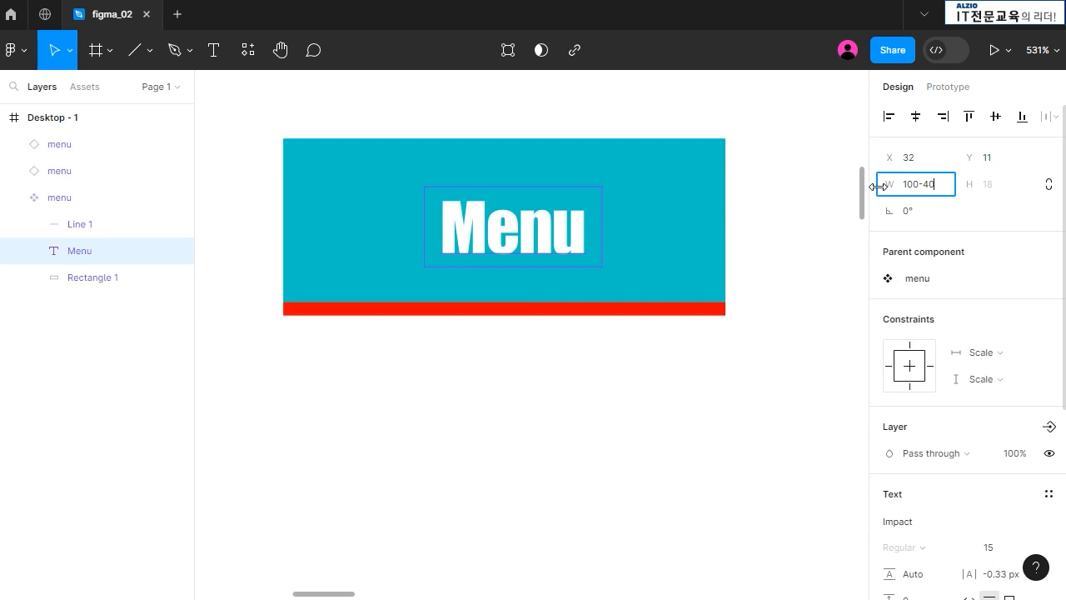
key("Return")
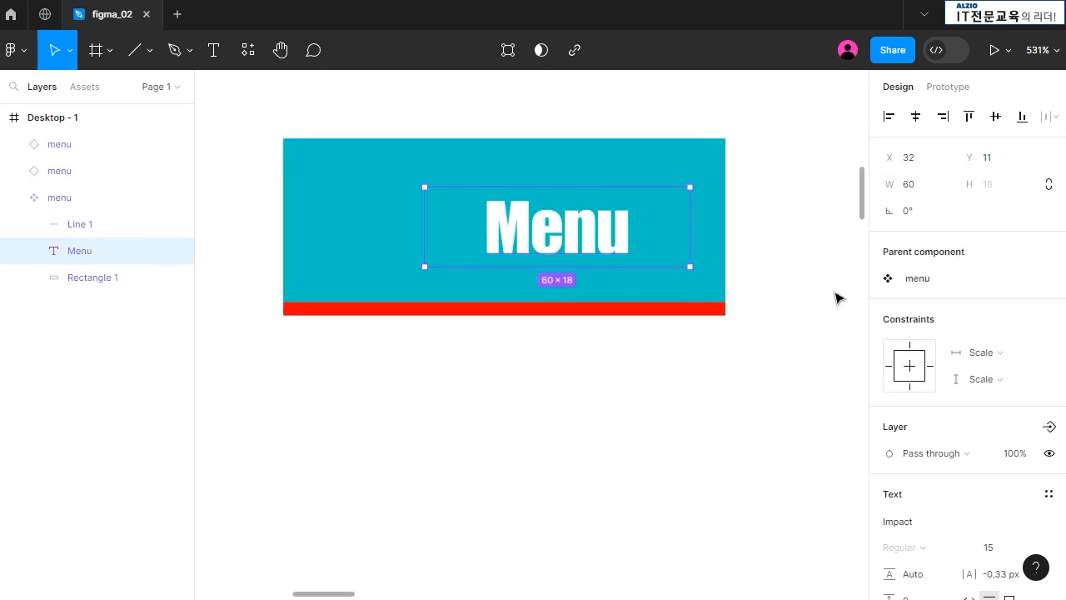
left_click(916, 116)
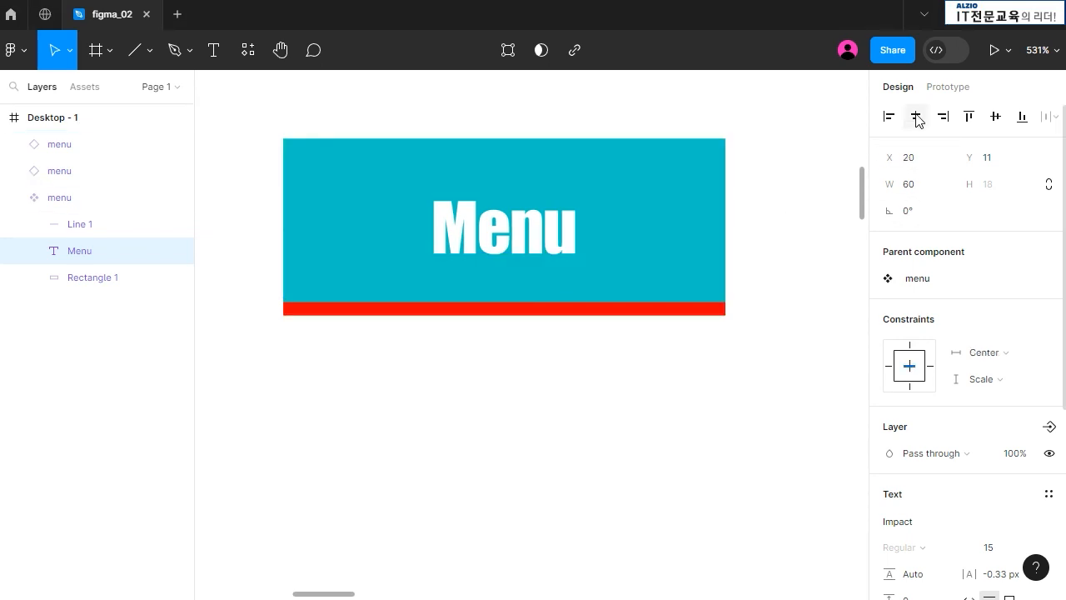
left_click(804, 248)
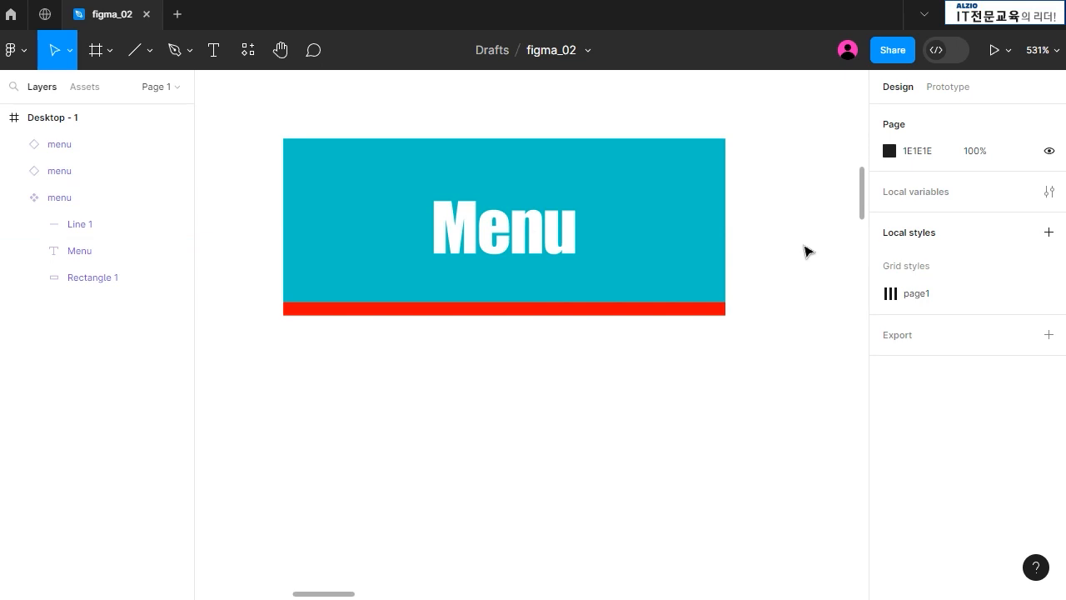
Set the vertical constraint of the main component's Menu text layer to Center
left_click(584, 234)
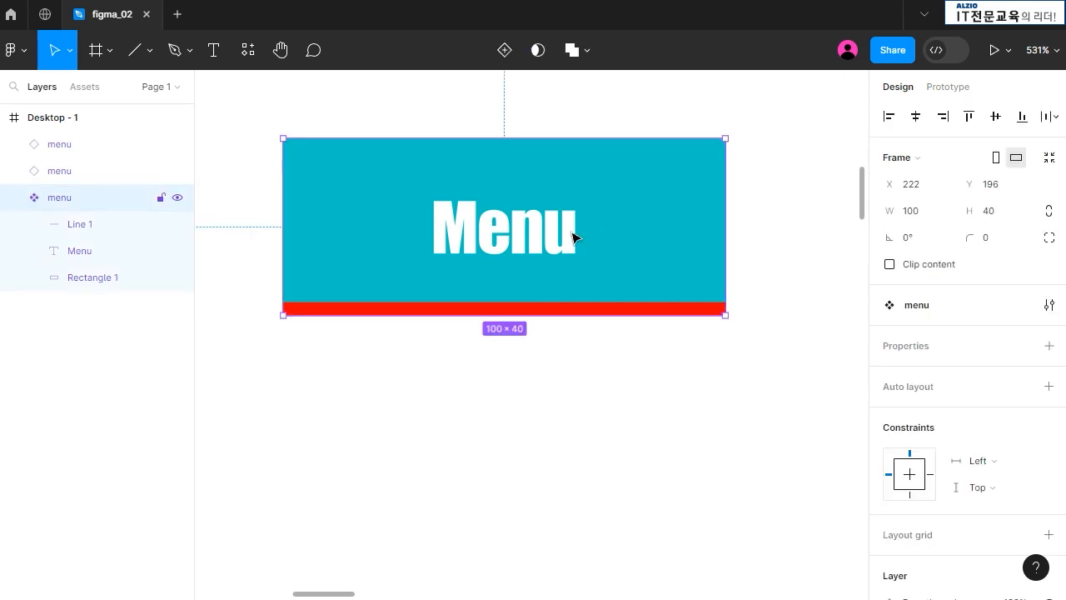
left_click(517, 225)
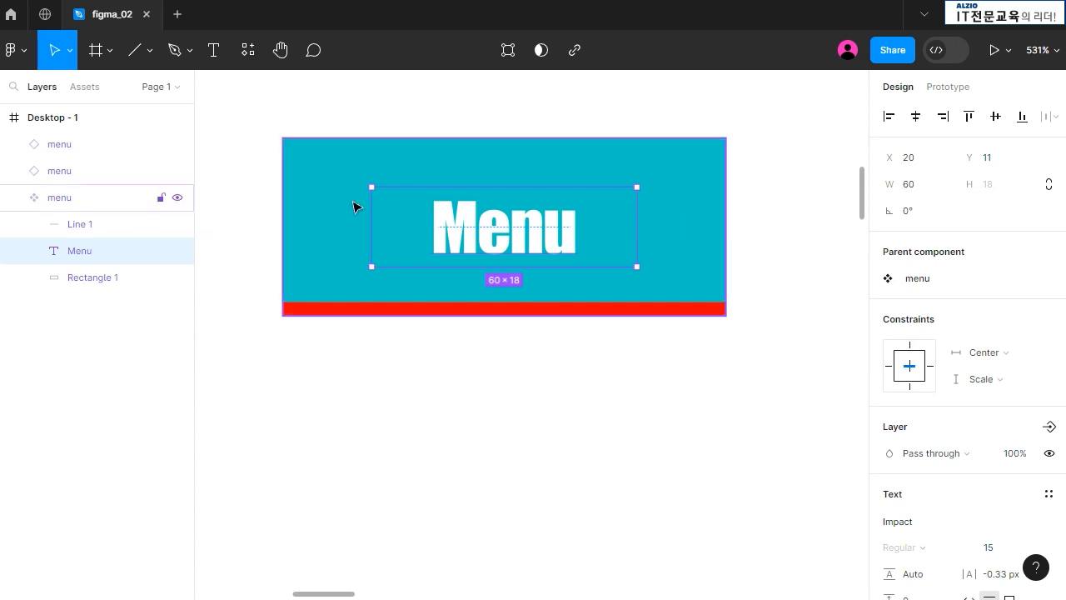
mouse_move(339, 593)
left_mouse_down()
mouse_move(475, 589)
mouse_move(338, 588)
left_mouse_up()
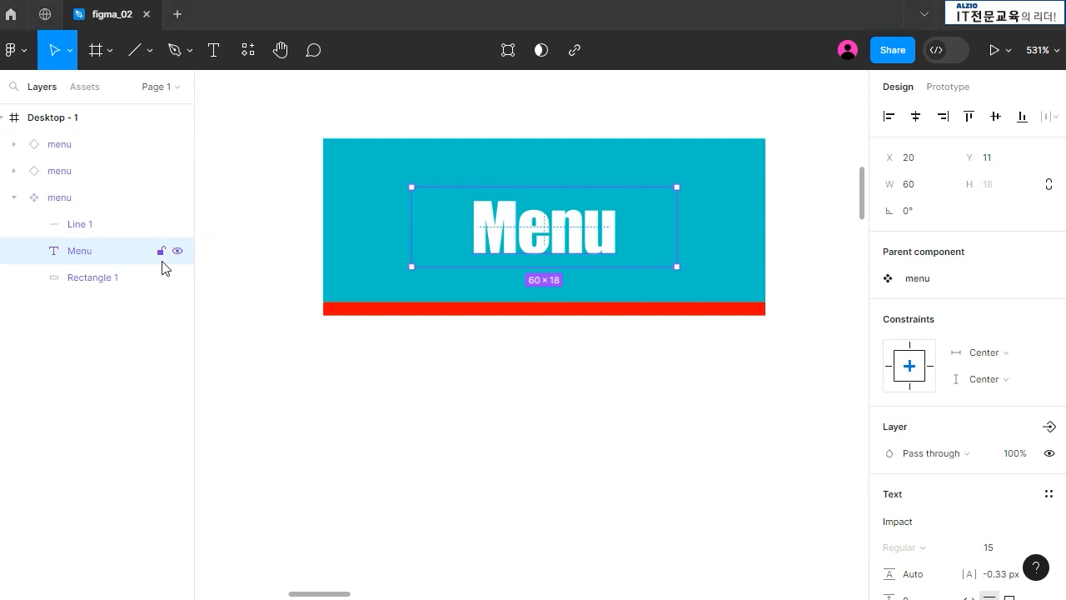
Try widening the main component to about 118 and about 139, undoing each resize
left_click(724, 222)
left_click_drag(768, 213, 846, 214)
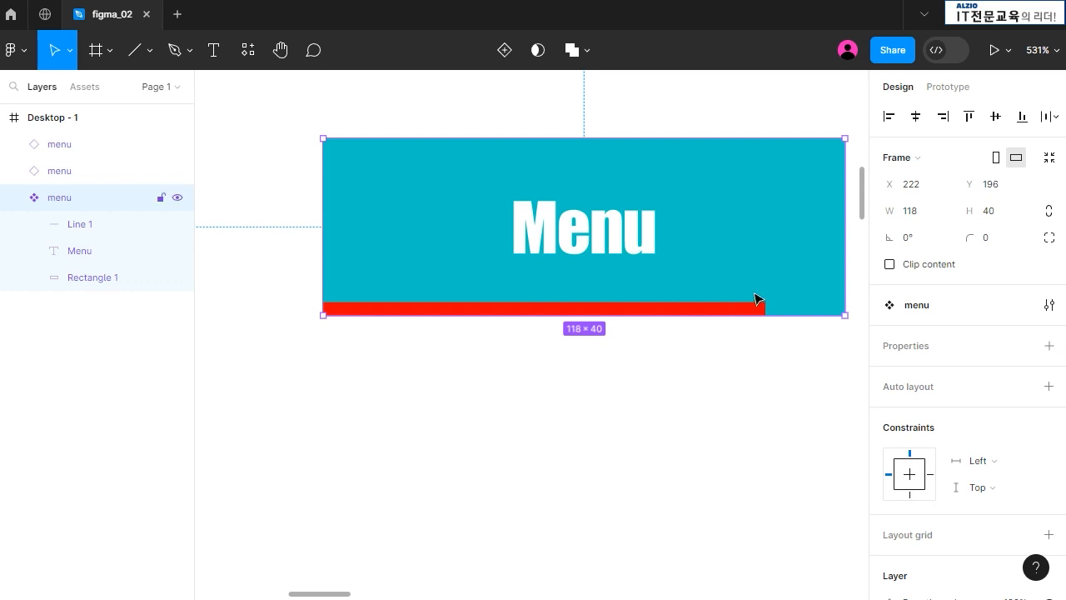
key("ctrl+z")
scroll(657, 409, "down", 2)
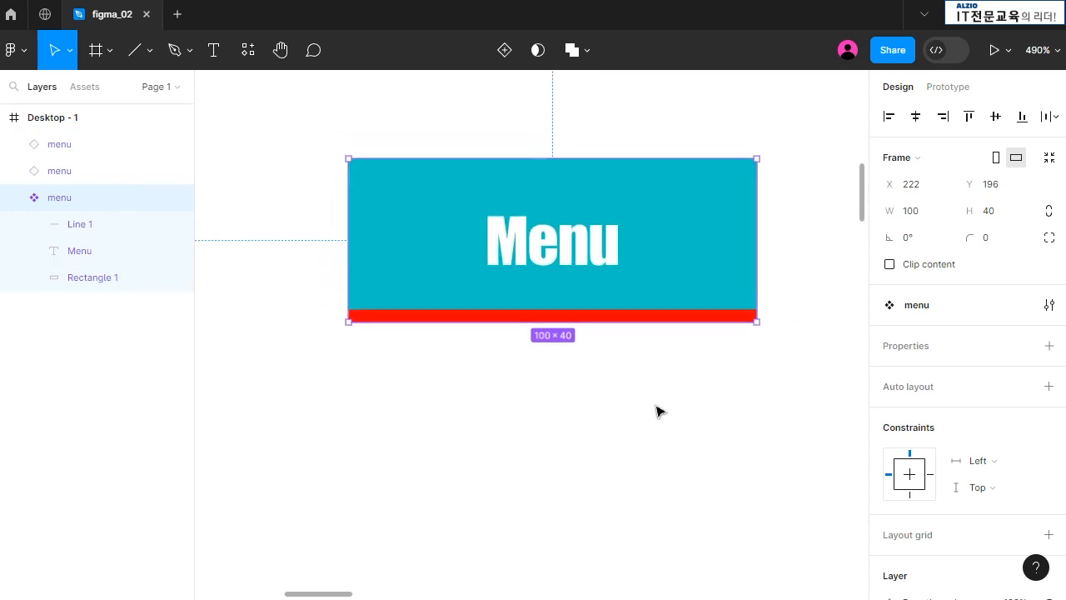
scroll(658, 408, "down", 2)
left_click_drag(338, 594, 391, 594)
left_click_drag(455, 305, 553, 306)
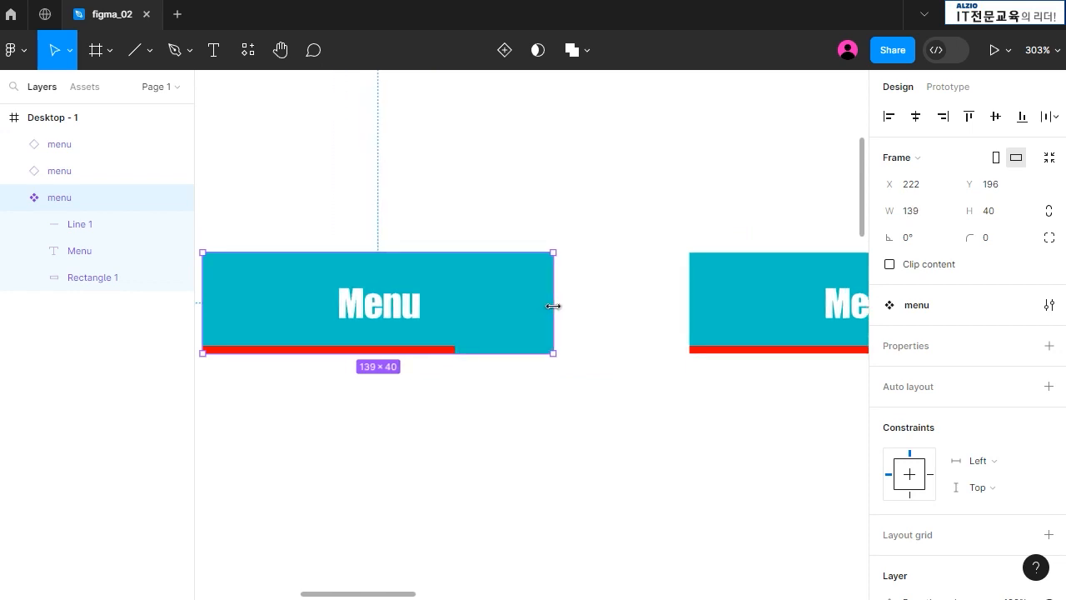
mouse_move(354, 594)
left_mouse_down()
mouse_move(444, 595)
mouse_move(381, 580)
mouse_move(363, 597)
mouse_move(335, 594)
left_mouse_up()
key("ctrl+z")
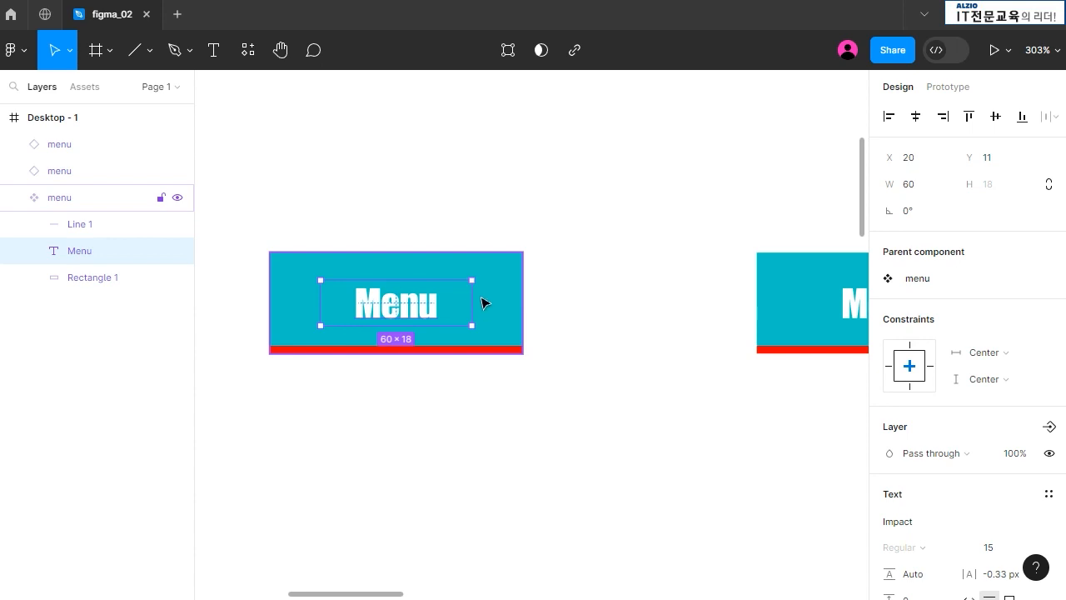
Try widening the main component to about 172, inspect its Menu text layer, and undo the resize
left_click_drag(525, 294, 704, 296)
left_click(676, 403)
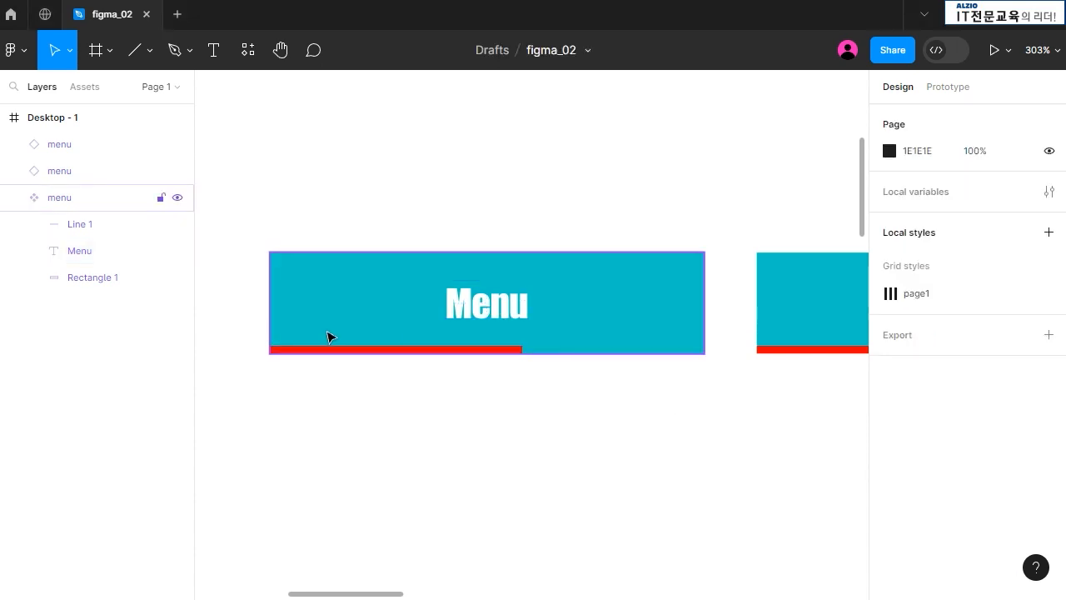
left_click(467, 313)
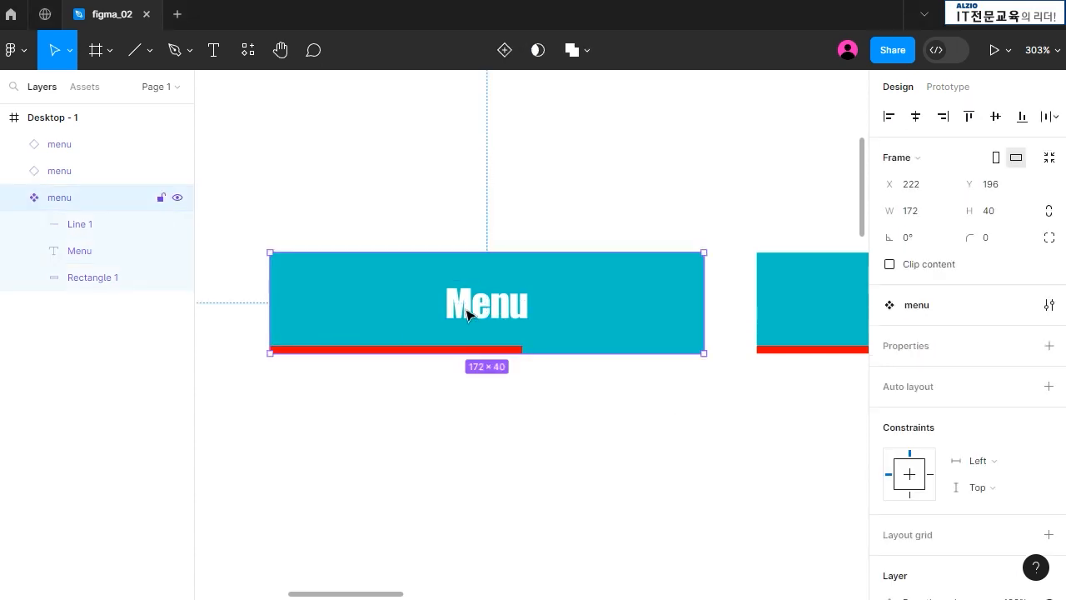
left_click(78, 264)
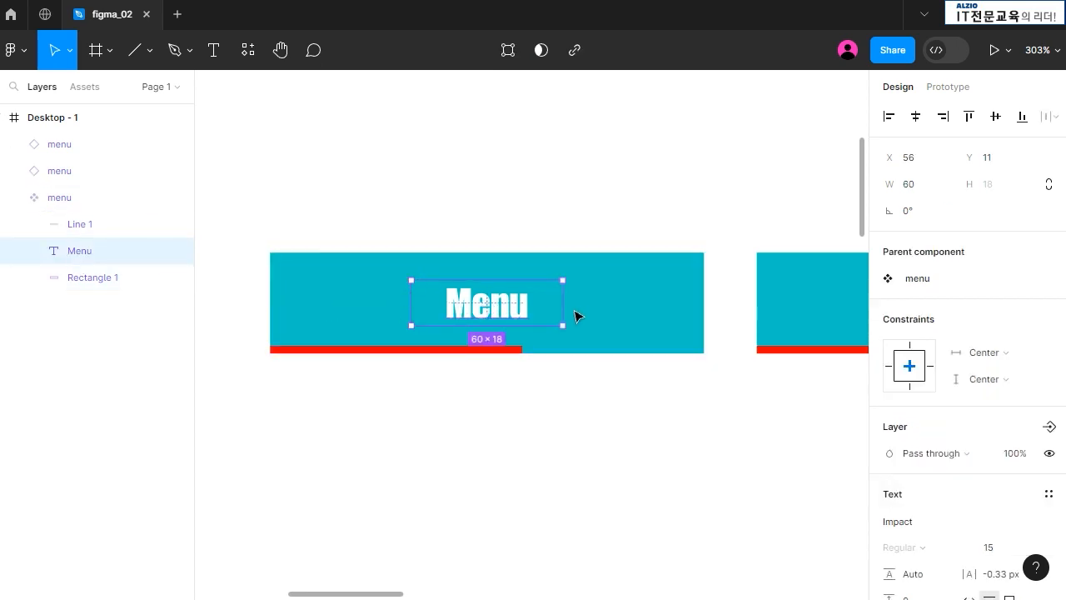
key("ctrl+z")
key("ctrl+z")
key("ctrl+z")
key("ctrl+z")
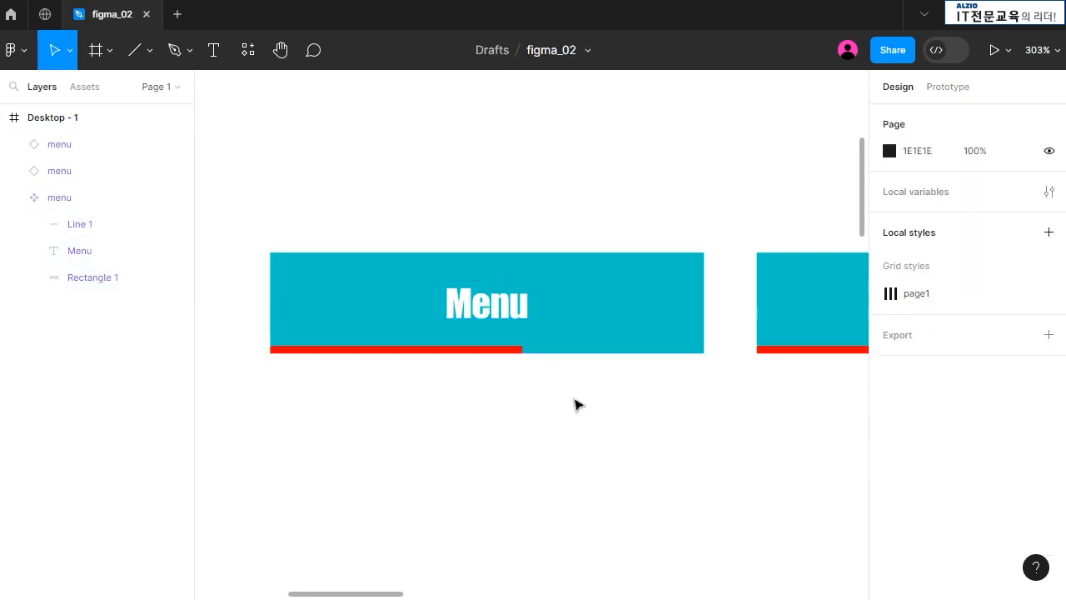
key("ctrl+z")
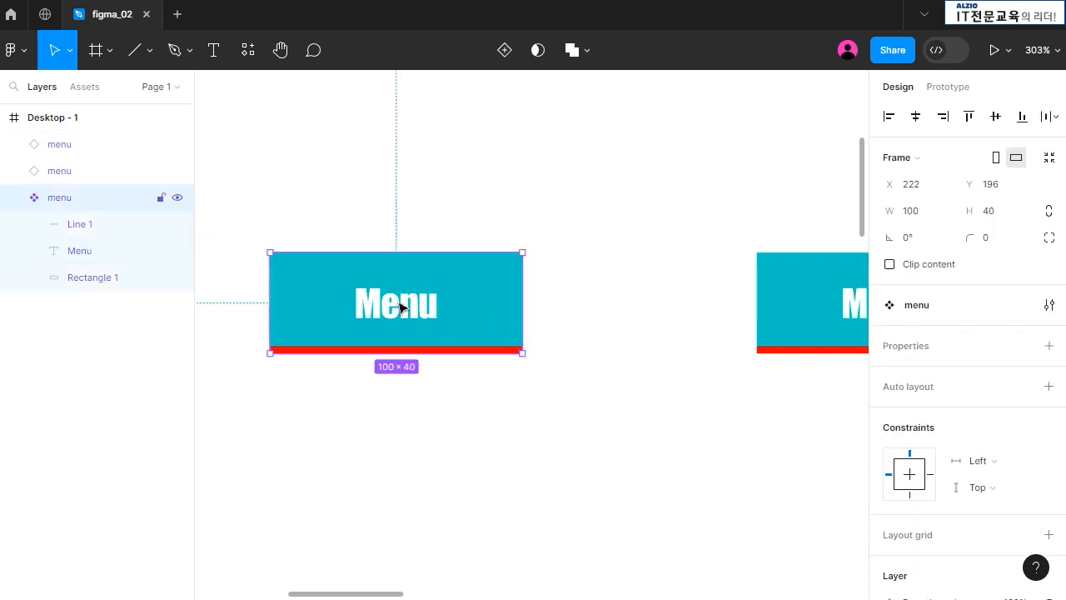
Set the horizontal constraint of the main component's Menu text layer to Left and right
left_click(80, 251)
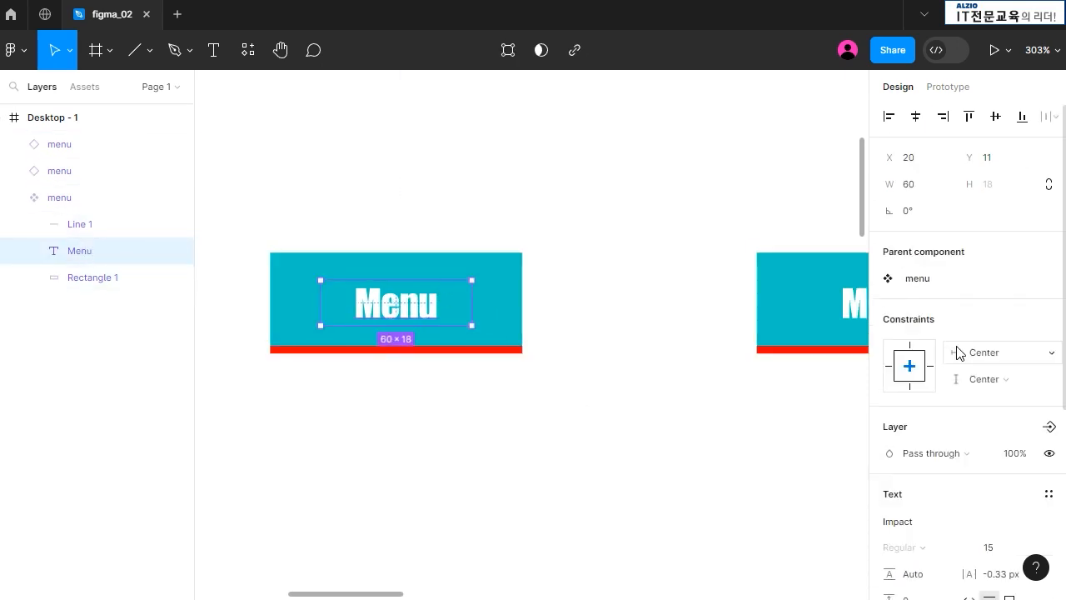
left_click(1053, 354)
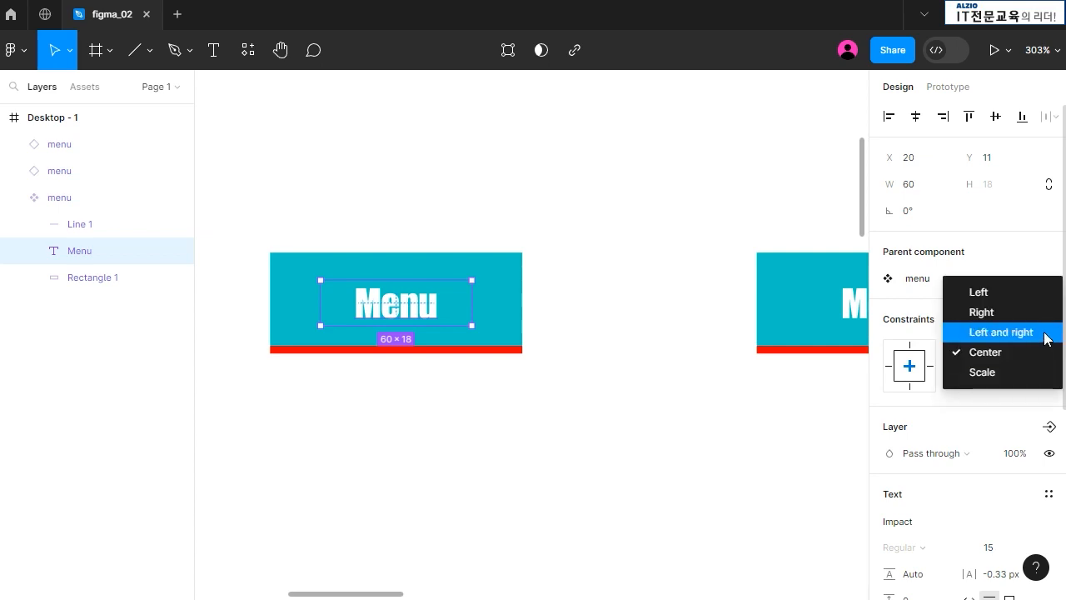
left_click(1046, 333)
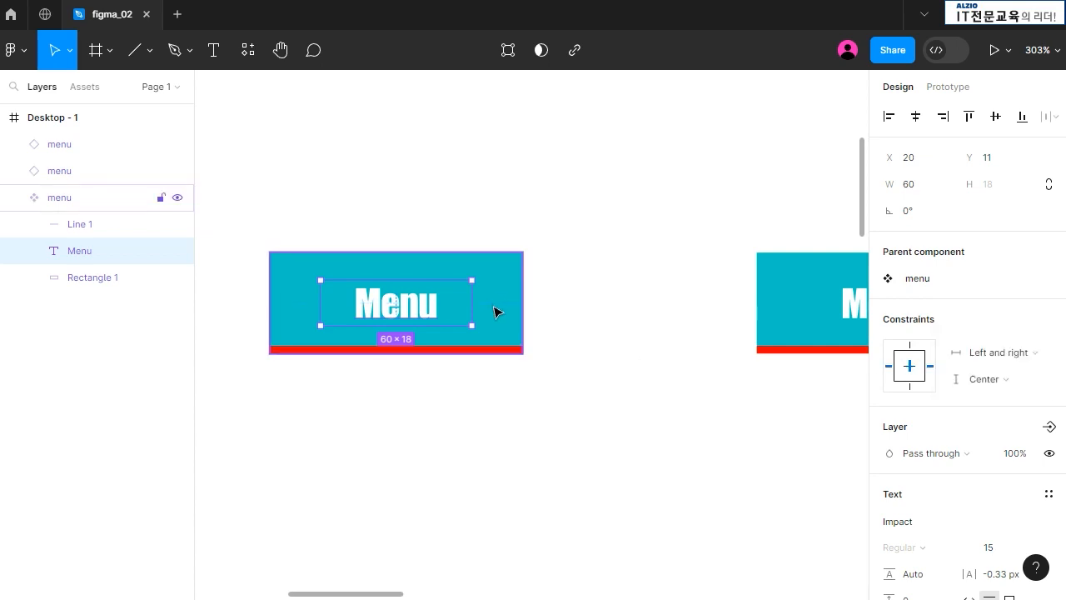
Try widening the main component to about 169, check how its Menu text box responds, and undo the resize
left_click(546, 312)
left_click(521, 307)
left_click_drag(523, 306, 697, 307)
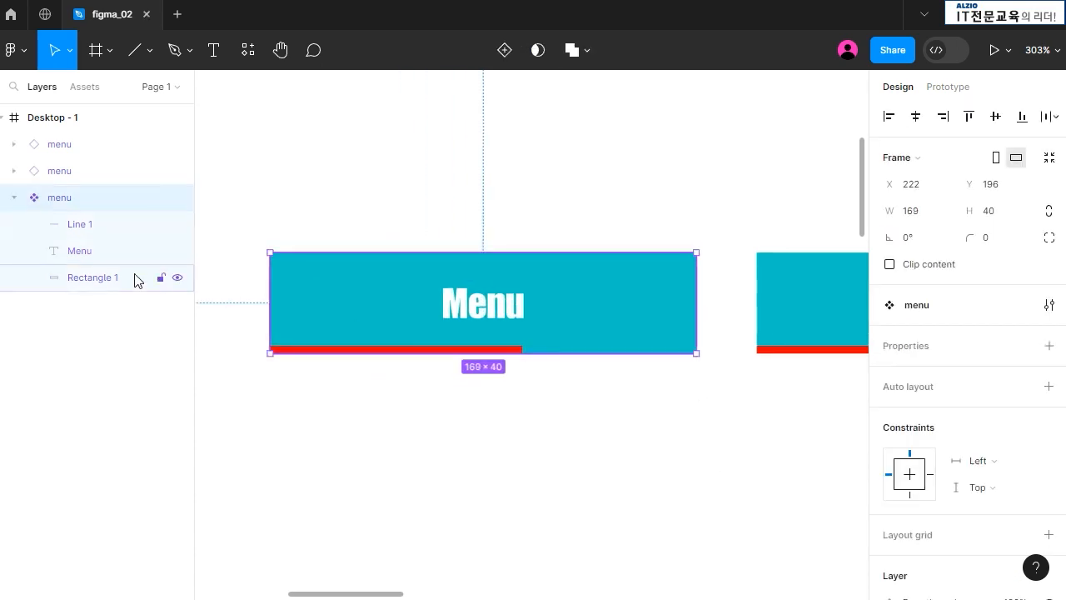
left_click(74, 250)
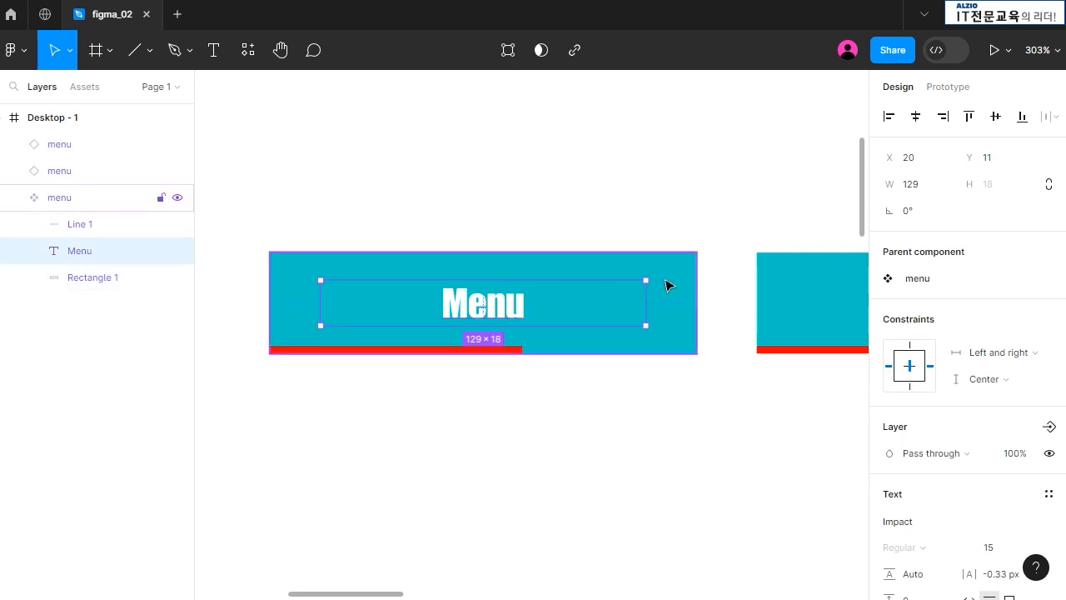
key("ctrl+z")
key("ctrl+z")
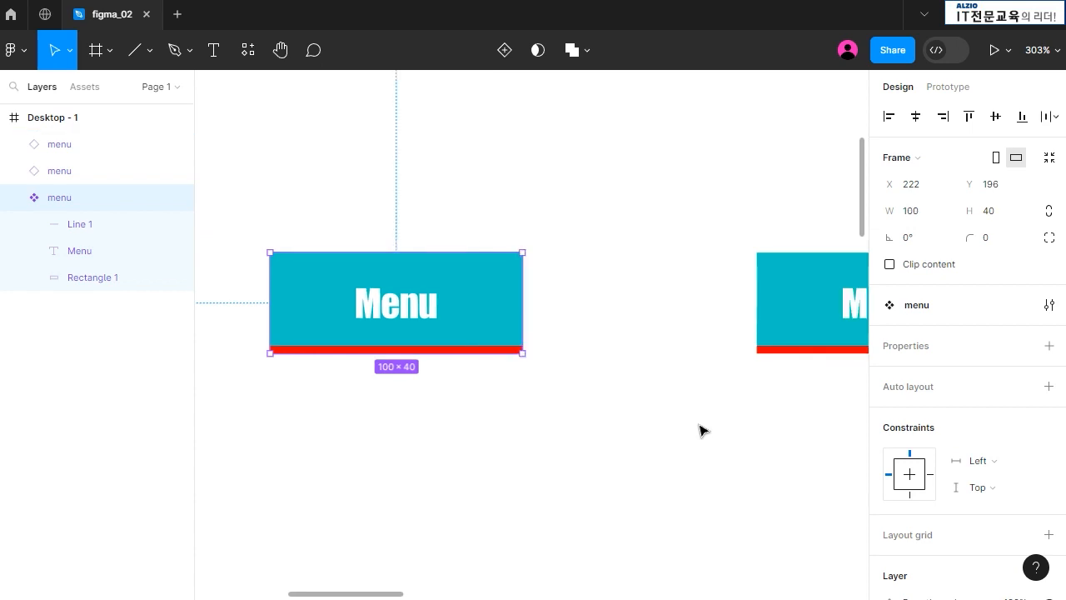
Set the line's horizontal constraint to Left and right, and widen the main component to about 166
key("ctrl+z")
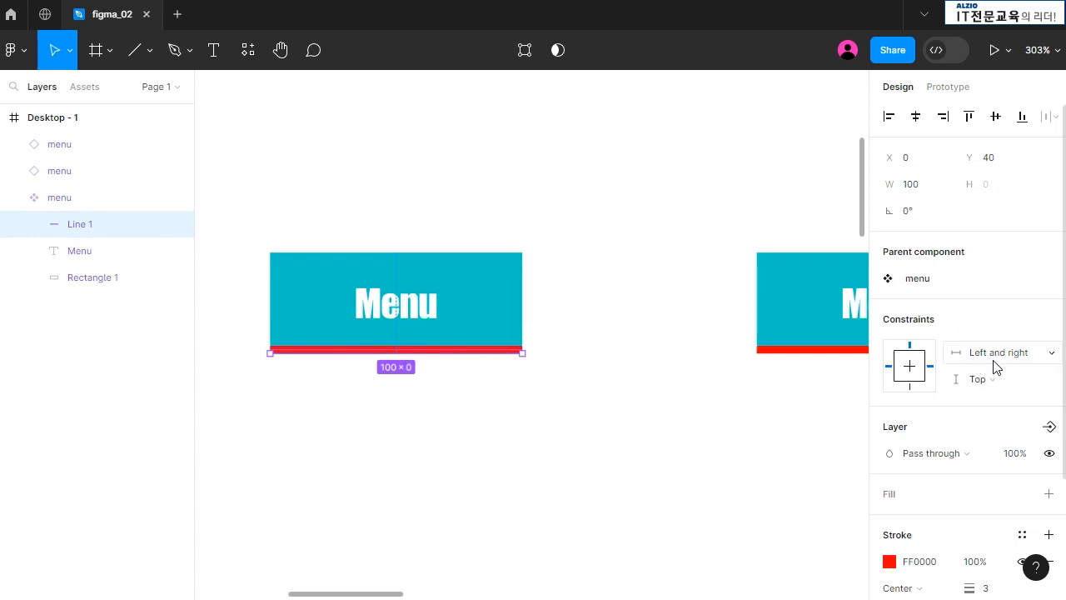
left_click(552, 321)
left_click(512, 302)
left_click_drag(528, 302, 689, 303)
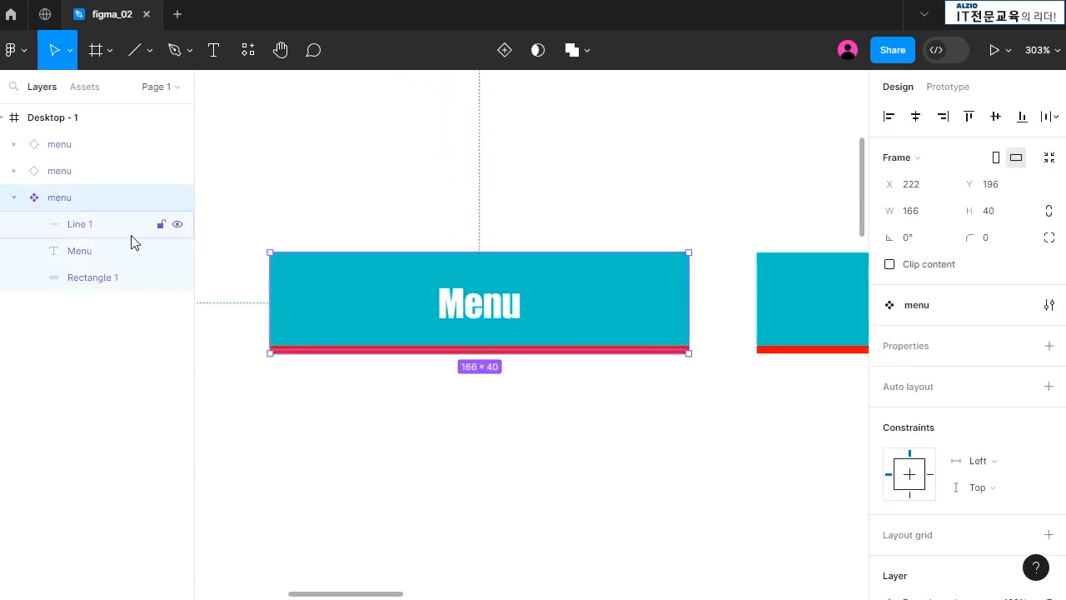
Check the Menu text box in the widened main component and compare the component with its neighbouring instance
left_click(90, 252)
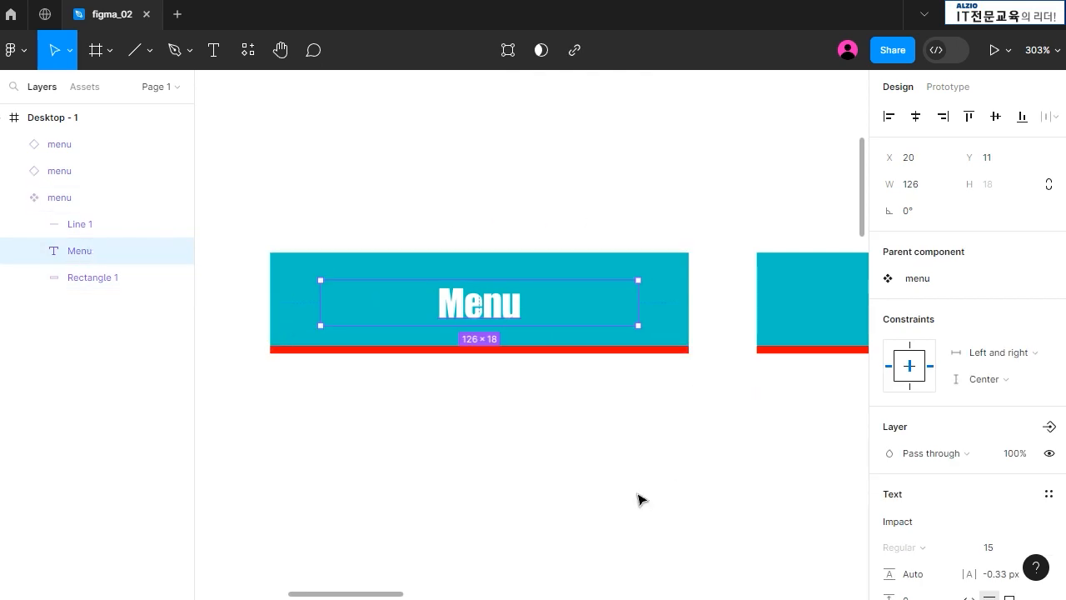
left_click_drag(392, 595, 445, 595)
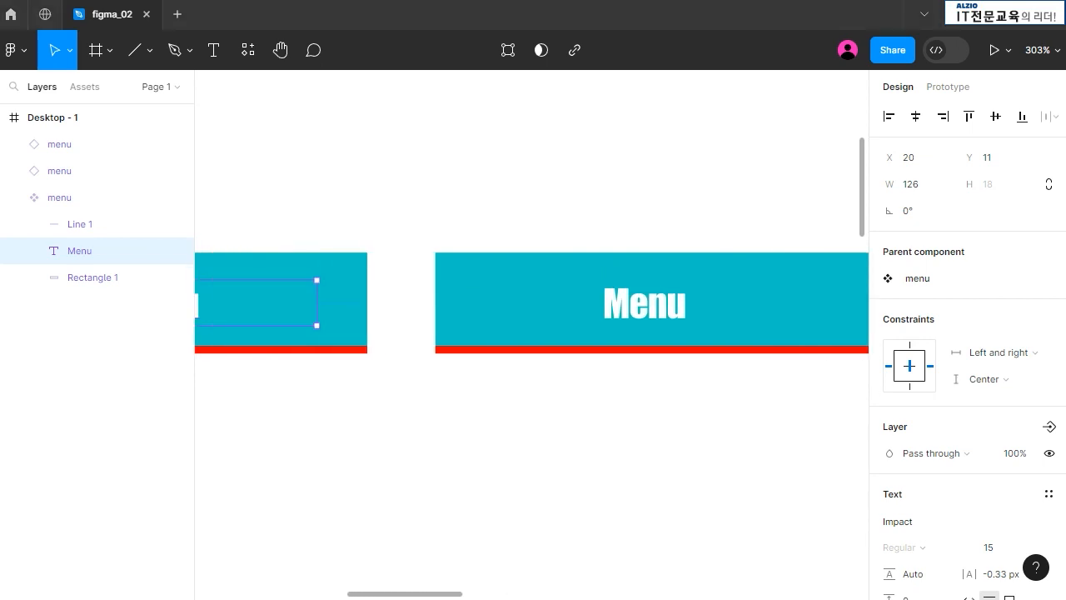
left_click_drag(429, 595, 357, 595)
key("Escape")
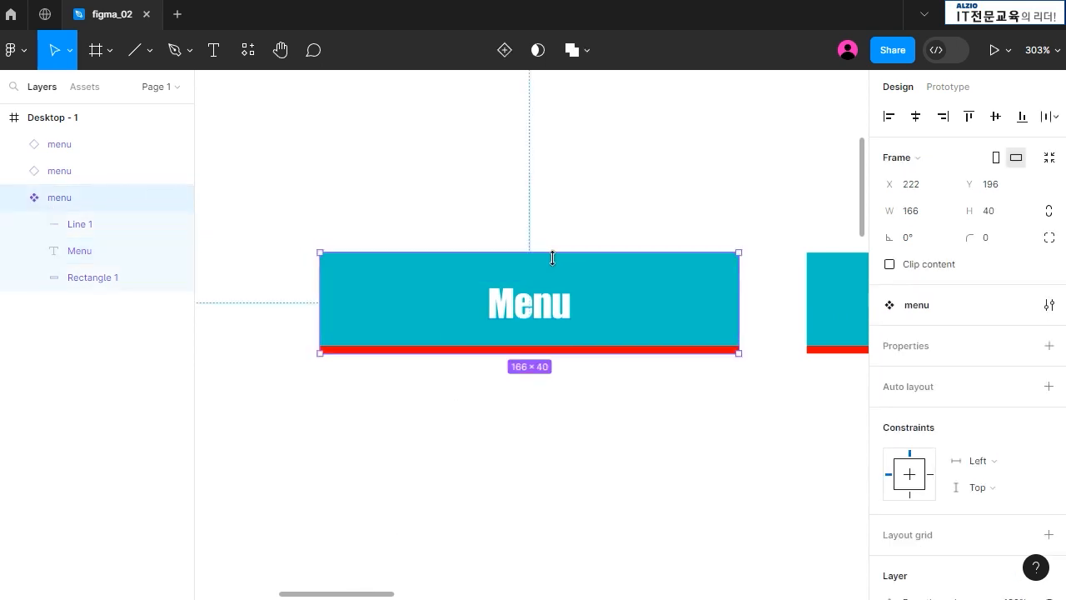
Try making the main component taller, undo the resize, and reselect Center as the Menu text's vertical constraint
left_click_drag(552, 258, 560, 116)
key("ctrl+z")
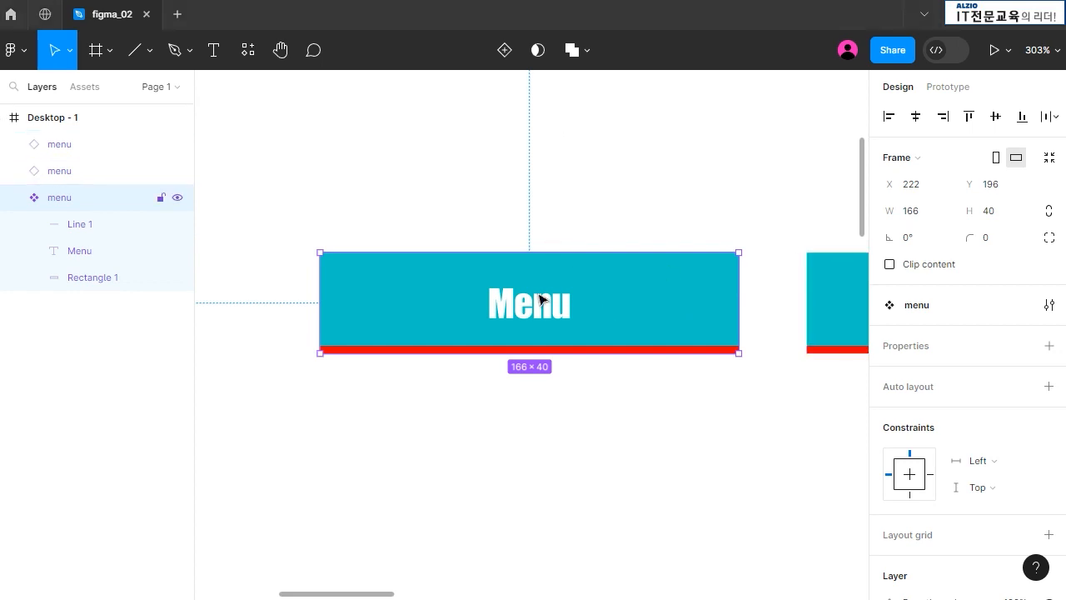
left_click(73, 251)
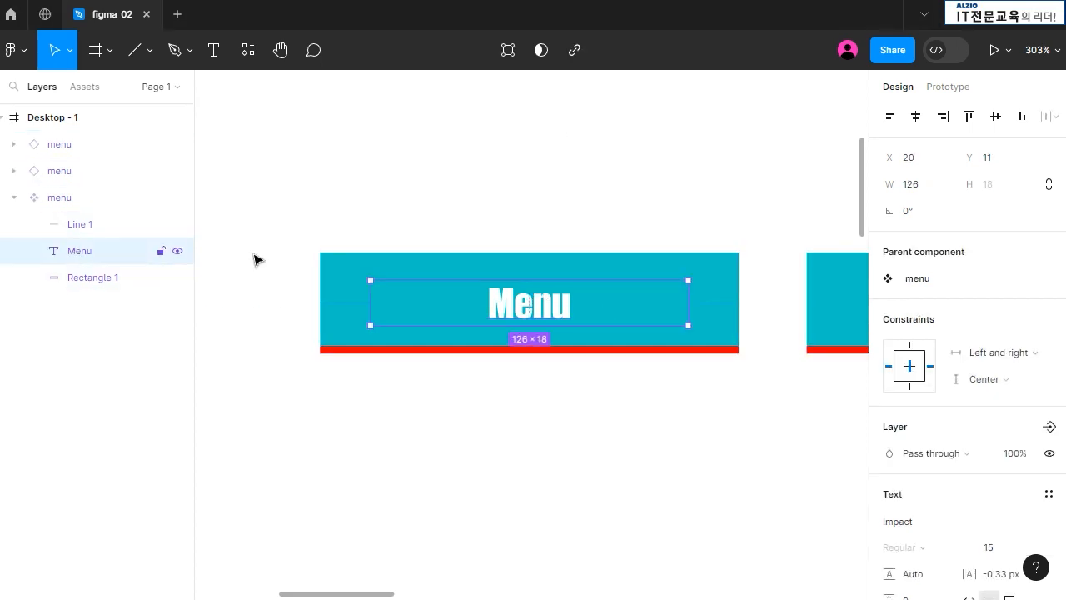
left_click(983, 384)
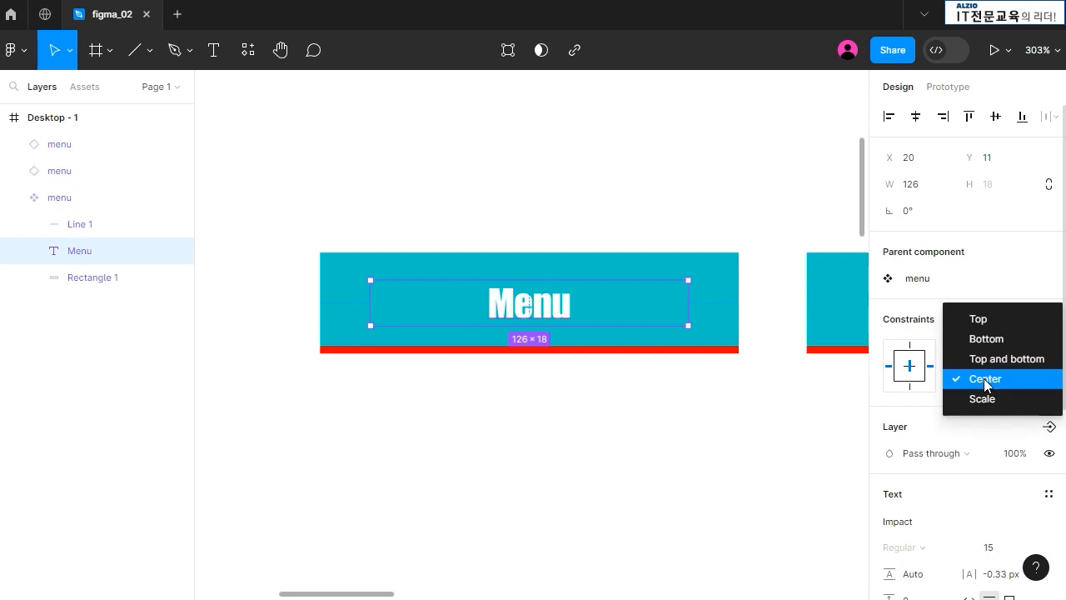
left_click(984, 378)
Try stretching the main component upwards to a height of about 99, and undo the resize
left_click(553, 224)
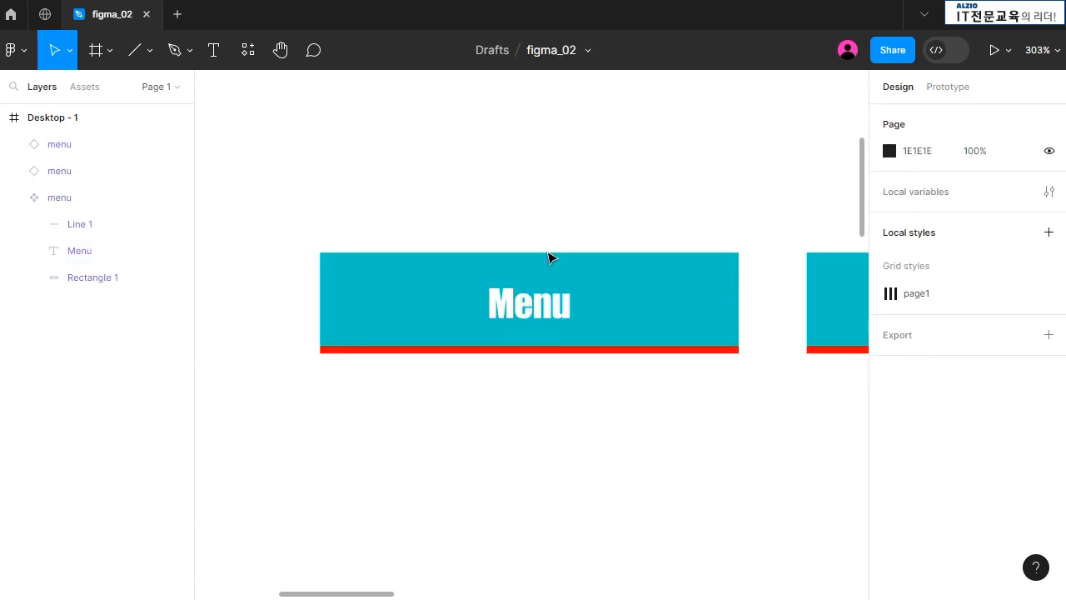
left_click(549, 256)
left_click_drag(548, 253, 552, 98)
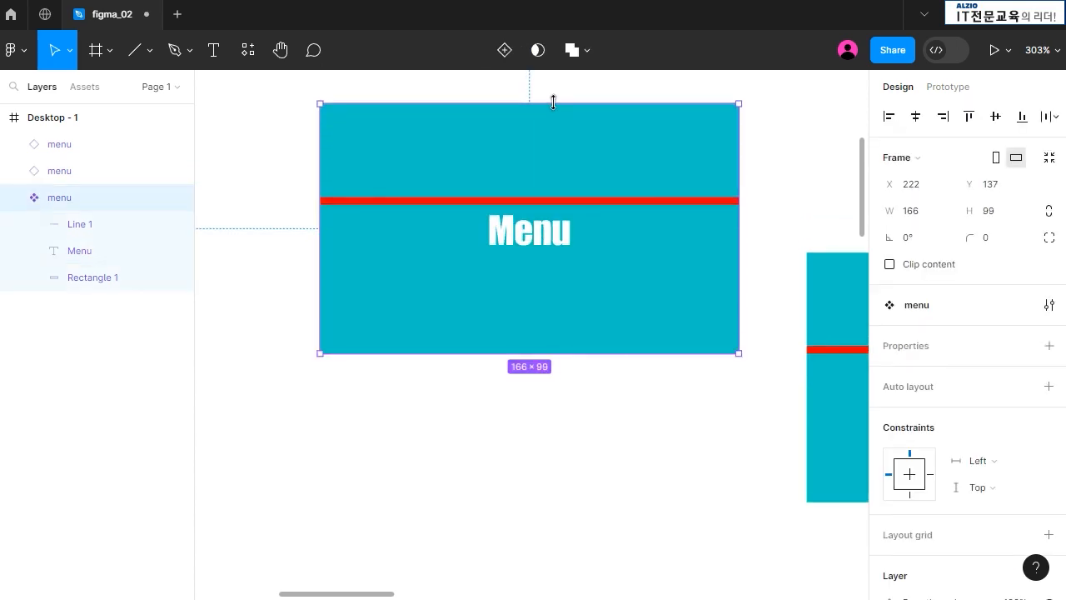
key("ctrl+z")
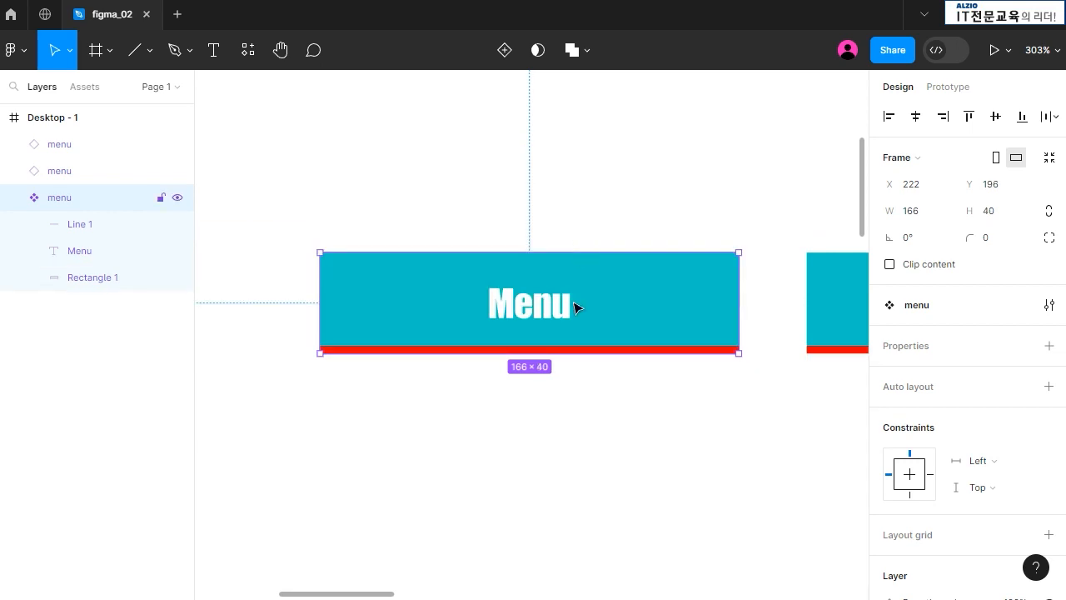
Set the vertical constraint of the main component's Line 1 to Bottom and test it by resizing the component from its upper edge
left_click(95, 227)
left_click(978, 380)
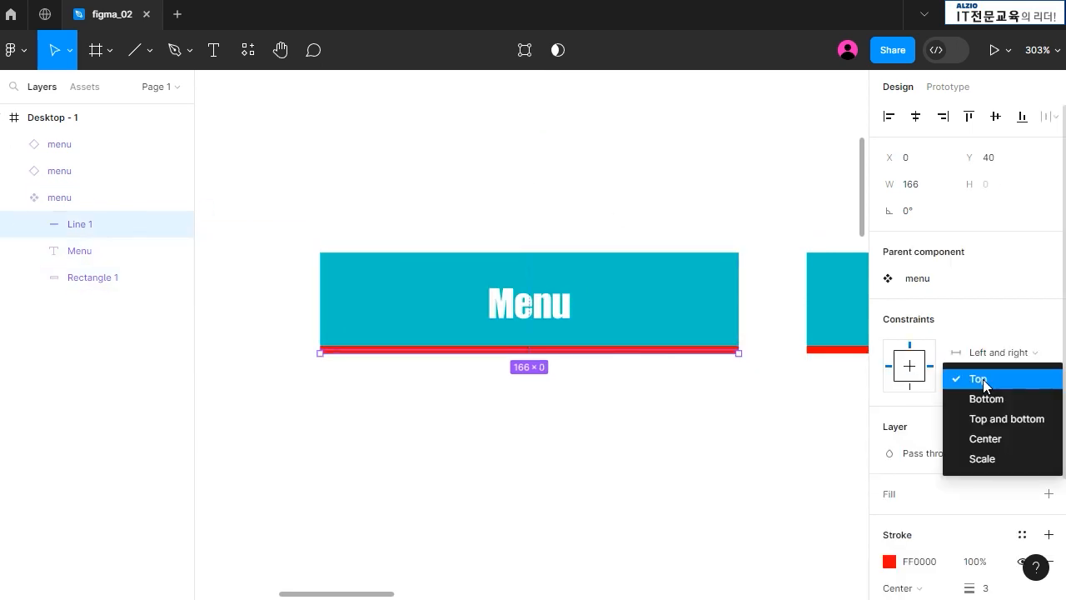
left_click(986, 399)
left_click(561, 247)
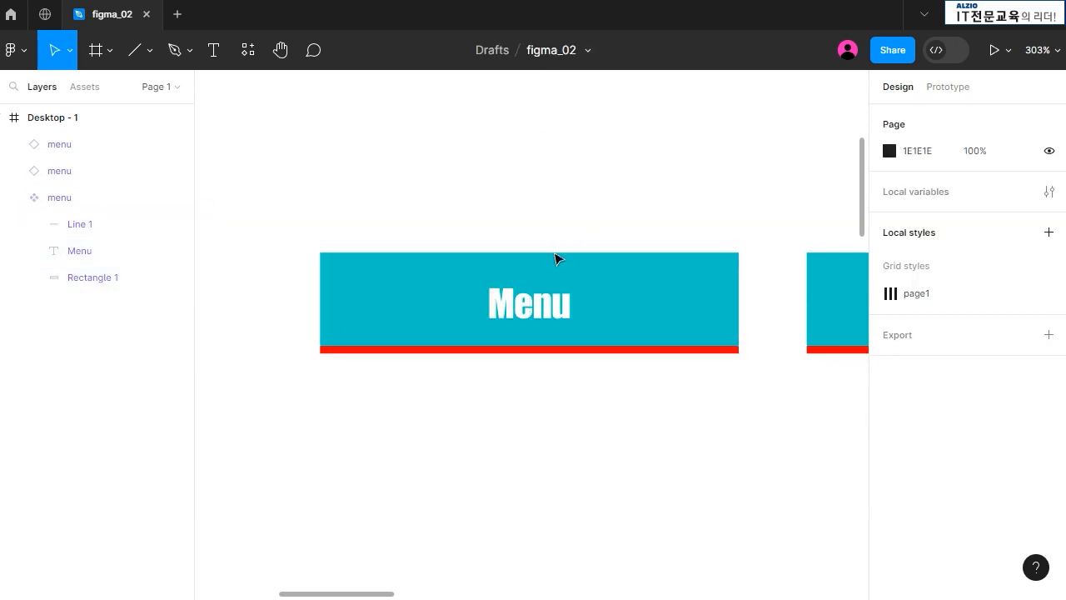
left_click(552, 250)
left_click_drag(553, 251, 576, 341)
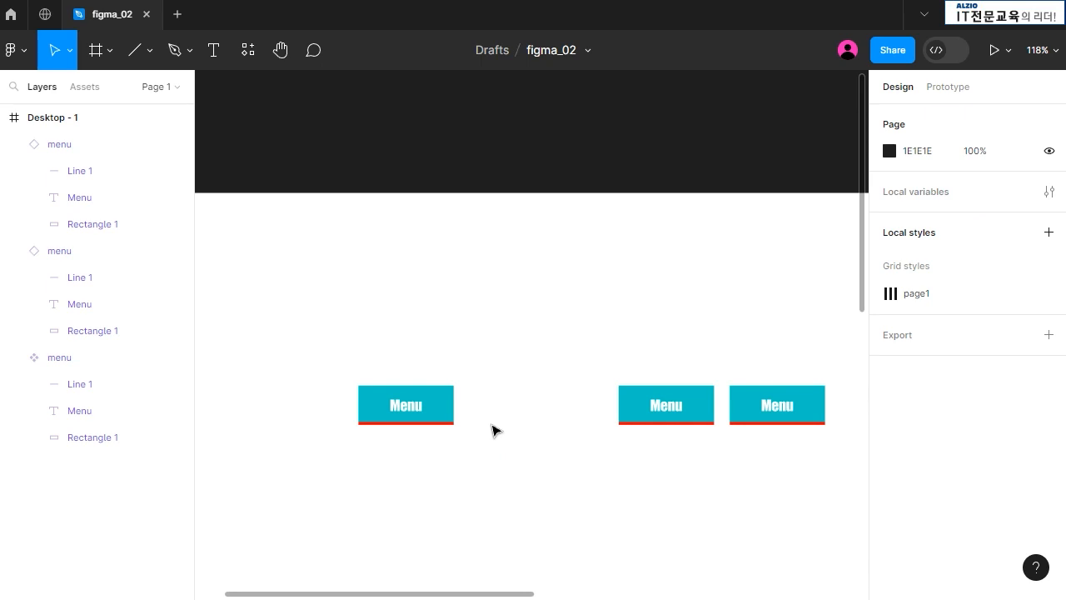
Try making the main component taller by its lower edge, to a height of 47, and undo the resize
left_click(402, 419)
left_click_drag(402, 423, 434, 432)
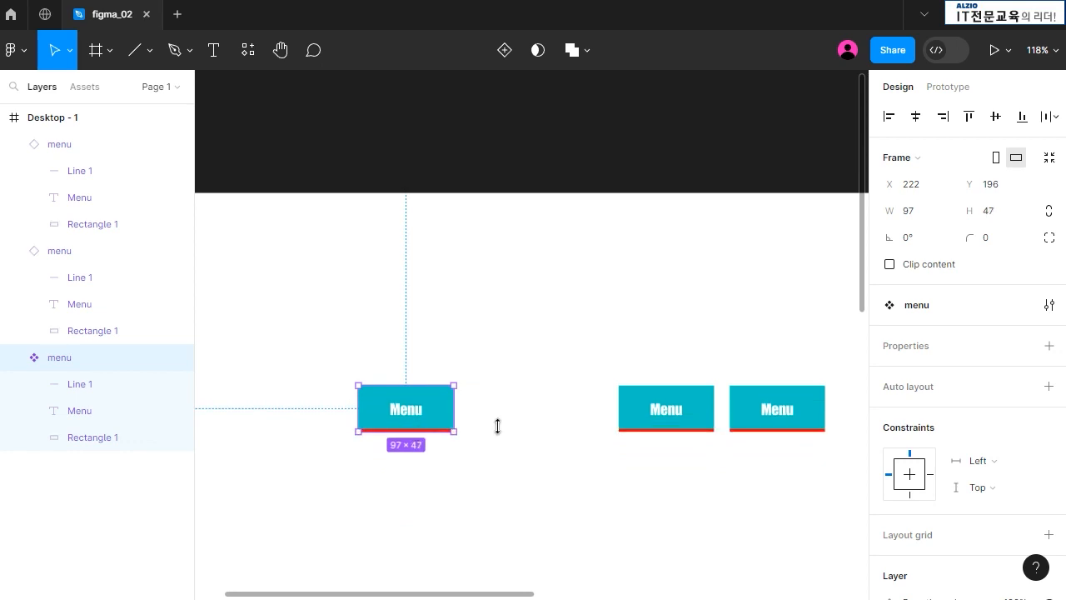
left_click(556, 441)
key("ctrl+z")
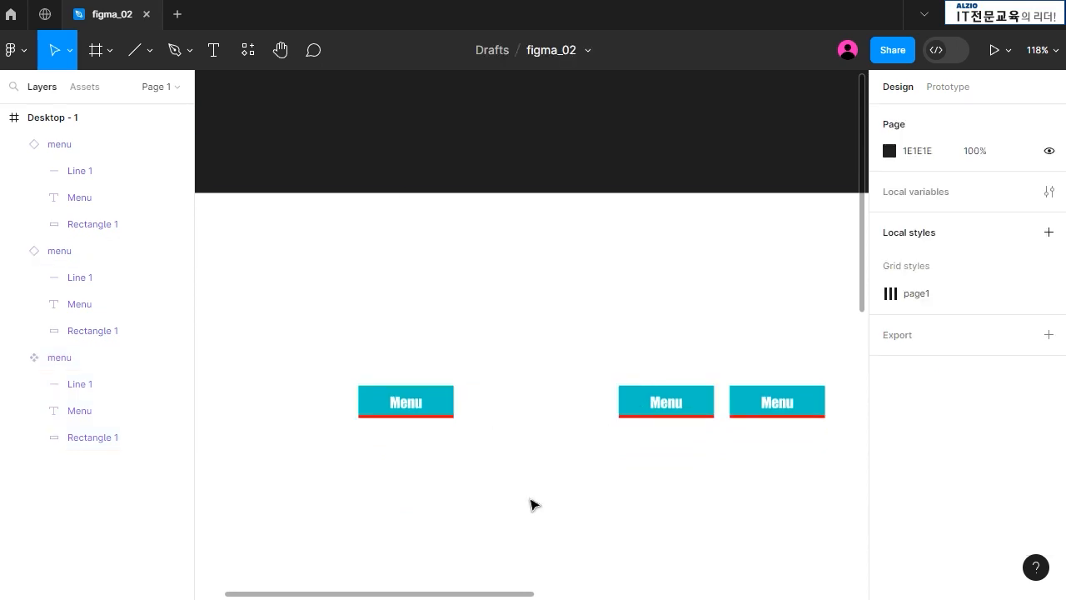
Try removing Line 1 from the rightmost Menu instance only, and undo the removal
scroll(647, 408, "down", 5)
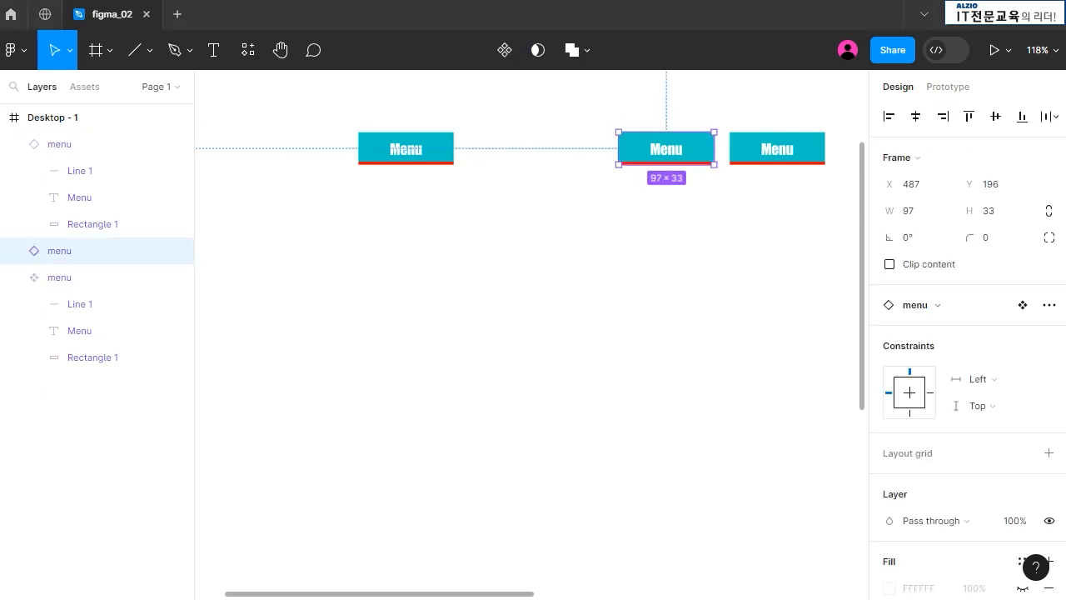
left_click(659, 174)
left_click(670, 163)
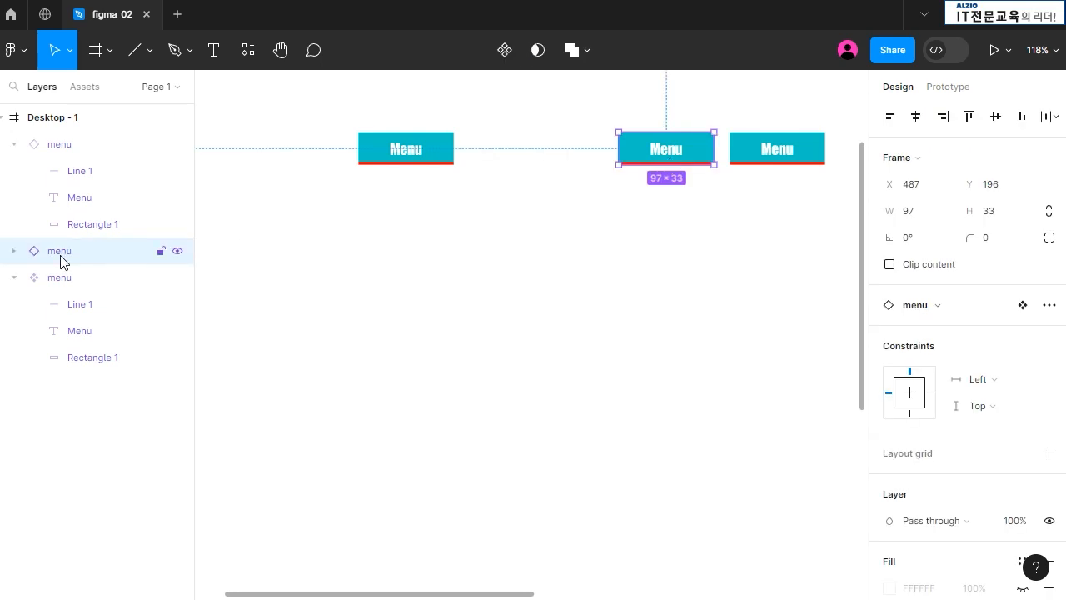
left_click(15, 145)
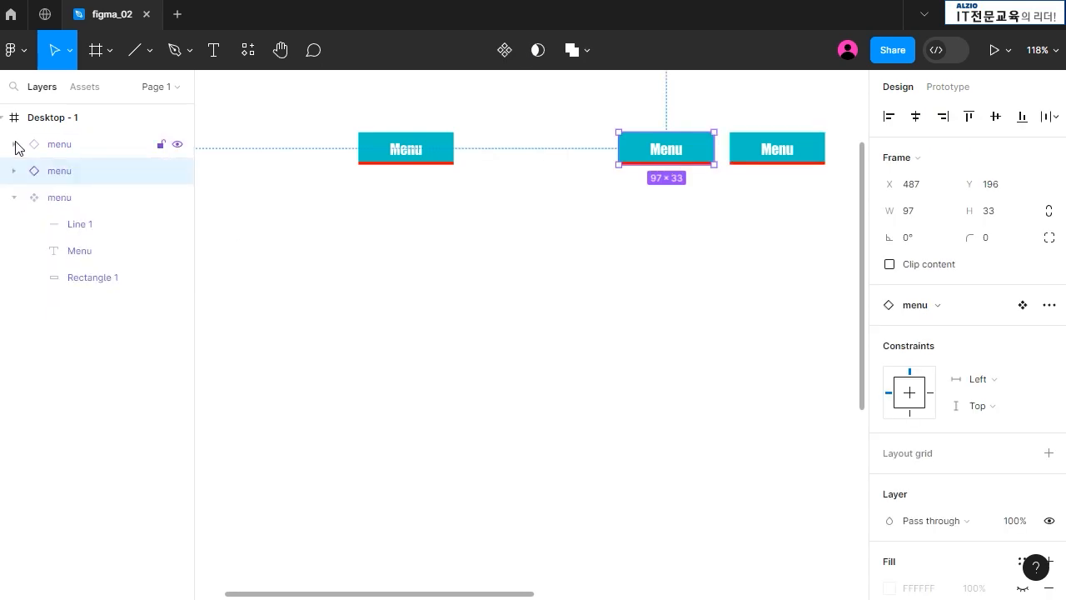
left_click(33, 148)
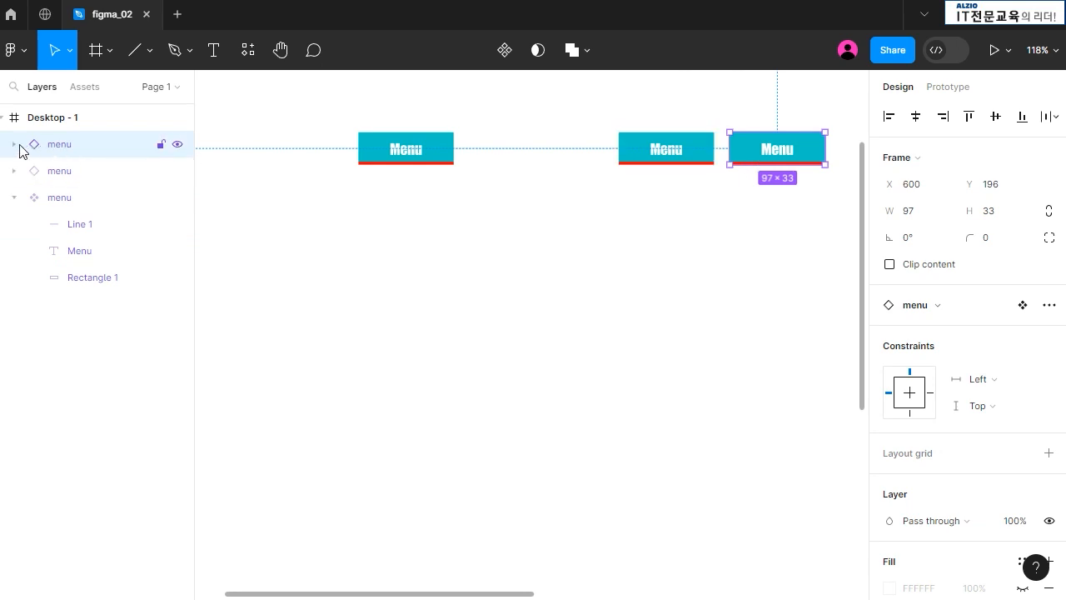
left_click(14, 145)
left_click(108, 177)
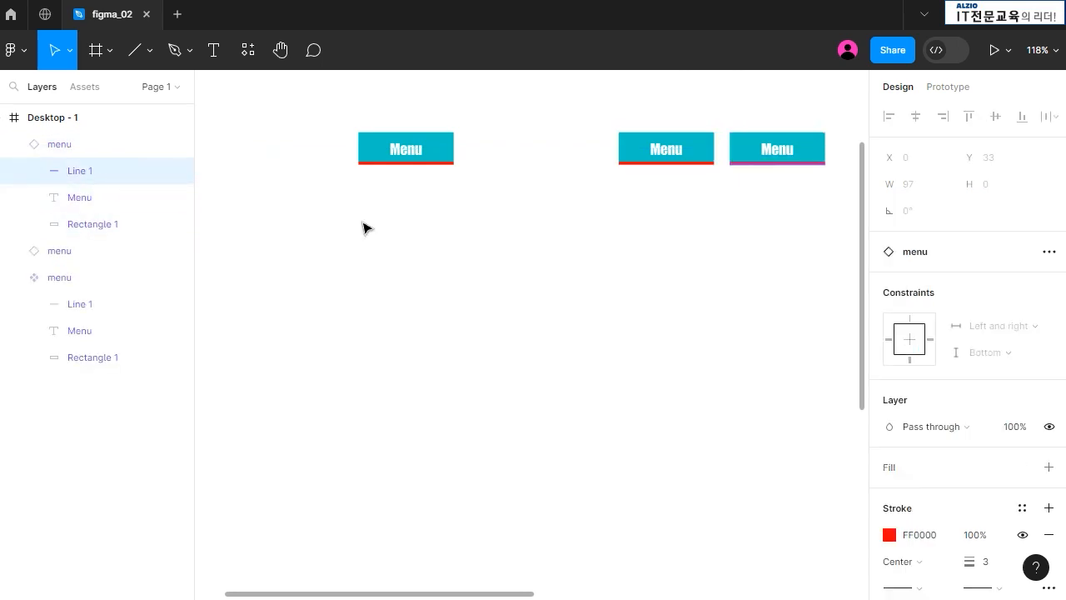
key("ctrl+shift+h")
left_click(363, 227)
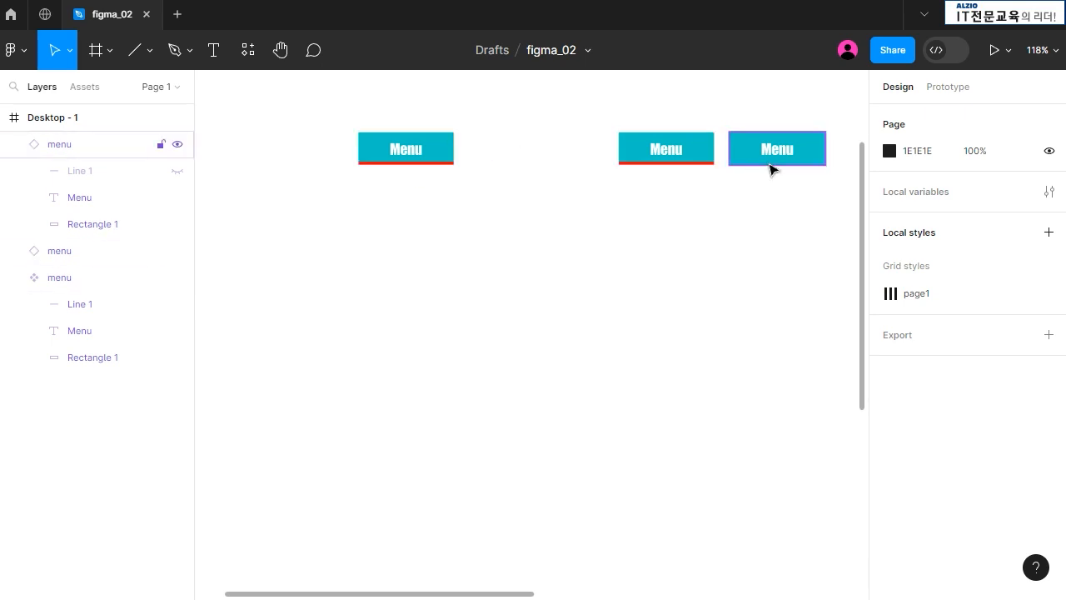
key("ctrl+z")
left_click(675, 283)
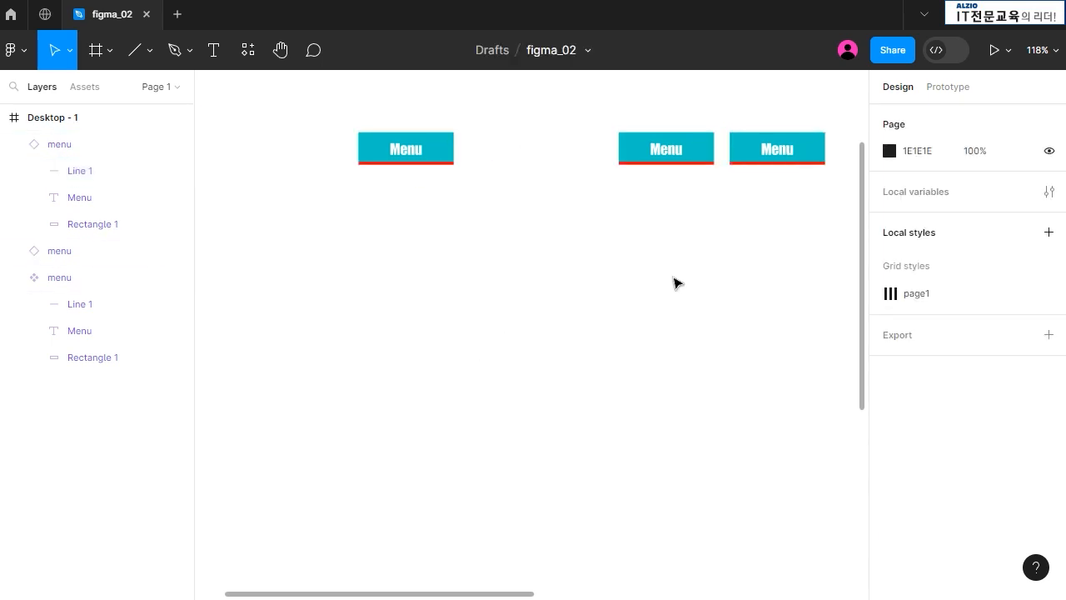
Try deleting Line 1 from the main Menu component, and undo the deletion
left_click(75, 304)
left_click(473, 370)
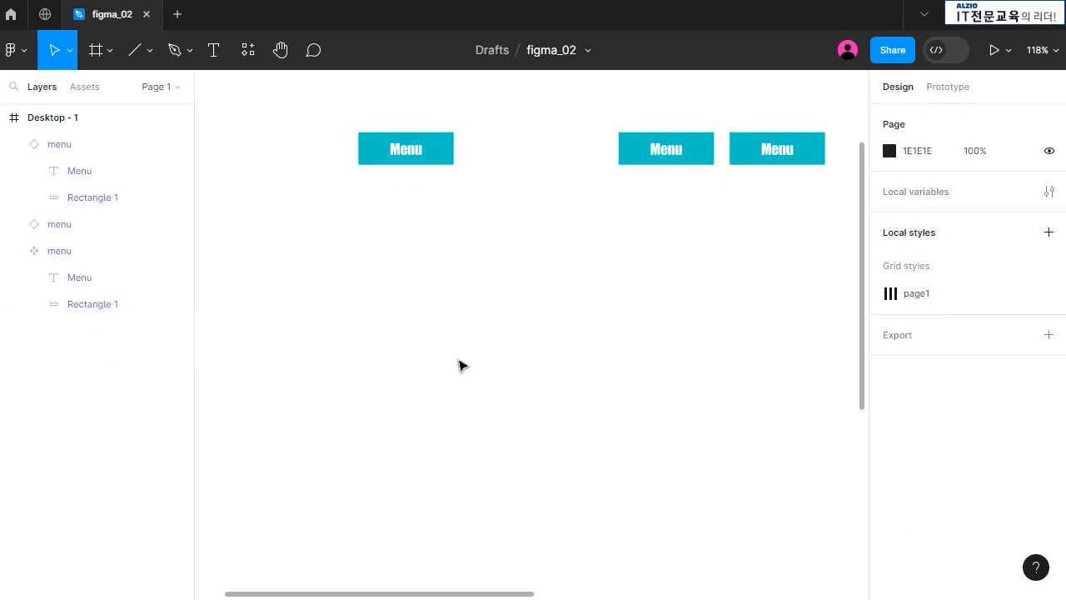
key("ctrl+z")
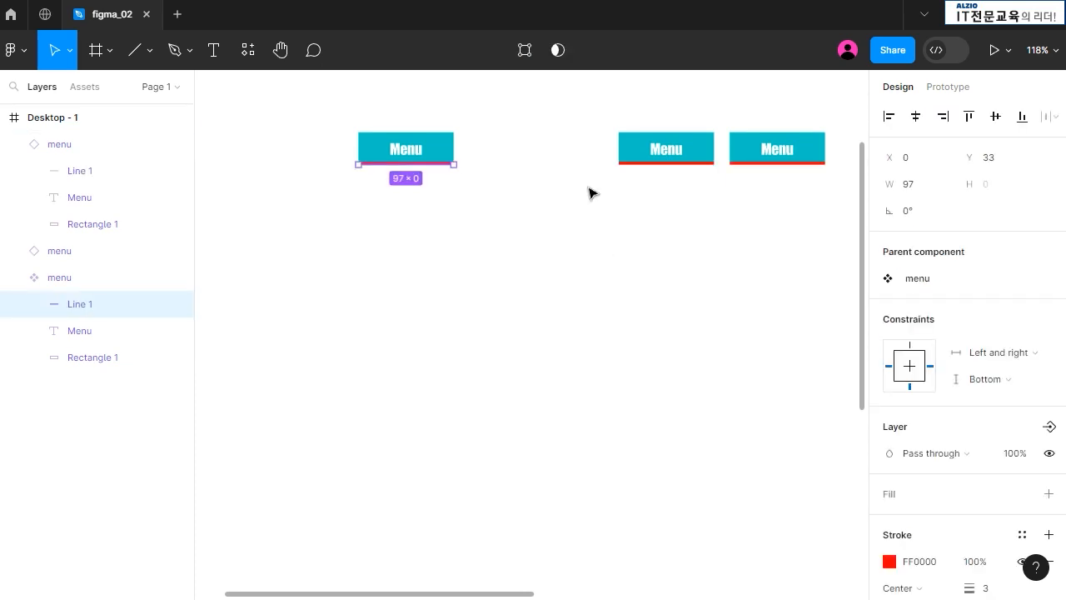
Hide Line 1 in the rightmost Menu instance only
left_click(767, 154)
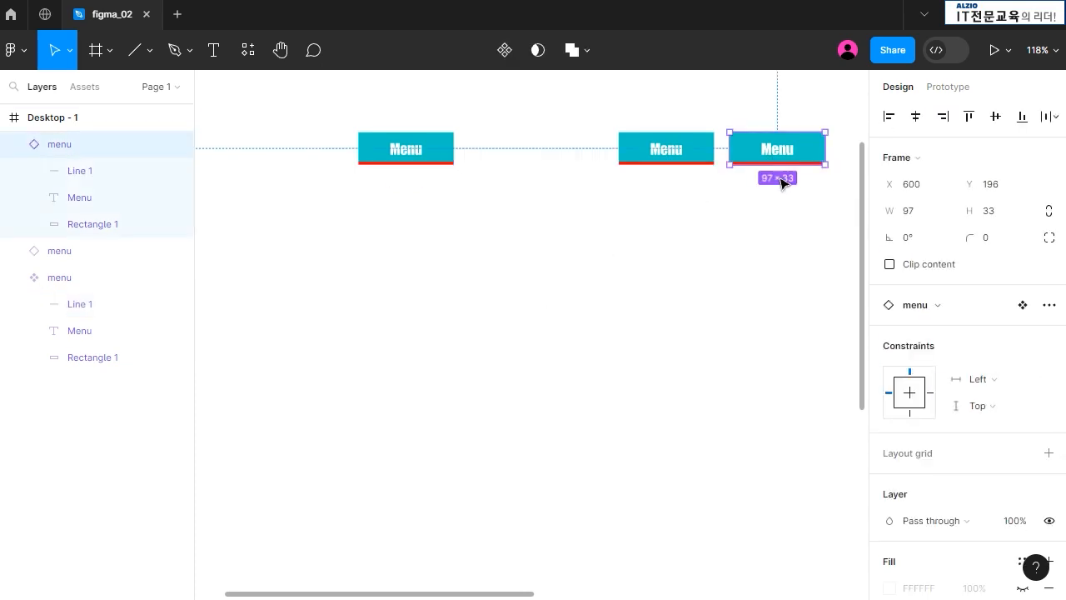
left_click(67, 169)
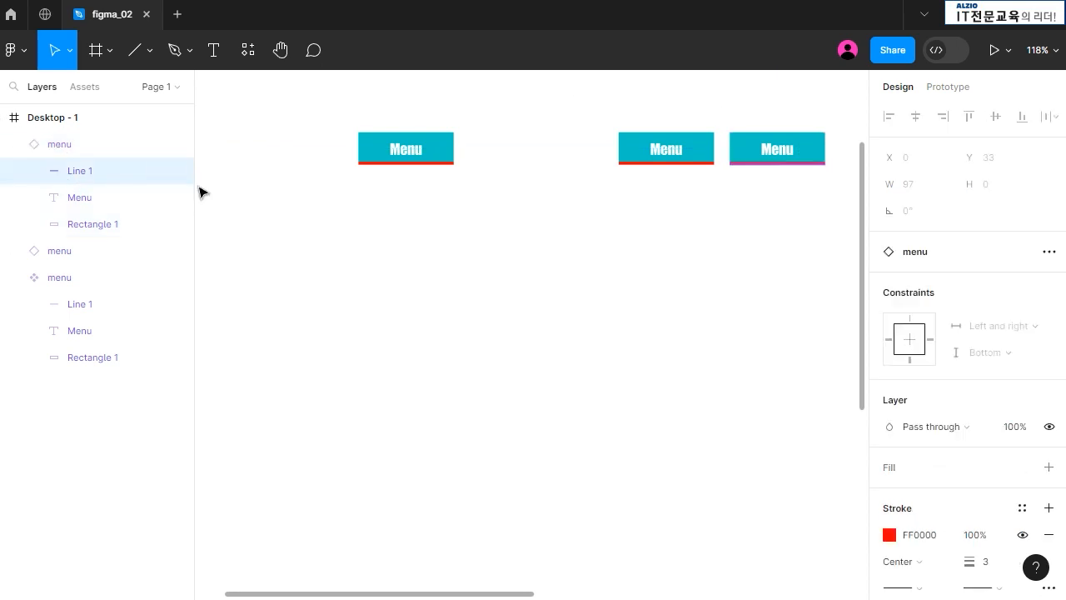
left_click(200, 192)
Create a new component from the rightmost Menu instance that has its line hidden
left_click(57, 145)
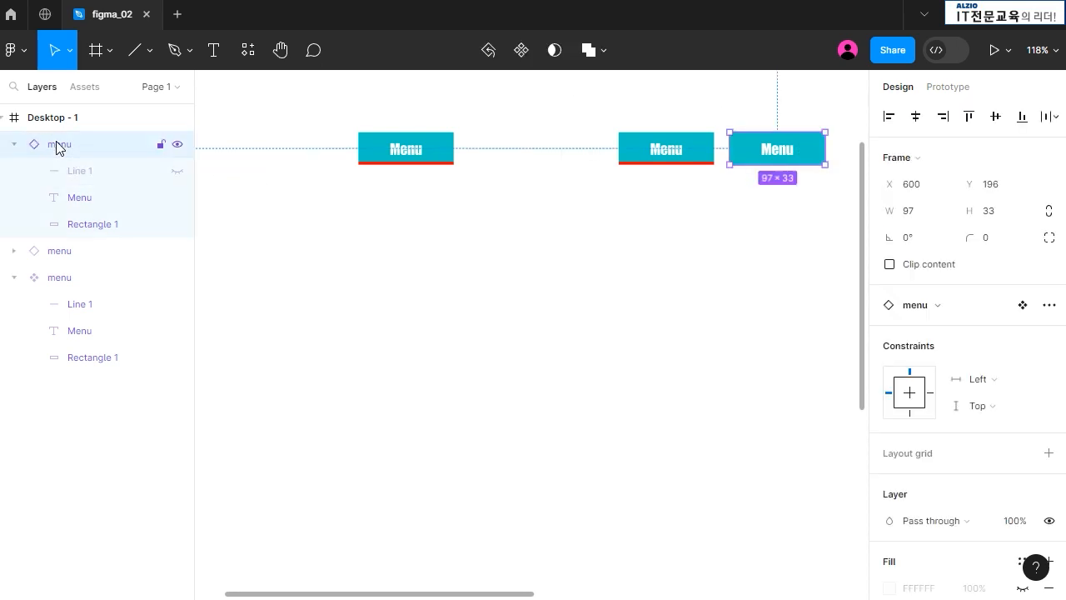
right_click(56, 146)
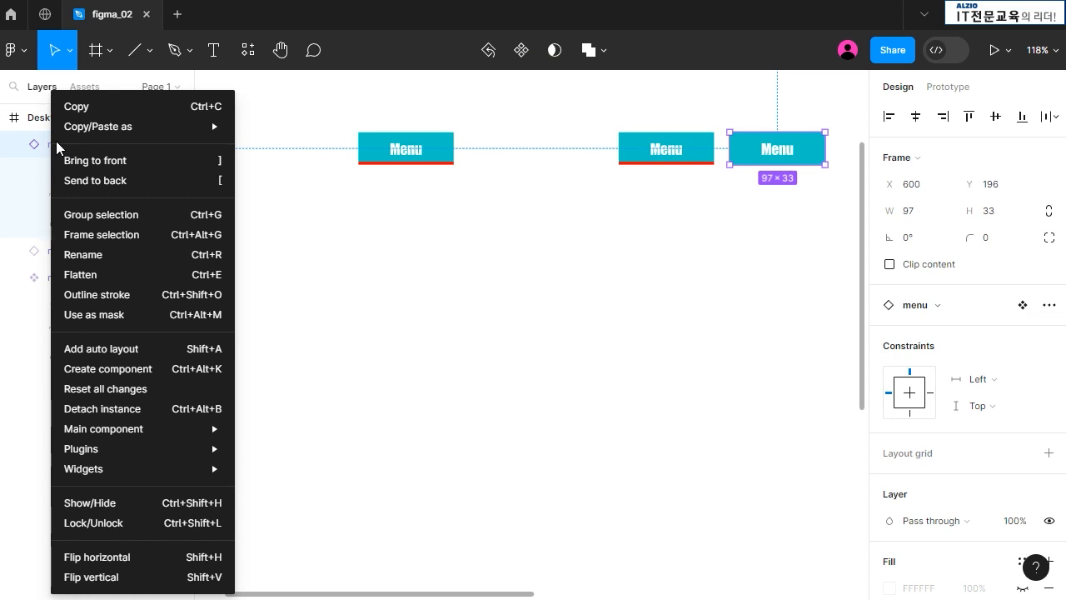
left_click(150, 371)
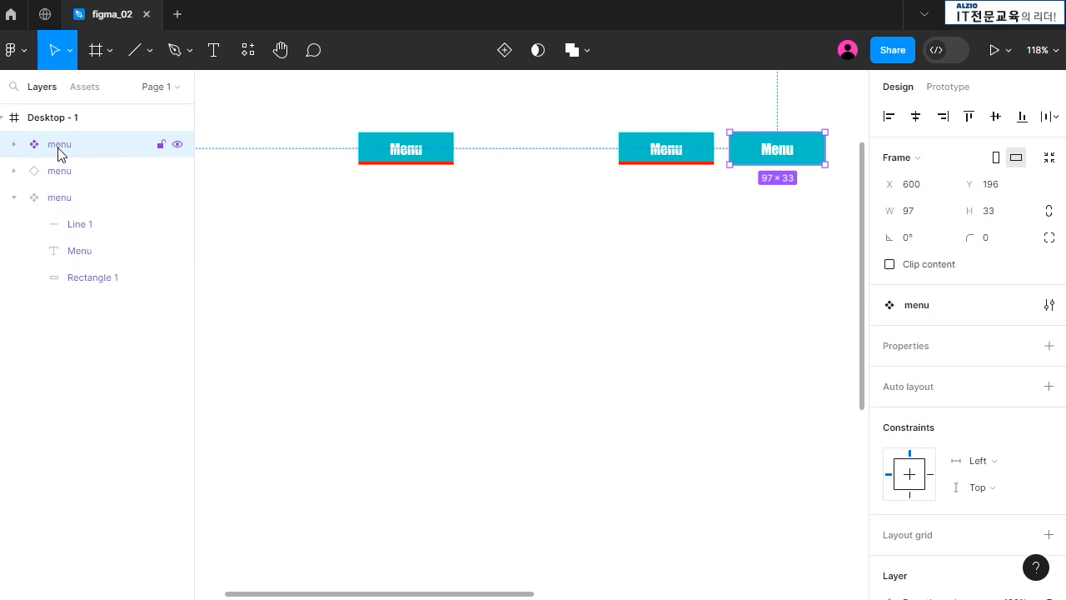
Examine the layers nested inside the new line-free menu component and compare them with the original main component
left_click(52, 200)
left_click(59, 152)
left_click(13, 144)
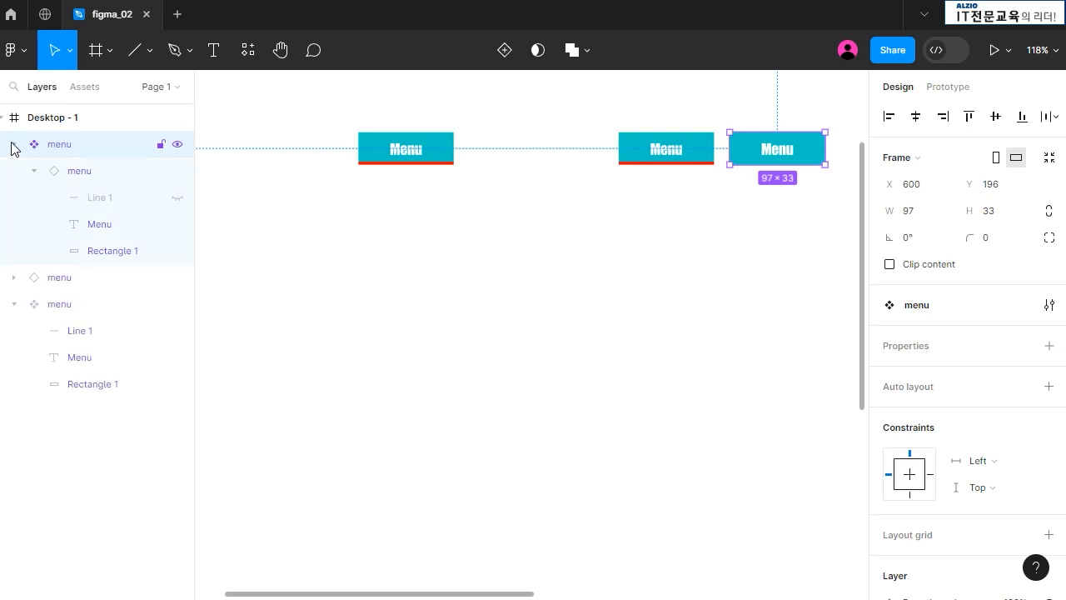
left_click(86, 172)
left_click(109, 250)
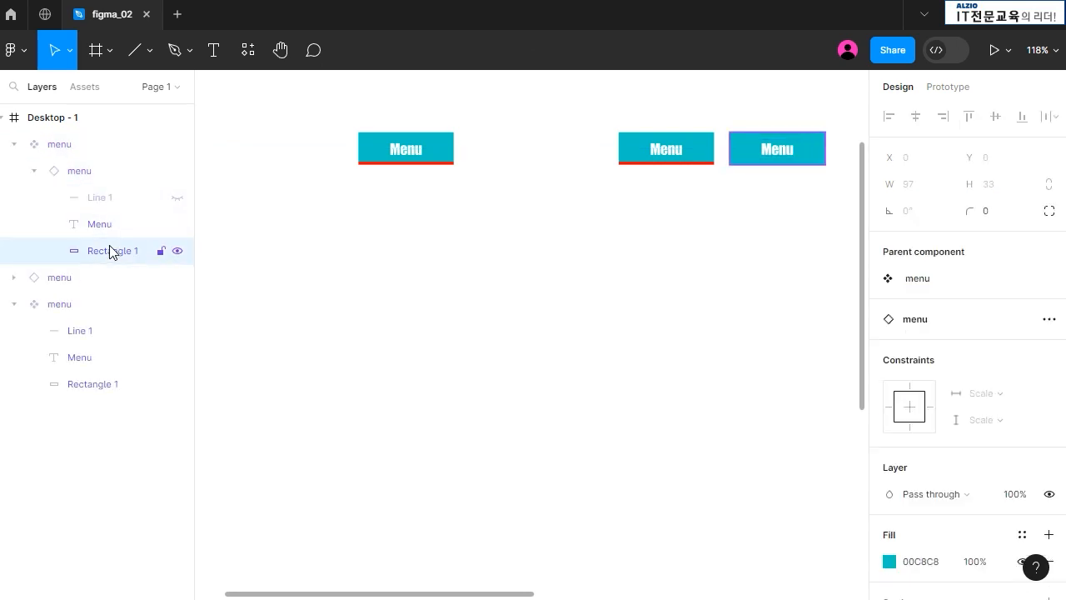
left_click(92, 175)
left_click(57, 304)
left_click(92, 175)
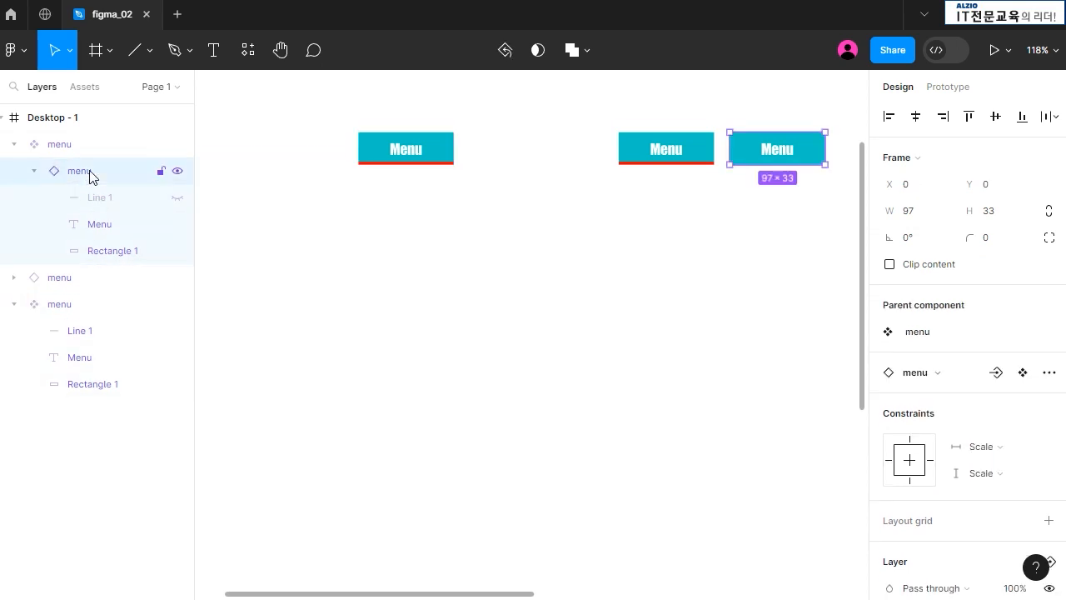
left_click(13, 144)
left_click(67, 149)
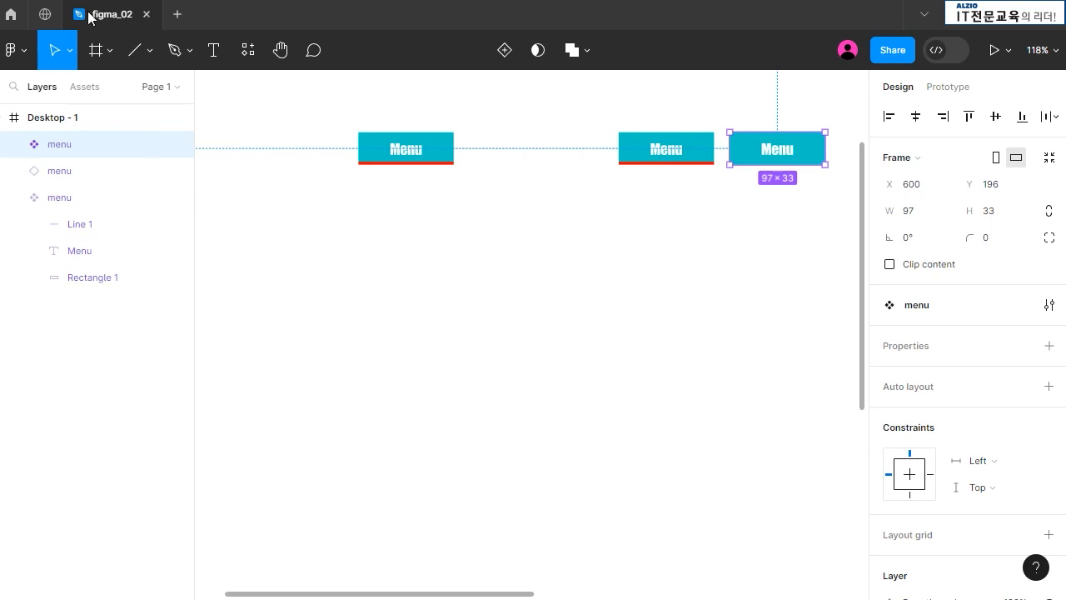
Draw a wide frame about 450 × 63 below the row of Menu buttons
left_click(95, 58)
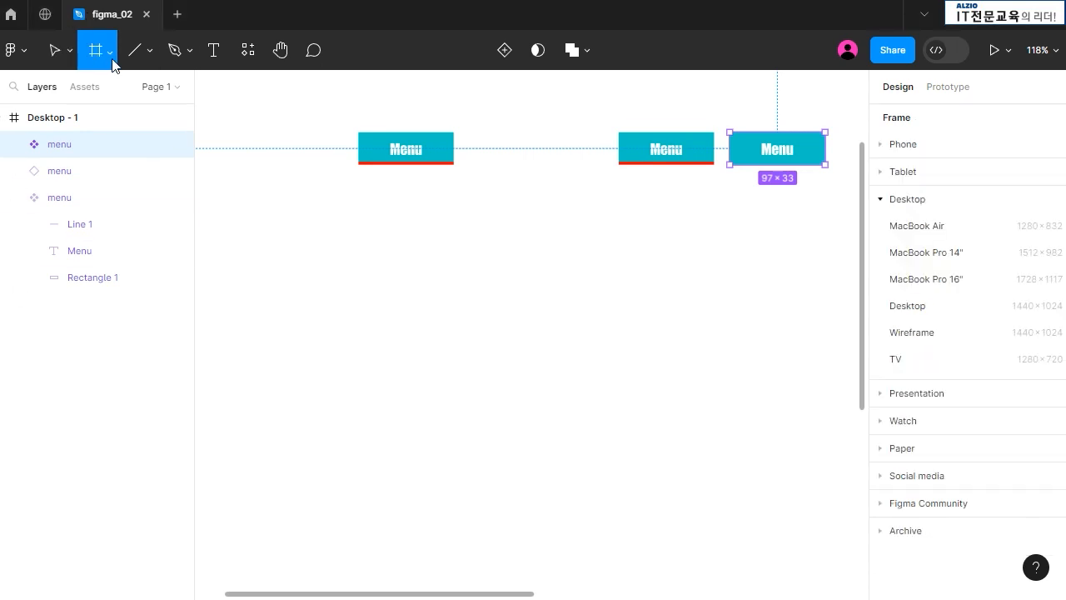
left_click(112, 59)
left_click(111, 92)
left_click_drag(282, 223, 725, 284)
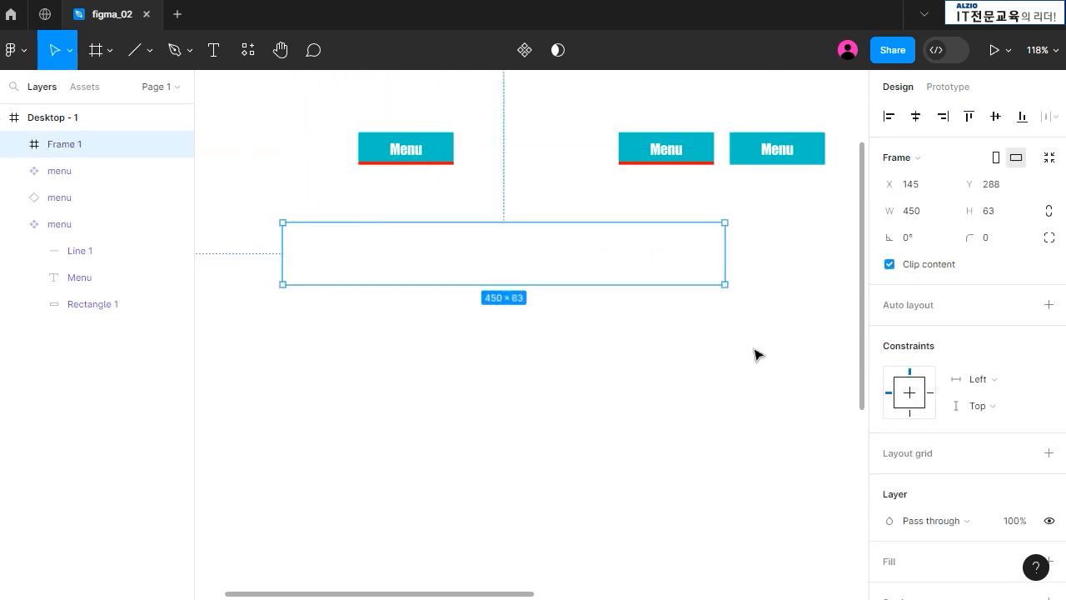
left_click(424, 151)
key("Escape")
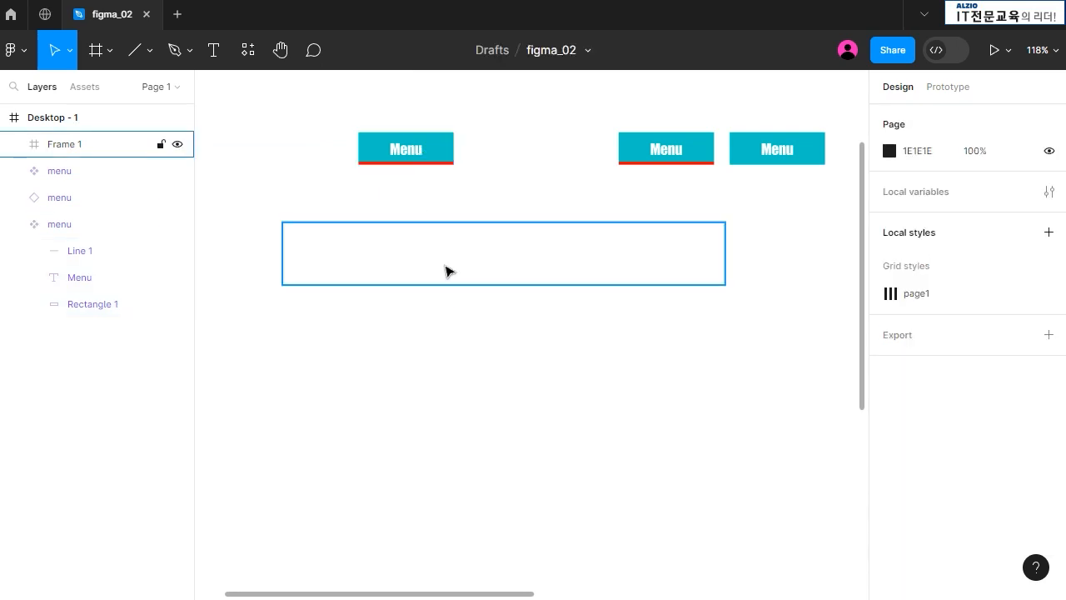
Set the new frame's height to 33 and its width to 400
left_click(447, 269)
left_click(991, 219)
type("33")
key("Return")
left_click(930, 215)
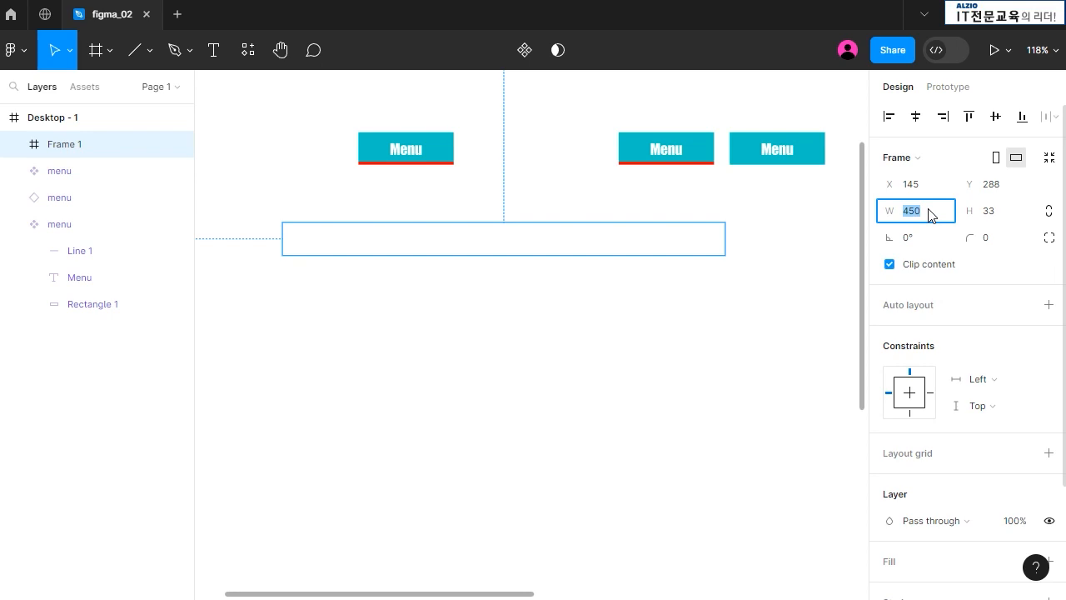
type("400")
key("Return")
left_click(469, 219)
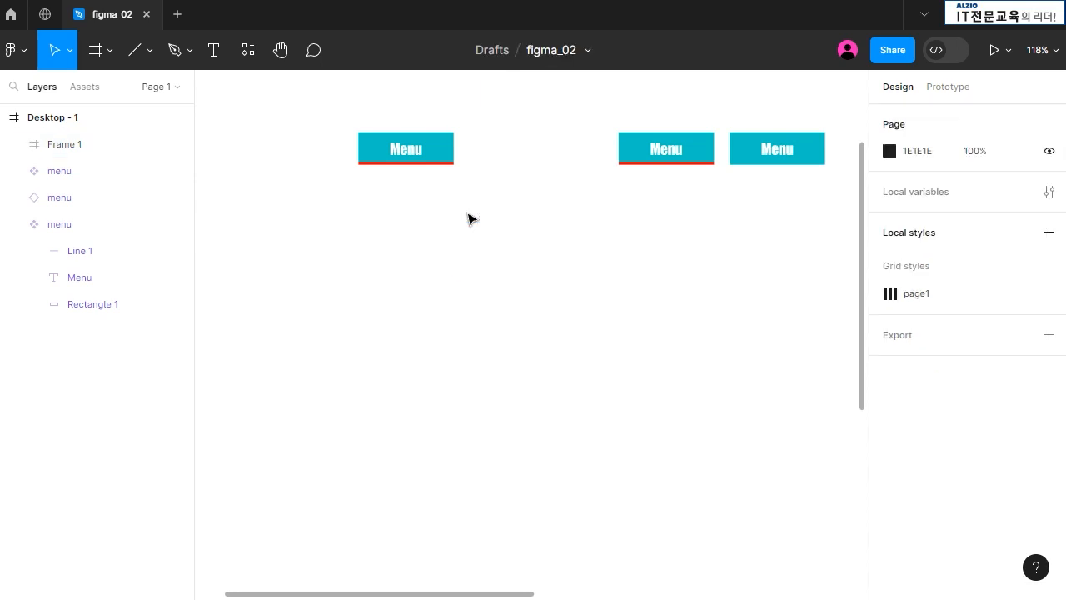
Add a light grey fill of about E8E8E8 to the new frame
left_click(476, 238)
scroll(1000, 445, "down", 3)
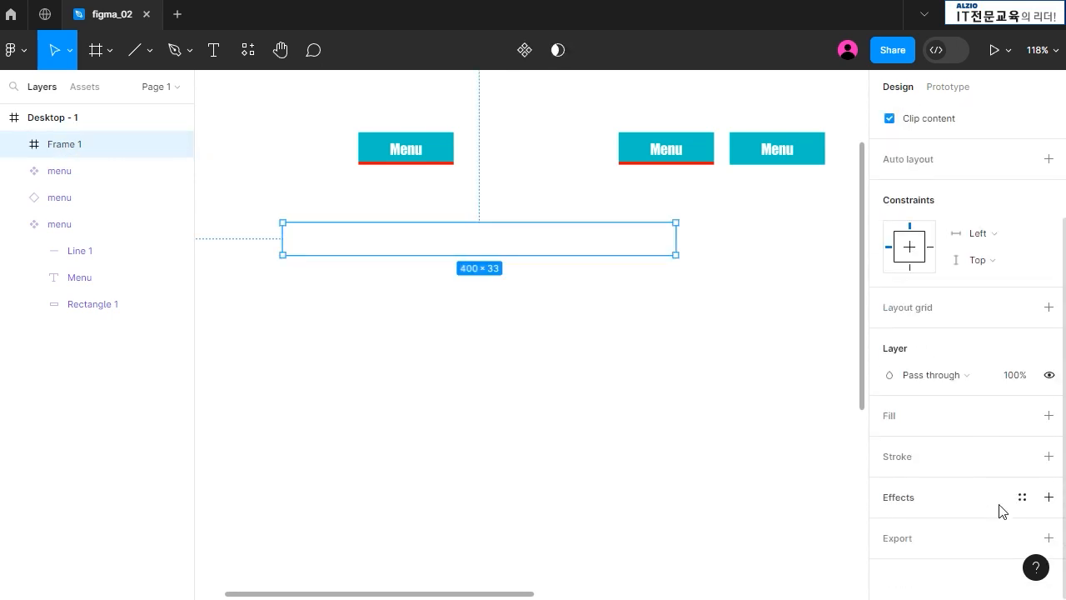
left_click(939, 426)
left_click(888, 442)
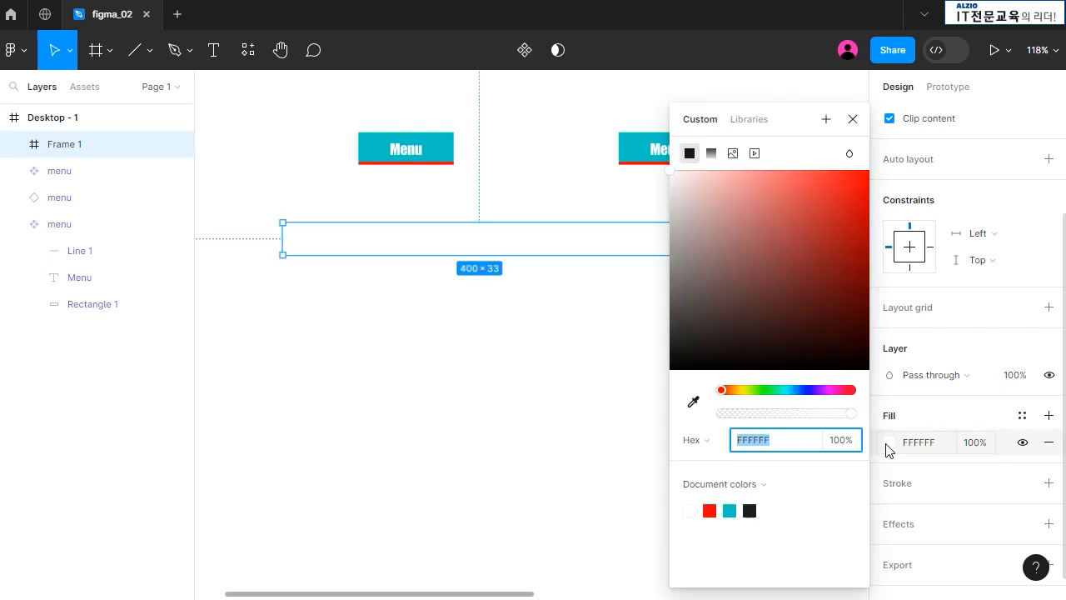
left_click_drag(758, 350, 658, 201)
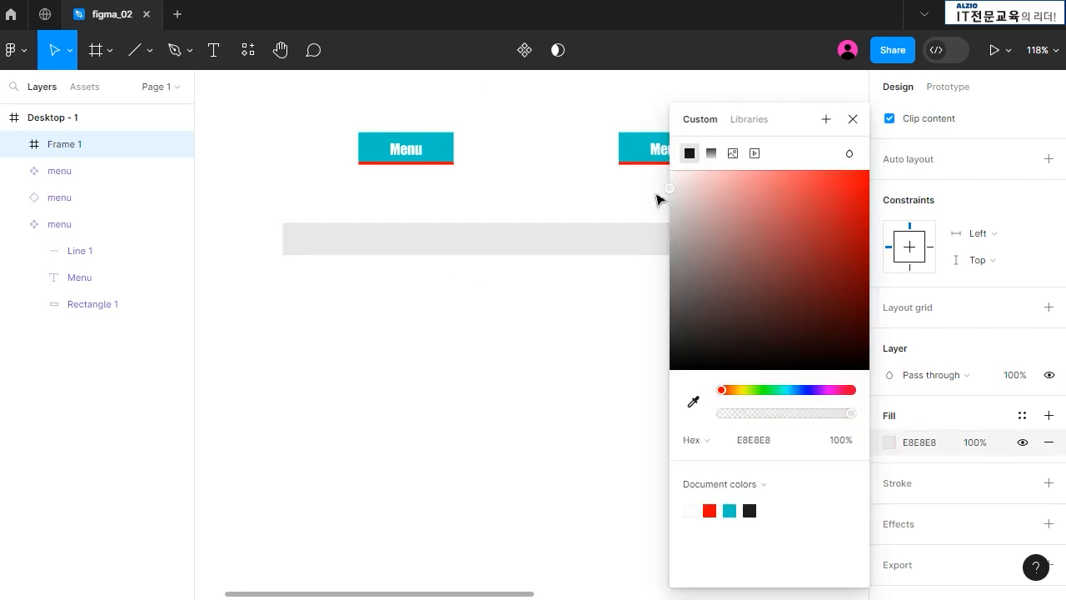
left_click(576, 341)
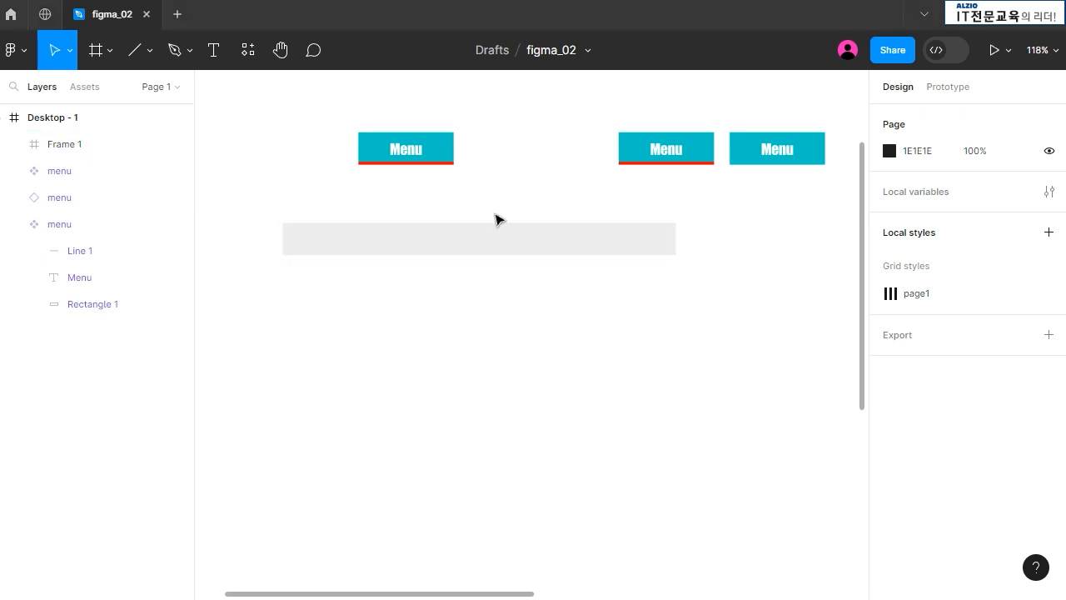
Place a copy of the red-lined main Menu component at the left end of the grey frame
left_click(422, 163)
left_click_drag(417, 153, 342, 242)
left_click(500, 382)
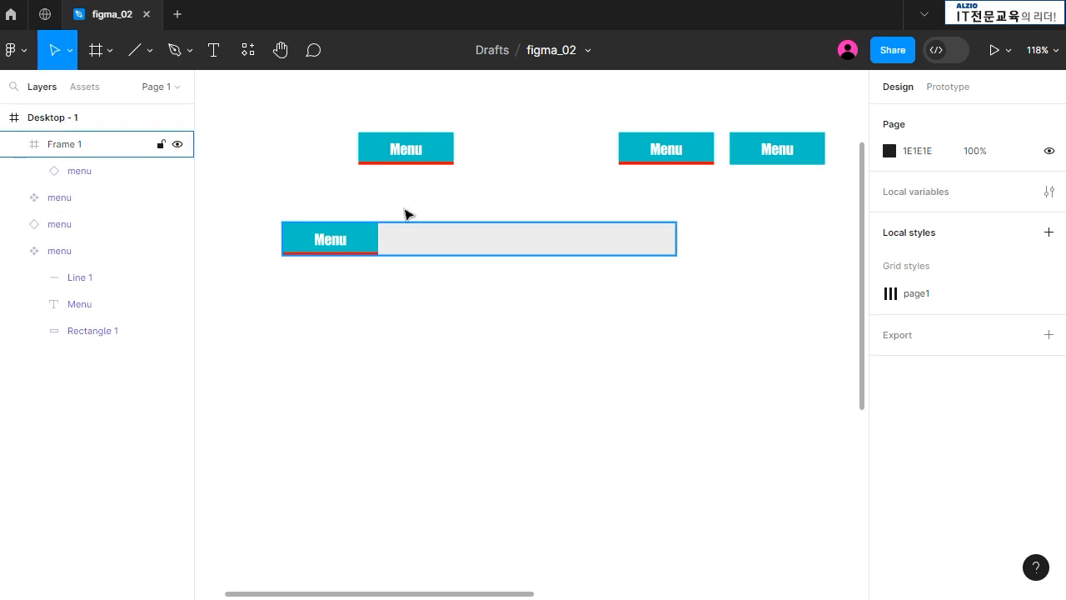
left_click(330, 252)
left_click(560, 353)
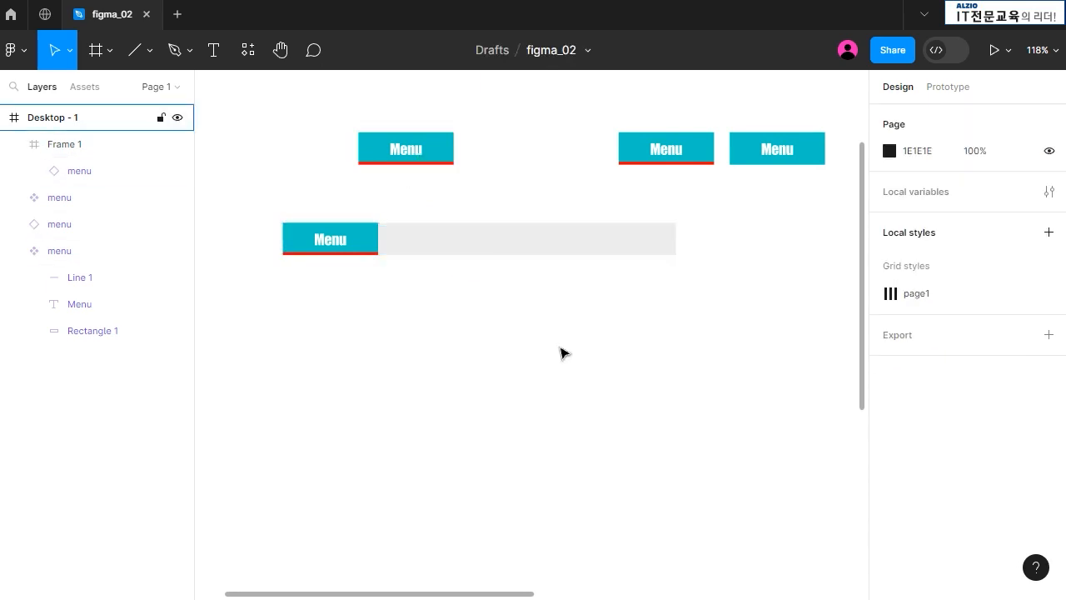
Place a copy of the plain main Menu component inside the grey frame at X 194, Y 0
left_click(781, 152)
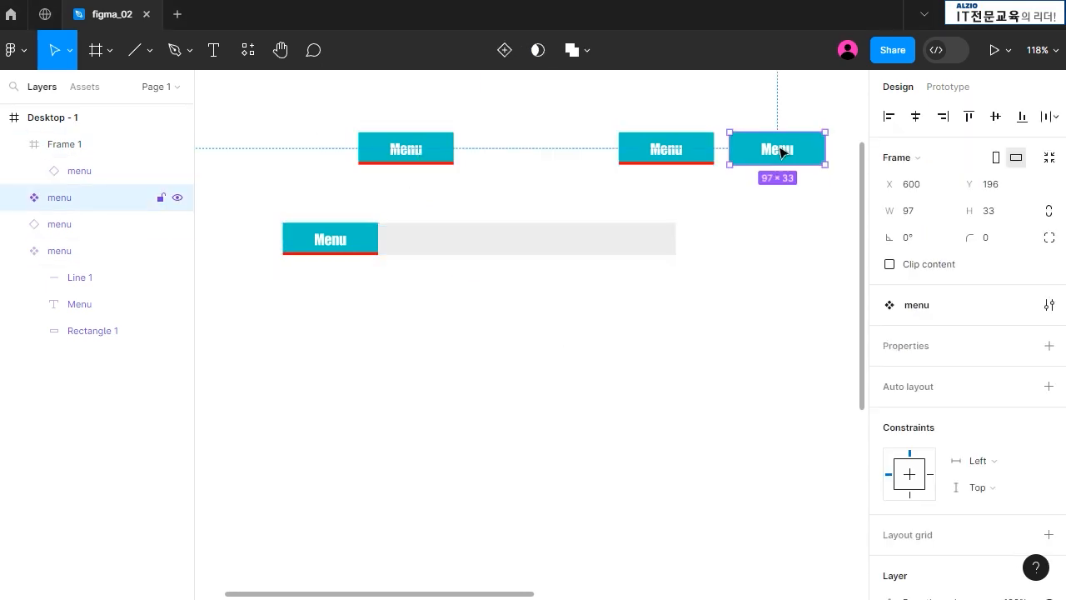
left_click_drag(783, 151, 544, 242)
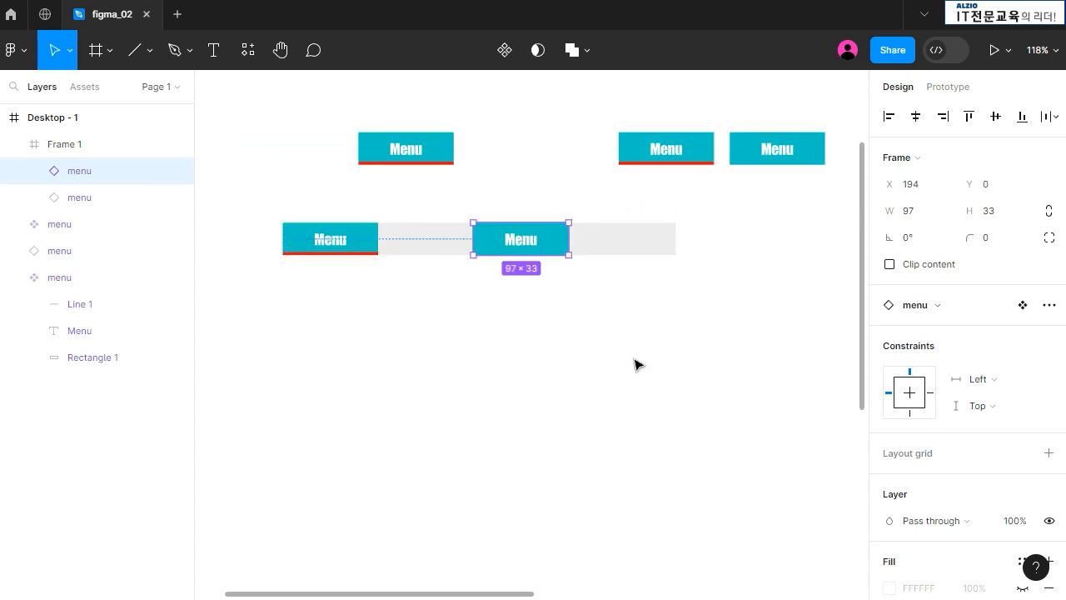
left_click(612, 247)
left_click(563, 194)
left_click(526, 239)
left_click(524, 250)
left_click(65, 147)
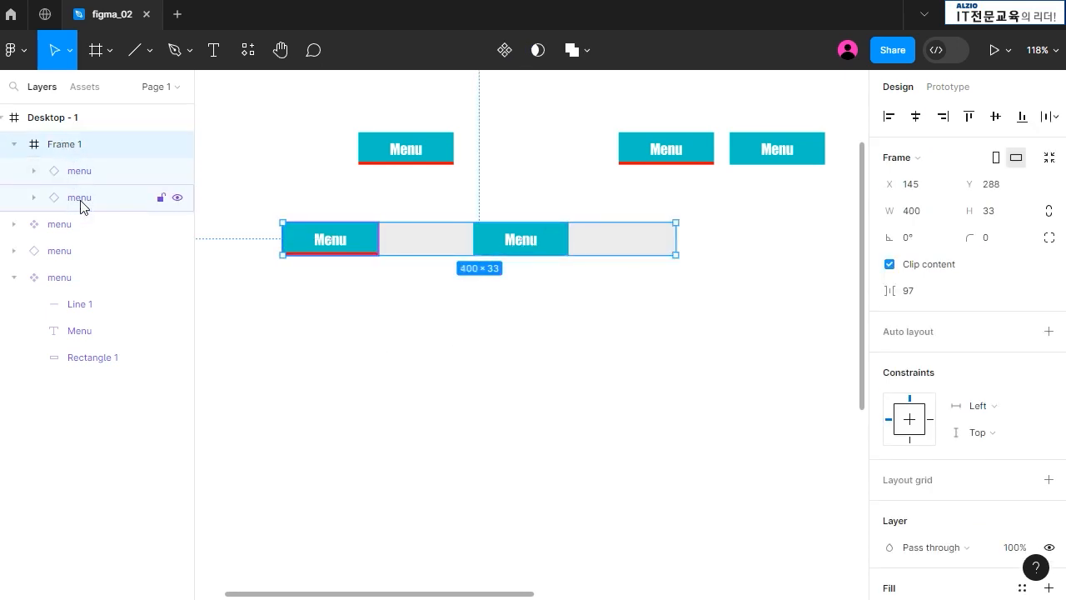
Duplicate the plain Menu instance directly beside it inside the grey frame, at X 291
left_click(551, 244)
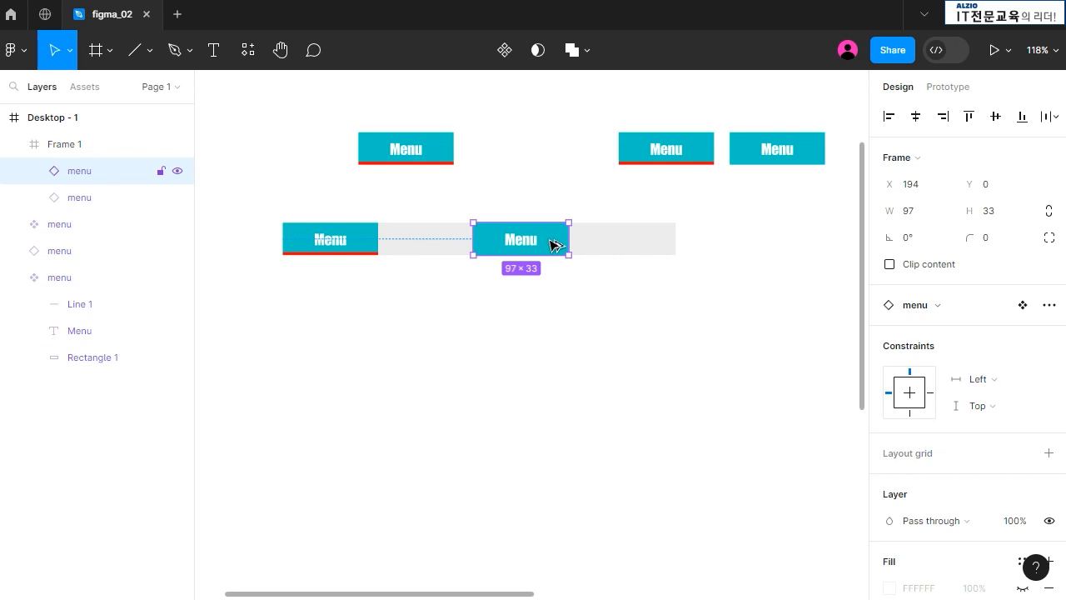
key("ctrl+d")
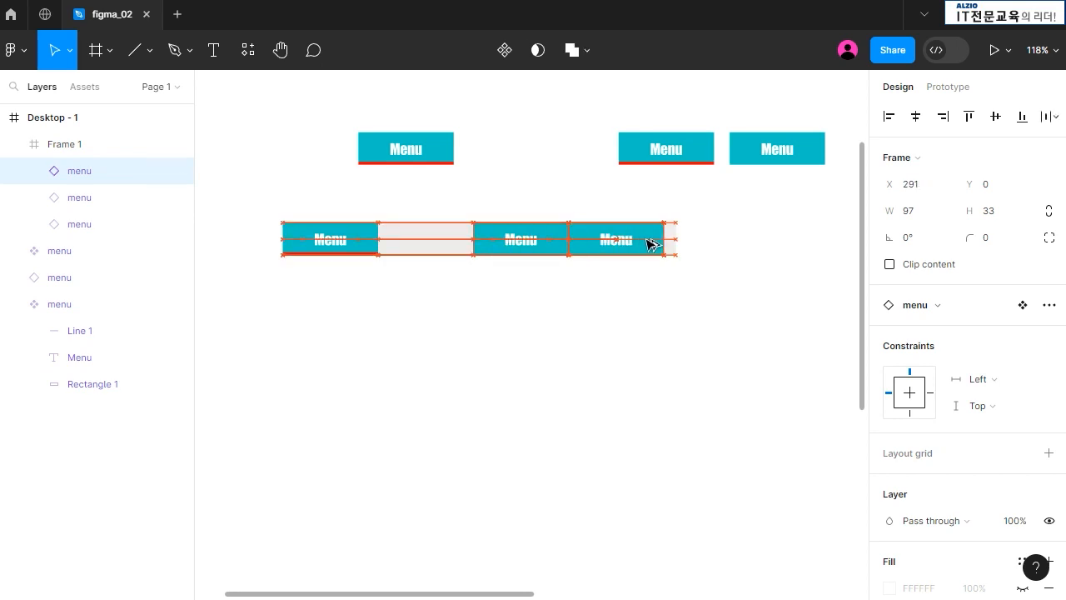
left_click(722, 255)
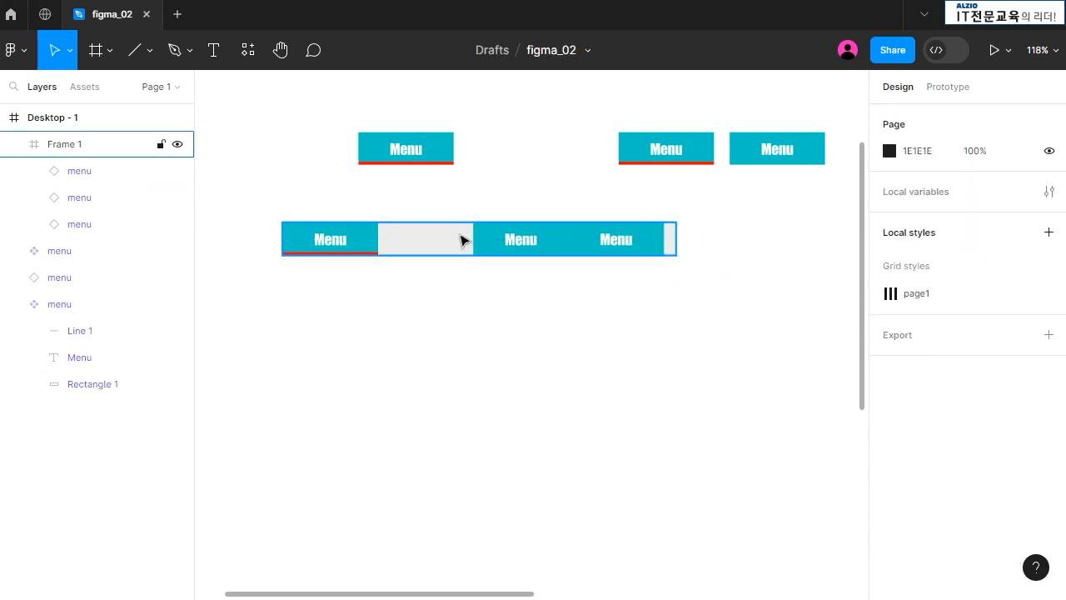
Move the two plain Menu instances flush to the grey frame's right end, at X 206 and X 303
left_click(500, 241)
left_click(518, 241)
left_click(606, 244, "shift")
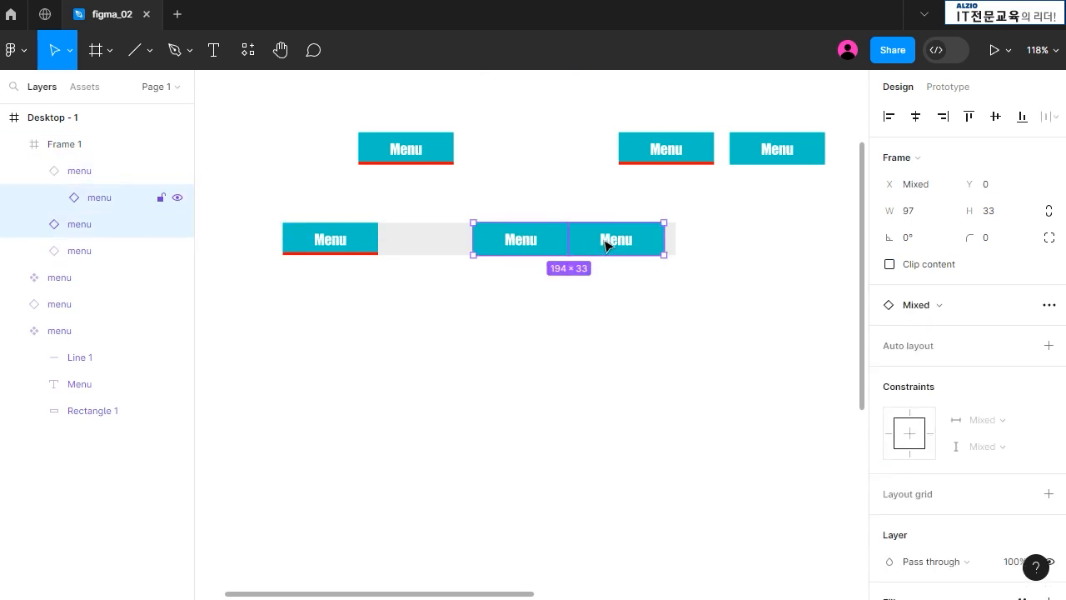
left_click_drag(552, 238, 561, 239)
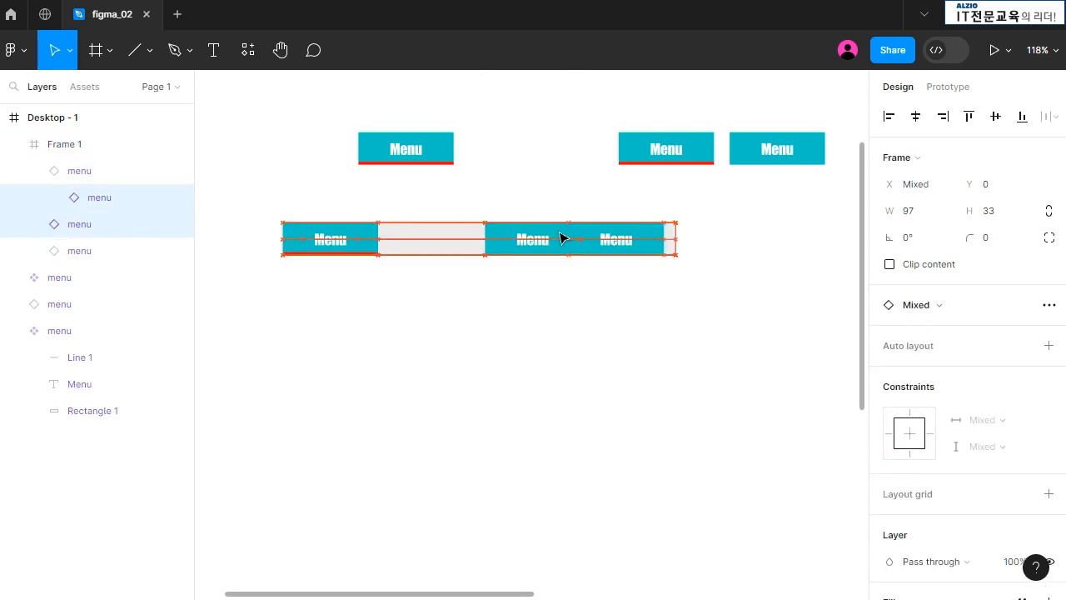
left_click_drag(638, 241, 659, 241)
left_click(674, 238)
left_click(633, 244)
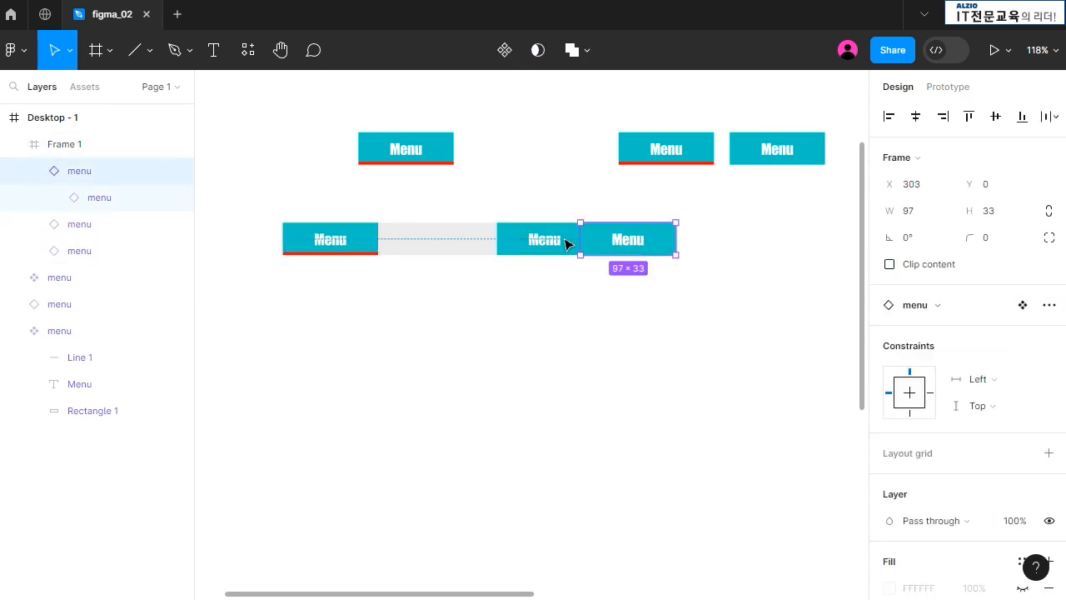
left_click(554, 241)
left_click_drag(561, 240, 556, 241)
left_click(752, 375)
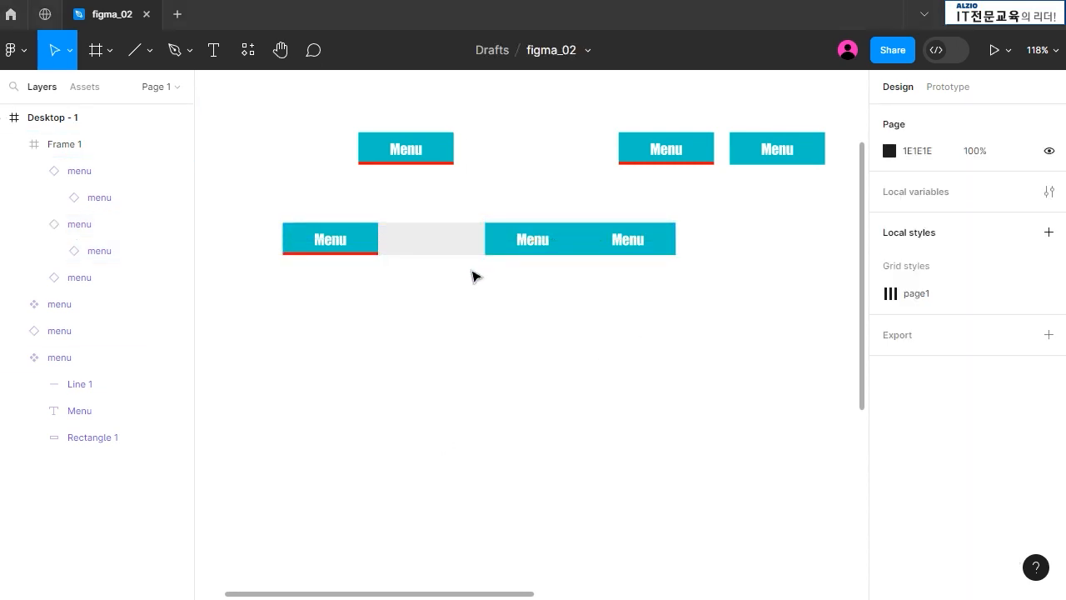
Turn the whole grey menu bar frame, Frame 1, into a component
left_click(64, 146)
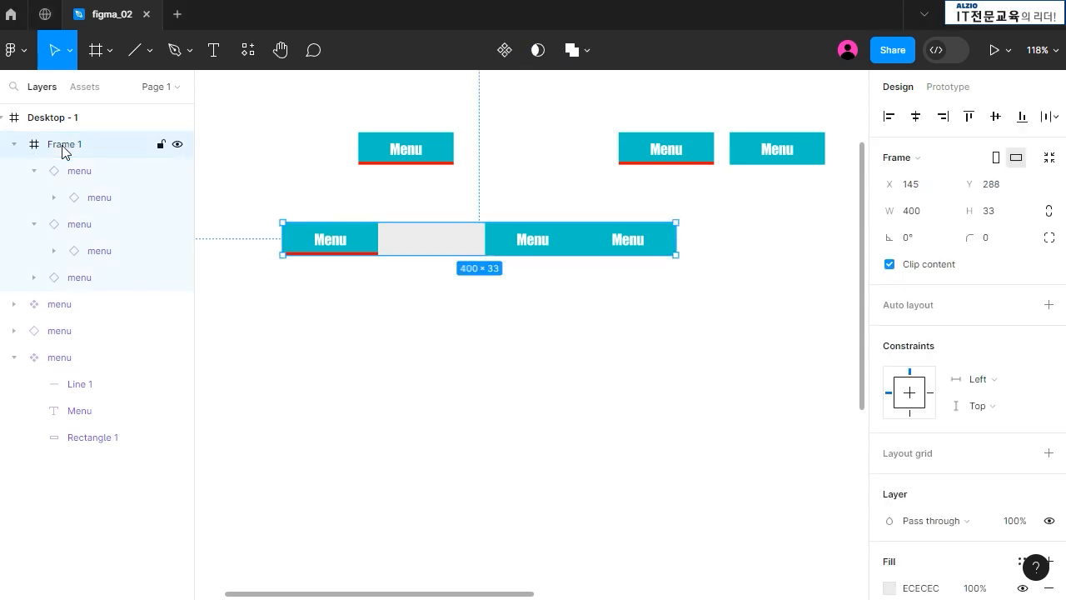
left_click(15, 146)
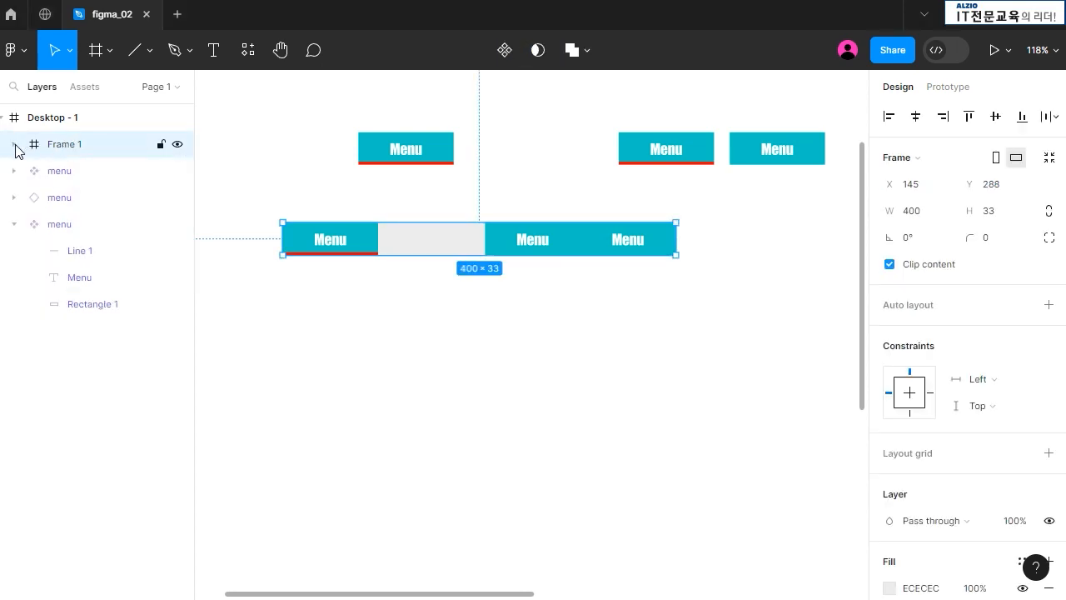
right_click(70, 147)
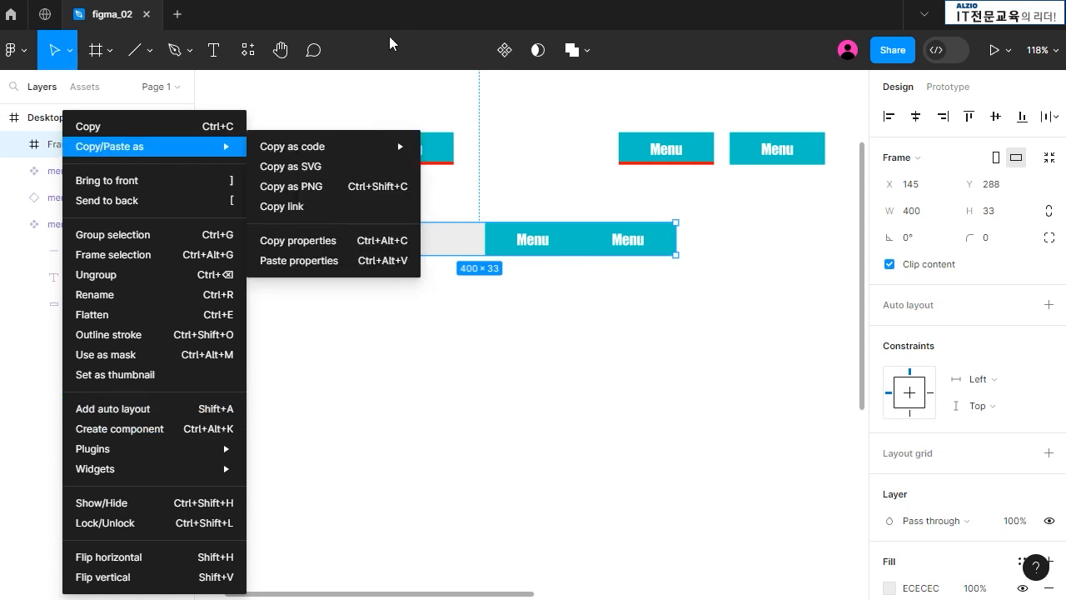
left_click(503, 50)
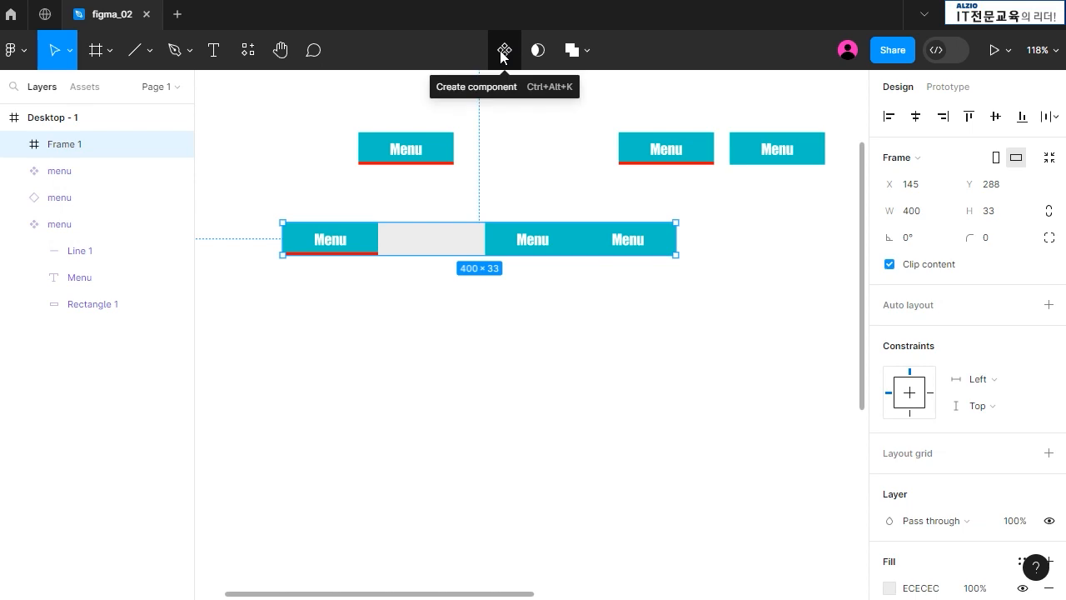
left_click(501, 52)
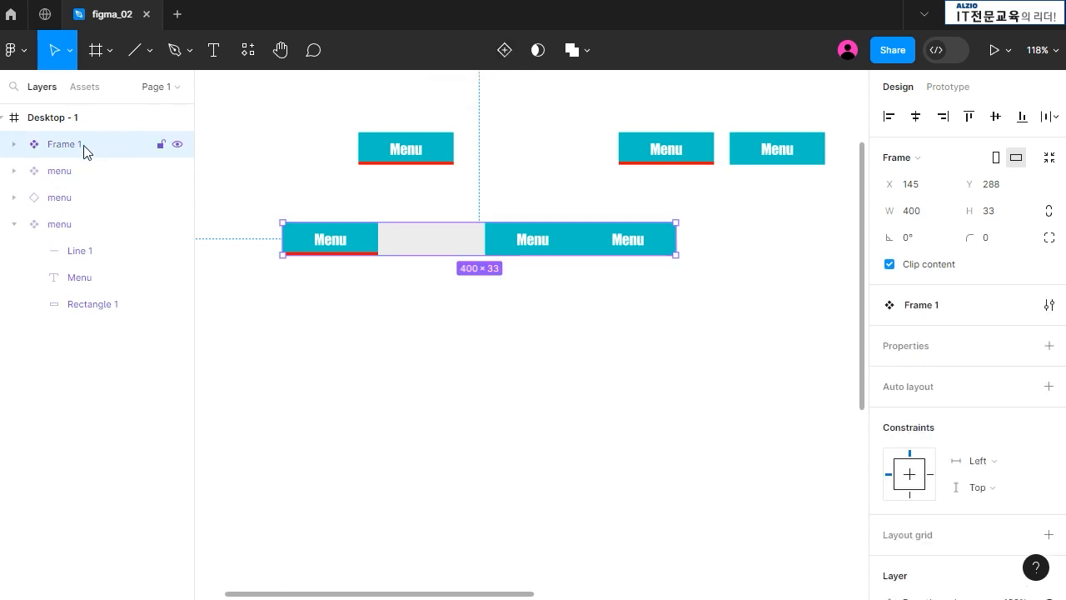
Set the horizontal and vertical constraints of the rightmost Menu instance in Frame 1 to Scale
left_click(14, 144)
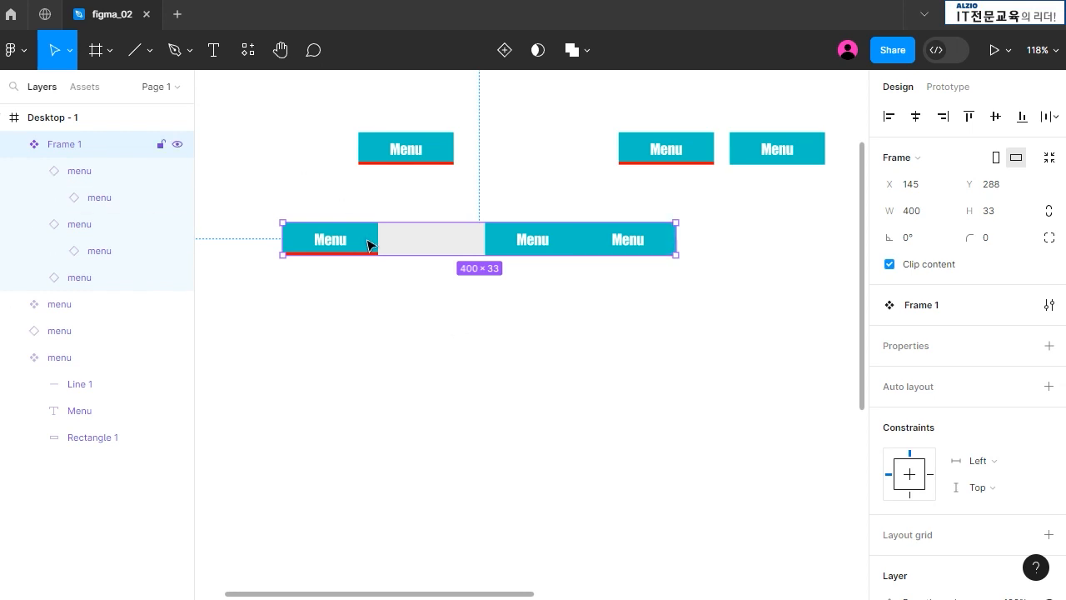
mouse_move(675, 242)
left_mouse_down()
mouse_move(802, 235)
mouse_move(336, 241)
mouse_move(797, 241)
mouse_move(676, 241)
left_mouse_up()
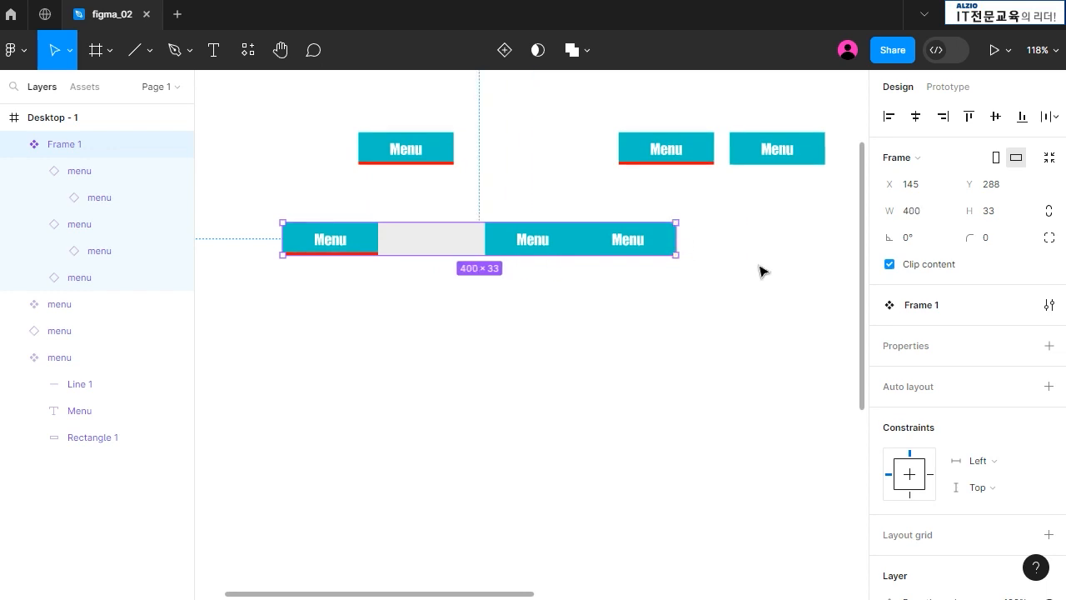
left_click(94, 173)
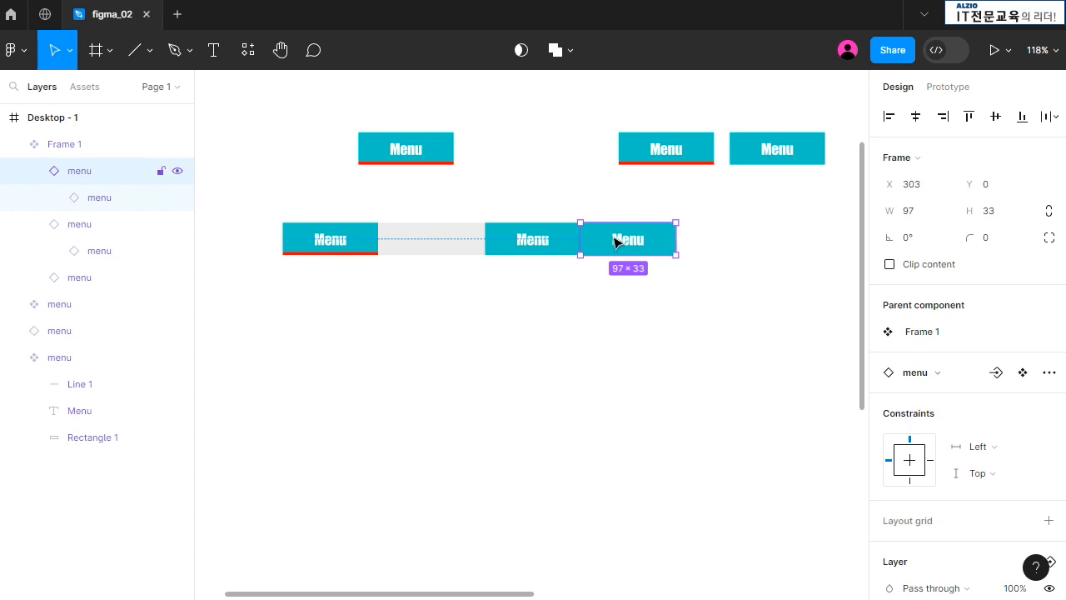
left_click(994, 449)
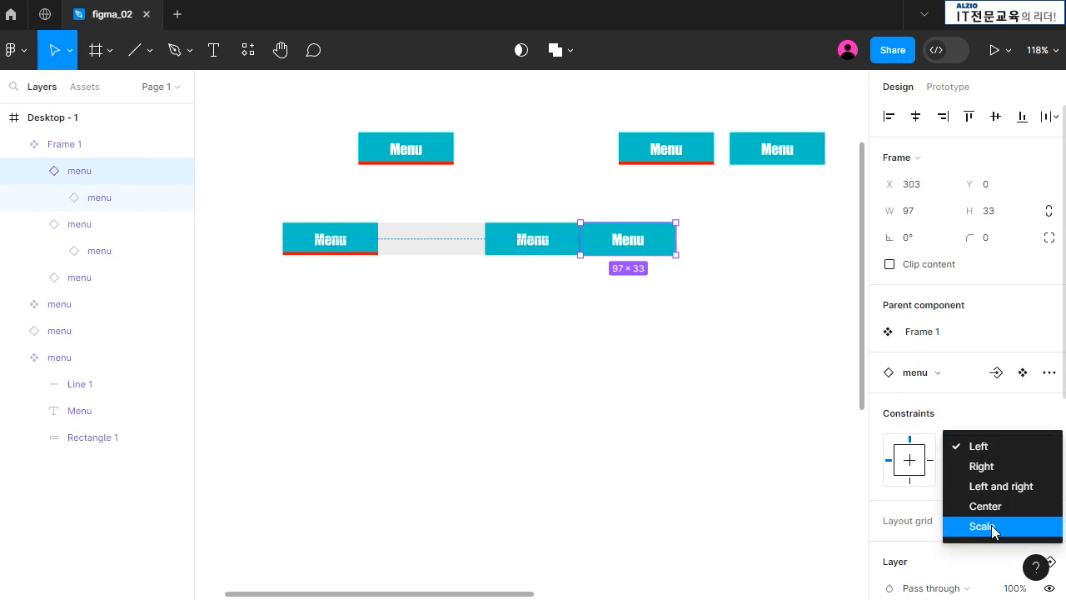
left_click(992, 525)
left_click(999, 475)
left_click(984, 553)
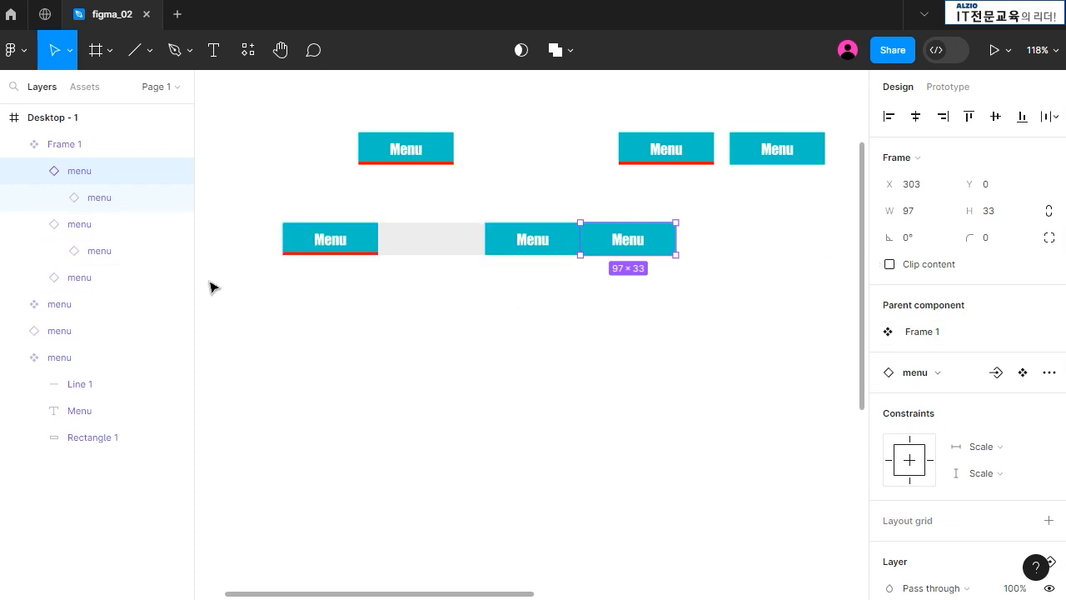
Set both constraints of the middle plain Menu instance in Frame 1 to Scale
left_click(81, 229)
left_click(996, 449)
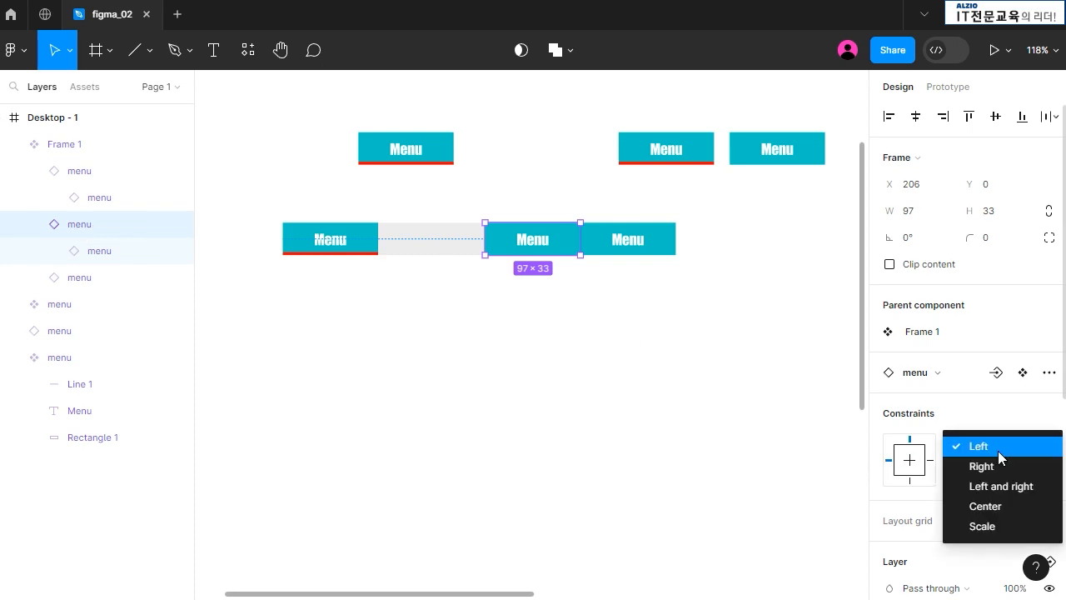
left_click(998, 526)
left_click(994, 474)
left_click(999, 554)
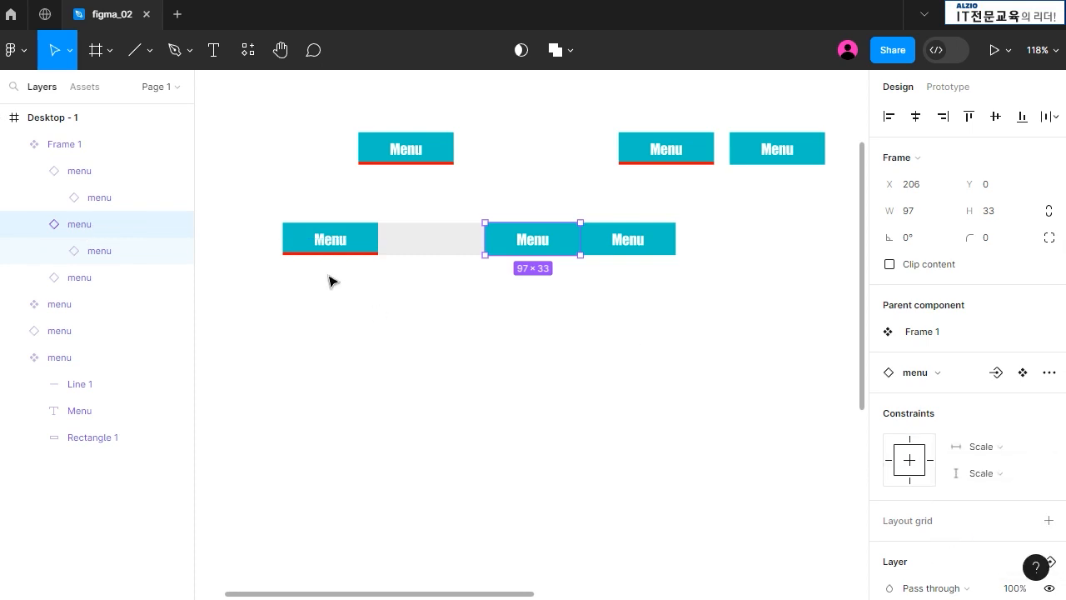
Set both constraints of the red-lined Menu instance at Frame 1's left end to Scale
left_click(354, 246)
left_click(998, 445)
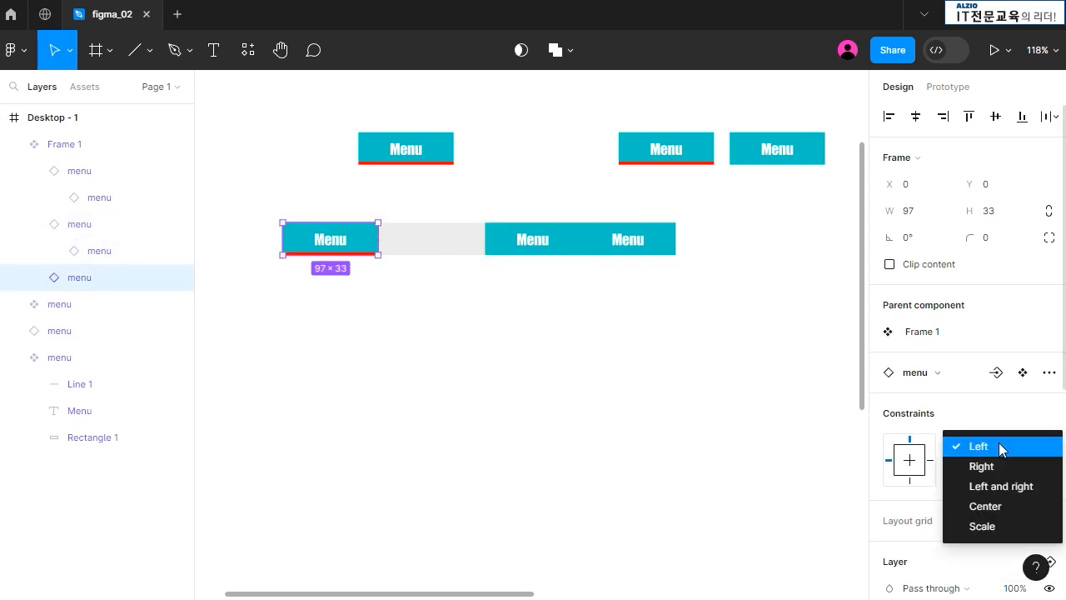
left_click(1008, 524)
left_click(1000, 477)
left_click(1002, 549)
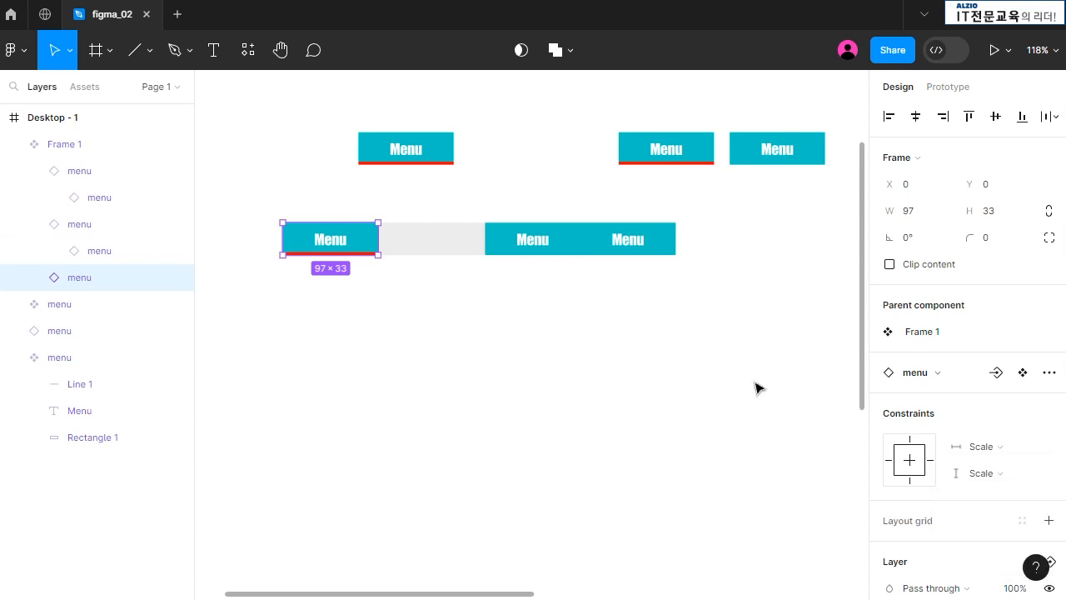
Stretch the menu bar component to a height of about 41 and place two instances of it below
left_click(439, 242)
mouse_move(674, 239)
left_mouse_down()
mouse_move(811, 241)
mouse_move(614, 240)
mouse_move(775, 241)
mouse_move(676, 241)
left_mouse_up()
mouse_move(487, 219)
left_mouse_down()
mouse_move(503, 157)
mouse_move(505, 221)
left_mouse_up()
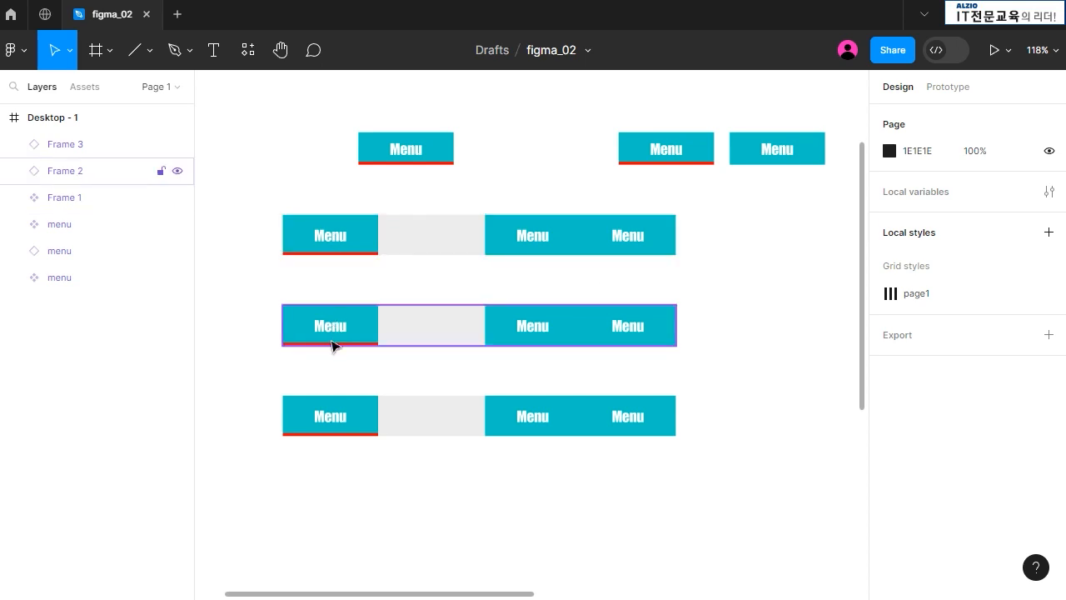
Swap the middle button of the second menu bar for the red-lined menu component
left_click(516, 239)
left_click(518, 342)
left_click(519, 343)
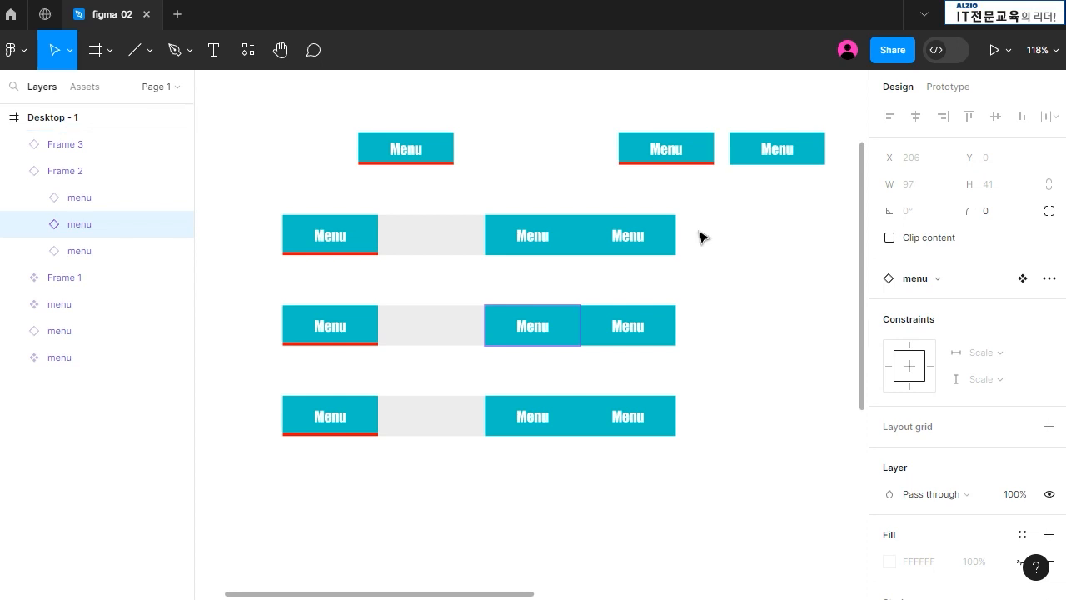
left_click(940, 278)
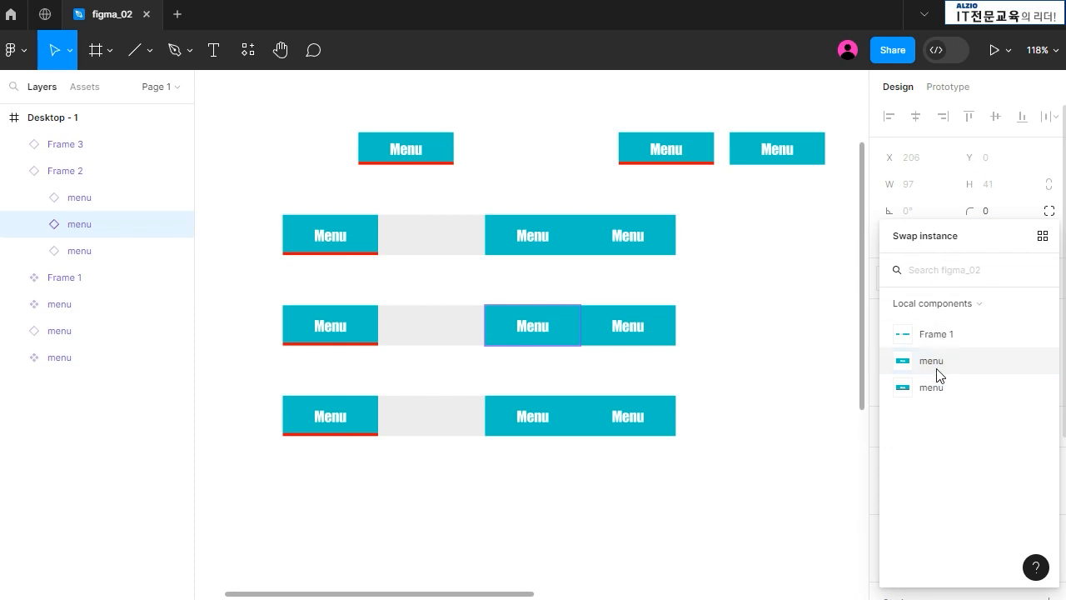
left_click(937, 389)
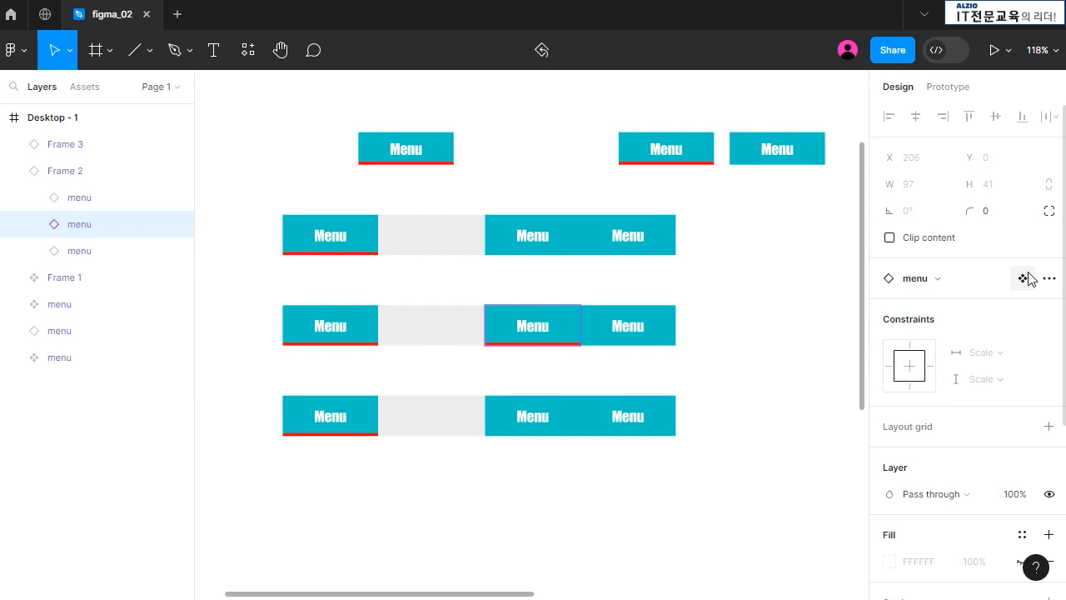
Swap the left button of the second menu bar for the plain menu component
left_click(344, 335)
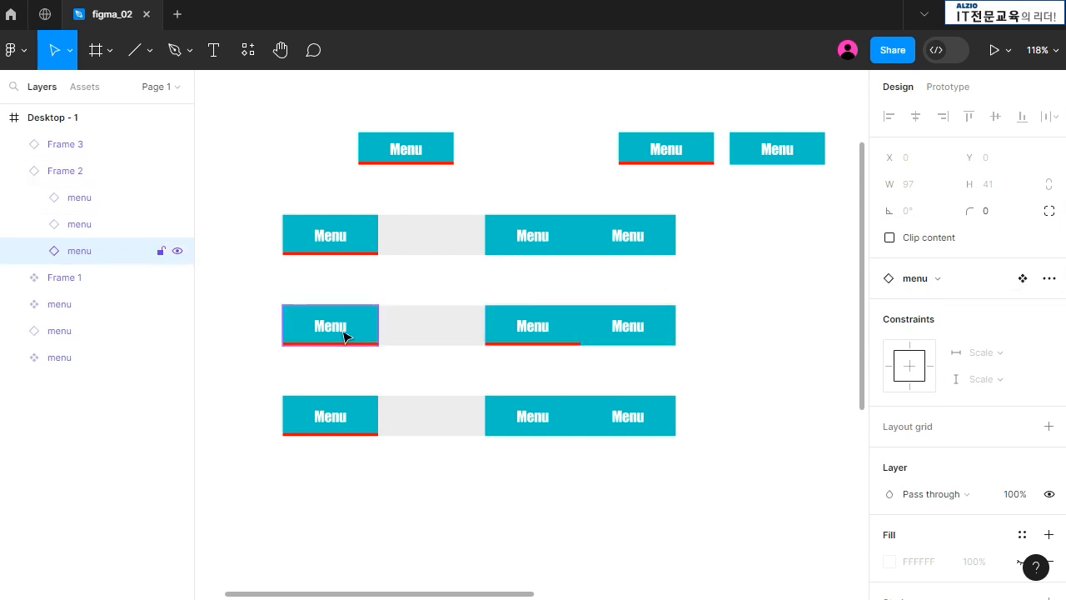
left_click(1002, 281)
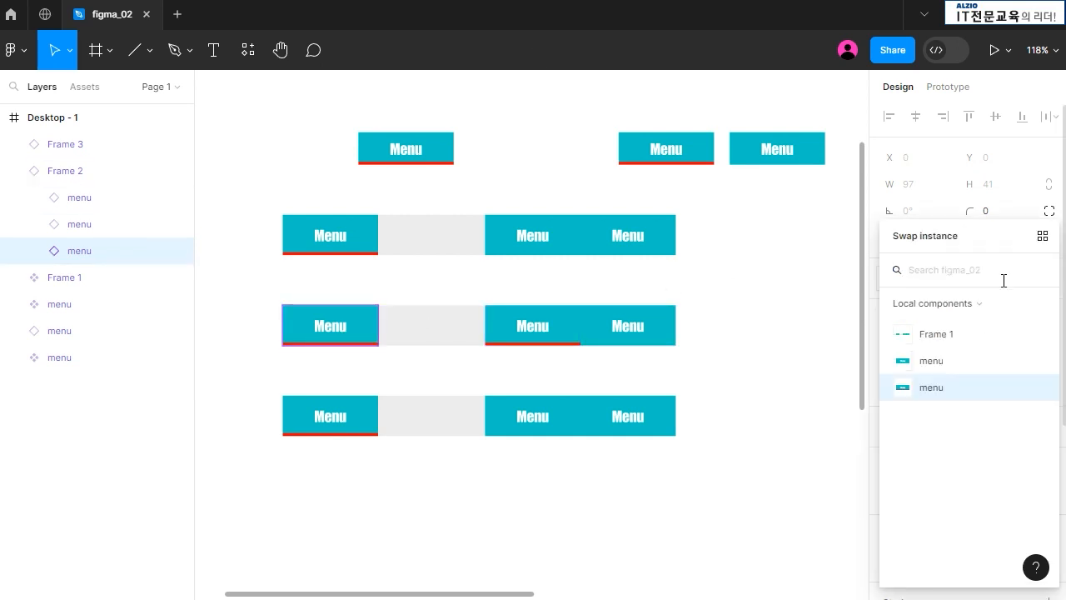
left_click(945, 372)
left_click(745, 374)
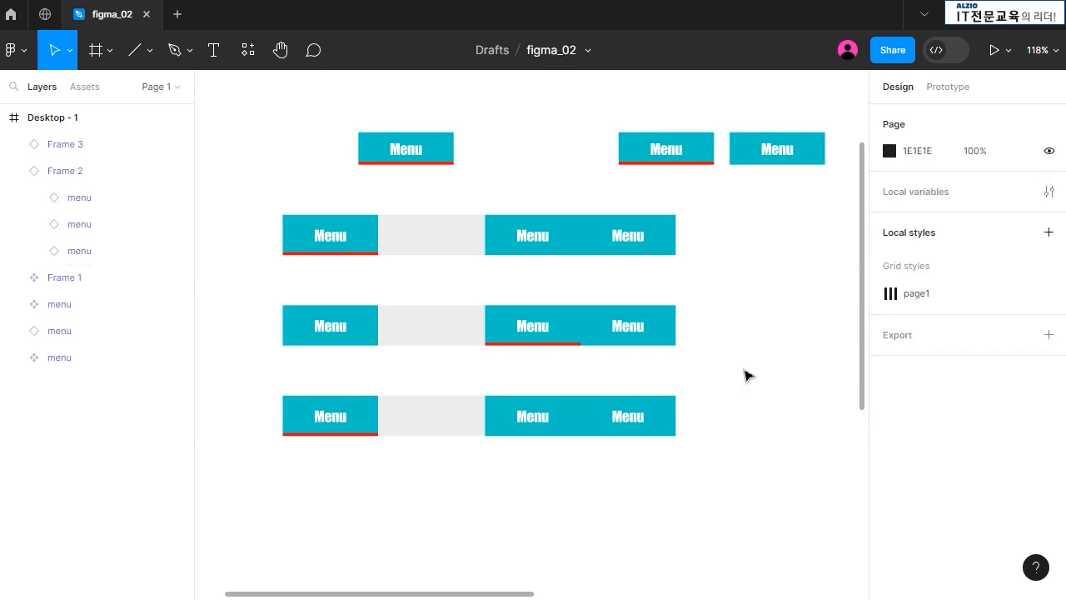
Swap the right button of the third menu bar for the red-lined menu component
left_click(638, 414)
left_click(612, 420)
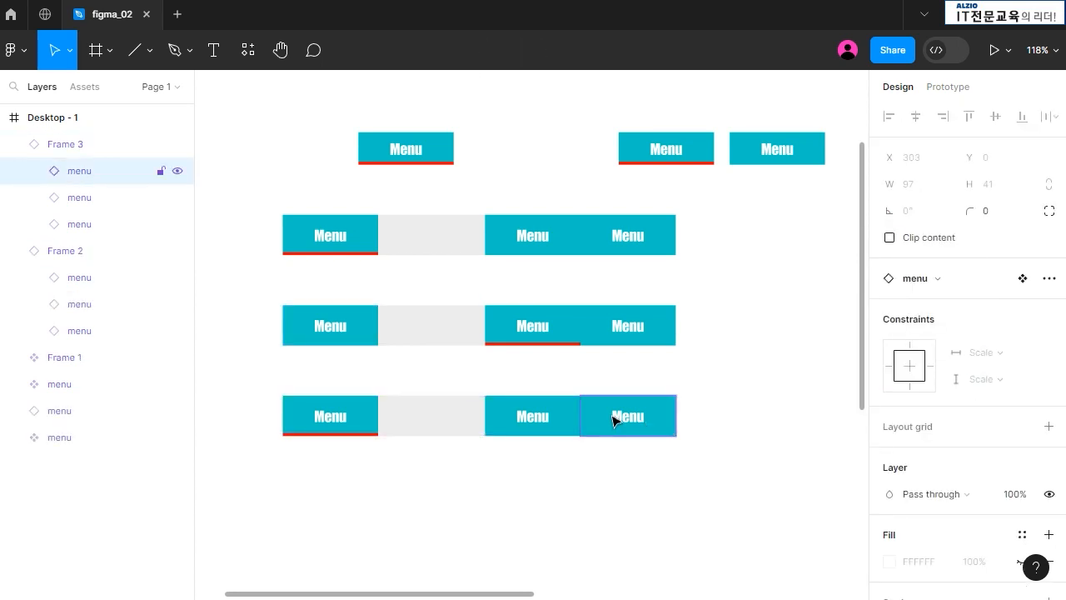
left_click(952, 280)
left_click(945, 387)
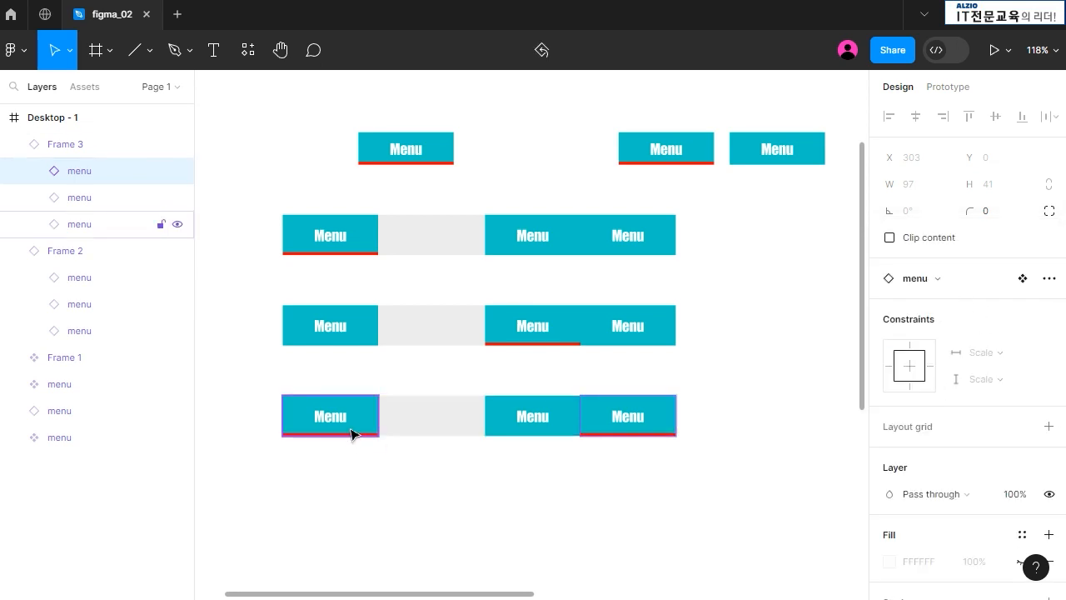
Swap the left button of the third menu bar for the plain menu component
left_click(351, 432)
left_click(971, 285)
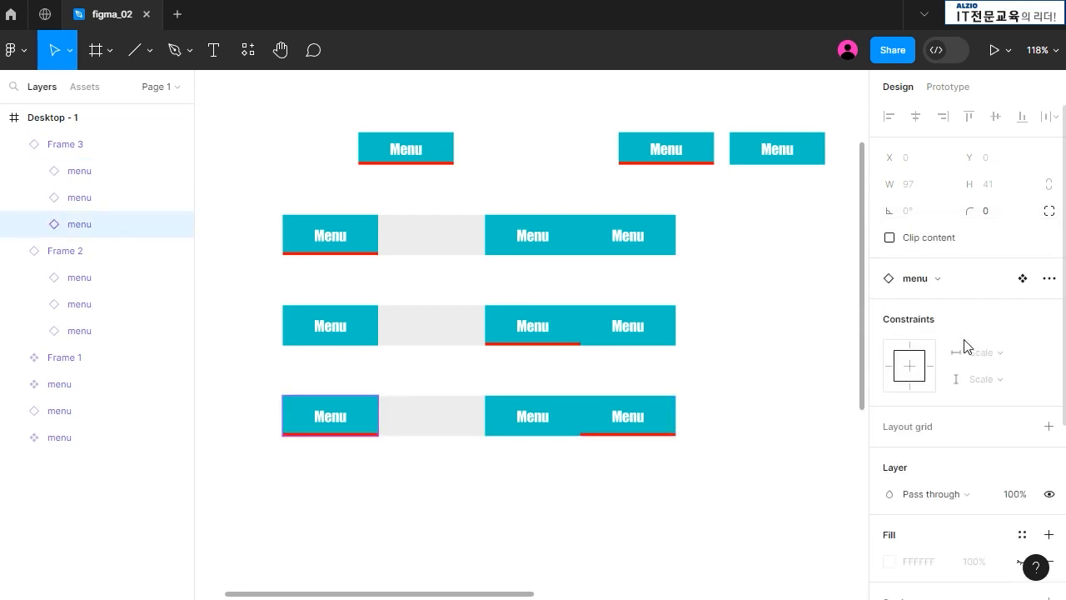
left_click(967, 342)
left_click(975, 285)
left_click(955, 362)
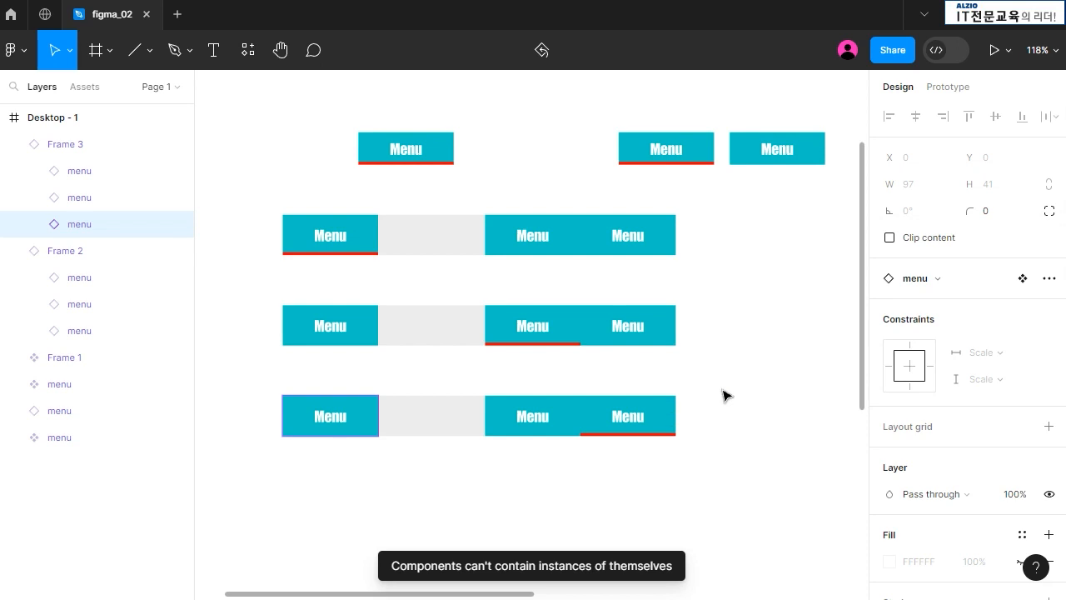
Move the second and third menu bars up so all three bars stack closely with small even gaps
left_click(721, 395)
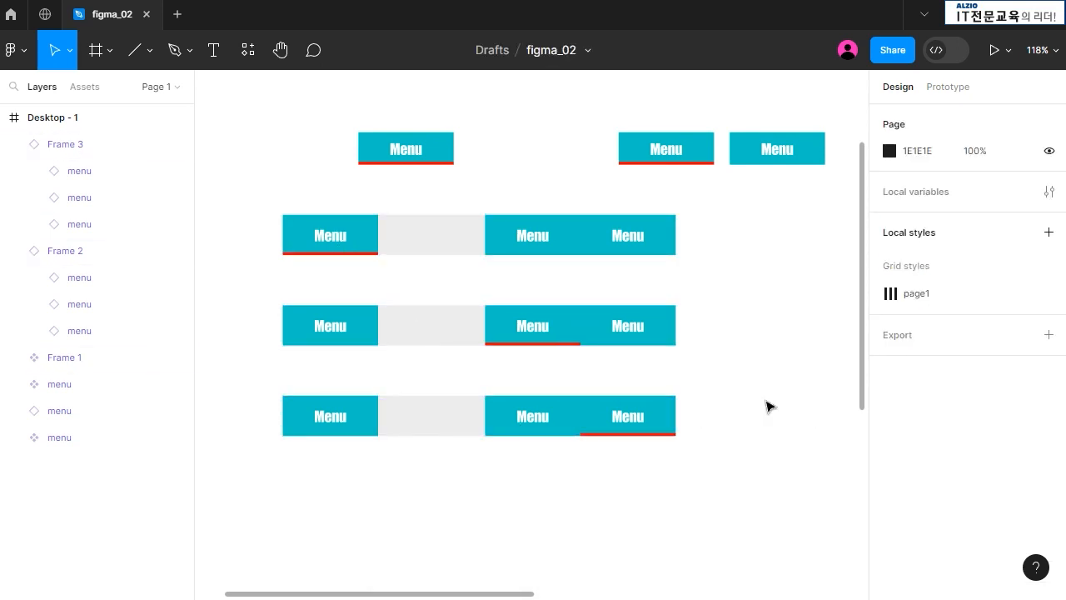
left_click(350, 439)
left_click_drag(464, 428, 464, 400)
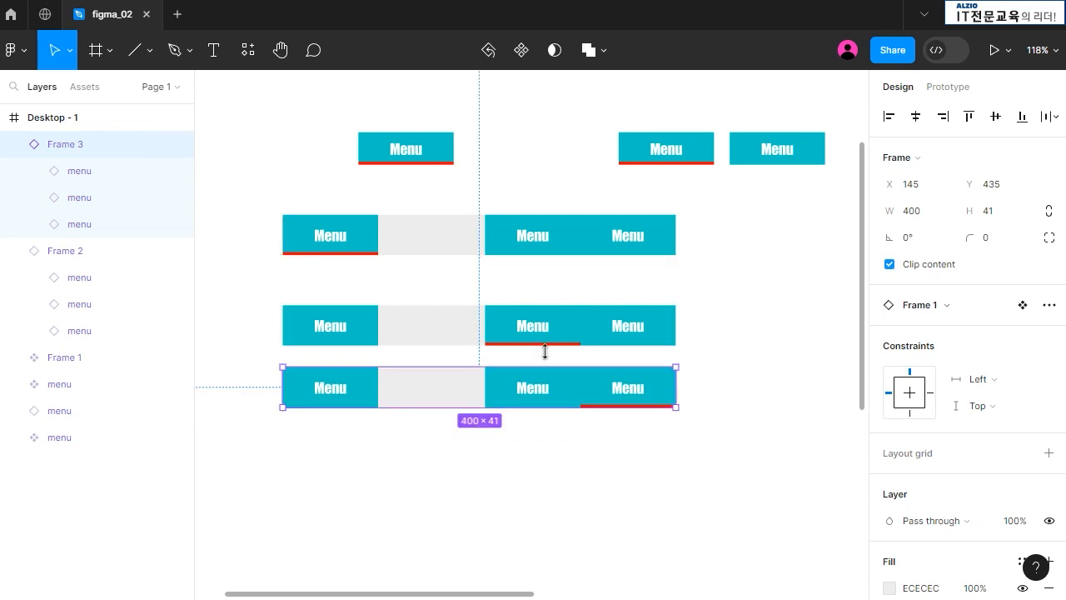
left_click_drag(600, 343, 602, 306)
left_click_drag(583, 385, 586, 342)
left_click(766, 342)
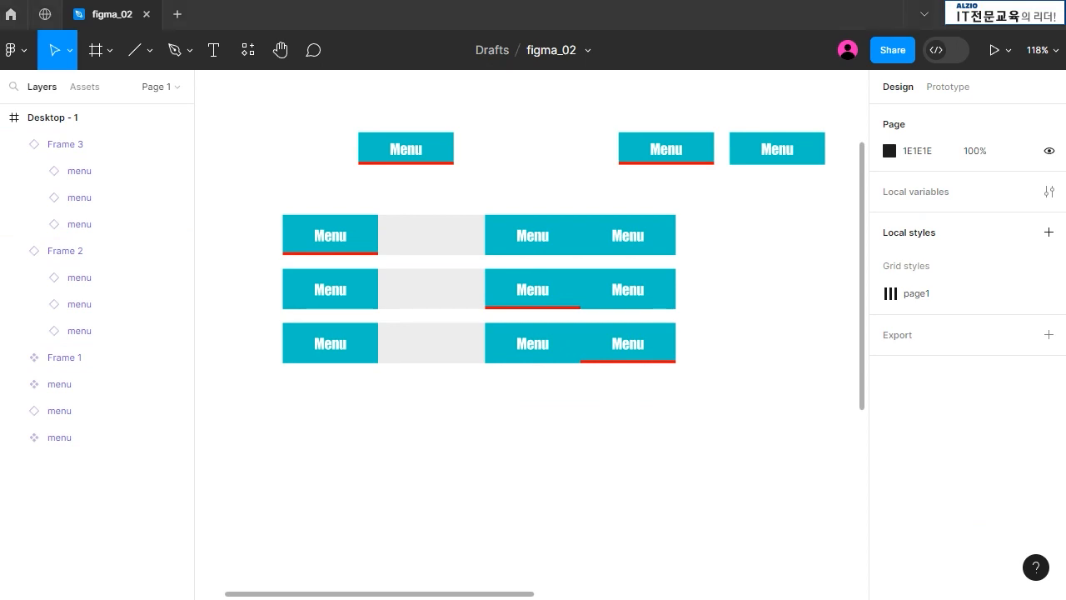
left_click(316, 226)
left_click(352, 248)
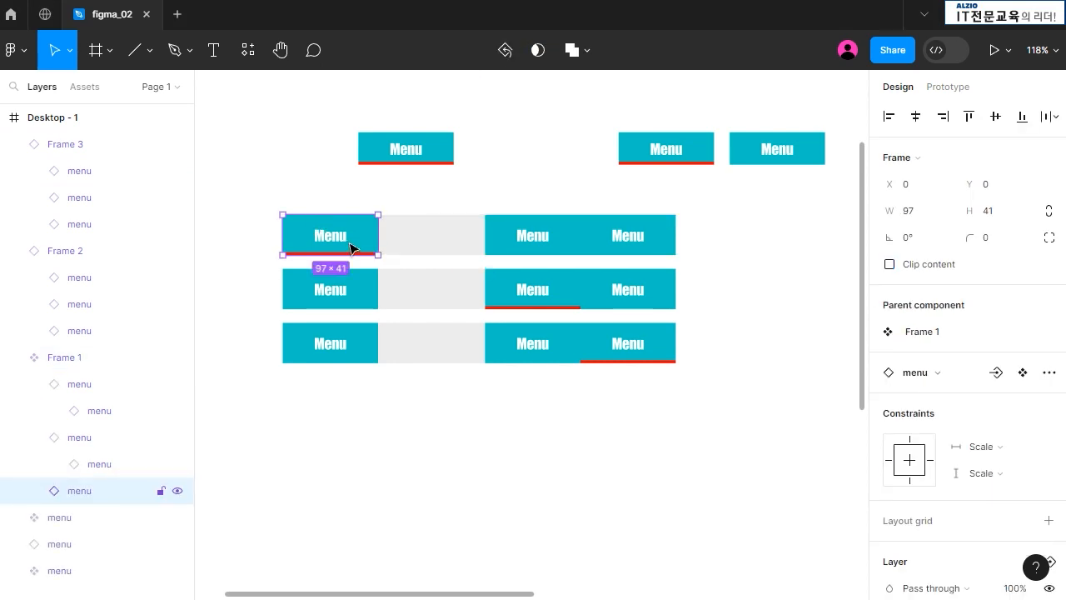
left_click(537, 239)
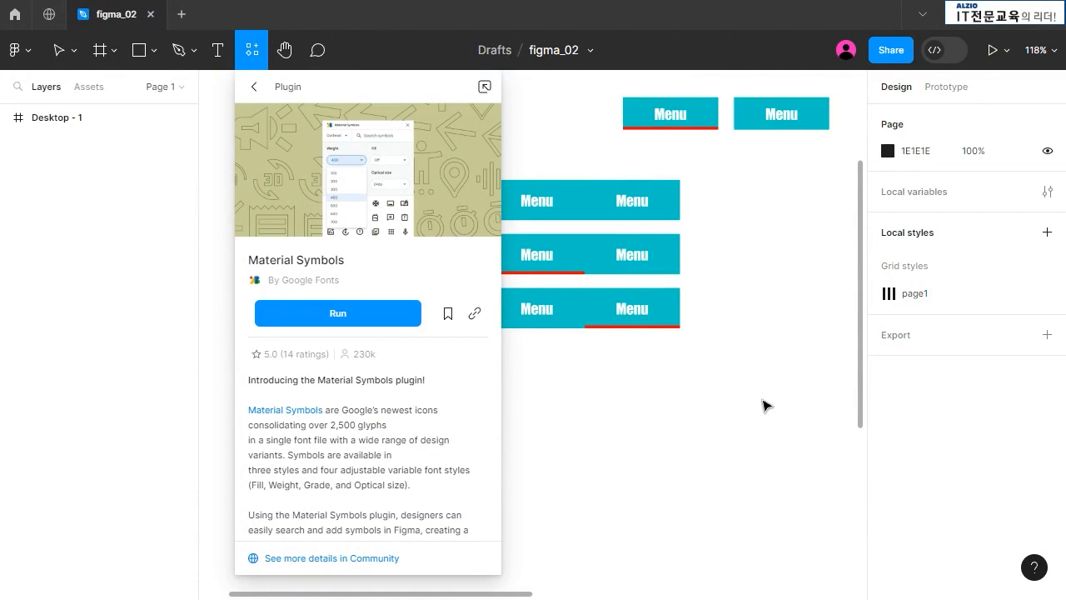
Run the Material Symbols plugin from Google Fonts and move its window away from the menu bars' left part
left_click(146, 218)
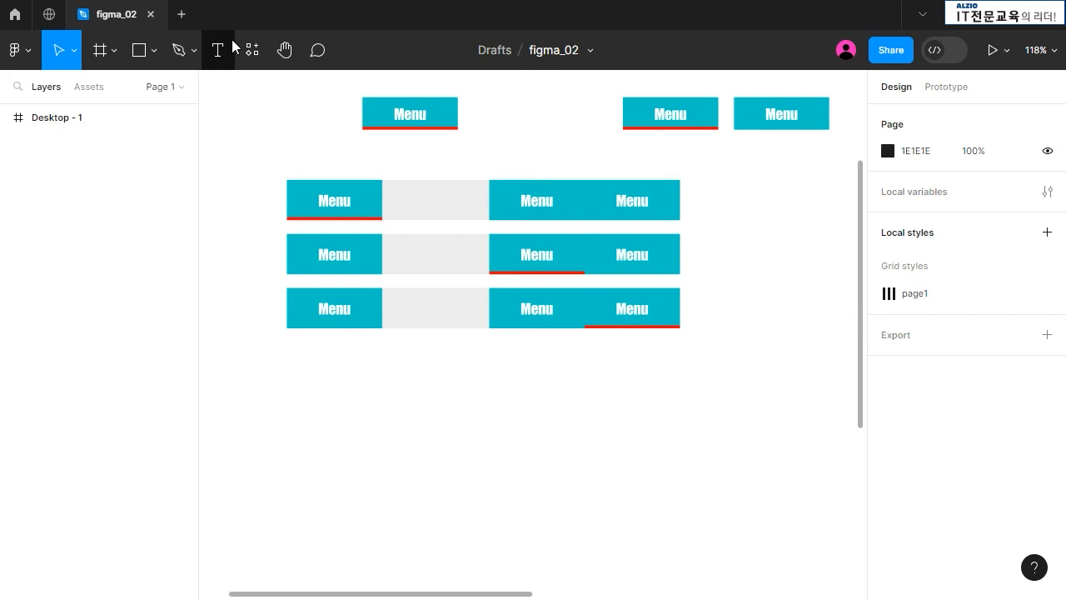
left_click(251, 50)
left_click(269, 90)
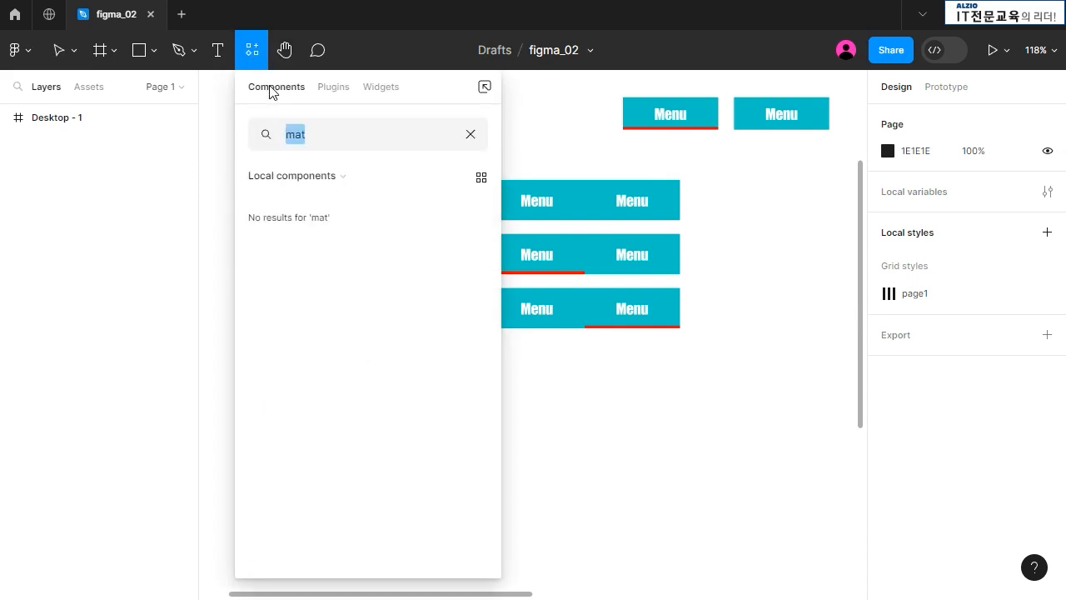
left_click(332, 89)
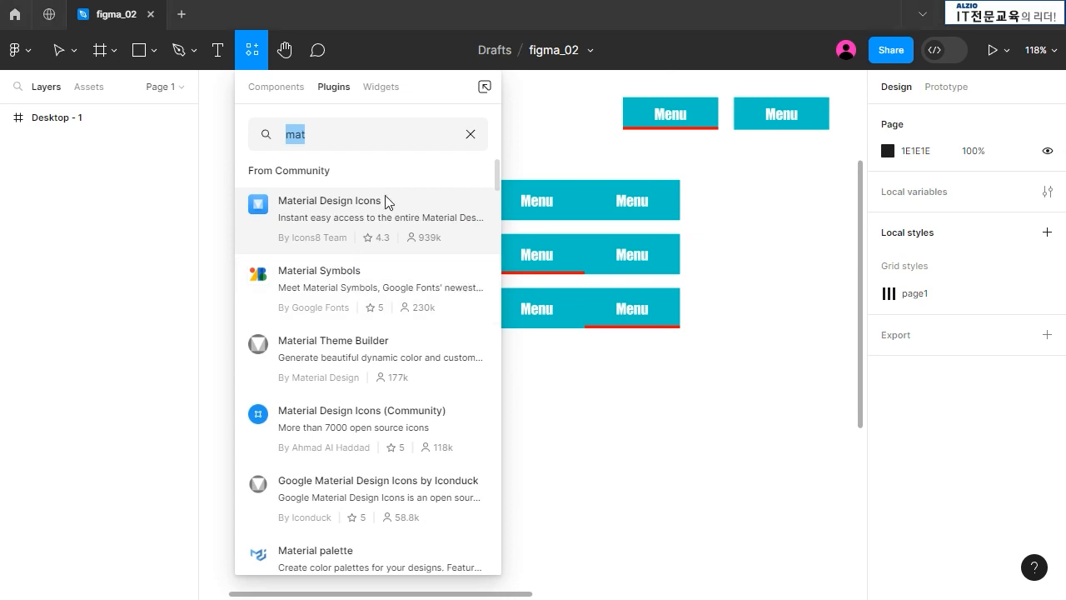
left_click(267, 292)
left_click(350, 314)
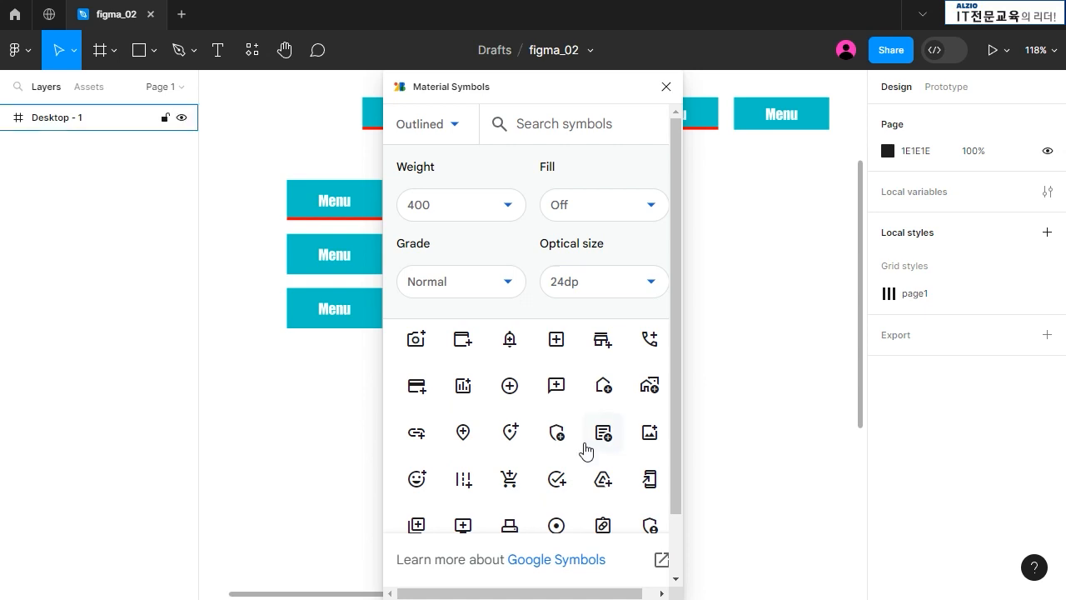
left_click_drag(560, 95, 788, 106)
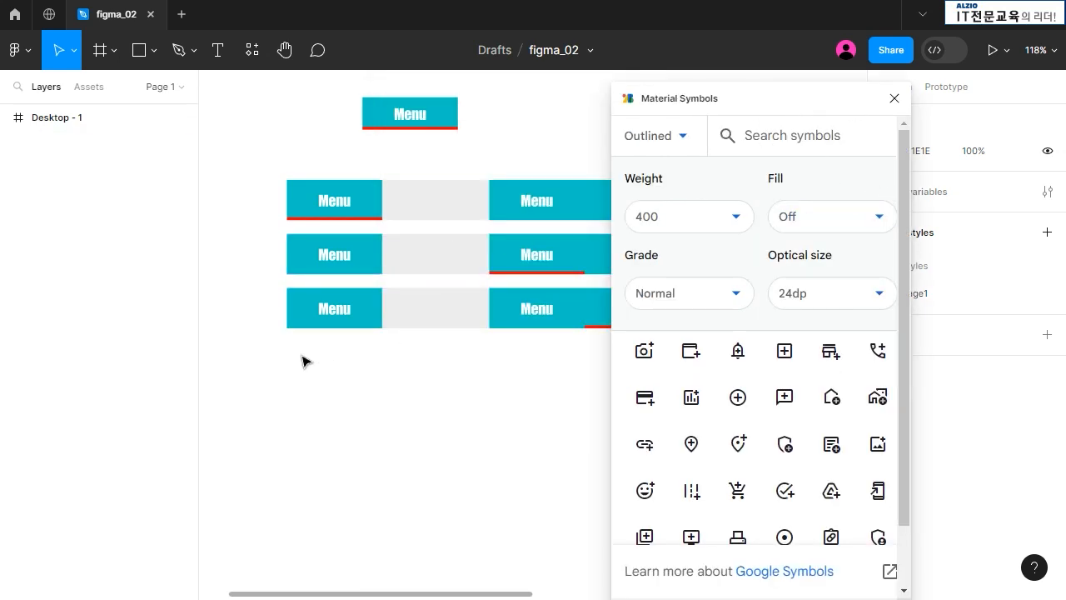
left_click_drag(823, 112, 848, 107)
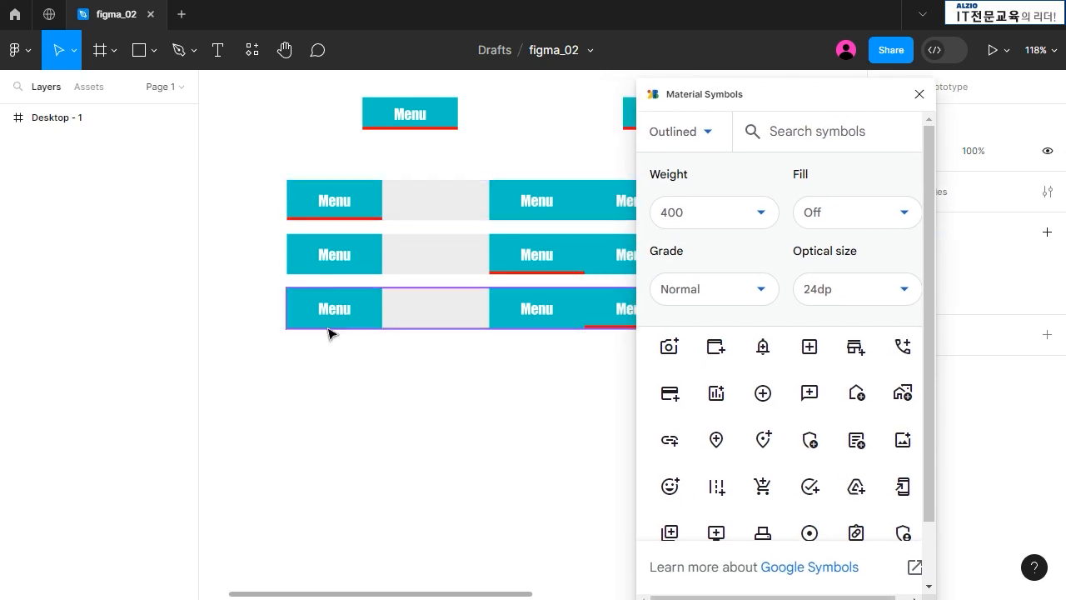
Draw a frame about 77 × 28 below the left button of the third menu bar
left_click(5, 118)
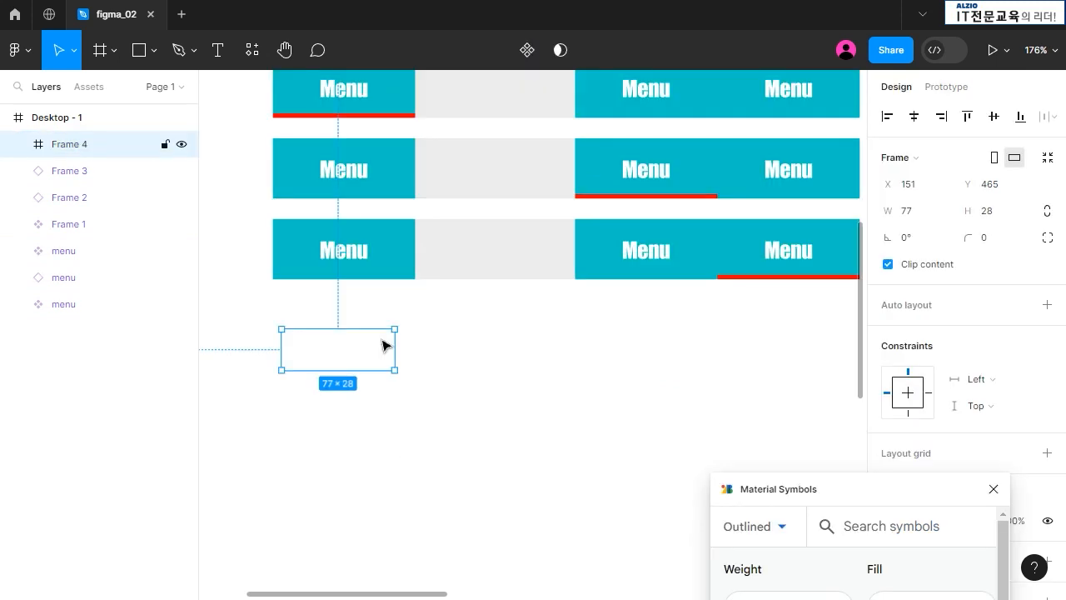
key("f")
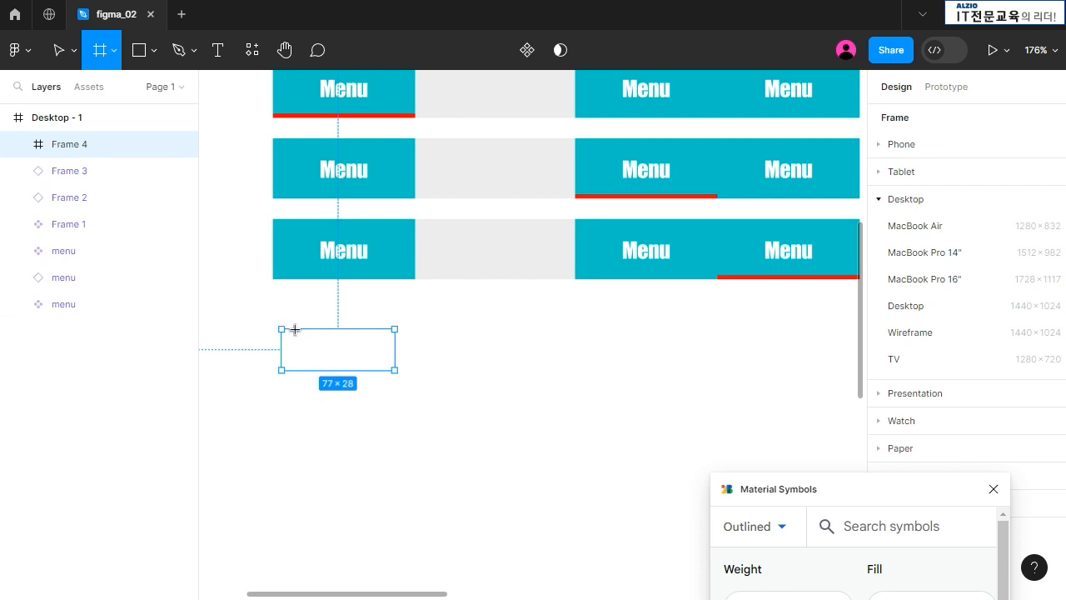
left_click(144, 51)
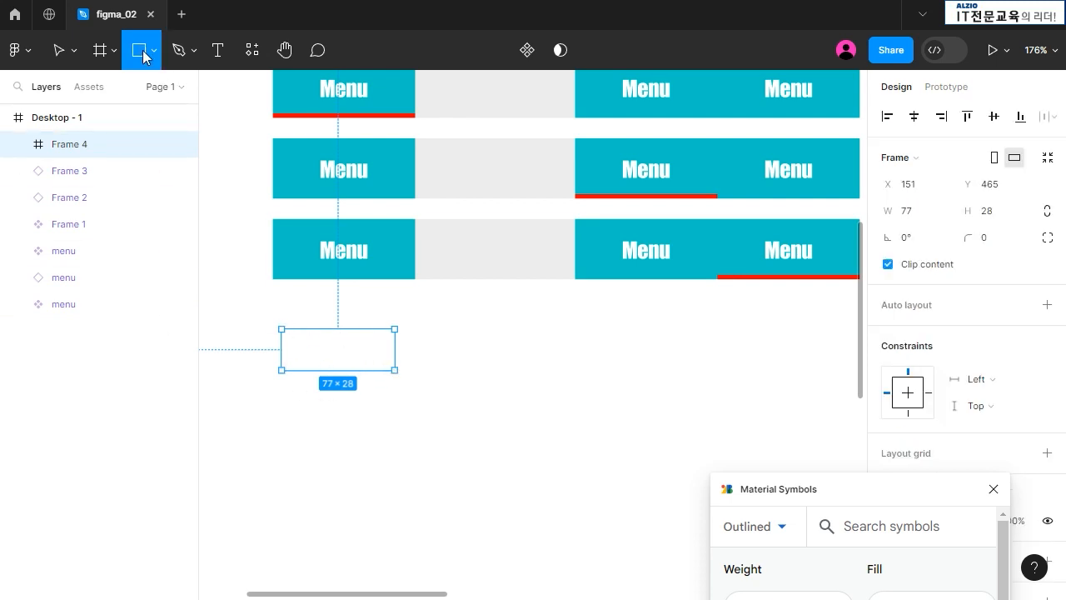
left_click(103, 60)
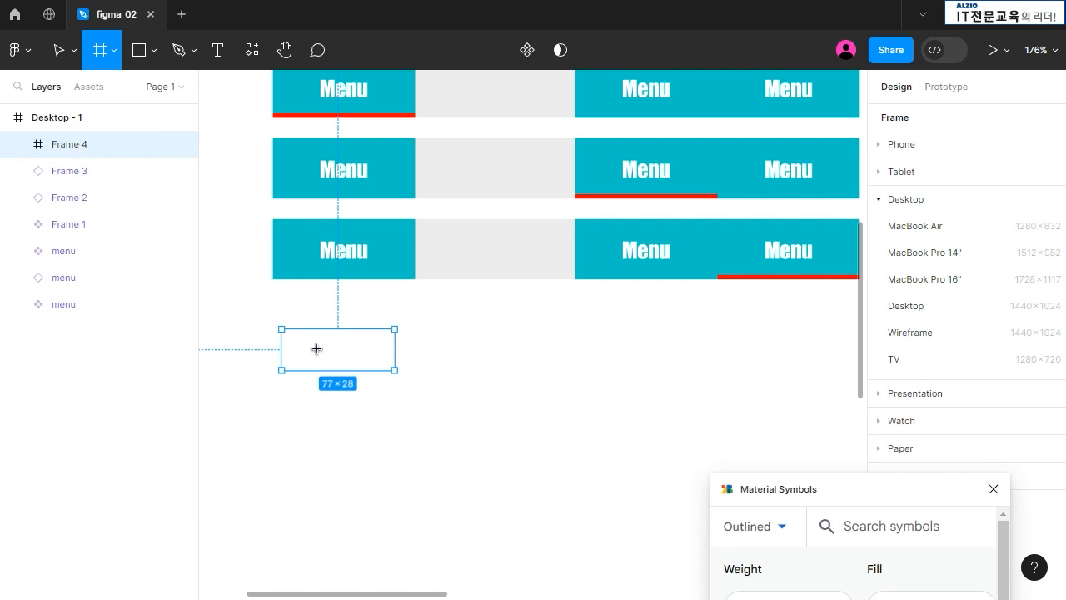
left_click(67, 57)
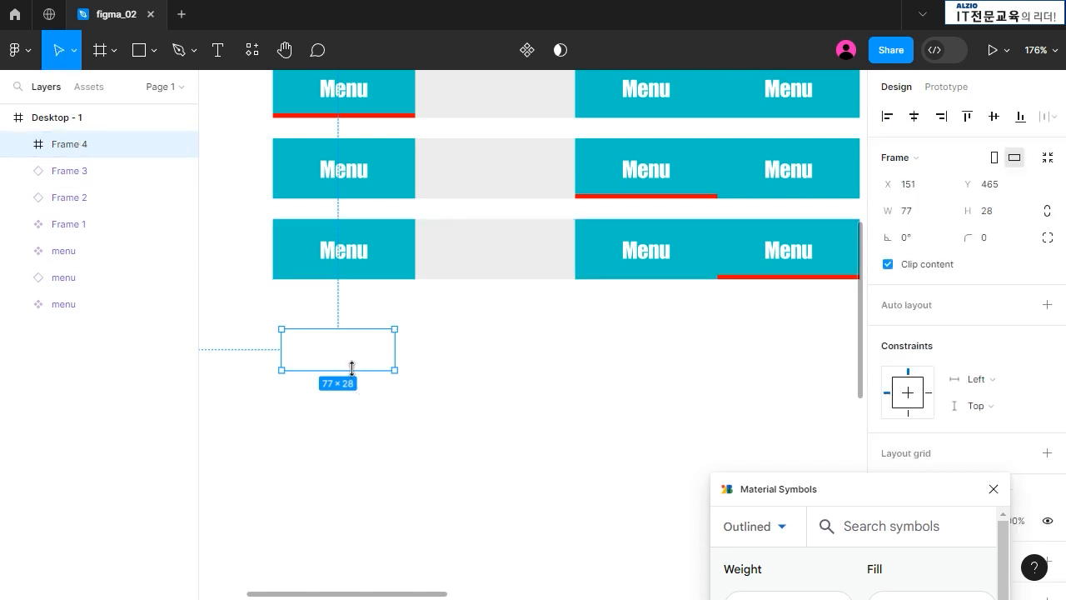
Make the new frame a 100 × 30 pill with fill FF3FC9 and corner radius 15
left_click(988, 241)
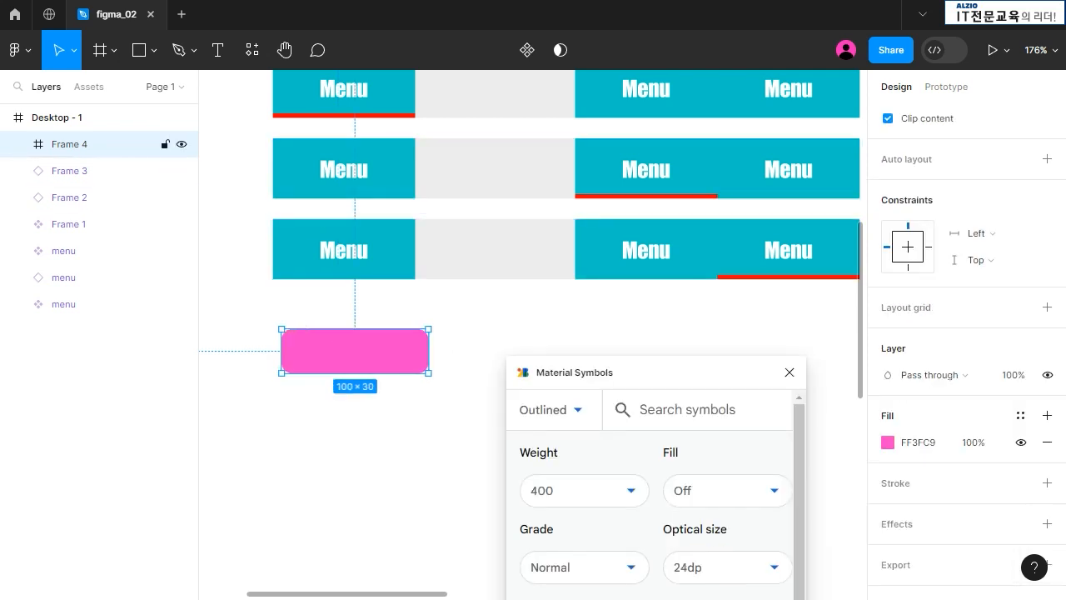
scroll(917, 383, "up", 3)
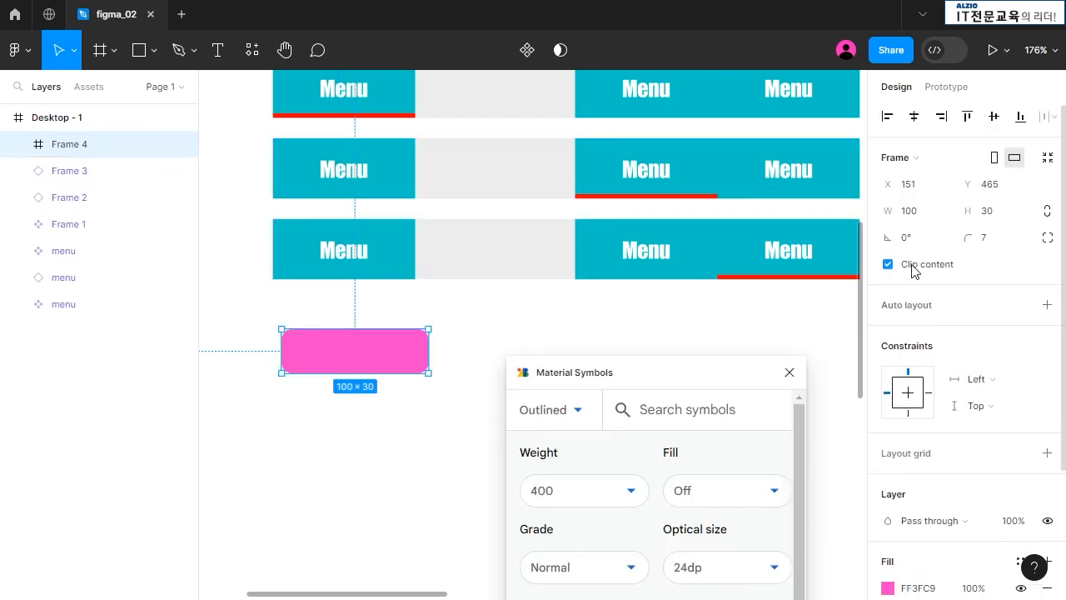
left_click_drag(973, 237, 1055, 237)
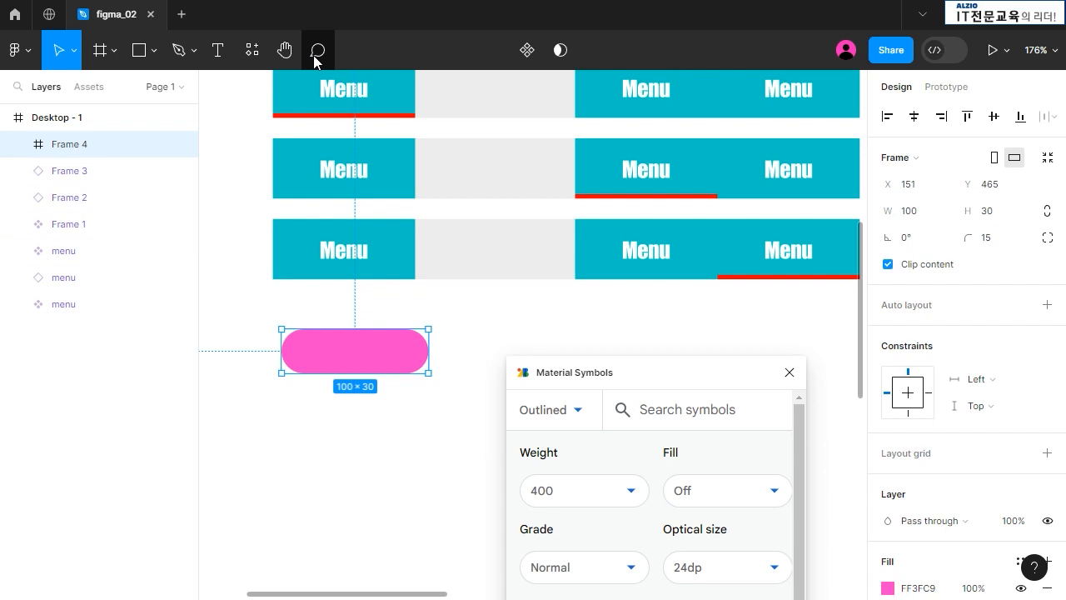
Add the text "menu ic" inside the pink pill frame and centre it
left_click(212, 45)
left_click(330, 364)
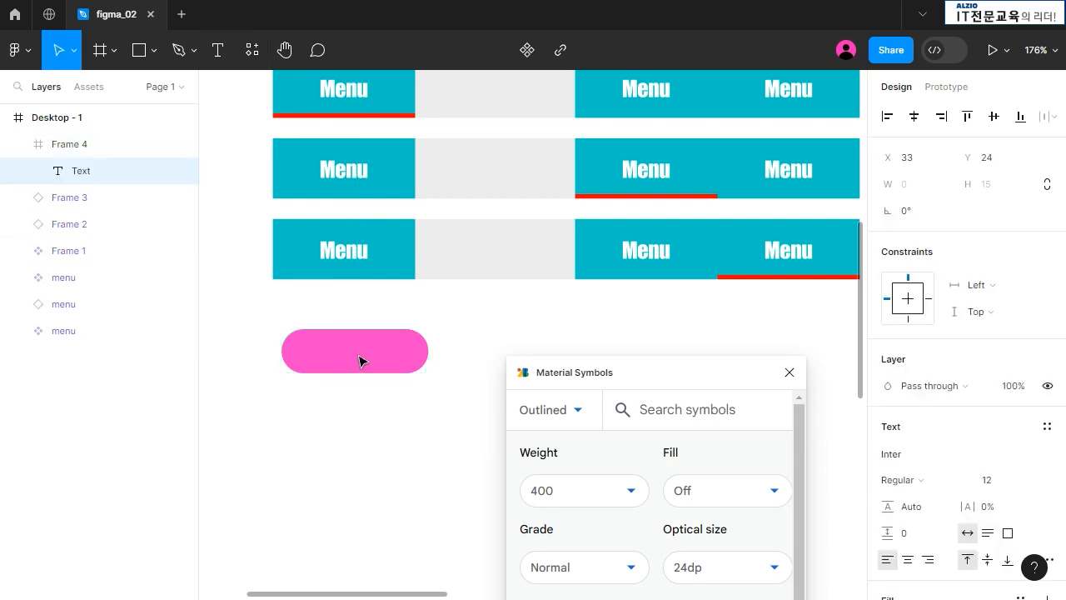
type("menu ic")
left_click_drag(383, 380, 374, 359)
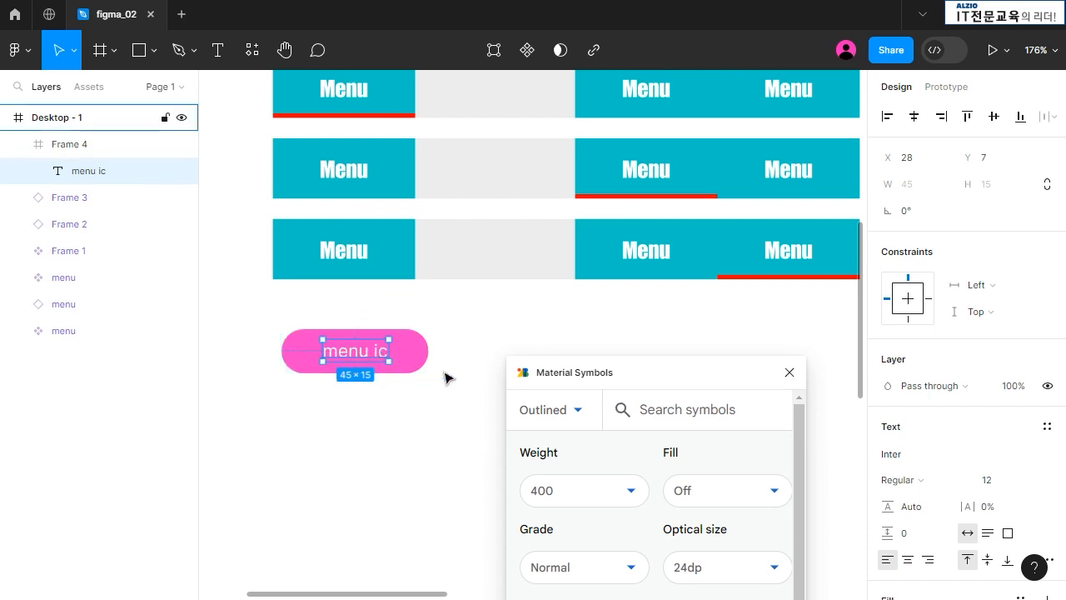
Insert the android icon "adb" from Material Symbols and place it just right of the pink button
left_click_drag(658, 374, 711, 109)
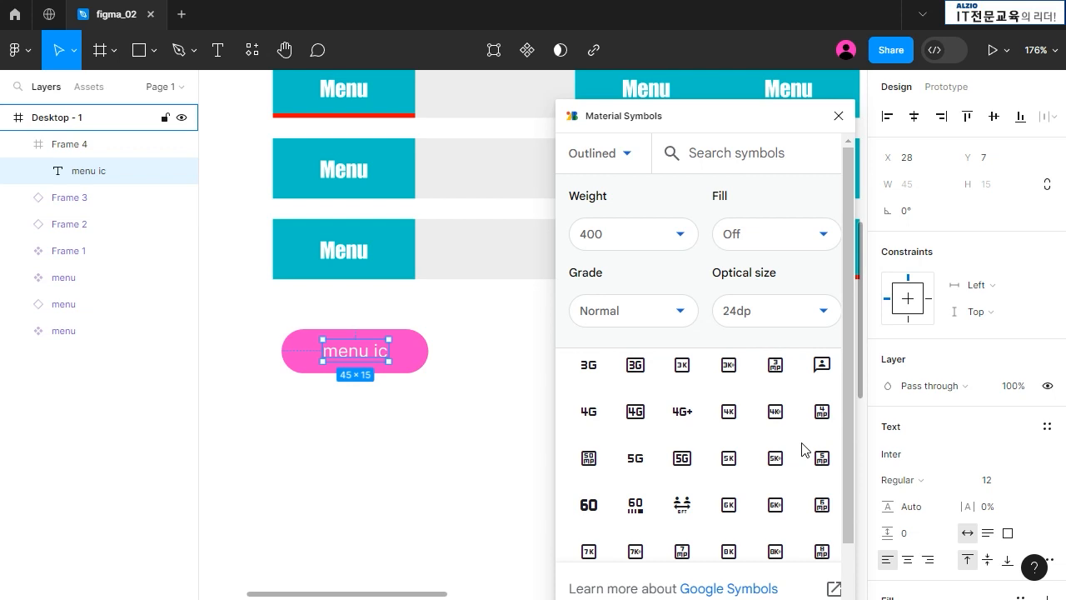
scroll(800, 442, "down", 2)
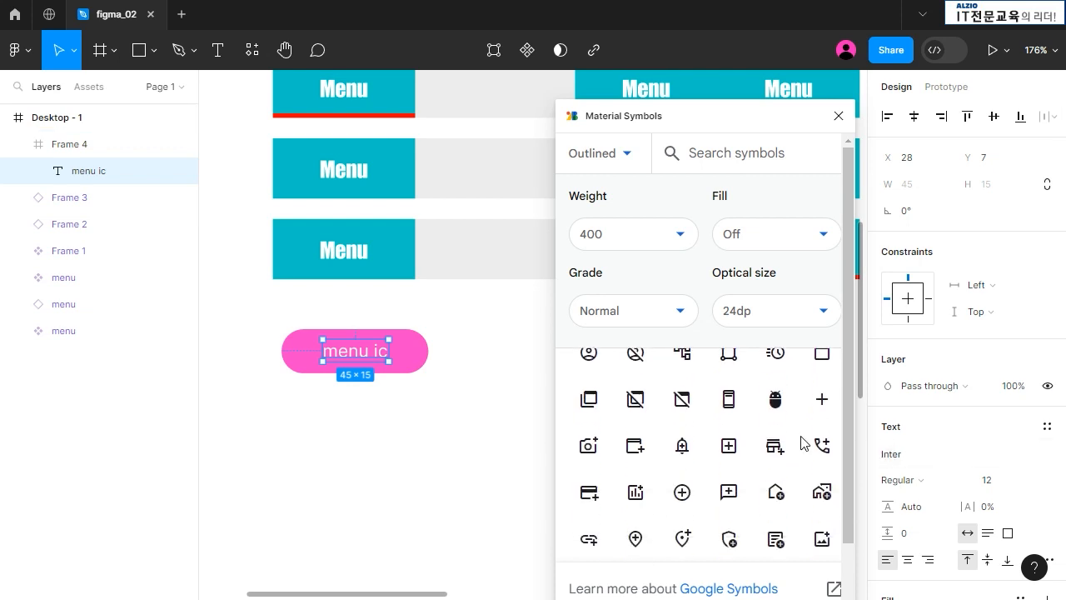
left_click(775, 399)
left_click_drag(527, 354, 445, 348)
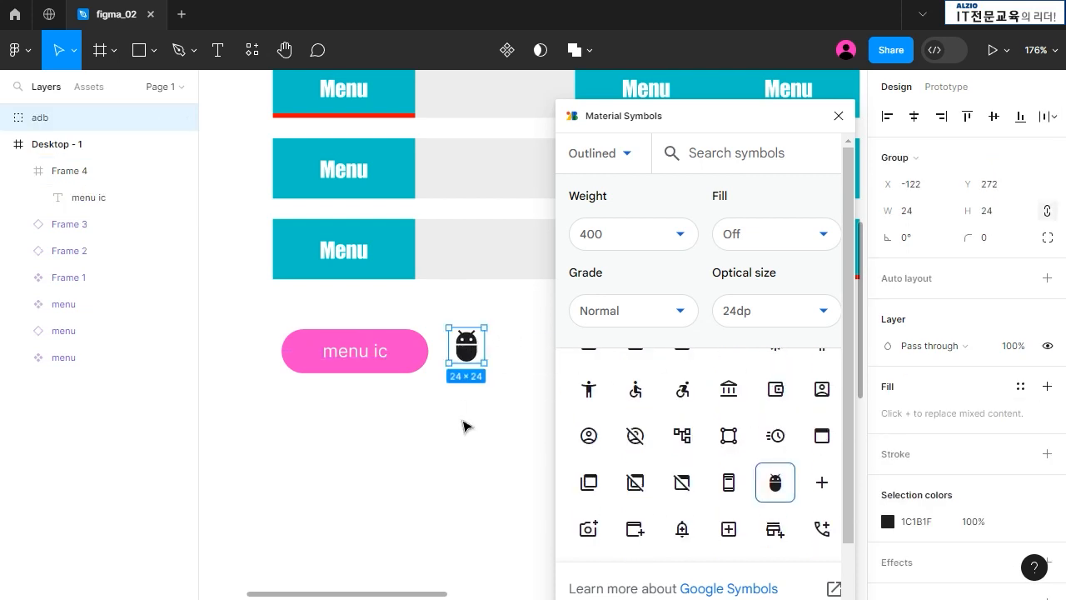
Nest the adb icon in Frame 4, place it left of the "menu ic" text and scale it down
left_click_drag(34, 117, 88, 193)
left_click_drag(470, 358, 309, 364)
left_click(533, 461)
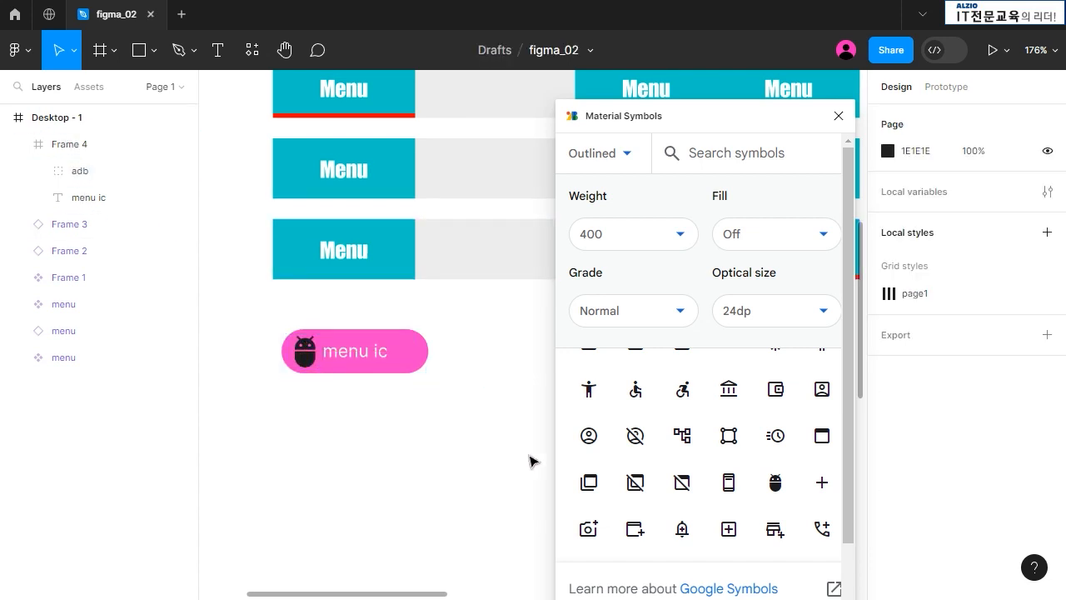
key("ctrl+z")
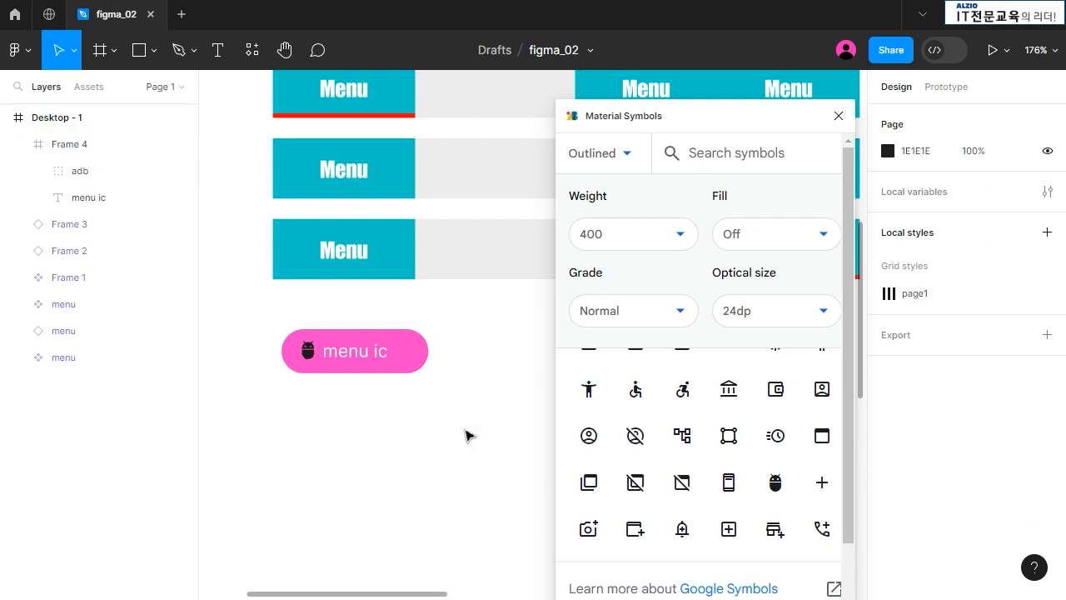
Close the Material Symbols plugin and add auto layout to the pink button frame, Frame 4
left_click(57, 145)
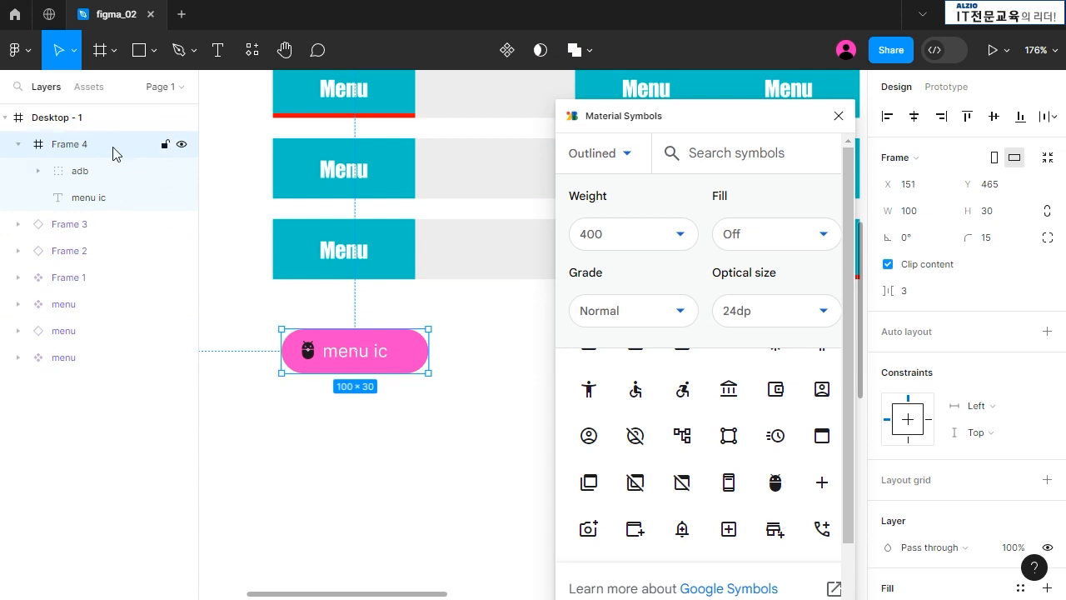
left_click(839, 116)
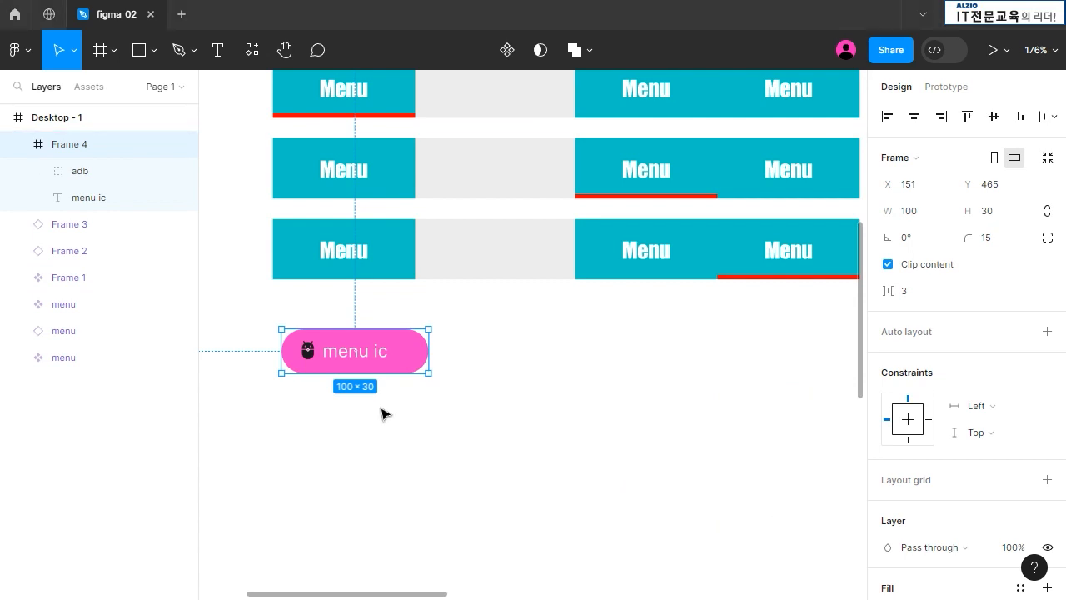
left_click(1048, 332)
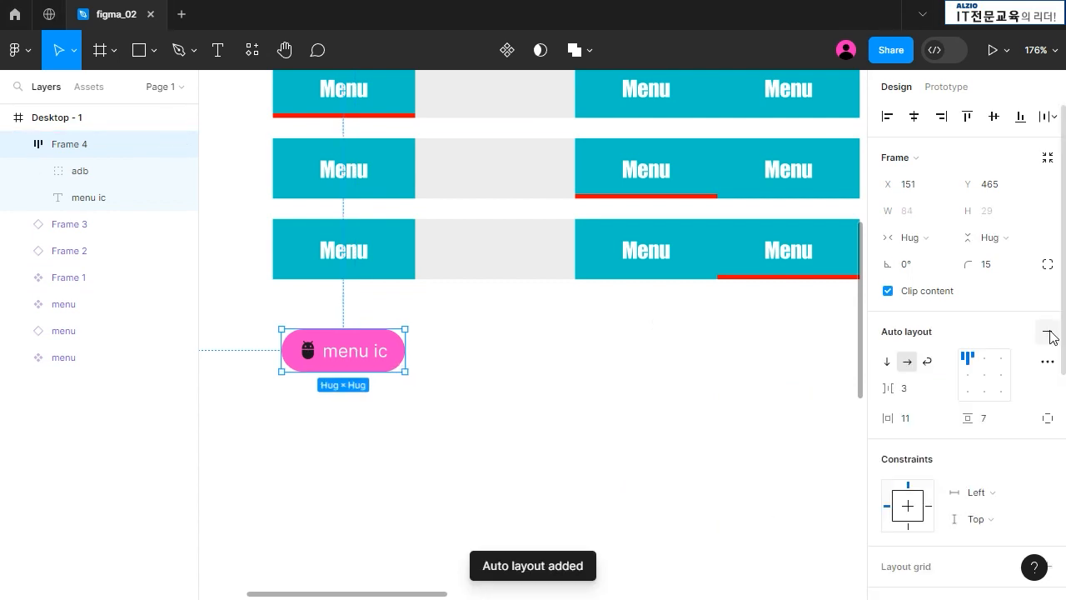
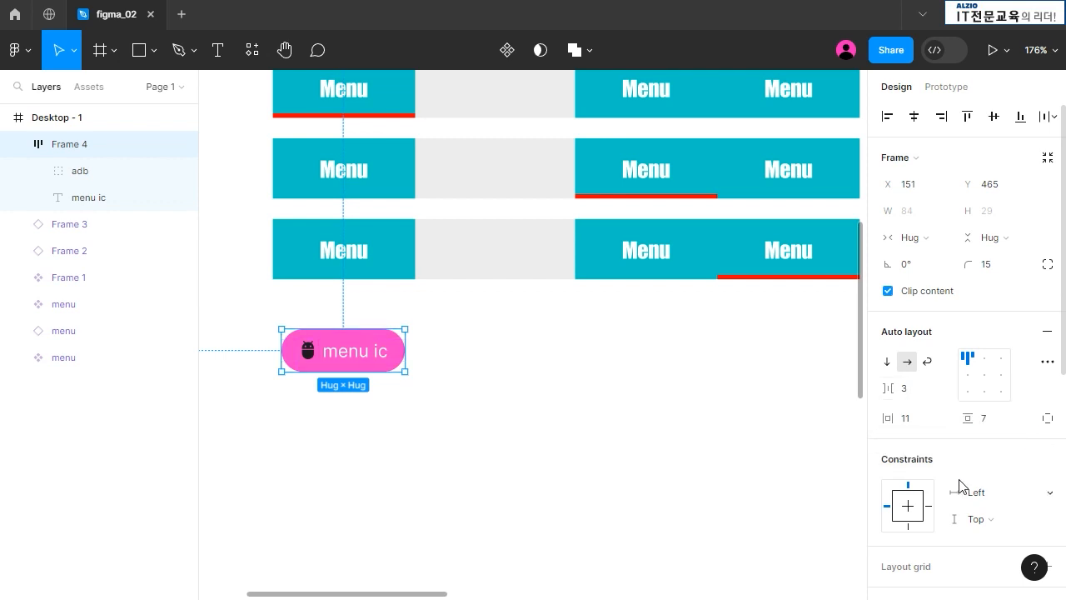
Set both the vertical and the horizontal padding of Frame 4's auto layout to 10
left_click(991, 419)
type("15")
key("Return")
type("10")
key("Return")
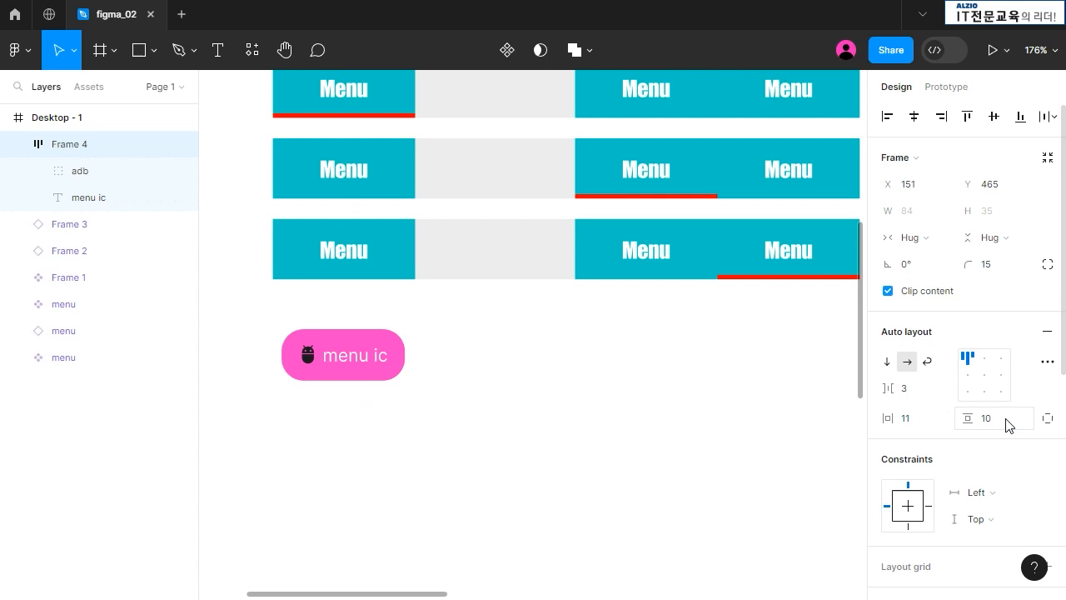
left_click(904, 419)
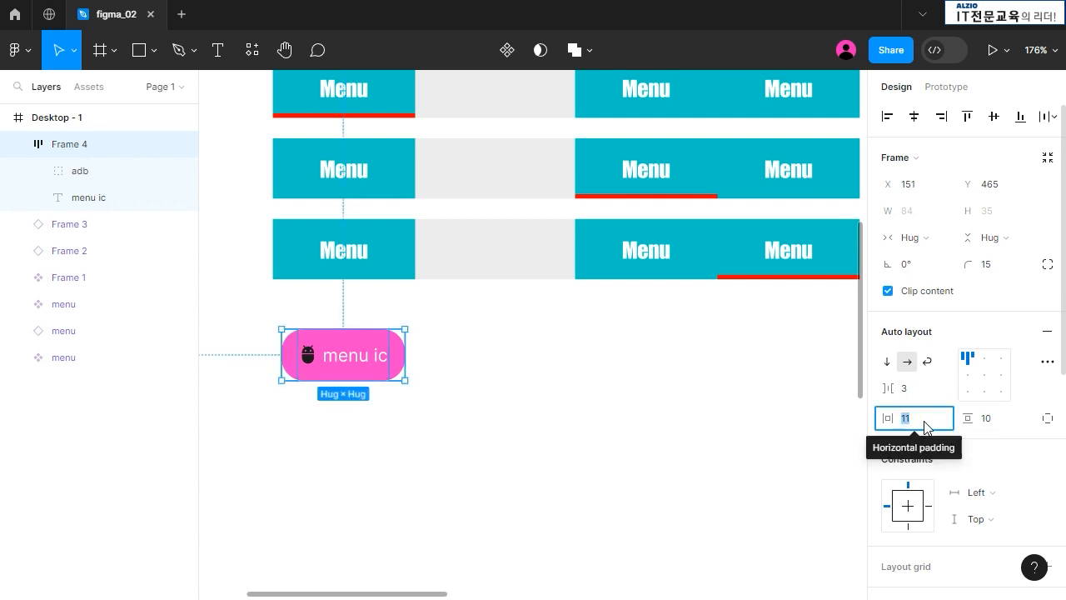
type("10")
key("Return")
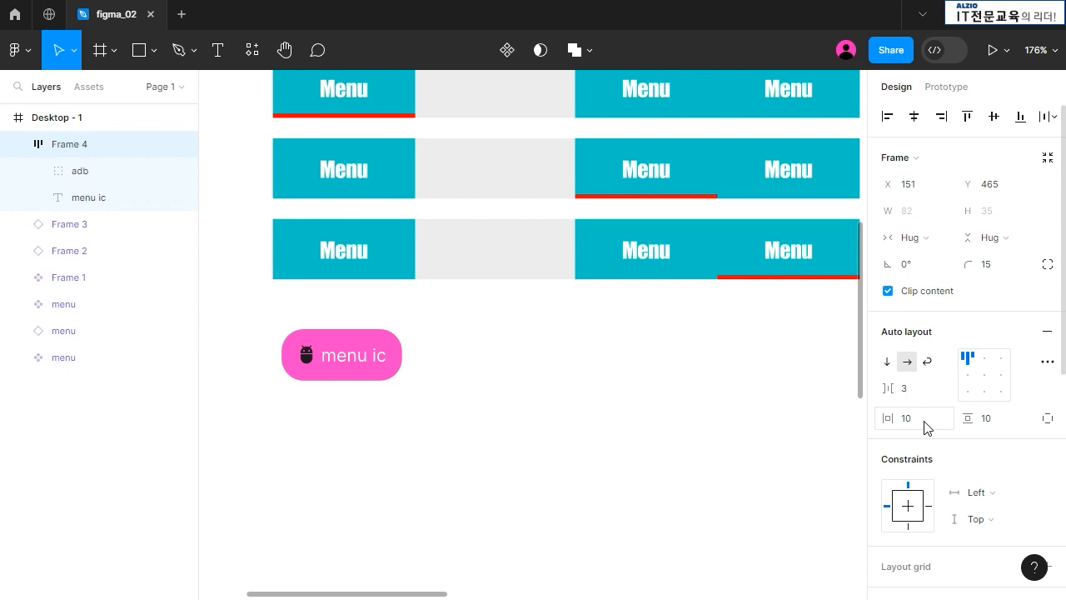
Set the auto layout gap between the icon and the text in Frame 4 to 50
left_click(908, 388)
type("50")
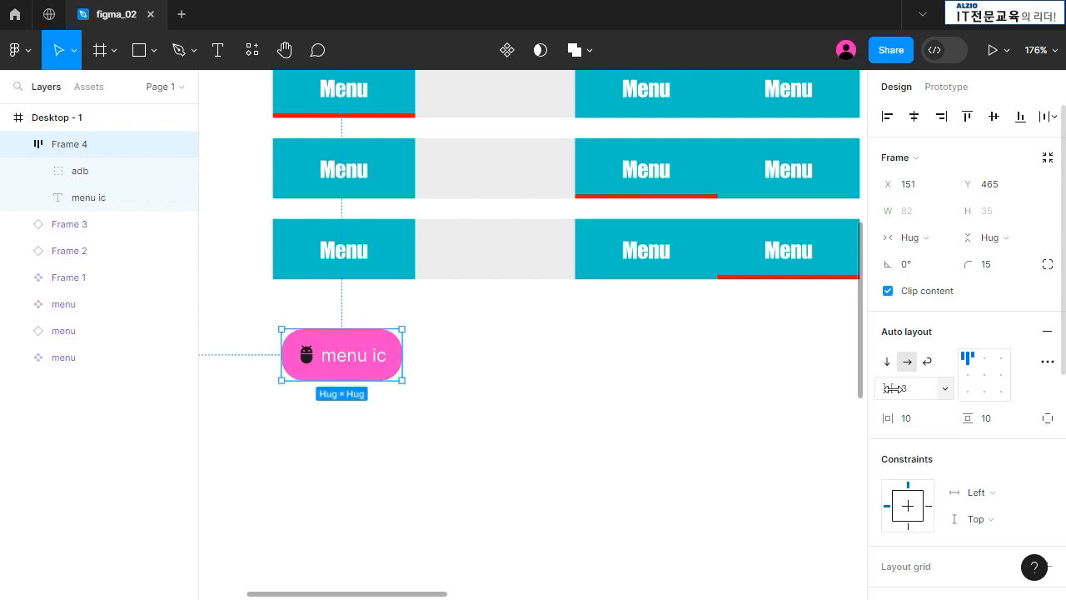
key("Return")
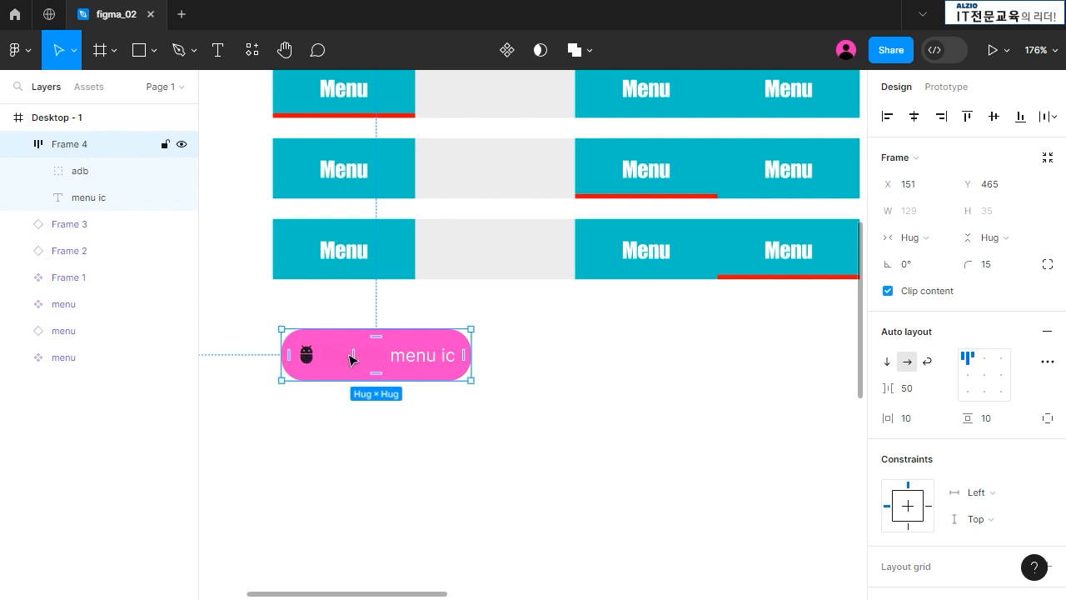
Set the icon-to-text gap in Frame 4's auto layout to 5 and change the adb icon's fill to FFFFFF
left_click(909, 391)
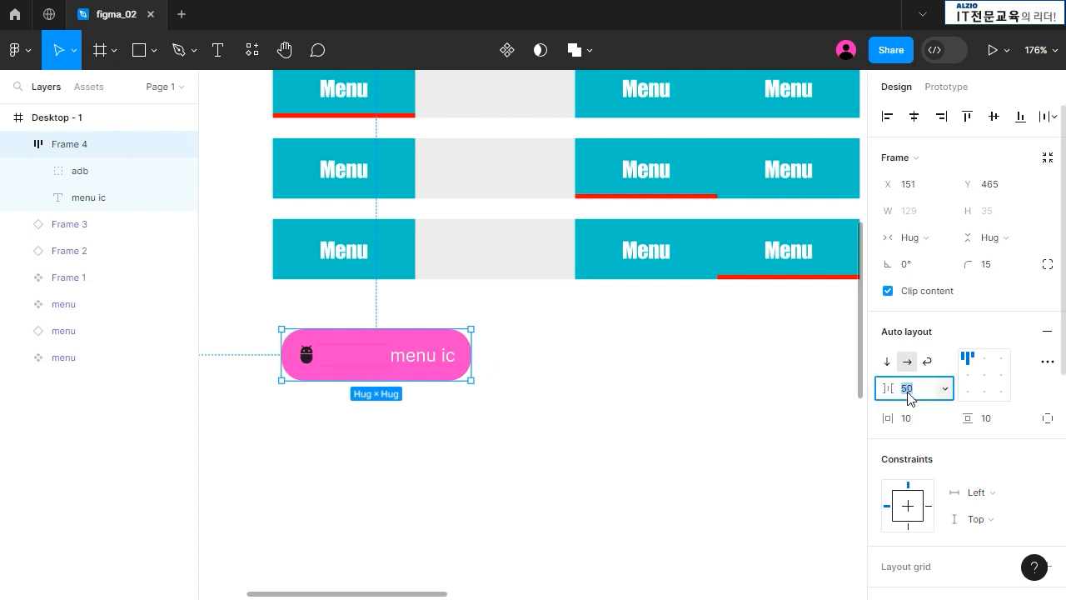
key("Return")
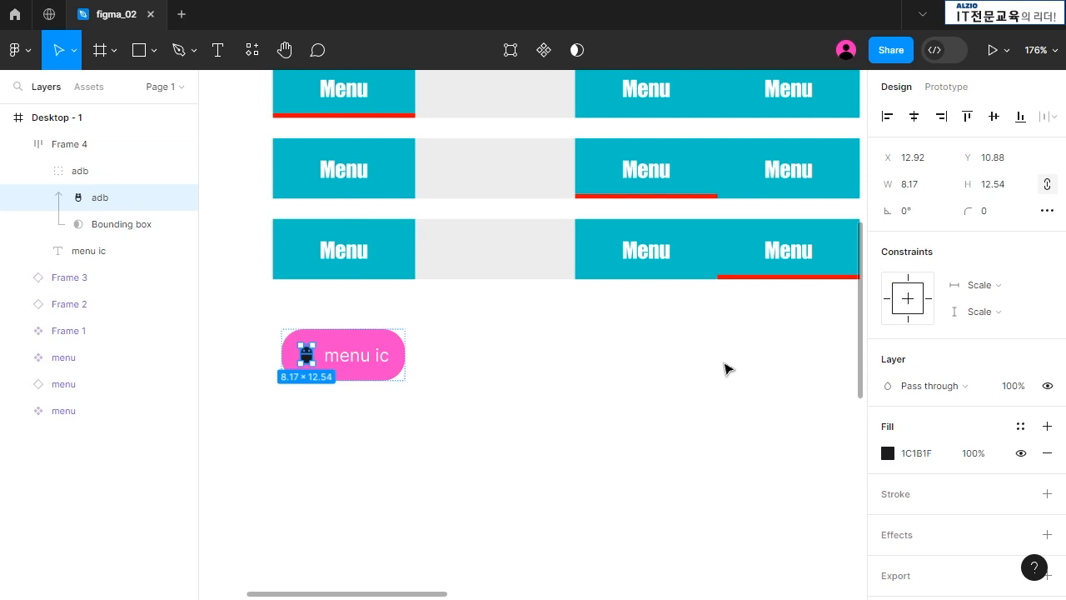
left_click(921, 455)
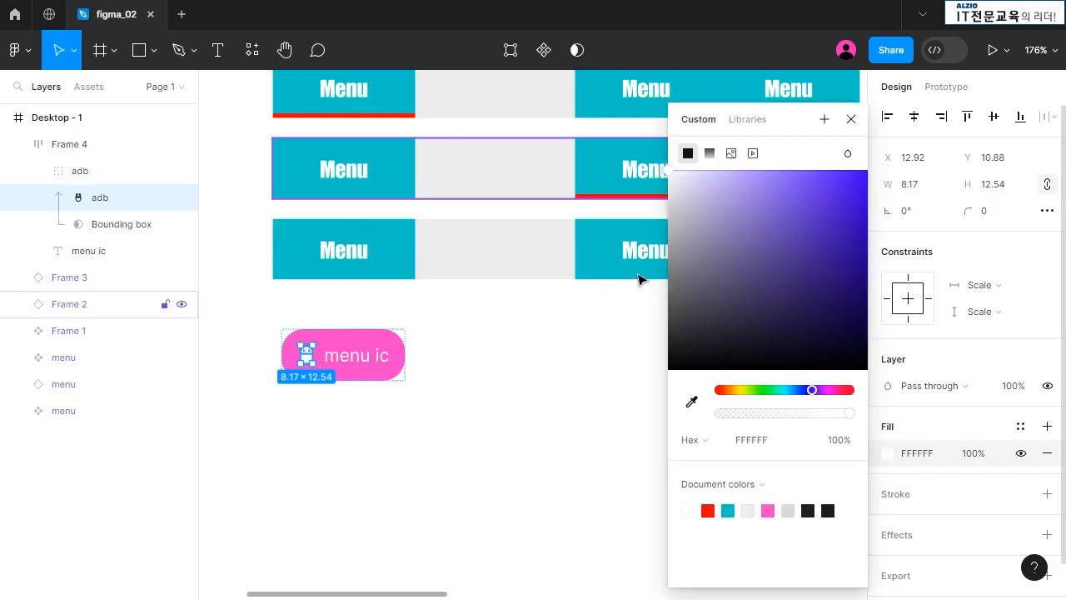
left_click(851, 119)
left_click(477, 371)
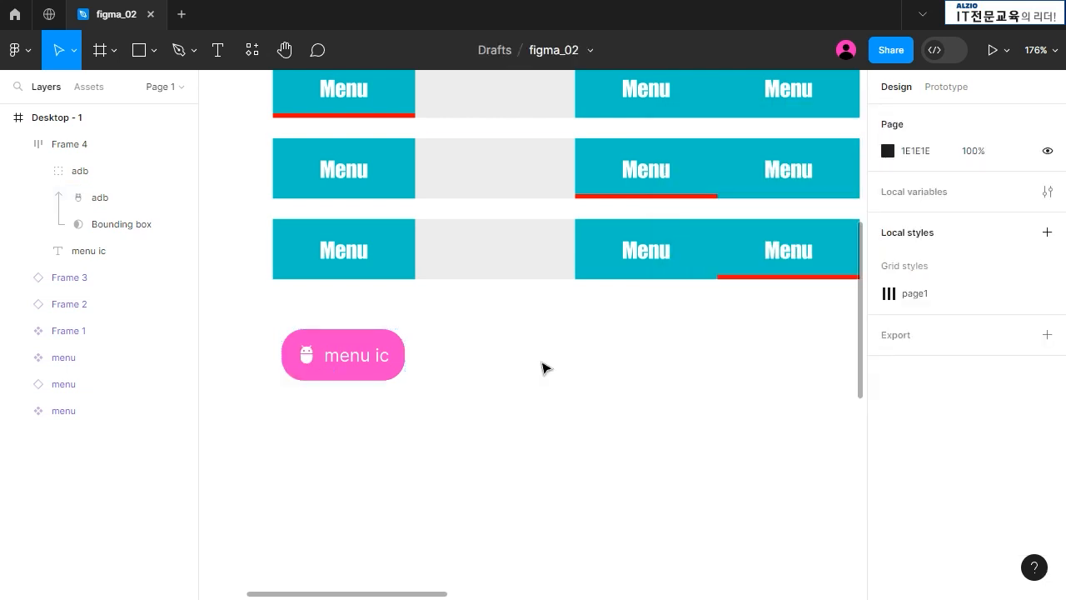
Insert the ad_units icon from the Material Symbols plugin next to the main menu component, close the plugin and delete the duplicate icon
scroll(628, 349, "up", 5)
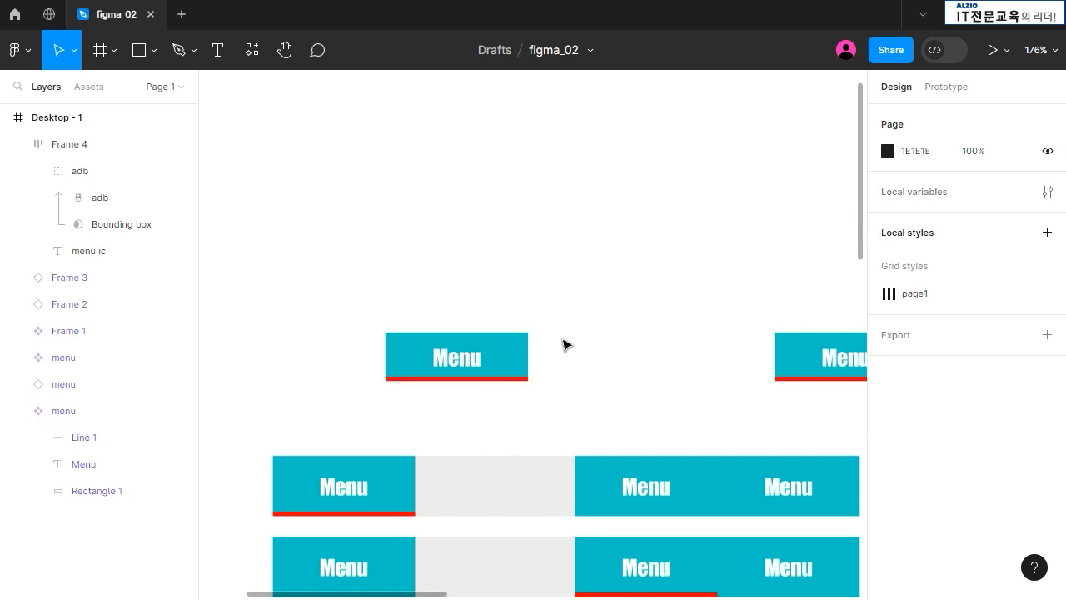
left_click_drag(392, 594, 350, 596)
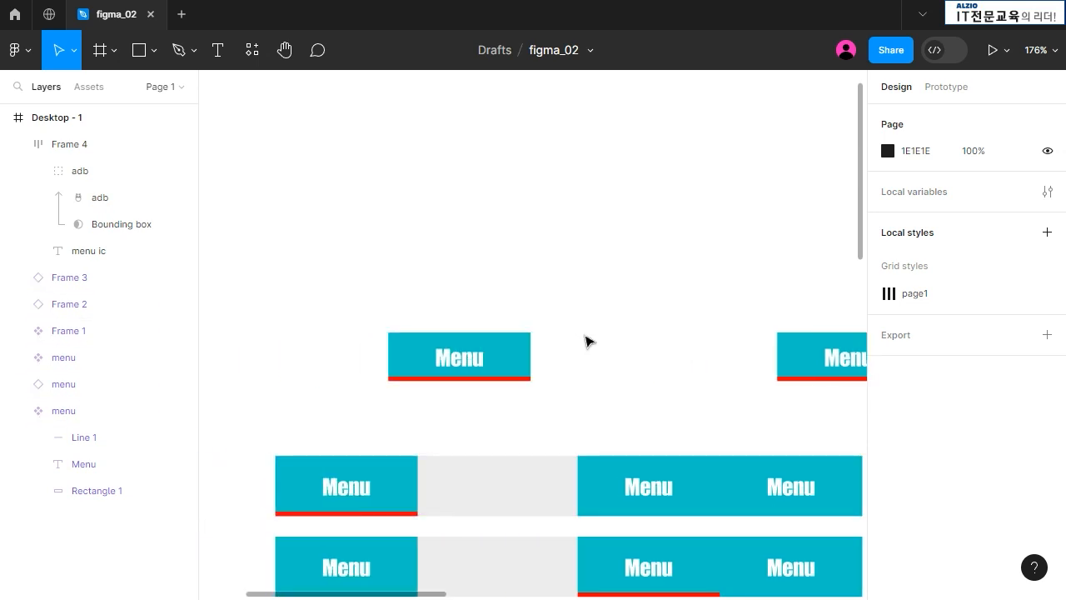
left_click(252, 52)
left_click(321, 213)
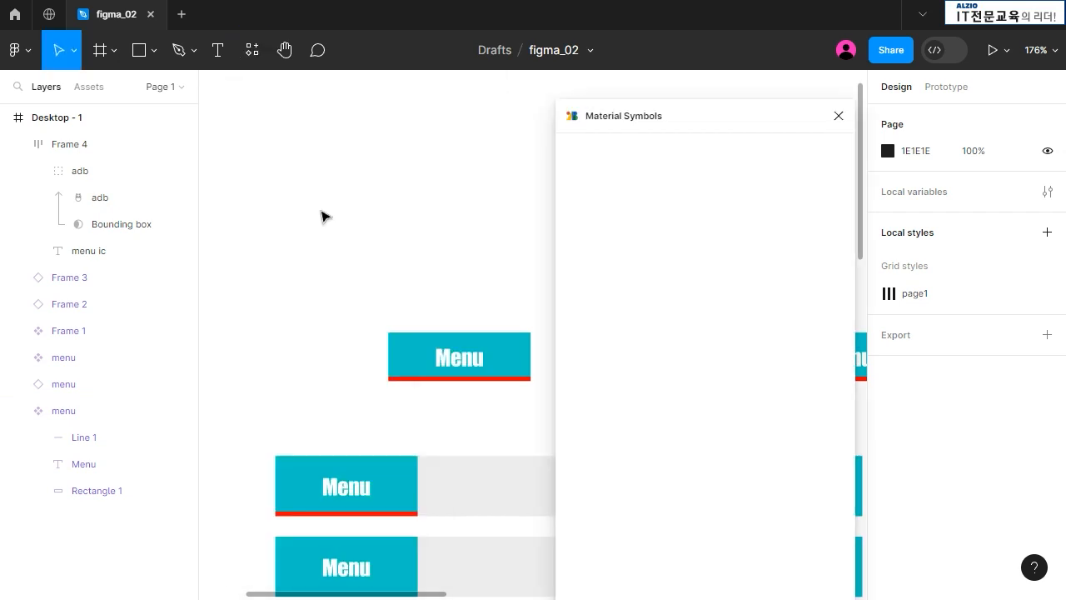
scroll(700, 436, "down", 5)
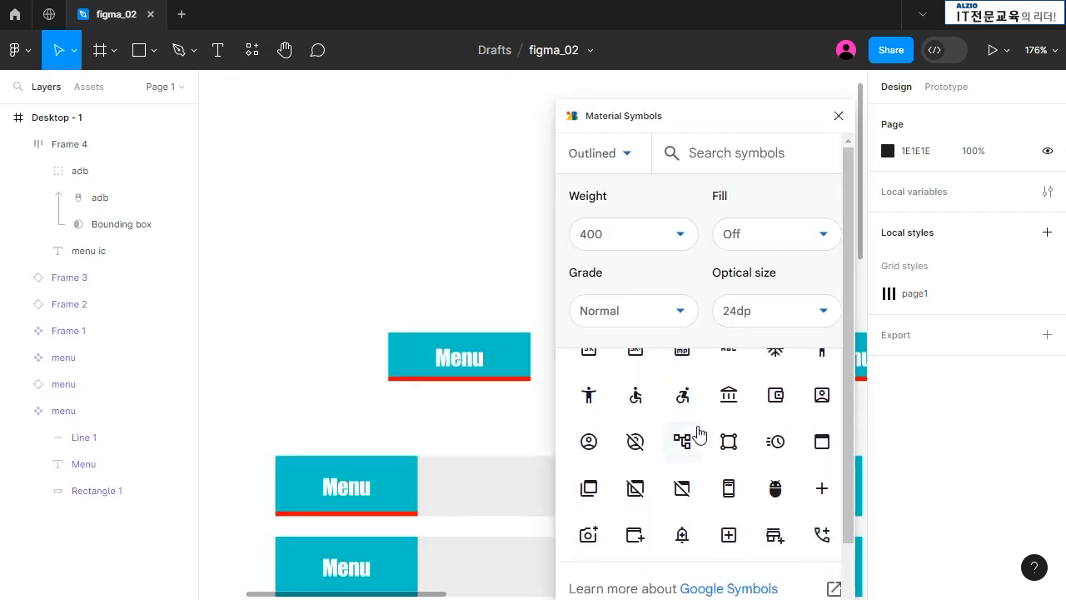
scroll(684, 450, "down", 1)
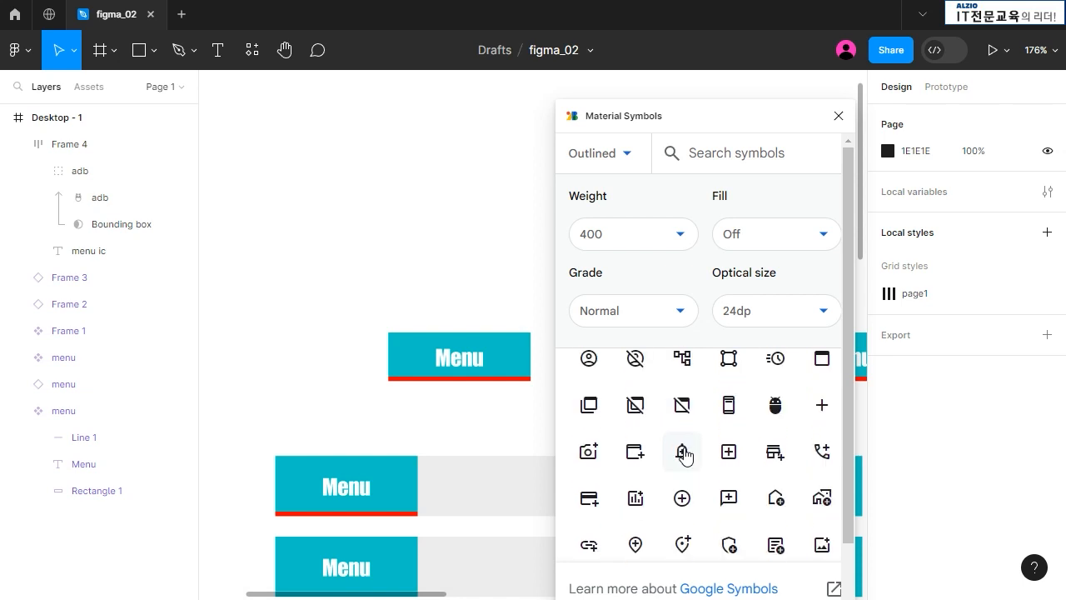
double_click(729, 414)
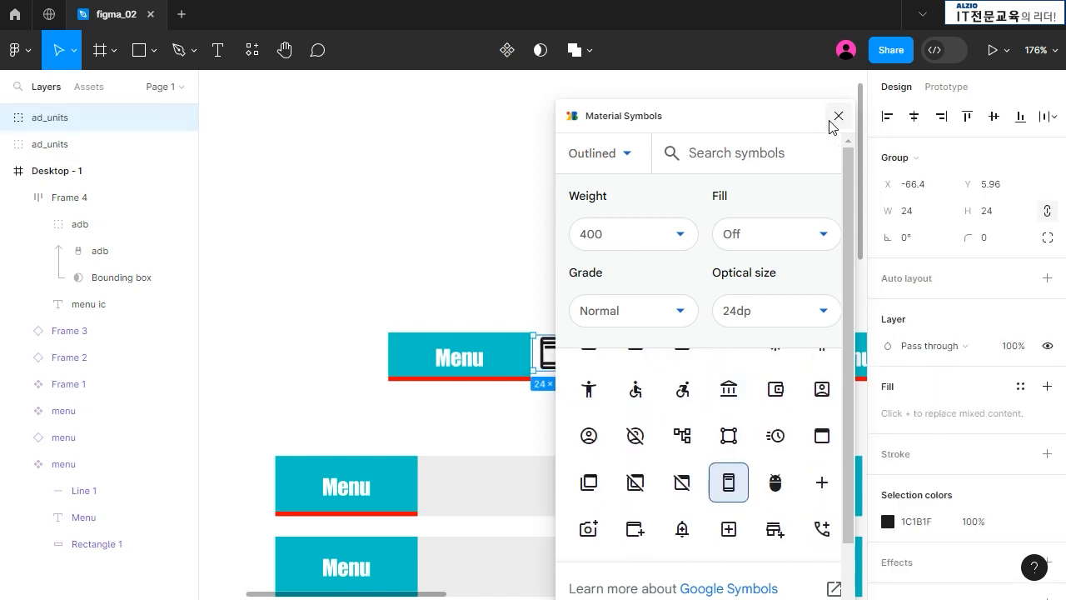
left_click(837, 117)
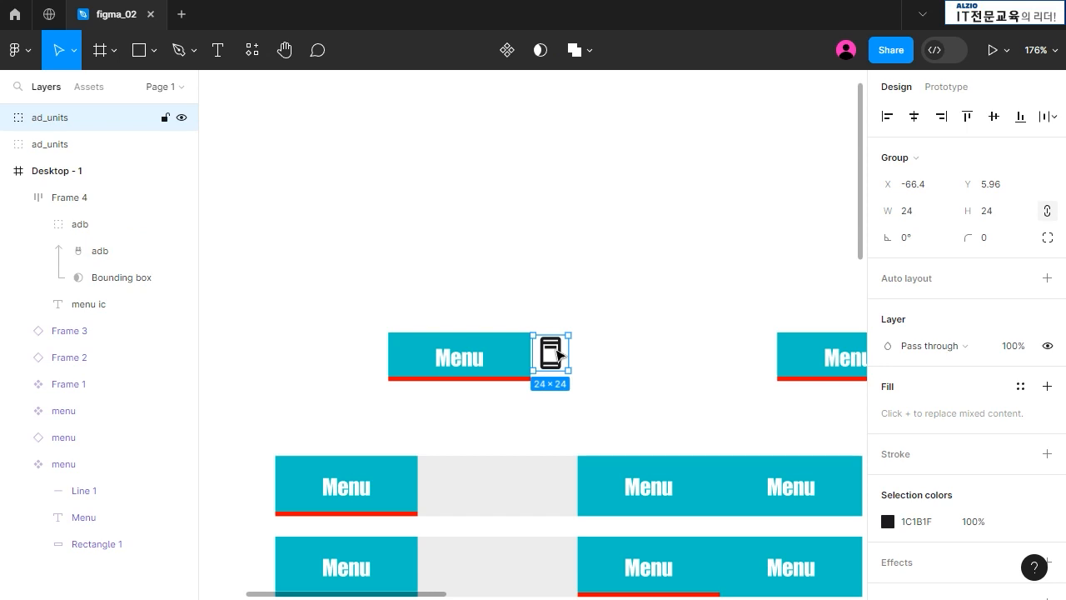
key("Delete")
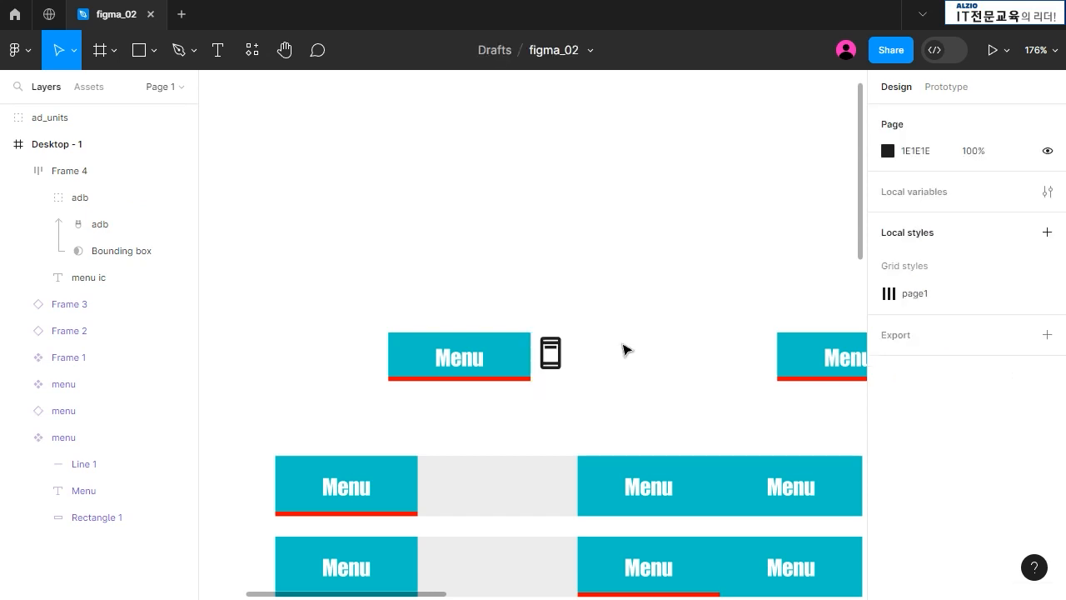
Nest the ad_units icon inside the main menu component, left of the Menu text
left_click(554, 360)
left_click_drag(554, 360, 419, 367)
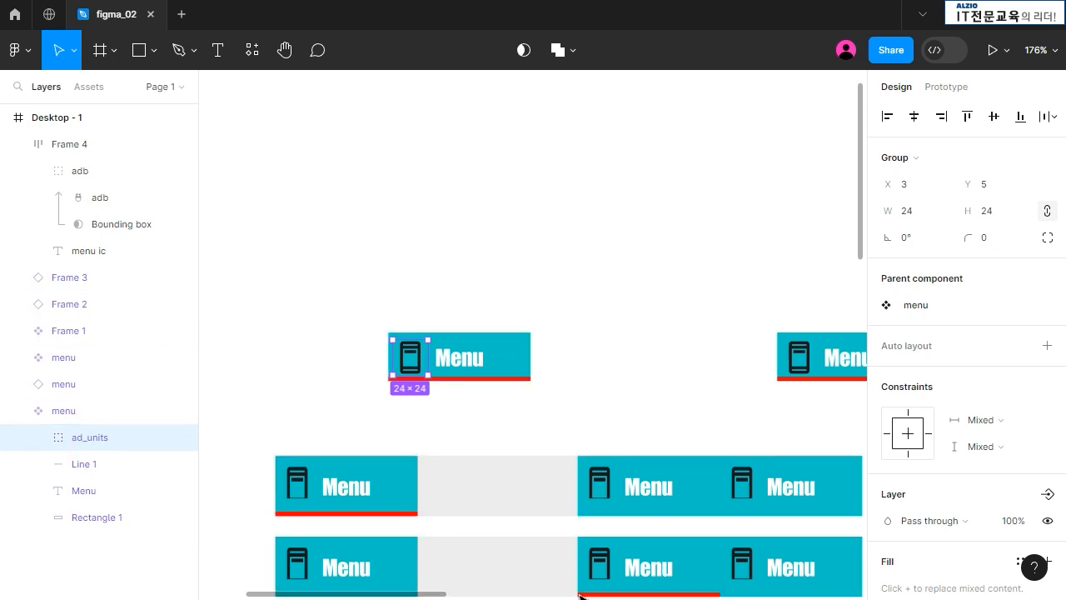
scroll(414, 595, "right", 3)
scroll(466, 550, "left", 3)
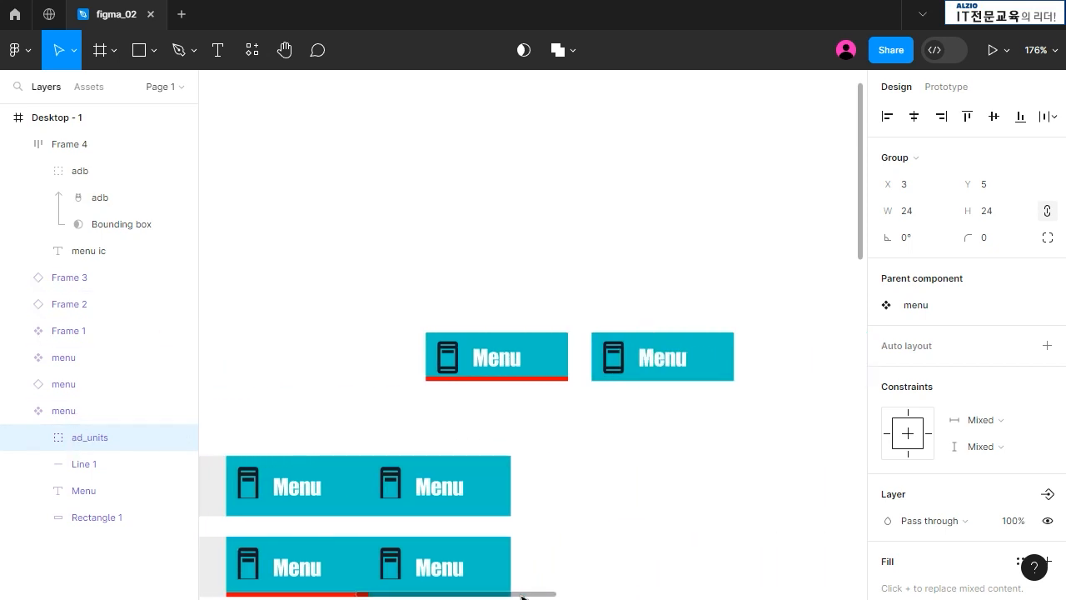
scroll(538, 507, "down", 3)
scroll(537, 507, "up", 2)
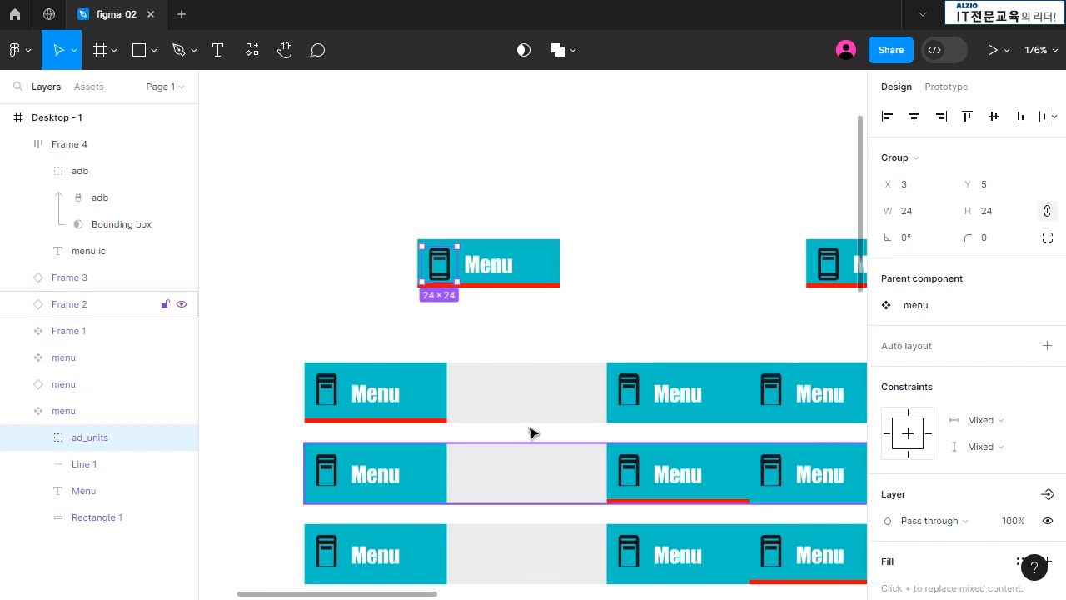
Change the colour of the ad_units icon in the main menu component to FFFFFF
scroll(1006, 517, "down", 3)
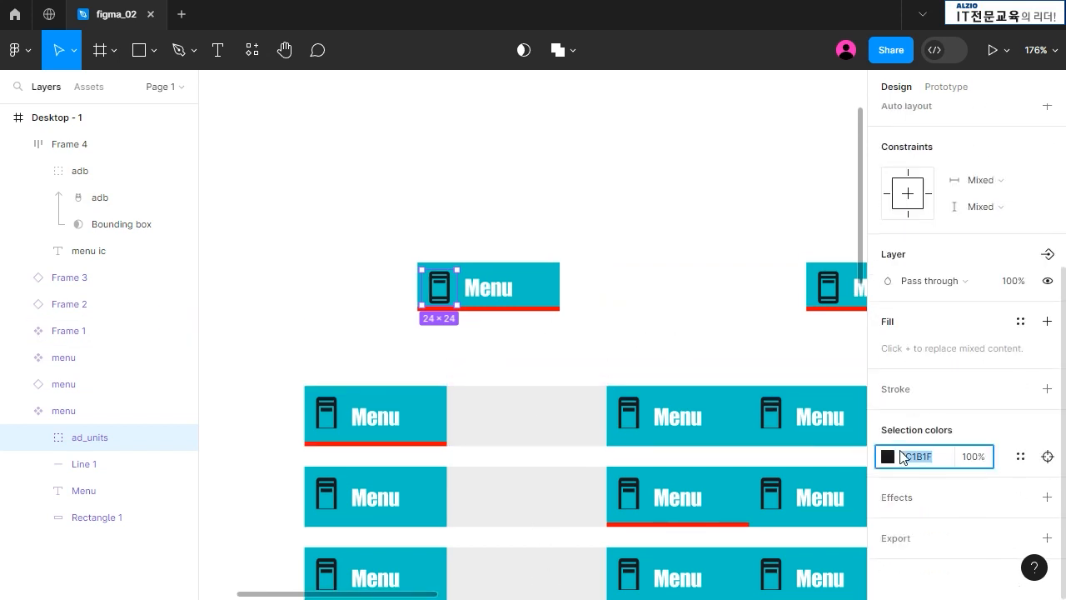
left_click(887, 456)
left_click_drag(694, 345, 658, 104)
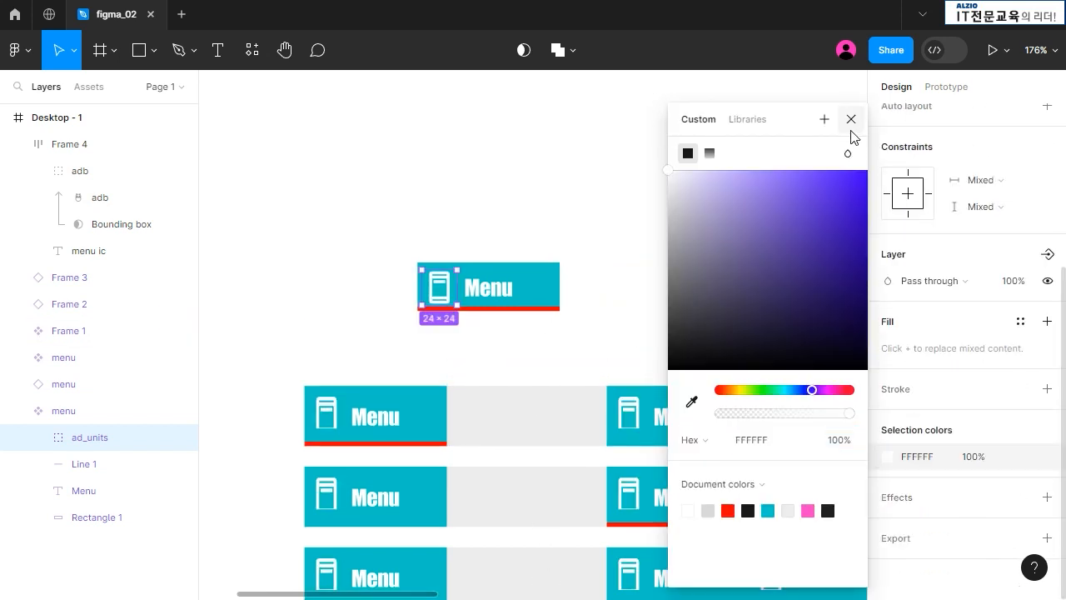
left_click(851, 119)
Scale the ad_units icon in the main menu component down to 19 × 19 and deselect it
left_click_drag(454, 272, 441, 296)
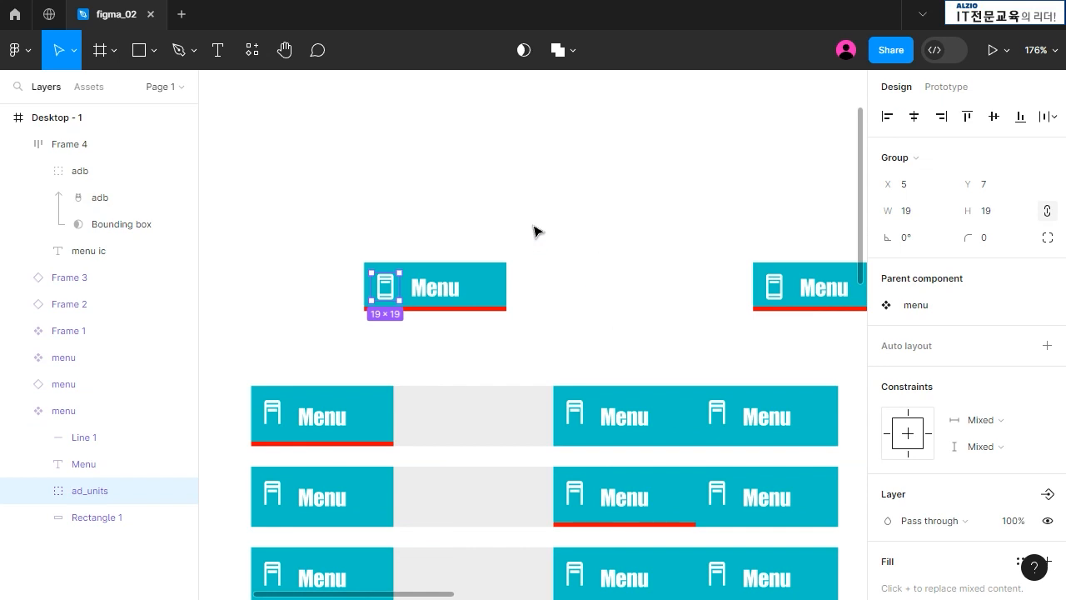
left_click_drag(320, 219, 558, 323)
left_click_drag(223, 374, 847, 464)
left_click(691, 356)
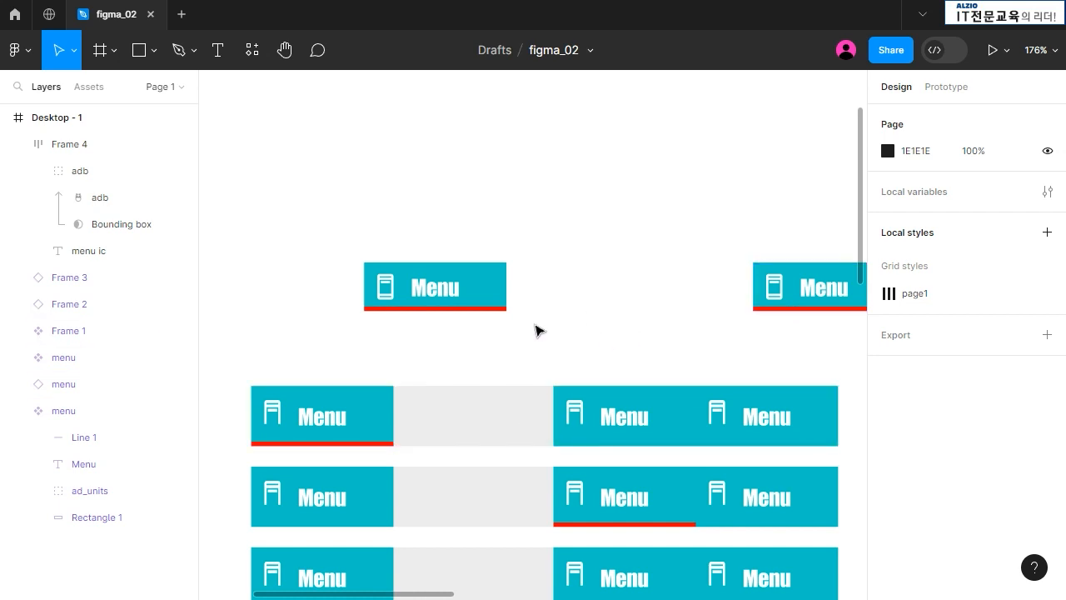
Compare the main menu component with its separate instances and the menu bars to examine the icon in each
left_click_drag(417, 593, 479, 592)
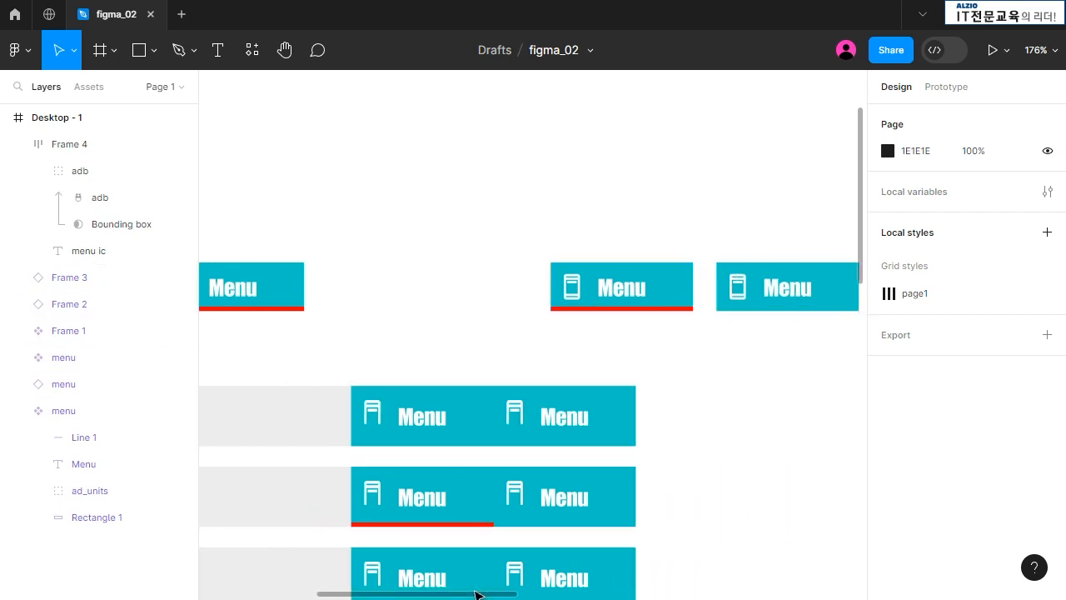
left_click(272, 292)
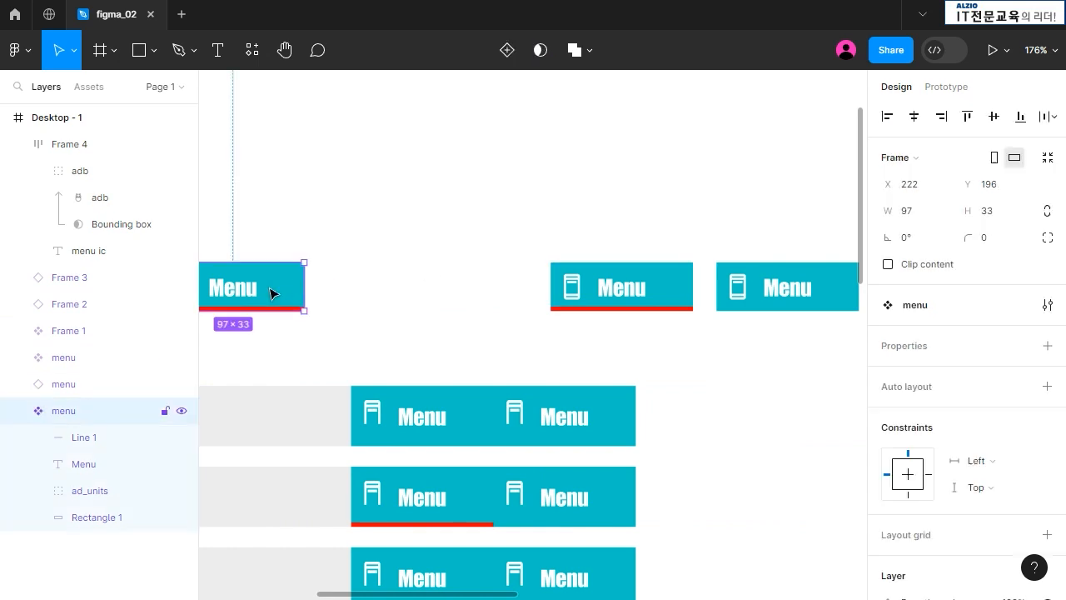
left_click(638, 265)
left_click(767, 289)
left_click_drag(476, 591, 408, 596)
left_click(409, 299)
left_click(745, 293)
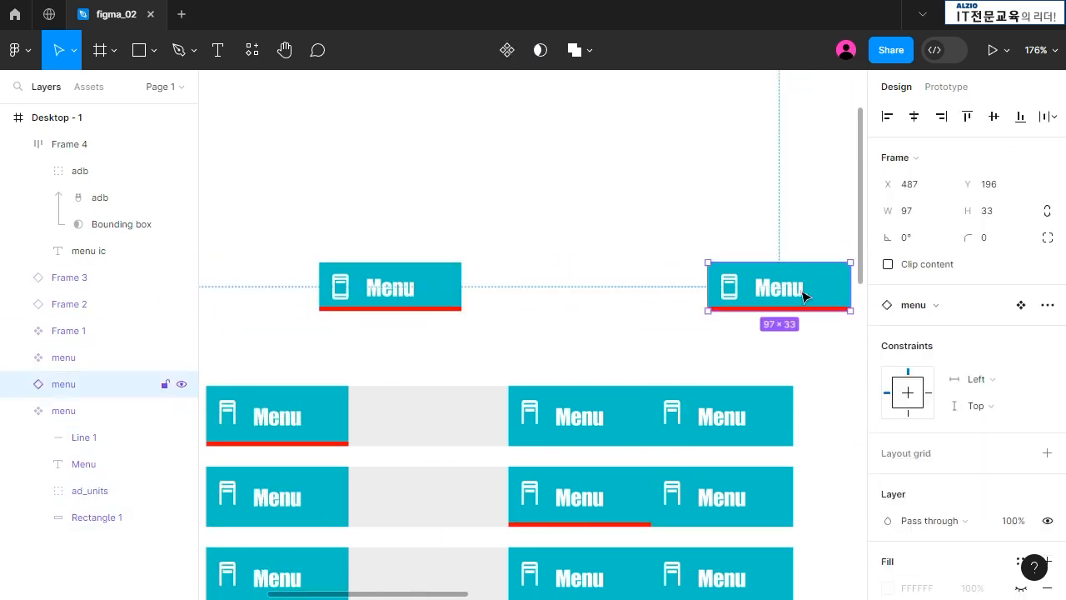
left_click(662, 217)
Scale the ad_units icon in the main menu component down to 14 × 14 and place it at X 10, Y 9
left_click(388, 291)
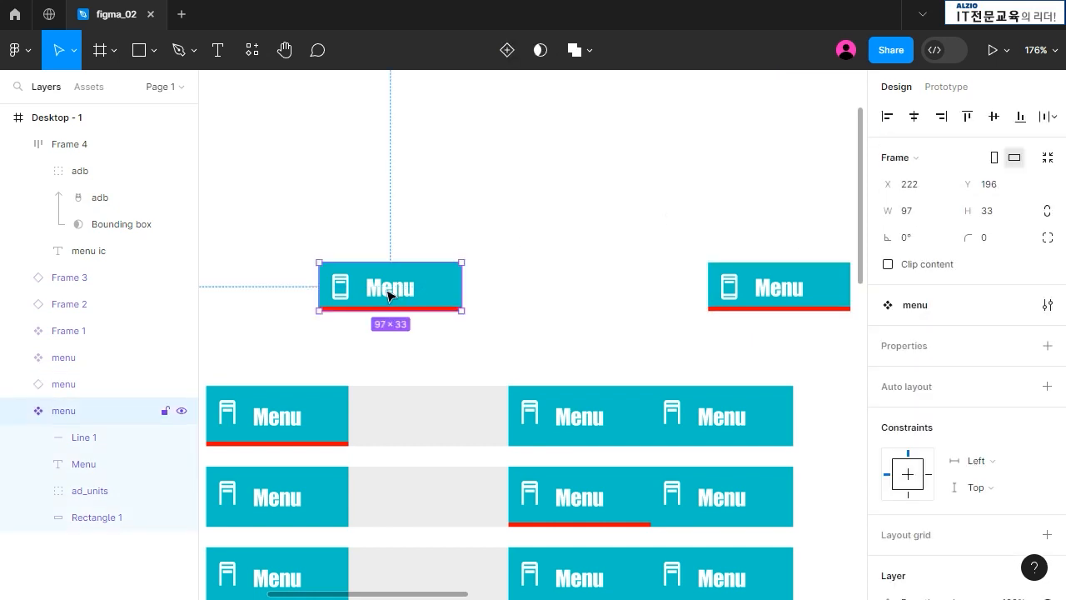
double_click(341, 289)
left_click_drag(354, 274, 348, 280)
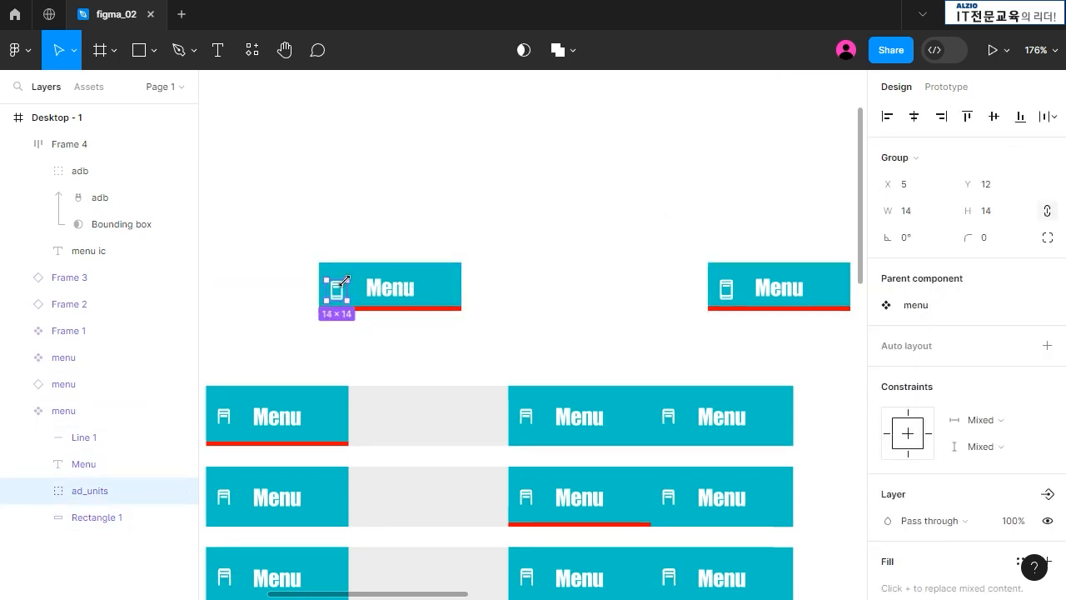
left_click(414, 276)
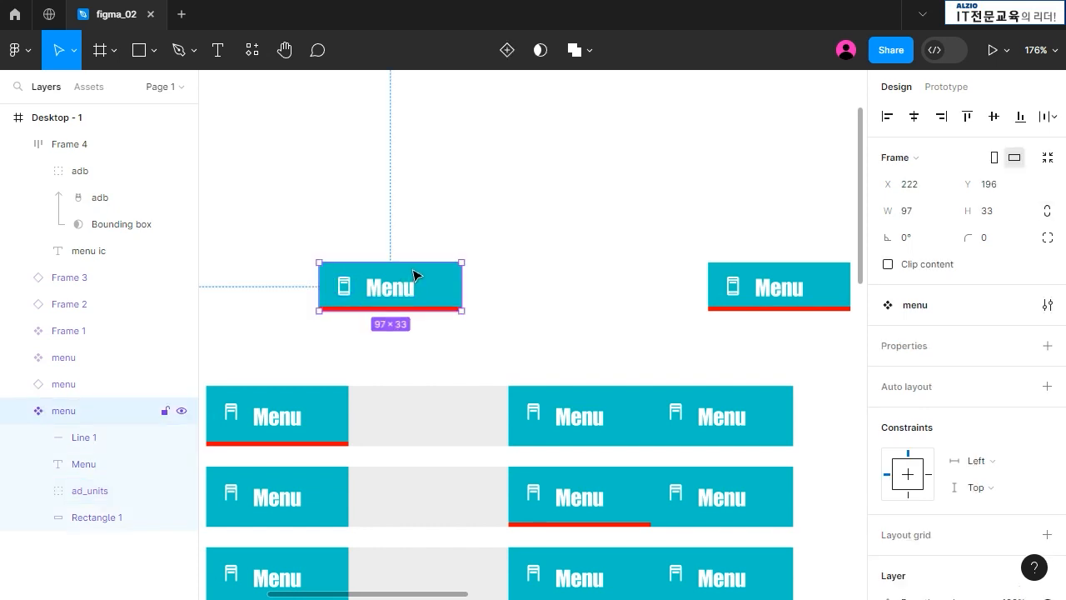
key("ctrl+z")
scroll(778, 411, "down", 5)
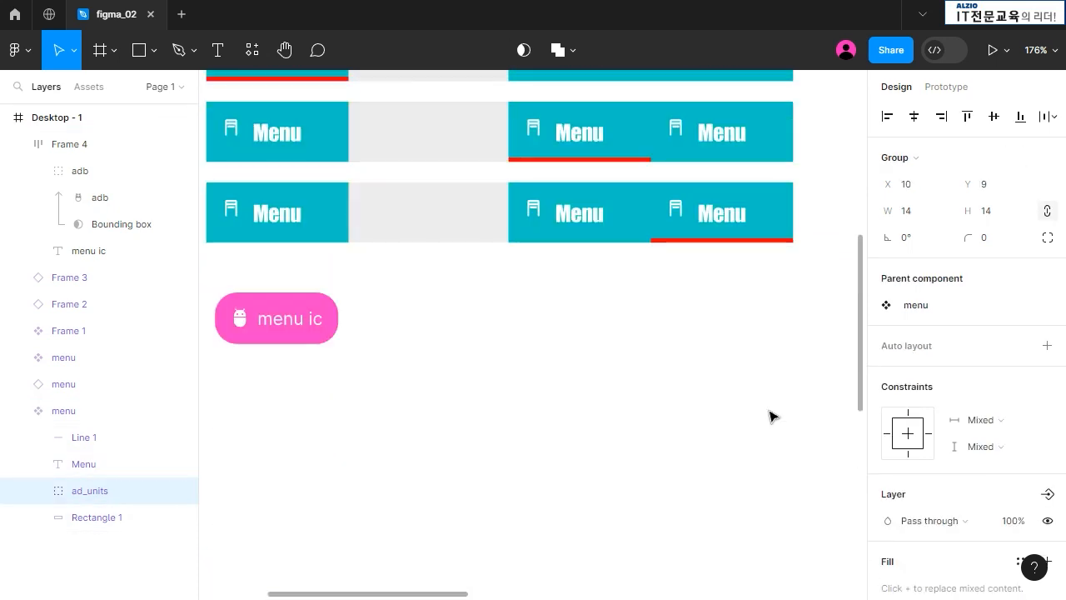
scroll(688, 350, "up", 5)
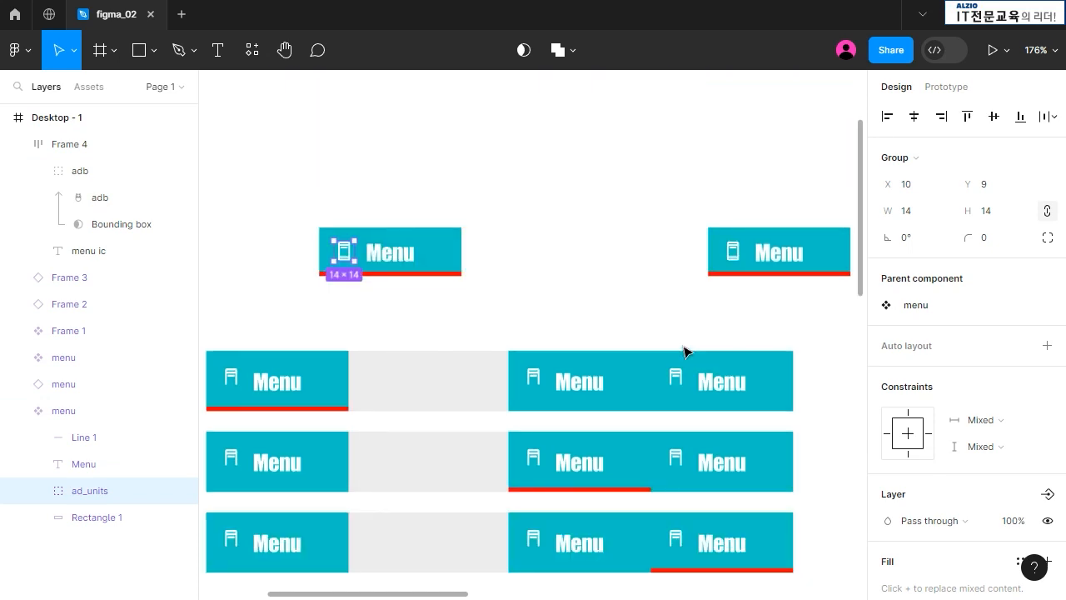
Add auto layout to the main menu component
left_click(445, 253)
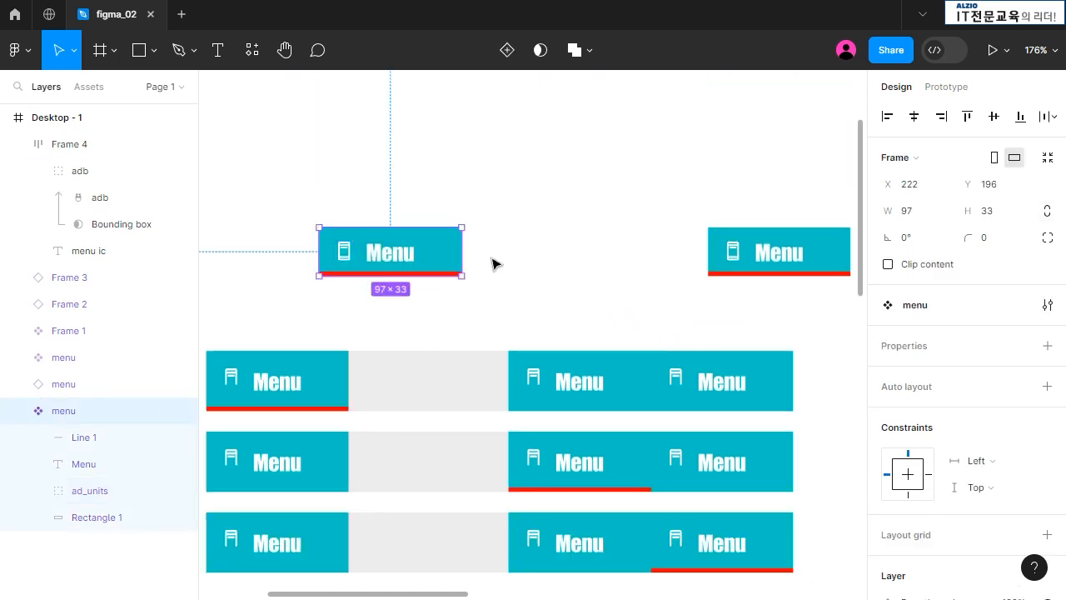
left_click(1047, 386)
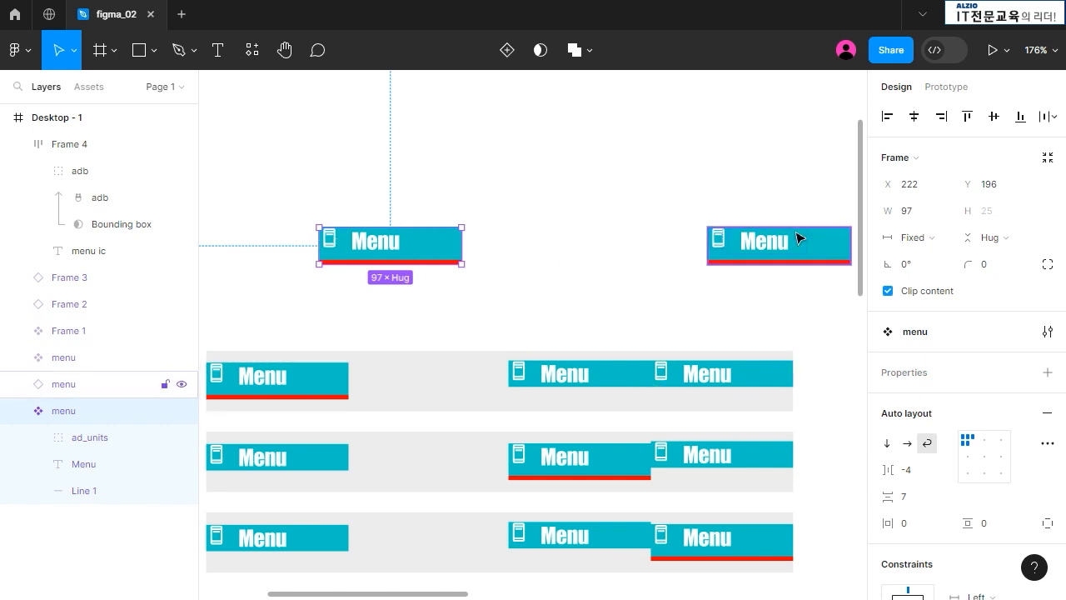
mouse_move(339, 241)
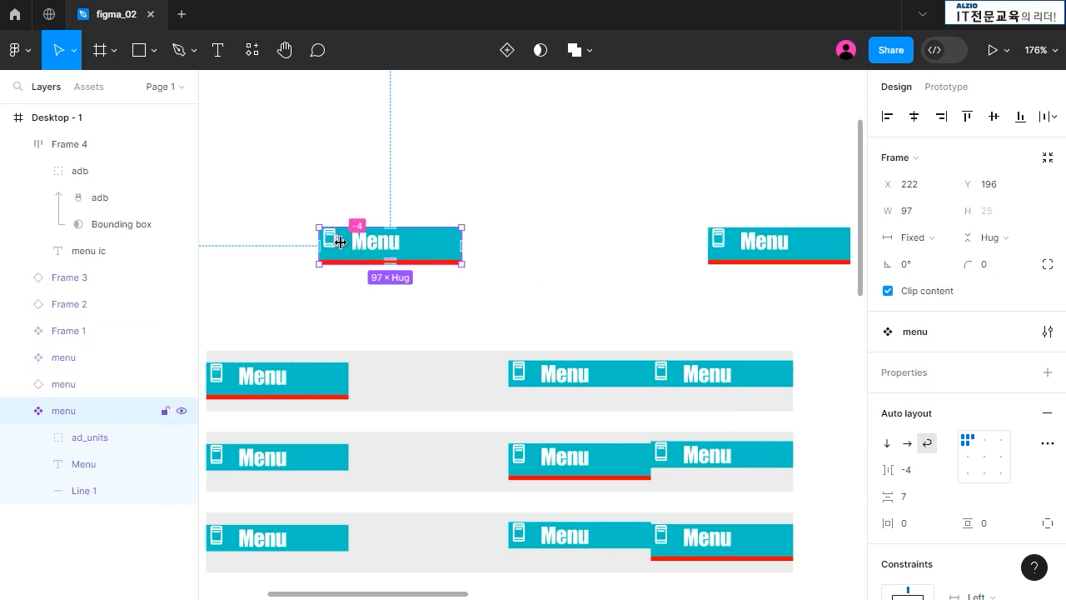
key("ctrl+z")
key("ctrl+z")
key("ctrl+z")
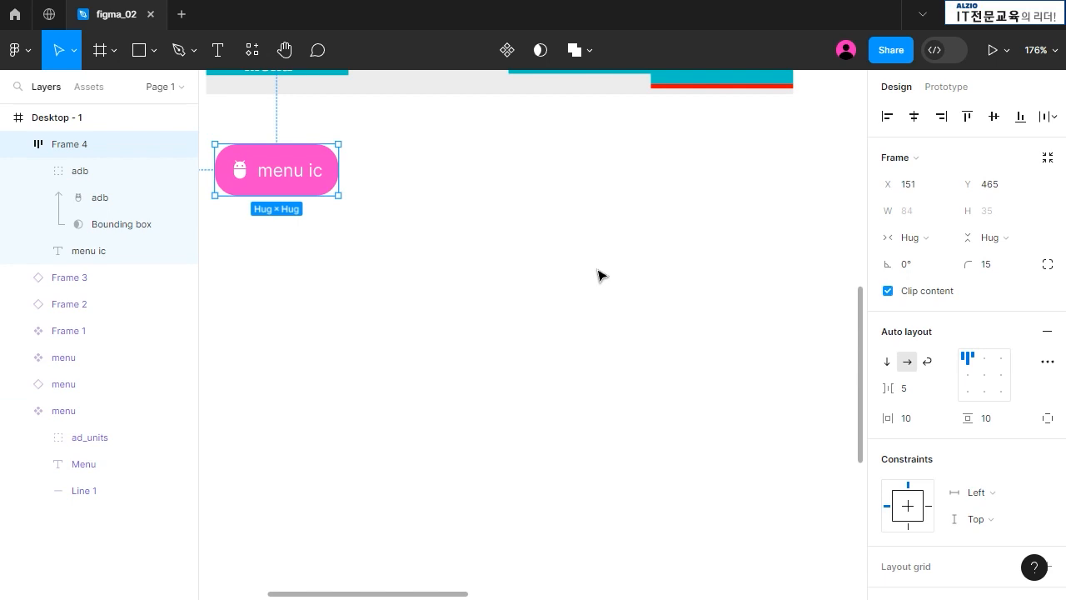
Set the font weight of the "menu ic" text in the pink button to Bold and select Frame 4
left_click(280, 175)
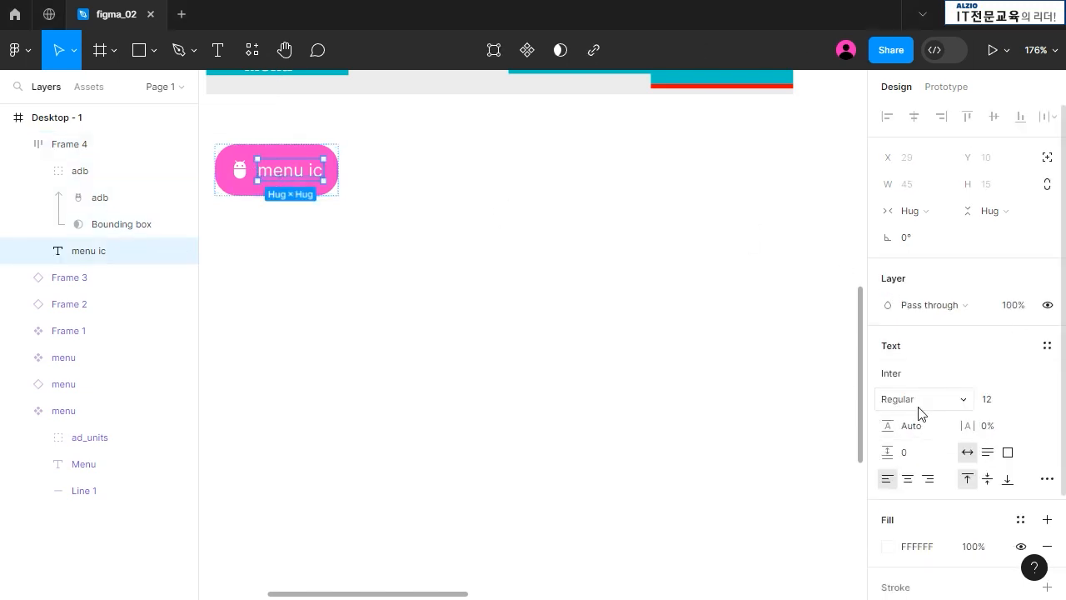
left_click(963, 400)
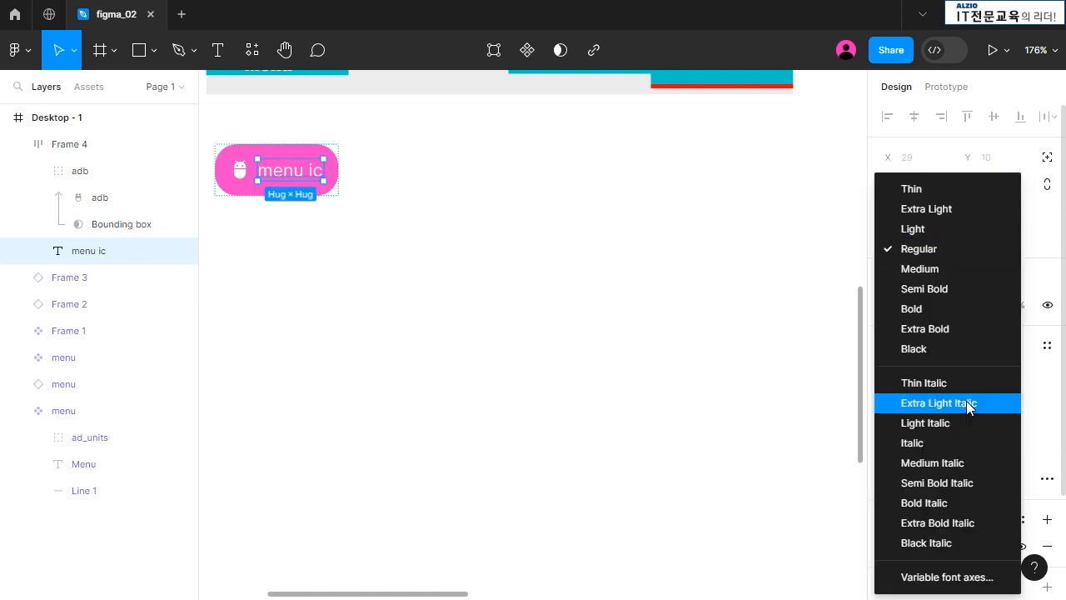
left_click(962, 308)
left_click(590, 296)
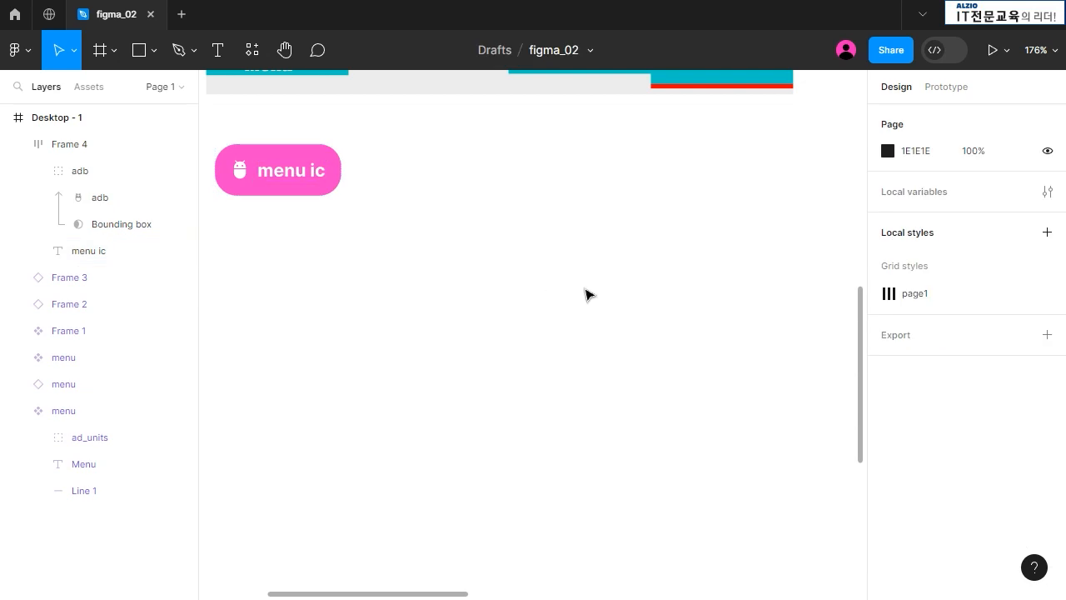
left_click(281, 172)
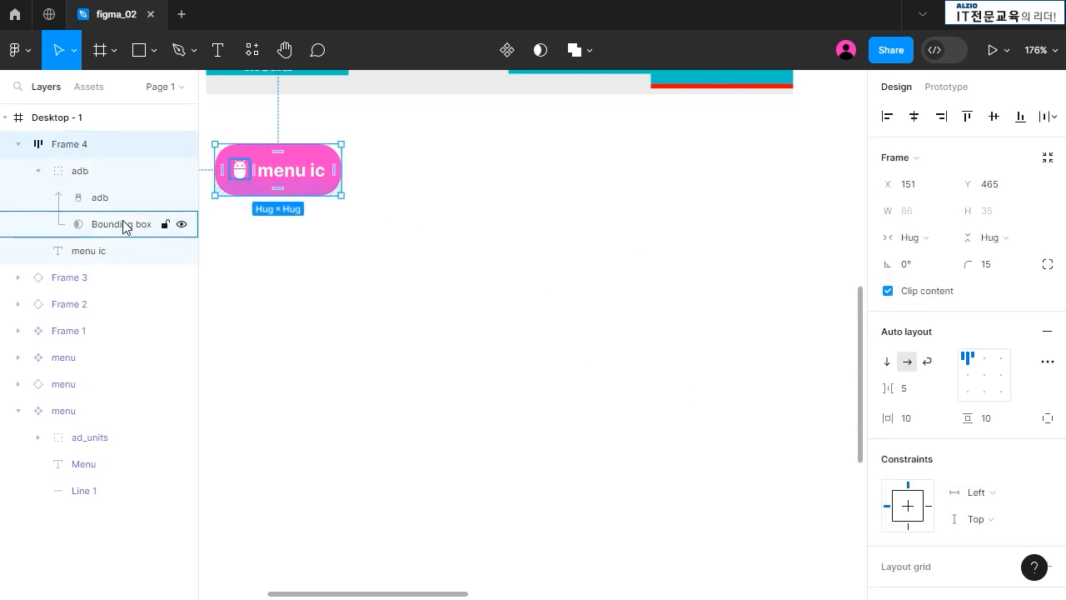
Turn the pink button frame (Frame 4) into a component and rename it menuic
left_click(100, 252)
scroll(633, 358, "up", 2)
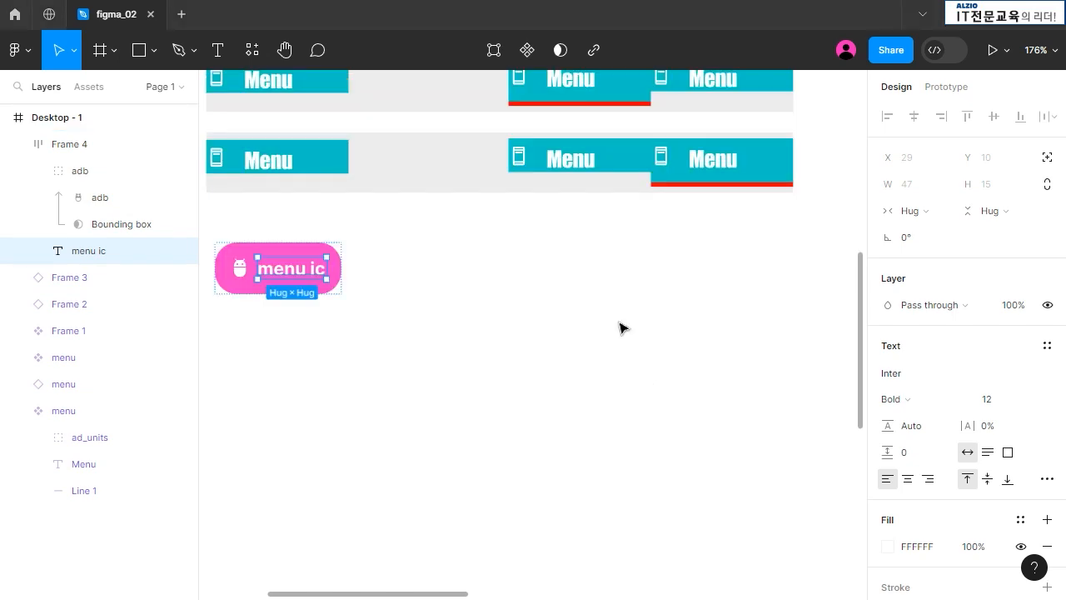
left_click(79, 147)
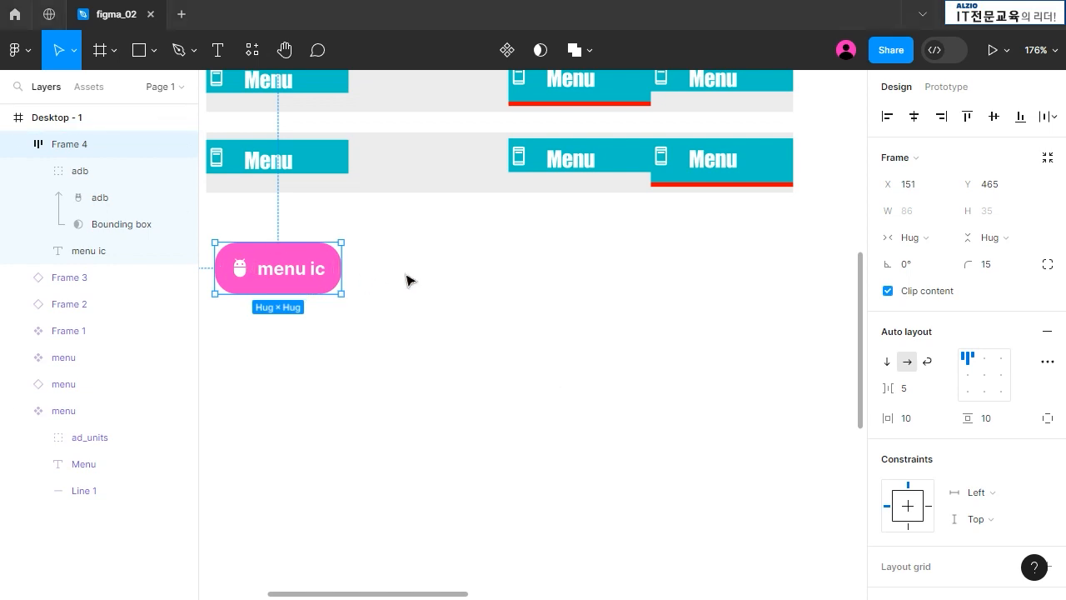
left_click(507, 52)
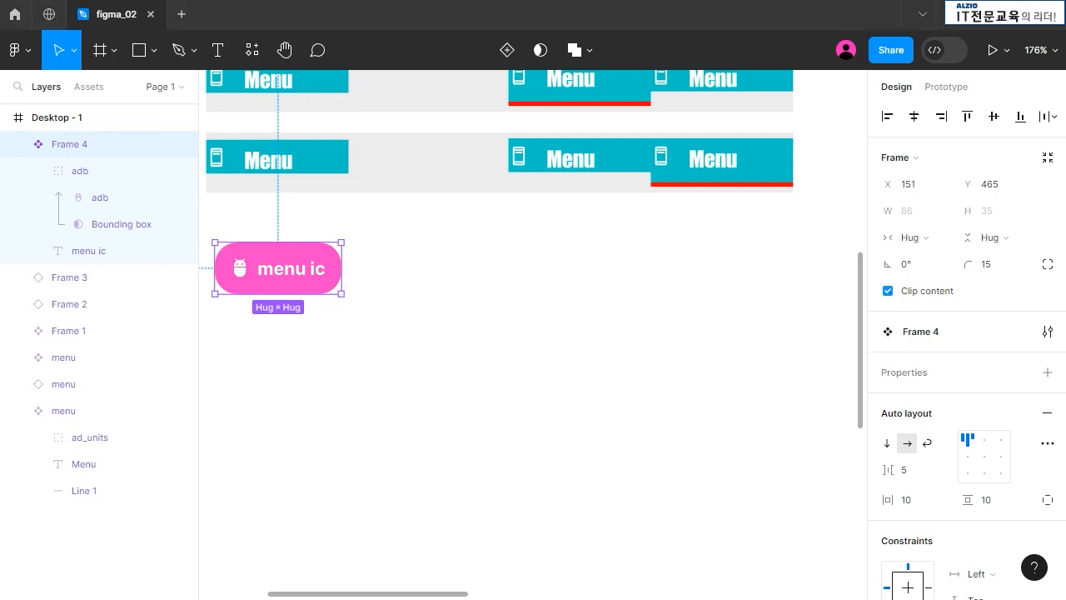
left_click(80, 149)
double_click(81, 149)
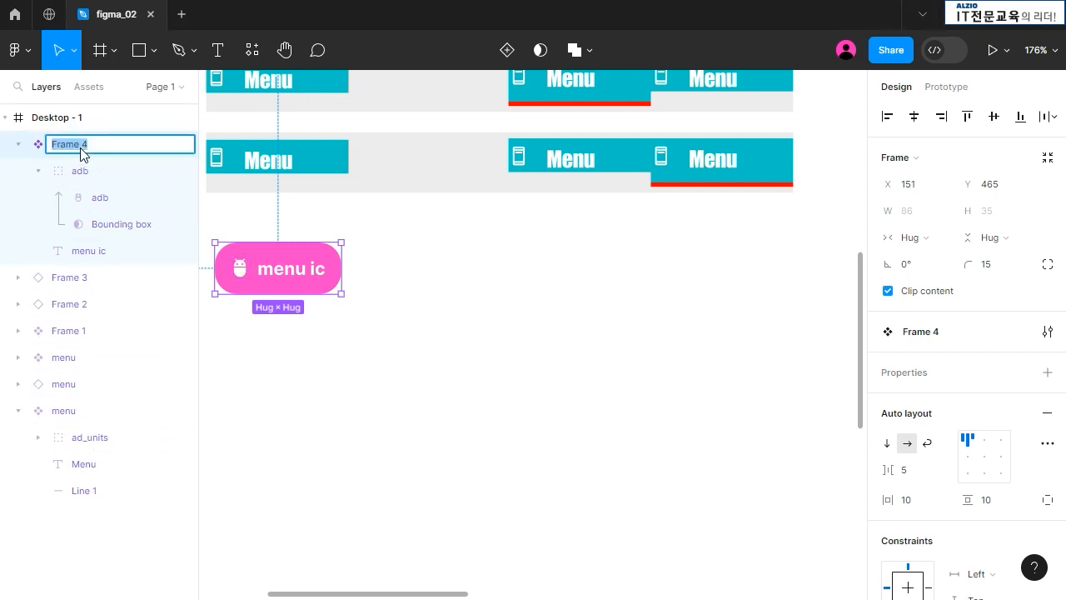
type("menuic")
key("Return")
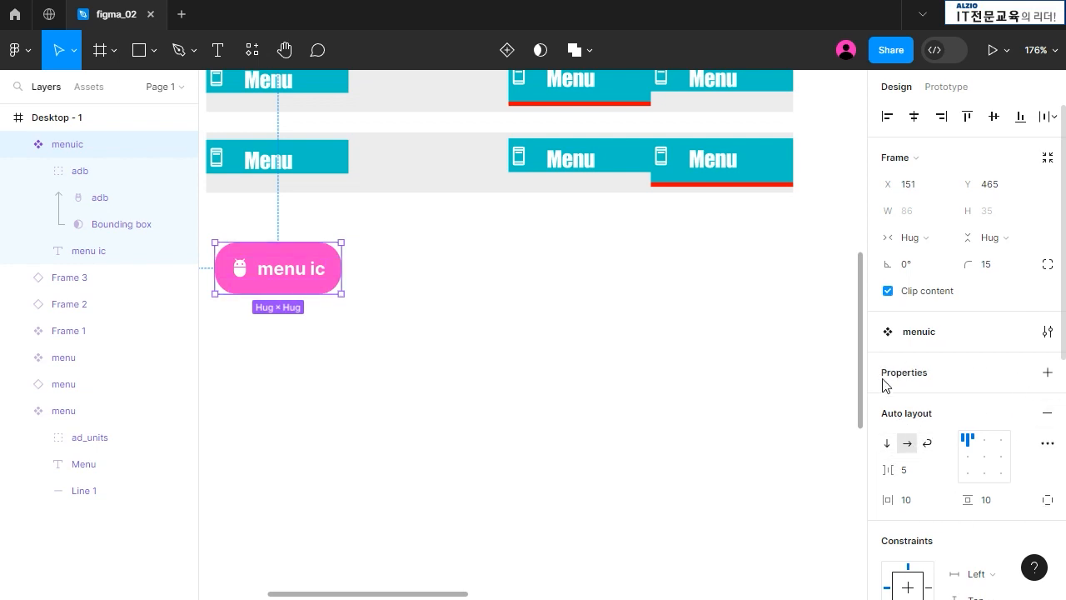
Add a Variant property to the menuic component and create two more variants below the default one
left_click(1048, 374)
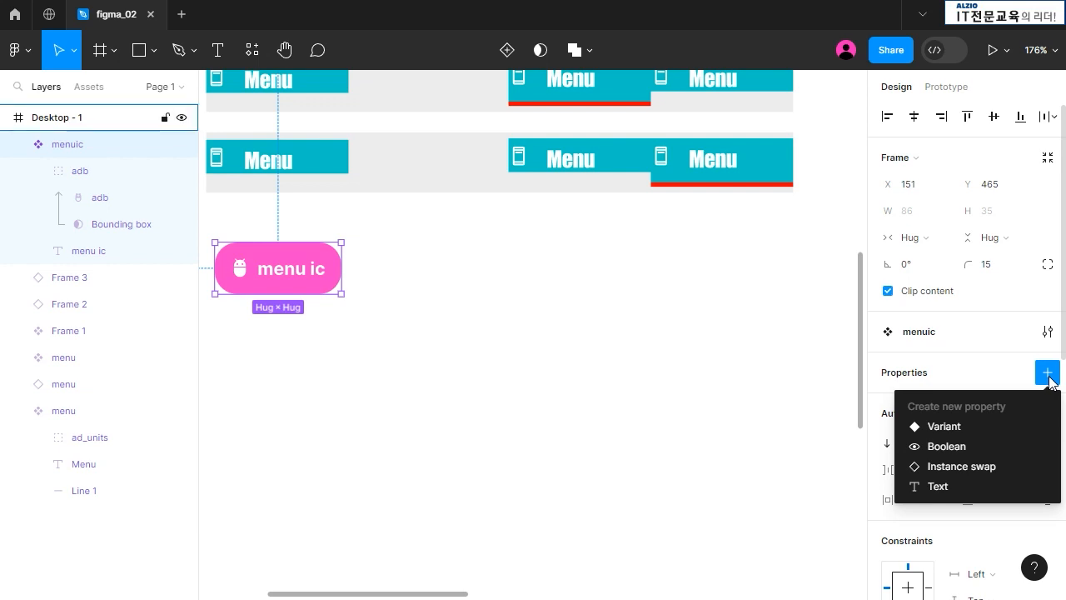
left_click(1048, 374)
left_click(1048, 374)
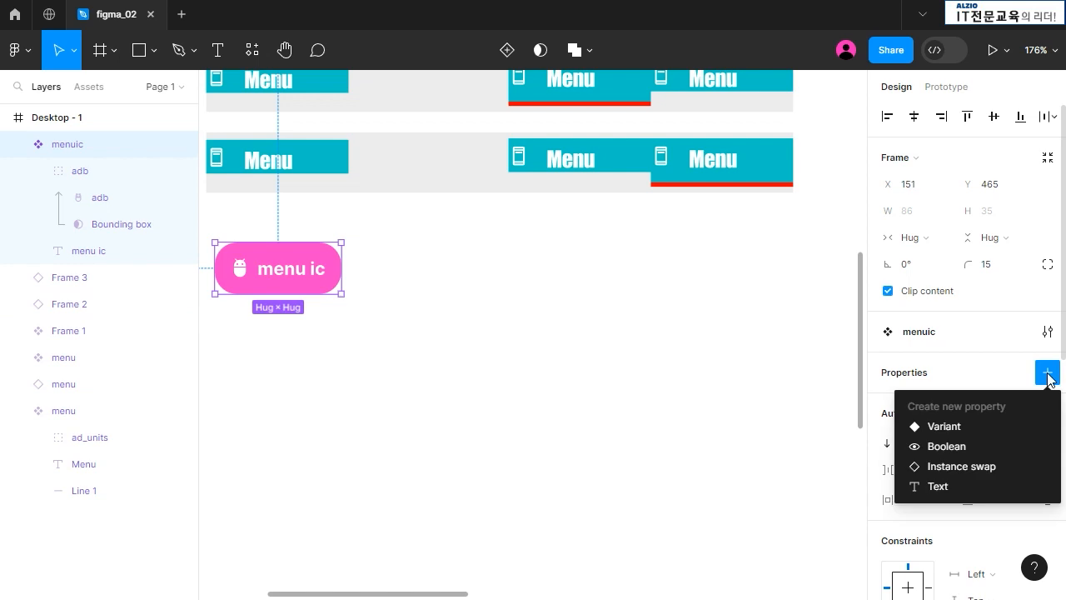
left_click(951, 428)
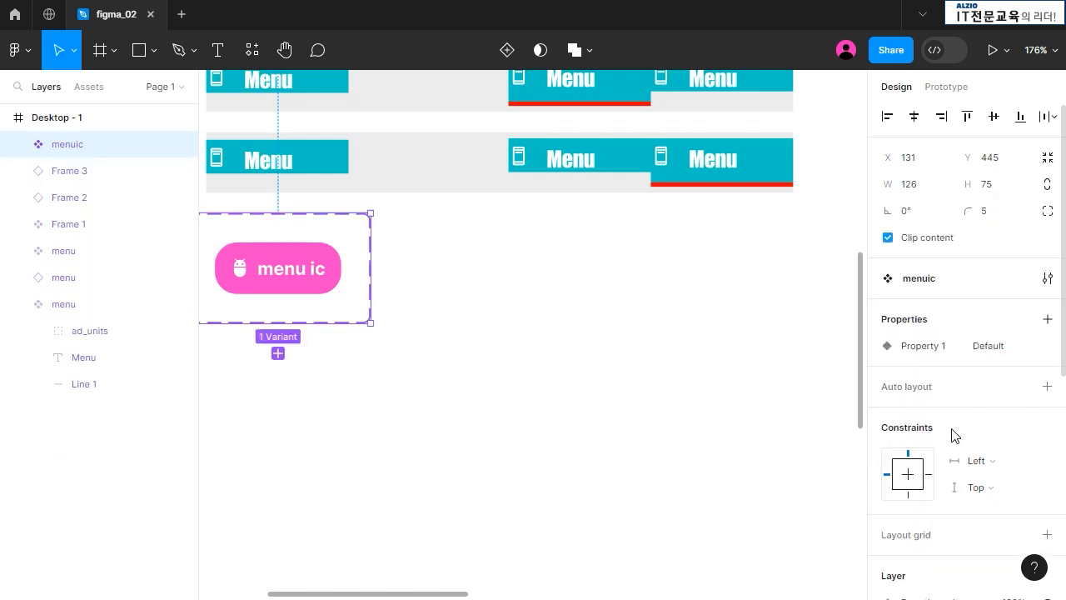
left_click_drag(376, 595, 350, 596)
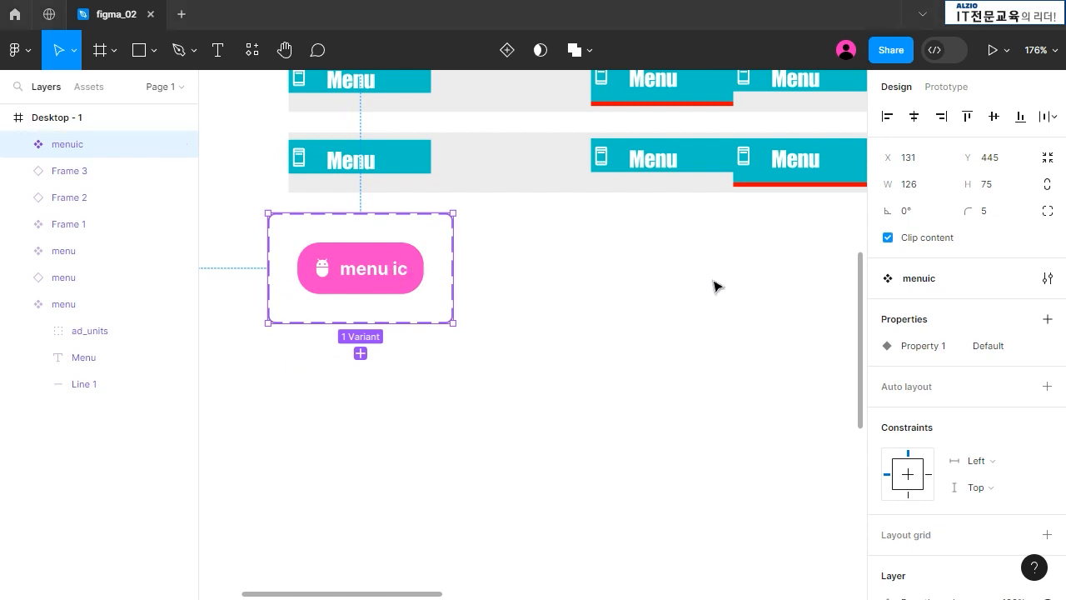
left_click(360, 353)
left_click(360, 406)
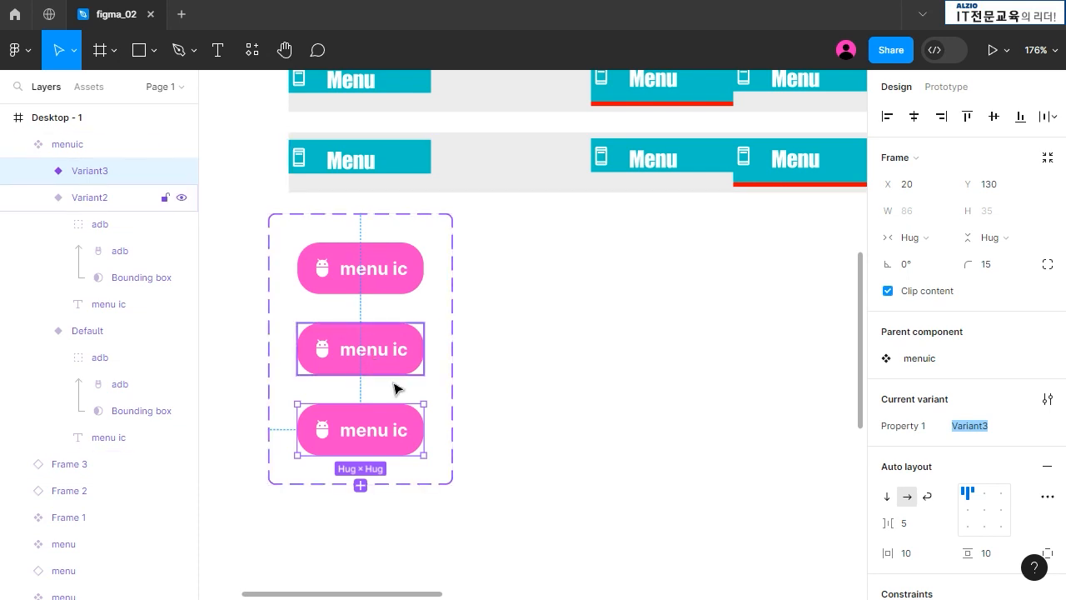
In Variant3, set the button fill to 433FFF and the "menu ic" text fill to FFC700
left_click(401, 444)
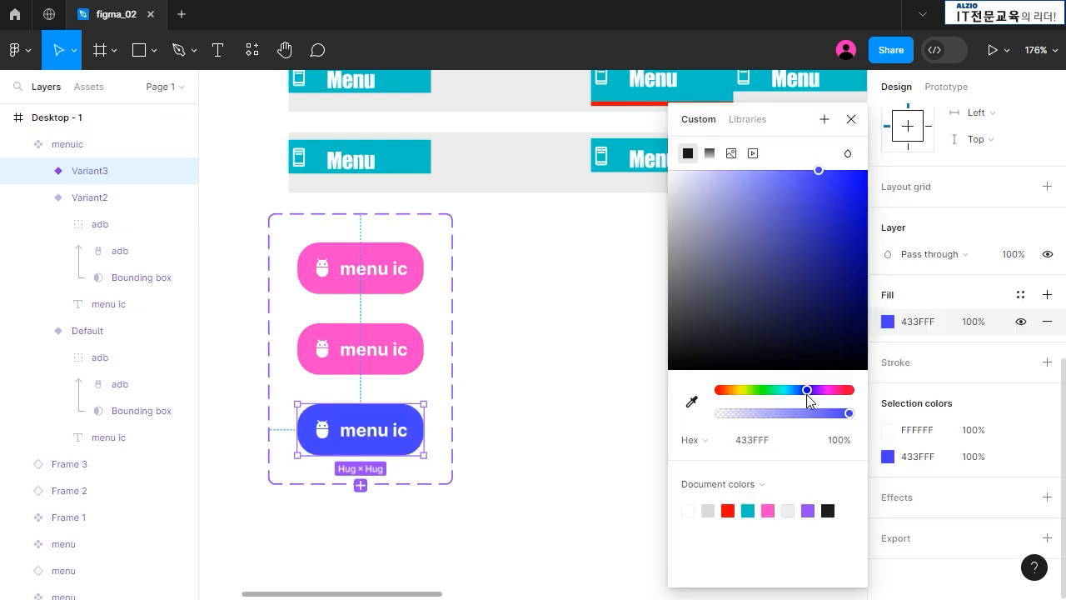
left_click(543, 434)
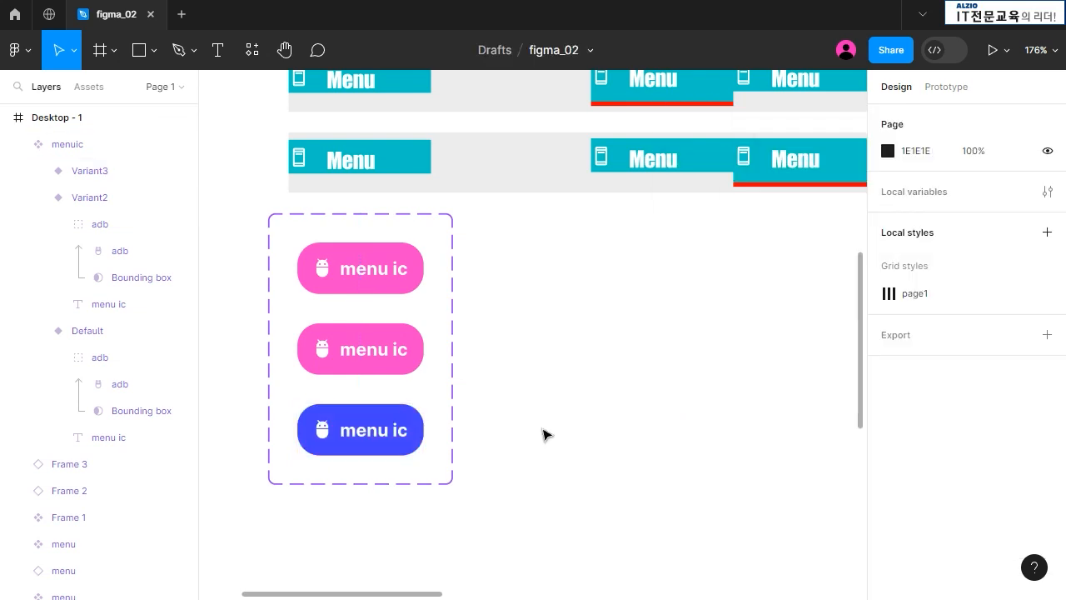
left_click(392, 431)
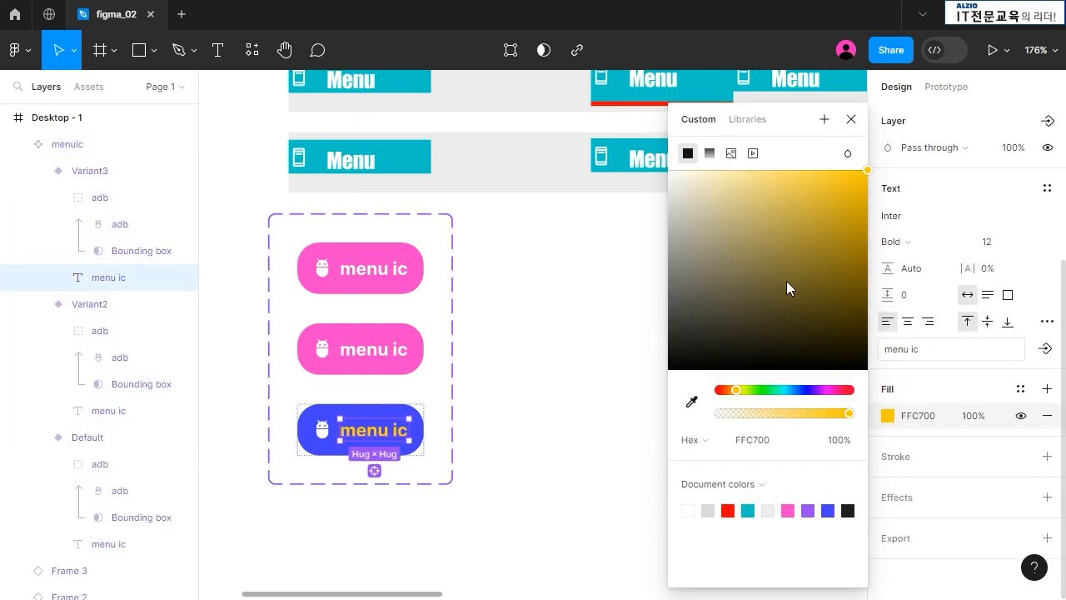
left_click(584, 364)
Recolour the Android icon in Variant3 to match the yellow of its text
left_click(326, 435)
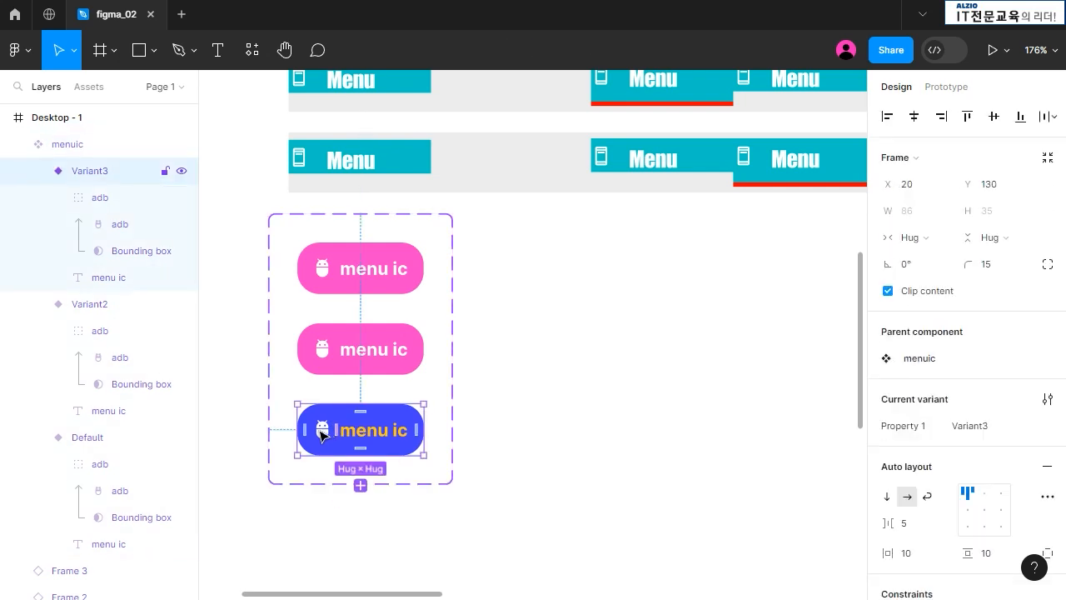
double_click(322, 432)
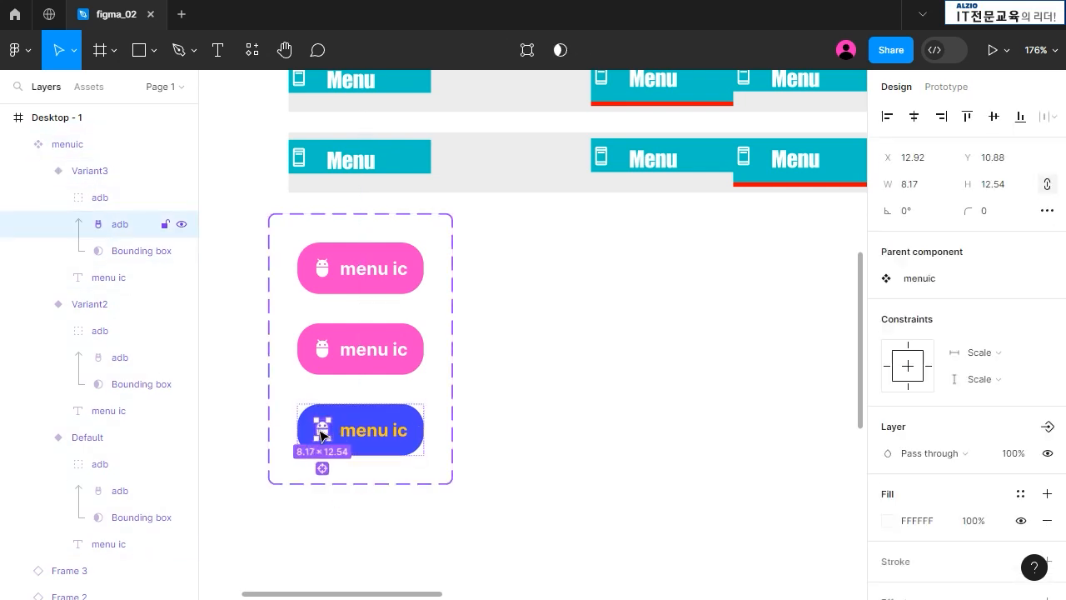
left_click(889, 520)
left_click(691, 402)
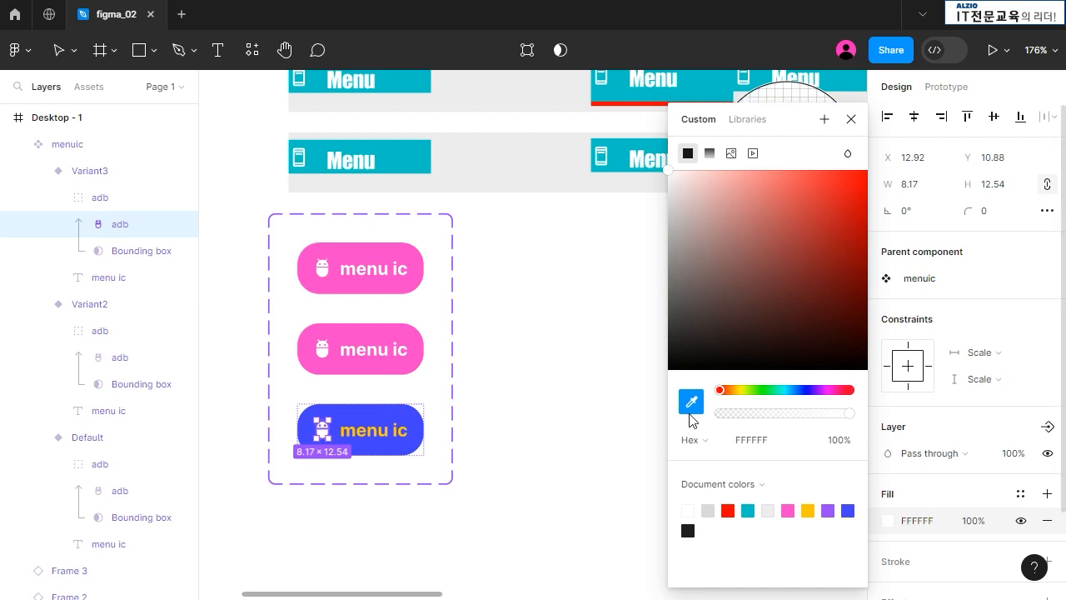
left_click(402, 433)
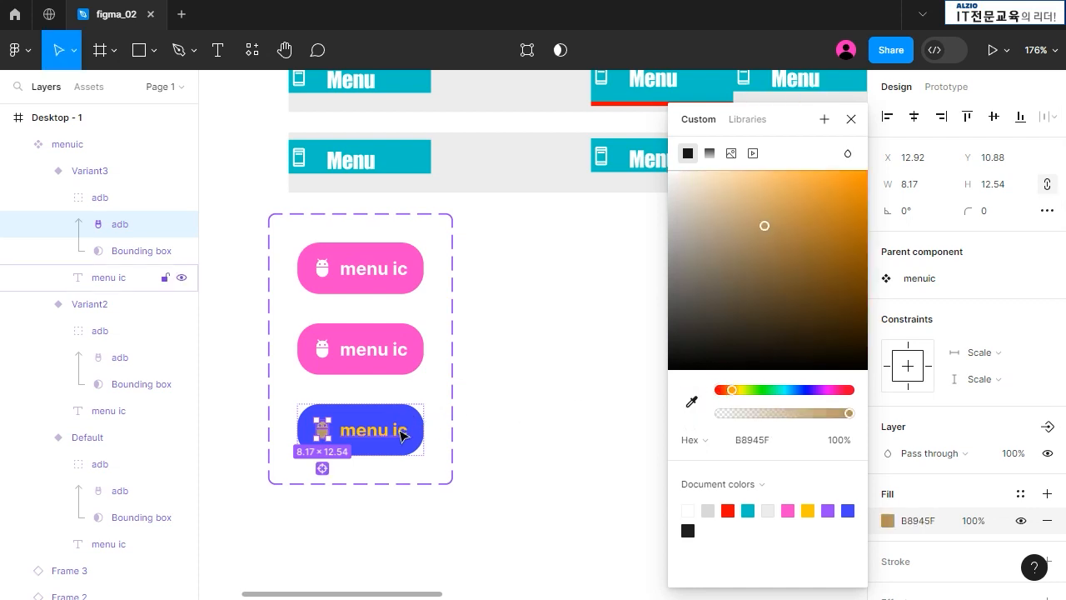
left_click(851, 119)
left_click(597, 364)
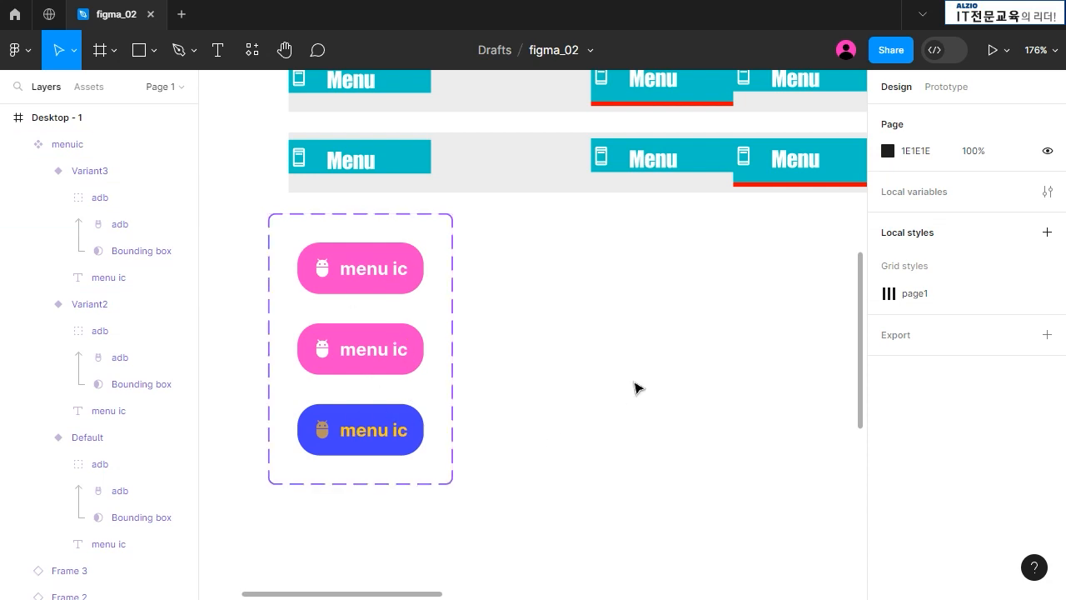
left_click(363, 389)
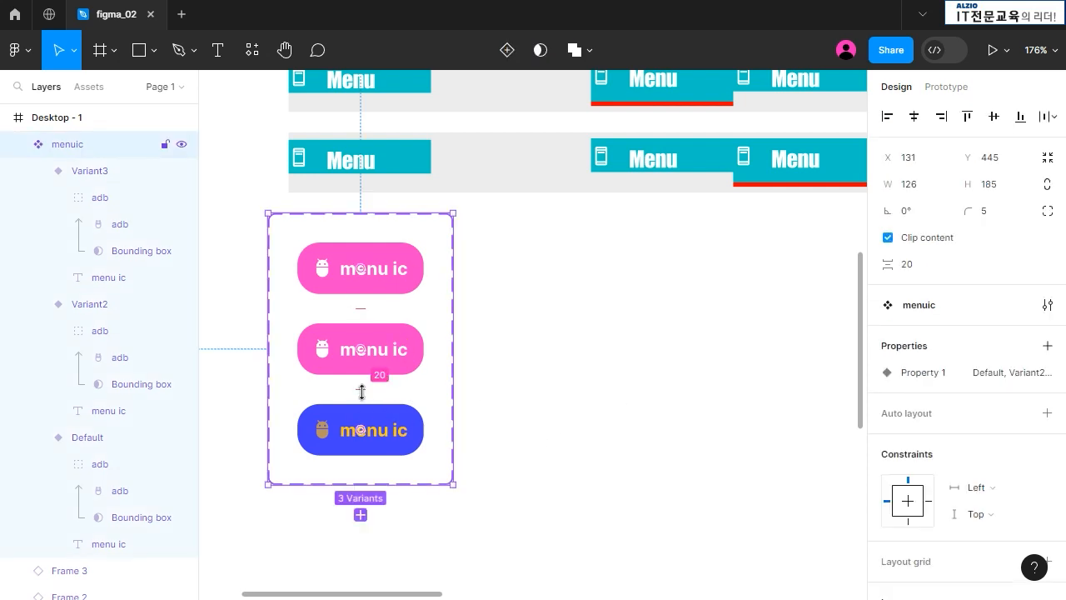
left_click(627, 341)
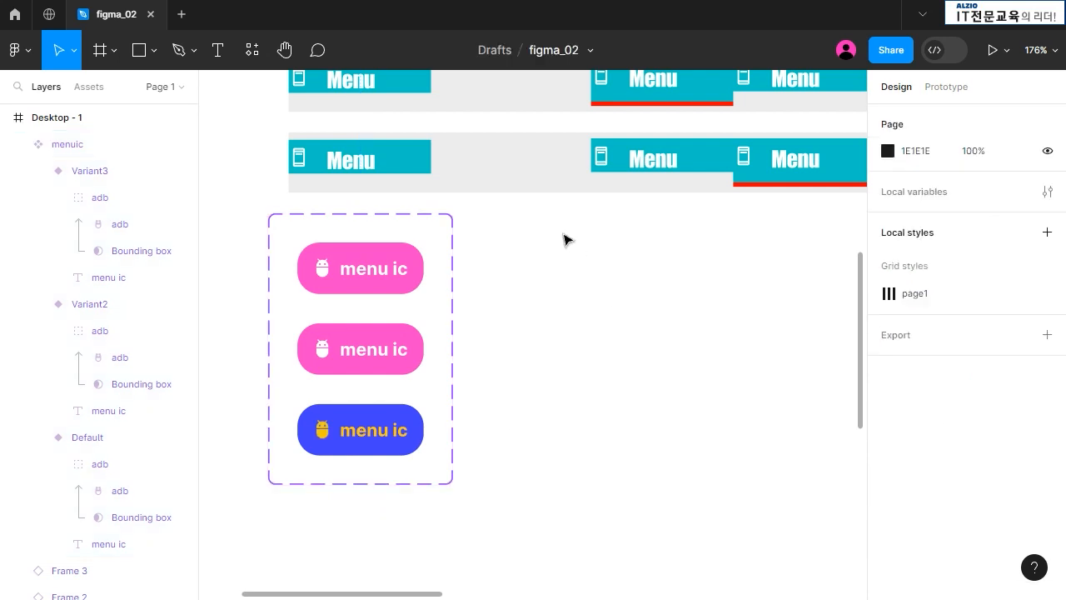
Select the three buttons in the menuic set in turn to match each with its variant layer
left_click(88, 440)
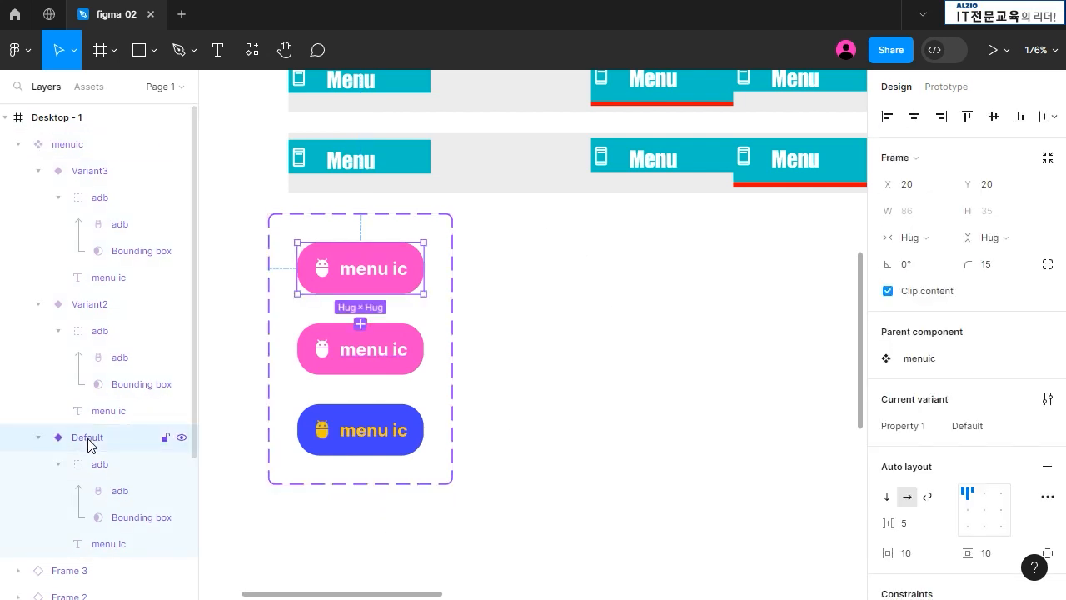
left_click(588, 459)
left_click(405, 425)
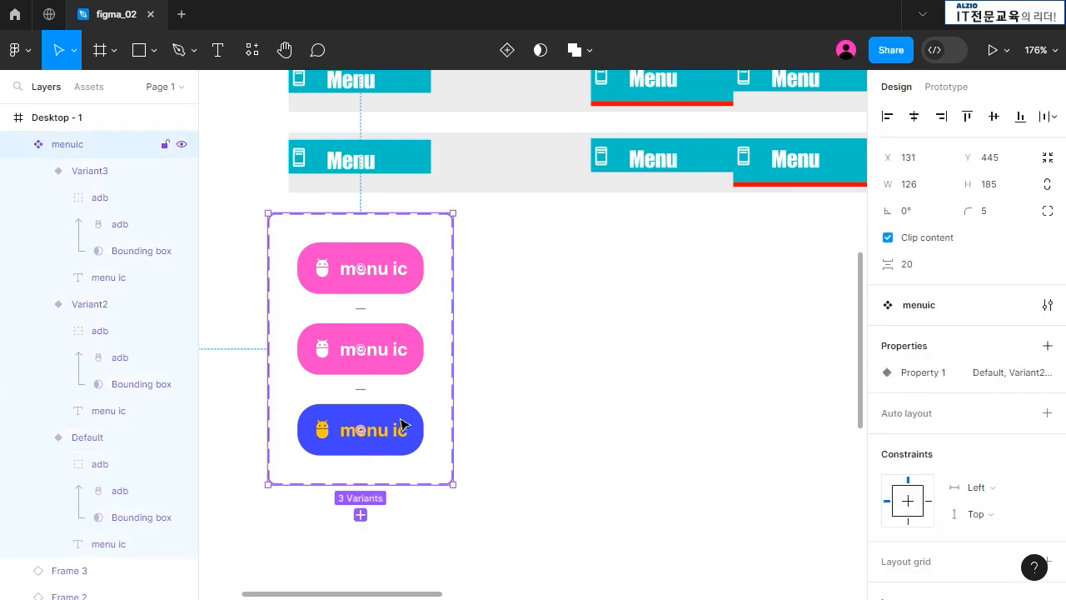
left_click(404, 427)
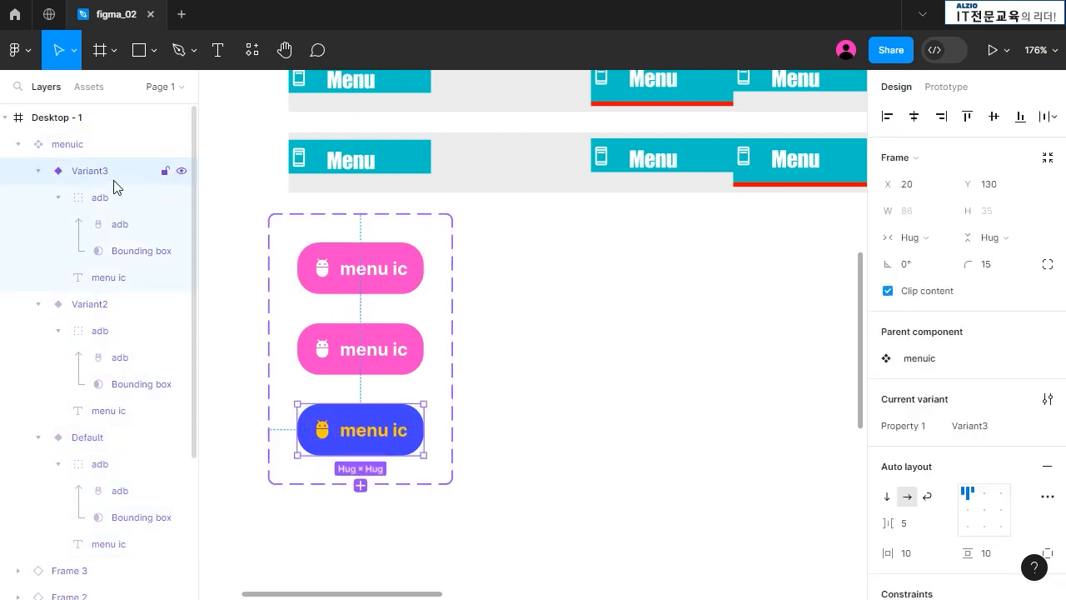
left_click(367, 343)
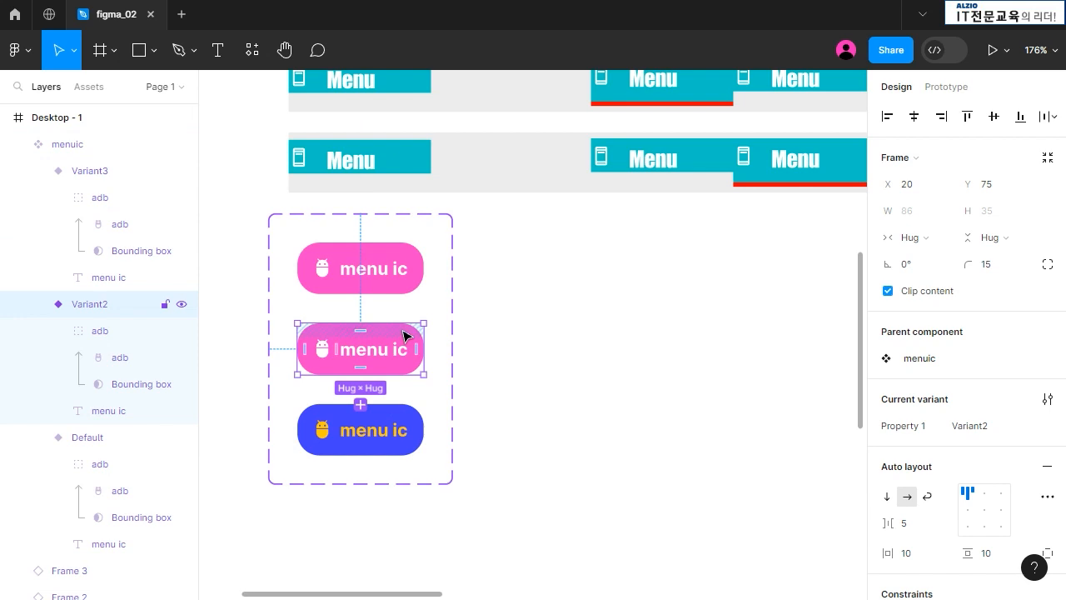
left_click(404, 265)
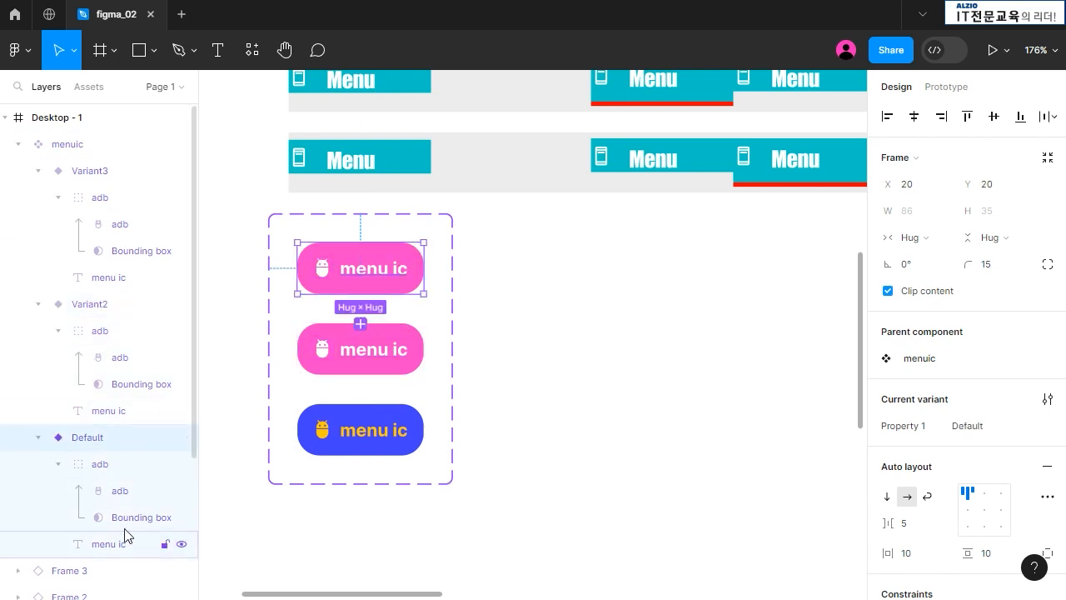
left_click(651, 345)
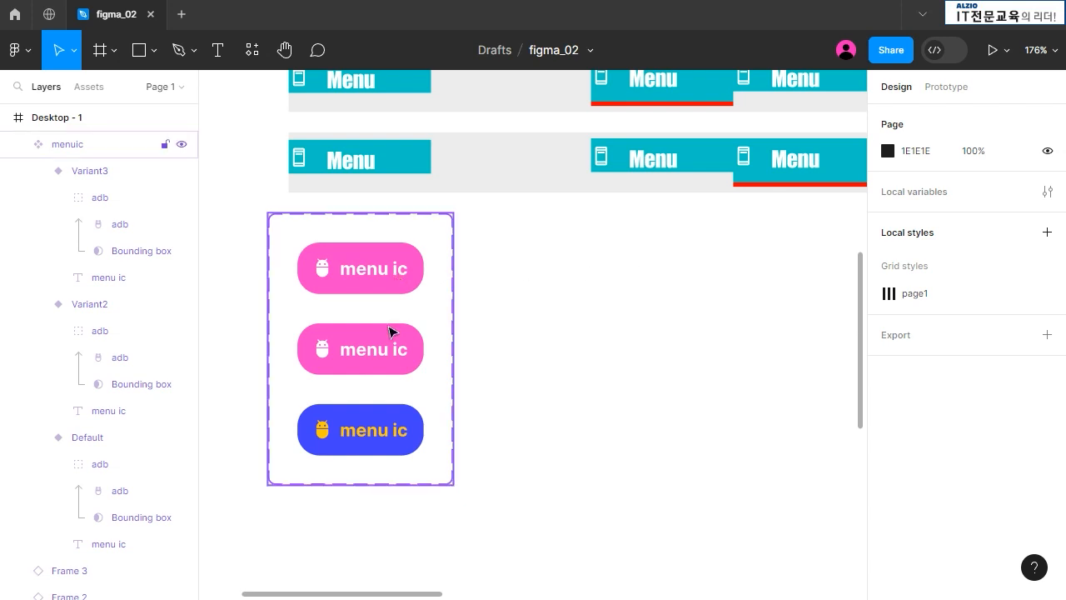
Recolour the "menu ic" text and Android icon in Variant2 to blue
left_click(389, 352)
left_click(389, 352)
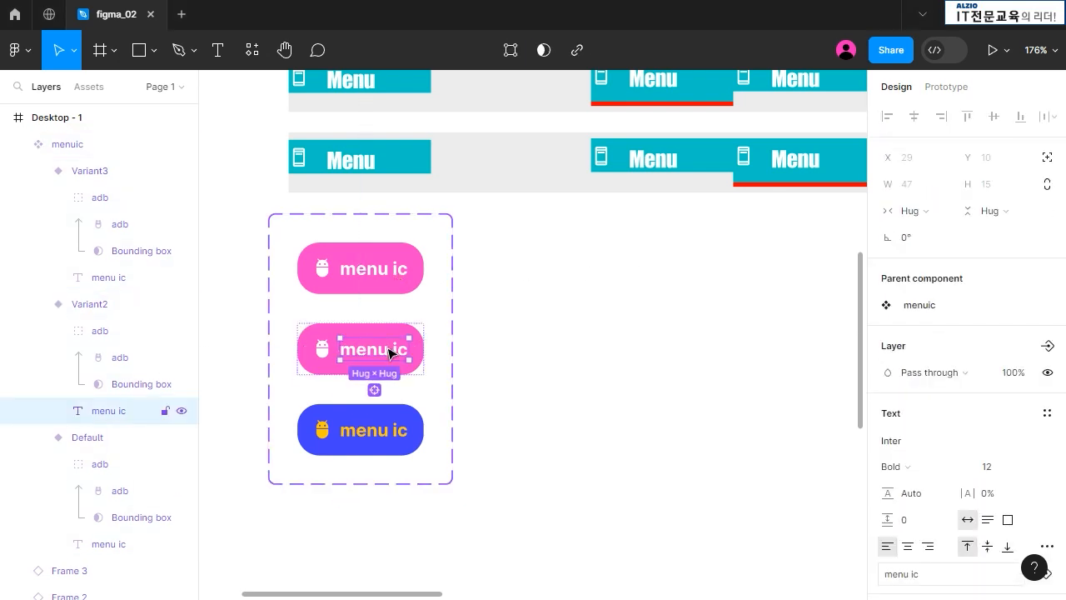
left_click(655, 362)
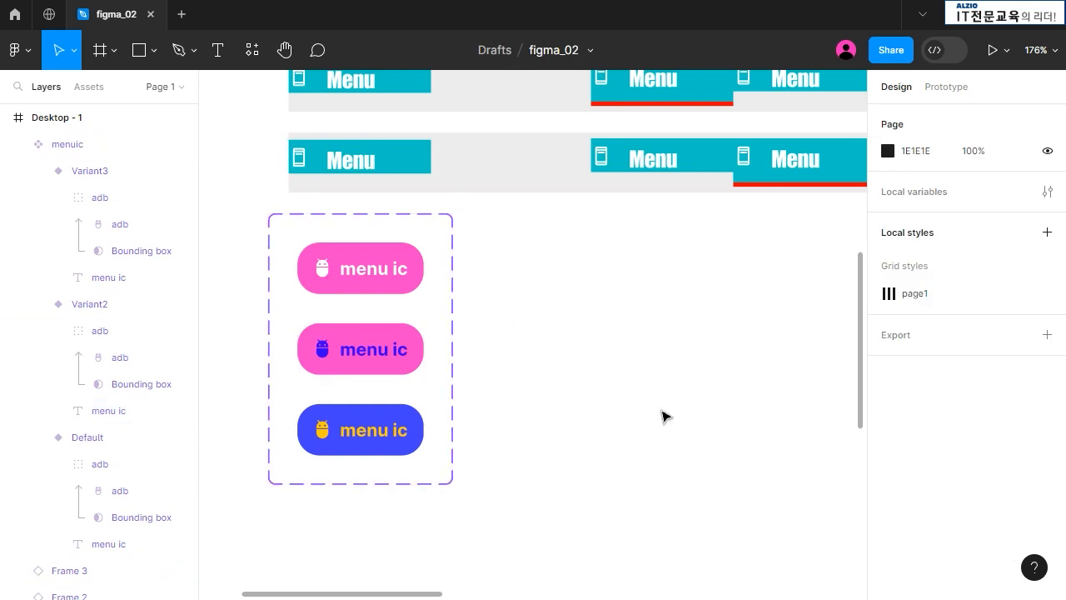
Copy the Default variant out of the menuic set as an instance at about X 342, Y 464
left_click(97, 439)
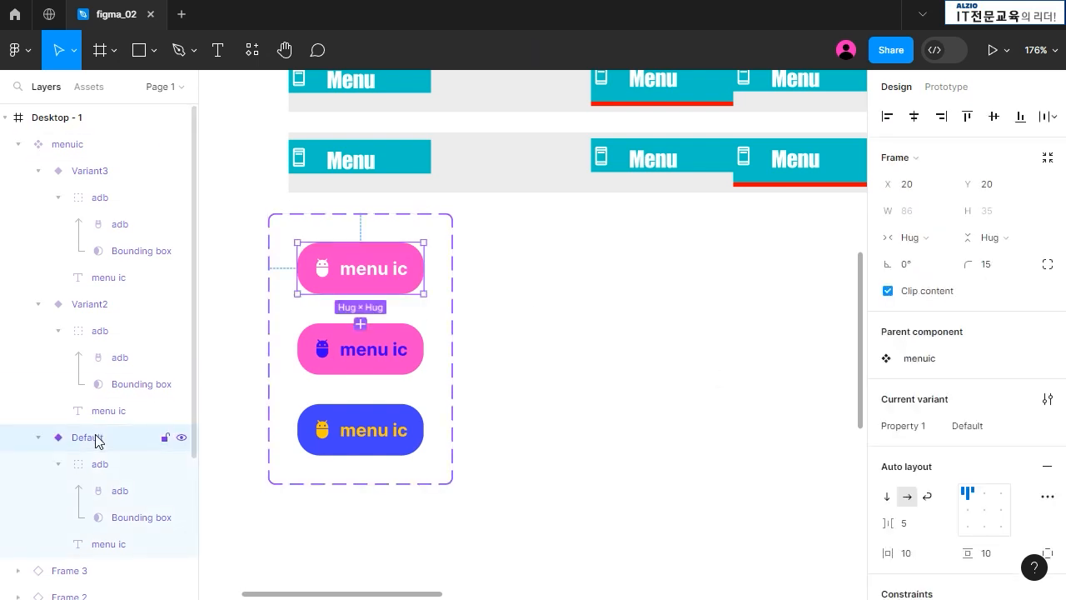
left_click_drag(395, 261, 676, 259)
key("alt")
left_click(744, 335)
left_click(681, 286)
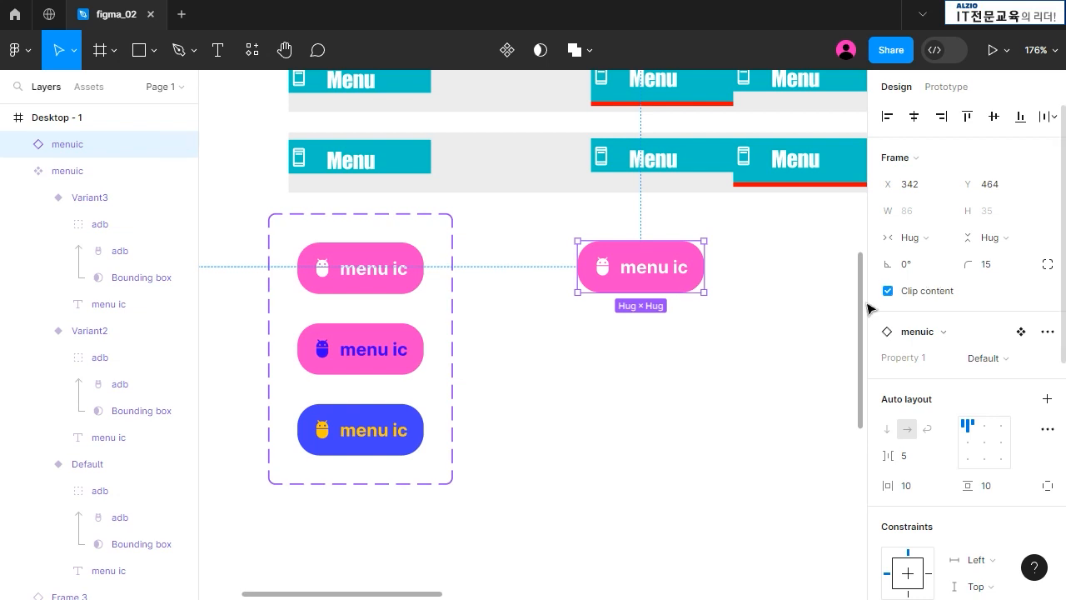
Switch the new instance's Property 1 to Variant2, then to Variant3, and leave the instance selected
left_click(1012, 363)
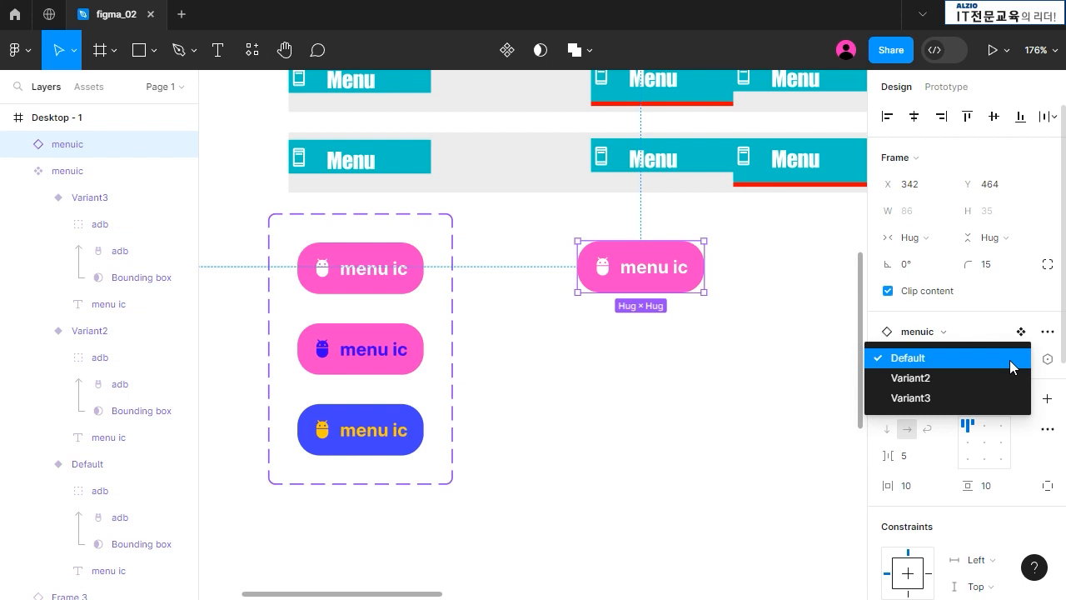
left_click(1012, 378)
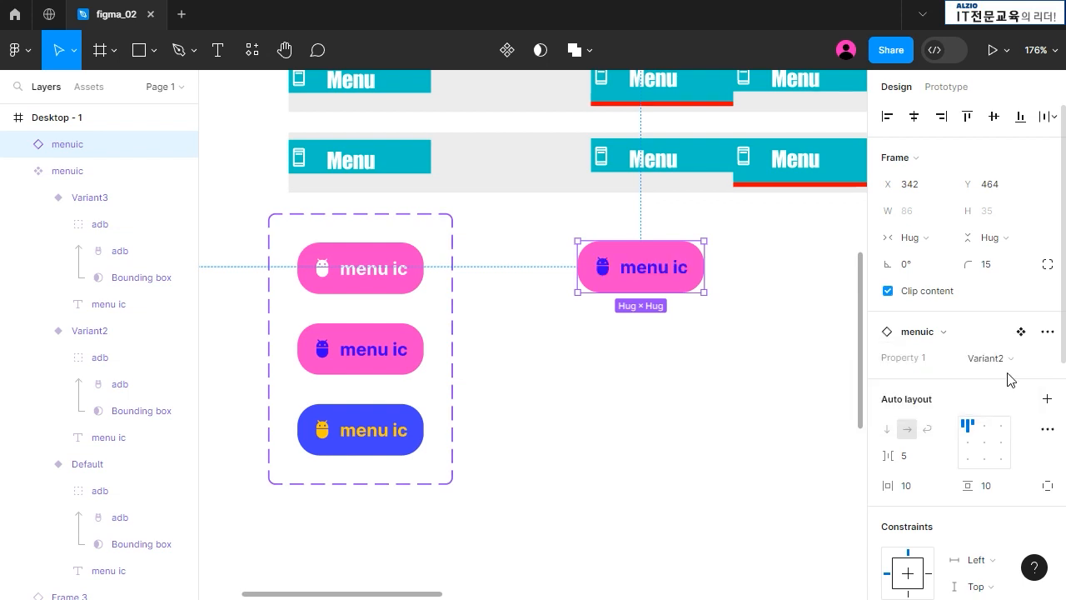
left_click(1015, 365)
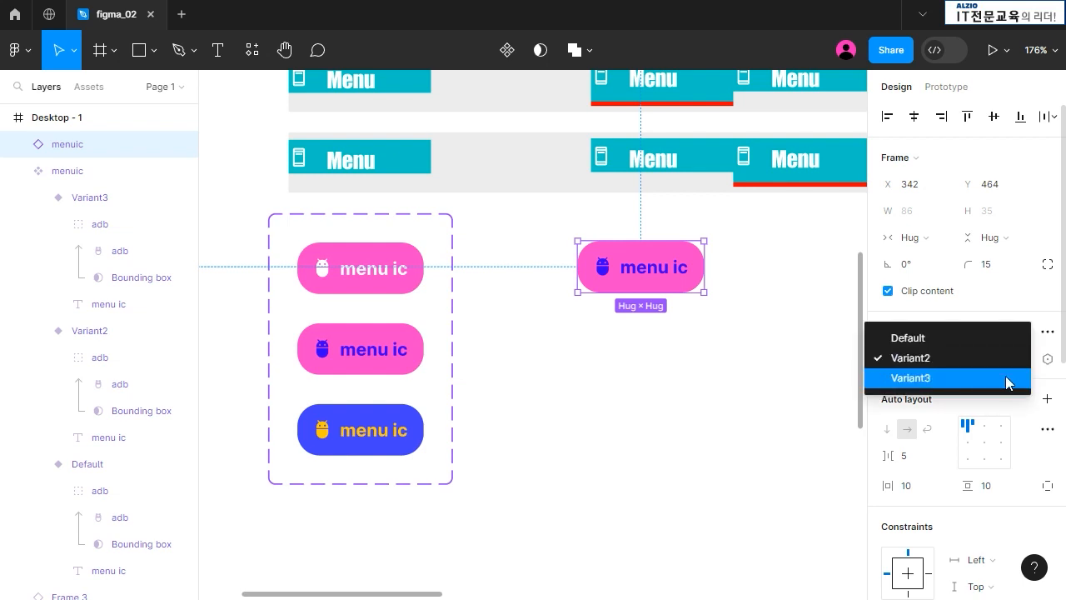
left_click(1005, 376)
left_click(609, 336)
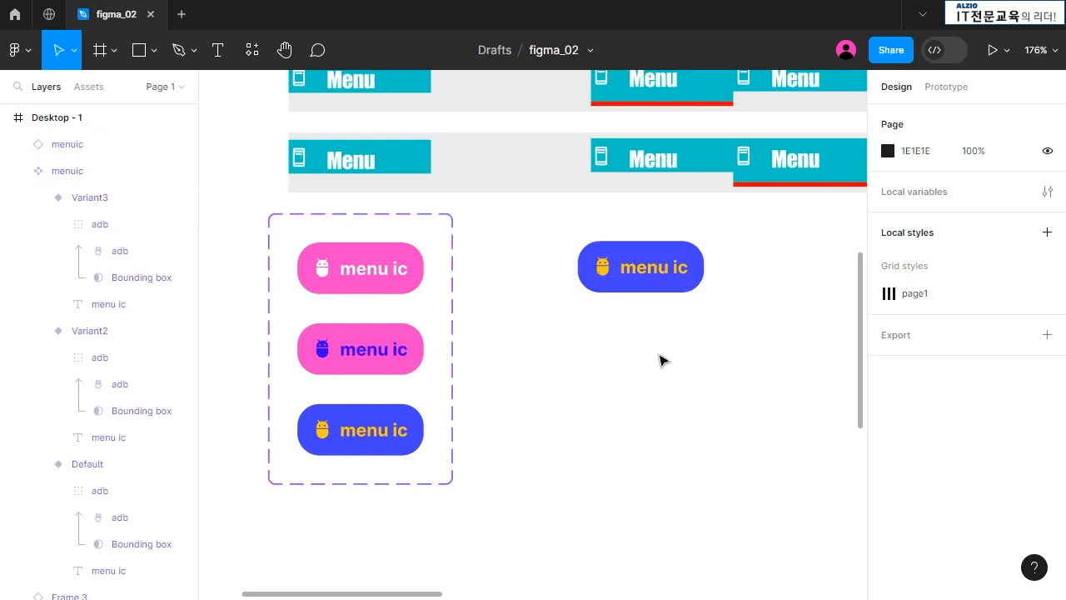
left_click(673, 264)
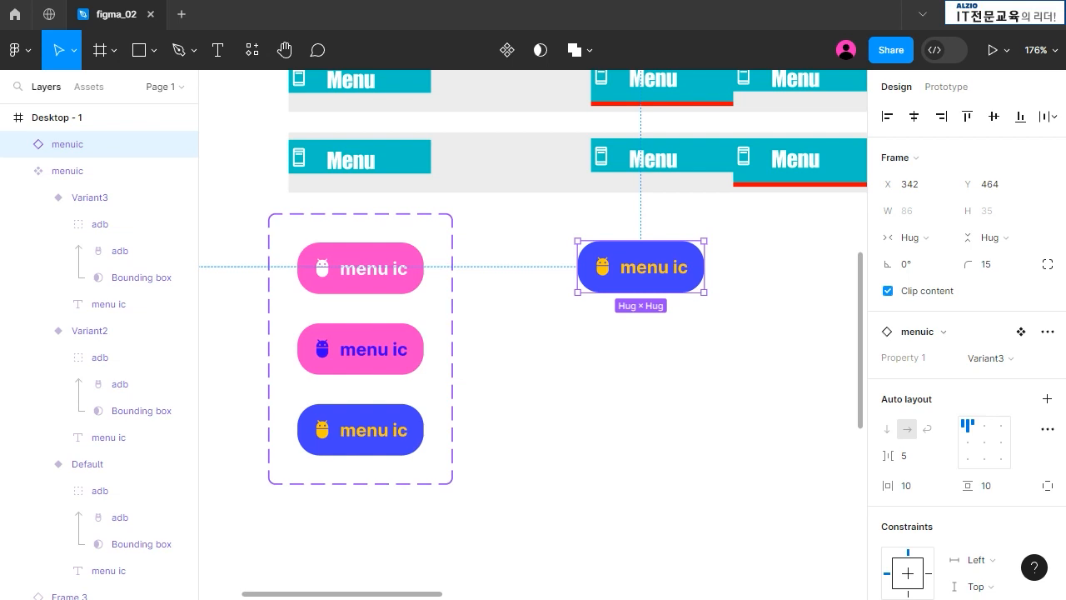
Create a boolean component property named "Show adb_t" with value True on the Default variant's Android icon
left_click(483, 366)
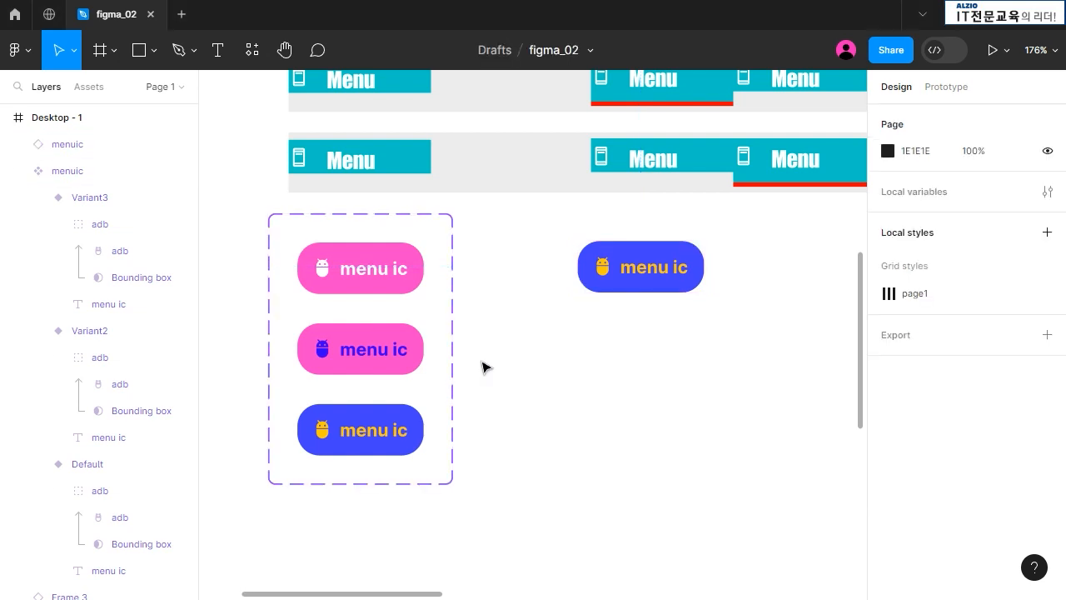
left_click(321, 270)
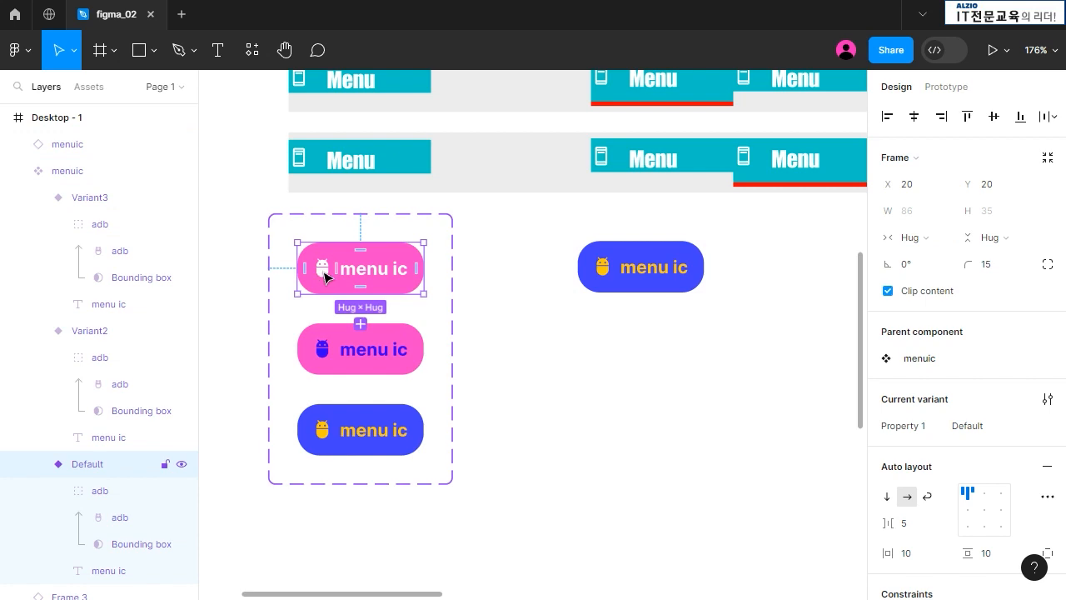
left_click(324, 277)
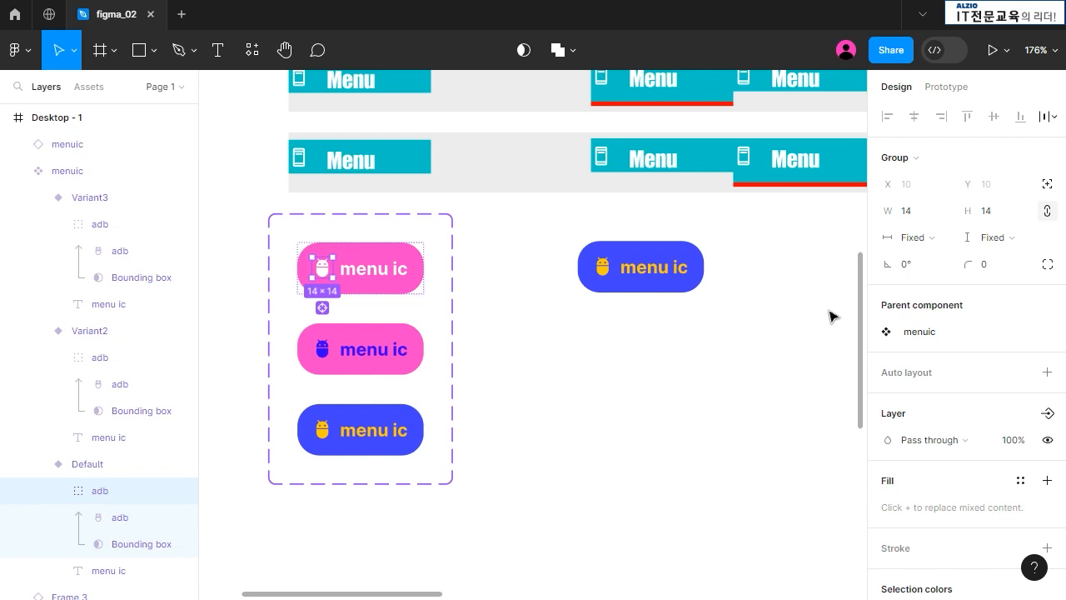
left_click(1048, 414)
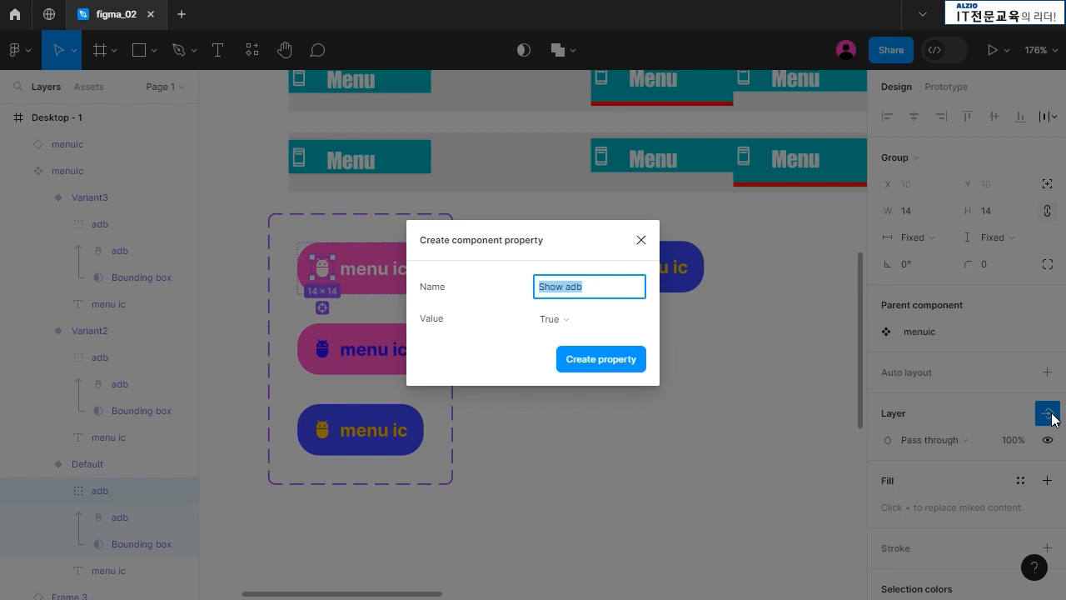
left_click(639, 322)
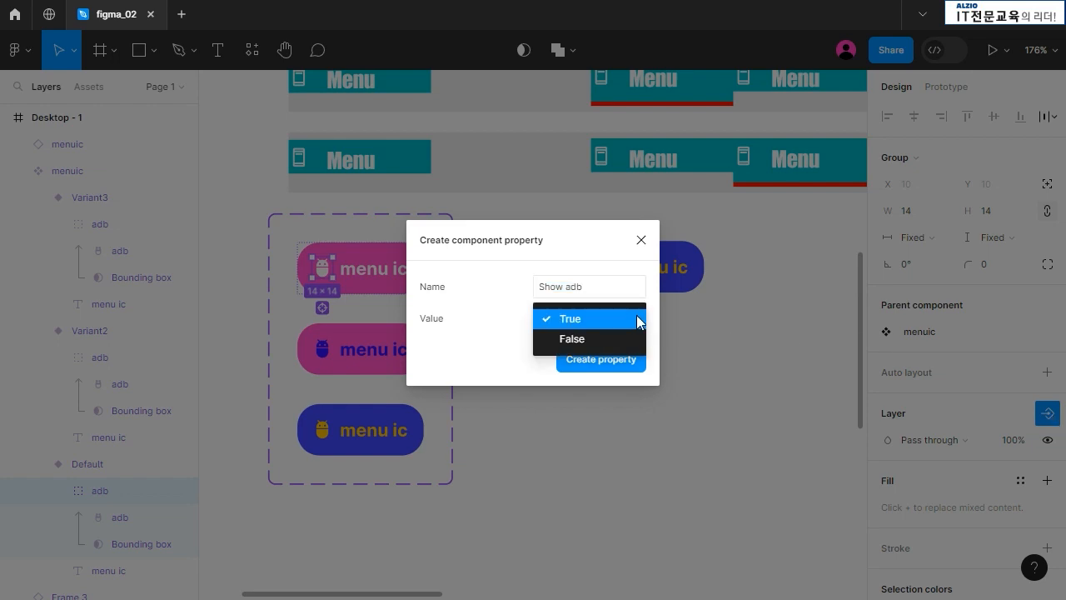
left_click(639, 322)
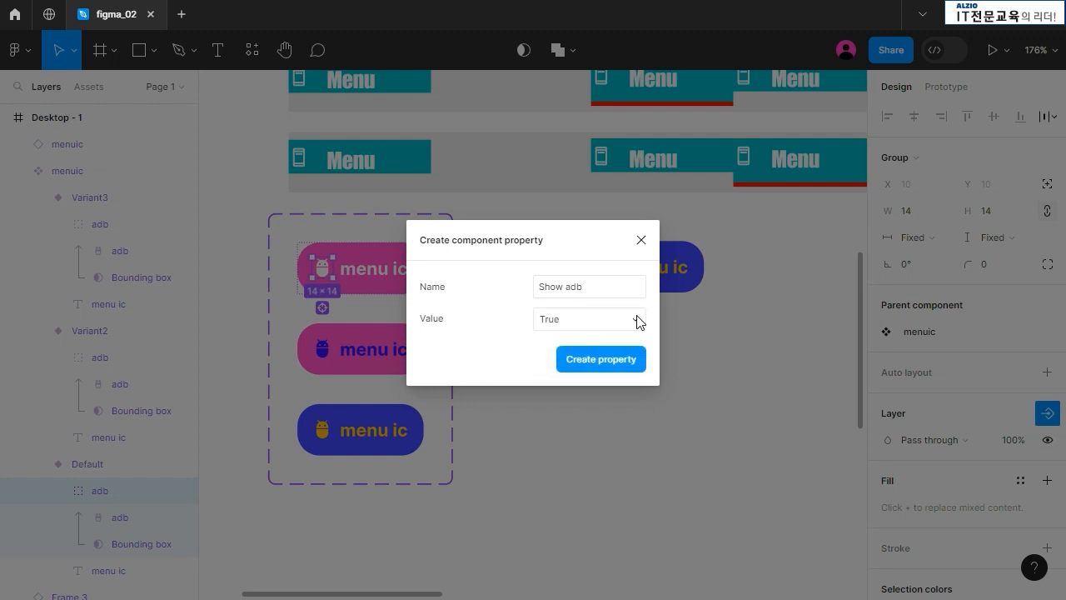
left_click(609, 290)
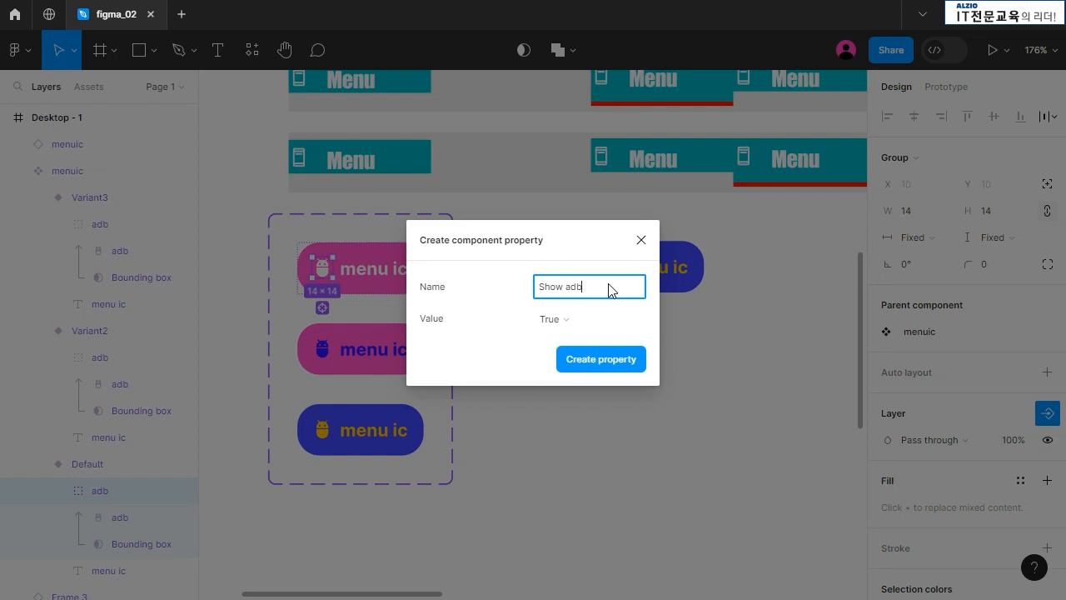
type("_t")
key("Return")
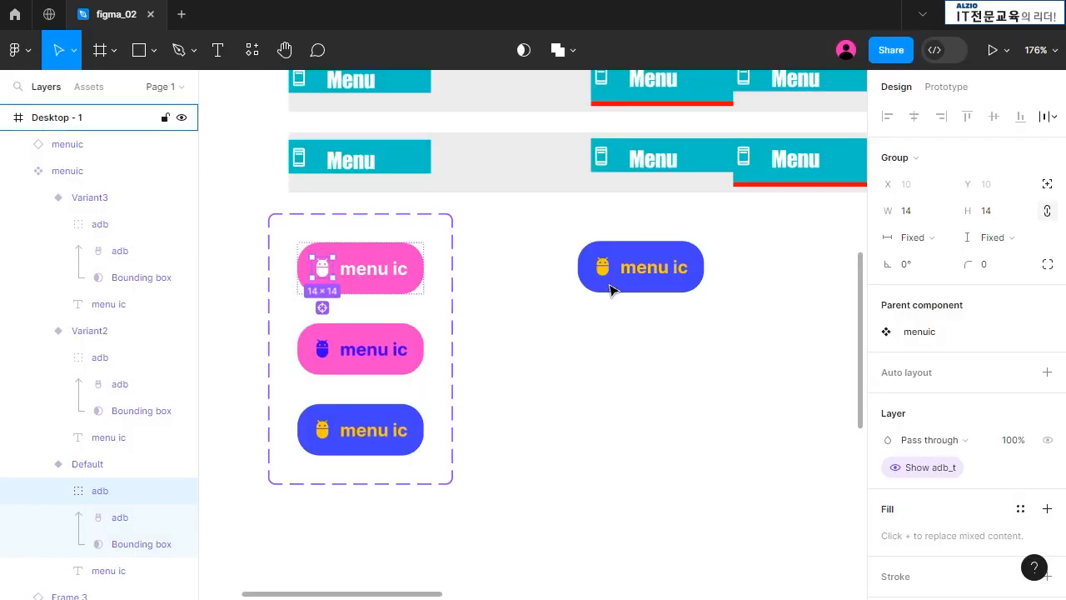
left_click(612, 458)
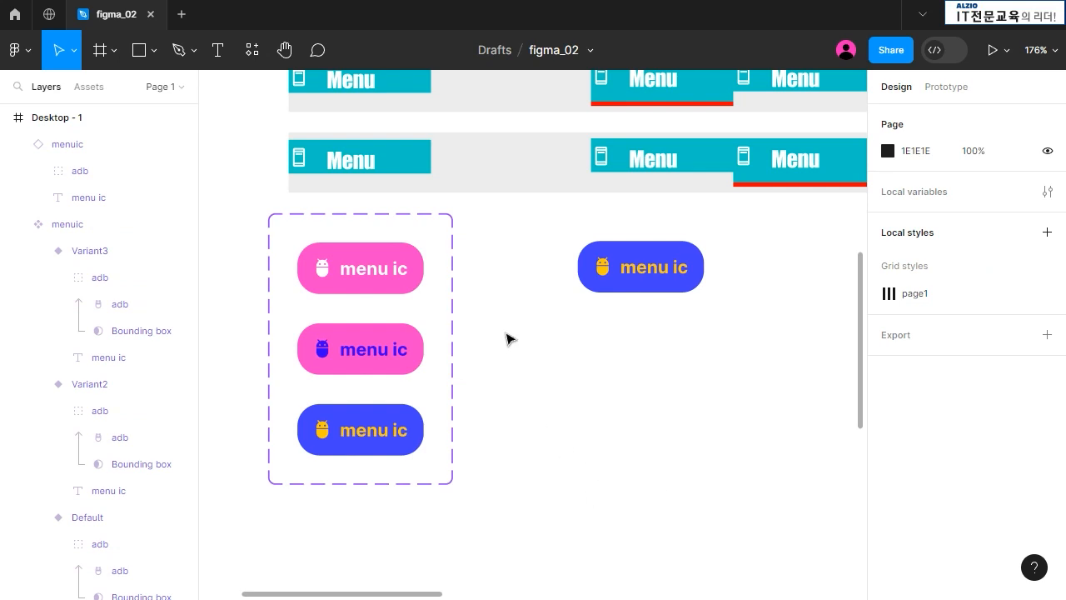
Inspect the blue instance's variant options and properties against the Default variant and the menuic set
left_click(685, 264)
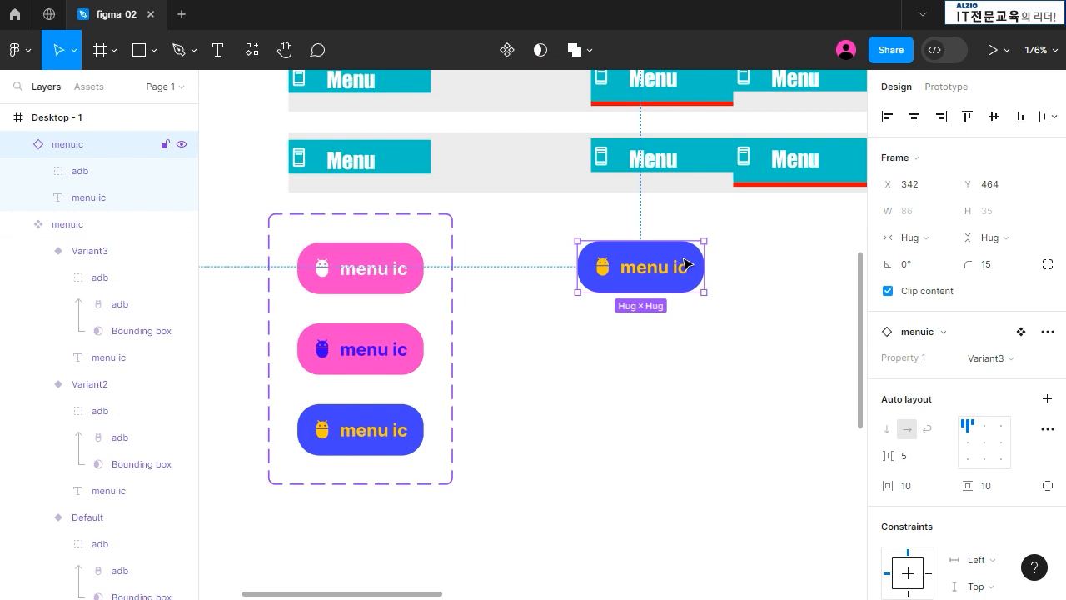
left_click(405, 258)
left_click(405, 258)
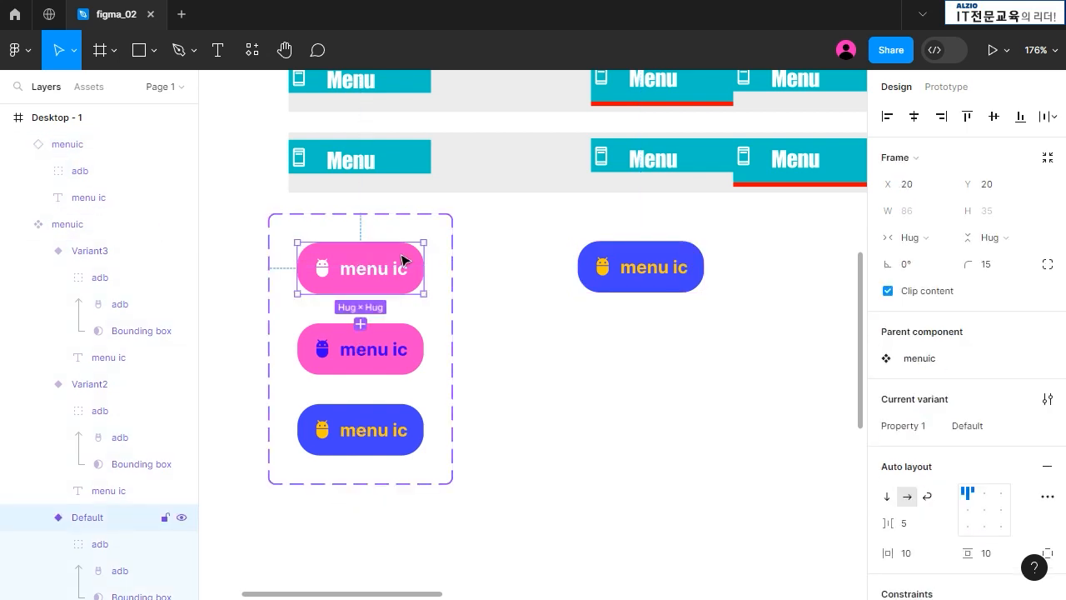
left_click(647, 244)
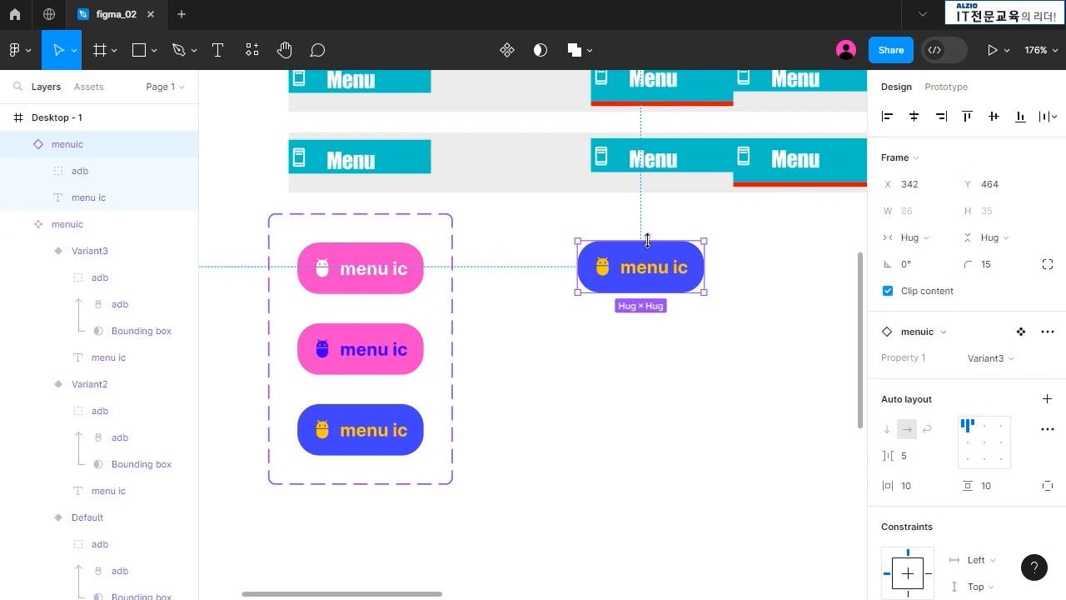
left_click(1013, 360)
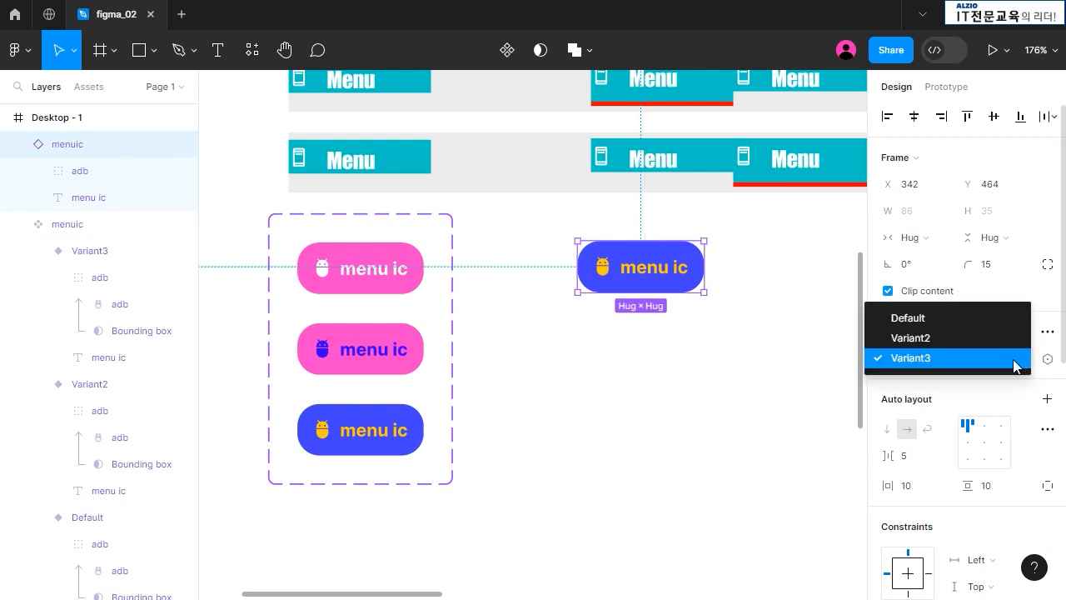
left_click(1016, 360)
left_click(357, 284)
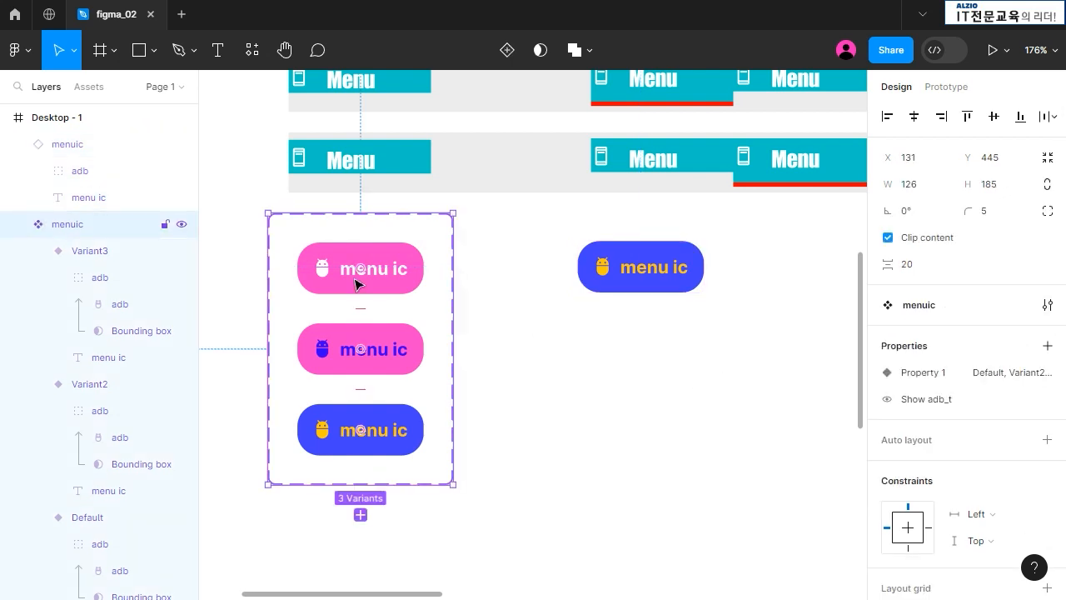
Duplicate the blue menuic instance directly below itself at X 342, Y 520
left_click(650, 288)
left_click_drag(649, 287, 648, 370)
left_click(790, 400)
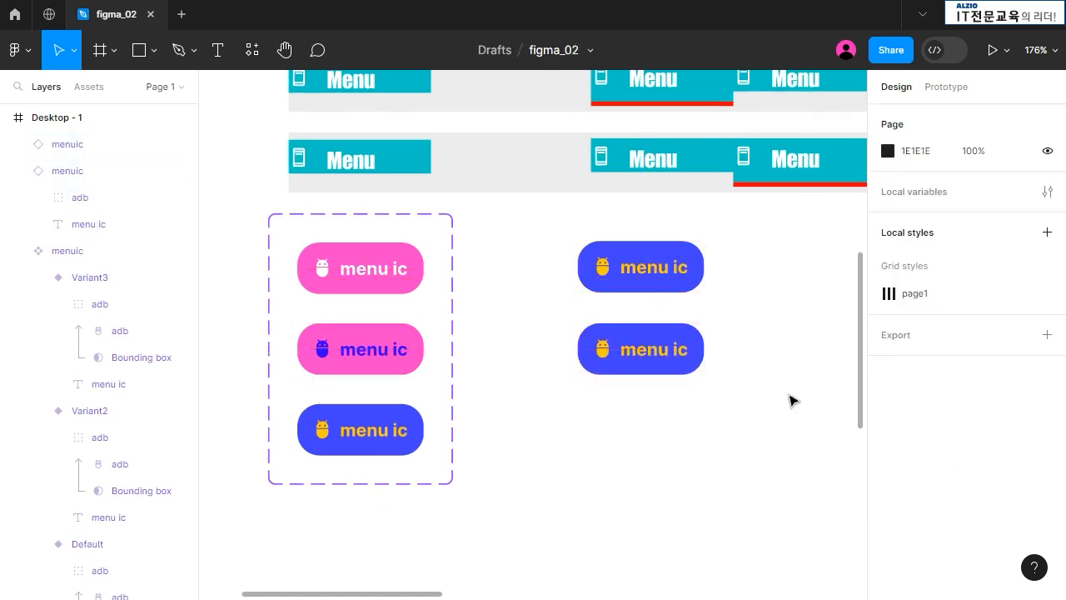
left_click(688, 278)
left_click(711, 305)
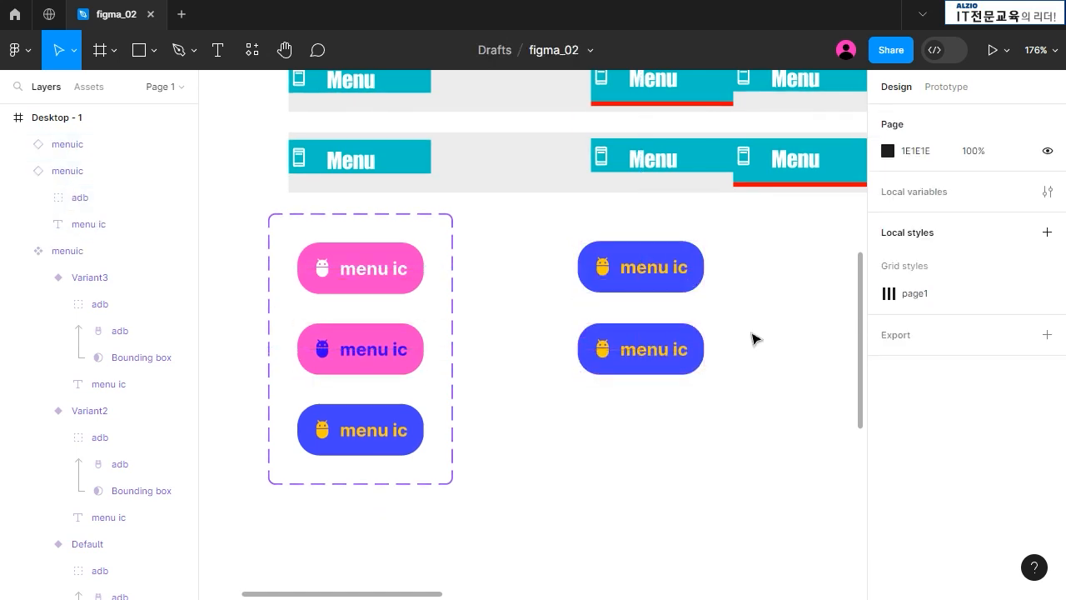
Switch the lower instance's Property 1 to Default and turn off its Show adb_t property
left_click(627, 368)
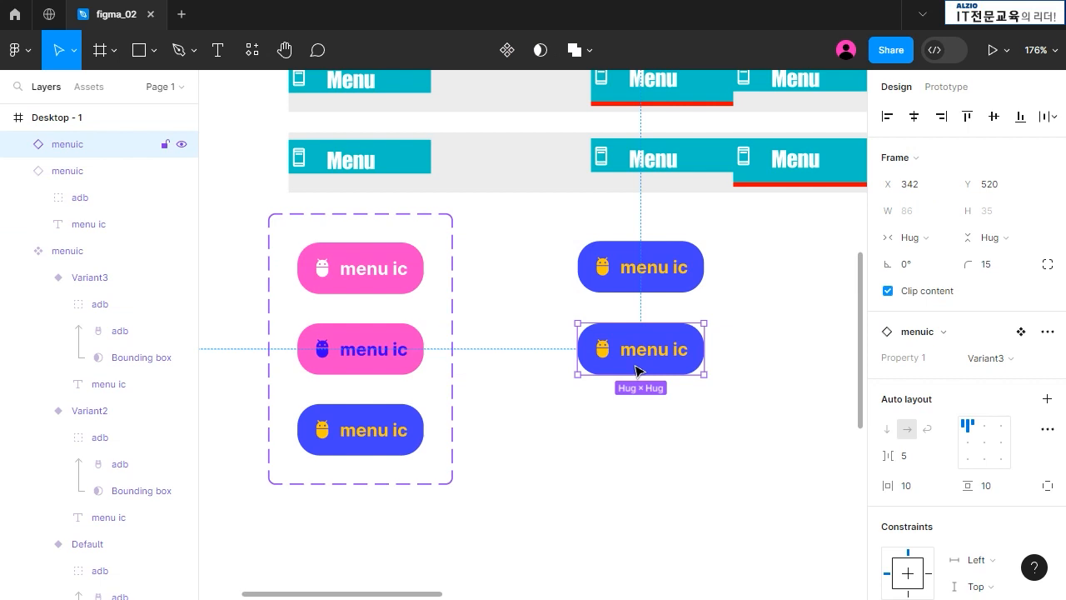
left_click(1020, 359)
left_click(997, 320)
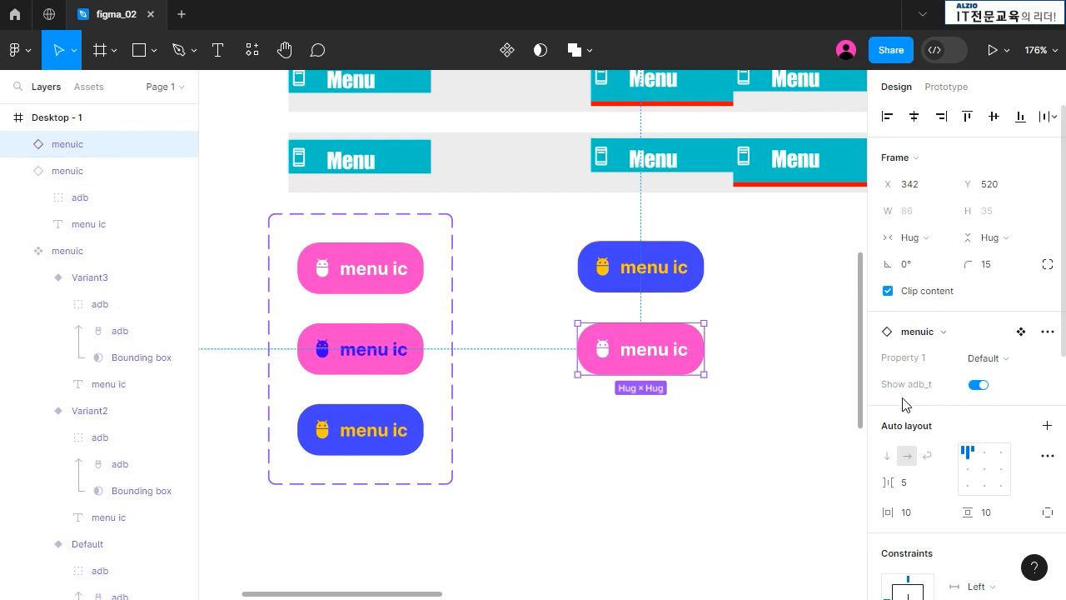
left_click(979, 386)
left_click(780, 404)
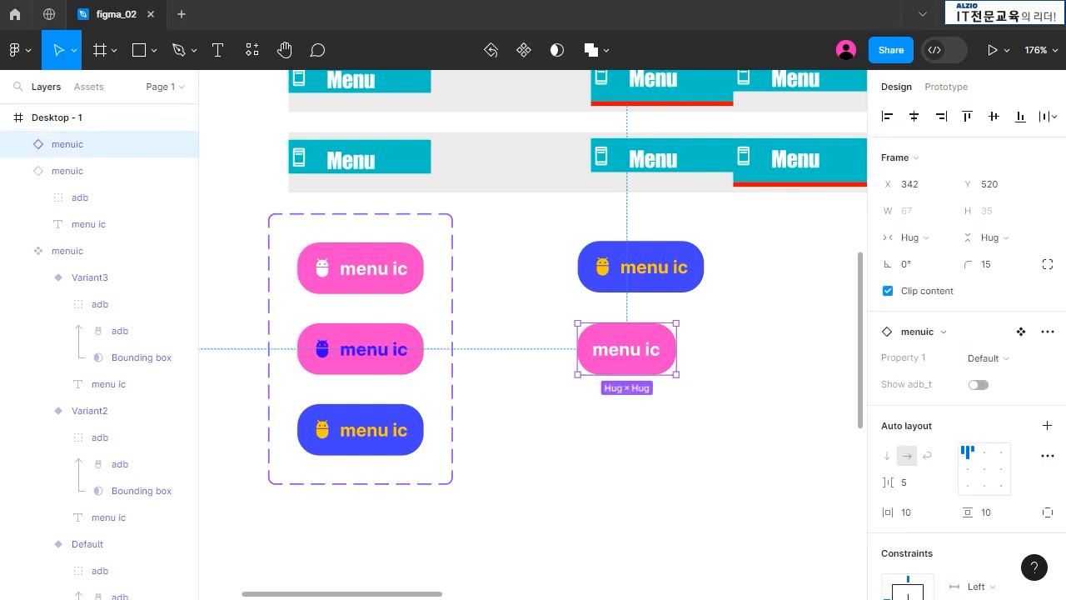
Compare the blue instance, the menuic set, the Default and Variant2 buttons, and the Default icon's visibility property
left_click(686, 263)
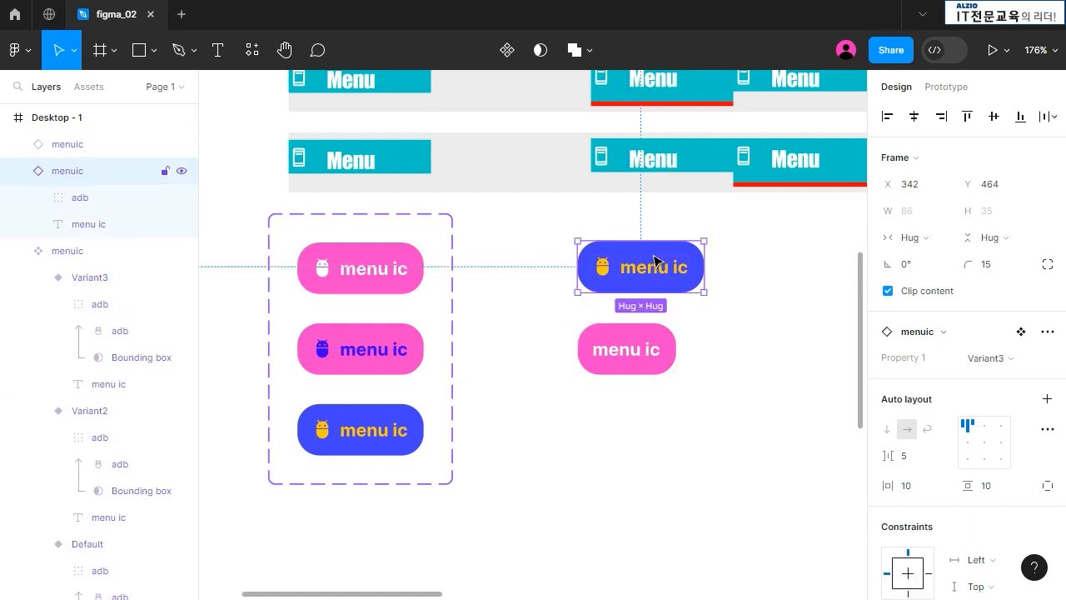
left_click(328, 280)
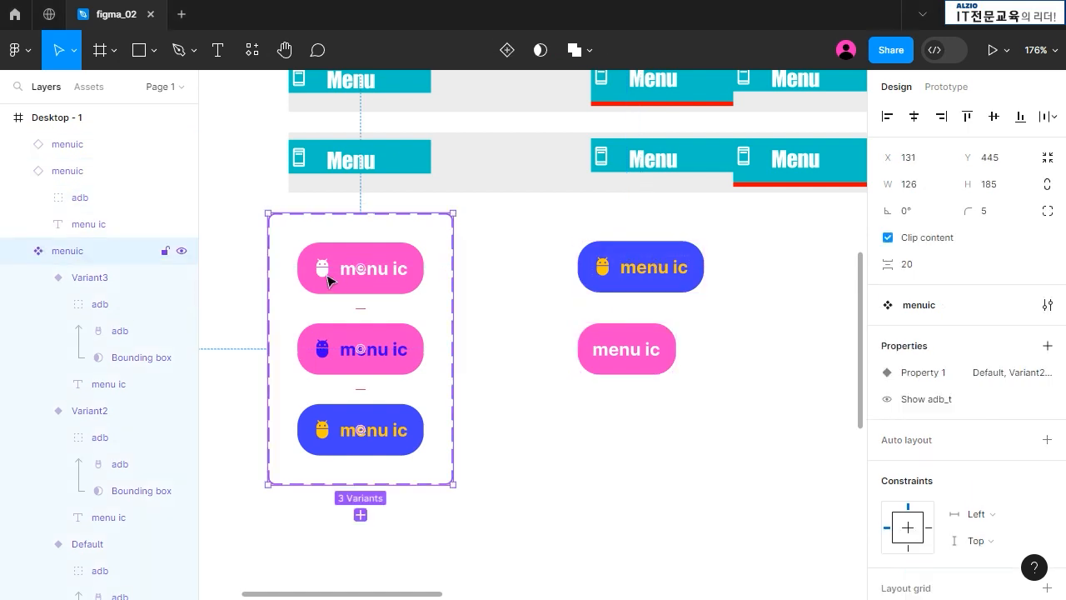
left_click(396, 281)
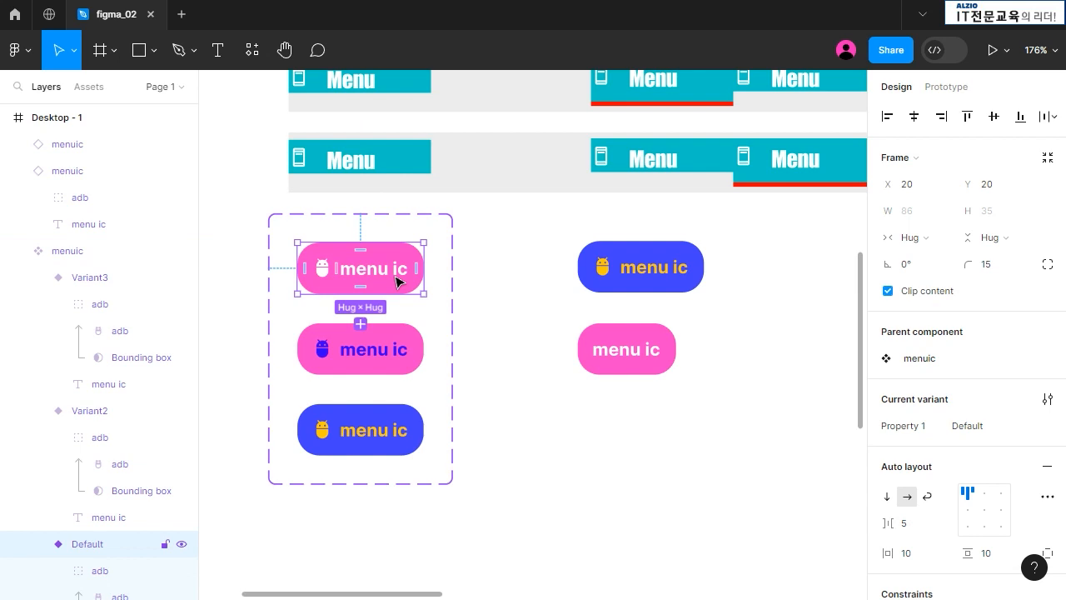
left_click(412, 348)
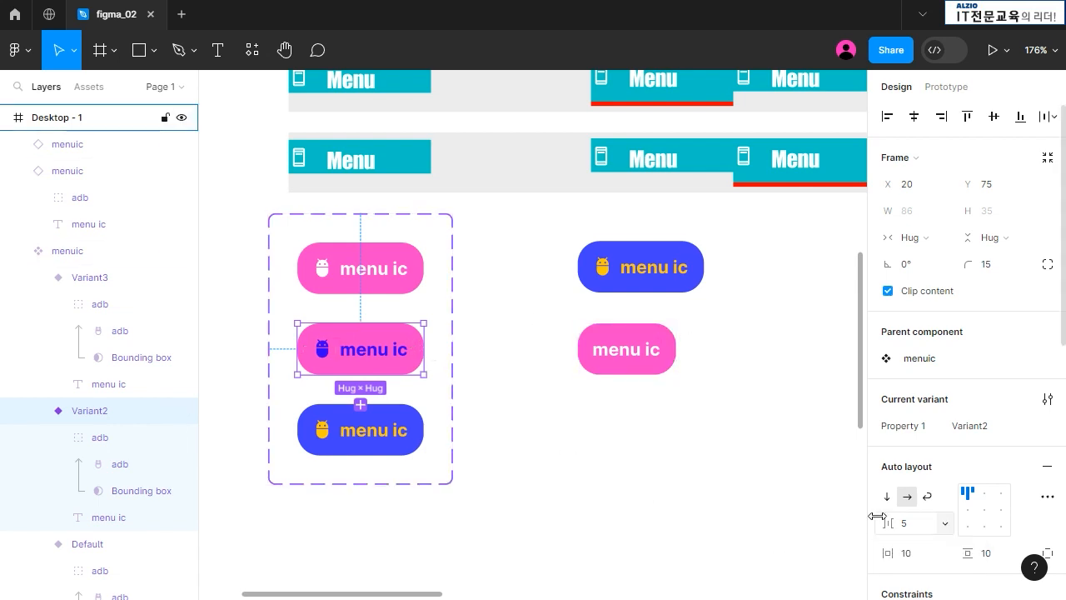
left_click(386, 288)
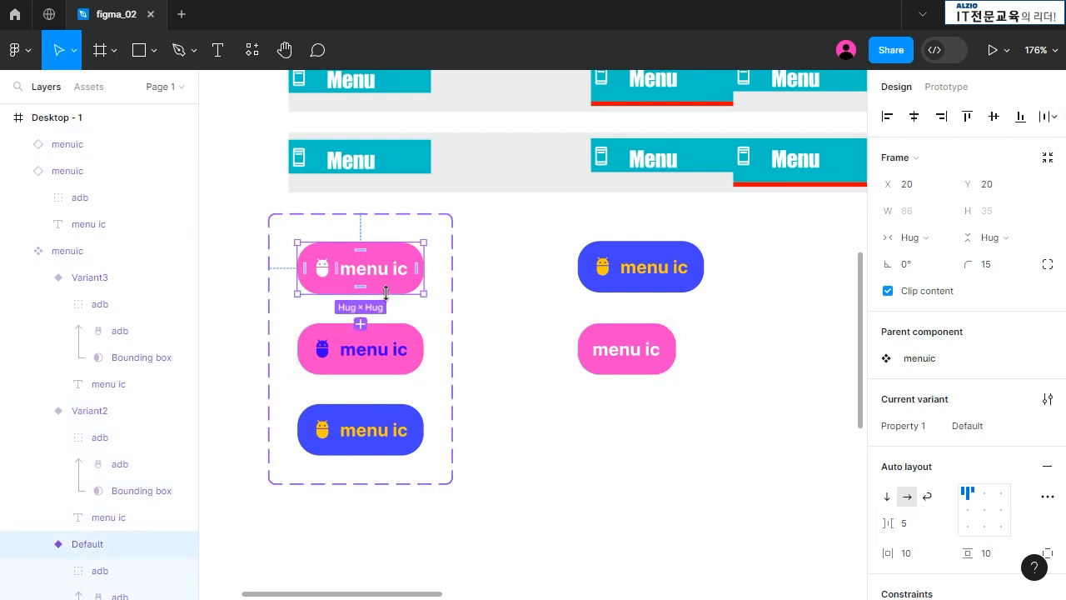
left_click(322, 266)
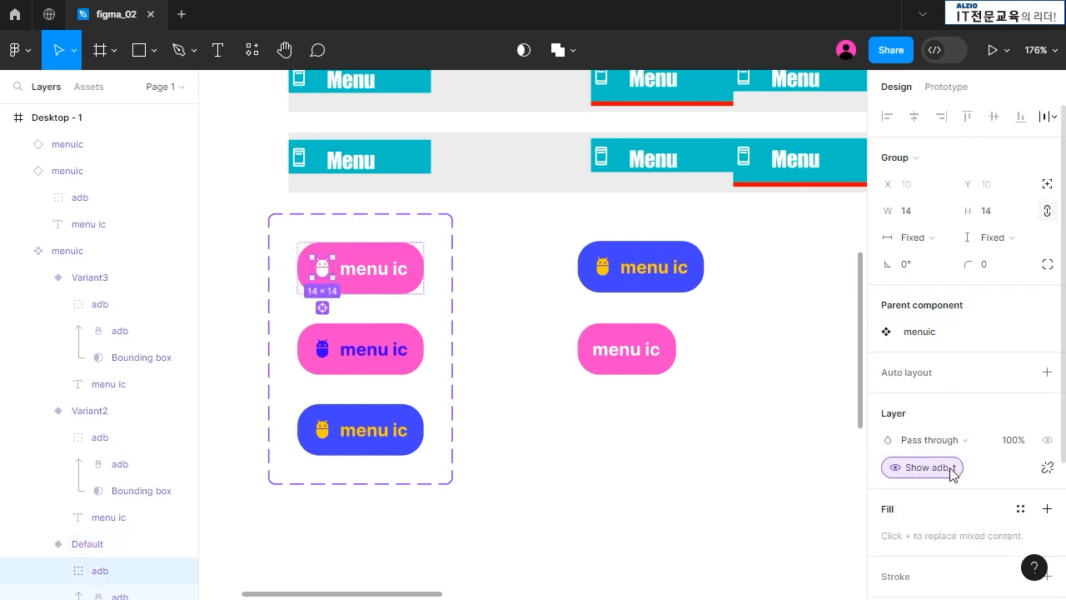
Apply the existing Show adb_t property to the Android icon in Variant2
left_click(352, 357)
left_click(326, 356)
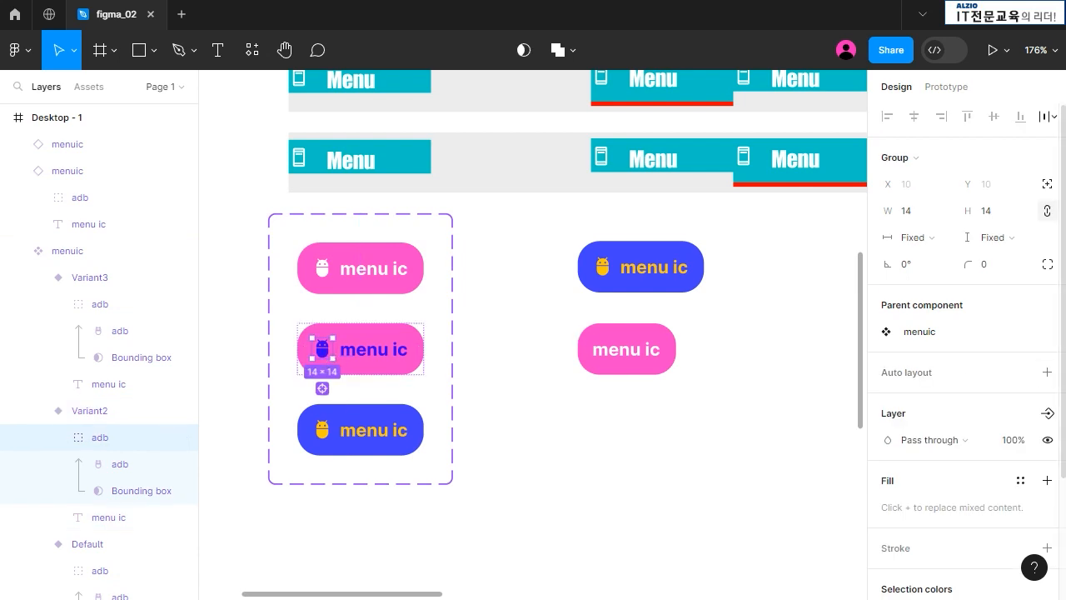
left_click(1048, 413)
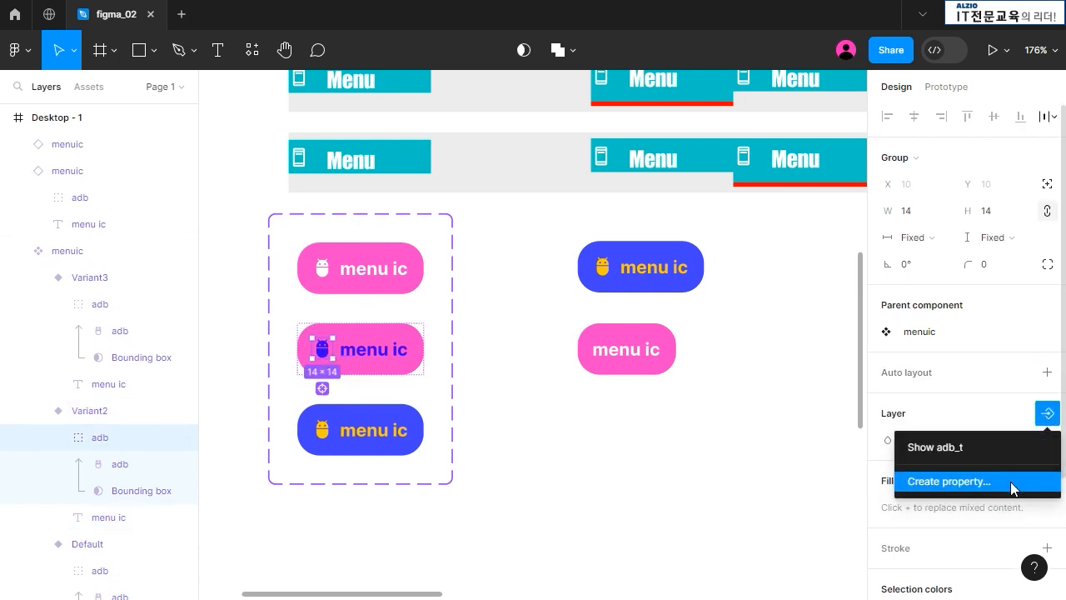
left_click(961, 450)
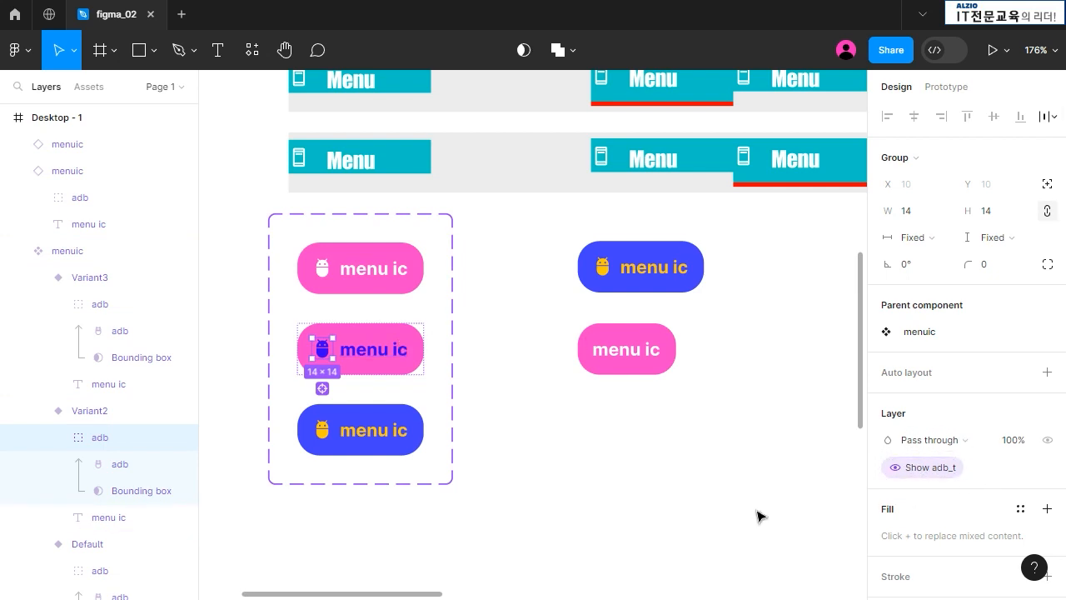
left_click(569, 492)
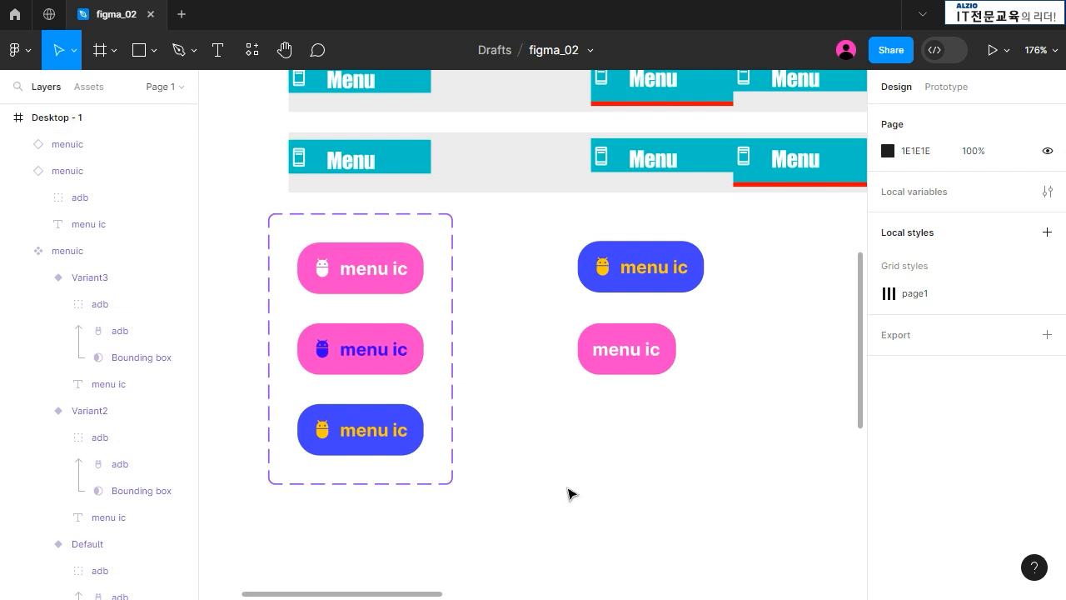
Copy Variant2 out of the menuic set as an instance at about X 332, Y 576
left_click(392, 351)
left_click(393, 351)
left_click_drag(392, 351, 642, 432)
key("ctrl+z")
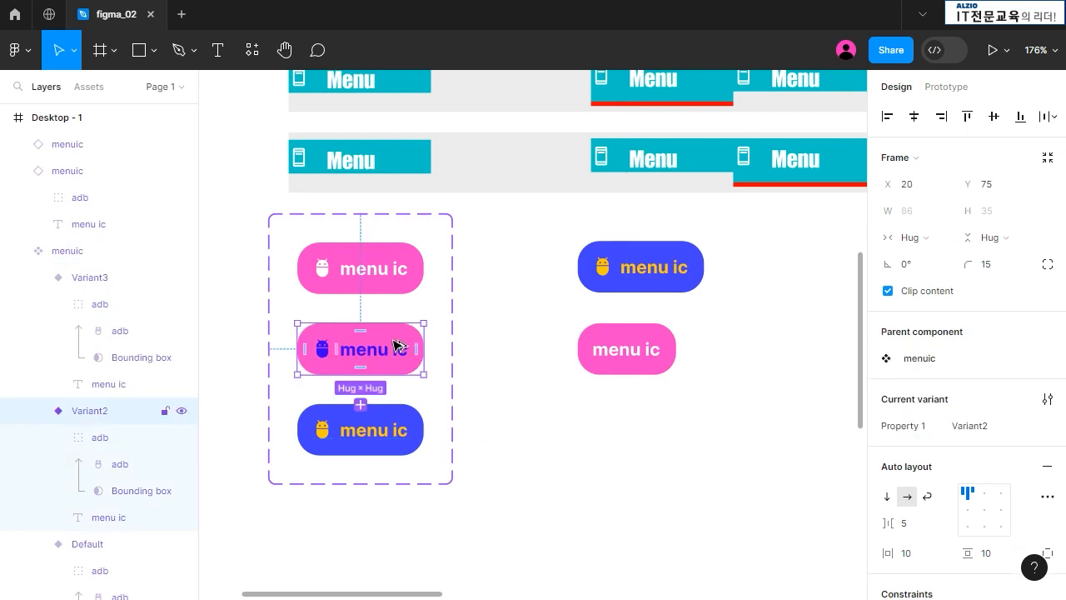
left_click_drag(396, 345, 659, 434)
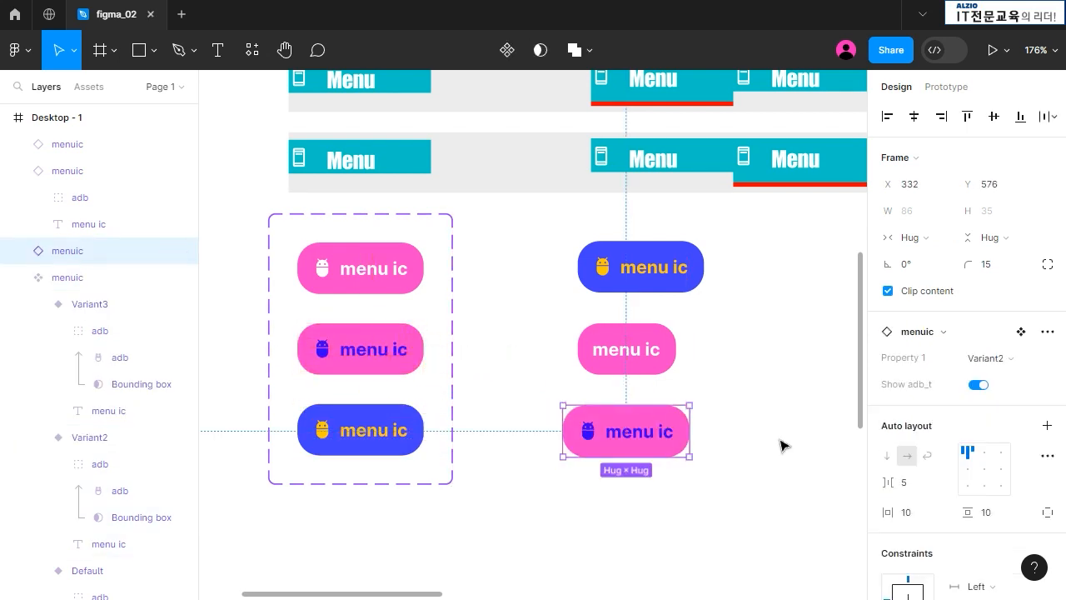
Turn off the Show adb_t property on the new Variant2 instance to hide its Android icon
double_click(593, 437)
key("Escape")
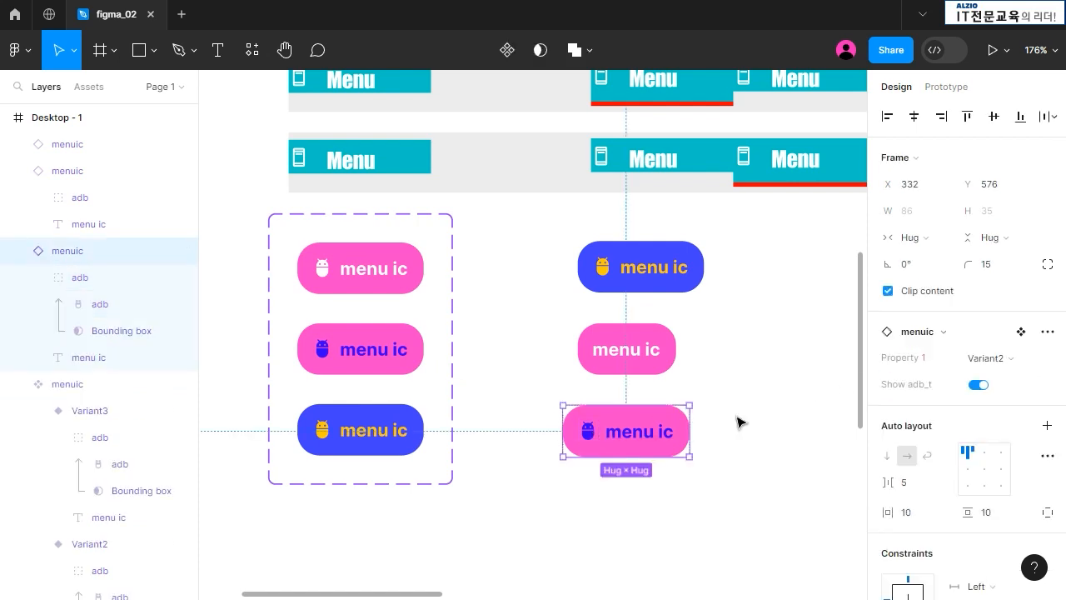
left_click(979, 385)
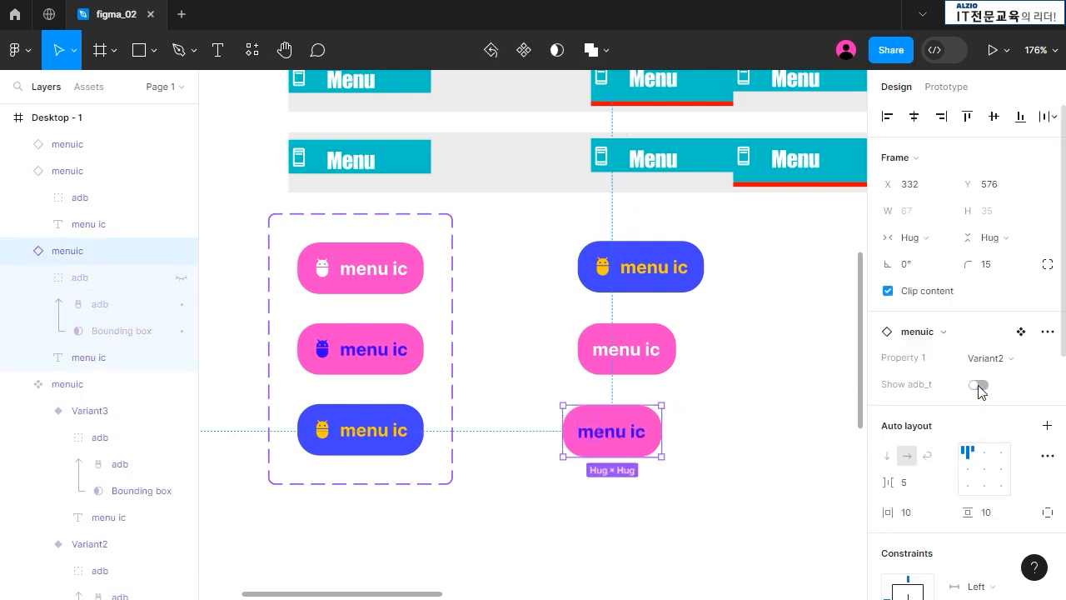
left_click(795, 436)
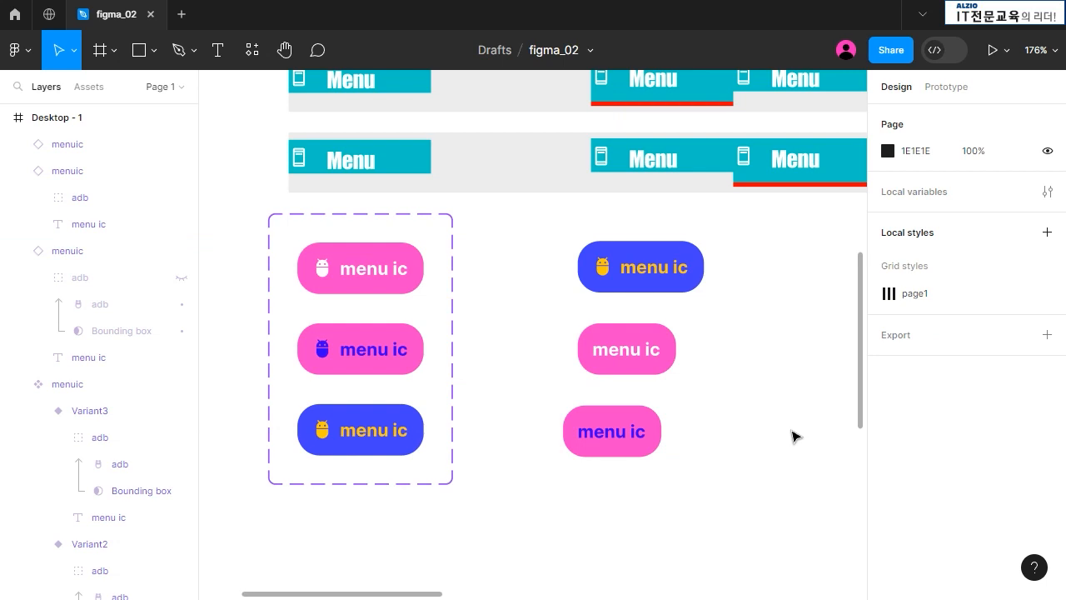
scroll(486, 451, "down", 2)
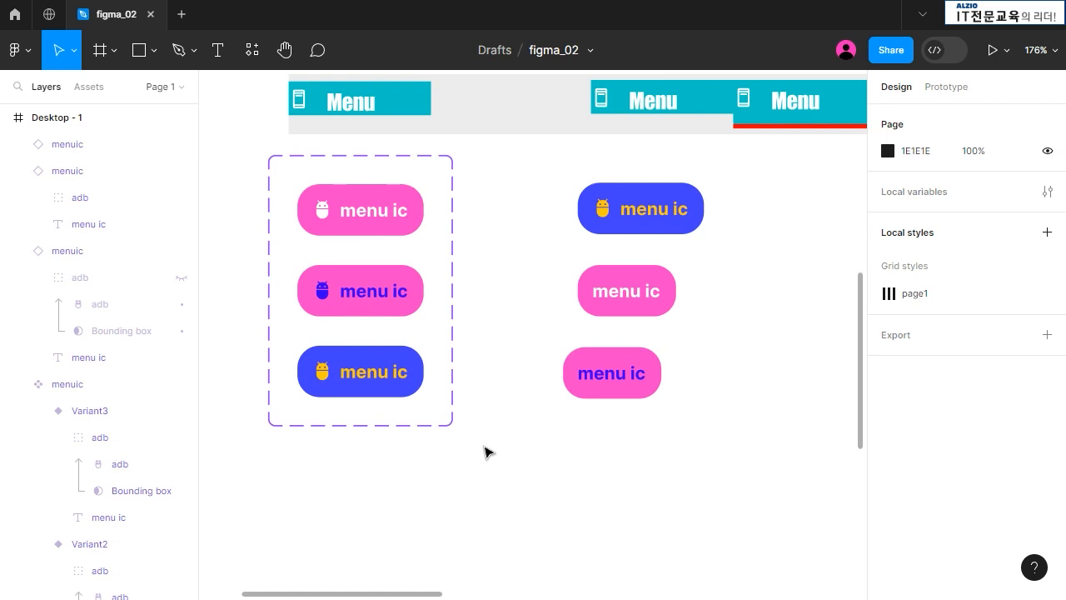
Duplicate the menuic component set directly below the original at about X 130, Y 654, and rename the copy menuic2
left_click(285, 163)
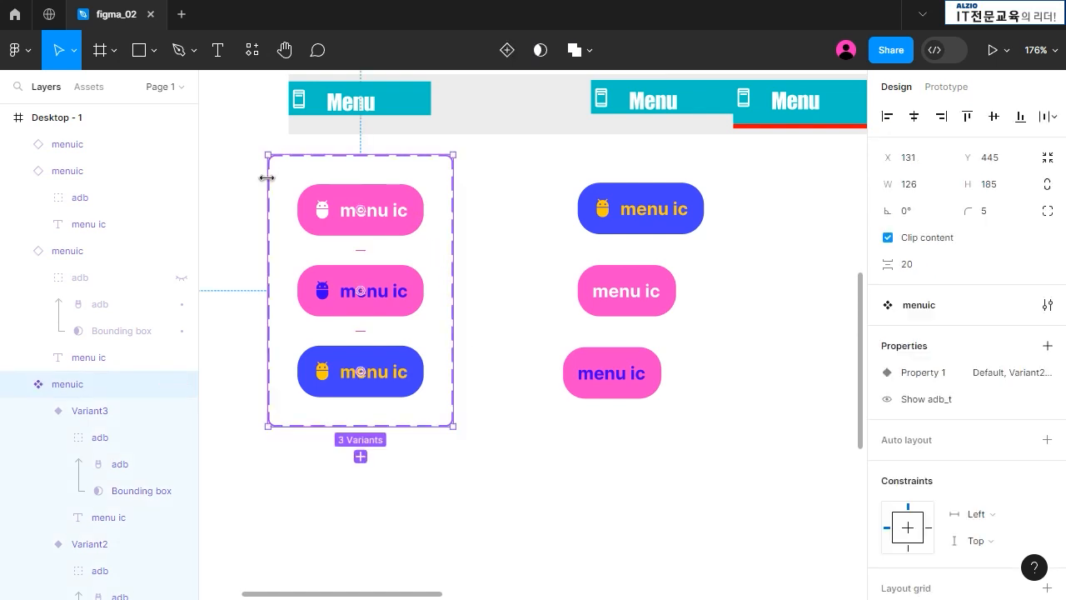
left_click_drag(293, 173, 291, 478)
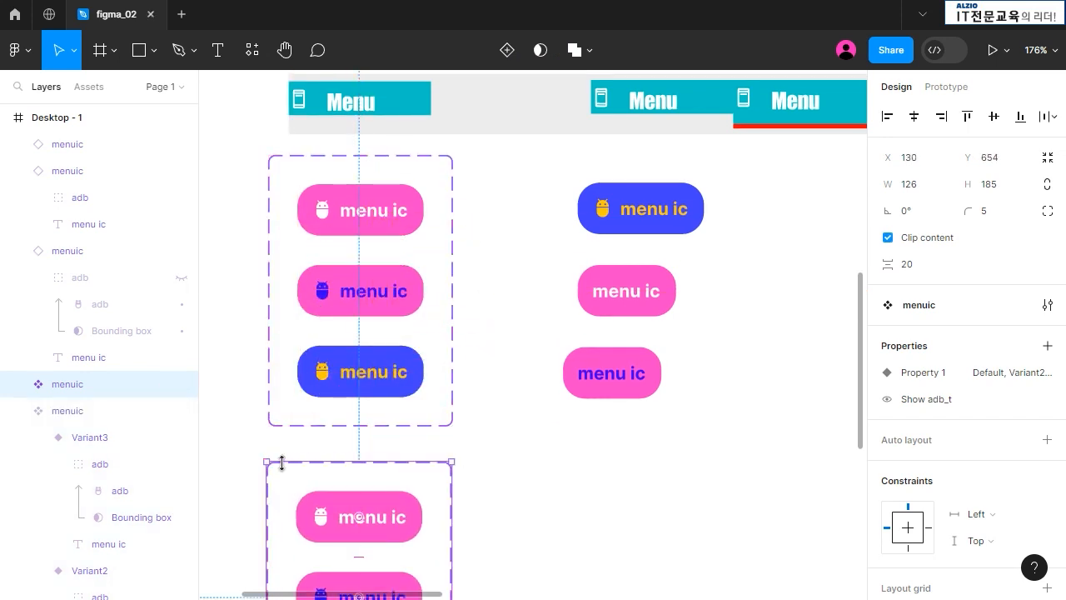
double_click(94, 384)
type("2")
key("Return")
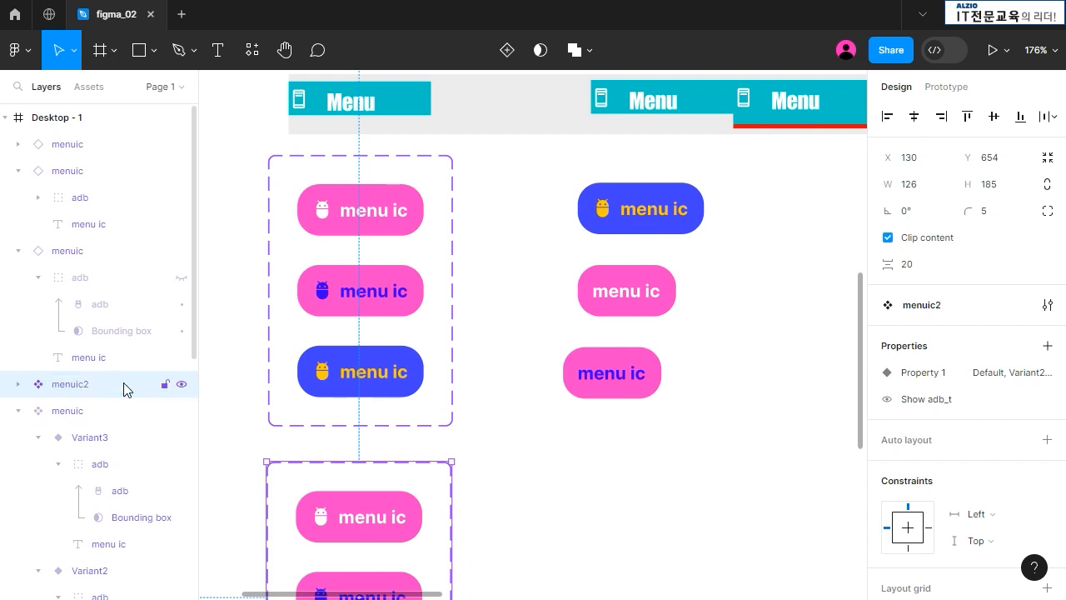
Copy the Default button out of the menuic2 set as an instance beside it at about X 303, Y 674
scroll(583, 392, "down", 3)
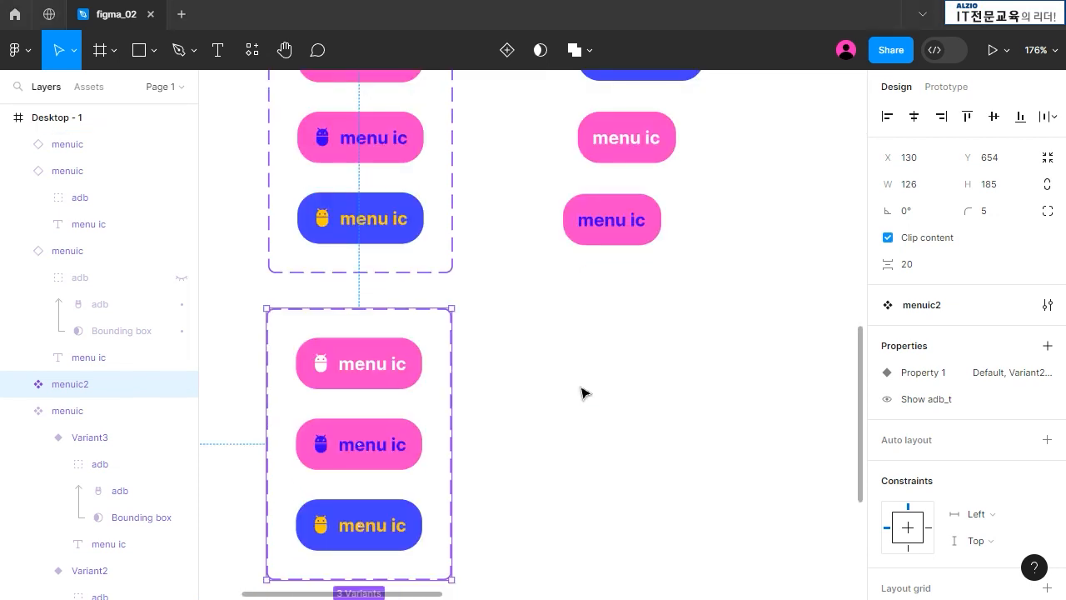
left_click(395, 346)
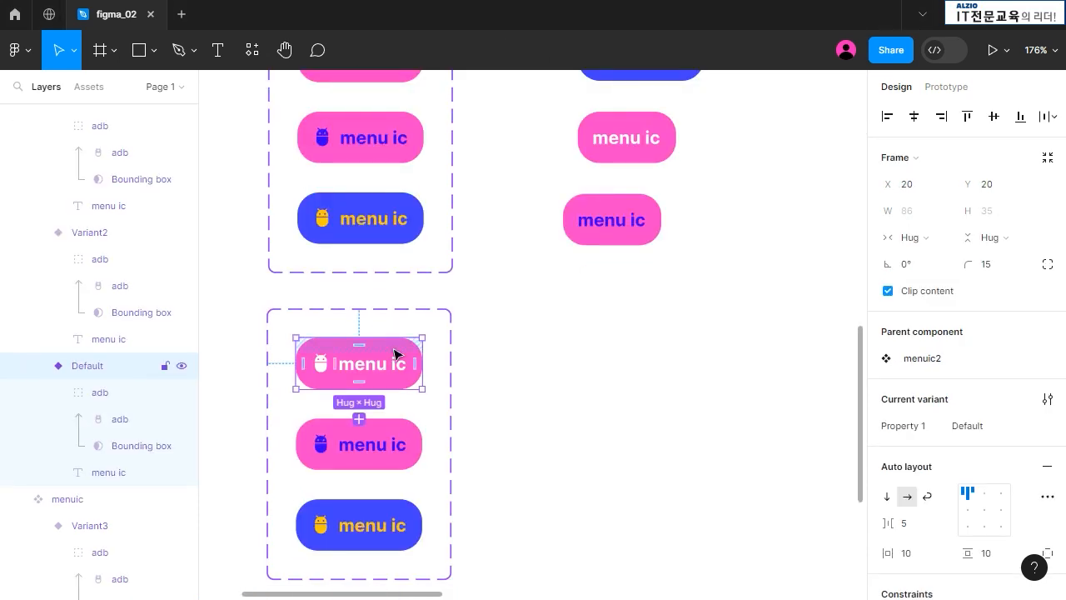
left_click_drag(394, 348, 618, 351)
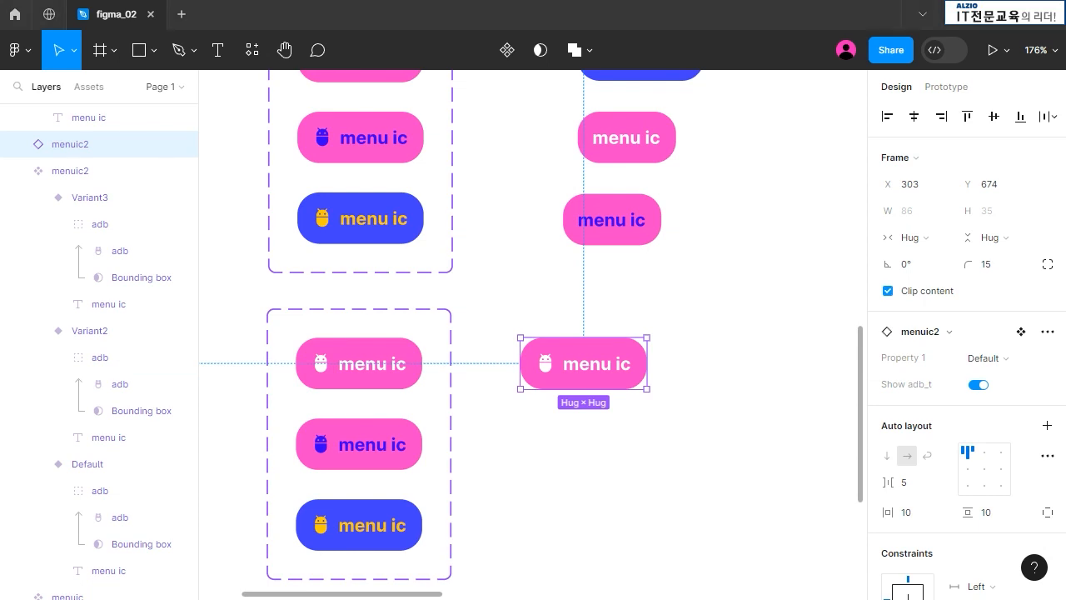
Duplicate the menuic2 instance three times to form a horizontal row of four buttons beside the component set
scroll(761, 428, "down", 5)
scroll(761, 428, "down", 1)
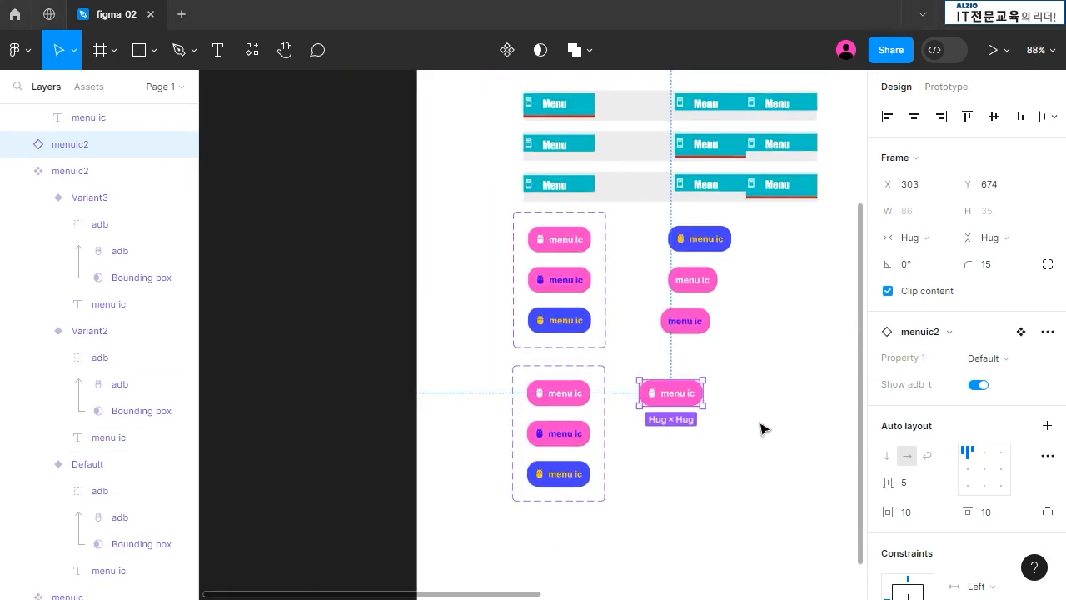
left_click_drag(452, 592, 549, 589)
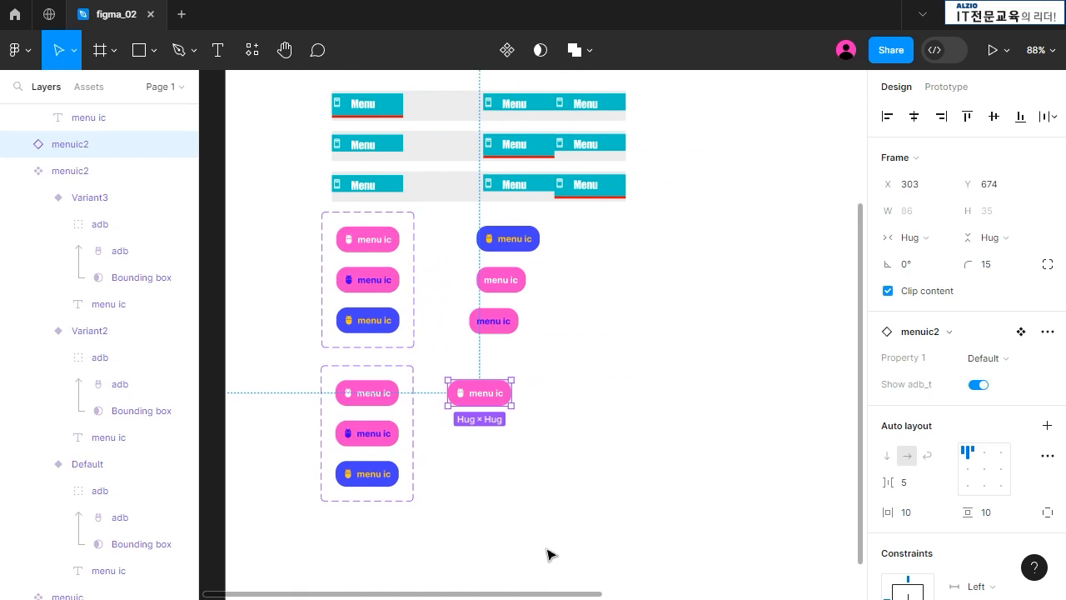
left_click_drag(491, 397, 693, 394)
left_click(786, 422)
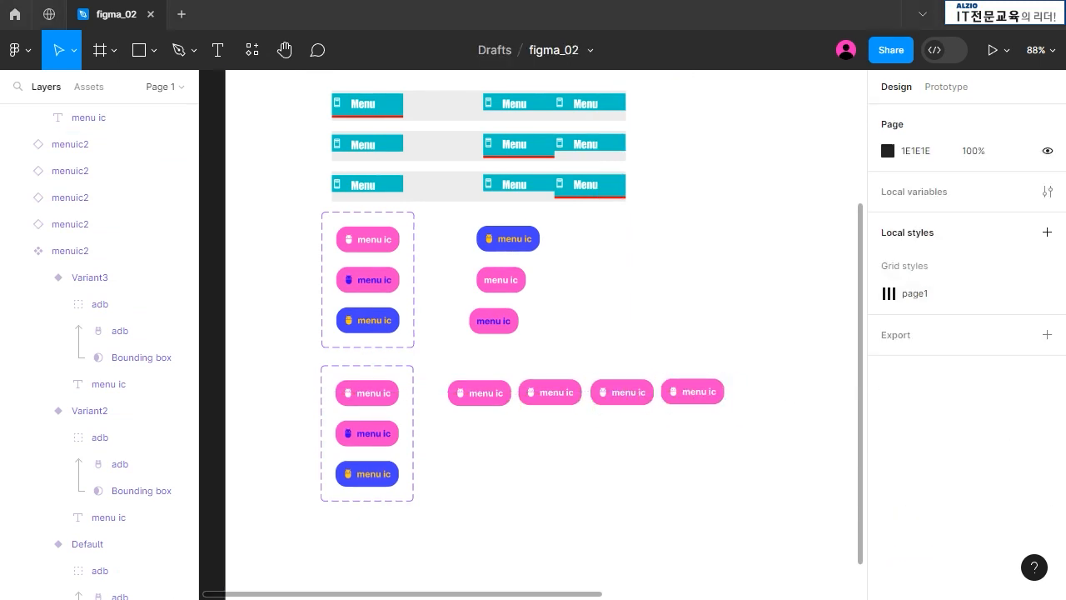
Apply horizontal auto layout to the four menuic2 instances and set the spacing between them to 15
left_click_drag(750, 428, 446, 373)
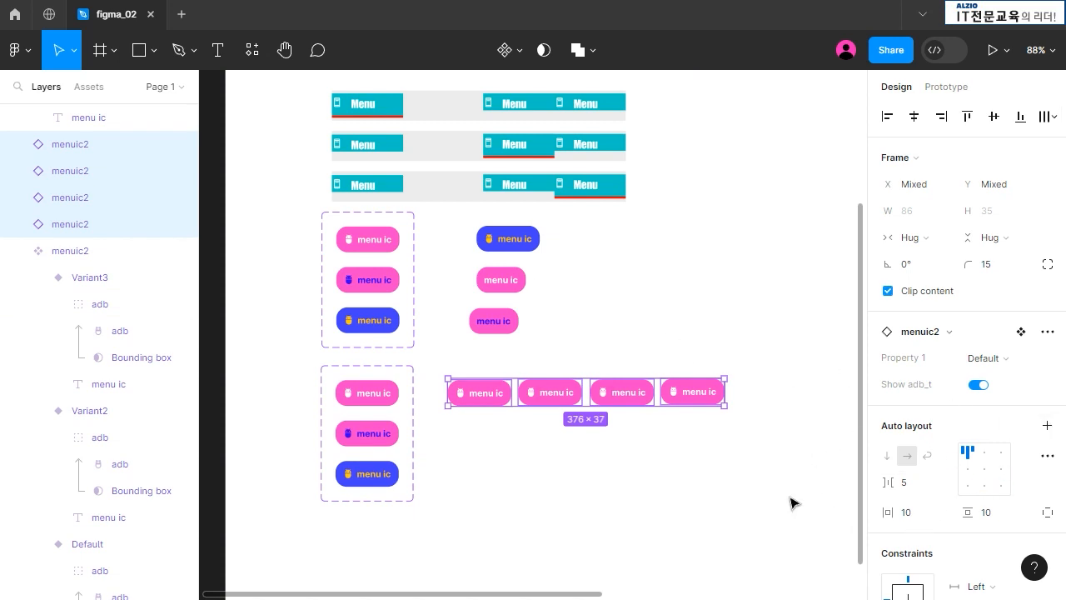
left_click(1047, 425)
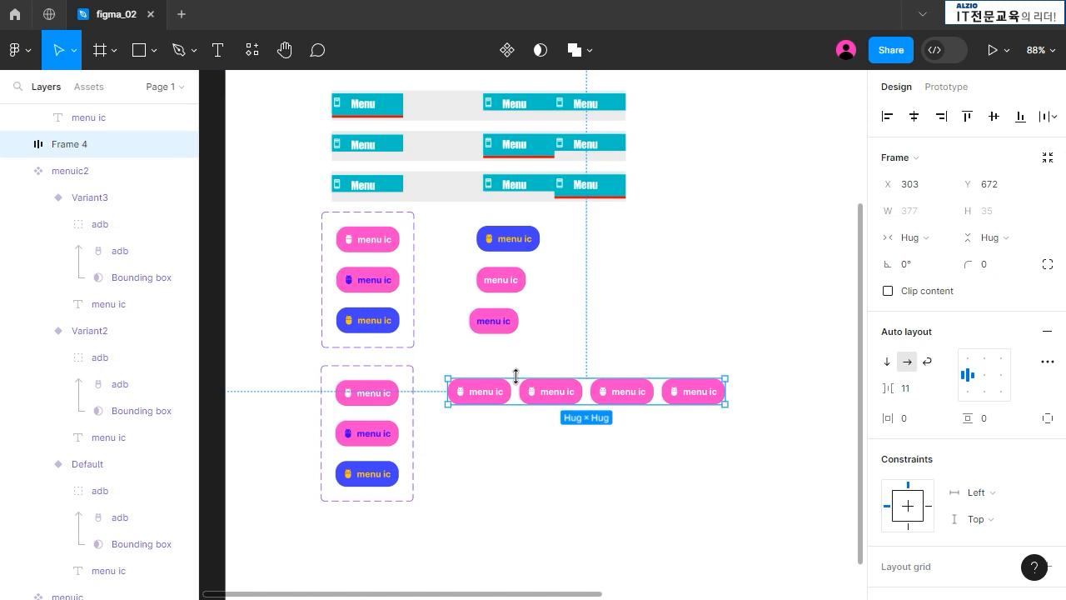
left_click(908, 395)
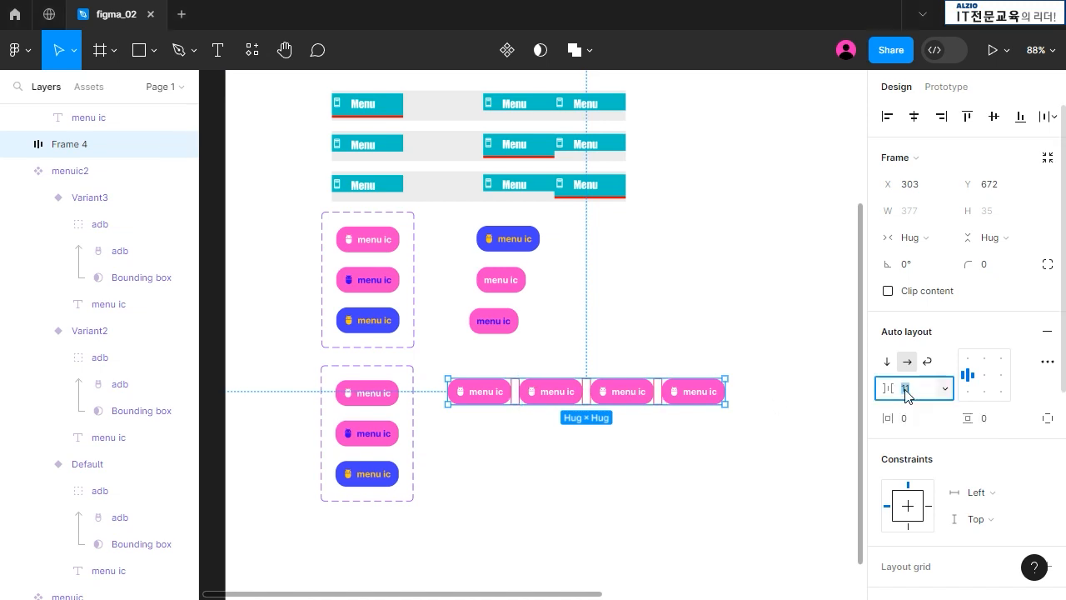
key("Return")
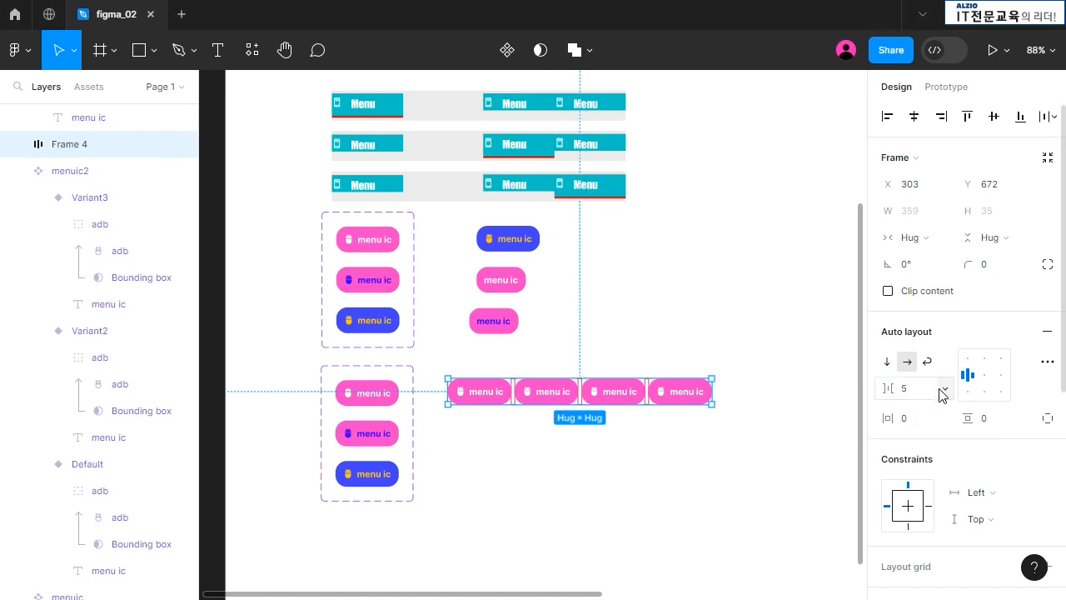
left_click(934, 393)
type("15")
key("Return")
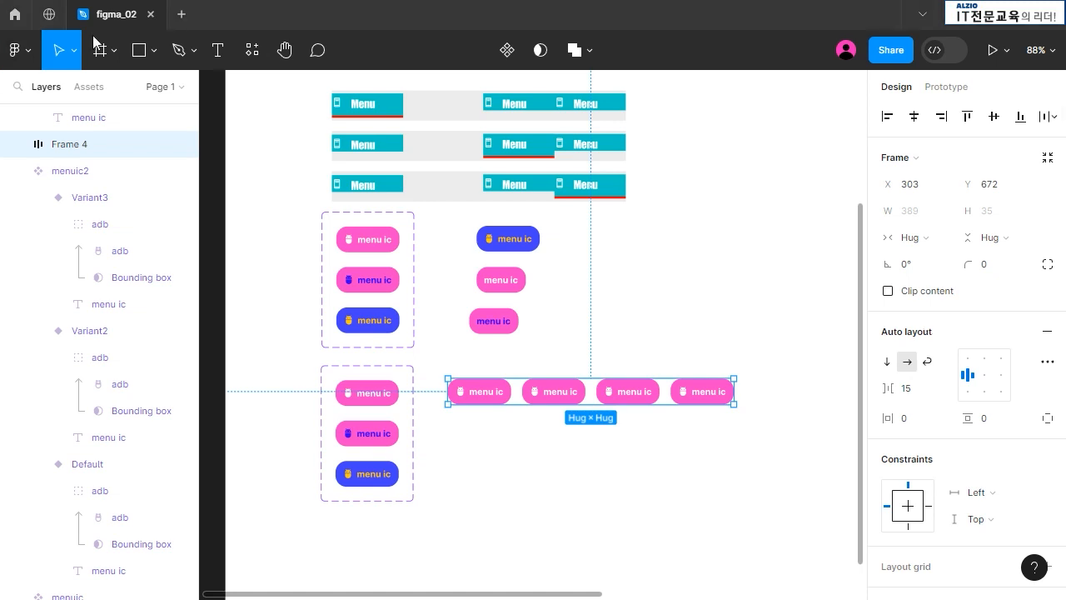
Switch the second button in the row to Variant3
scroll(617, 314, "up", 5)
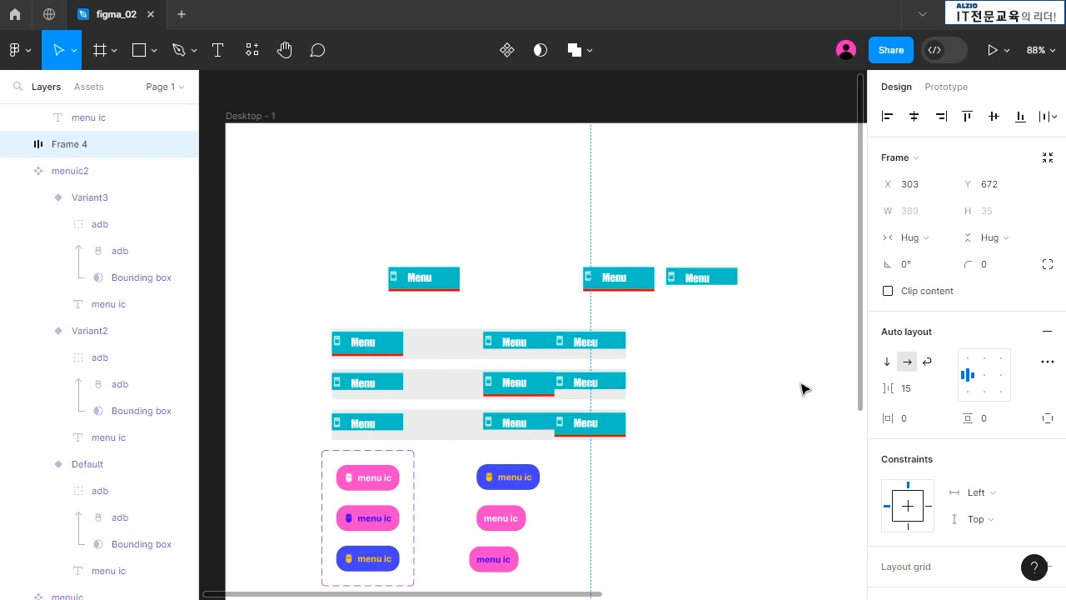
scroll(801, 389, "down", 5)
left_click(569, 406)
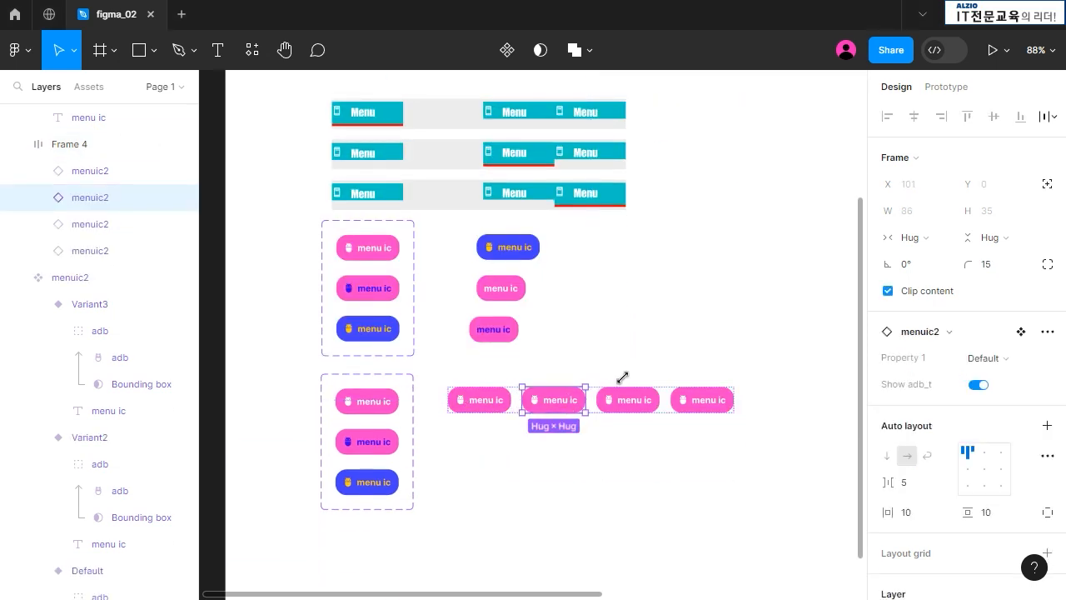
left_click(1003, 359)
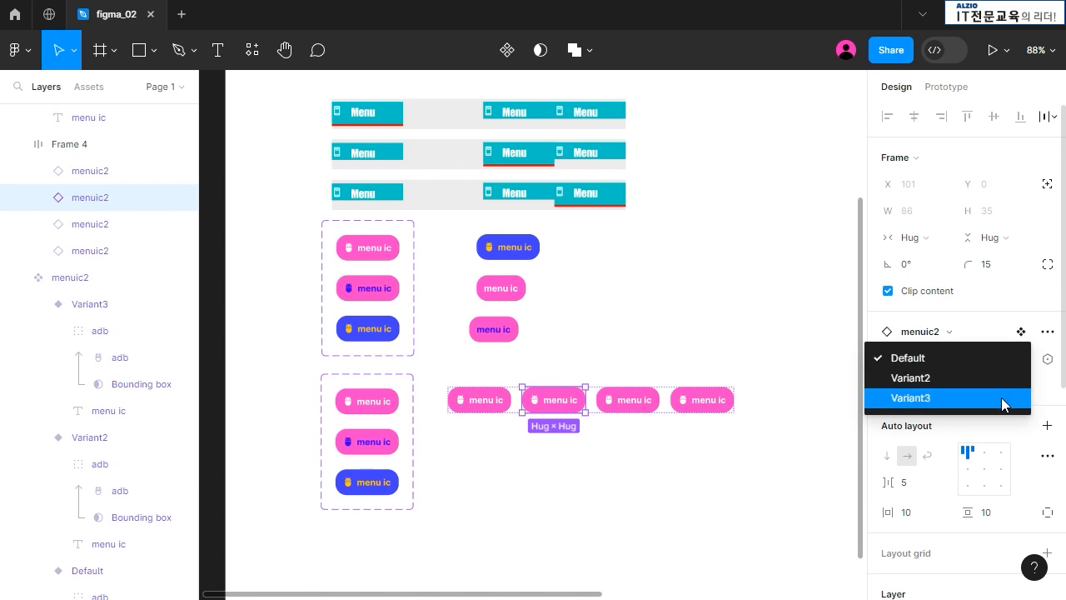
left_click(1001, 397)
Switch the third and fourth buttons in the row to Variant3
double_click(641, 410)
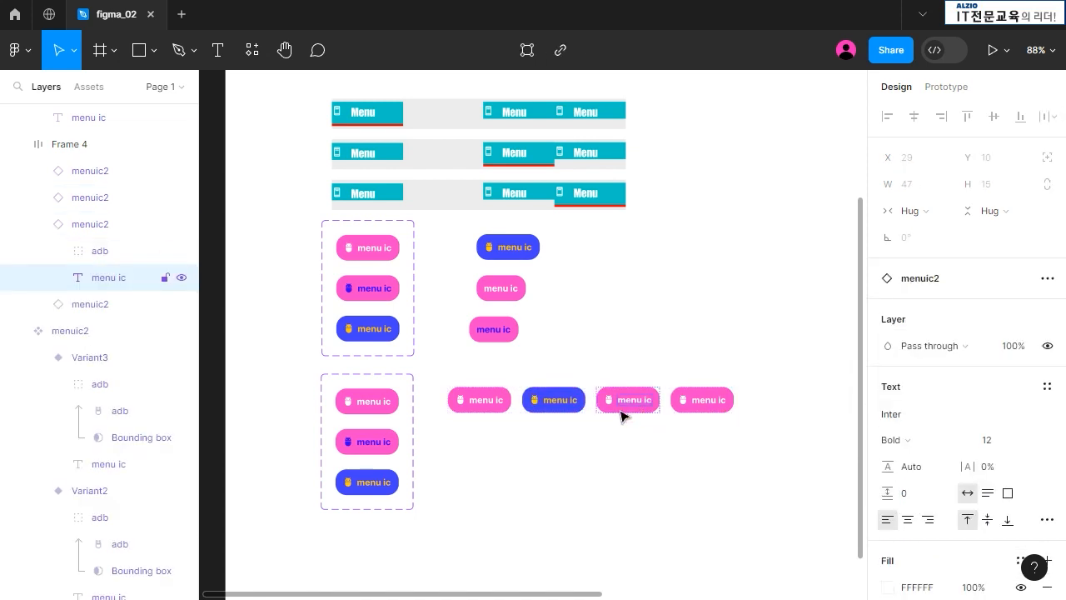
left_click(607, 406)
left_click(997, 359)
left_click(991, 398)
left_click(705, 408)
left_click(988, 372)
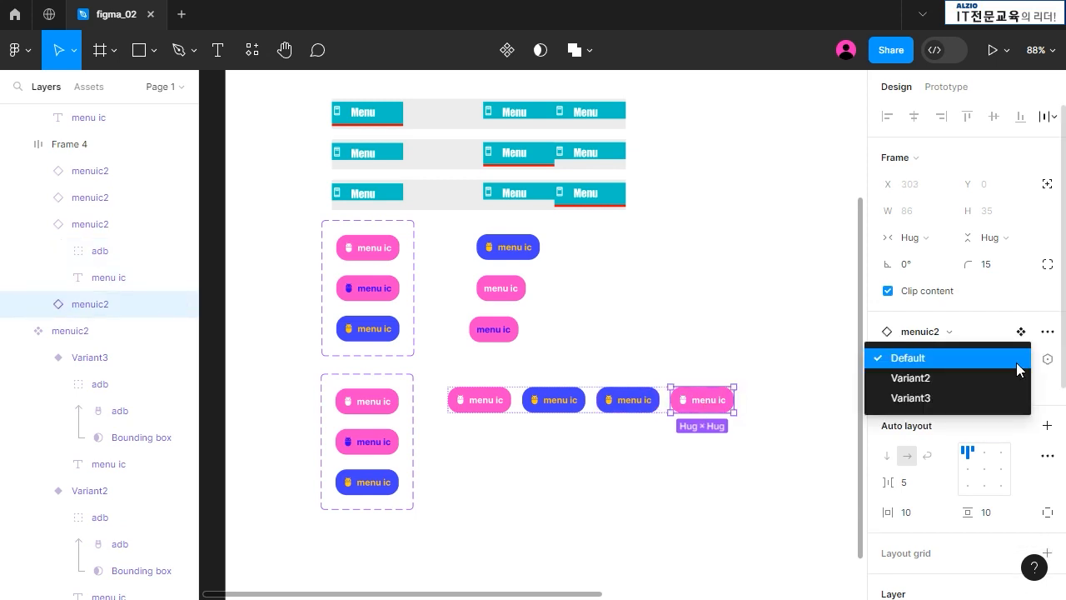
left_click(1010, 398)
left_click(789, 448)
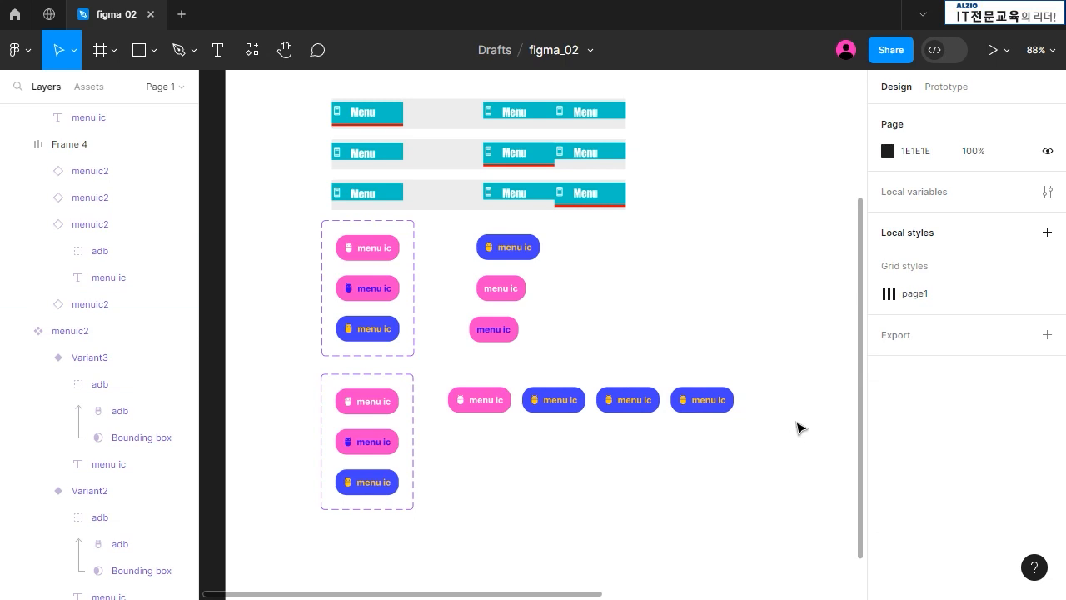
scroll(814, 366, "up", 5)
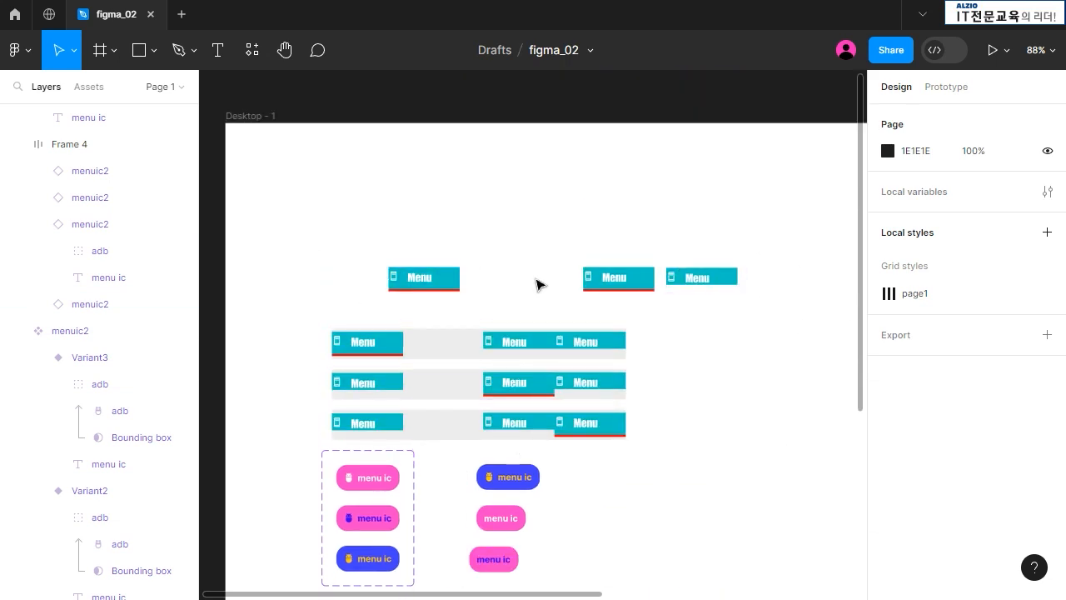
scroll(704, 419, "down", 6)
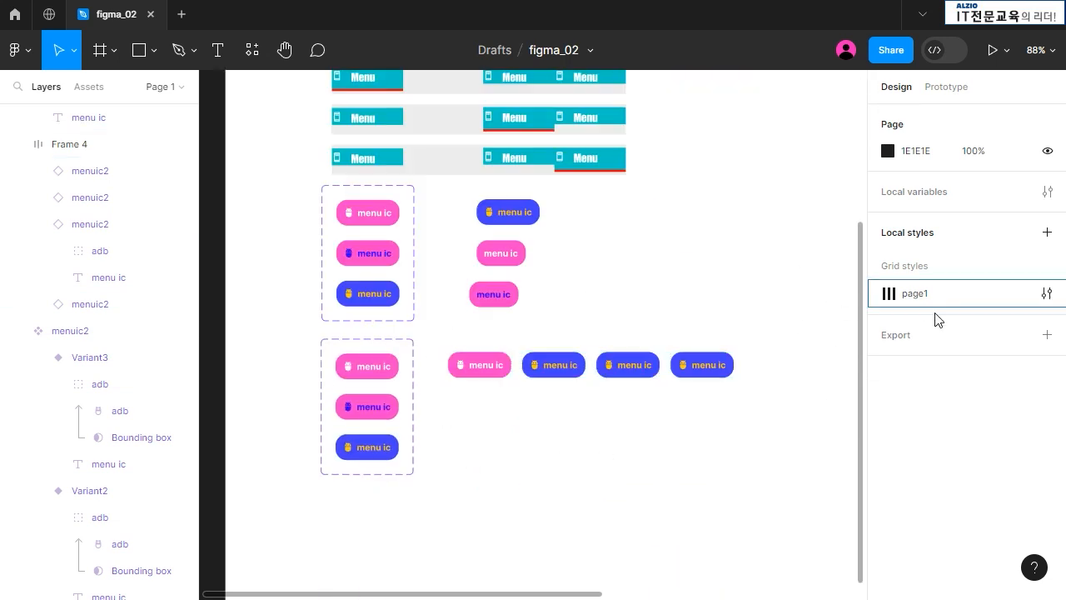
left_click(402, 317)
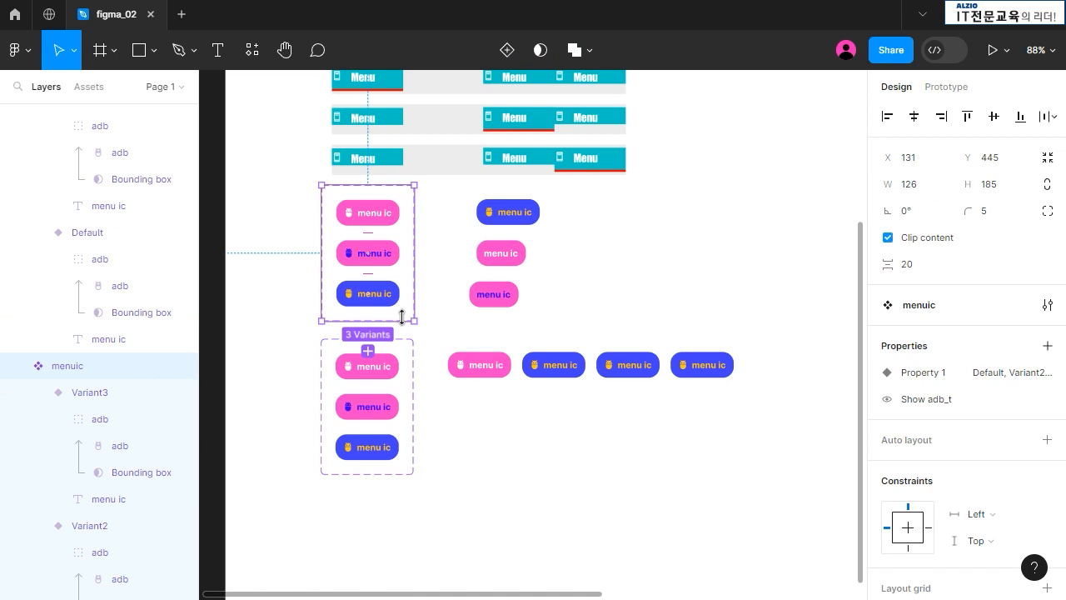
left_click(678, 377)
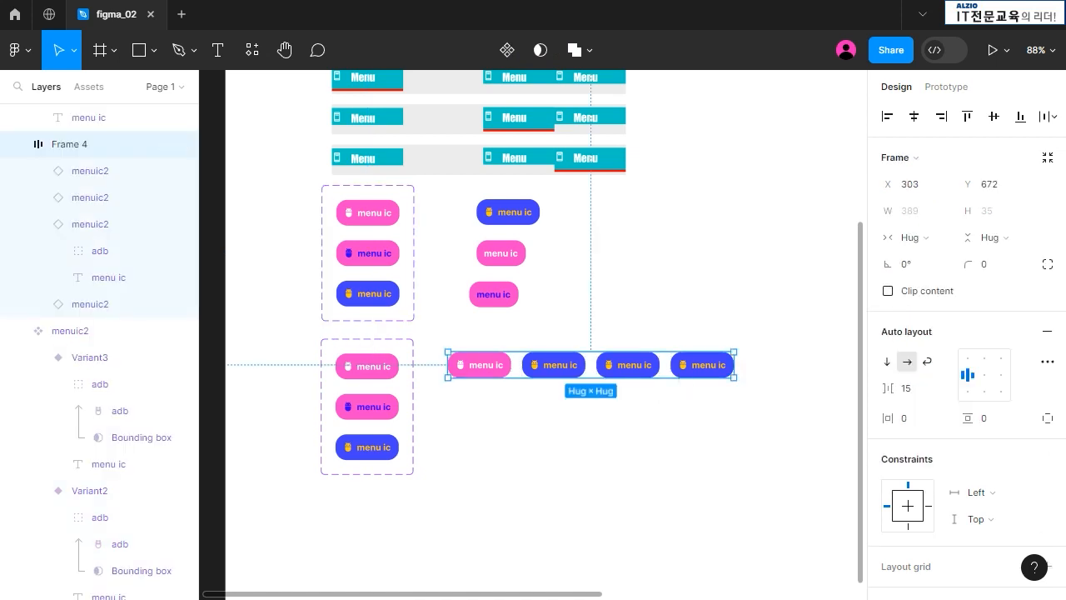
left_click(673, 434)
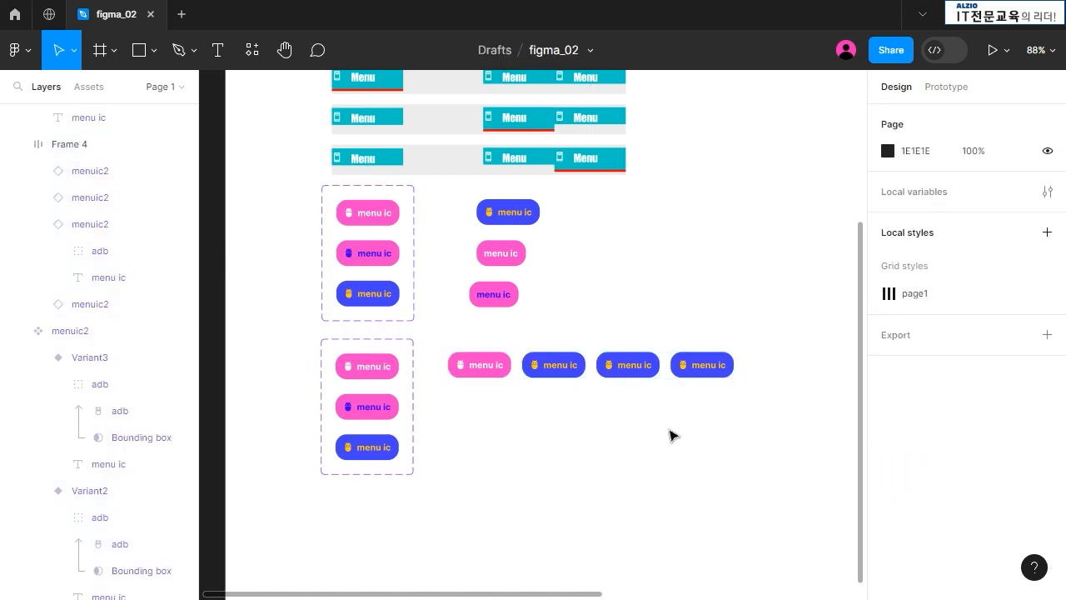
left_click(555, 375)
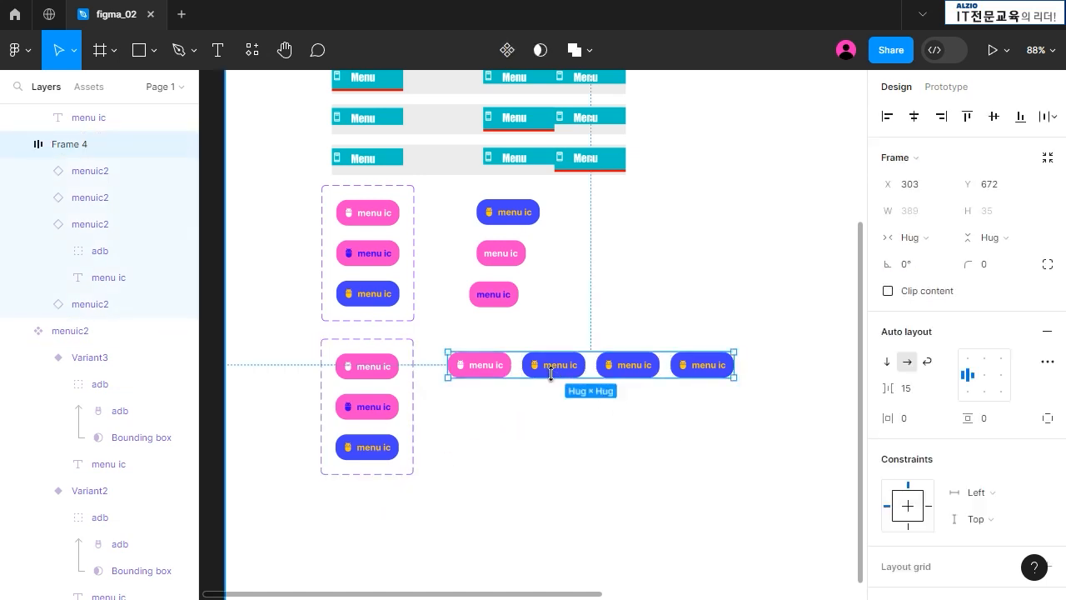
Change the background fill of the menuic2 component's Variant3 to the pale blue CECDFF
scroll(334, 522, "up", 6)
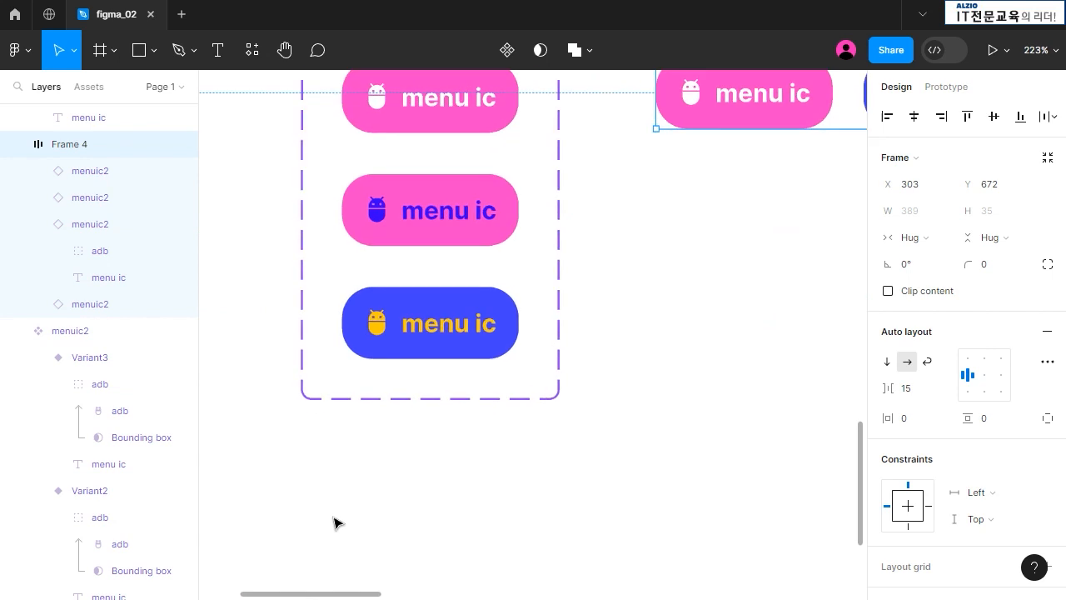
left_click(451, 347)
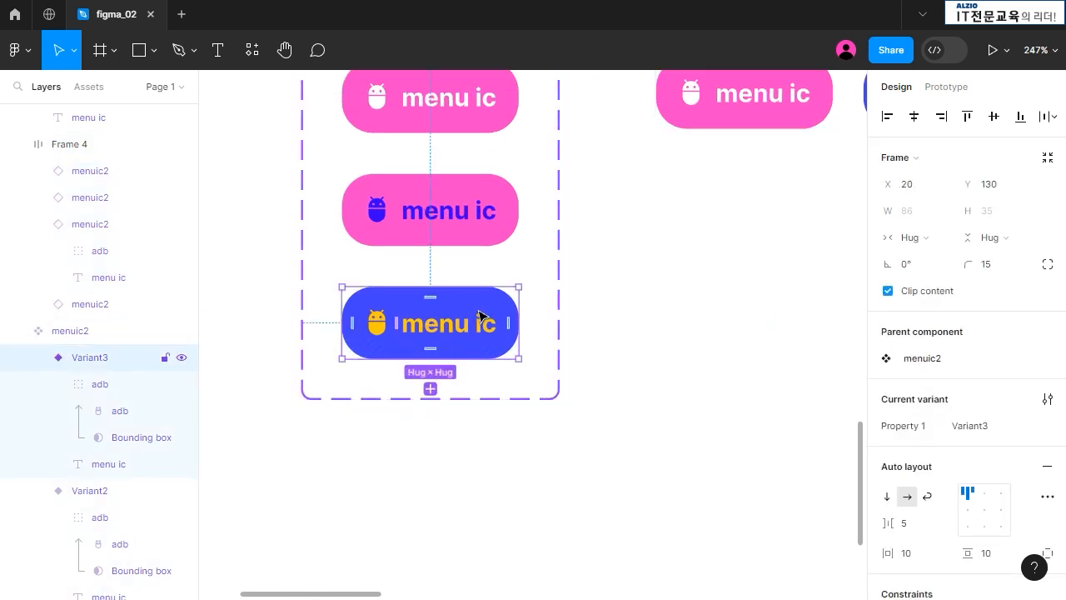
scroll(1011, 464, "down", 6)
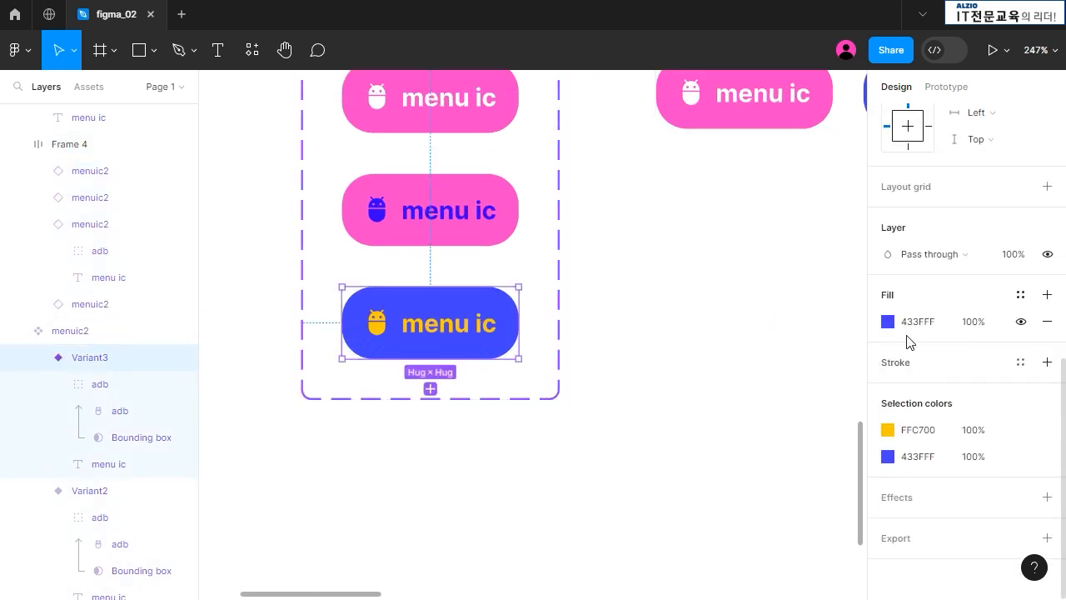
left_click(887, 322)
left_click_drag(819, 170, 707, 166)
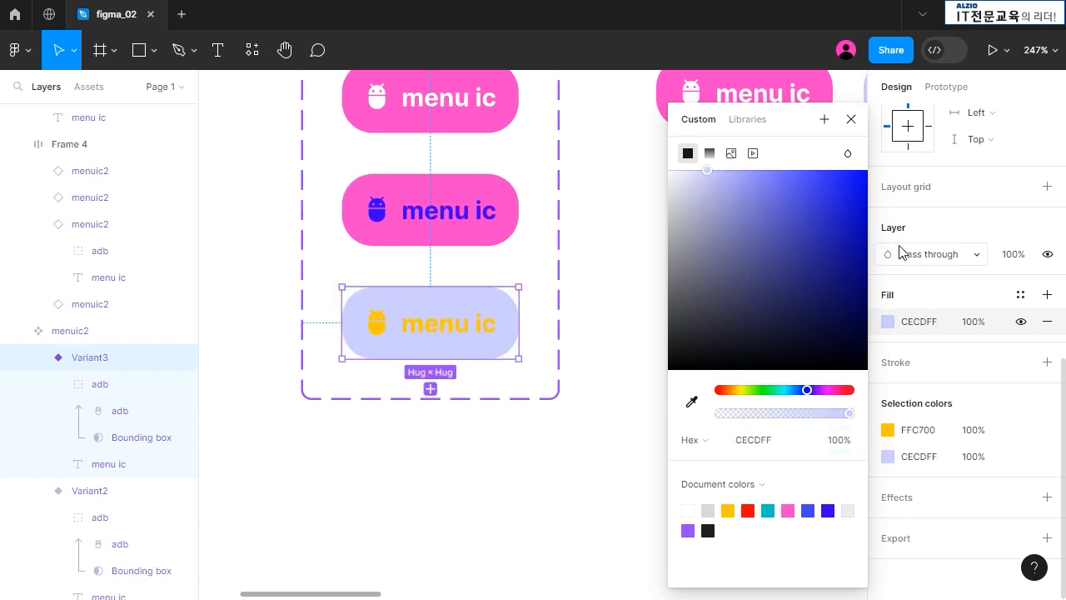
Set the colour of both the text label and the adb icon in menuic2's Variant3 to grey 929292
left_click(588, 393)
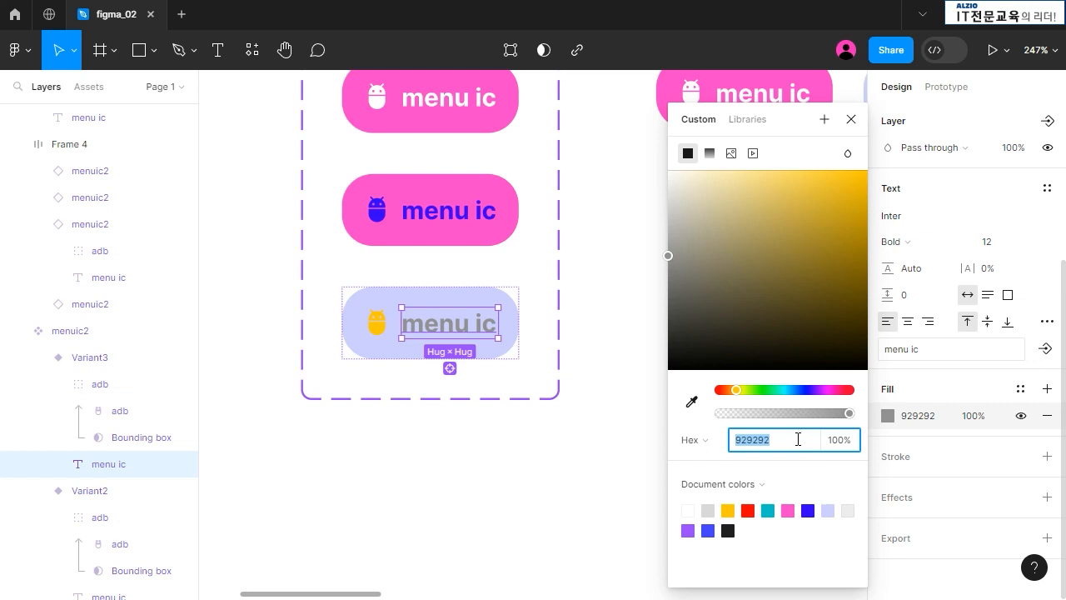
left_click(546, 510)
left_click(376, 331)
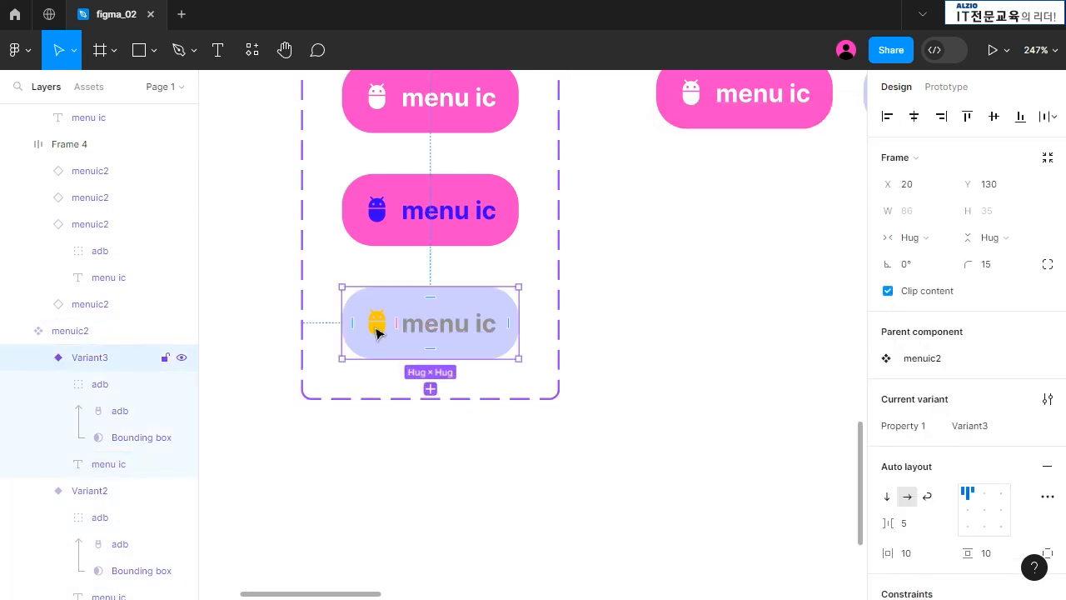
left_click(376, 331)
scroll(988, 511, "down", 3)
left_click(888, 457)
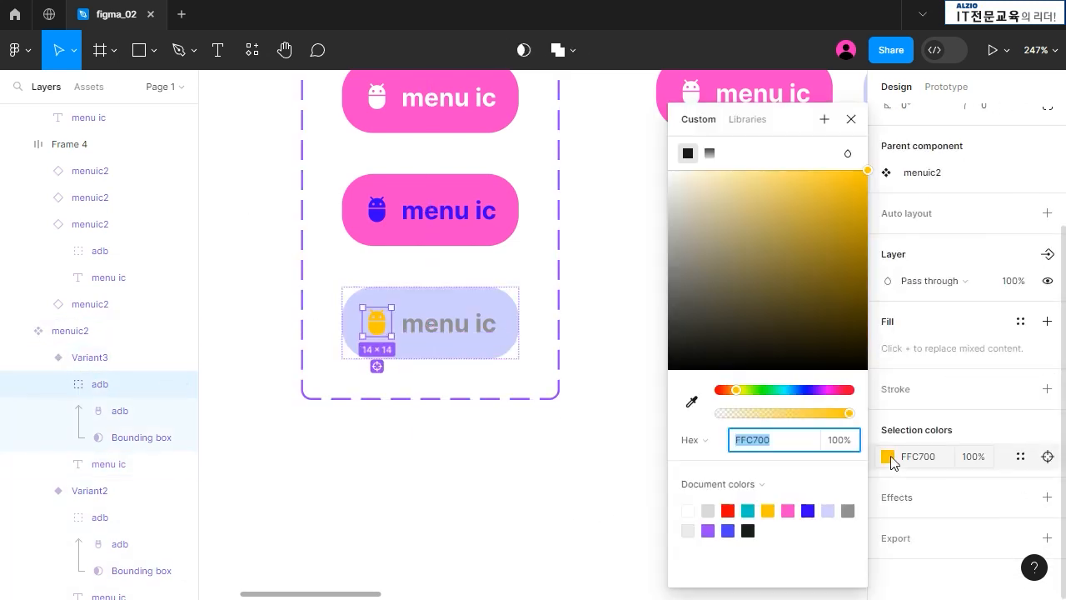
type("929292")
key("Return")
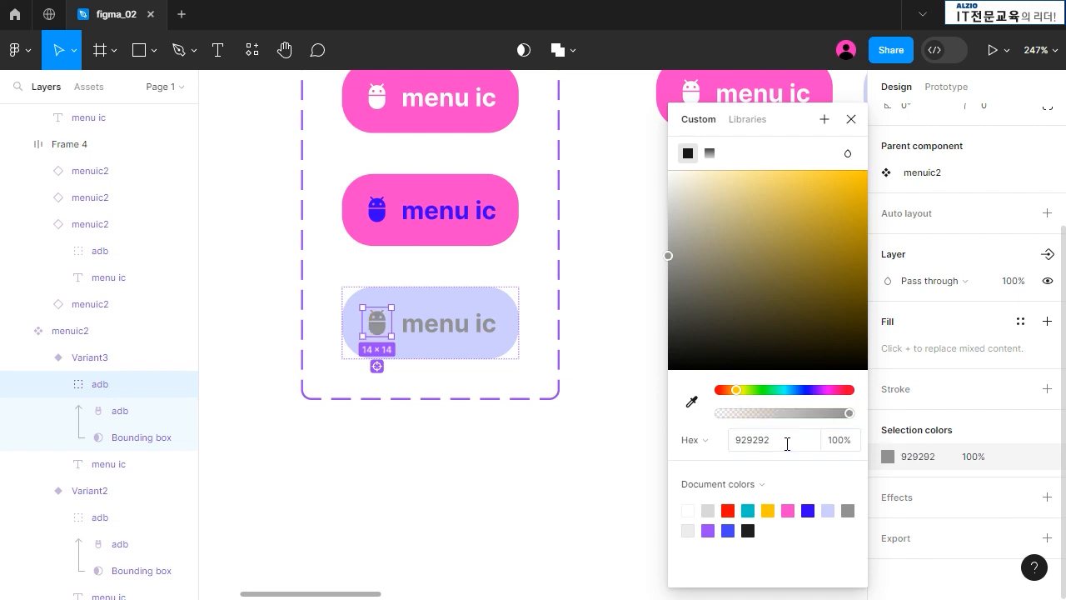
left_click(612, 469)
Examine how the recoloured Variant3 carries over to the button row and compare it with the menuic2 component set
scroll(709, 386, "up", 2)
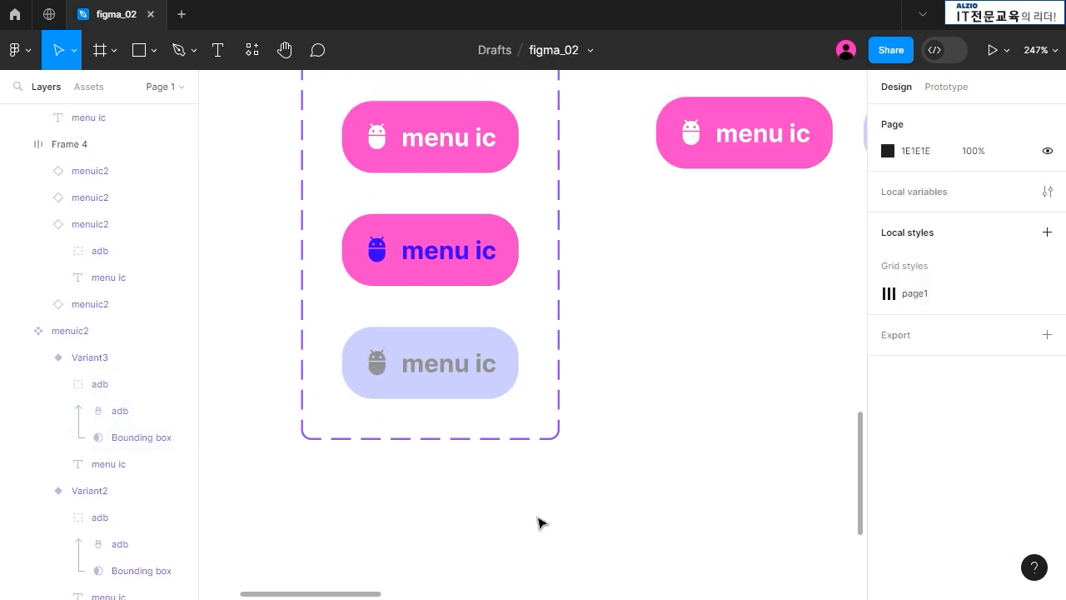
left_click_drag(369, 594, 488, 595)
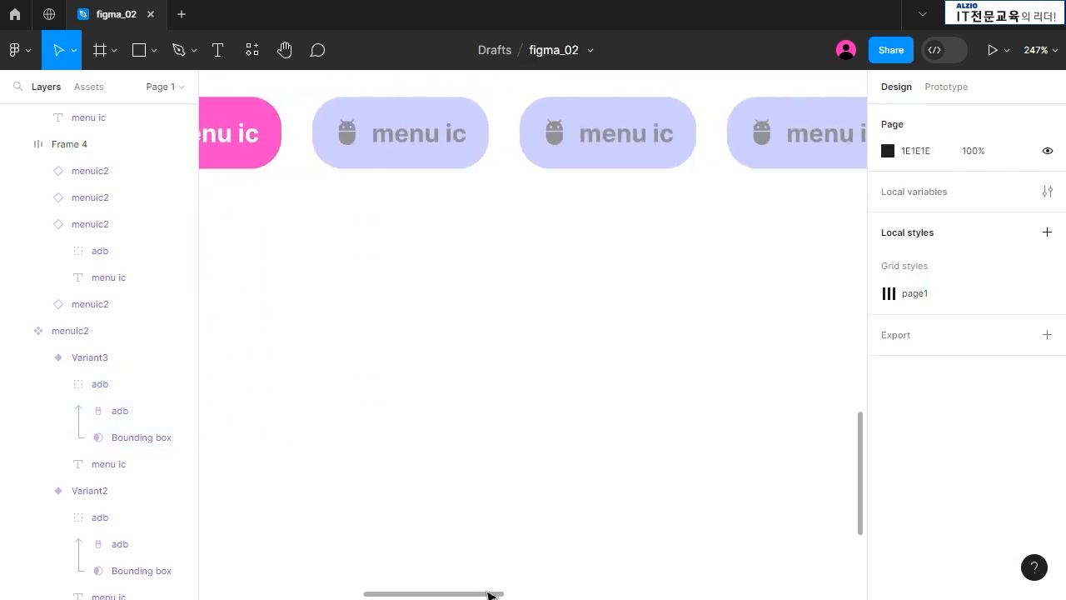
scroll(583, 461, "down", 3)
scroll(583, 464, "down", 2)
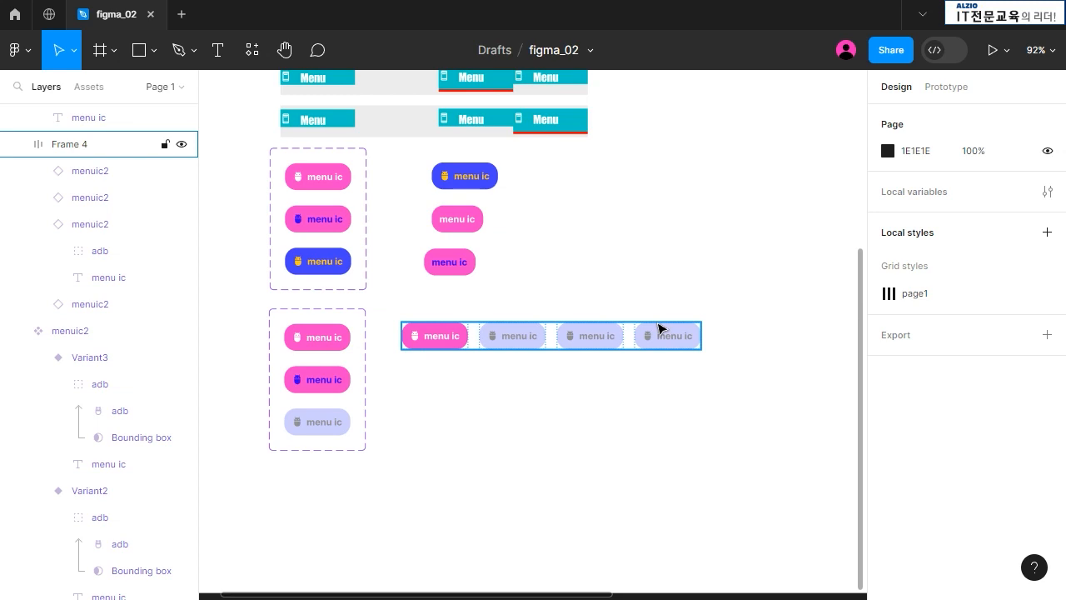
left_click(322, 381)
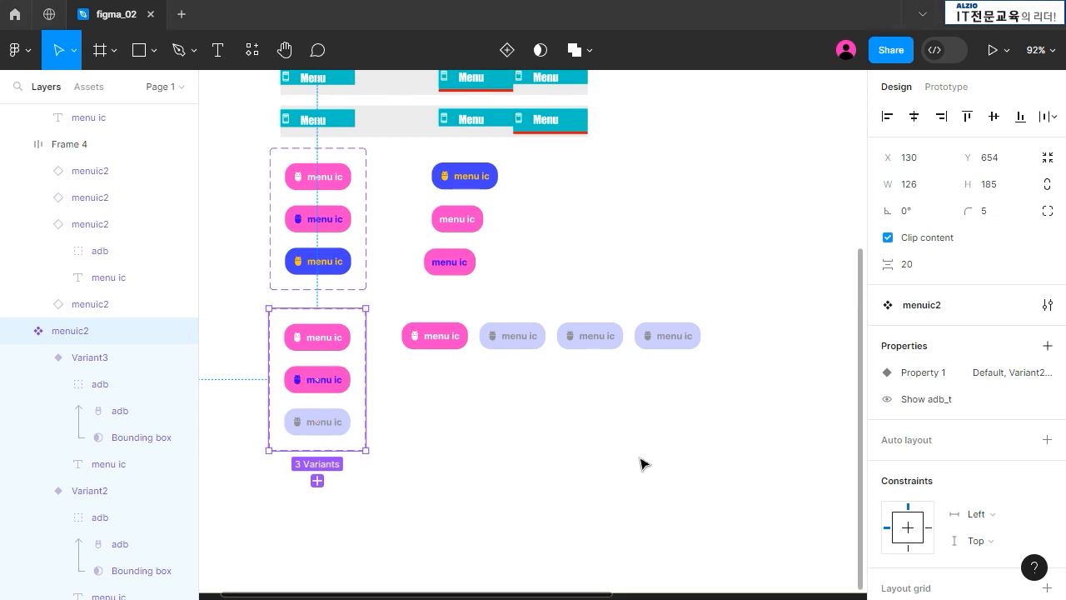
scroll(678, 374, "up", 5)
scroll(676, 374, "down", 4)
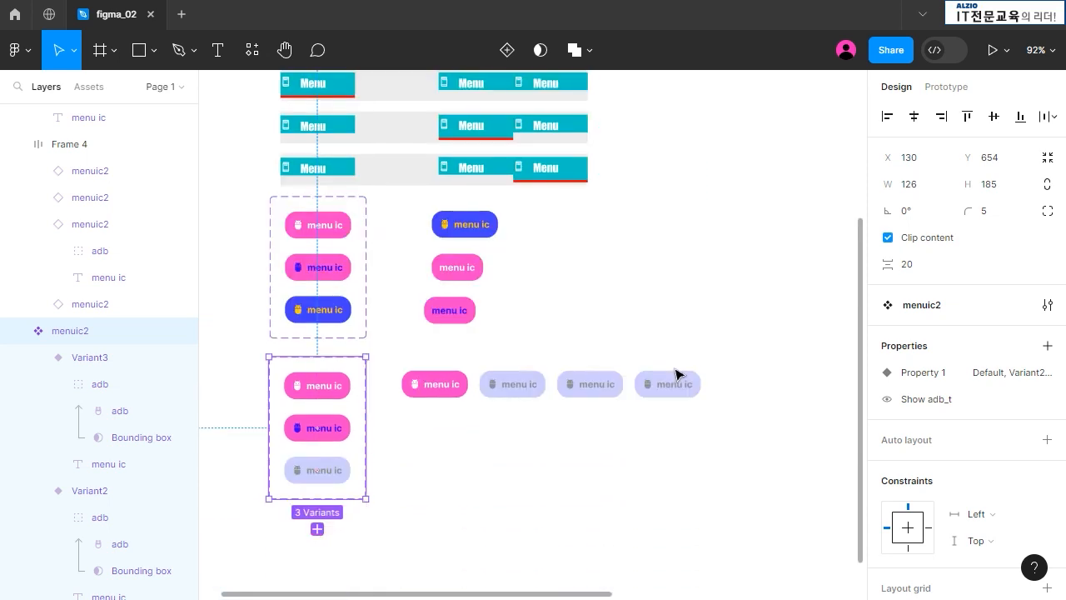
left_click(592, 479)
scroll(592, 479, "down", 2)
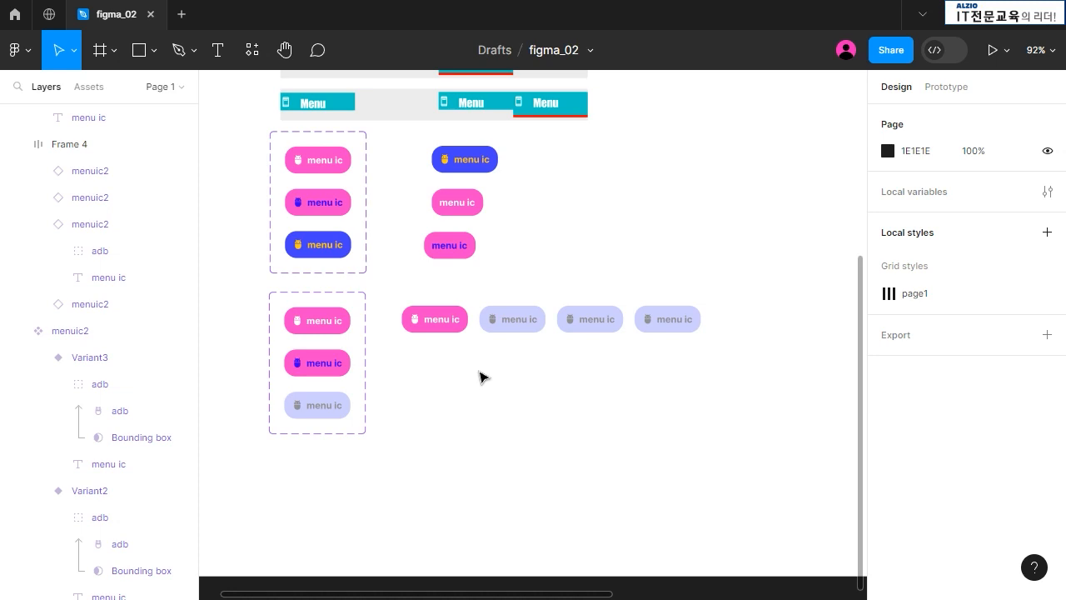
Draw a frame about 211 × 141 below the row of four menuic2 buttons
left_click(103, 63)
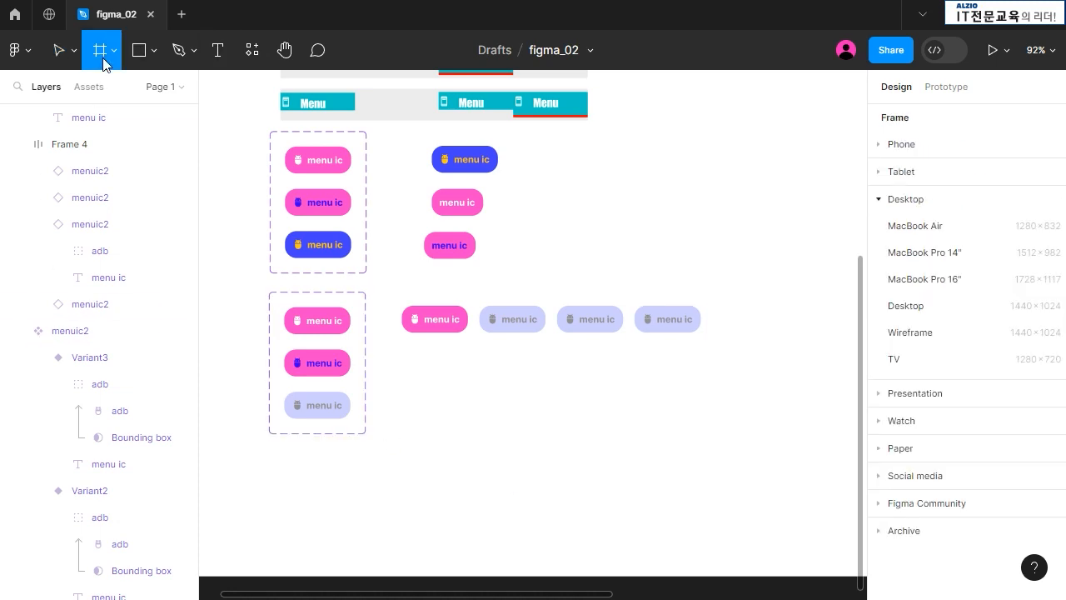
left_click(116, 46)
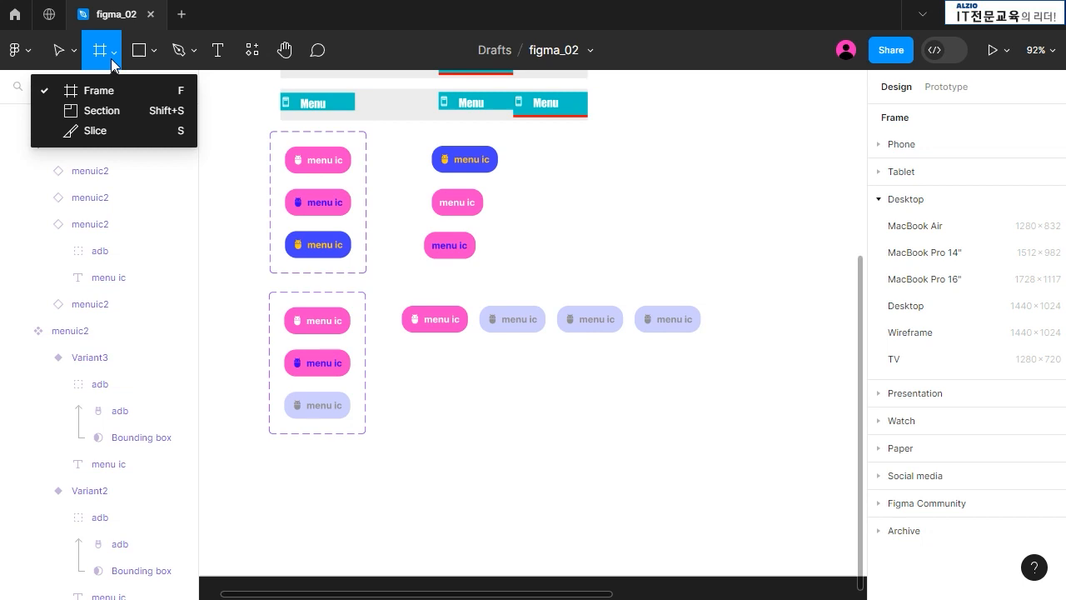
left_click_drag(425, 373, 624, 464)
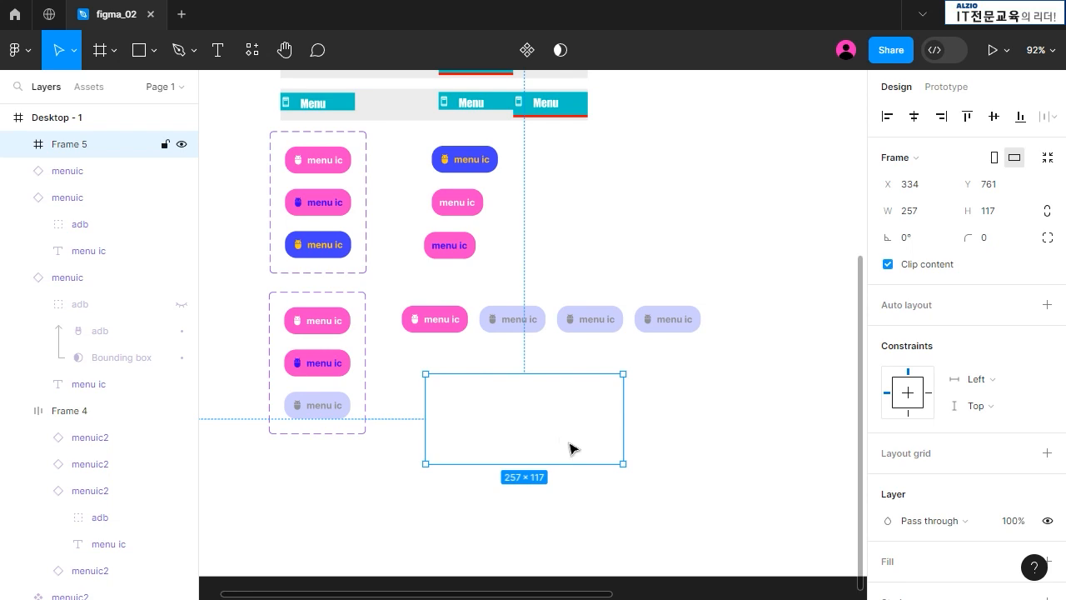
left_click_drag(623, 464, 587, 483)
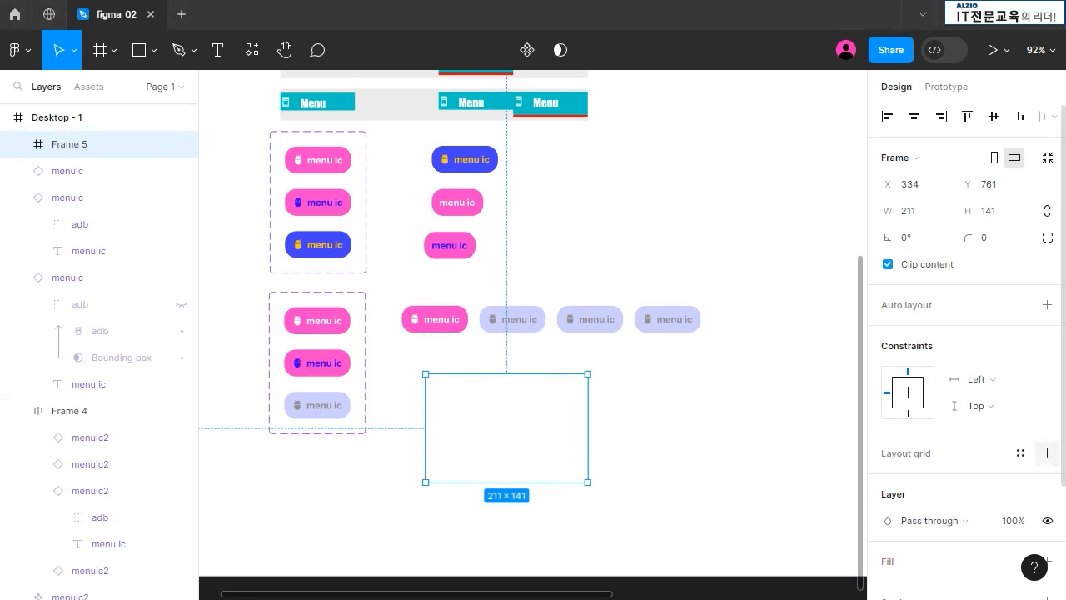
Give the new frame below the button row a solid light grey C9C9C9 fill
scroll(1033, 467, "down", 3)
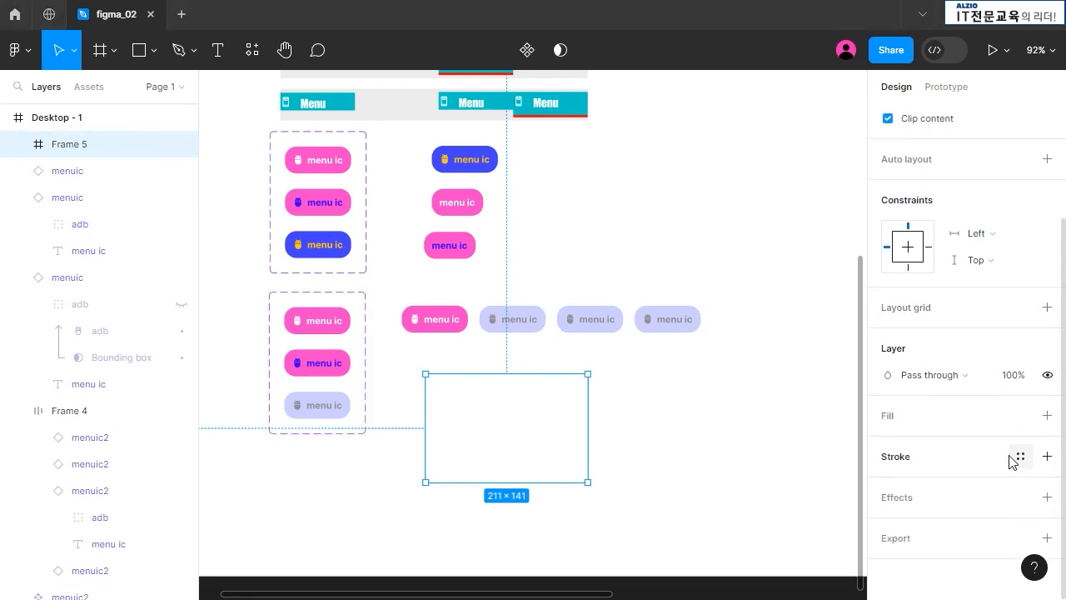
left_click(888, 423)
left_click(887, 442)
left_click_drag(752, 276, 661, 217)
left_click(619, 397)
left_click(558, 408)
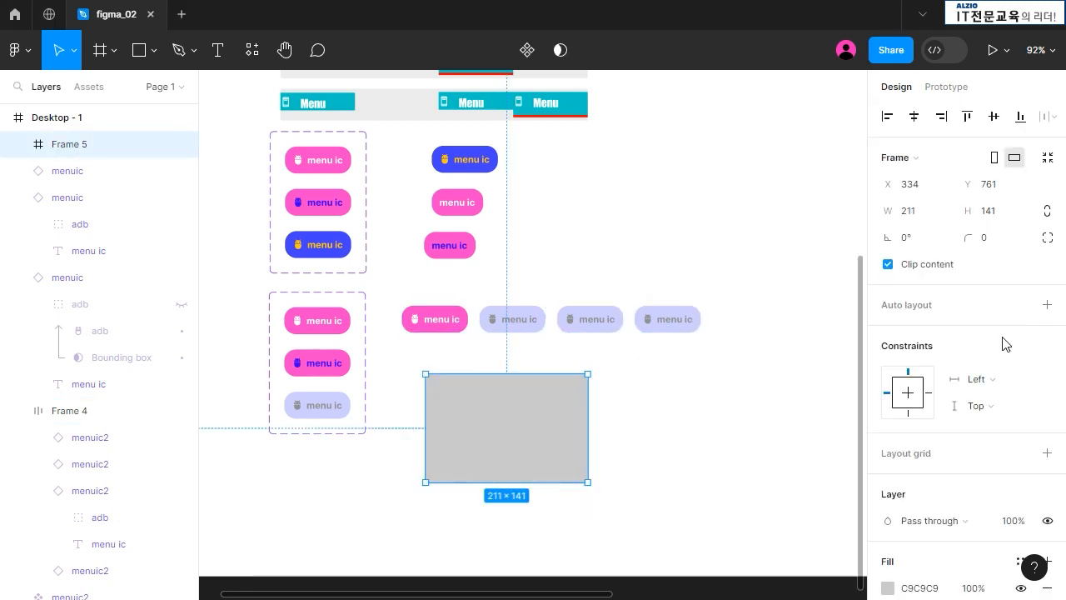
Round the grey frame's corners with a radius of 15
left_click(987, 239)
type("15")
key("Return")
left_click(645, 470)
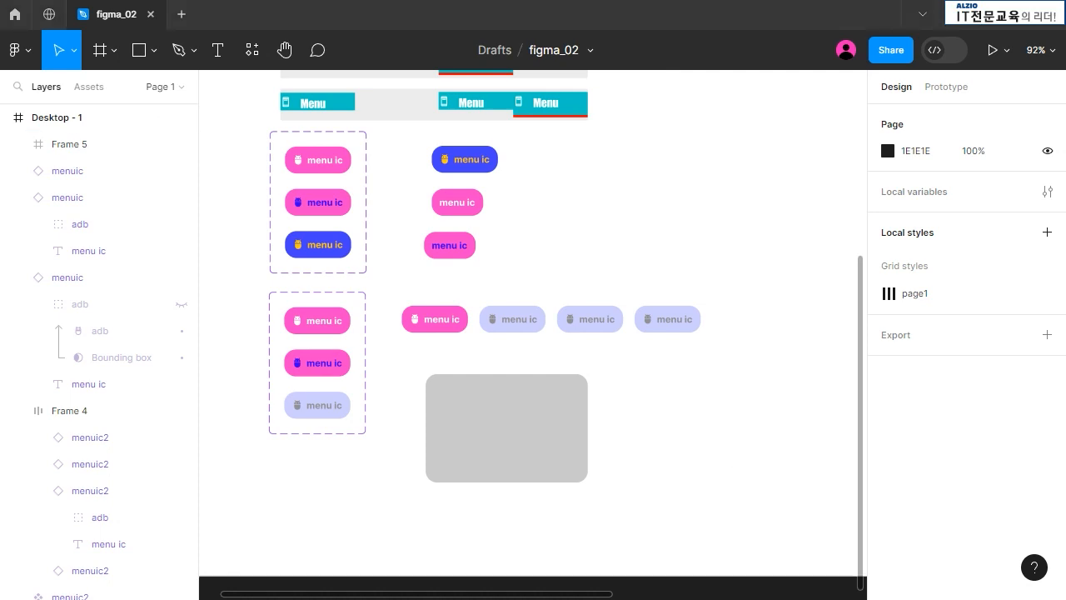
Replace the rounded frame's solid fill with an image fill using the black-and-white photo of metal gears
left_click(543, 425)
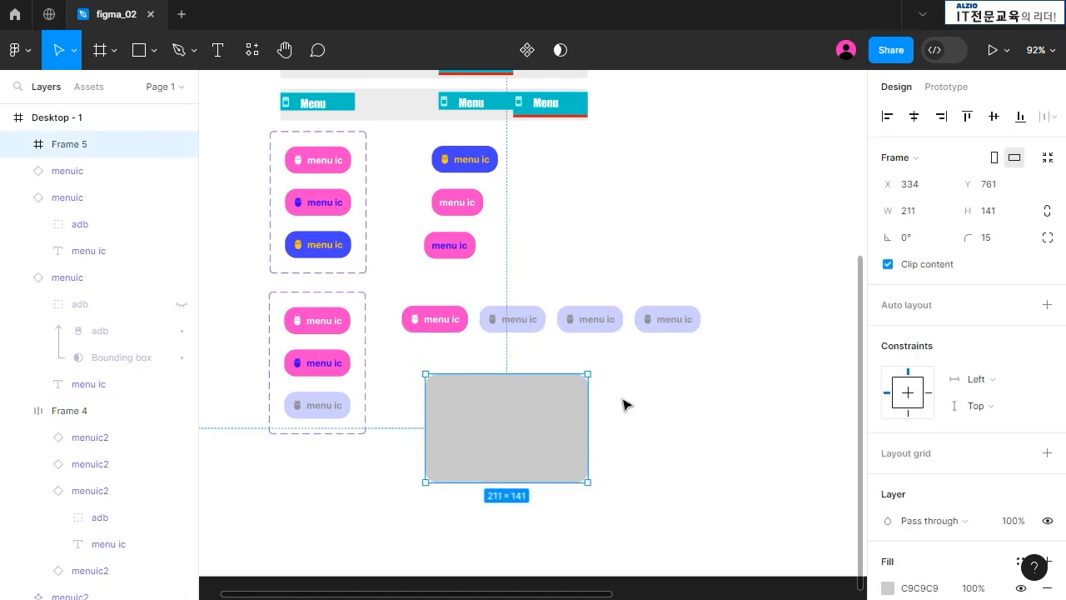
scroll(980, 434, "down", 3)
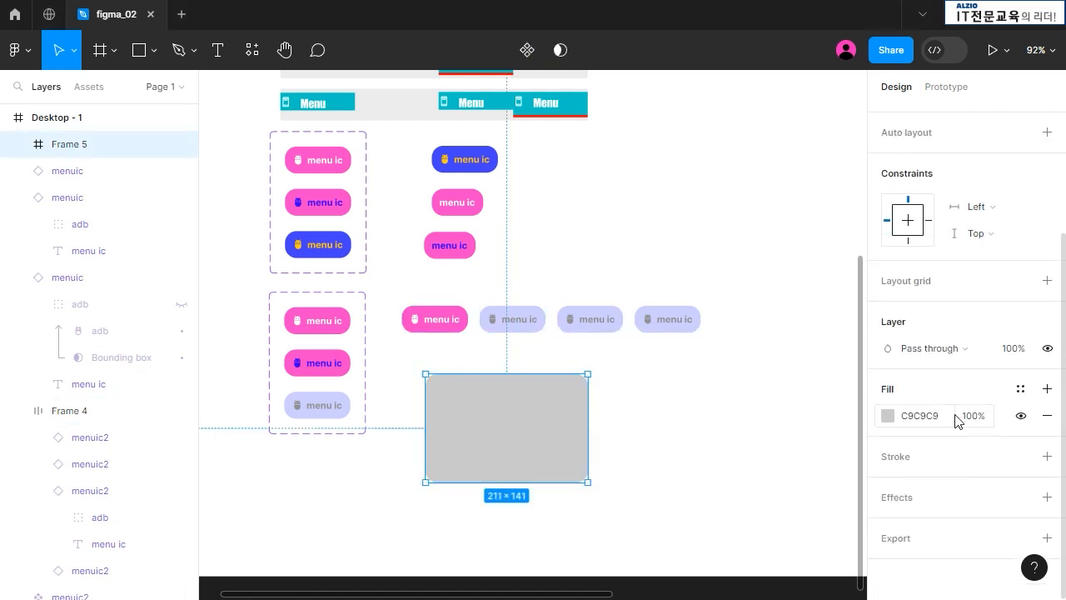
left_click(887, 415)
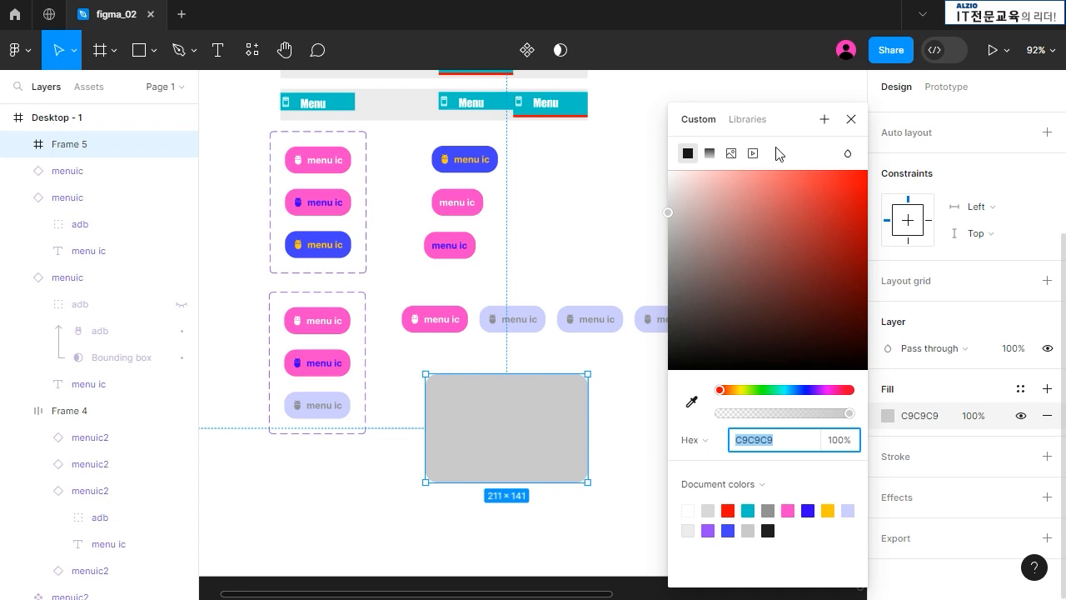
left_click(731, 155)
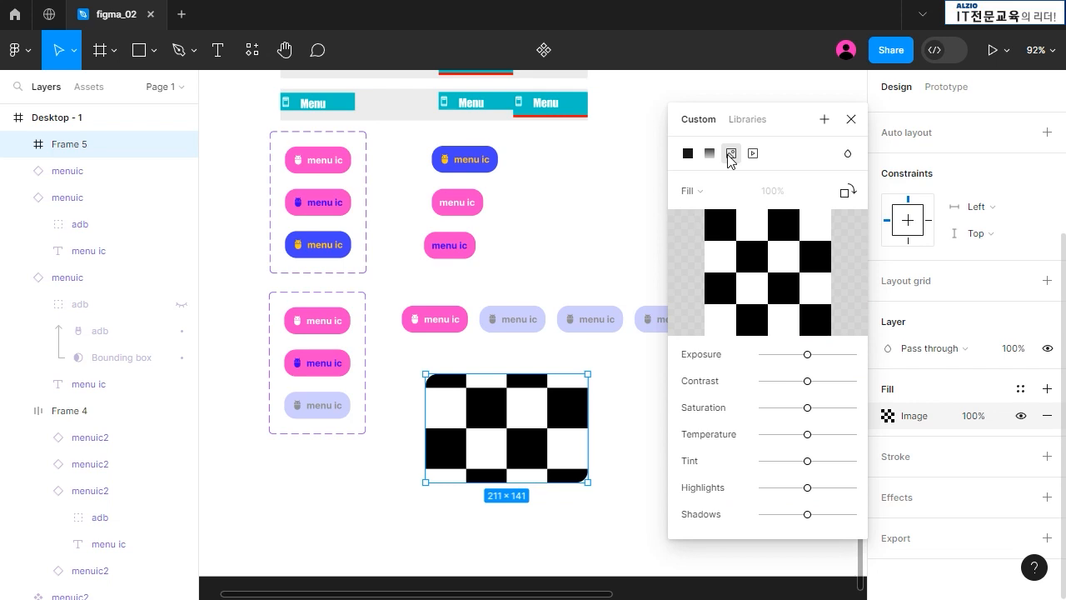
left_click(753, 154)
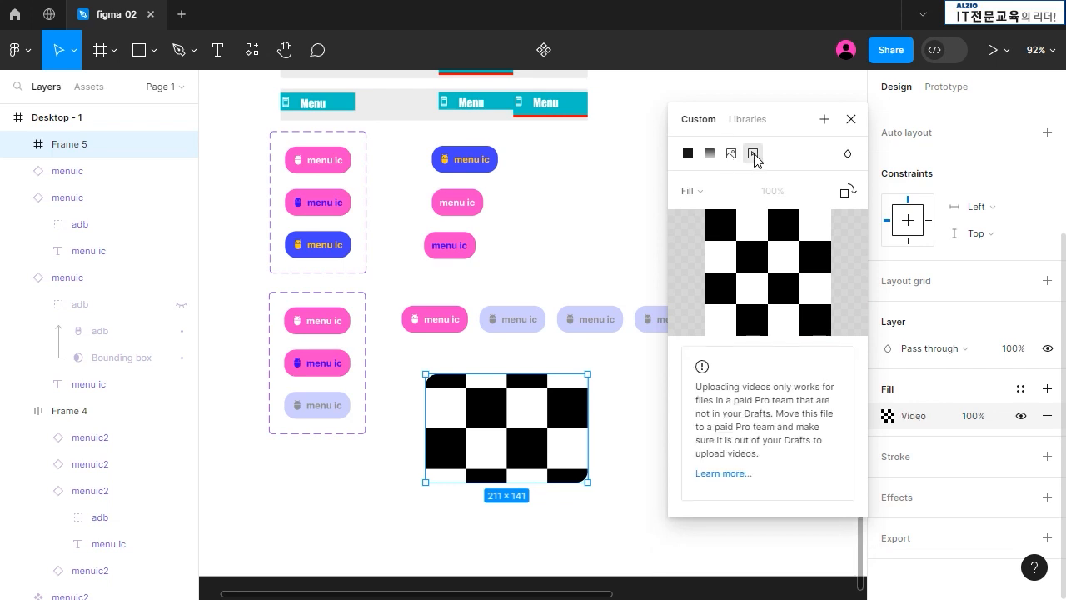
left_click(731, 154)
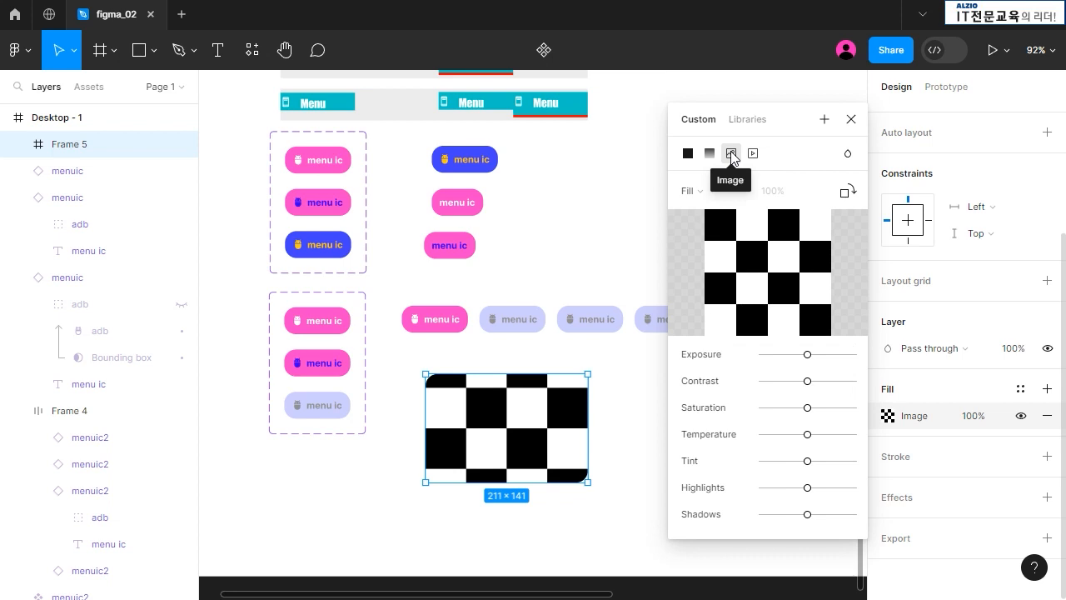
mouse_move(777, 288)
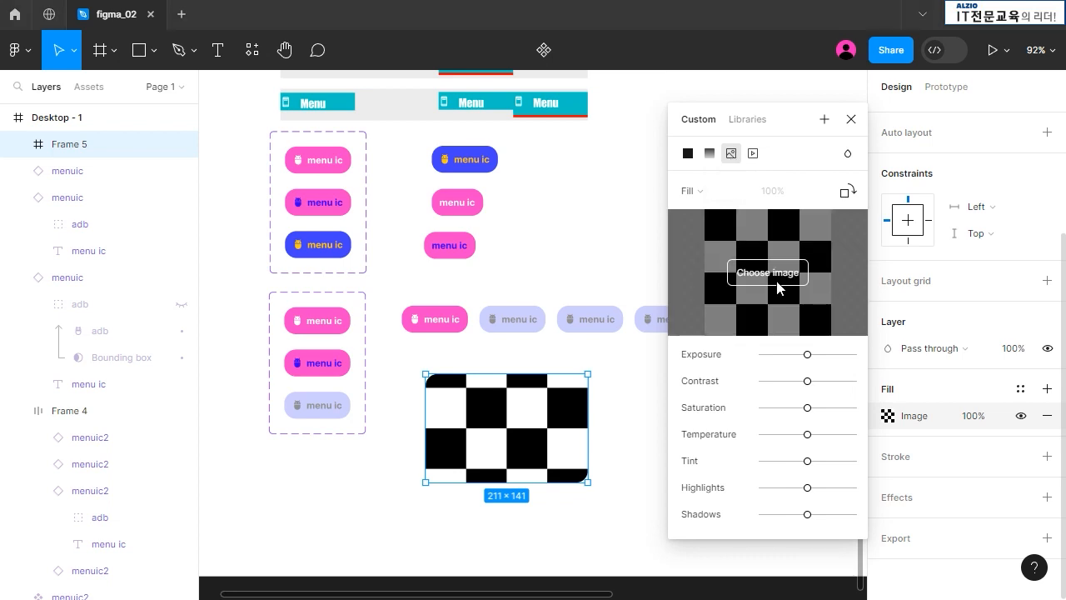
left_click(753, 153)
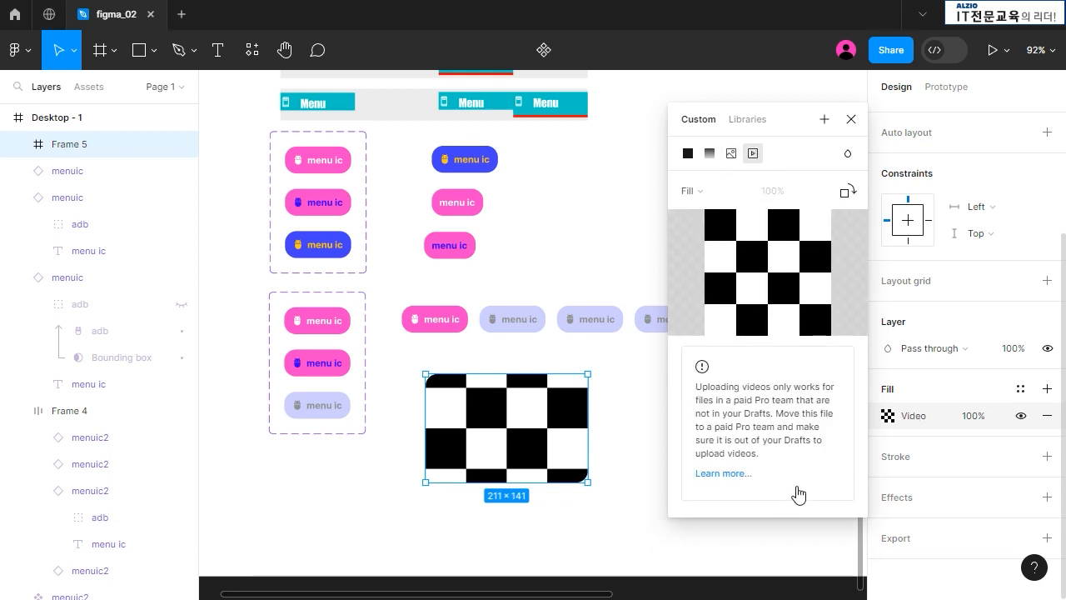
left_click(731, 153)
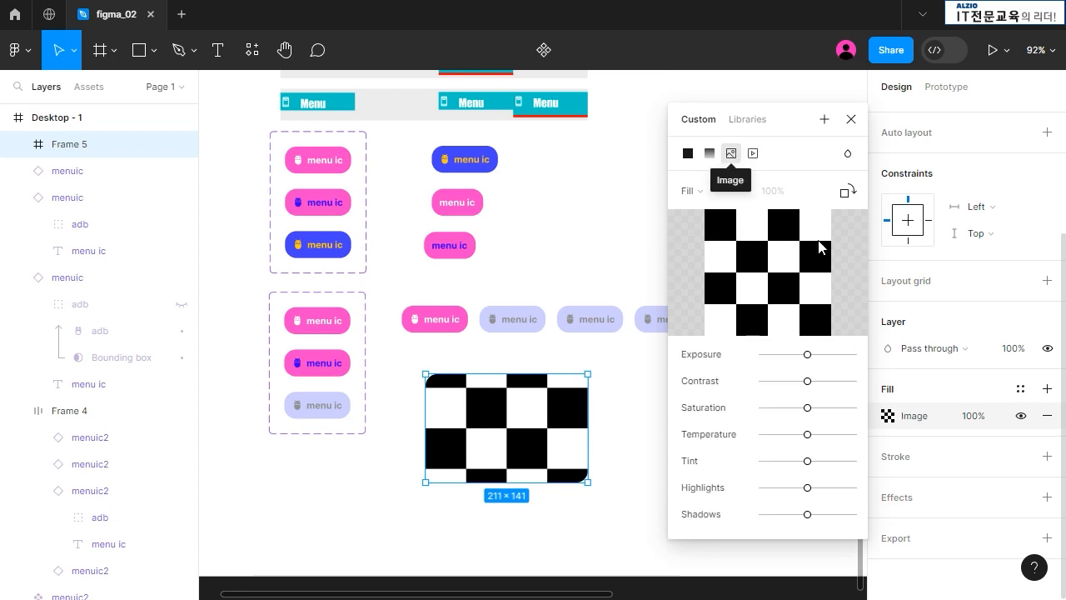
left_click(770, 274)
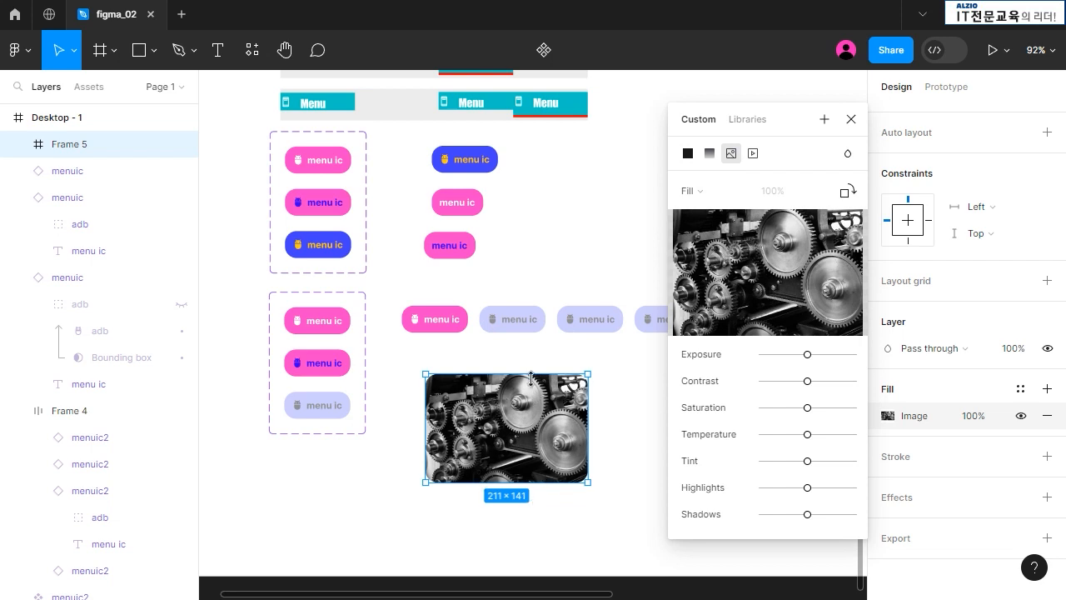
left_click(621, 445)
Add a two-line text caption below the gears image: "기계 이미지 입니다." and "따로 사용할수 있는 이미지 입니다."
scroll(621, 446, "down", 1)
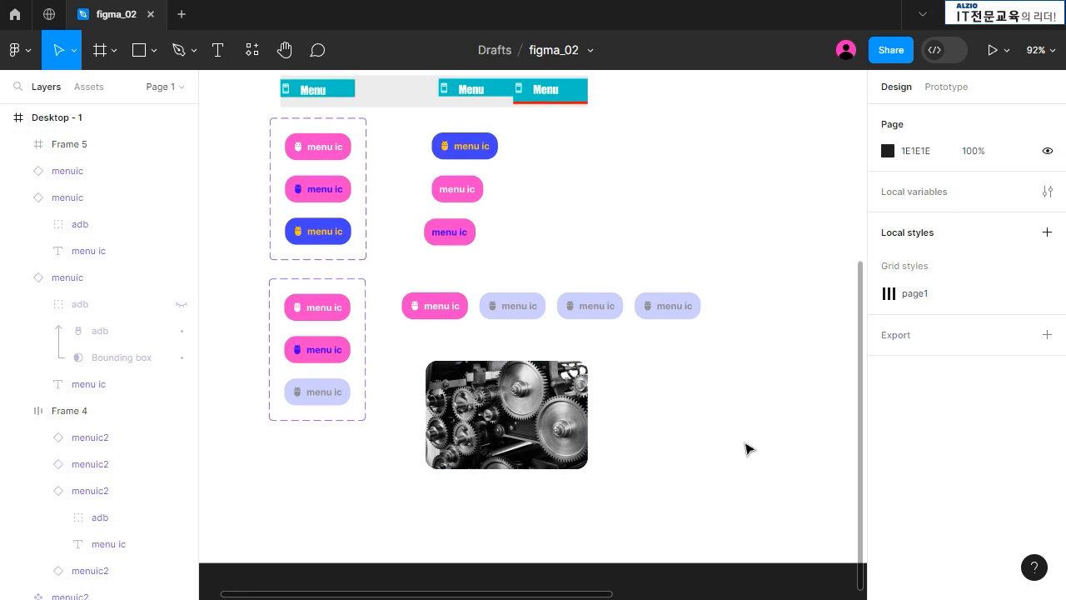
left_click(222, 52)
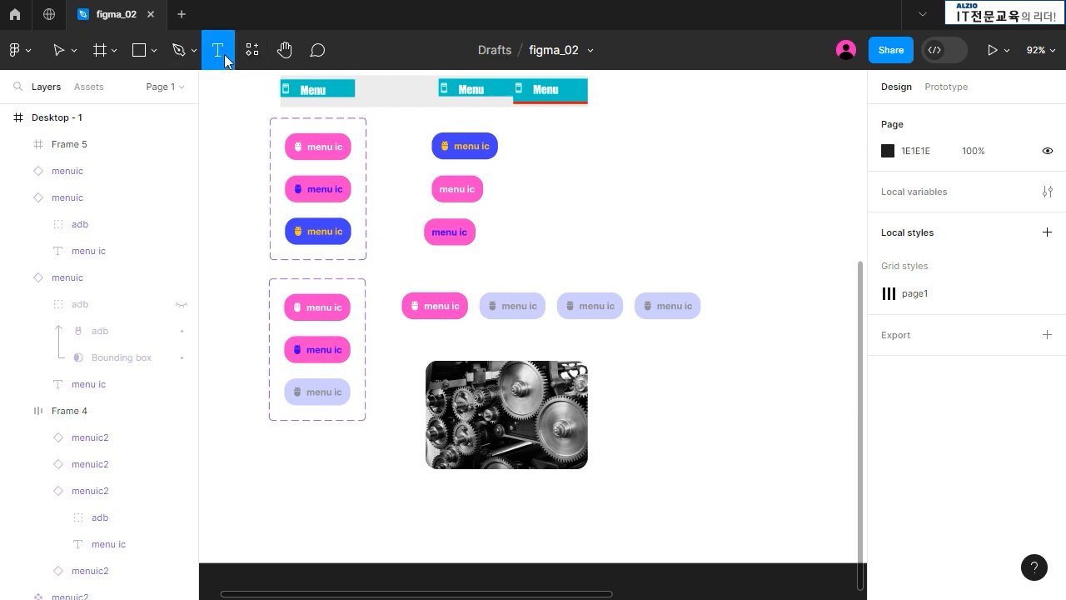
left_click(435, 484)
type("기계 이미지 입니다. 따로 사용할수 있는 이미지 입니다.")
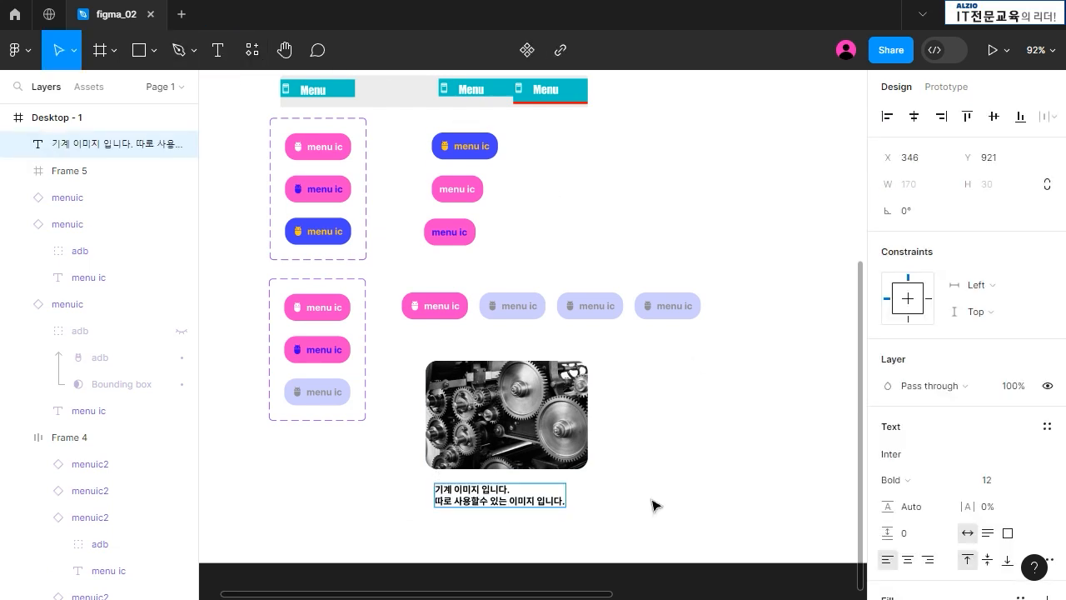
Append "작성 20500105" to the end of the caption's first line, separated by spaces
key("Up")
key("Down")
key("shift+End")
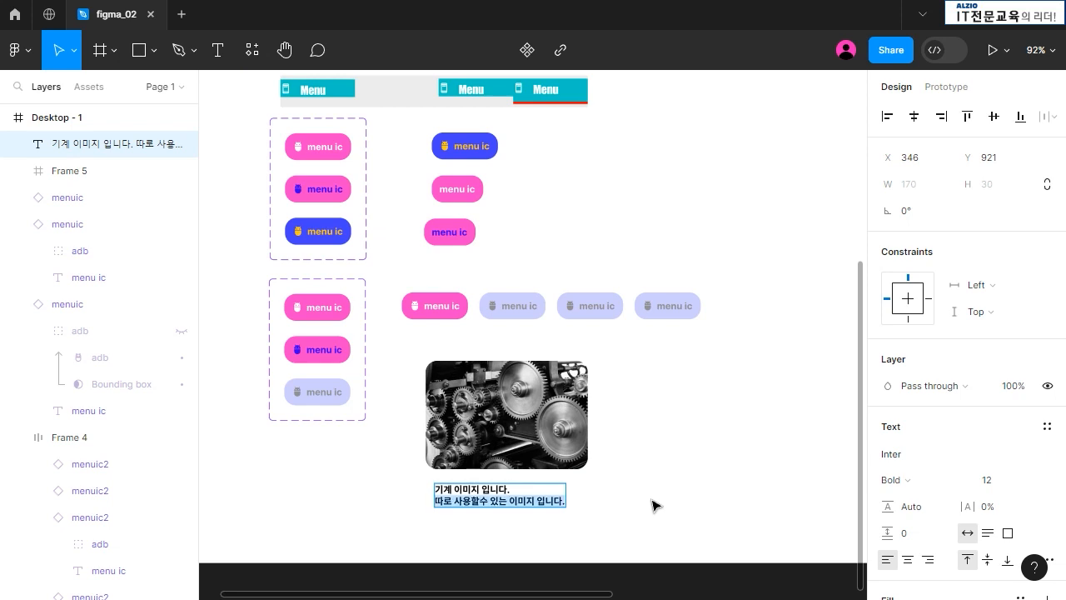
key("Up")
key("Home")
key("shift+End")
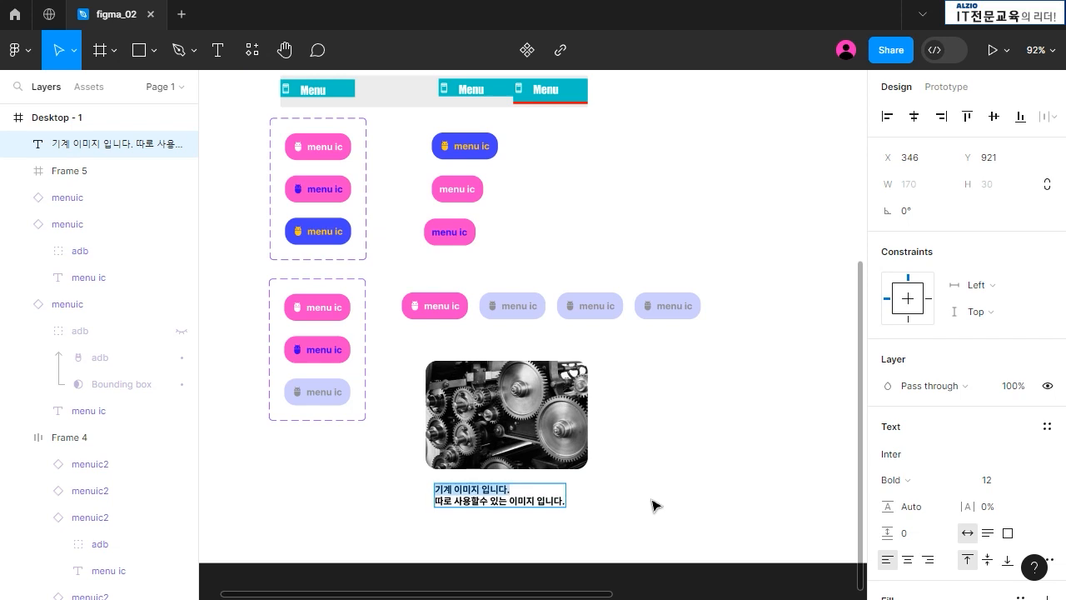
key("Right")
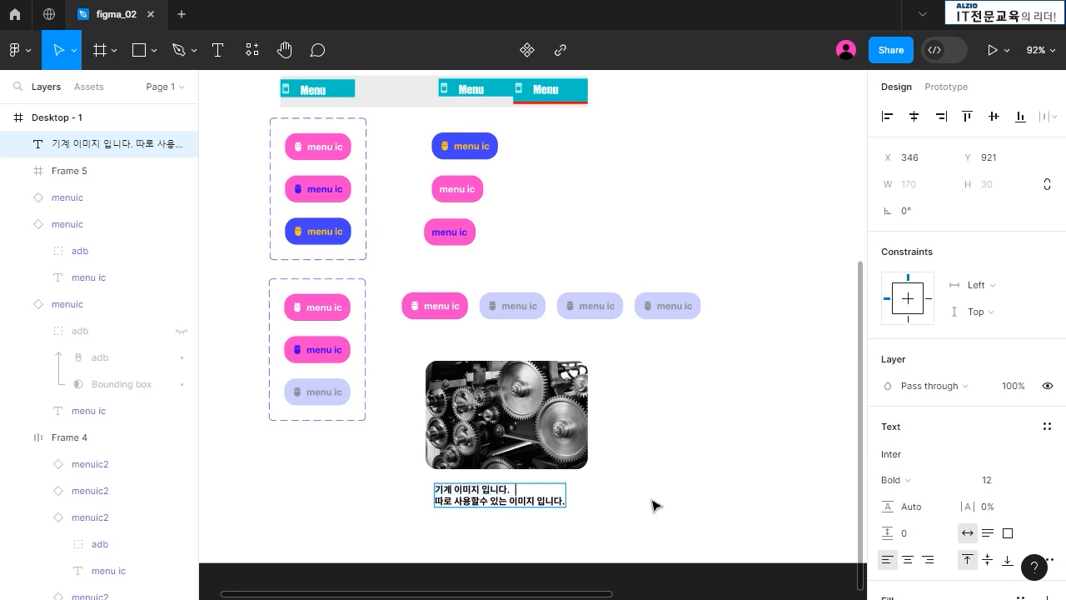
type("wk")
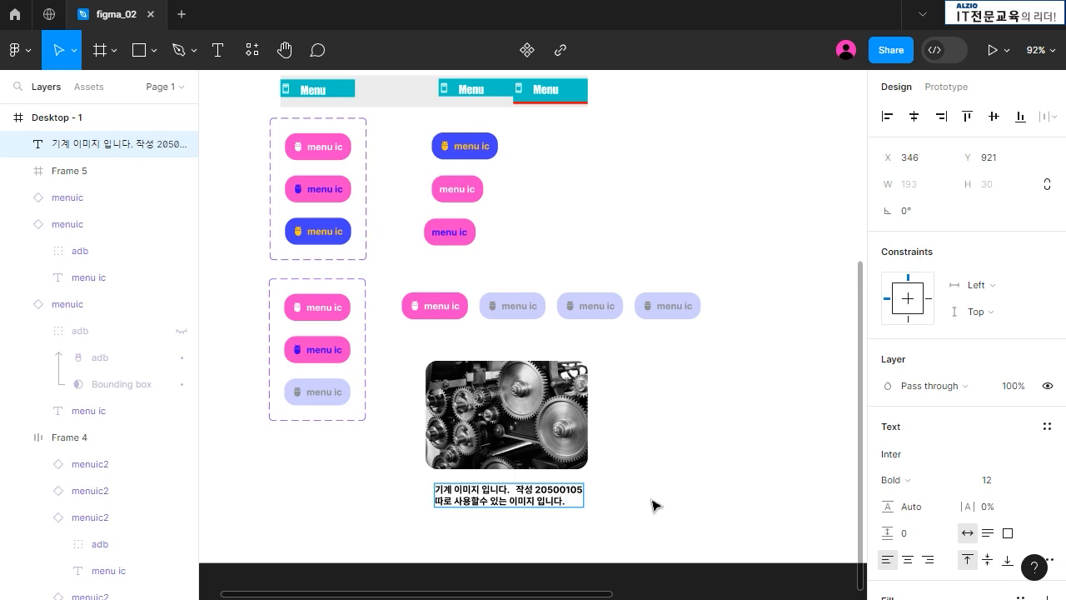
Set the font weight of the whole caption to Medium
key("Left")
key("Left")
key("Left")
key("shift+End")
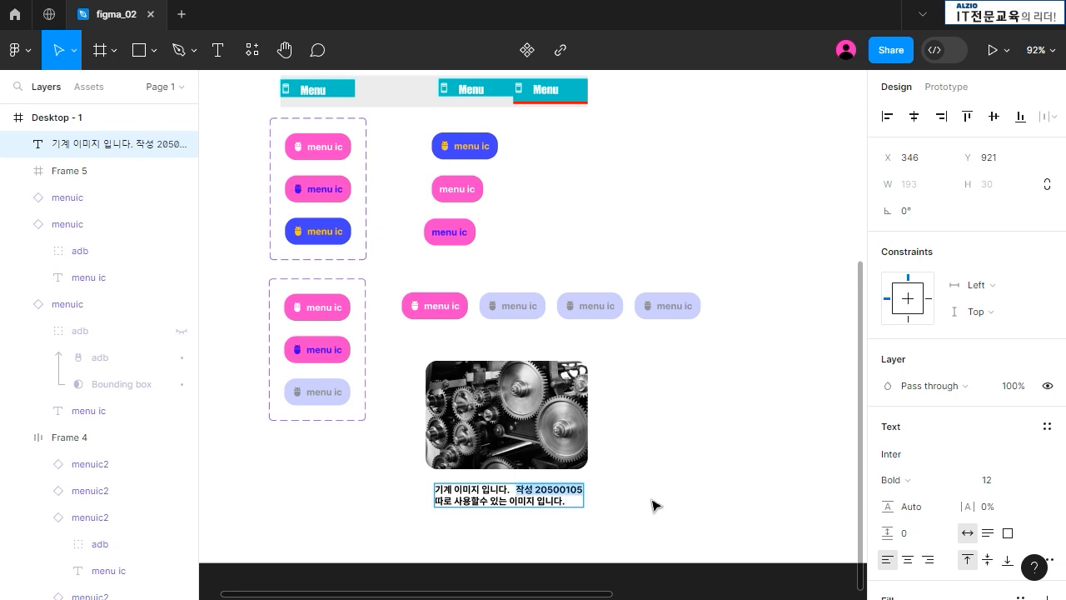
scroll(1028, 454, "down", 3)
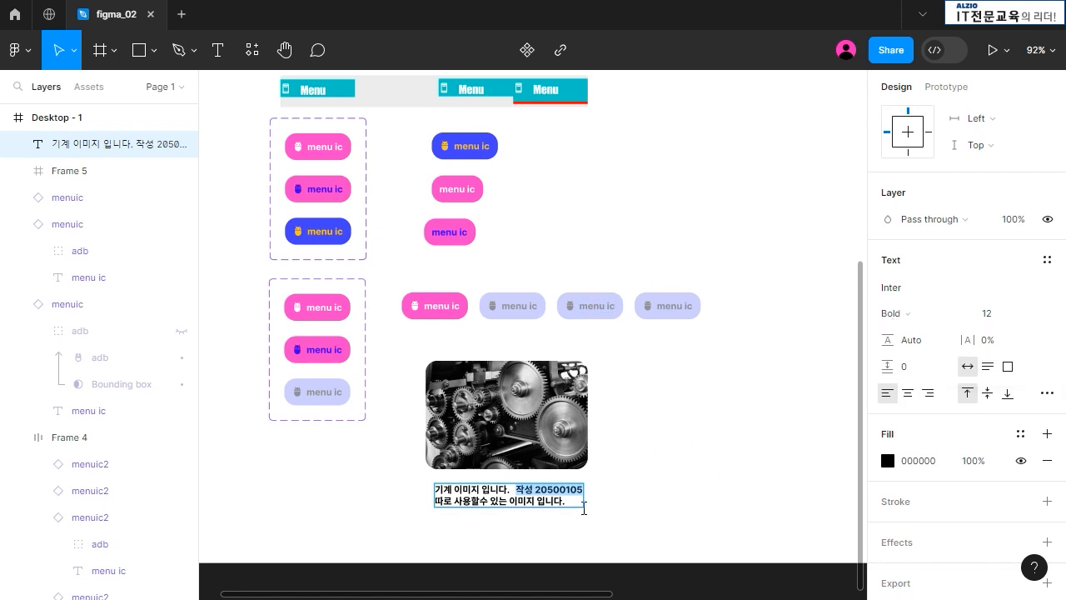
key("Escape")
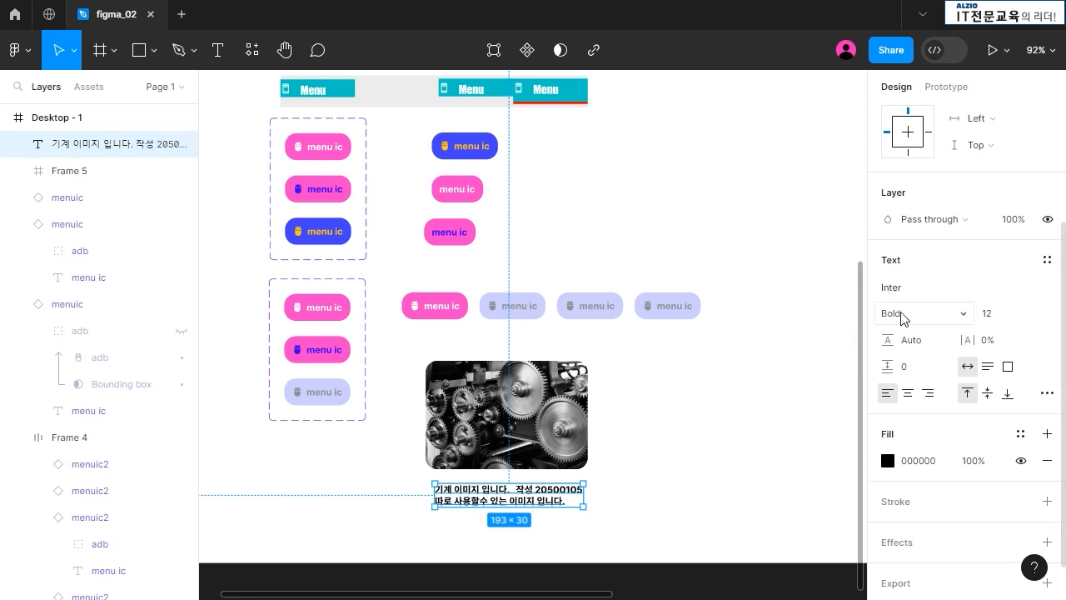
left_click(967, 314)
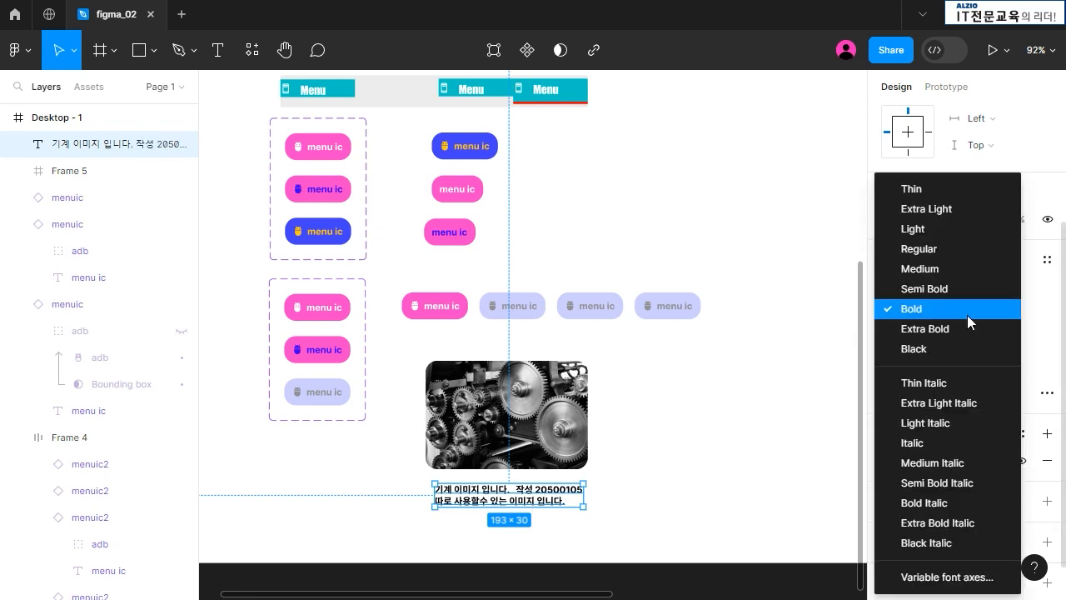
left_click(963, 279)
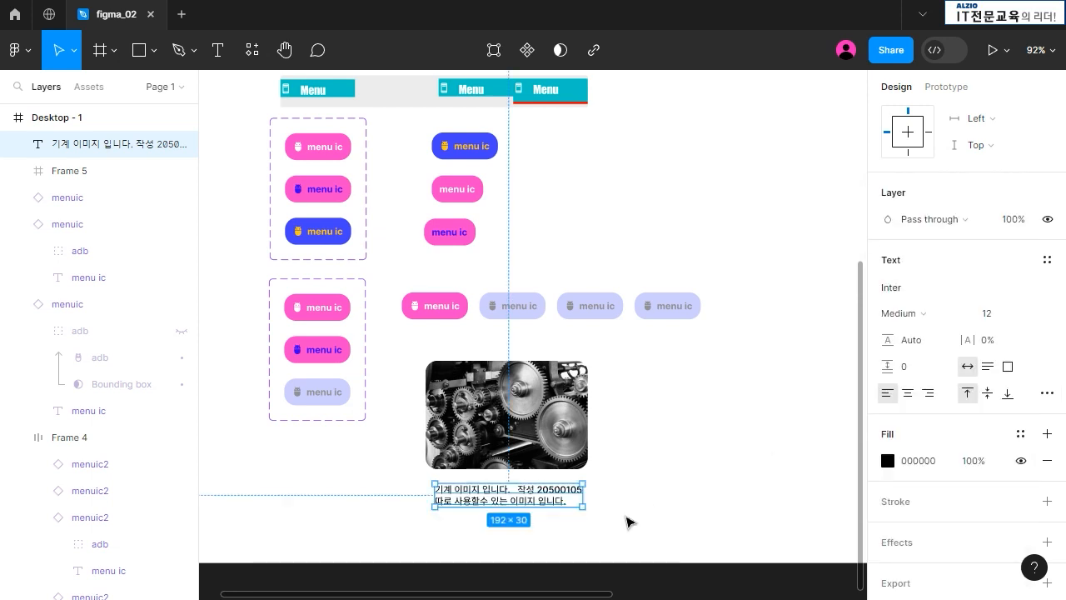
Style the caption with a larger opening sentence, a dark grey 525252 date note and a light grey A0A0A0 second line
double_click(523, 494)
key("ctrl+Tab")
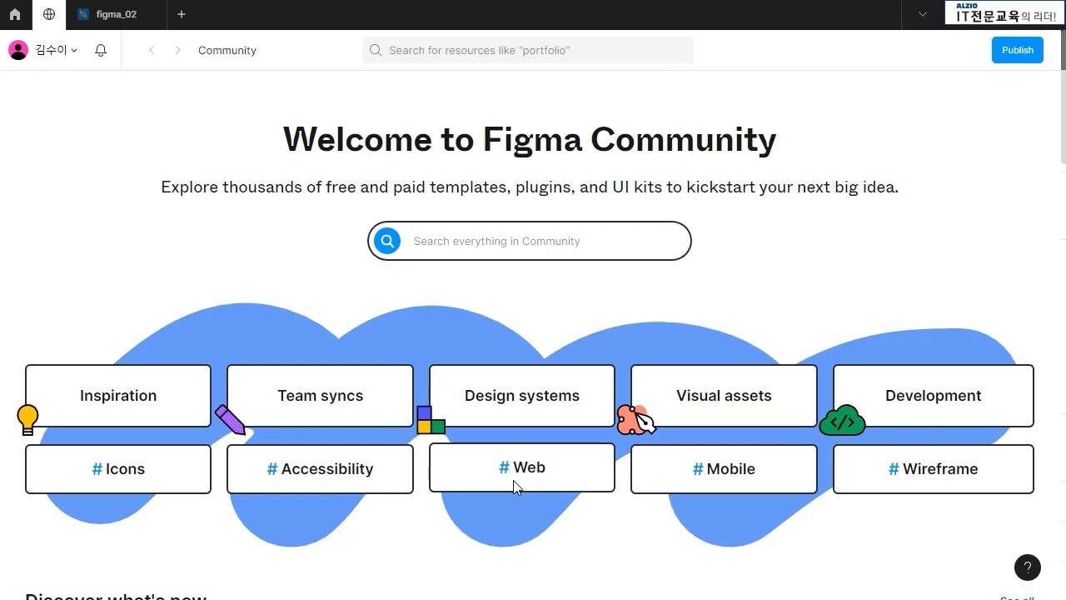
left_click(127, 18)
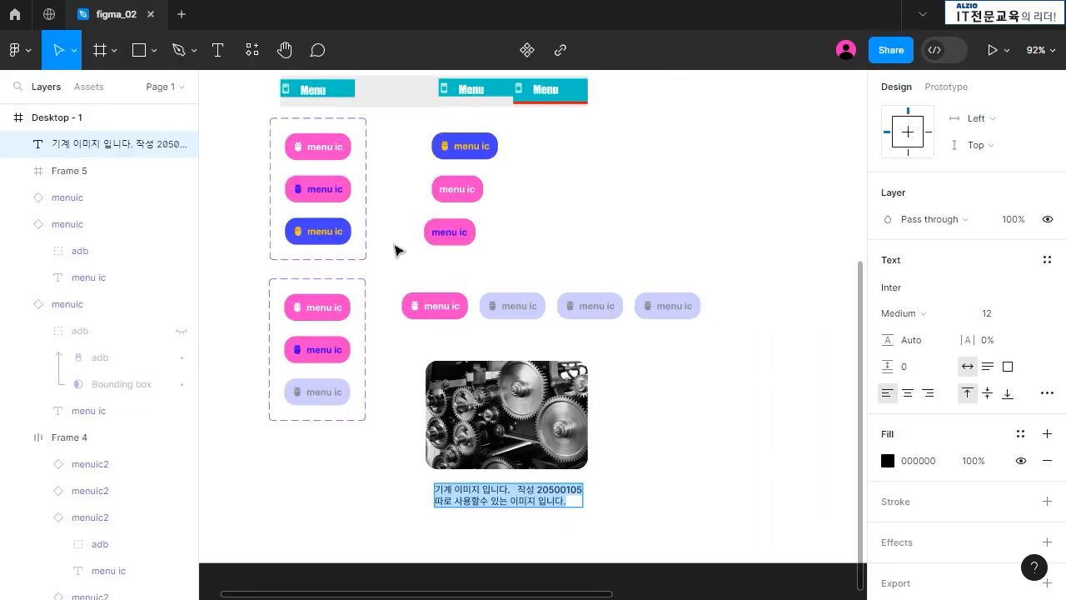
left_click(518, 490)
key("shift+End")
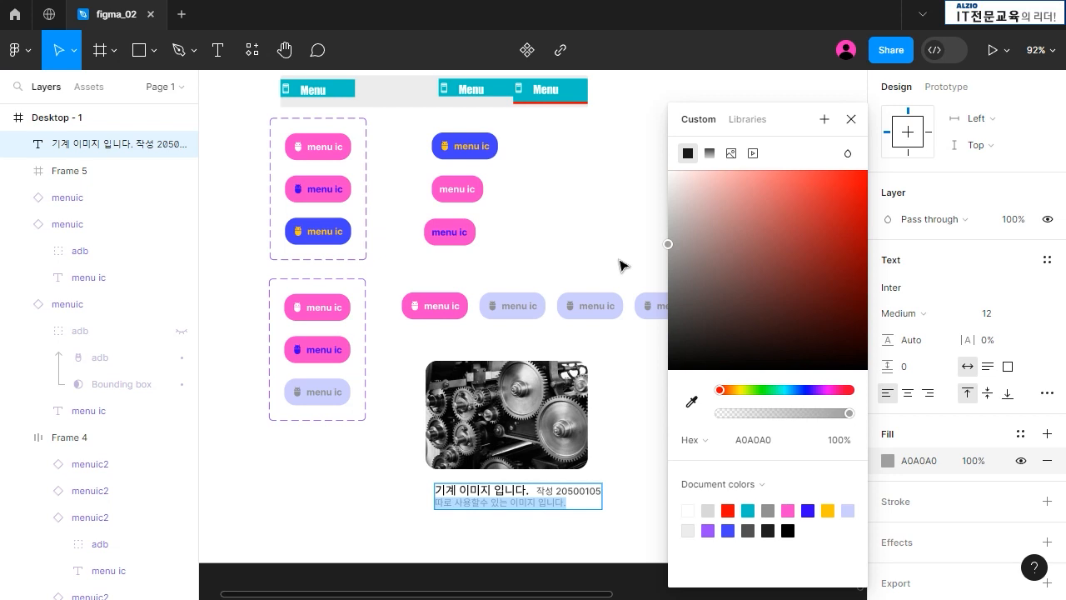
left_click(621, 263)
left_click(771, 500)
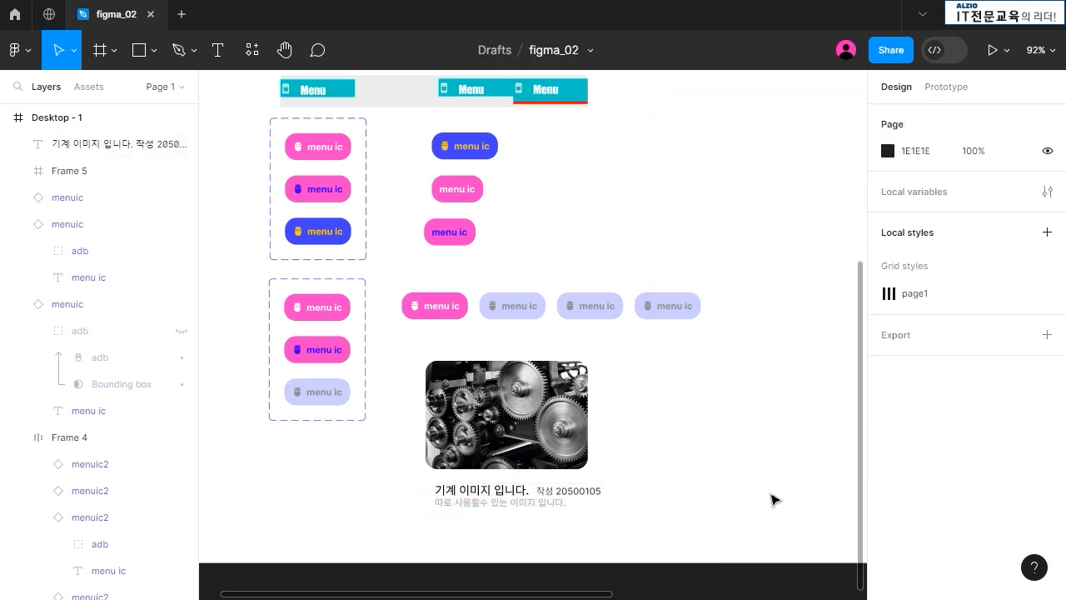
Move the caption to X 334, Y 913 under the gears image and delete the extra space before "작성"
mouse_move(517, 498)
left_mouse_down()
mouse_move(527, 497)
mouse_move(518, 492)
left_mouse_up()
double_click(534, 483)
left_click(535, 484)
key("Delete")
key("Escape")
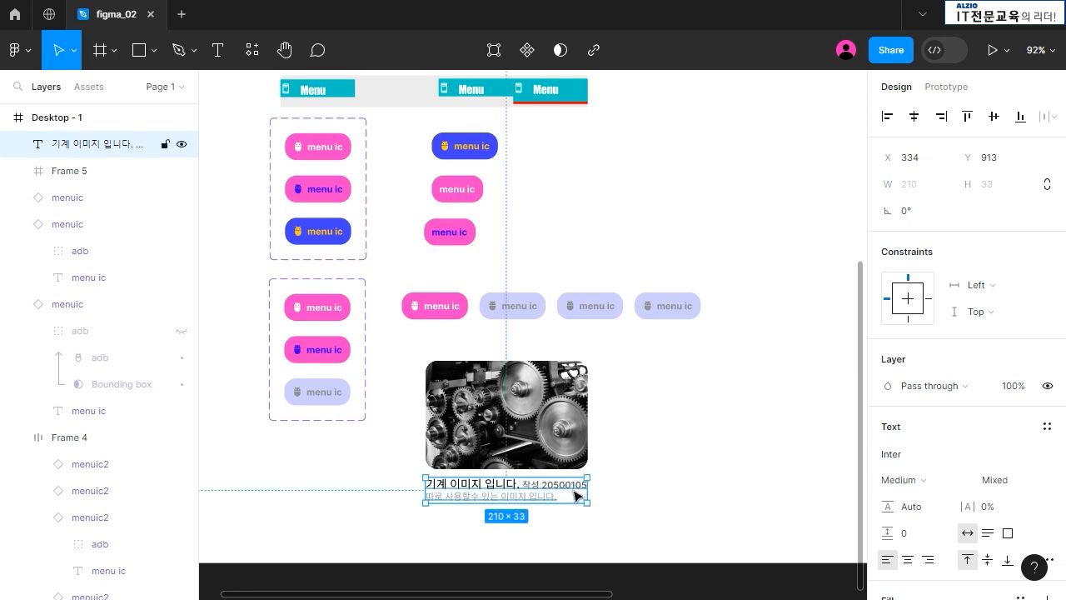
scroll(975, 504, "down", 3)
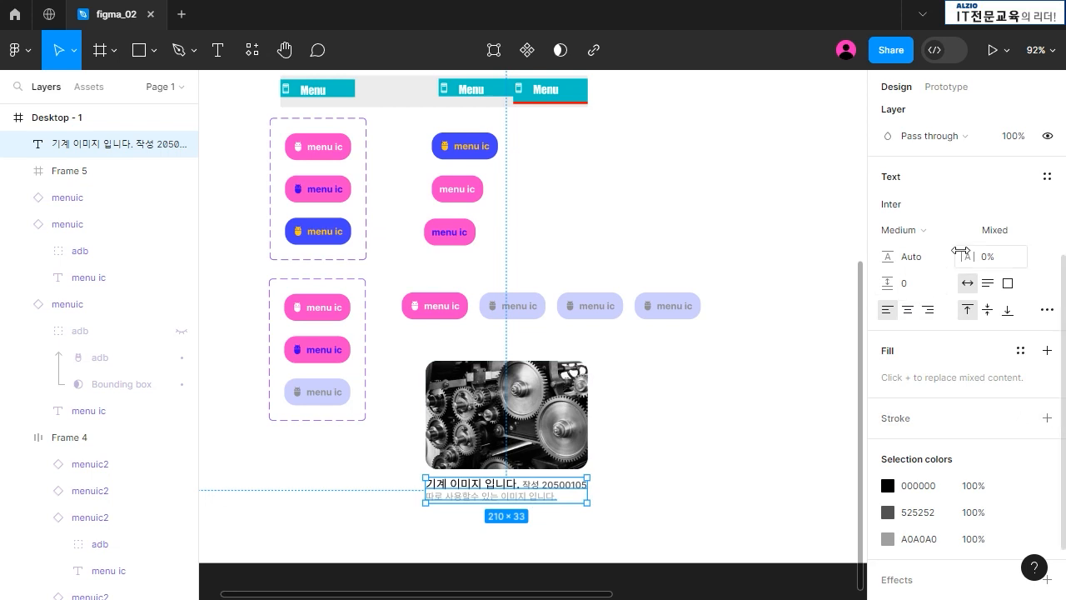
Set the paragraph spacing of the caption under the gears image to 5
left_click_drag(889, 284, 927, 289)
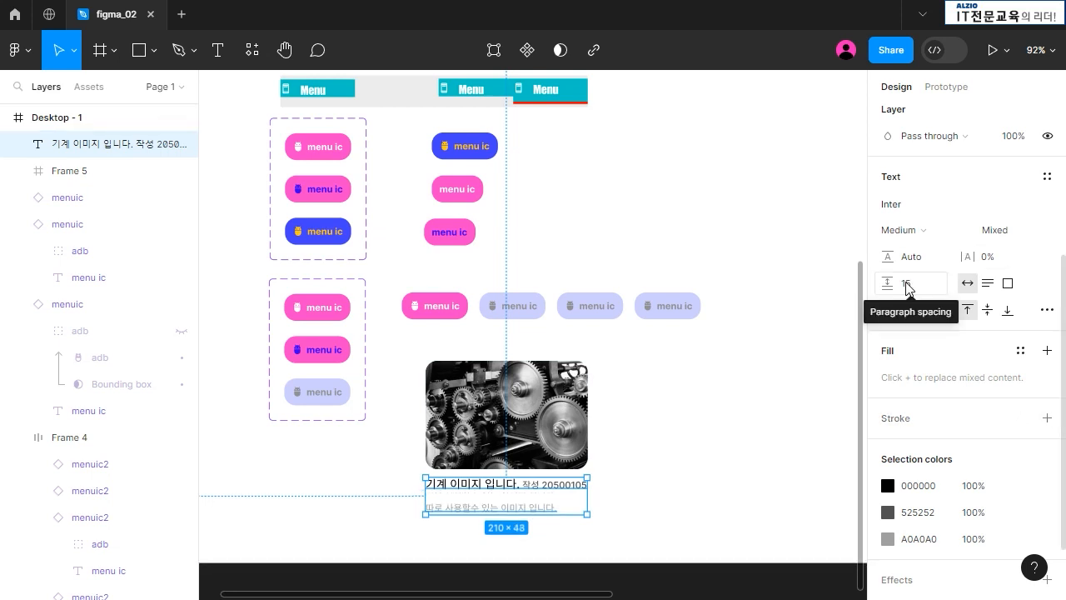
left_click(791, 456)
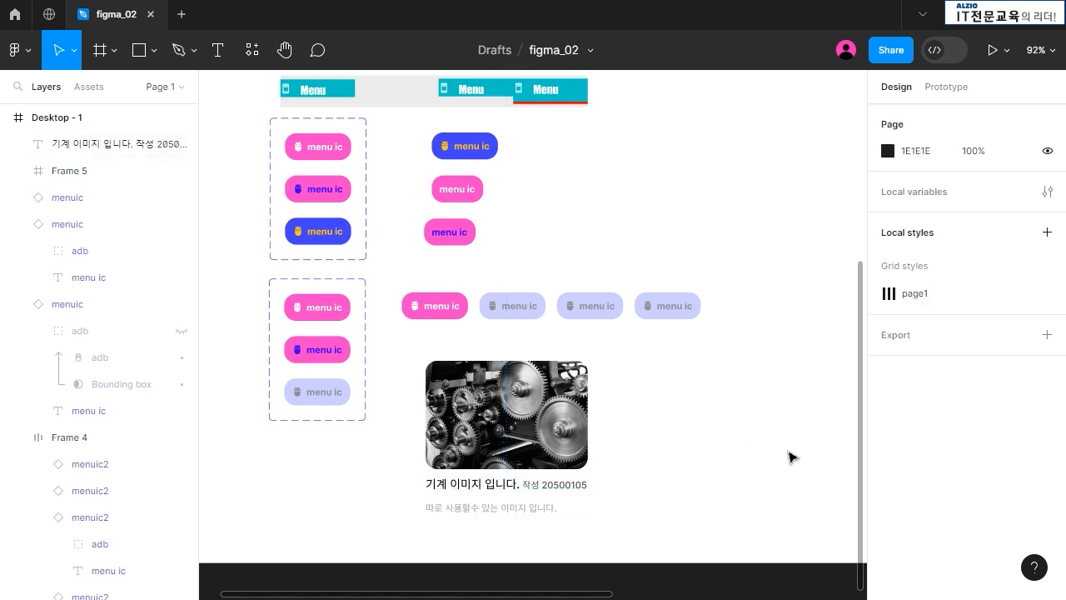
left_click(576, 490)
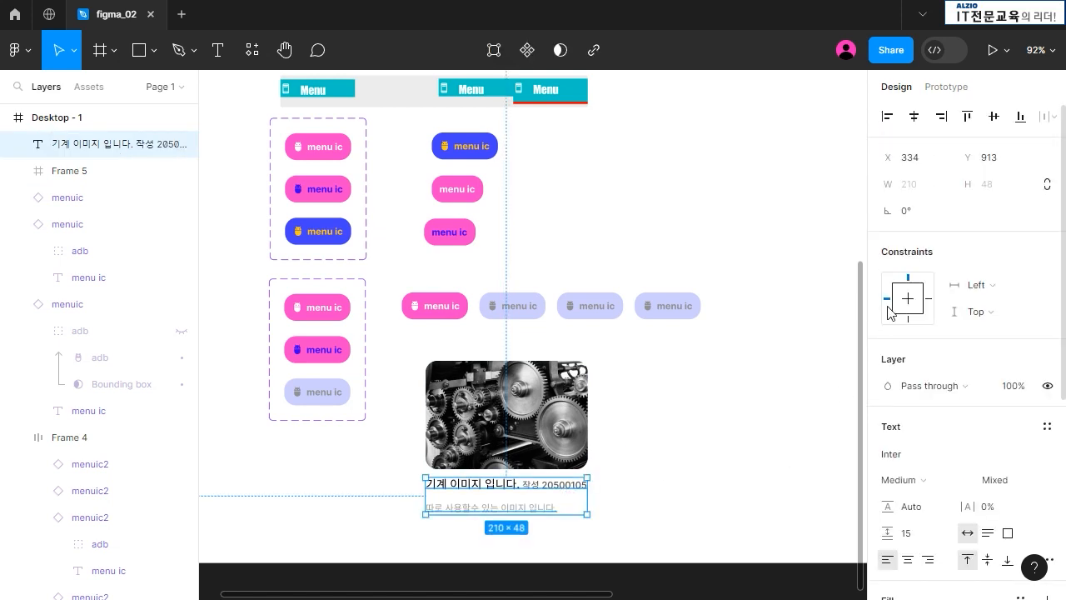
scroll(977, 467, "down", 3)
left_click(906, 281)
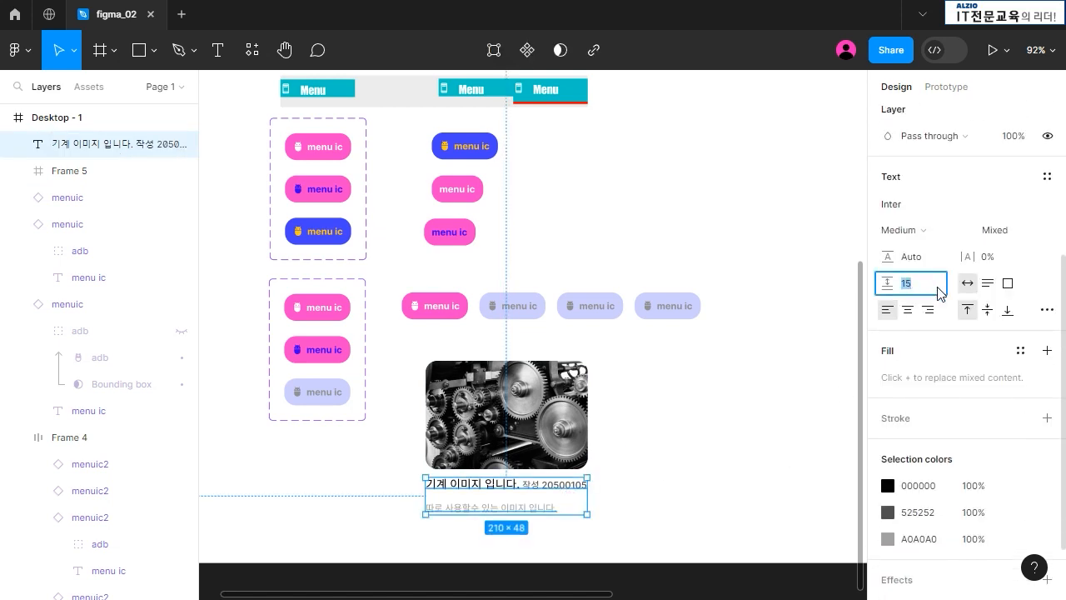
type("8")
key("Return")
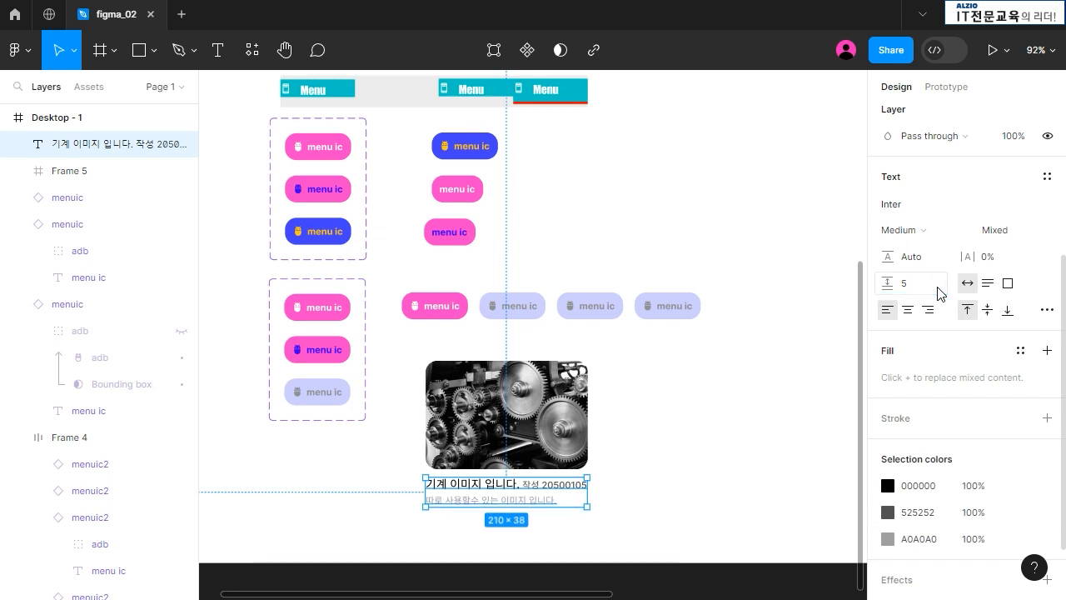
left_click(683, 458)
Set the letter spacing of the whole caption to -8%
left_click(500, 490)
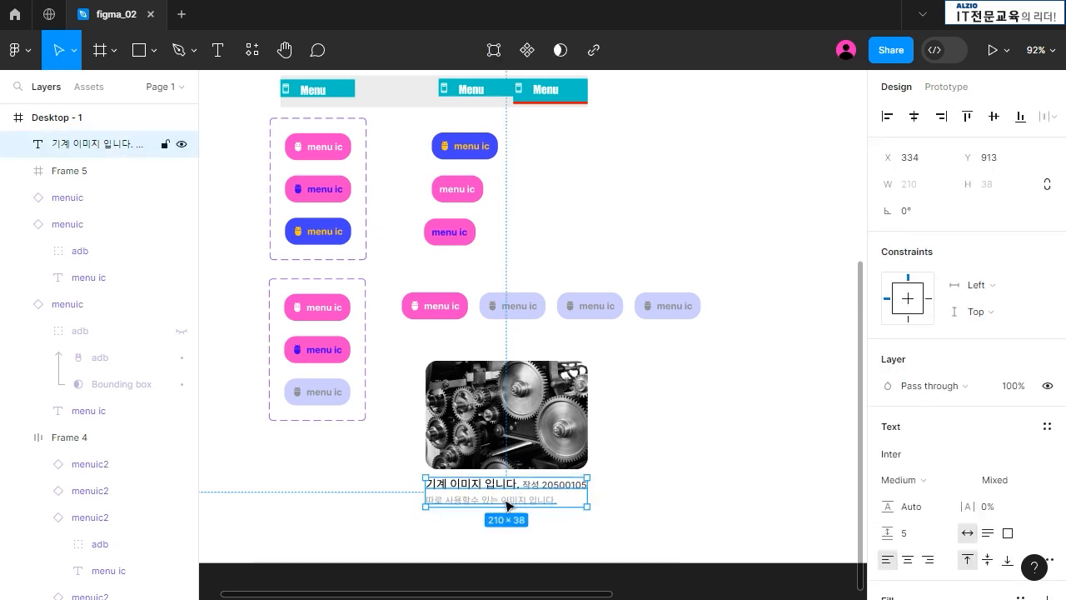
scroll(962, 300, "down", 4)
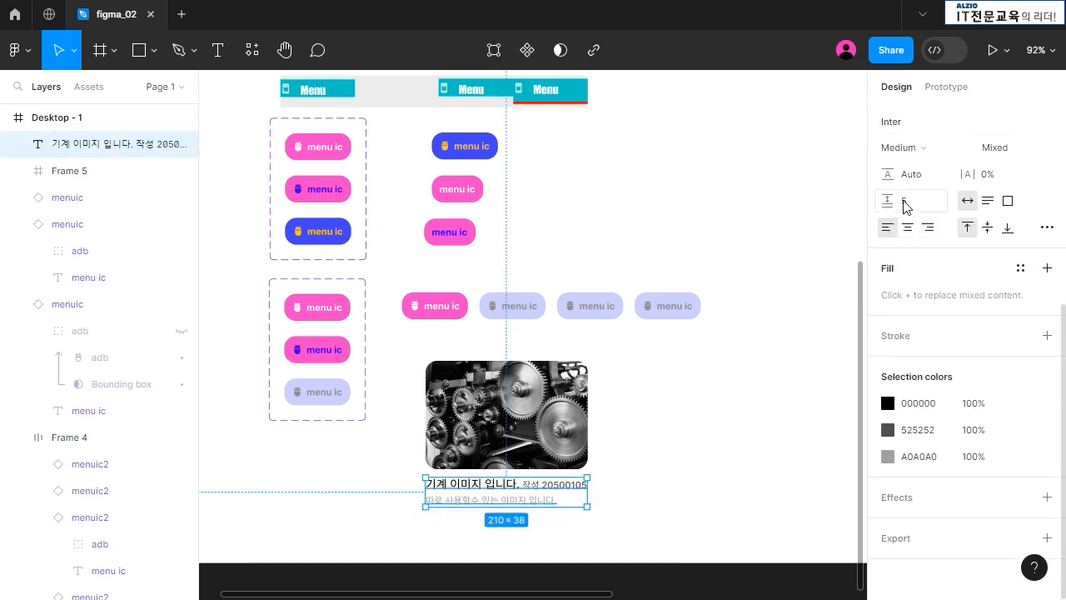
mouse_move(968, 174)
left_mouse_down()
mouse_move(993, 174)
mouse_move(958, 174)
mouse_move(973, 174)
left_mouse_up()
left_click(714, 405)
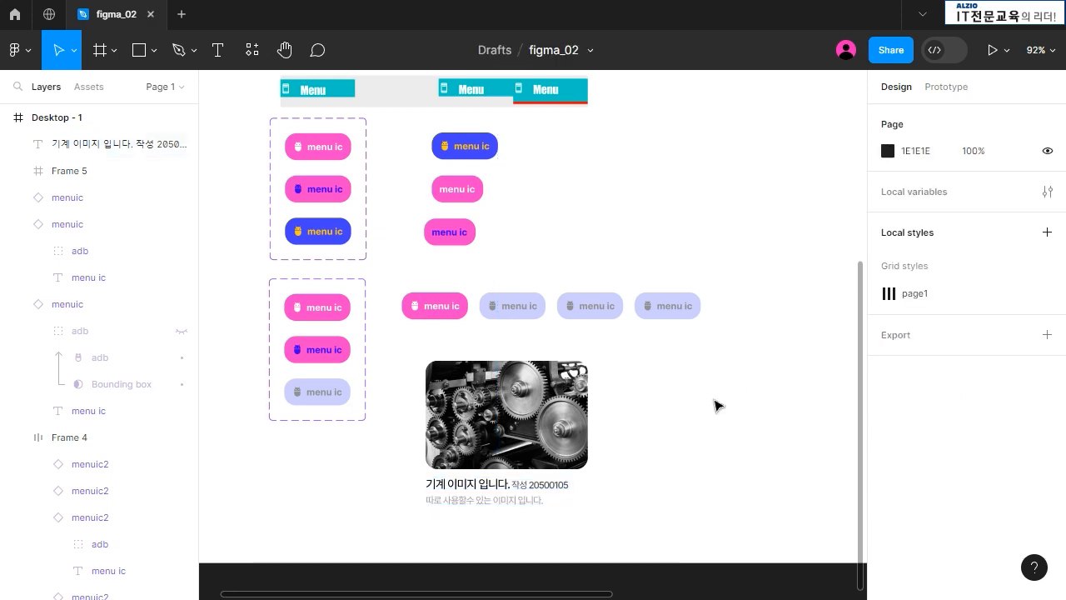
left_click(553, 500)
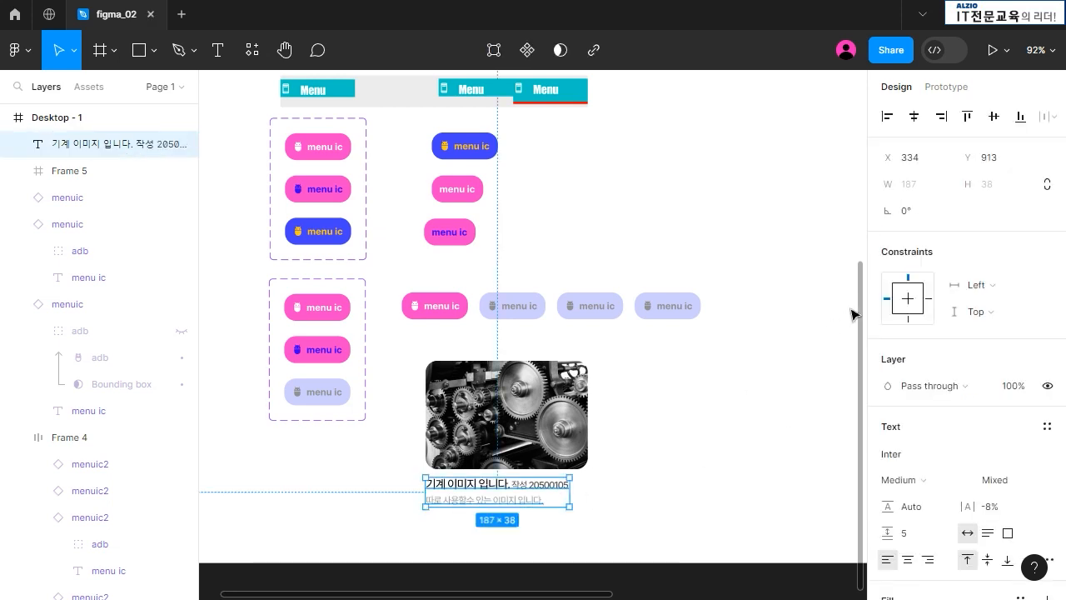
scroll(907, 386, "down", 2)
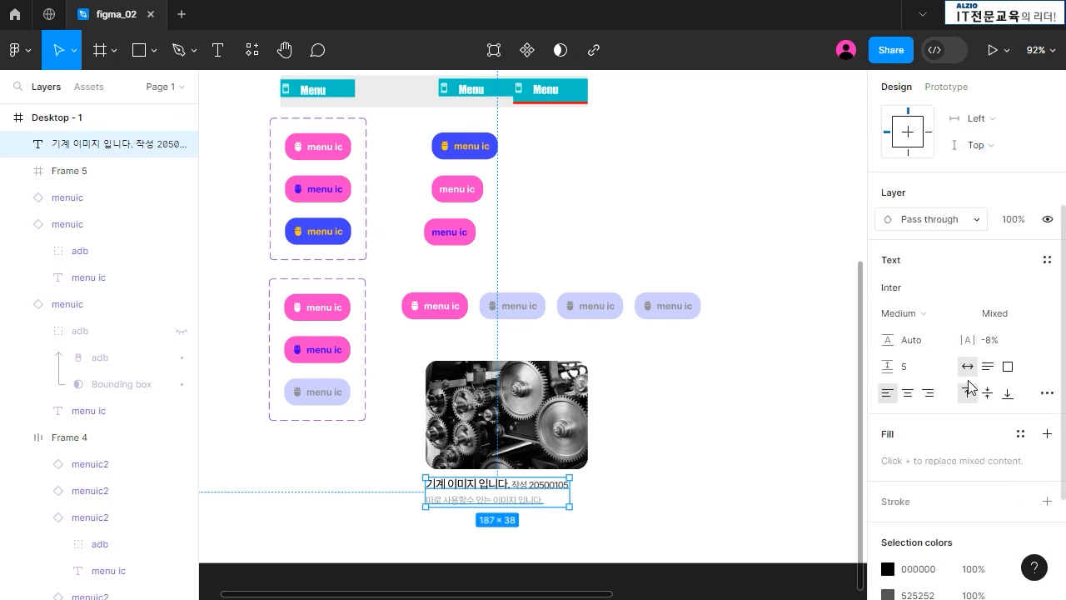
left_click(910, 291)
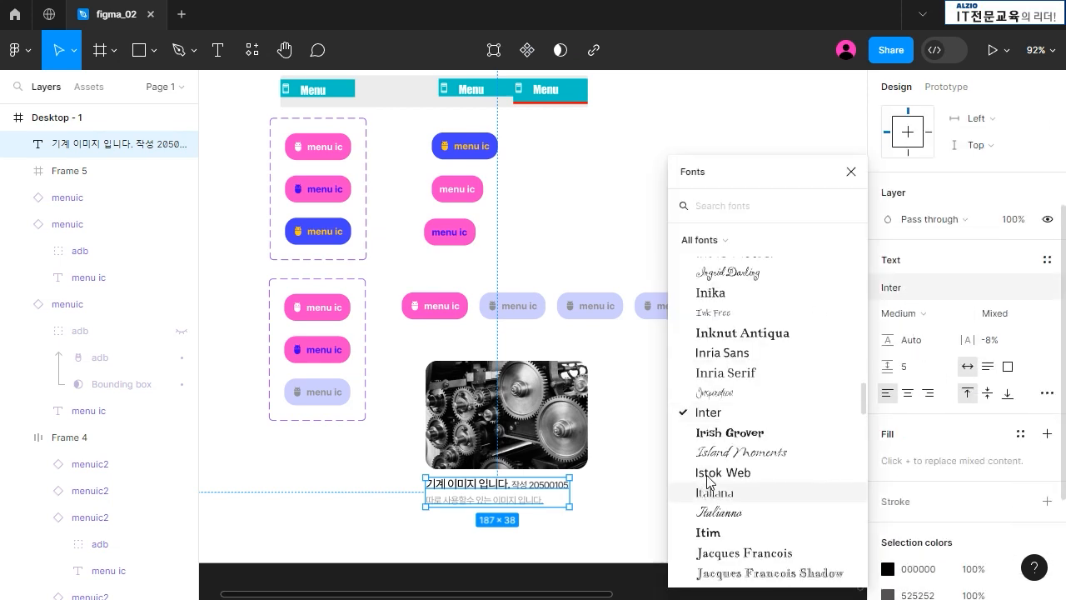
left_click(850, 172)
left_click(964, 396)
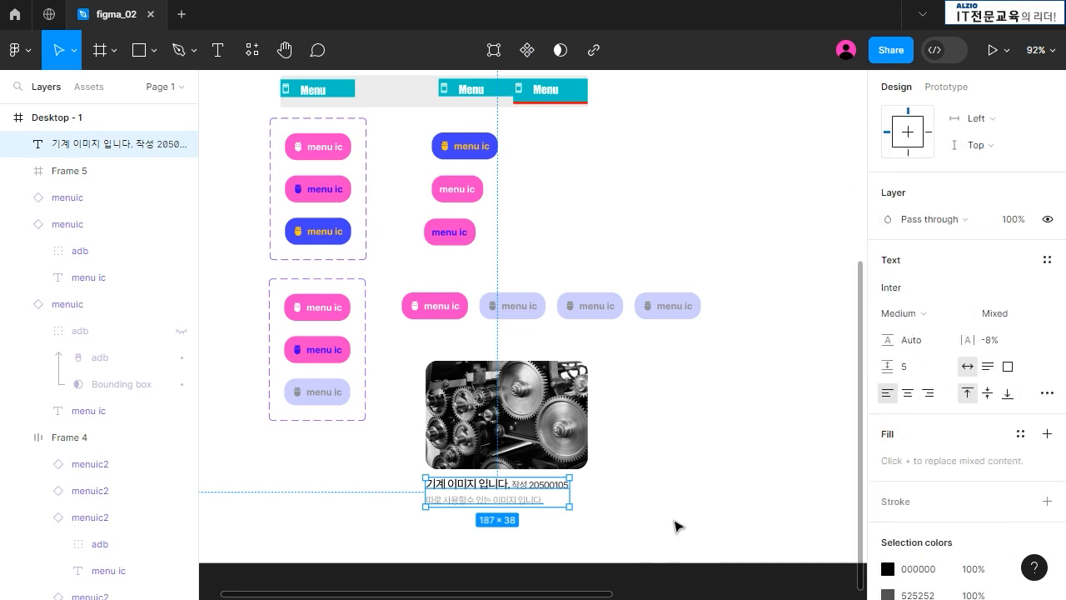
left_click(733, 501)
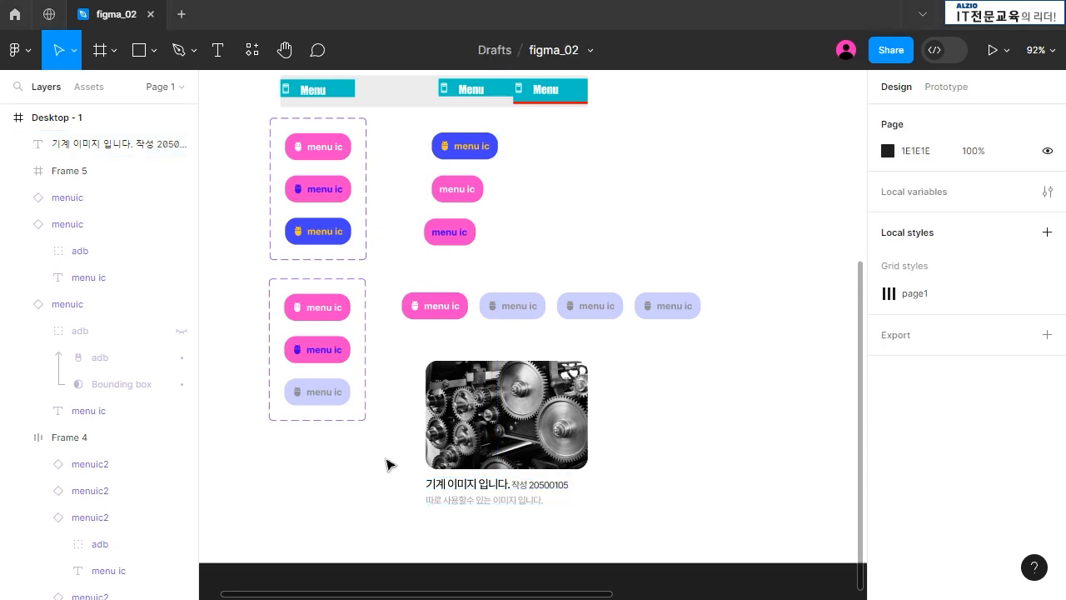
Create a component from the gears image and its caption together, and name it "이미지와 제목"
left_click_drag(403, 339, 597, 524)
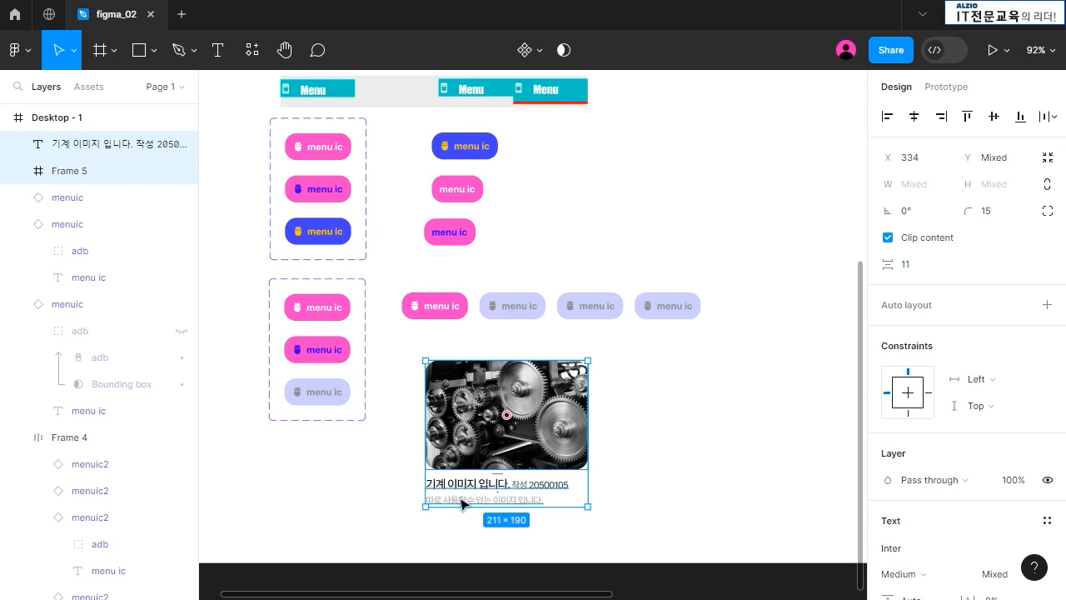
left_click(673, 408)
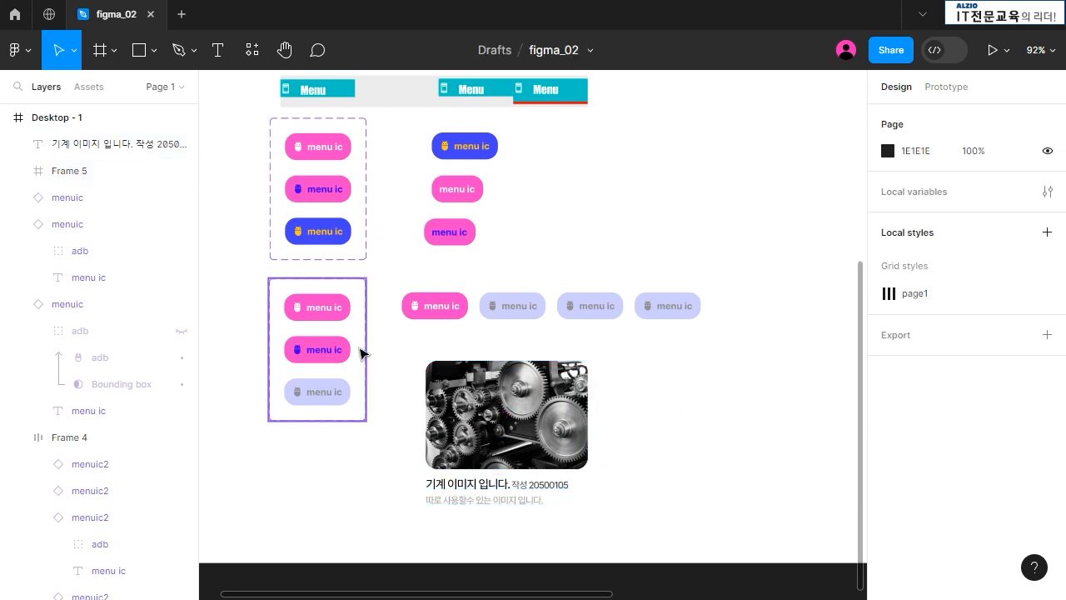
left_click_drag(417, 340, 662, 530)
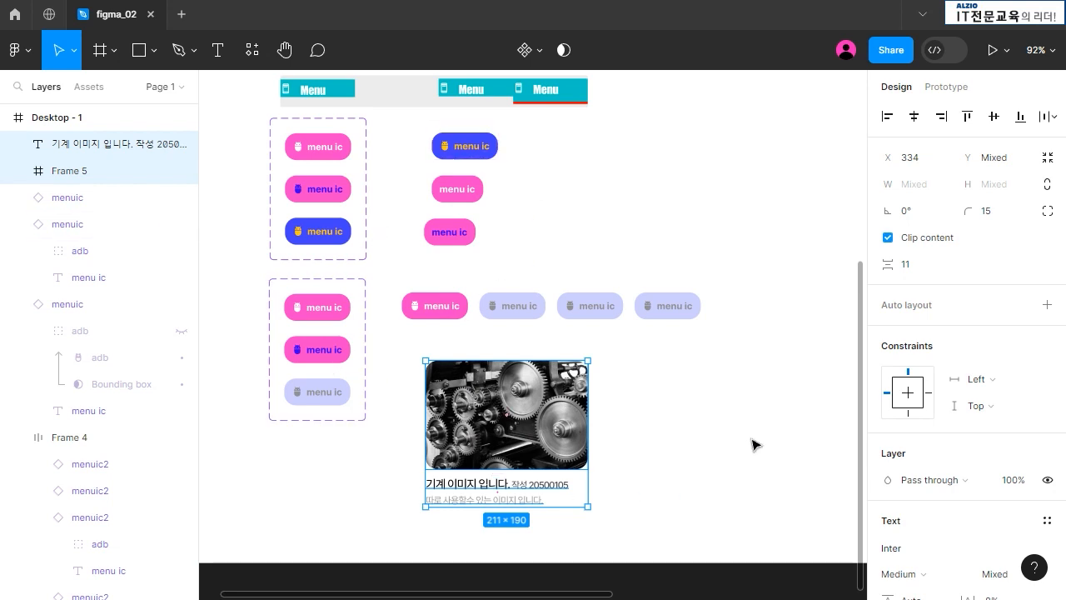
right_click(478, 386)
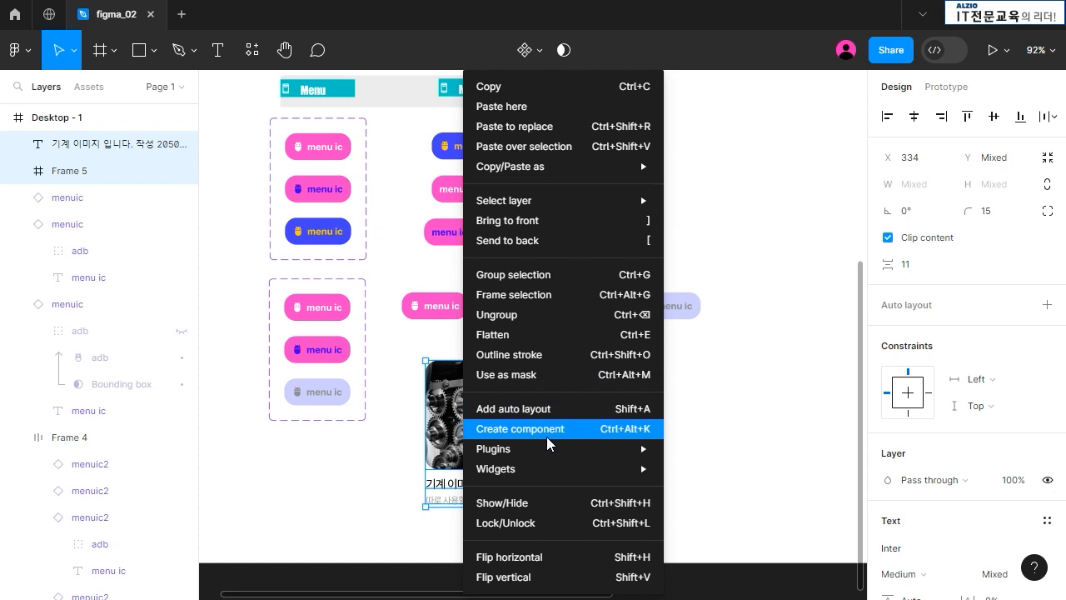
left_click(739, 38)
left_click(527, 50)
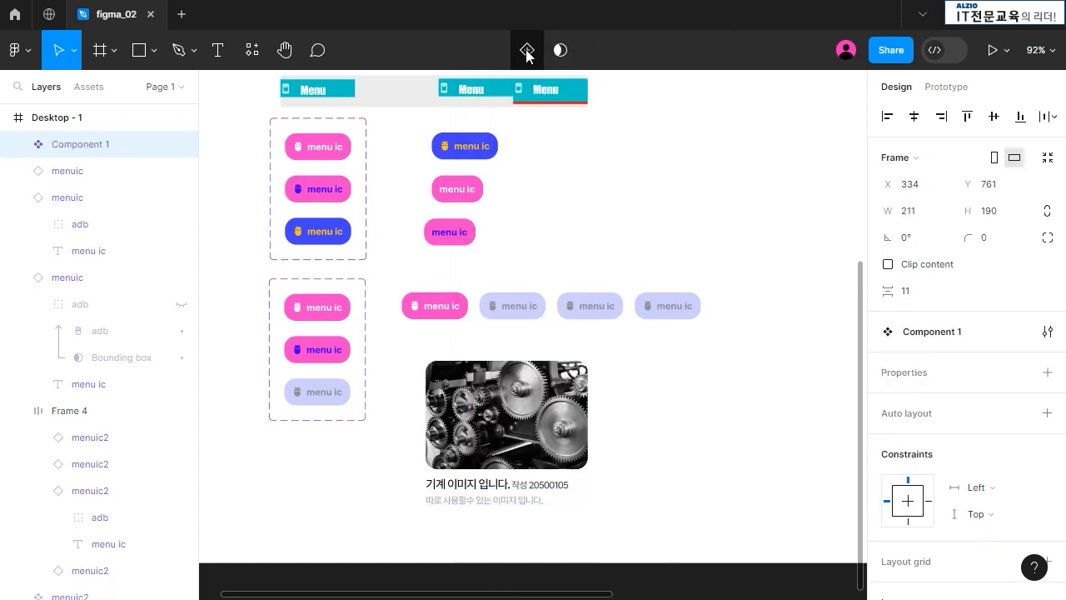
double_click(83, 144)
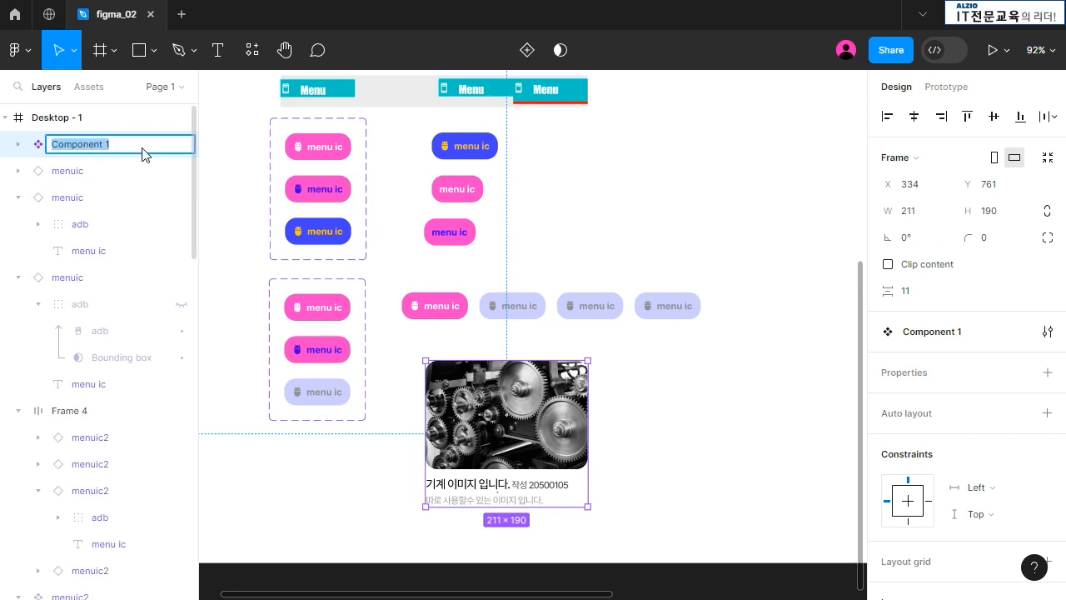
type("이미지와 제목")
key("Return")
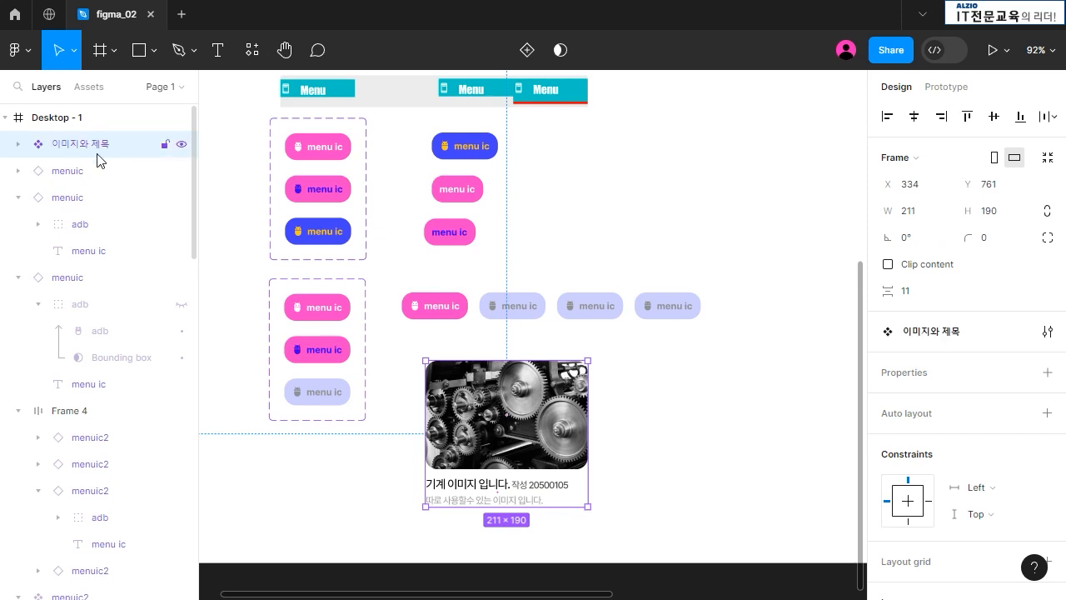
Move the whole image-and-caption component to about X 293, Y 751, below the menu ic button row
mouse_move(438, 497)
left_mouse_down()
mouse_move(589, 470)
mouse_move(445, 488)
left_mouse_up()
left_click(401, 488)
mouse_move(543, 409)
left_mouse_down()
mouse_move(716, 389)
mouse_move(561, 411)
left_mouse_up()
left_click(772, 417)
key("ctrl+z")
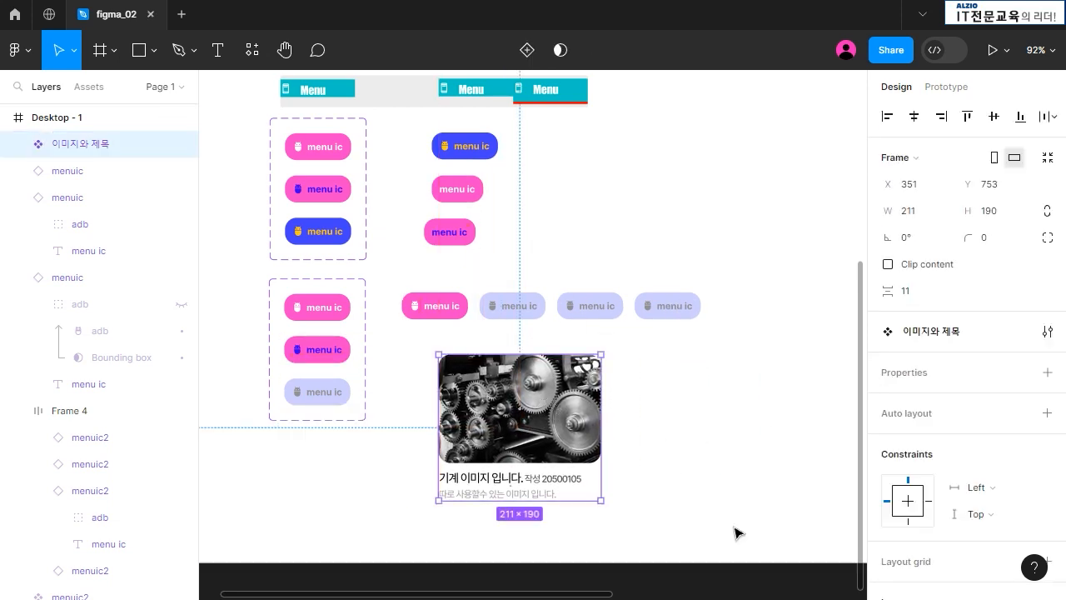
left_click_drag(567, 398, 521, 393)
left_click(630, 416)
left_click(514, 404)
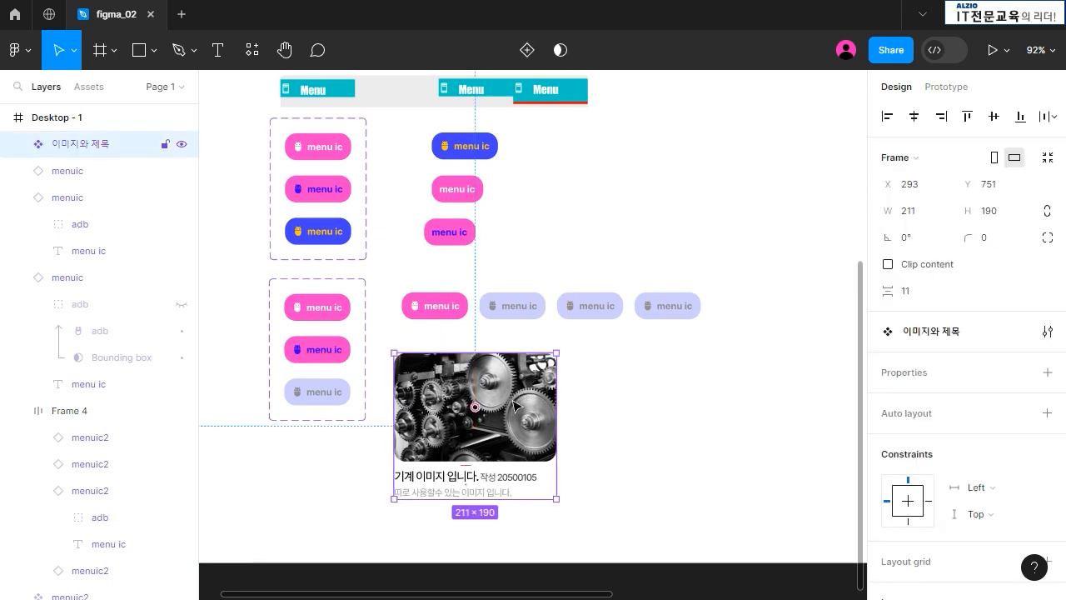
Place an enlarged instance of the image-and-caption component to the right of the original and higher up on the page
left_click_drag(514, 406, 752, 394)
left_click_drag(476, 595, 583, 596)
left_click_drag(637, 354, 671, 326)
left_click(738, 411)
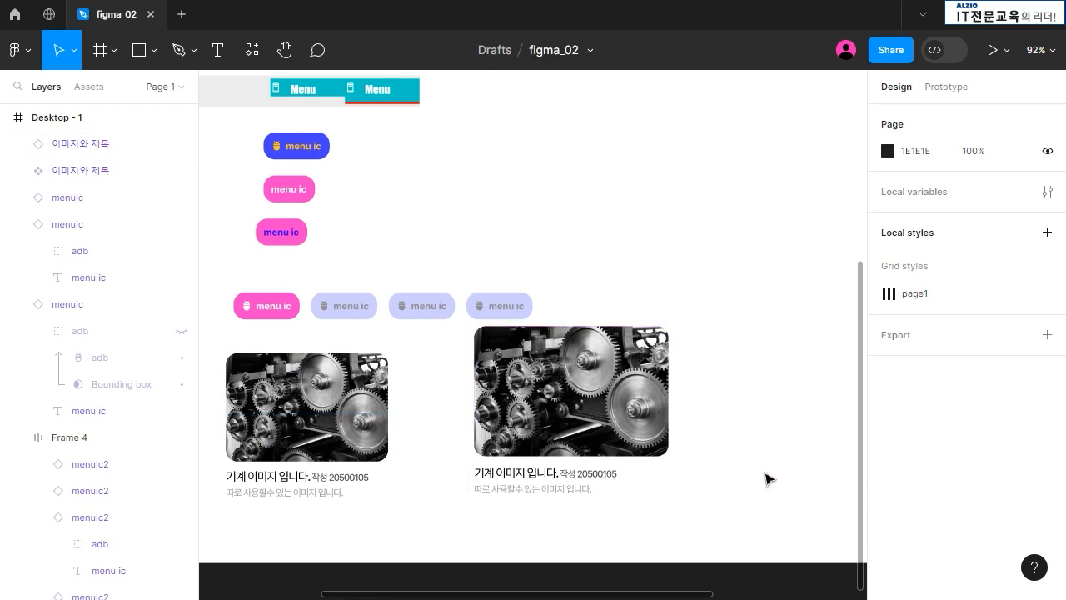
key("ctrl+z")
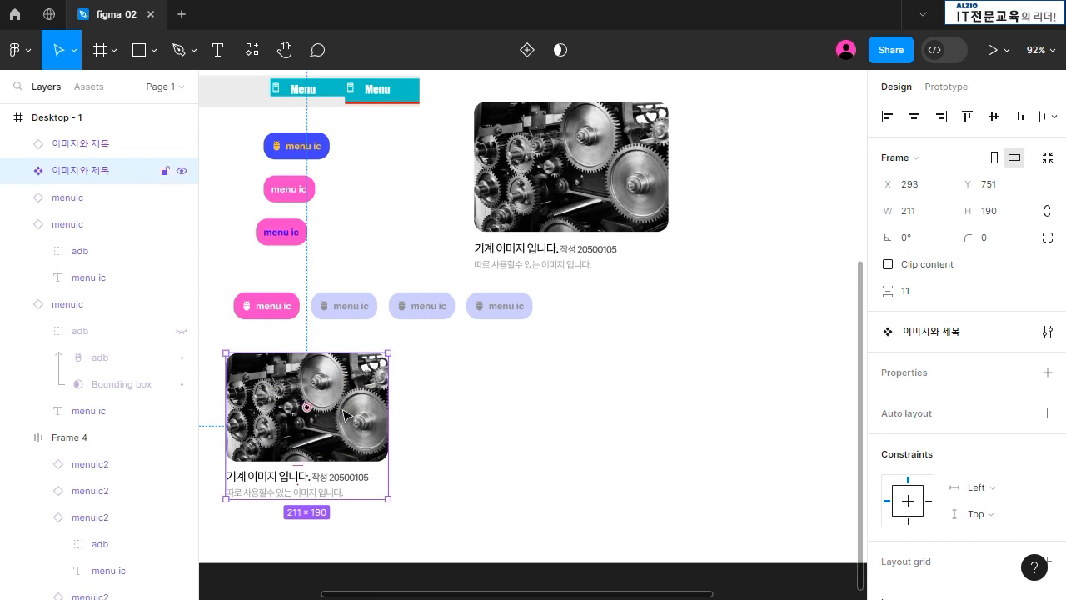
left_click_drag(344, 414, 585, 414)
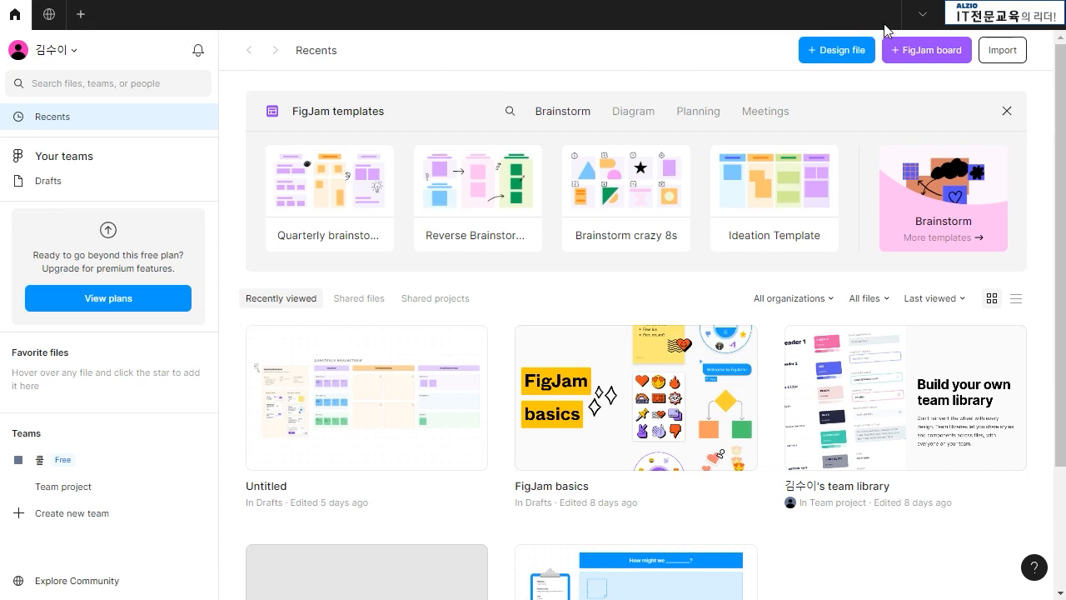
Create a new design file named "일반작업실습" and dismiss the tip about moving the draft
left_click(834, 57)
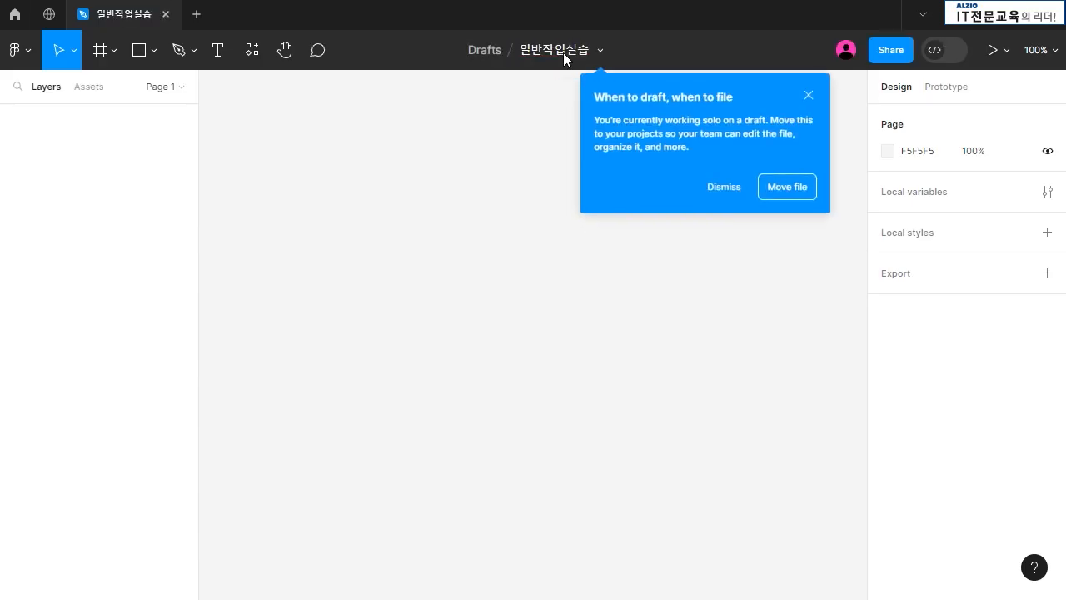
left_click(808, 94)
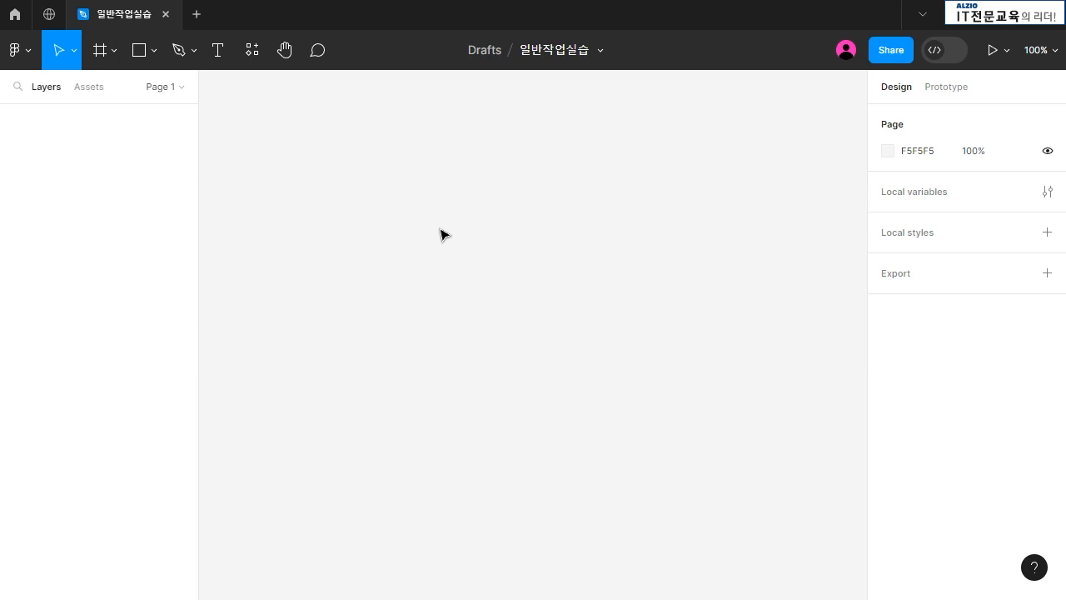
Draw a frame about 290 × 198 on the empty canvas and name it "기본배너광고_쇼핑몰처럼"
left_click(117, 55)
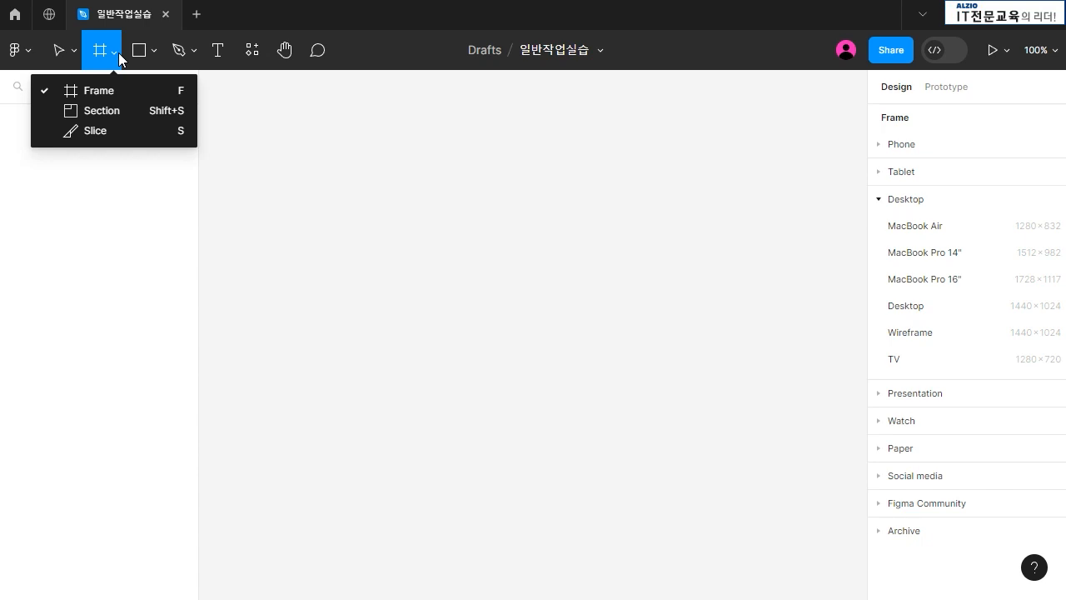
left_click(120, 89)
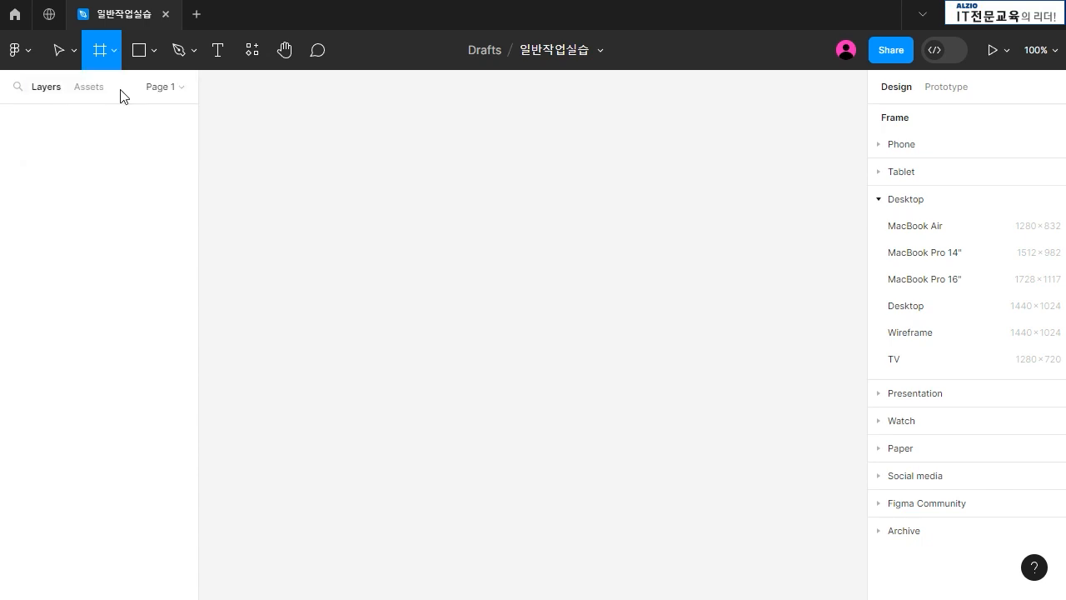
left_click_drag(290, 159, 532, 325)
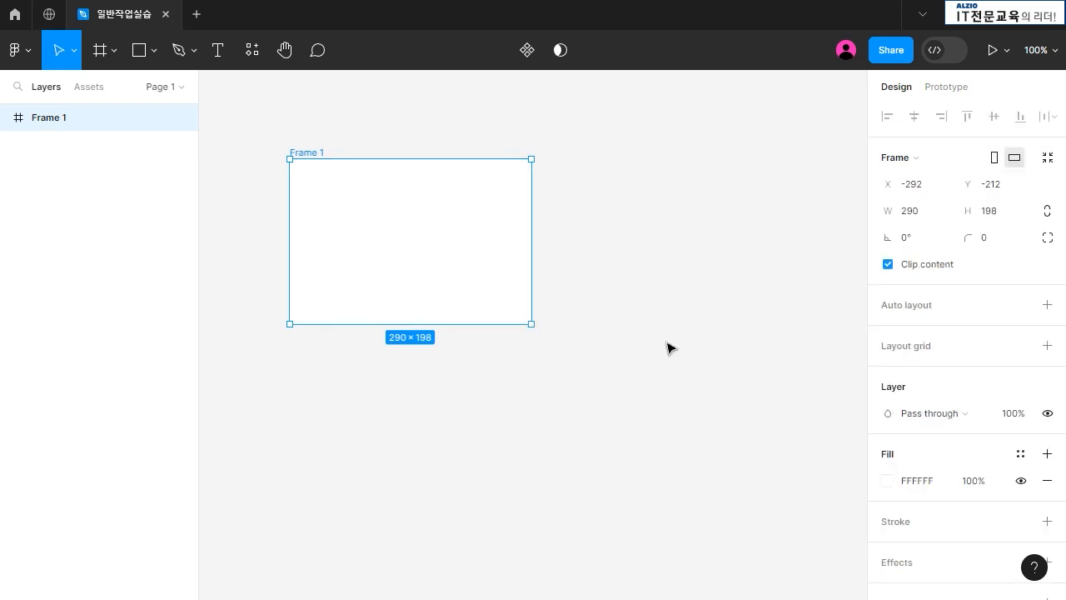
double_click(311, 152)
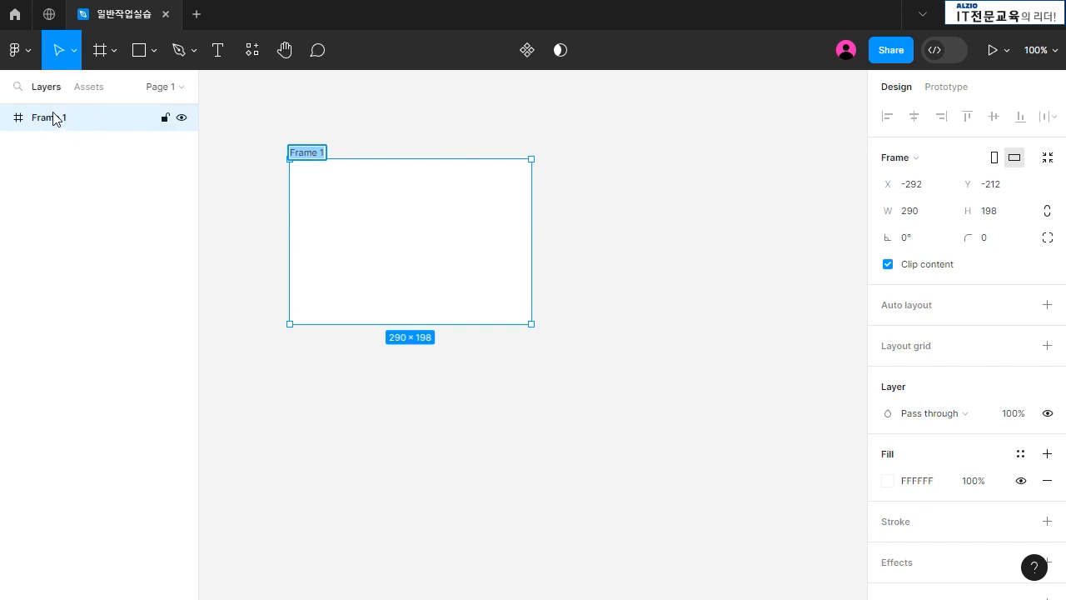
type("기본배너광고_쇼핑몰처럼")
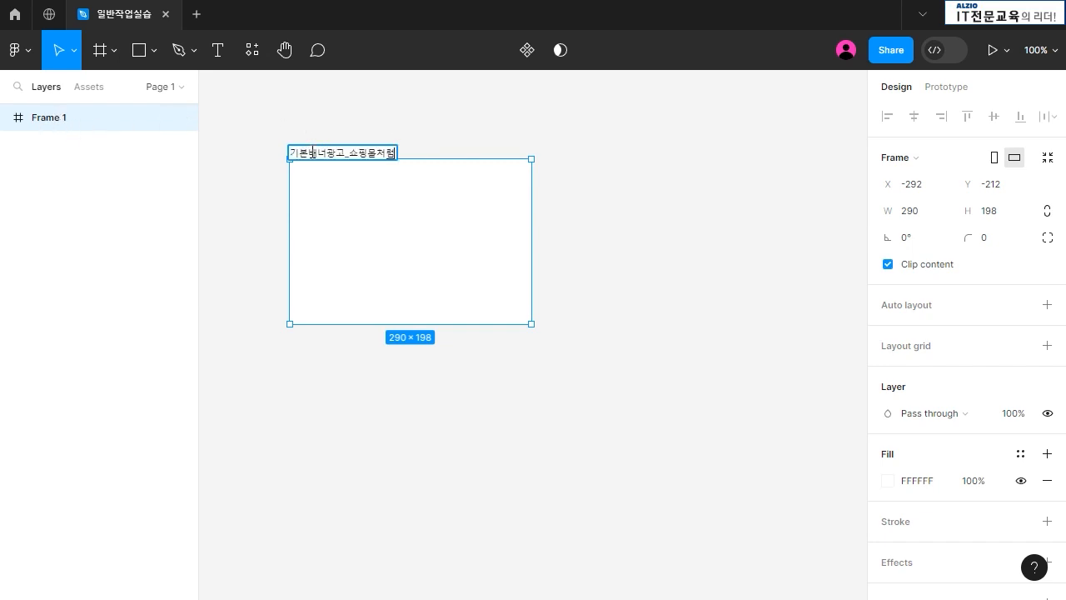
key("Return")
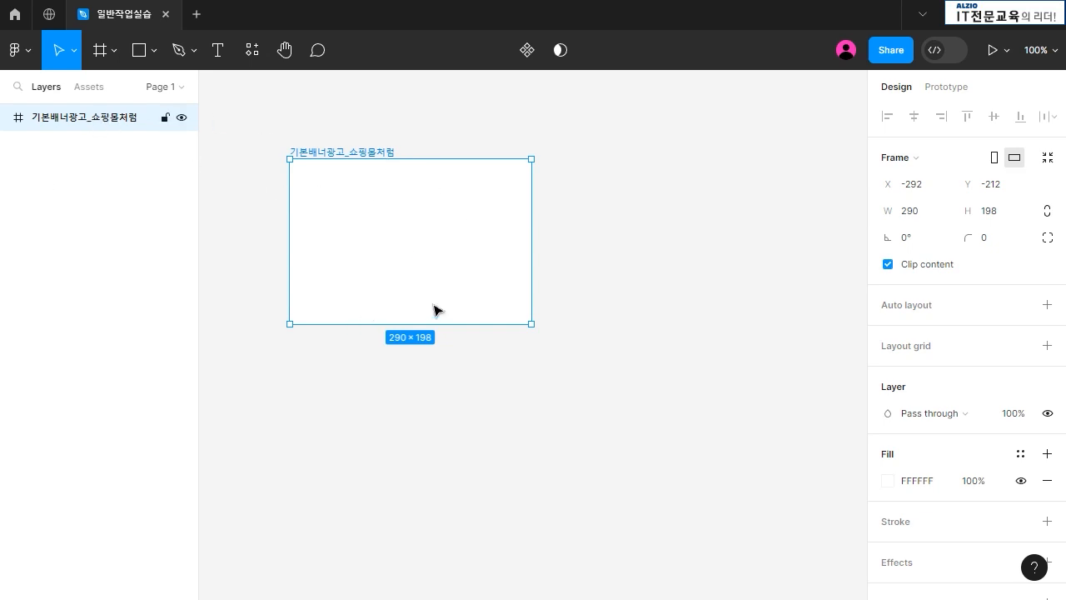
Enlarge the banner frame to about 335 × 209 and move it to about X -346, Y -234
left_click_drag(531, 324, 568, 334)
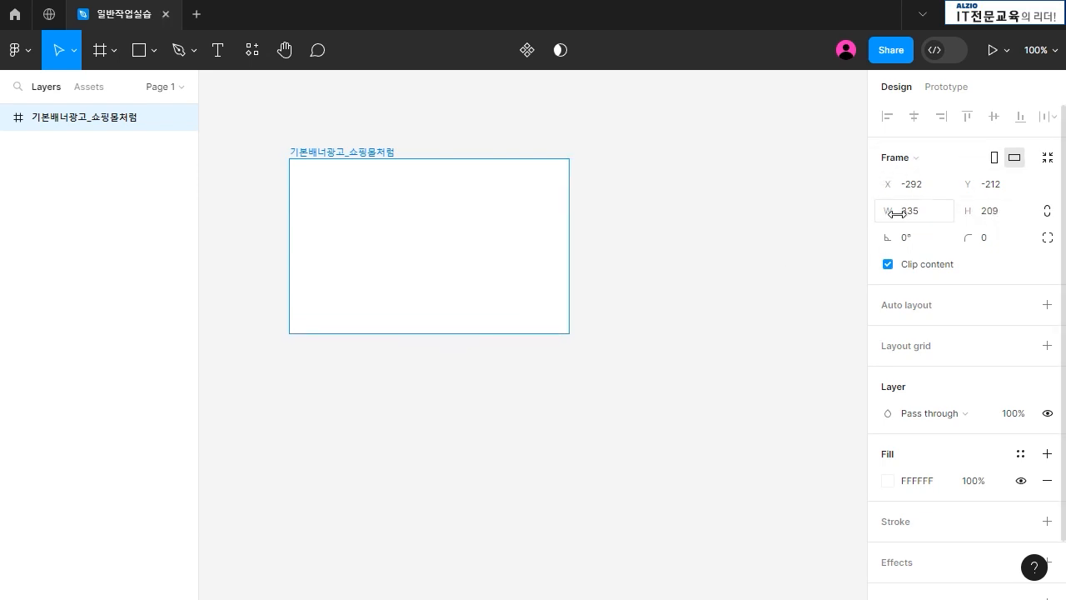
left_click_drag(464, 221, 424, 216)
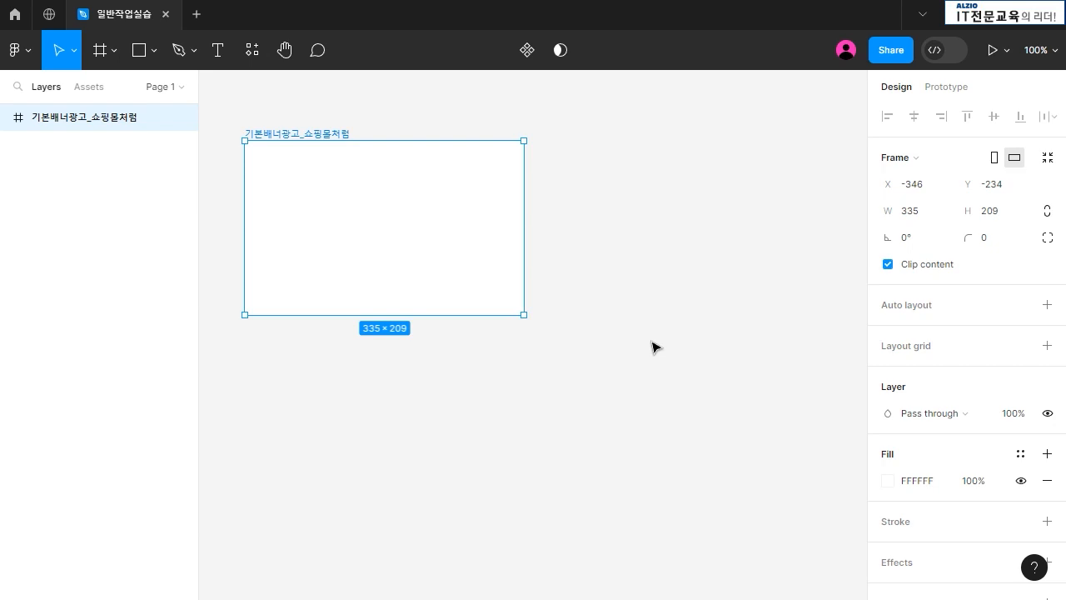
Move the banner frame toward the centre of the canvas, to X -197, Y -113, and leave it deselected
left_click_drag(468, 240, 593, 340)
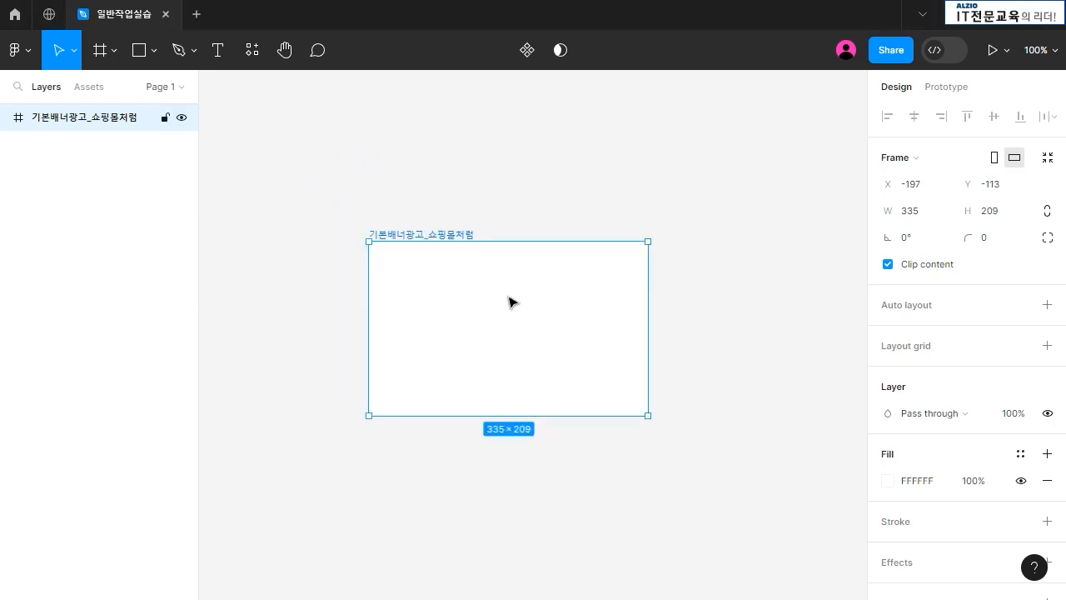
left_click(220, 52)
key("Escape")
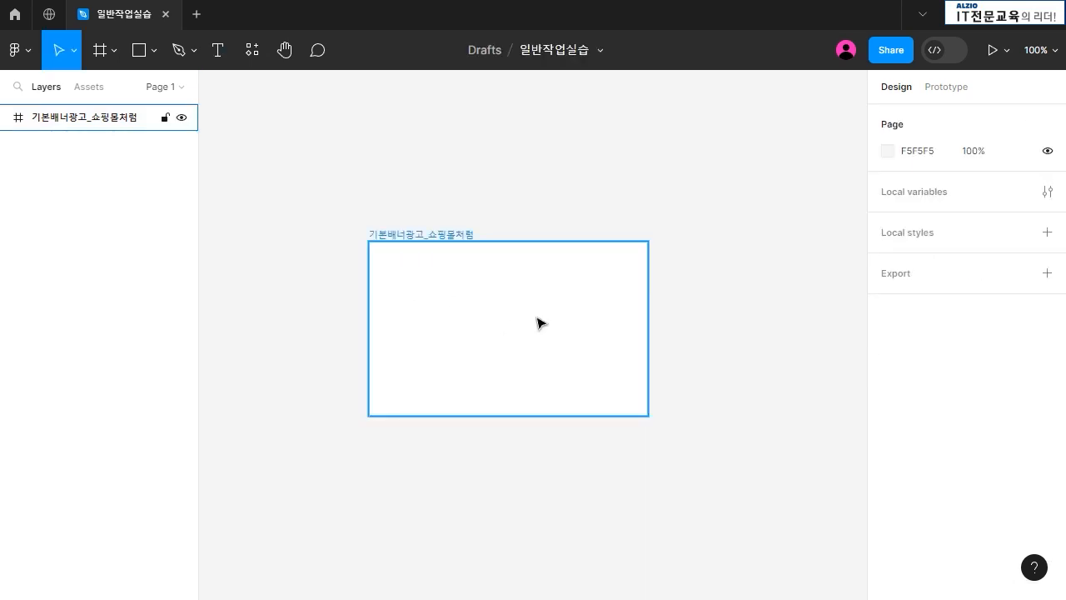
Add text to the frame: "피그마 기초 부터 실무", "이 강의는 누구나 완전 기초부터 학습할수 있습니다." and a paragraph about 알지오 opening in 2003
left_click(218, 51)
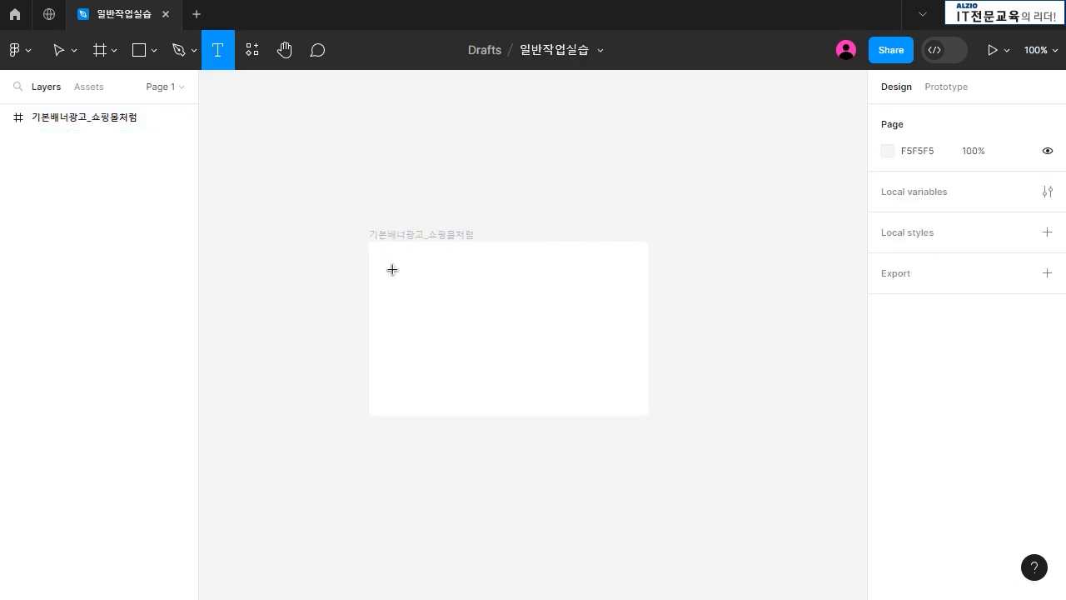
left_click(404, 285)
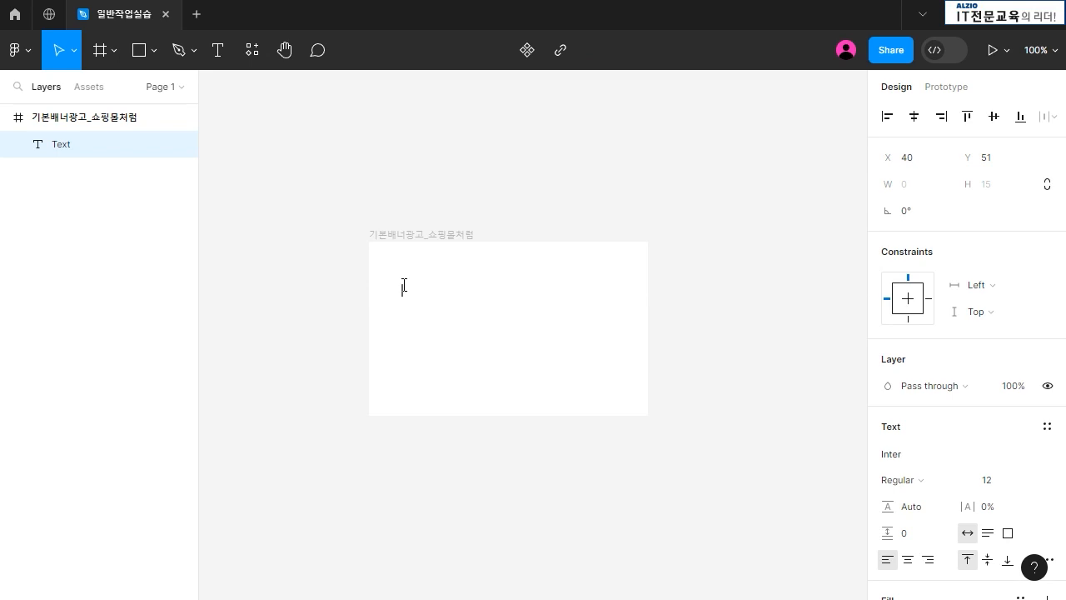
type("피그마 기초 부터 실무 이 강의는 누구나 완전 기초부터 학습할수 있습니다.   알지오는 원격평생교육원 으로 서 개업을 2003년에 했다고 합니다. 아마 그 시절은 포토샵이 우세 했을것 같아요.")
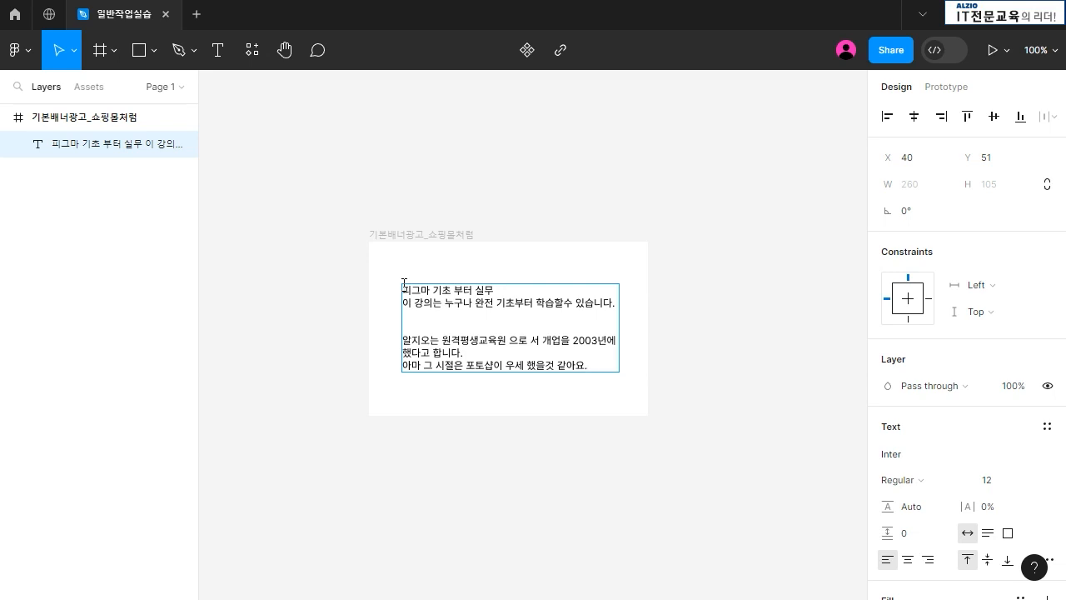
Set the font of the whole banner text block to JejuHallasan
left_click_drag(404, 290, 583, 293)
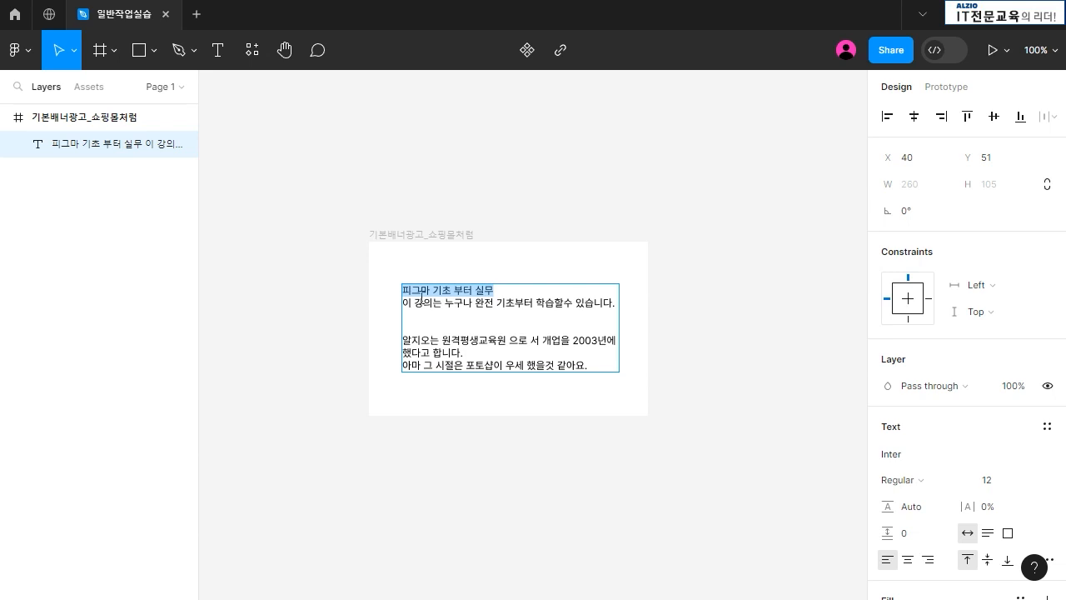
key("Escape")
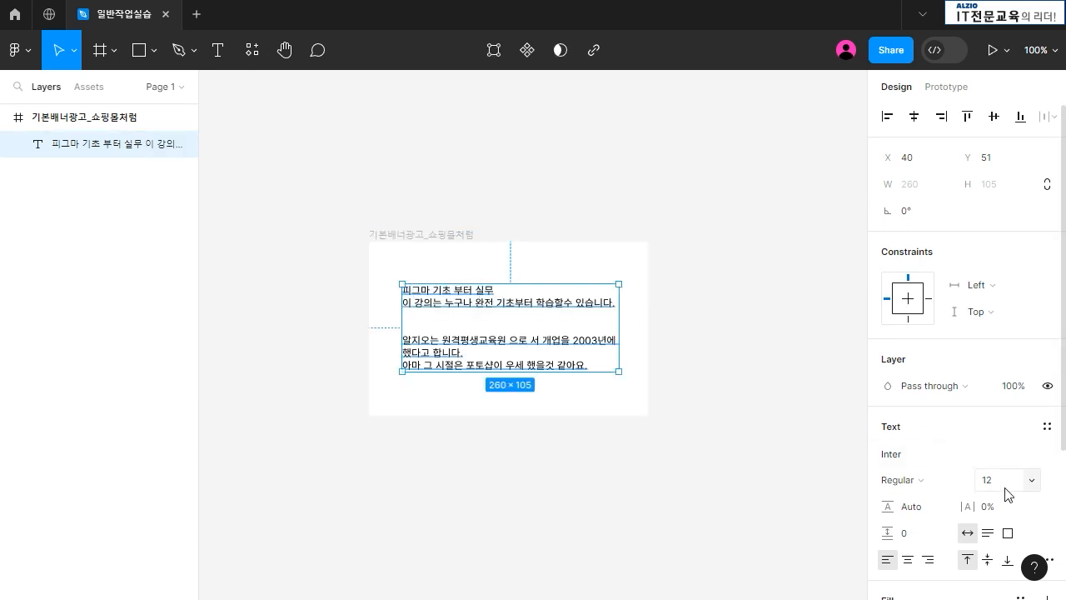
scroll(1058, 366, "down", 2)
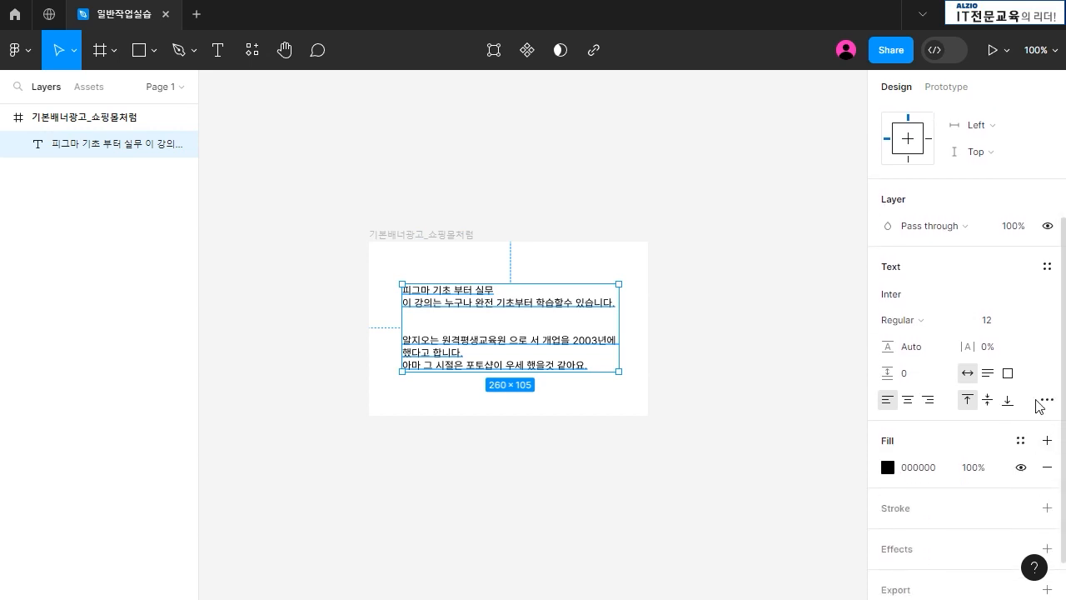
left_click(931, 296)
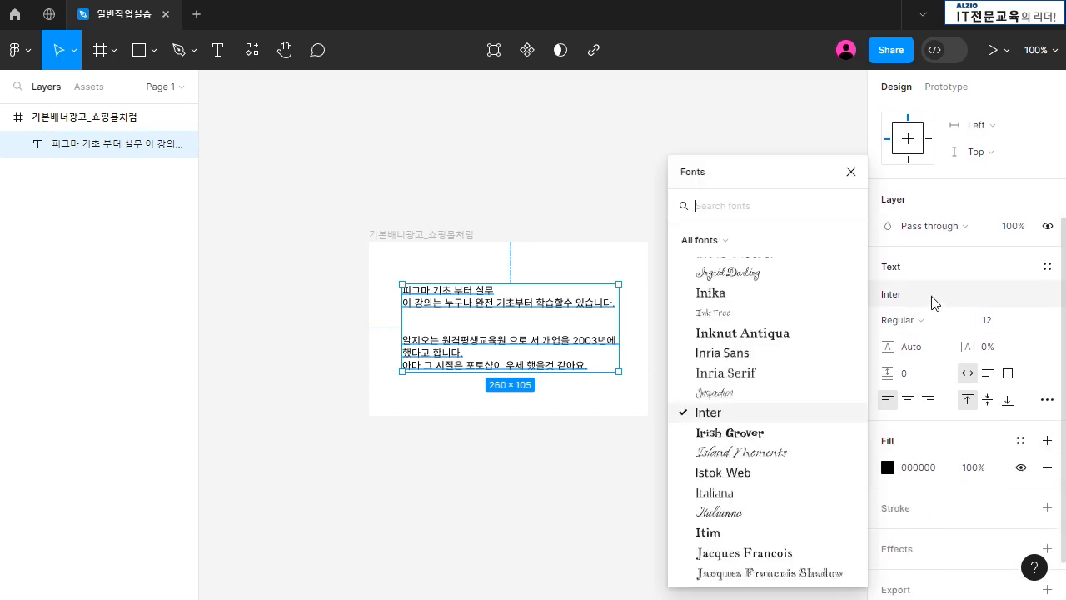
scroll(742, 400, "down", 3)
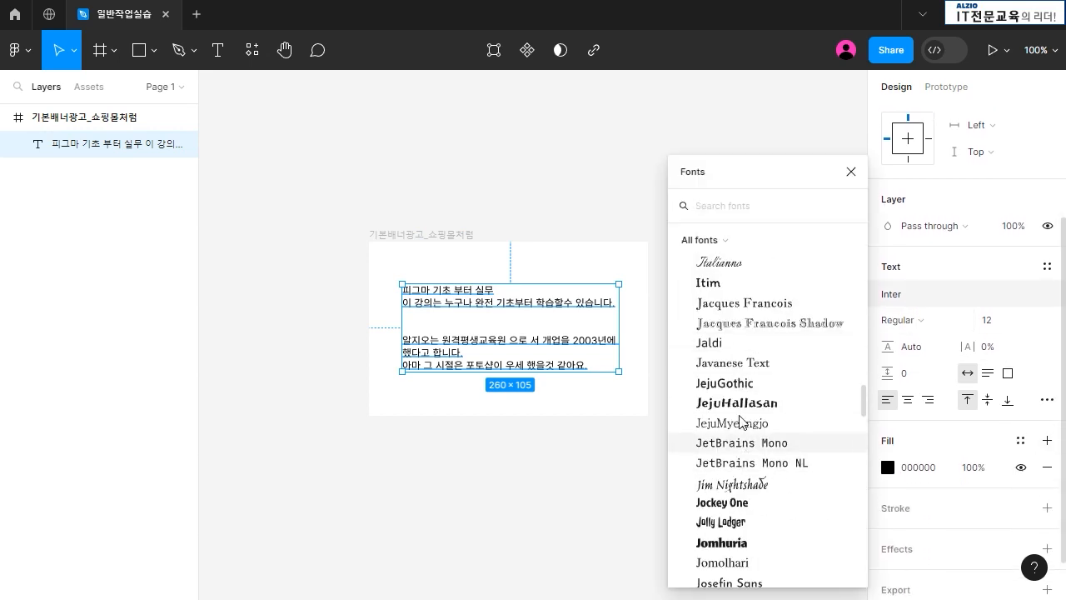
left_click(738, 403)
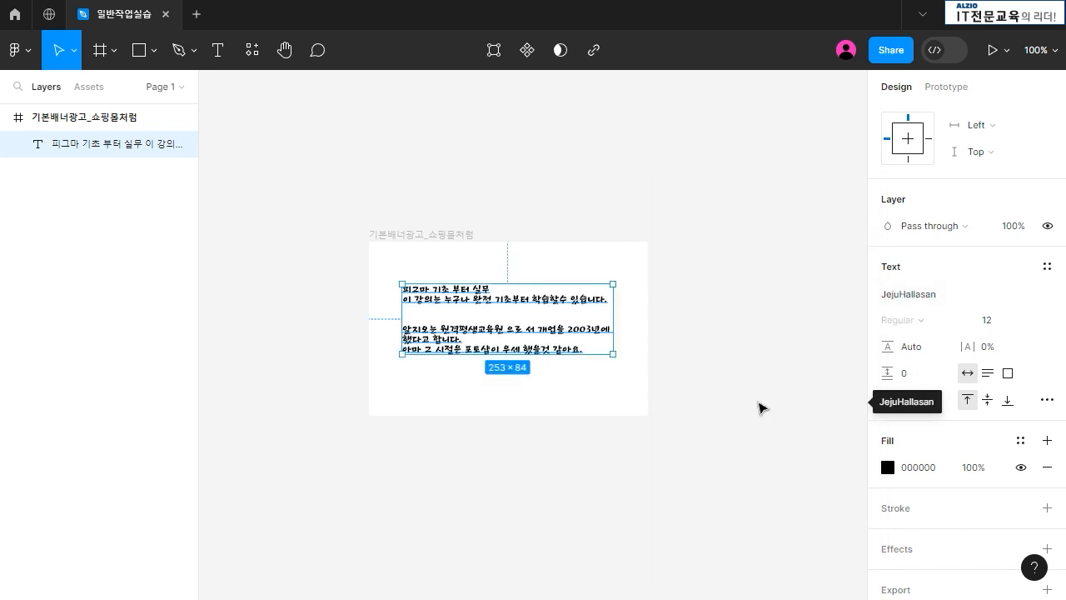
key("Escape")
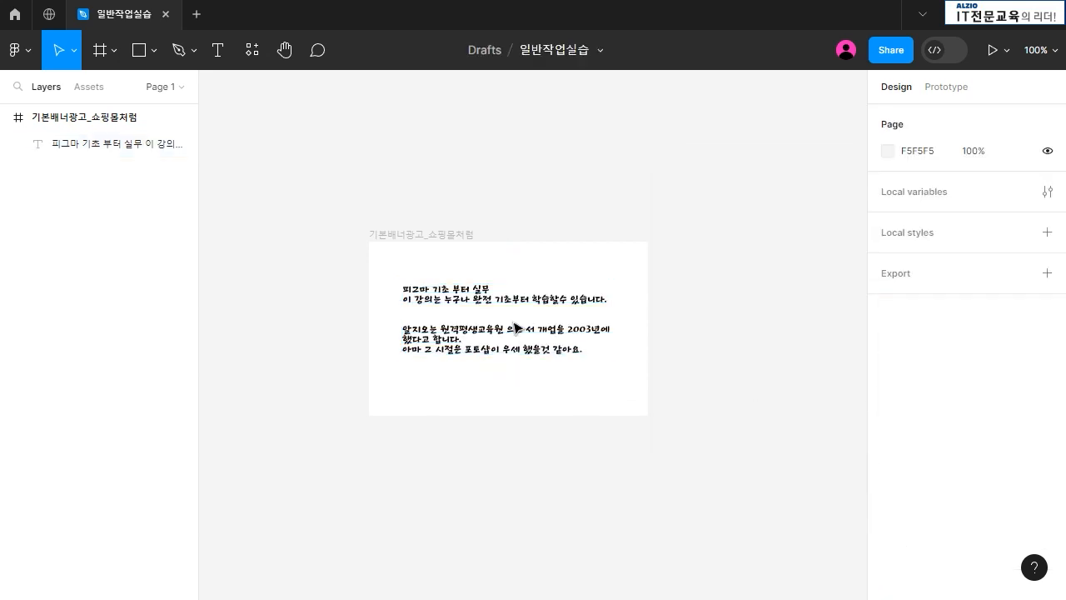
Set the font size of the title line "피그마 기초 부터 실무" to 20
double_click(545, 324)
key("ctrl+Home")
key("shift+End")
left_click(989, 483)
type("20")
key("Return")
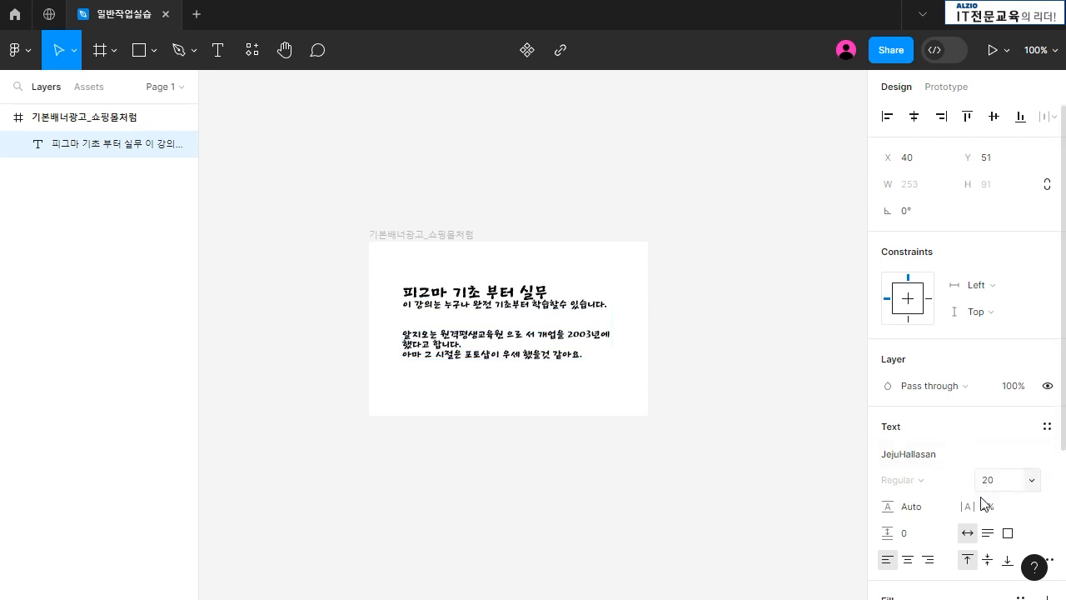
Set the font size of the second line, "이 강의는 누구나 완전 기초부터 학습할수 있습니다.", to 15
left_click(535, 305)
double_click(535, 305)
triple_click(535, 305)
left_click(992, 490)
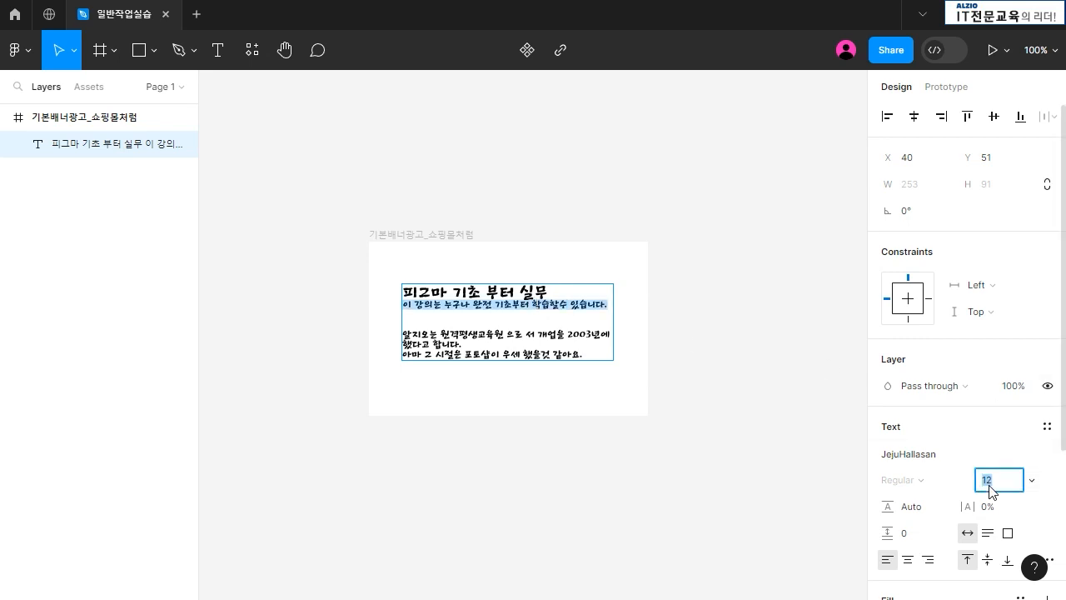
key("Return")
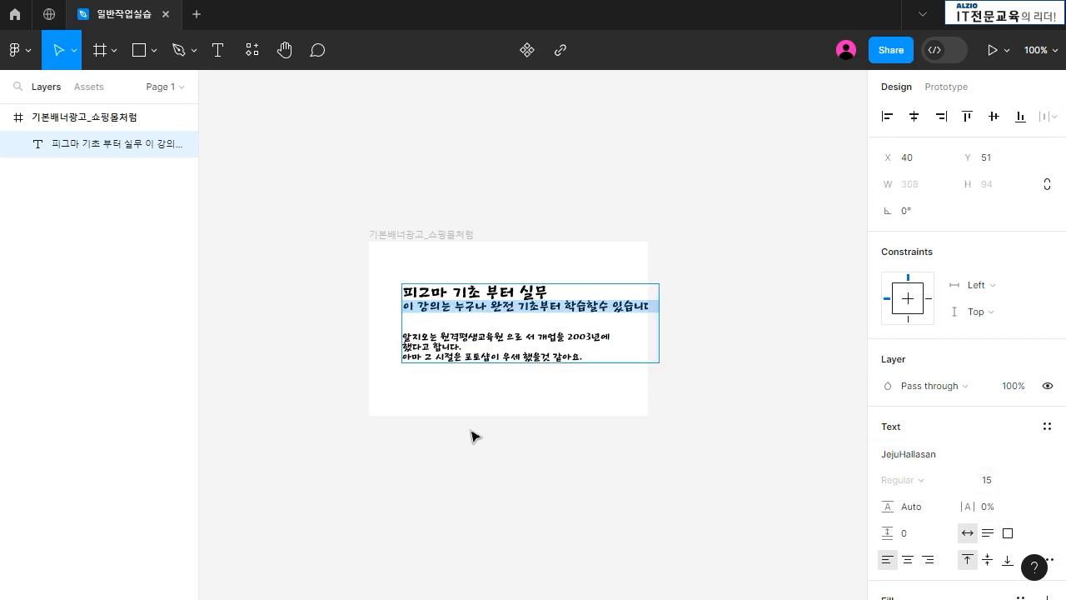
Set the font size of the lower paragraph starting with "알지오는" to 13
left_click(478, 344)
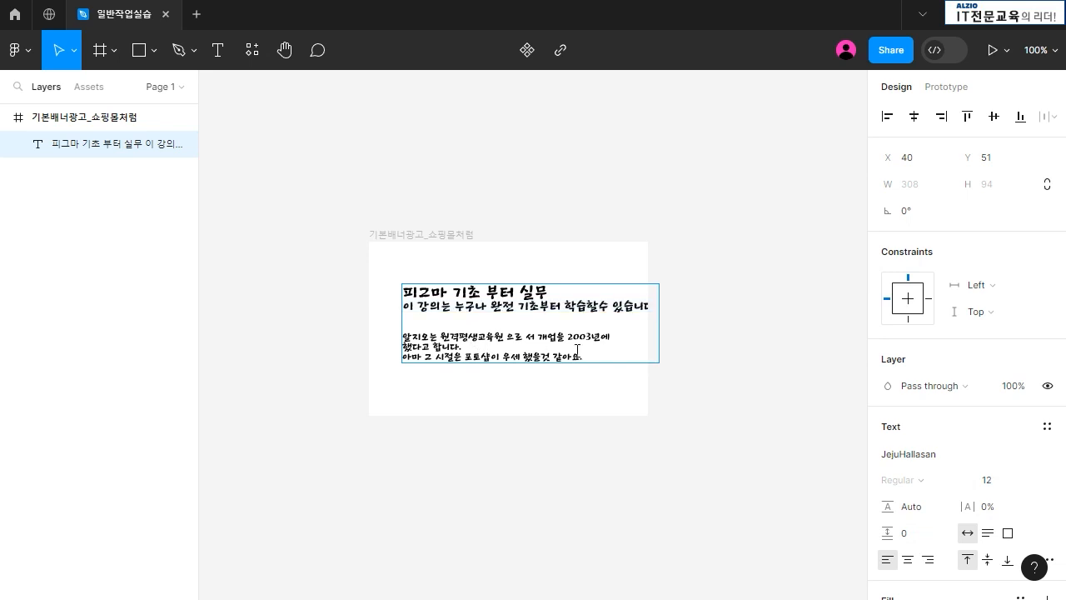
left_click_drag(587, 358, 374, 337)
left_click(990, 480)
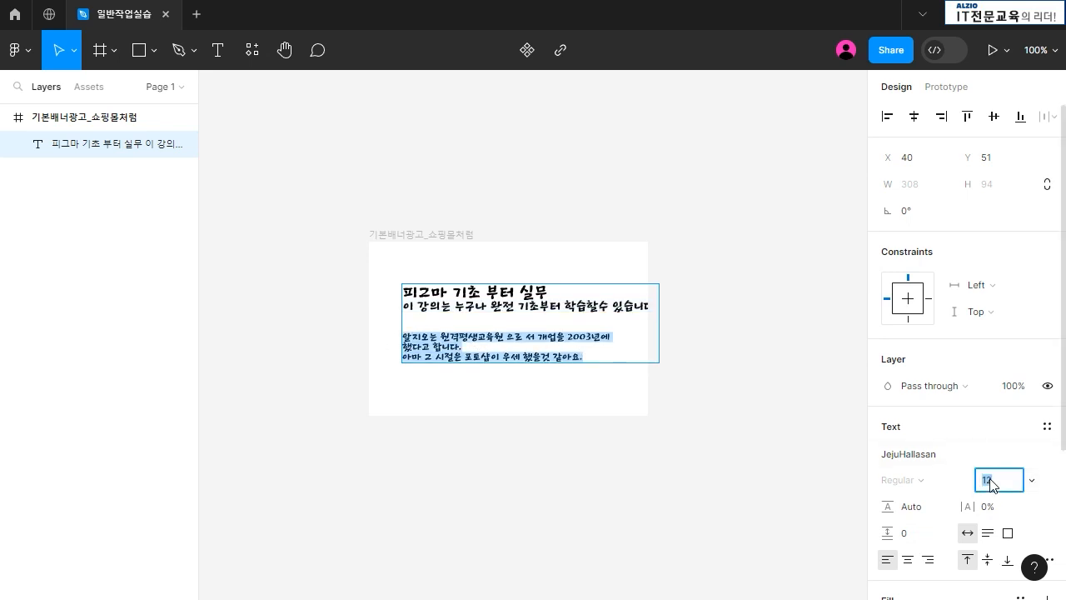
type("13")
key("Return")
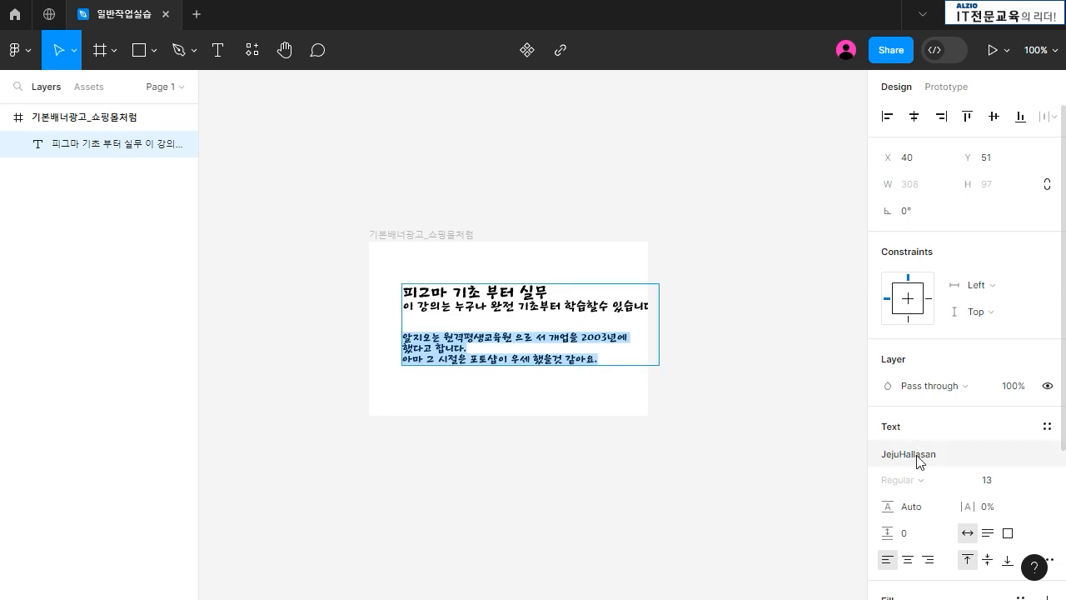
Try the Jomhuria font on the lower paragraph of the banner text
left_click(916, 455)
left_click(756, 554)
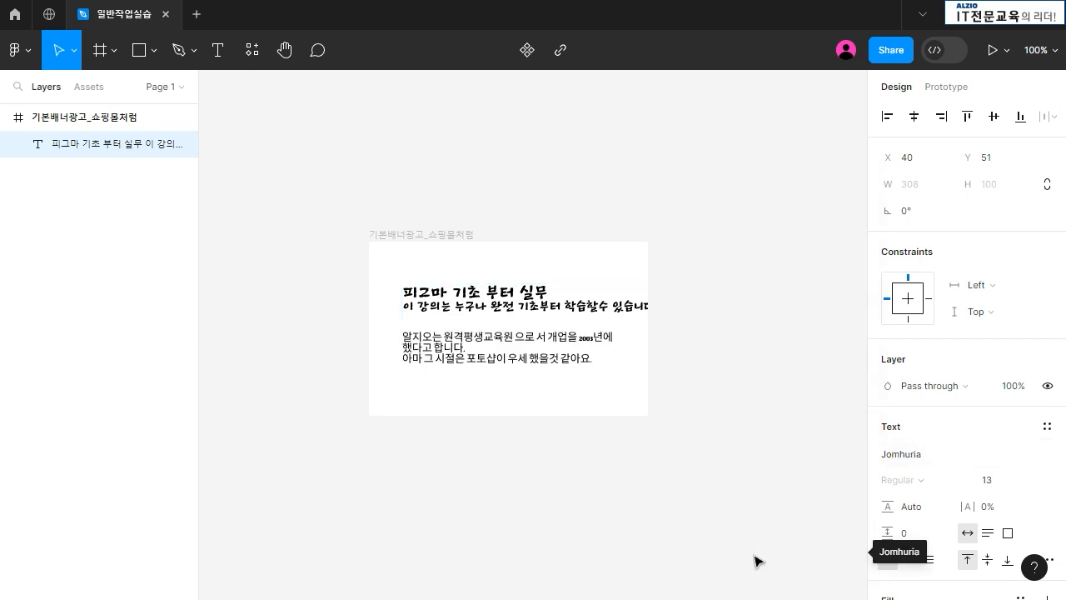
key("ctrl+z")
key("ctrl+z")
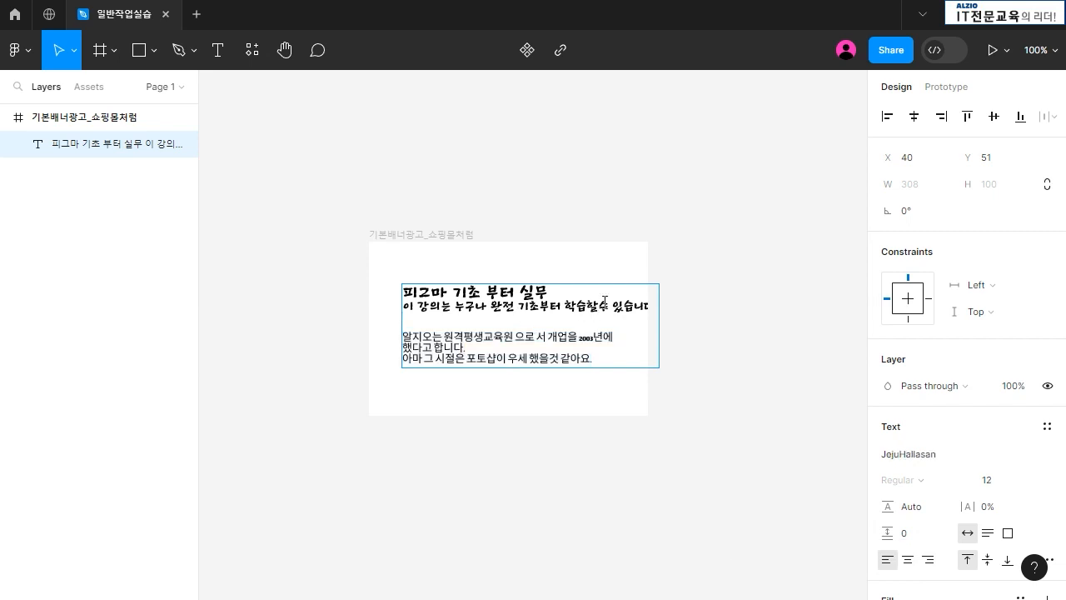
key("Escape")
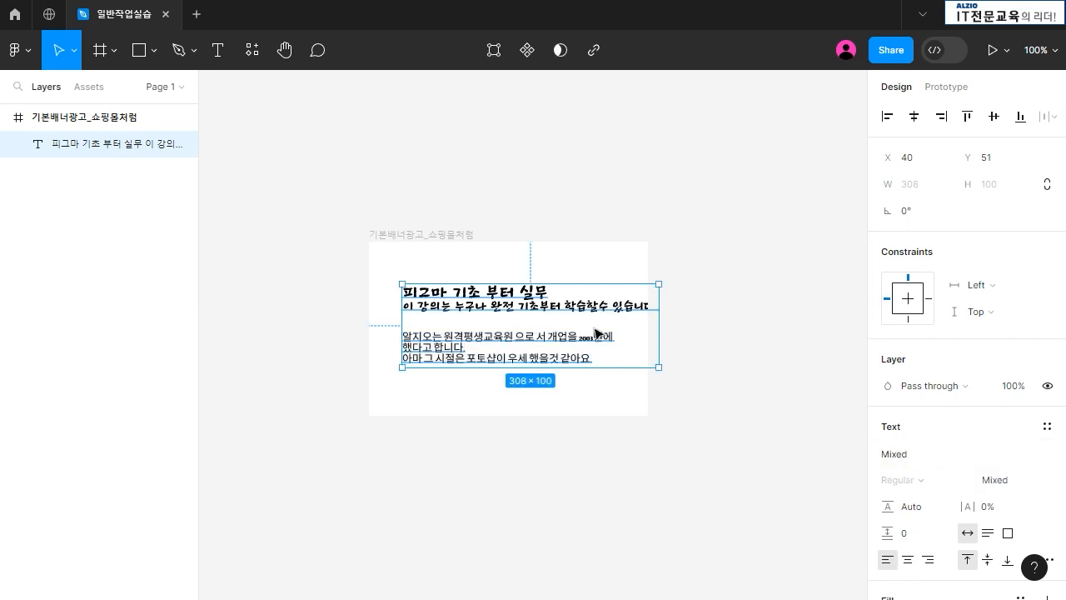
Set the whole text block's font to Ackbar and move the block to about X 8, Y 24 in the frame
left_click(887, 450)
left_click(723, 429)
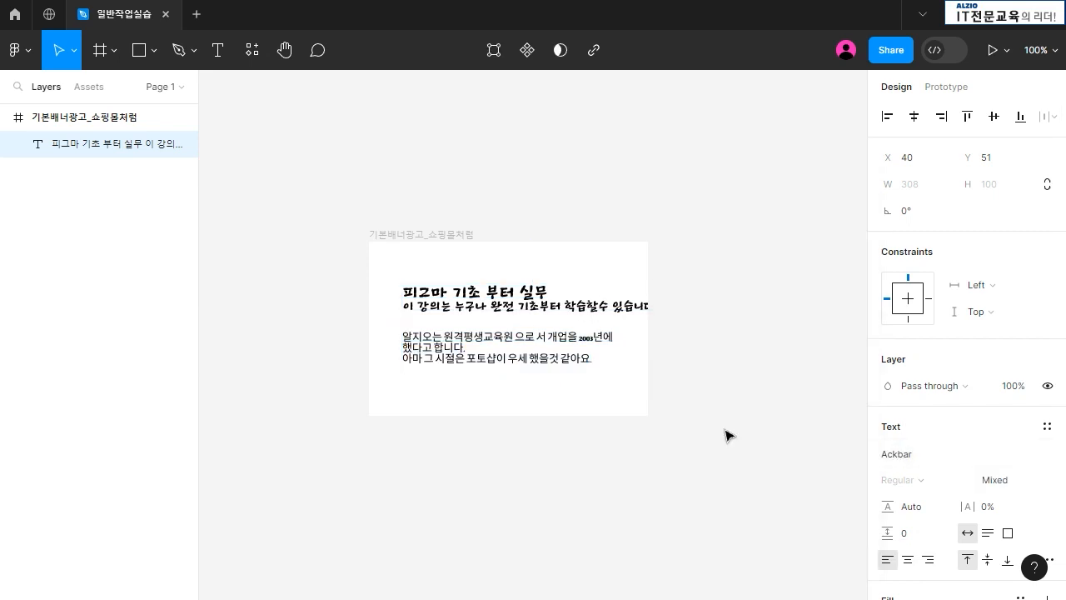
left_click_drag(458, 315, 431, 292)
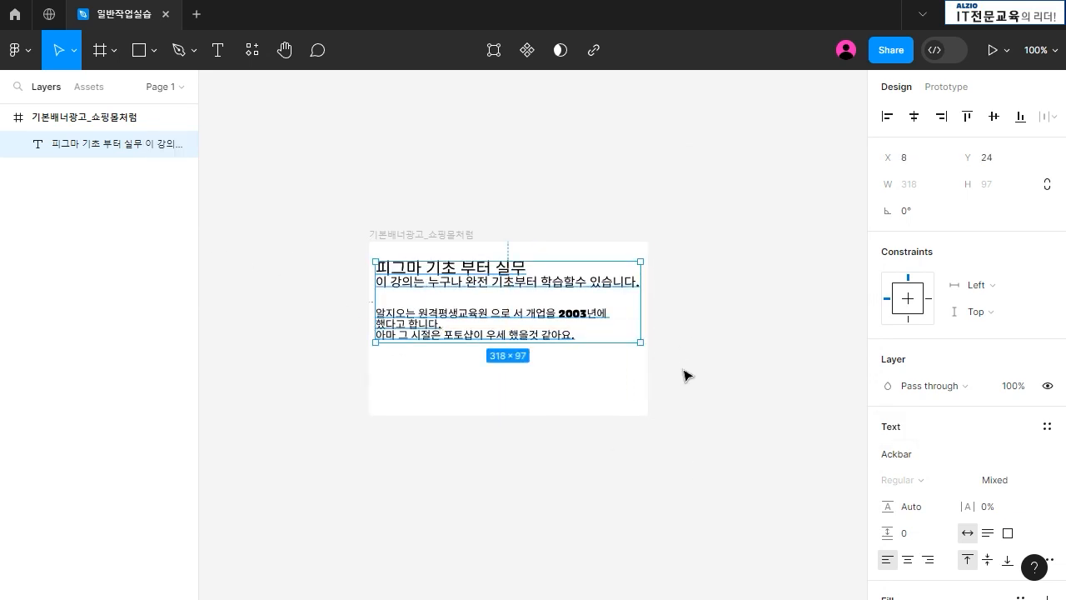
Set the line height of the whole banner text block to 25
double_click(489, 281)
left_click(490, 284)
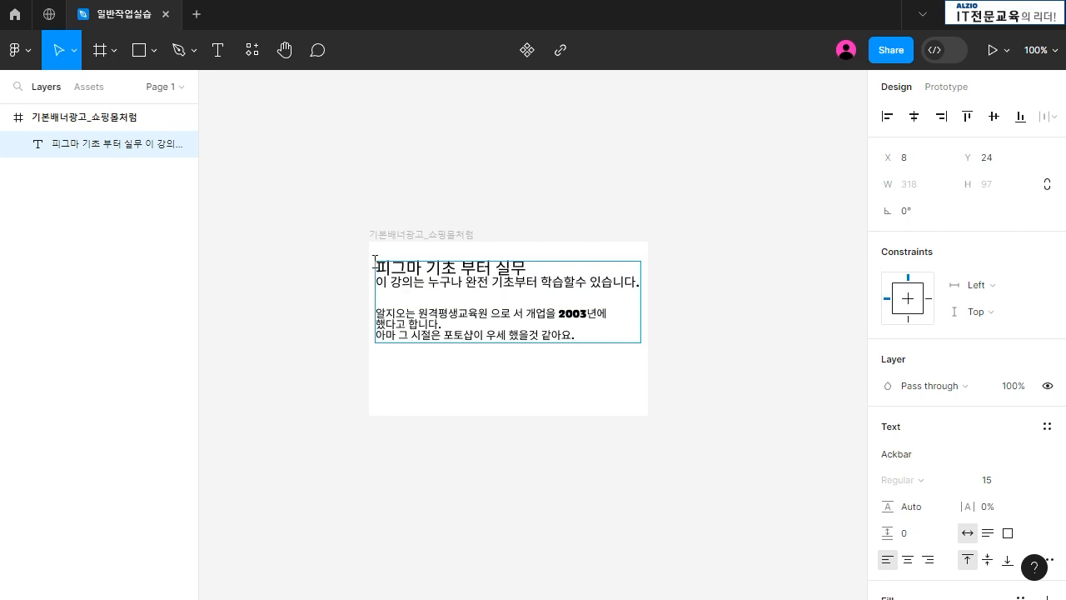
key("Escape")
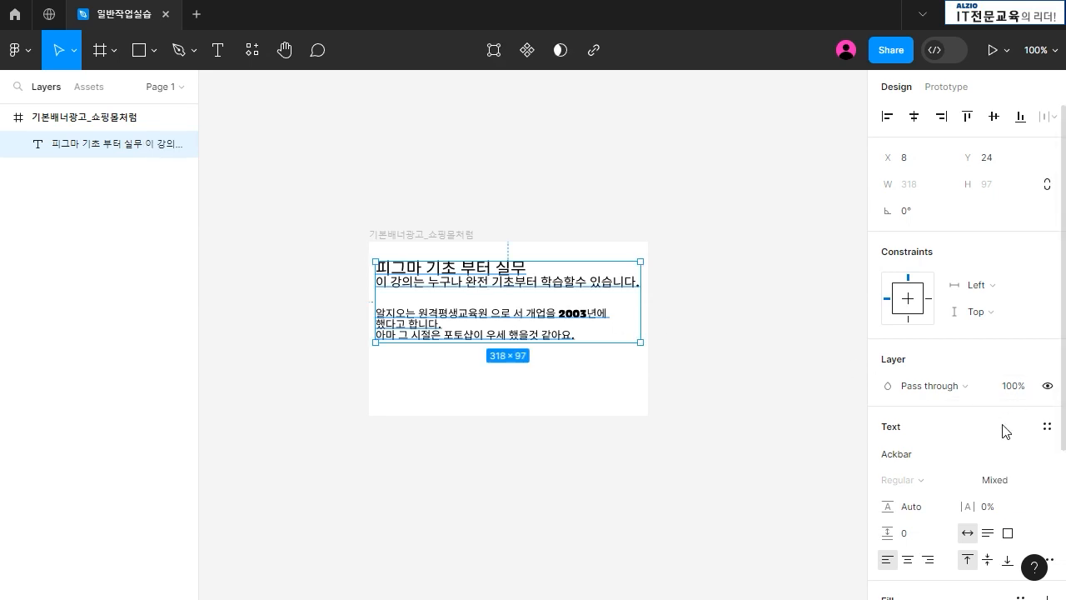
scroll(1005, 430, "down", 5)
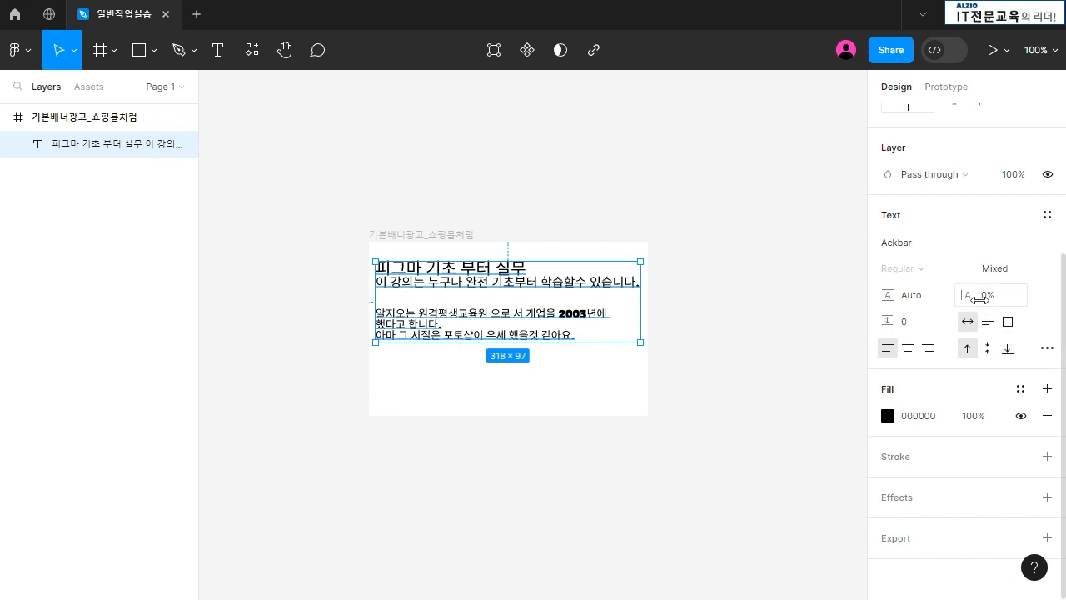
left_click(916, 298)
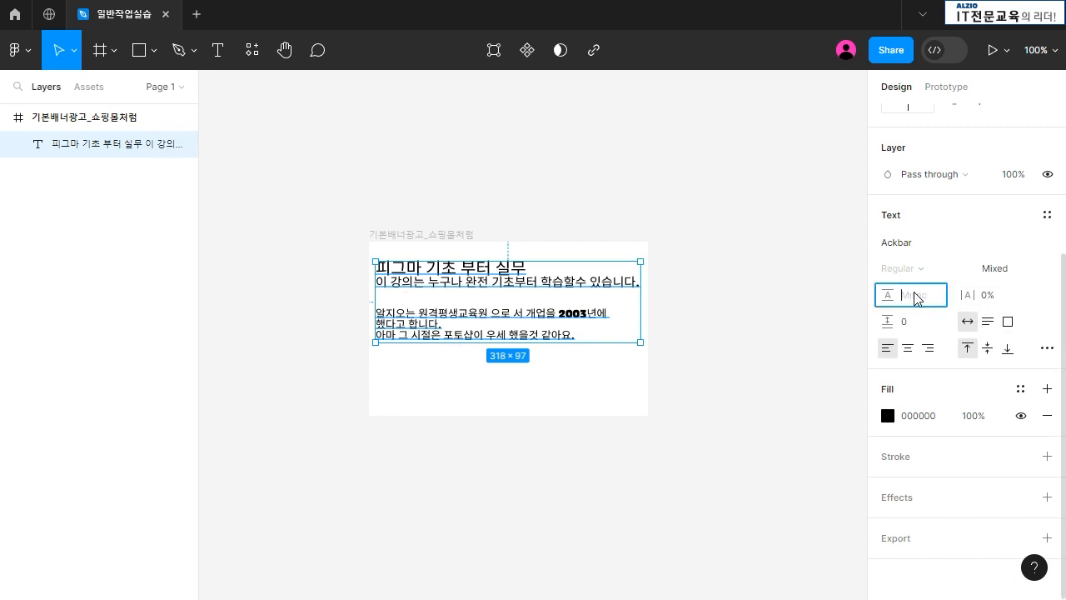
type("20")
key("Return")
type("25")
key("Return")
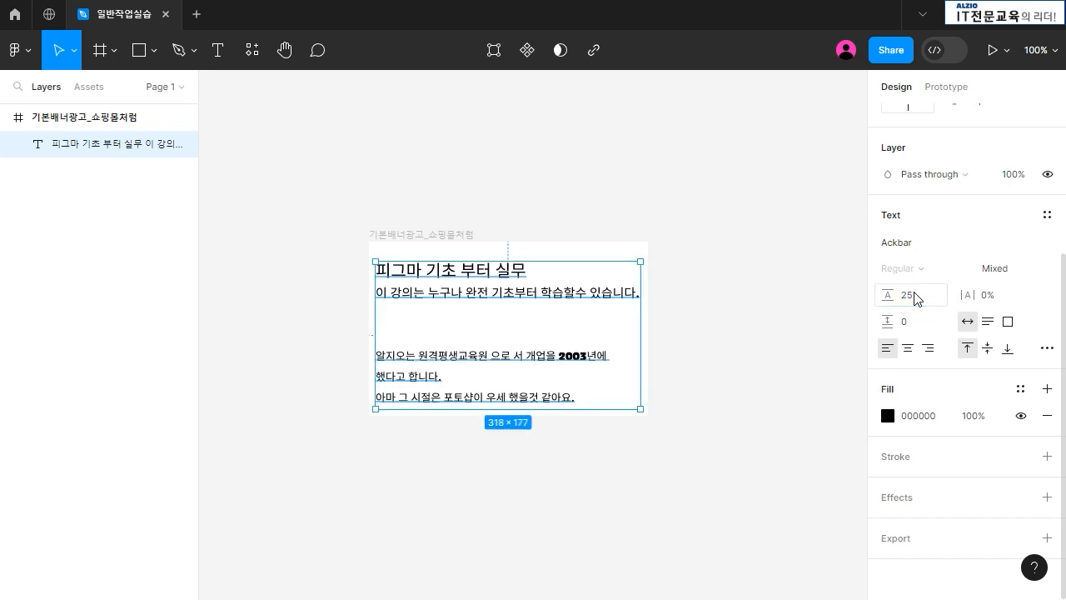
Set the line height of only the lower paragraph starting with "알지오는" to 15
left_click(611, 303)
double_click(593, 297)
left_click(555, 292)
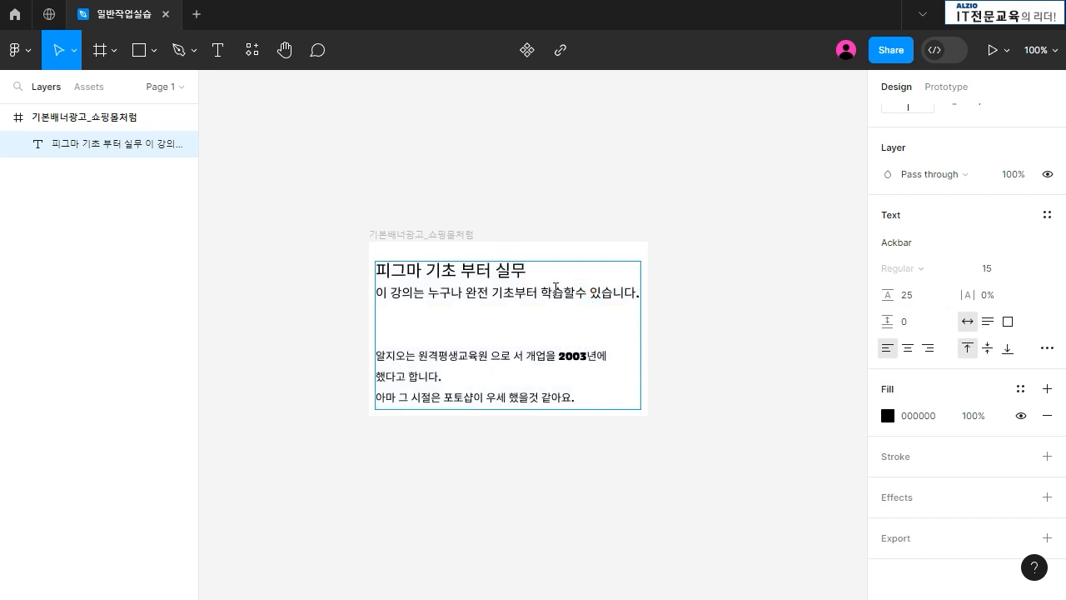
left_click_drag(597, 404, 363, 358)
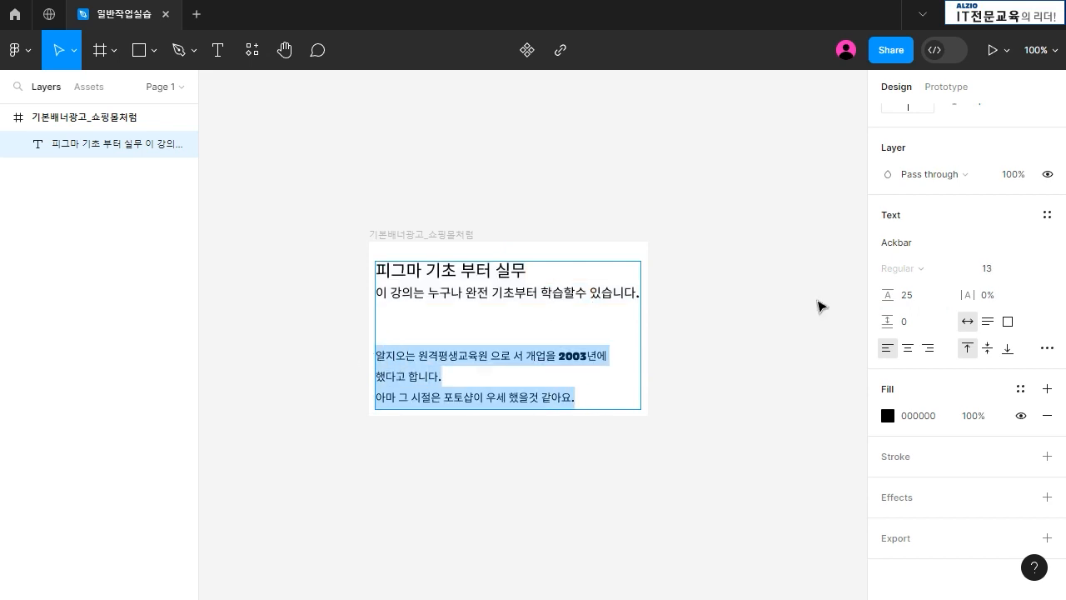
left_click(916, 298)
type("0")
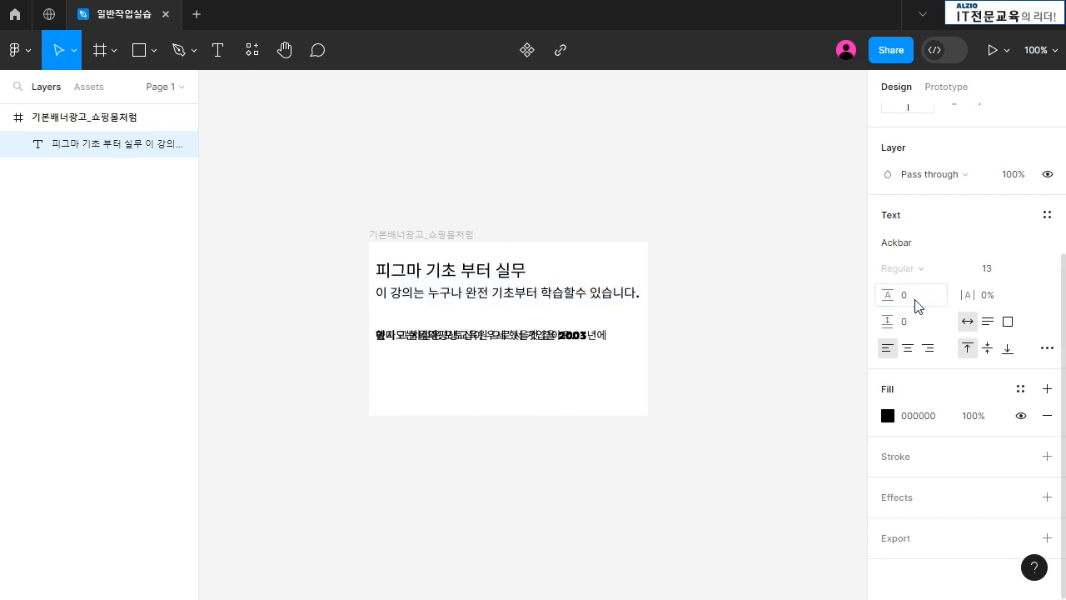
key("Return")
left_click(908, 296)
type("15")
key("Return")
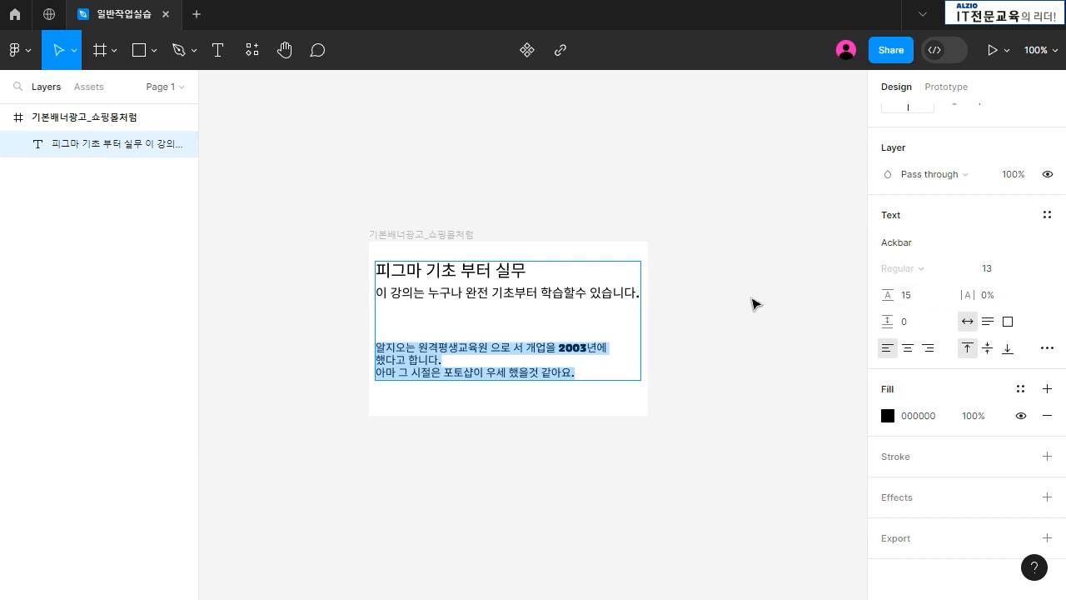
Reopen the lower paragraph for editing and make its text slightly smaller
triple_click(602, 268)
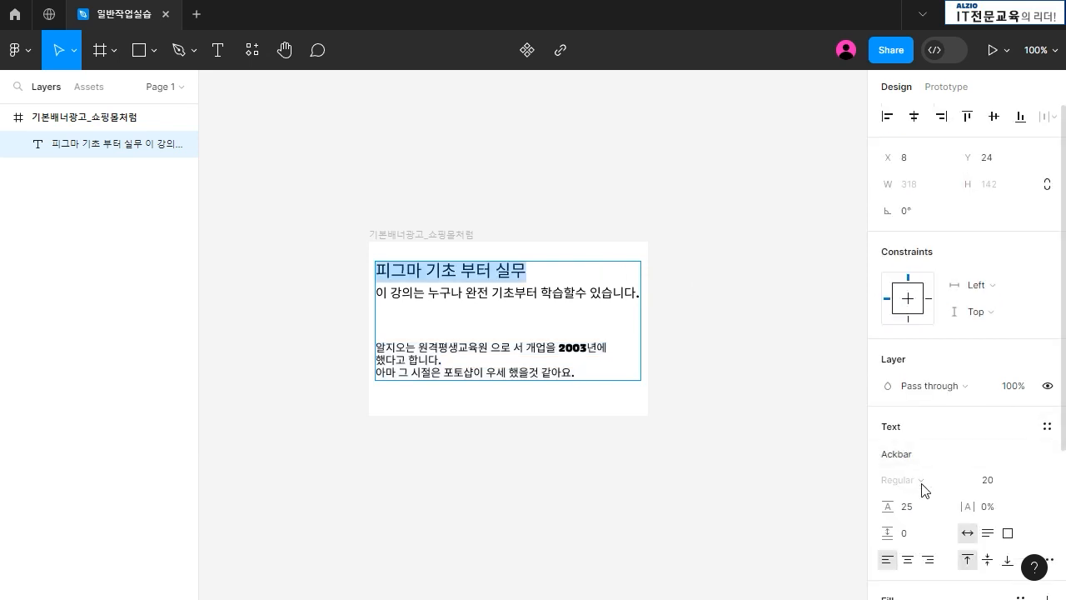
left_click(518, 293)
key("Escape")
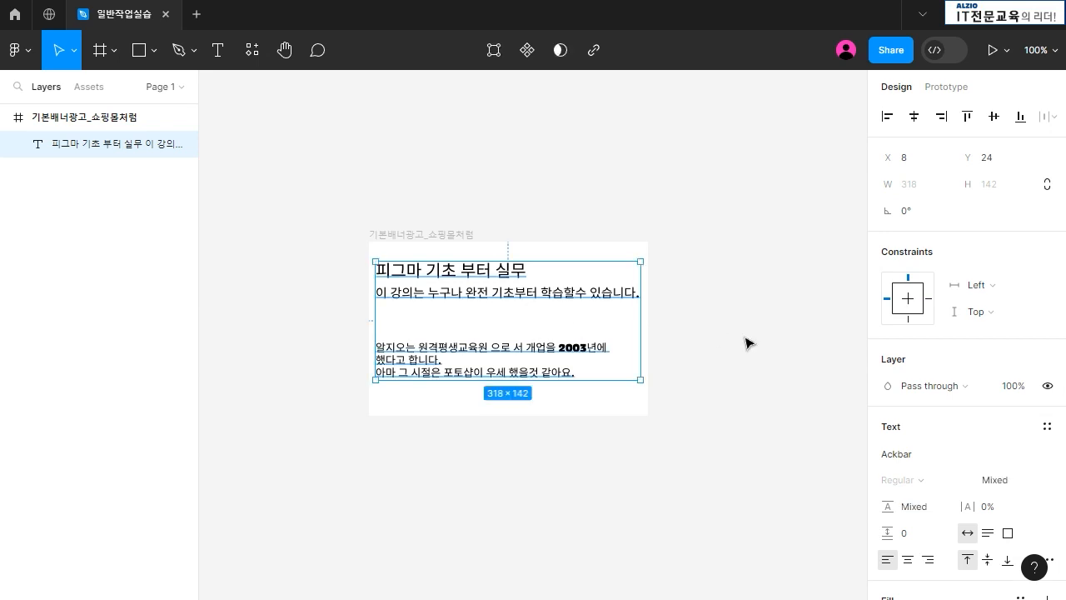
double_click(563, 370)
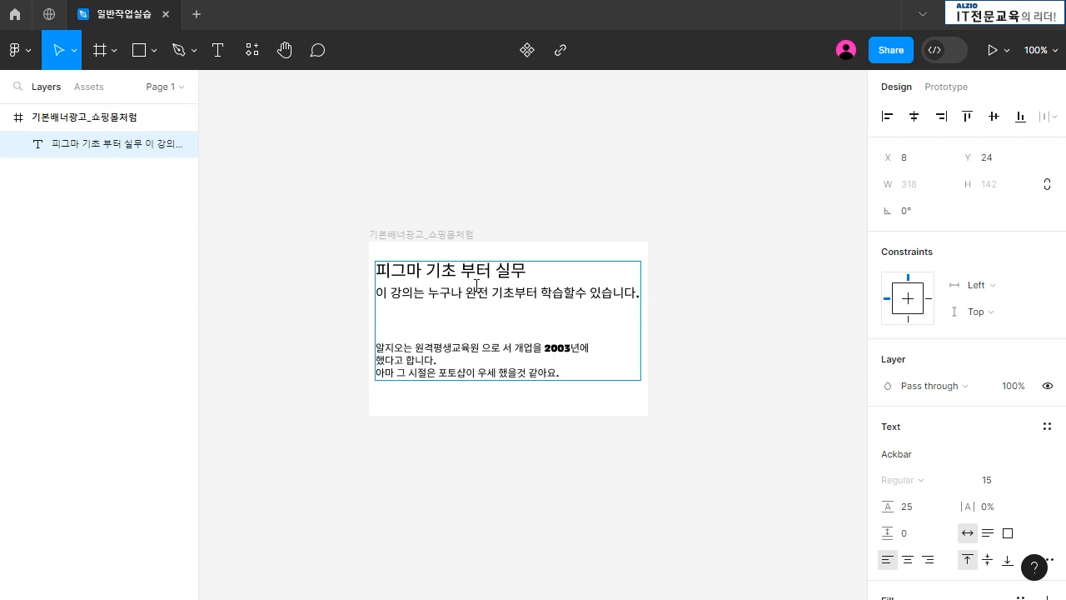
Align the whole text block to the banner frame's left edge and reposition it to about X 8, Y 33
left_click(888, 117)
left_click(914, 118)
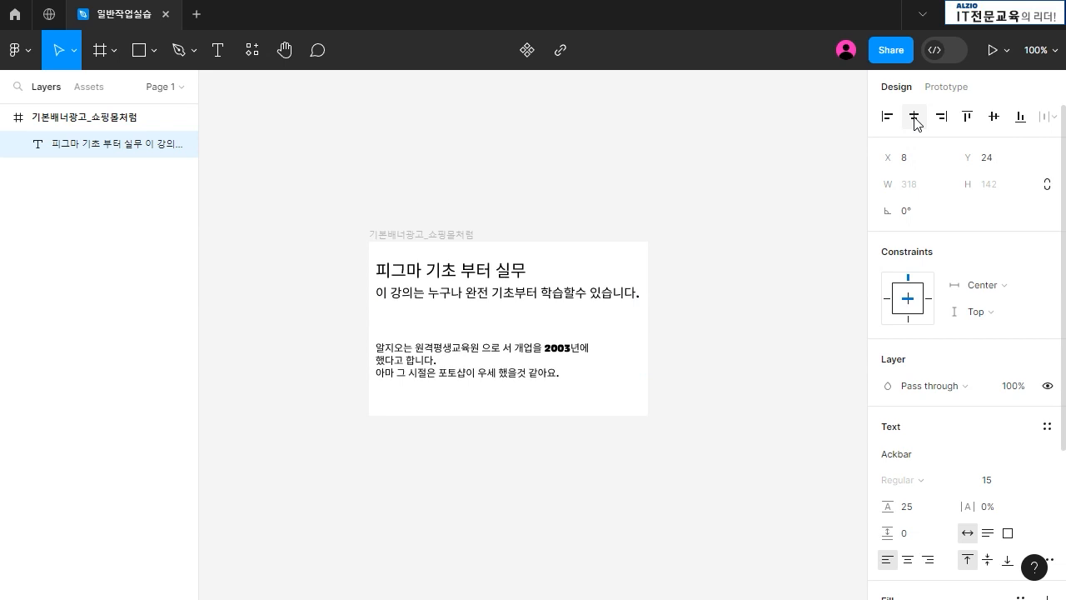
left_click(888, 116)
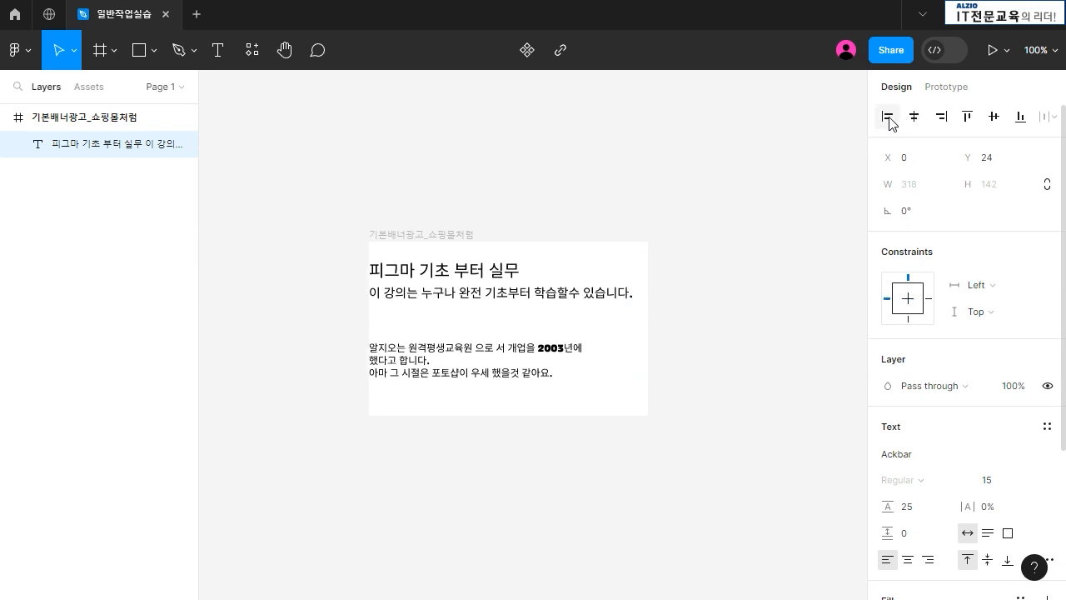
left_click_drag(535, 324, 545, 330)
left_click(765, 357)
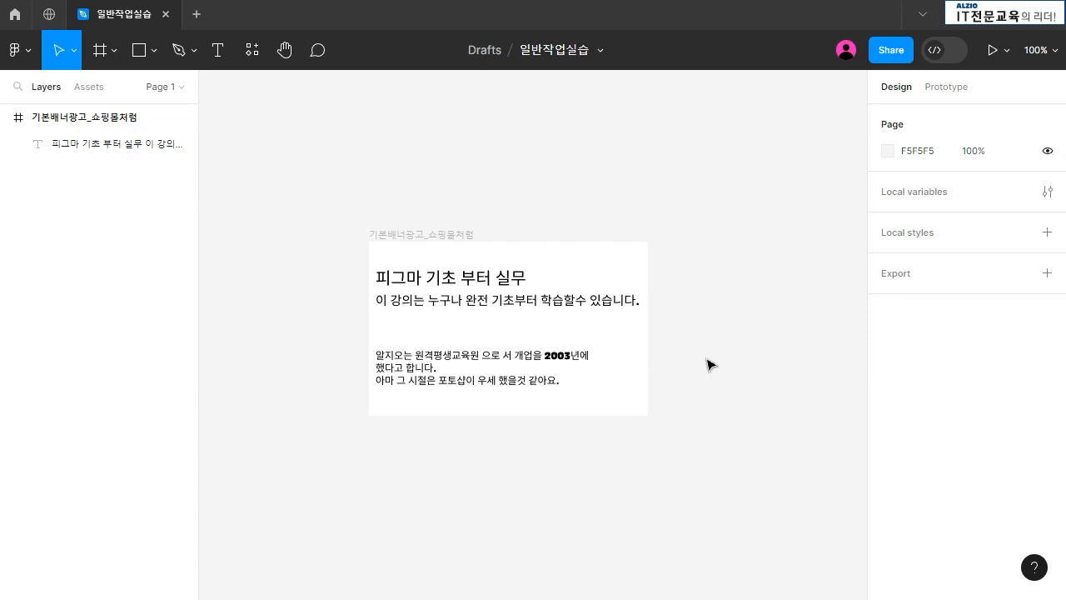
Draw a small frame of about 83 × 25 beside the lower paragraph, near the banner's right edge
left_click(114, 51)
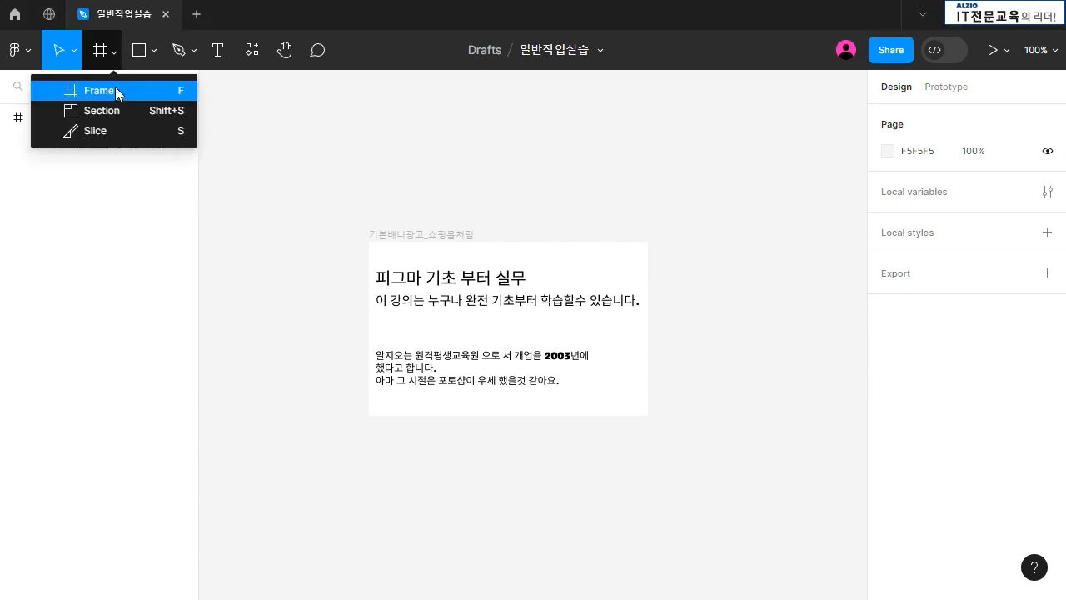
left_click(116, 88)
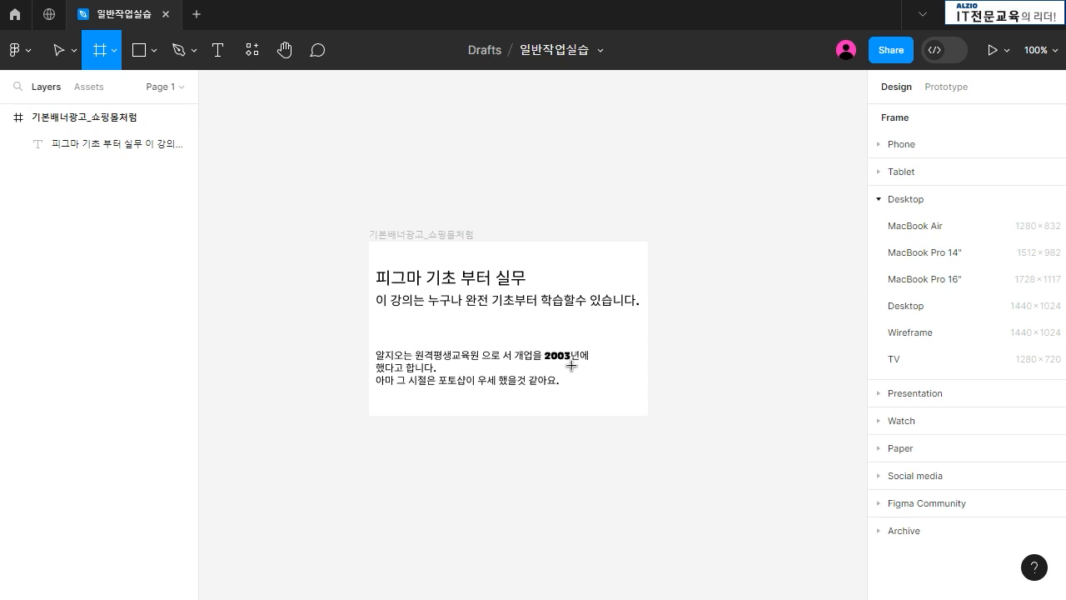
left_click_drag(572, 364, 641, 384)
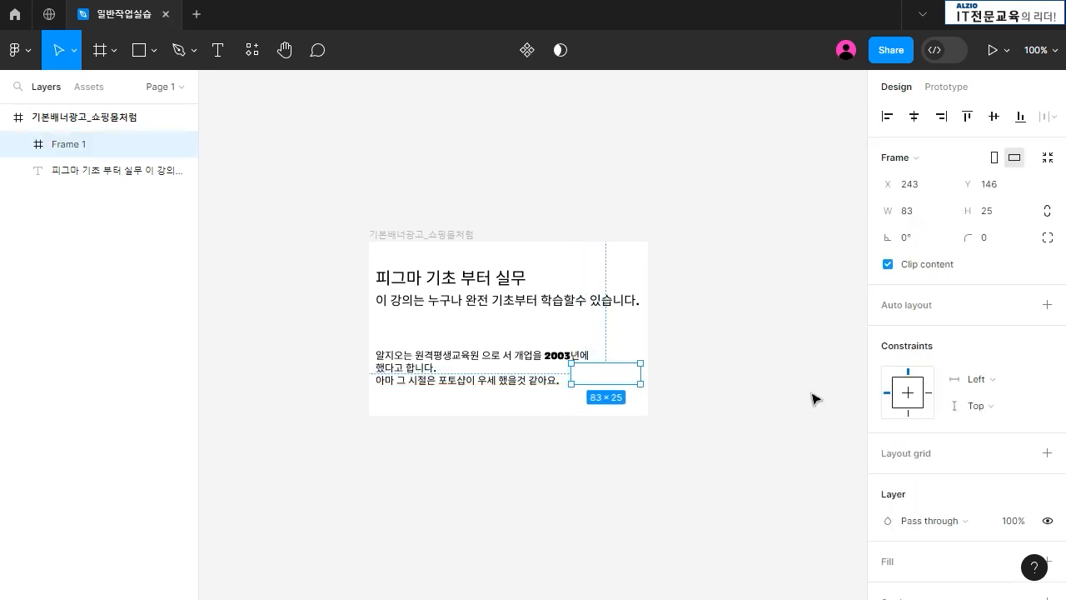
Change the small frame's fill color to blue 0047FF
scroll(877, 437, "down", 3)
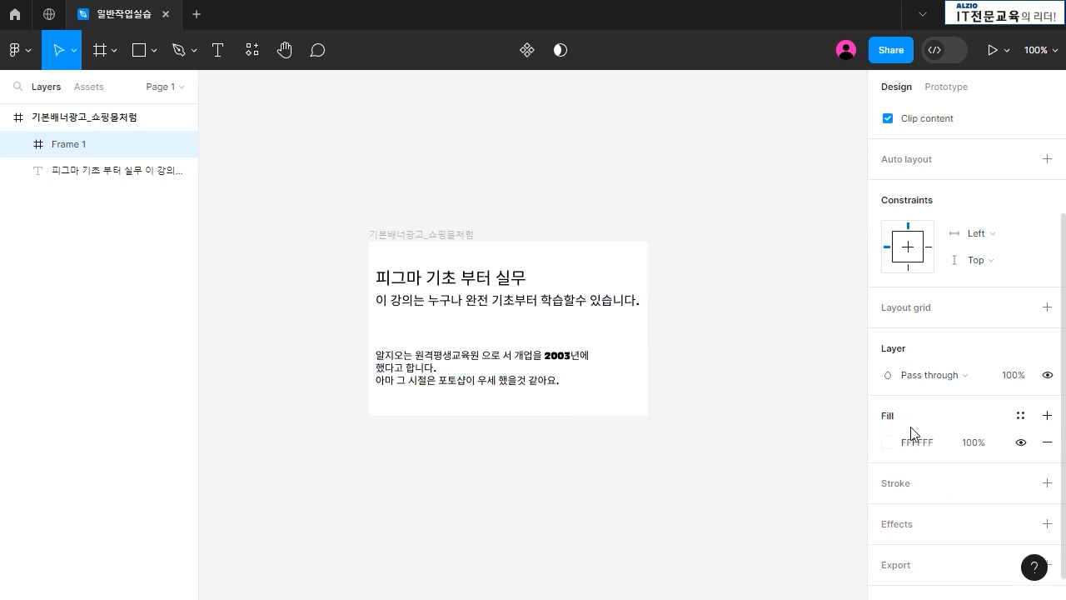
left_click(888, 446)
left_click_drag(742, 399, 731, 399)
left_click_drag(833, 242, 896, 162)
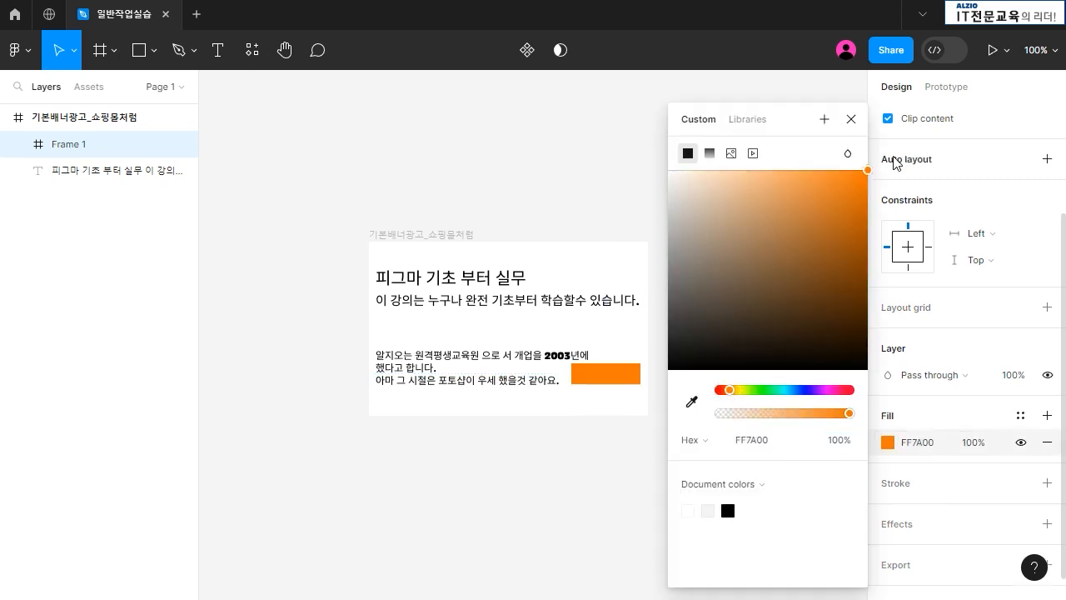
left_click(801, 391)
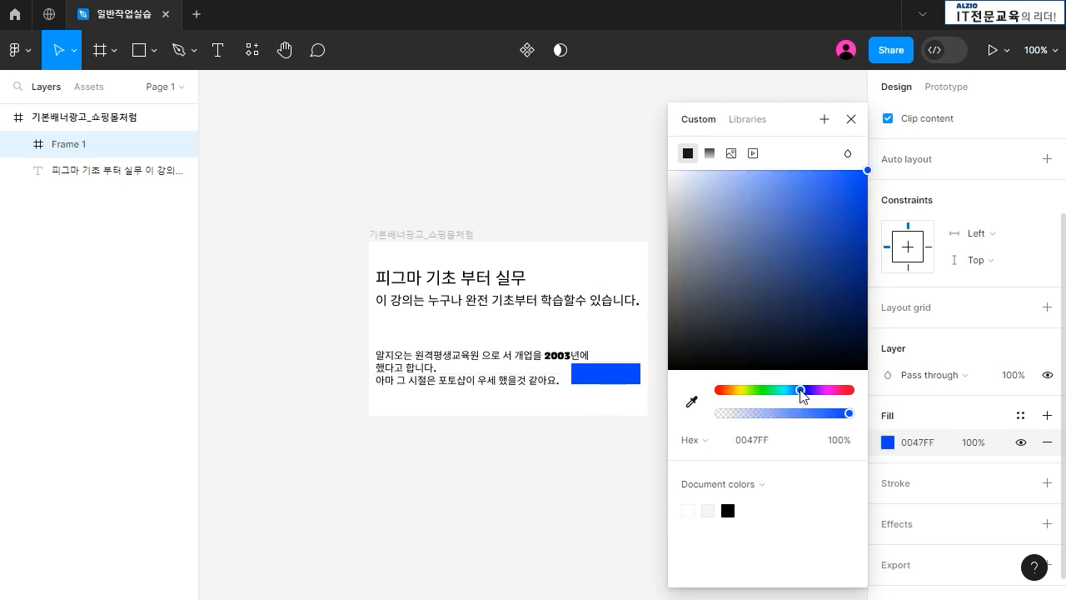
left_click(620, 458)
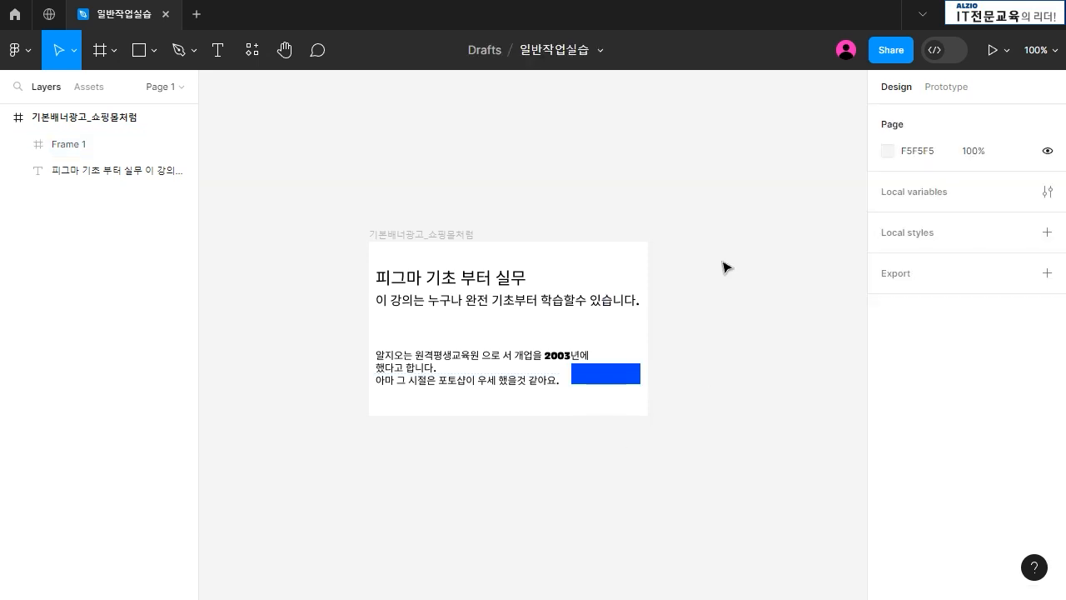
left_click(220, 51)
left_click(590, 380)
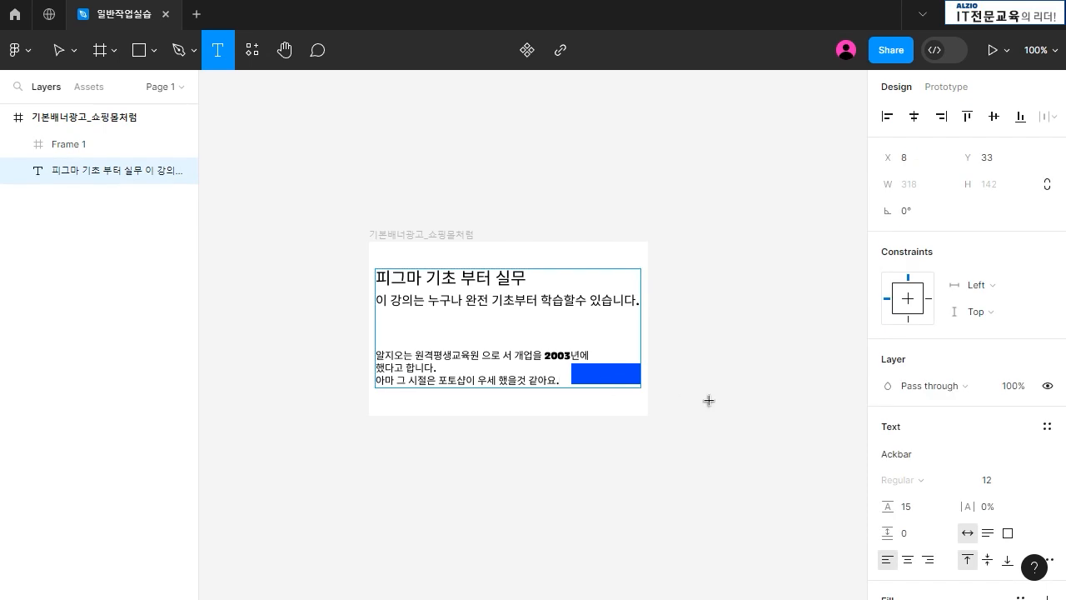
left_click(479, 173)
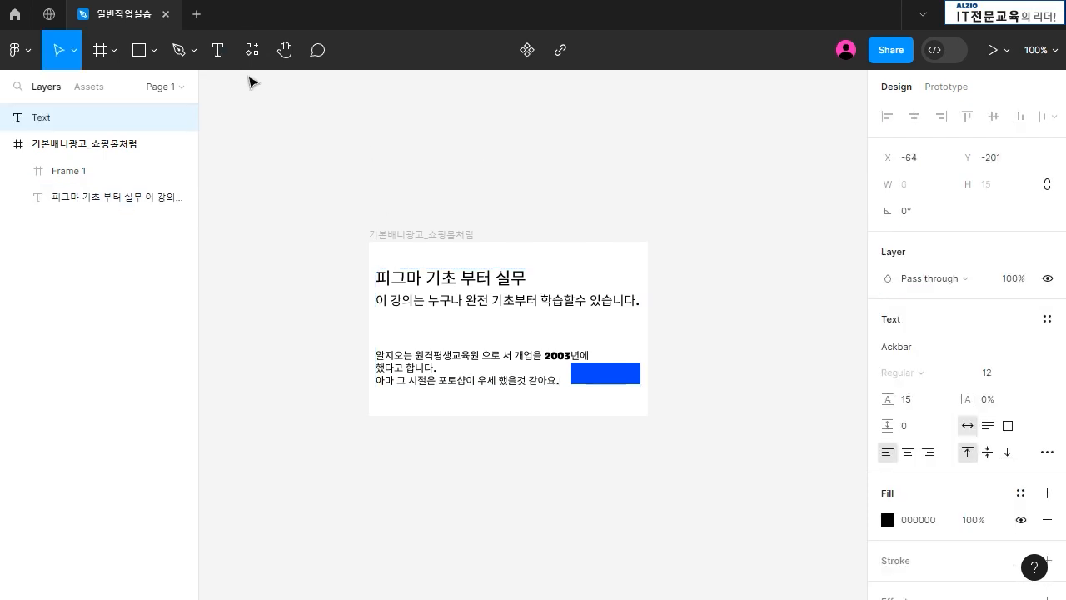
key("Escape")
Create the text "NEXT" below the banner and move it into the center of the blue frame
left_click(217, 51)
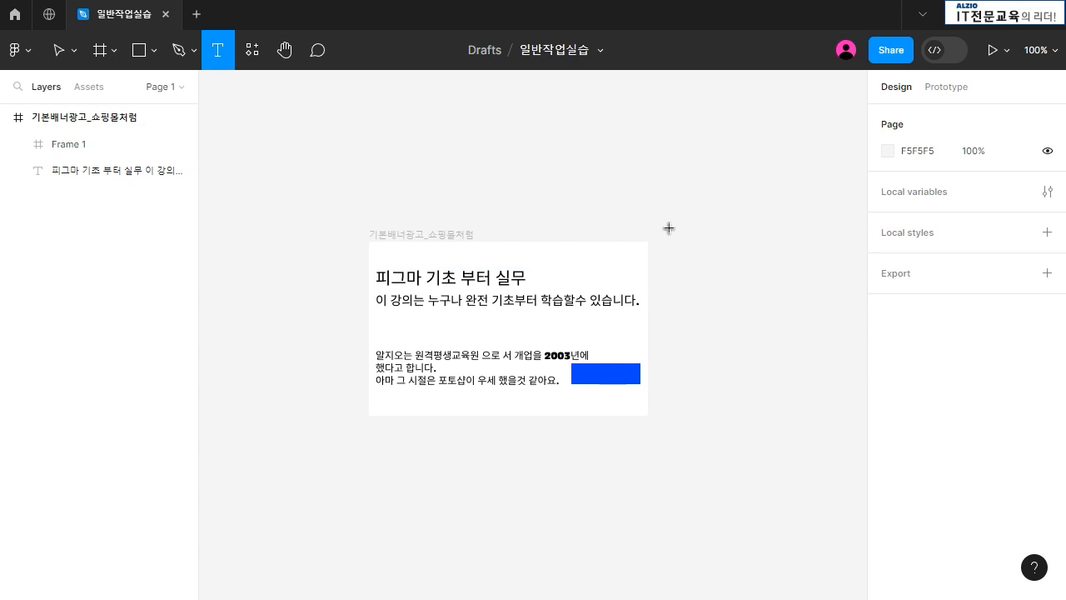
left_click(597, 373)
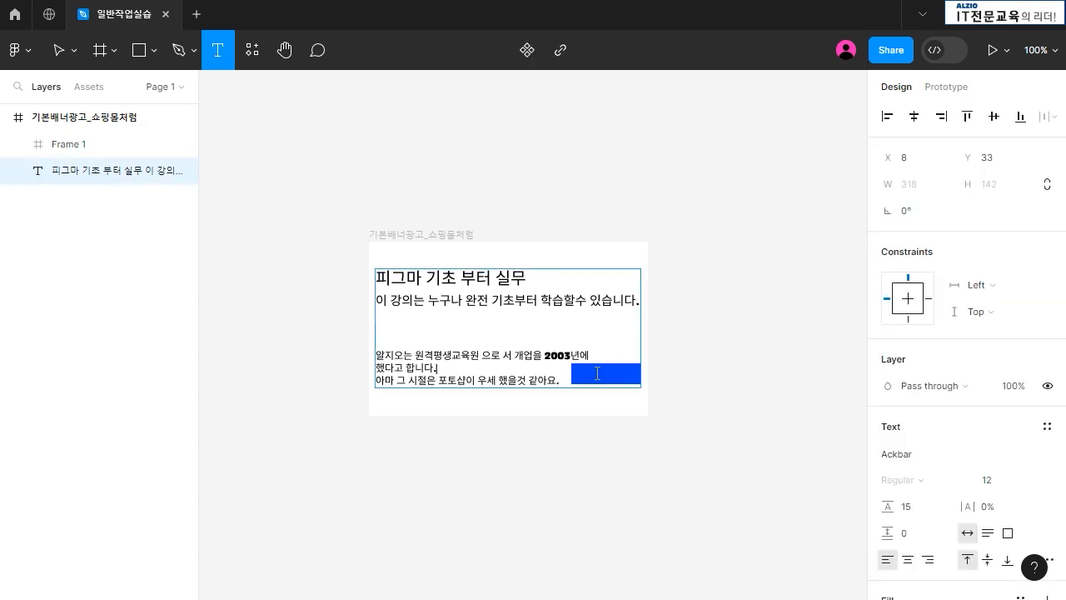
left_click(666, 455)
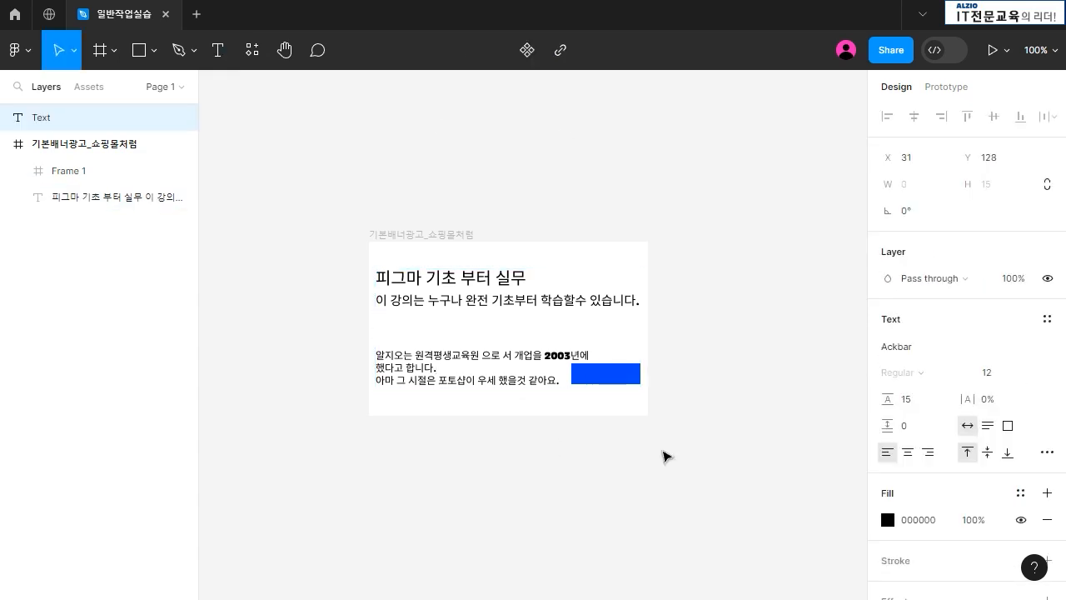
type("NEXT")
key("Escape")
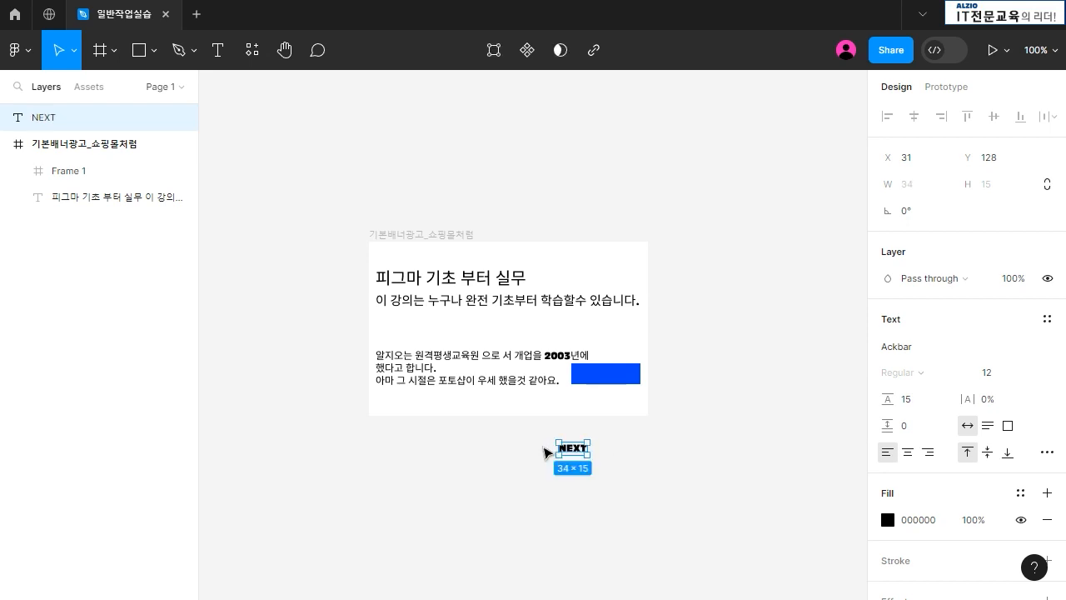
left_click_drag(581, 456, 606, 374)
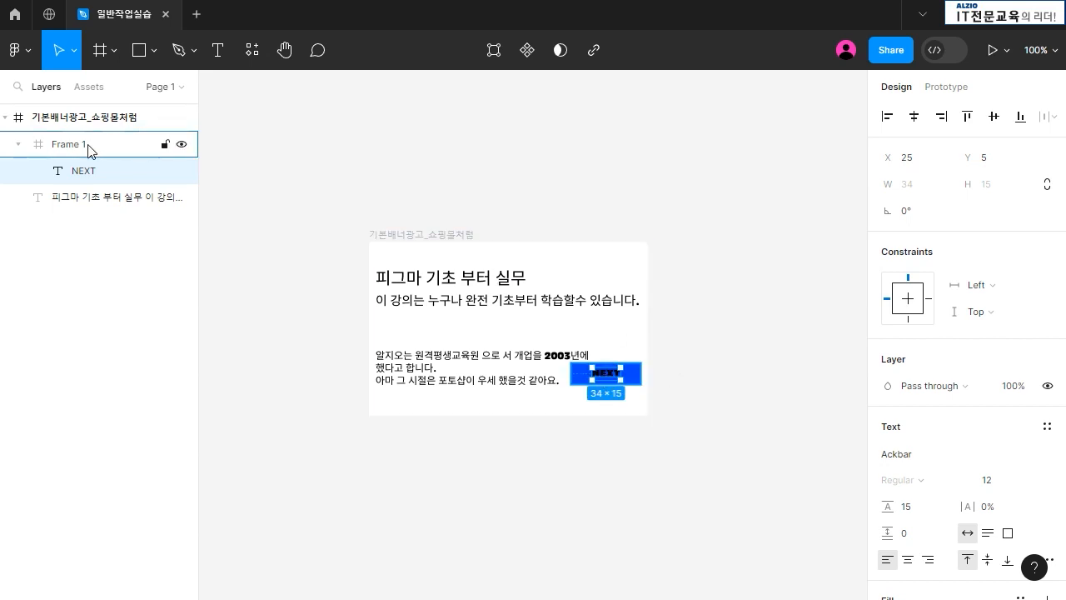
Rename the blue frame containing the NEXT text to "NEXT버튼"
left_click(573, 363)
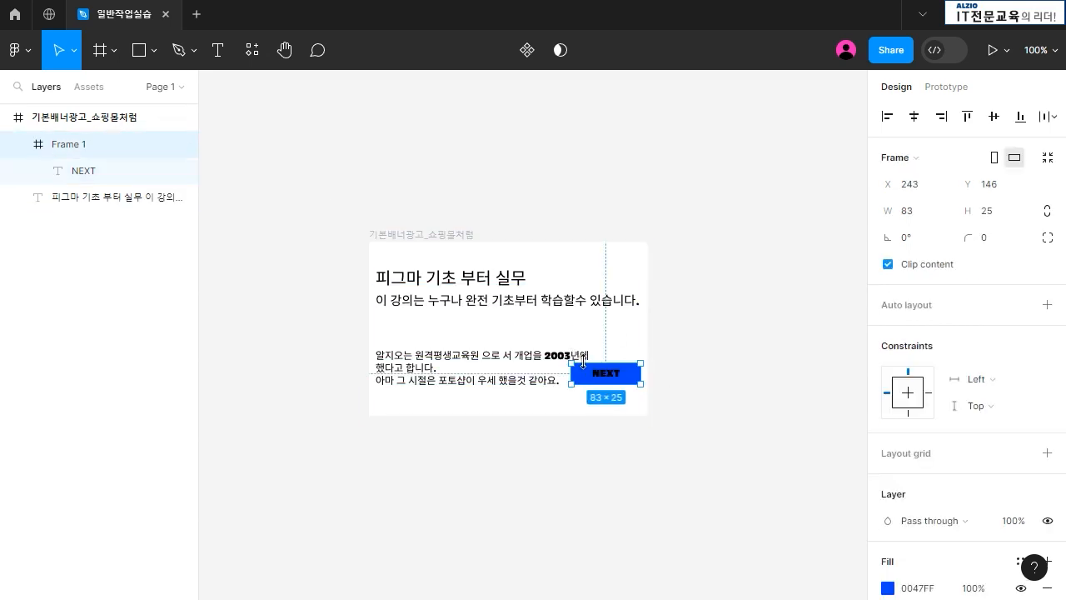
double_click(71, 147)
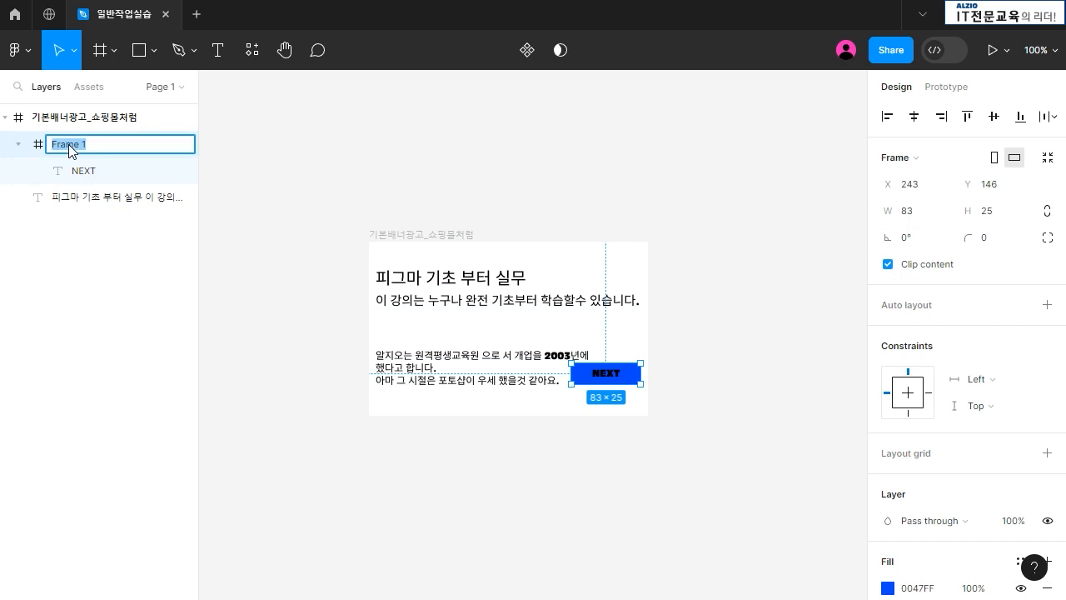
type("NEXT버튼")
key("Return")
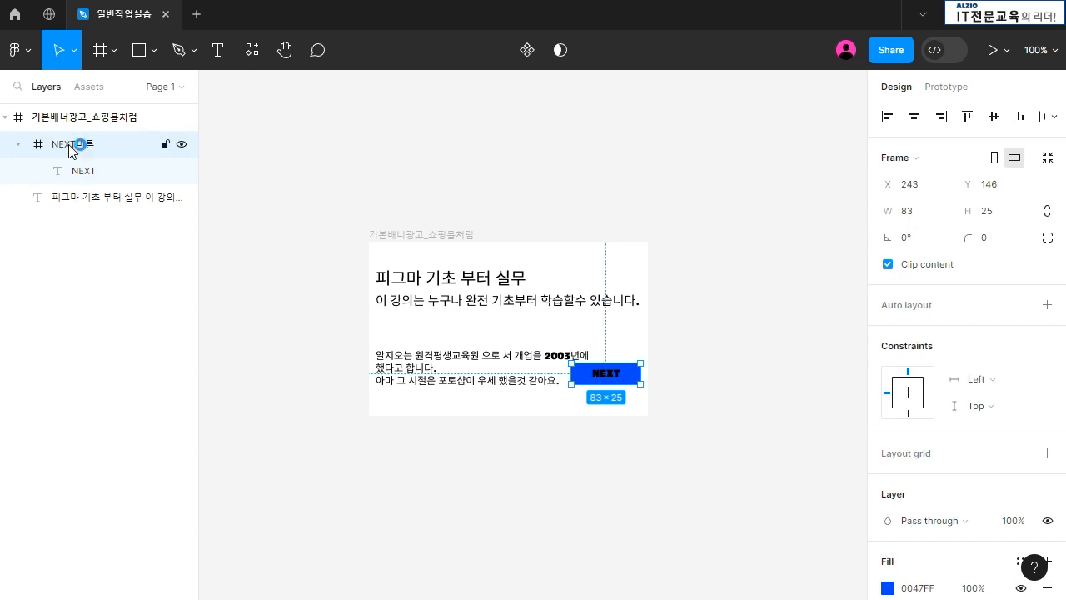
Make the NEXT label white and round the blue button frame's corners with a radius of 6
left_click(83, 171)
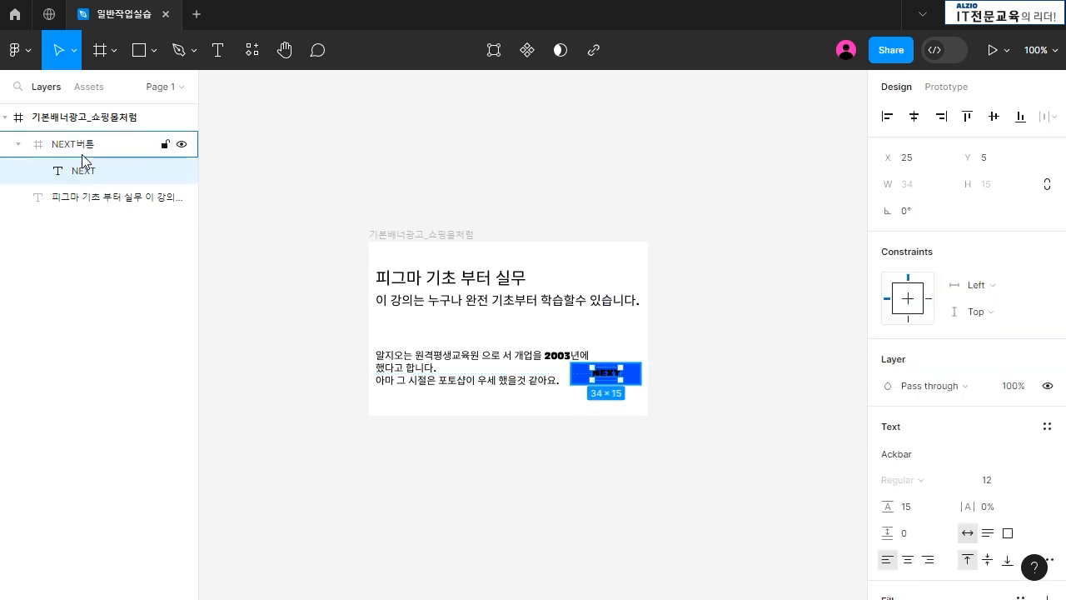
scroll(999, 503, "down", 3)
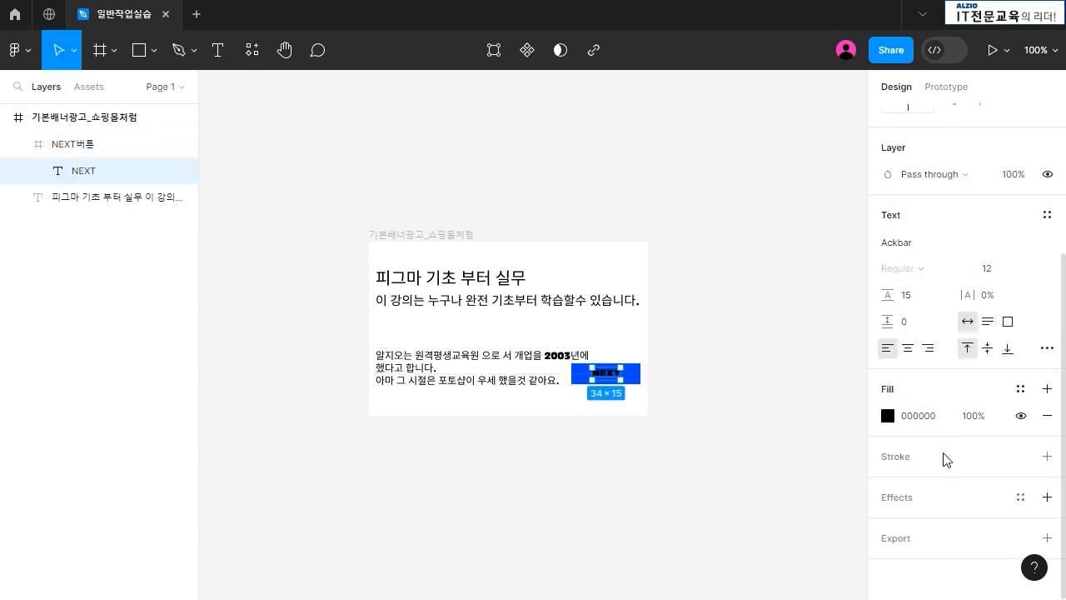
left_click(888, 419)
left_click_drag(728, 325, 638, 134)
left_click(636, 240)
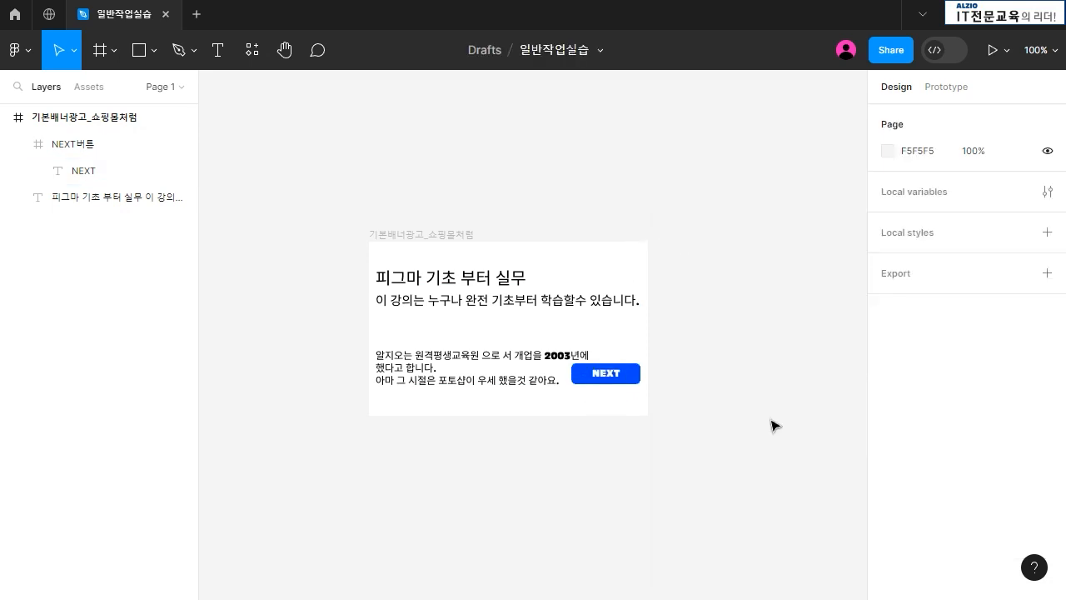
Round the NEXT button's corners further and move it slightly down and left, clear of the paragraph text
left_click(636, 379)
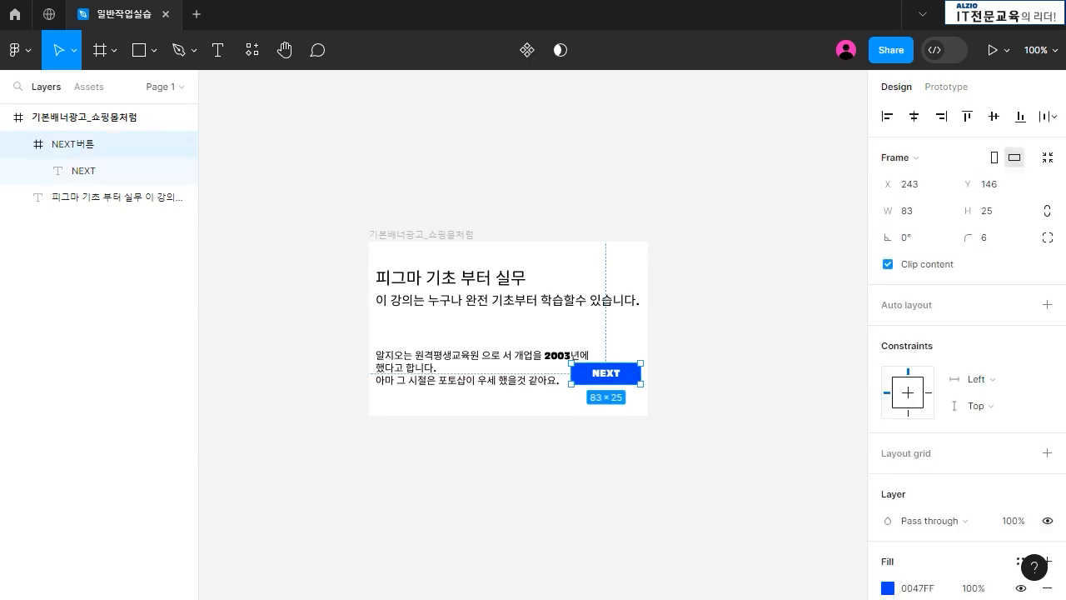
left_click(983, 239)
left_click(797, 397)
left_click_drag(611, 381, 628, 399)
left_click(761, 398)
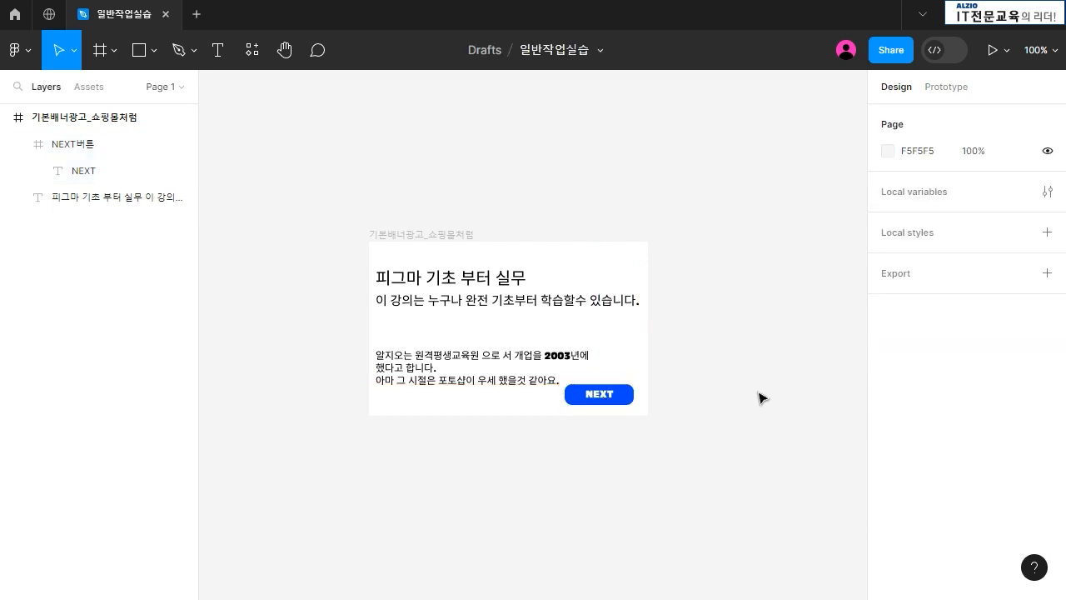
Insert the arrow_circle_right icon from the Material Symbols plugin and close the plugin
key("shift+i")
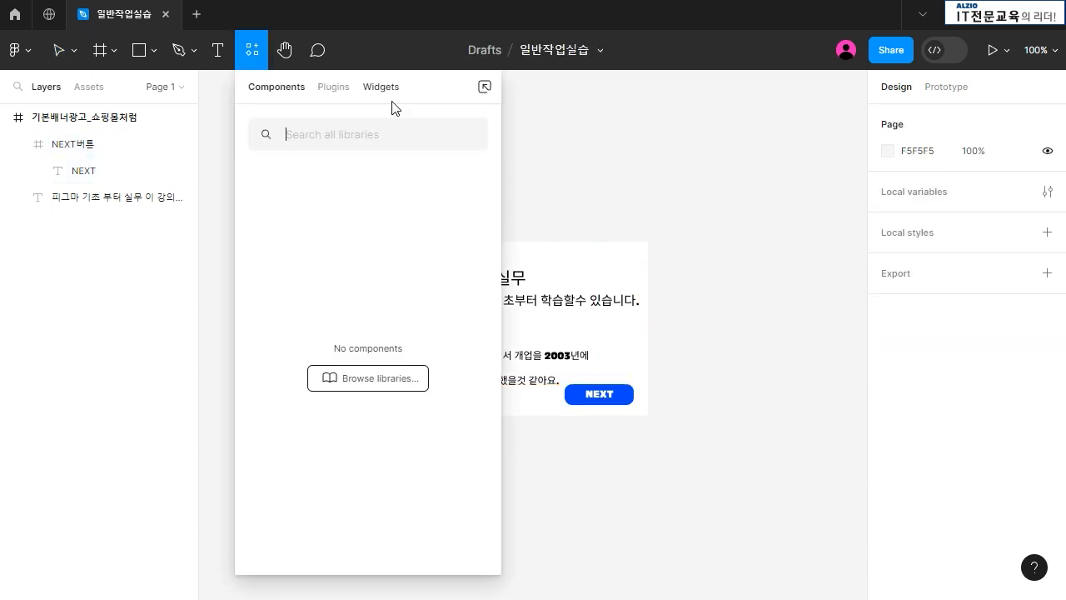
left_click(248, 53)
left_click(247, 54)
left_click(331, 89)
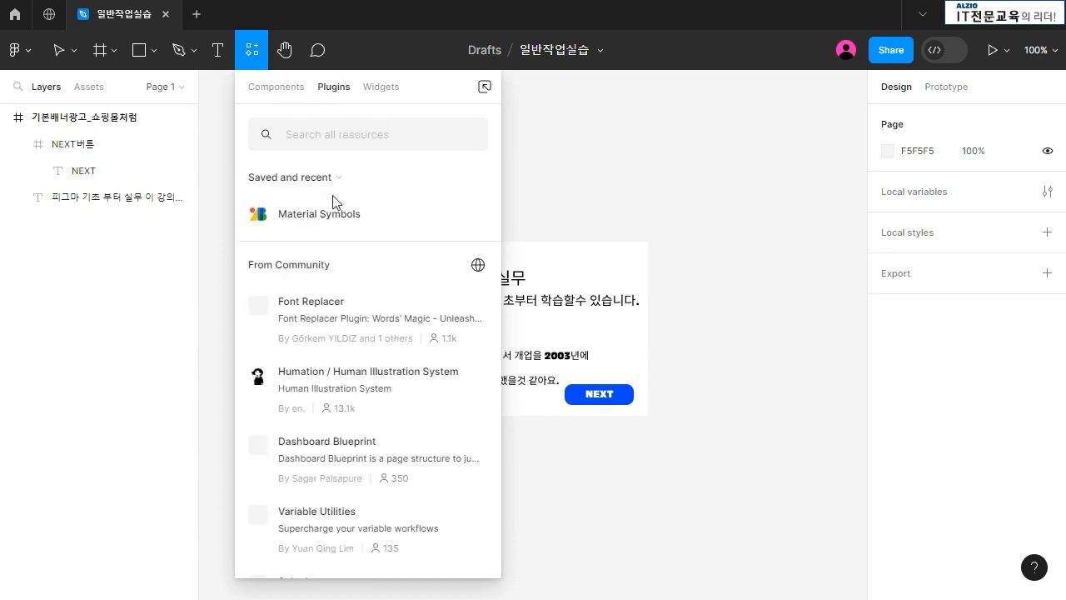
key("Escape")
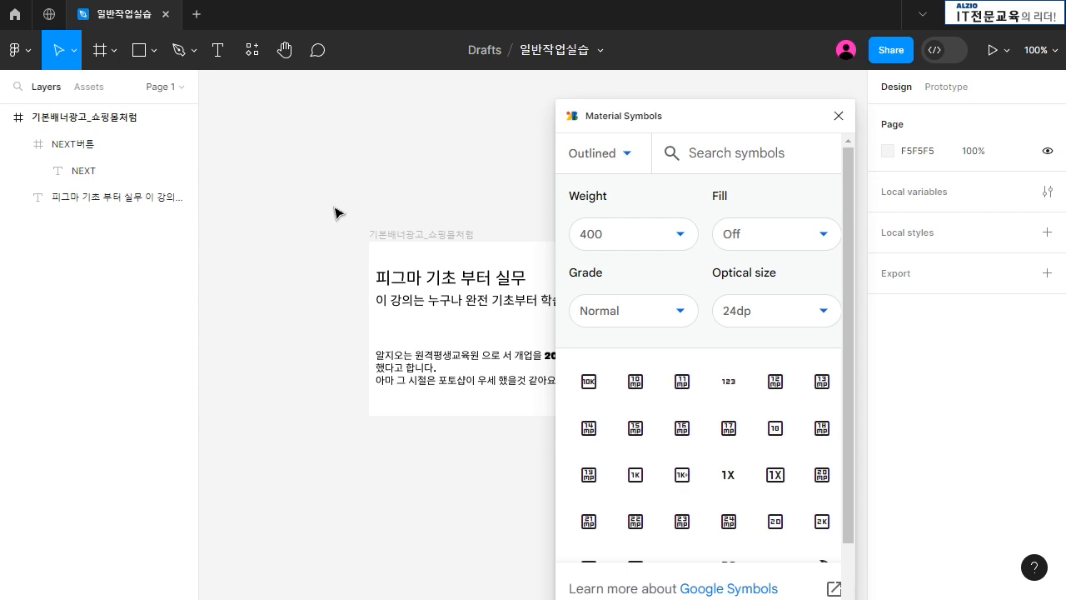
scroll(699, 450, "down", 10)
double_click(682, 482)
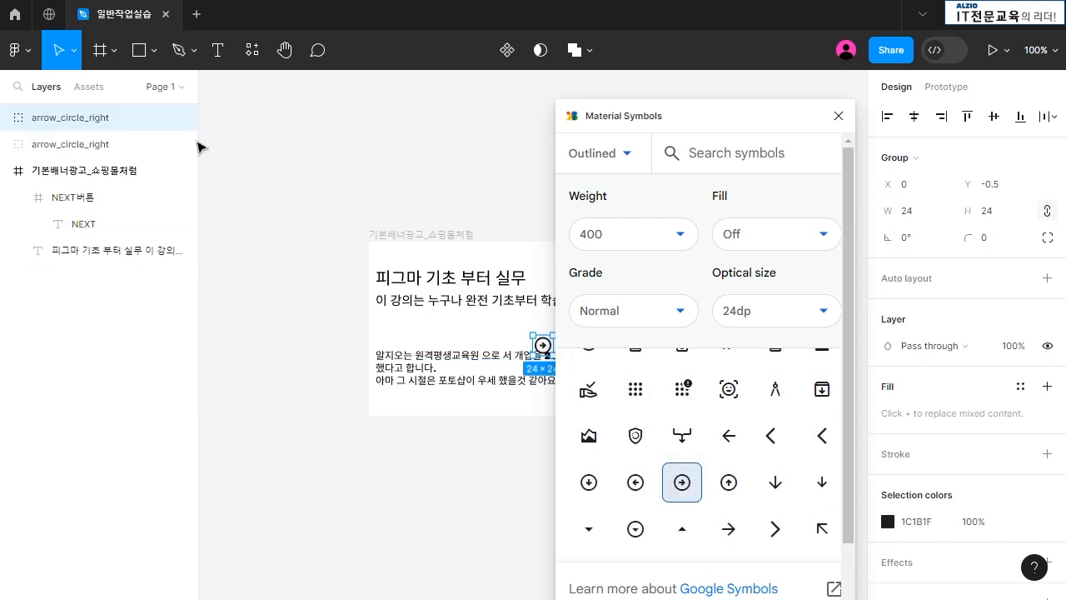
left_click(838, 116)
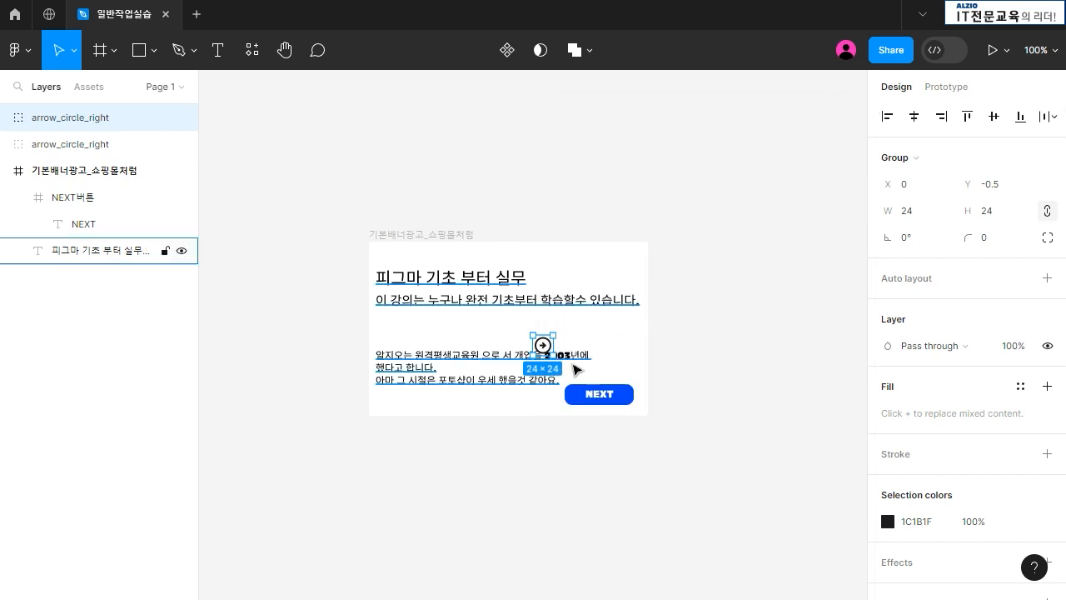
Place one arrow icon inside the NEXT button at X 59, Y 1 and remove the duplicate icon from the banner
left_click_drag(549, 348, 575, 379)
left_click_drag(581, 398, 631, 400)
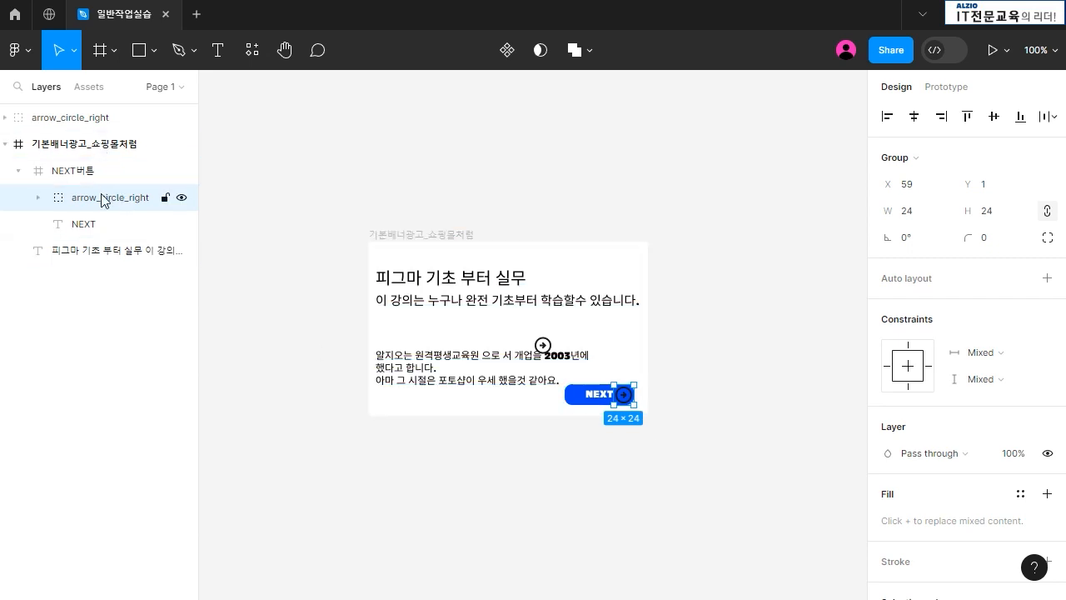
left_click(85, 125)
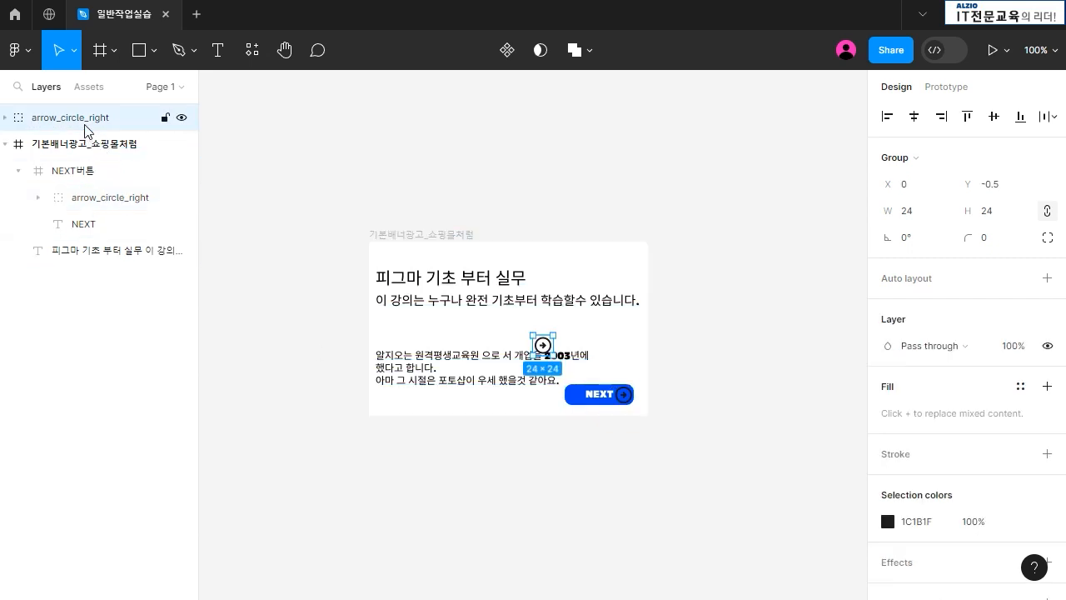
left_click_drag(85, 125, 89, 164)
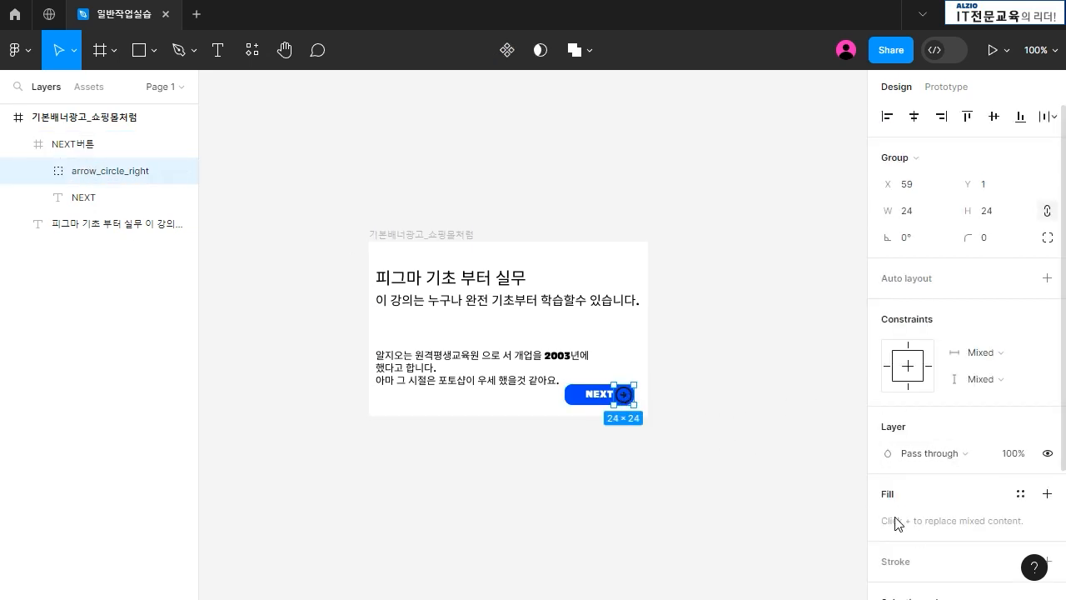
Recolor the arrow_circle_right icon inside the NEXT button to white
scroll(916, 508, "down", 4)
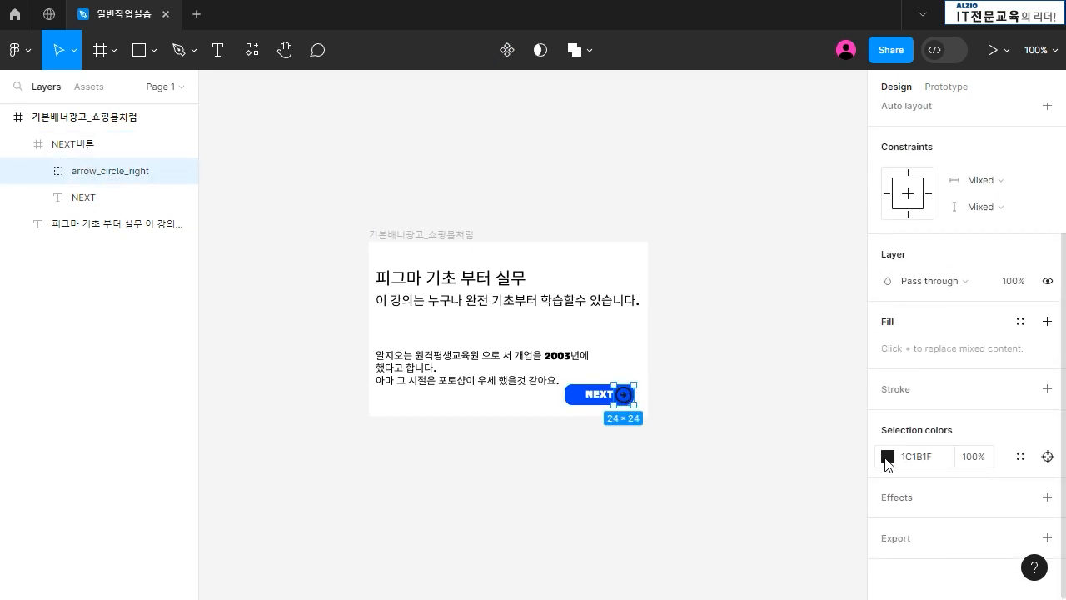
left_click(887, 456)
left_click_drag(735, 264, 616, 92)
left_click(683, 504)
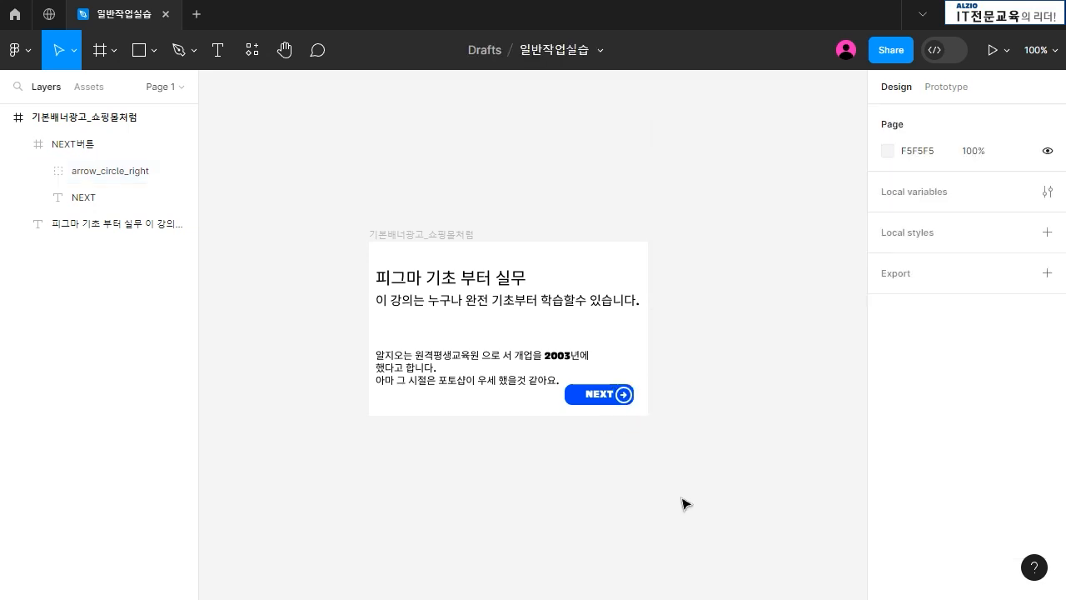
Nudge the NEXT label left and slightly down inside the blue button, to about X 16
left_click(594, 394, "ctrl")
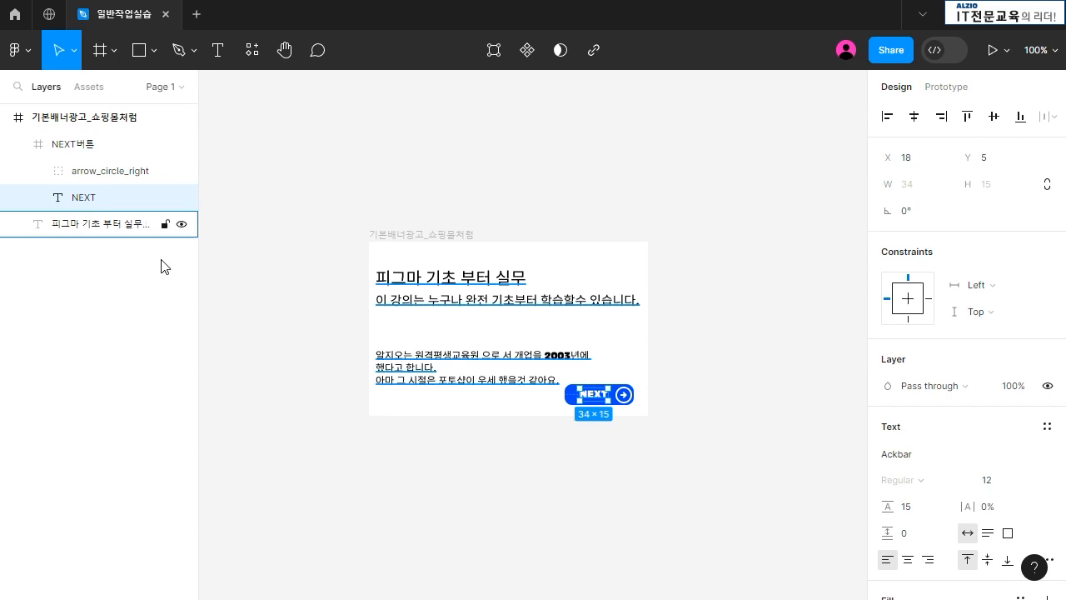
key("Left")
key("Left")
key("Left")
key("Left")
key("Left")
key("Left")
key("Right")
key("Right")
key("Right")
key("Right")
key("Down")
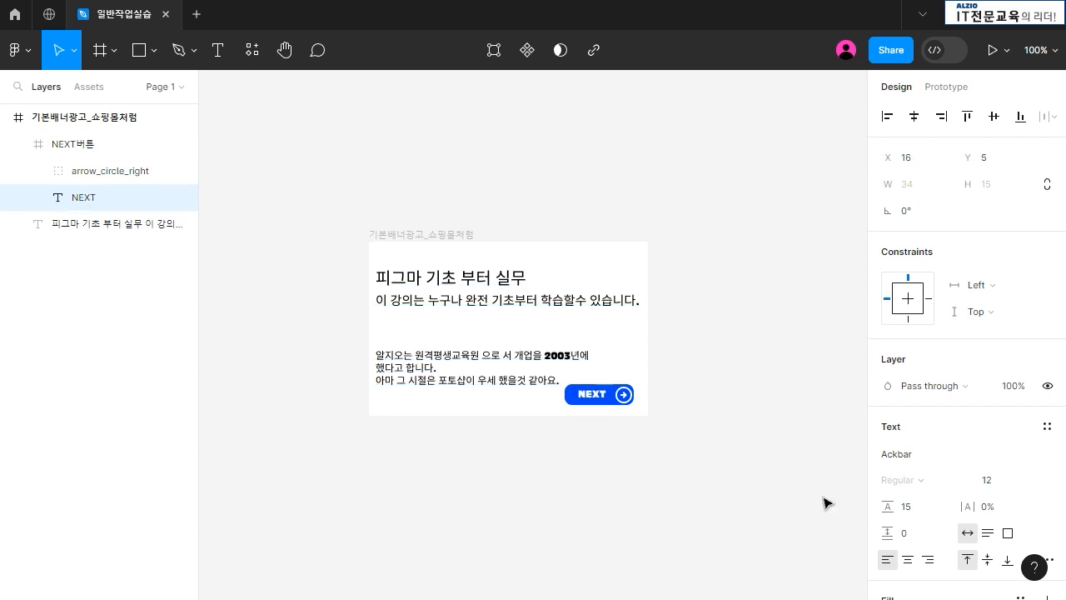
key("Right")
Shrink the arrow_circle_right icon inside the NEXT button to 19 × 19
left_click(630, 399)
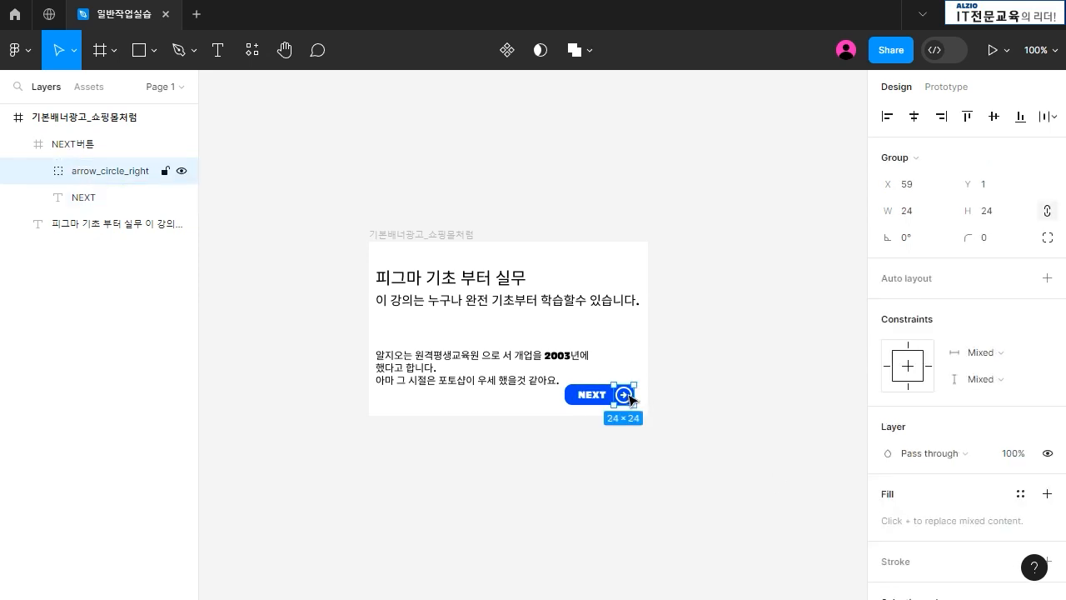
left_click_drag(633, 385, 630, 388)
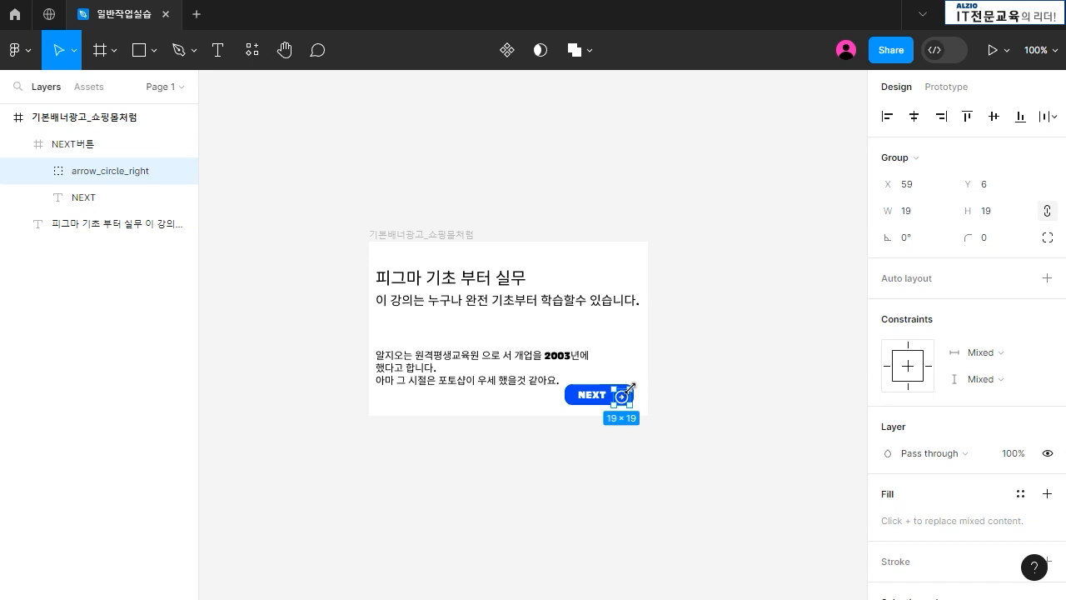
left_click(730, 394)
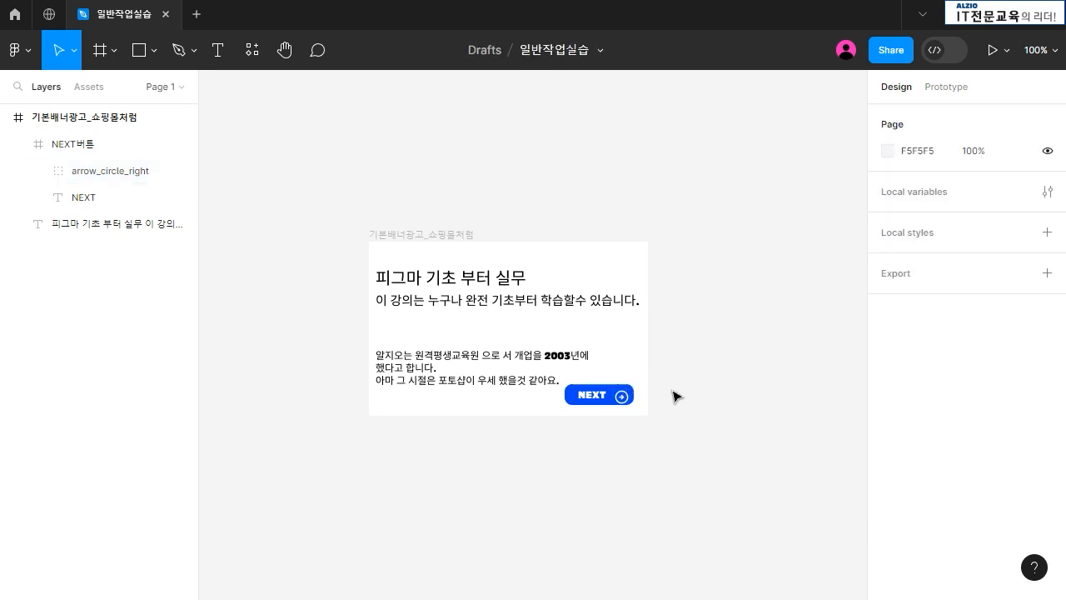
Nudge the arrow icon up to Y 3 and left to about X 55 inside the NEXT button
left_click(623, 397)
left_click(622, 398)
key("Up")
key("Up")
key("Up")
key("Left")
key("Left")
key("Left")
key("Left")
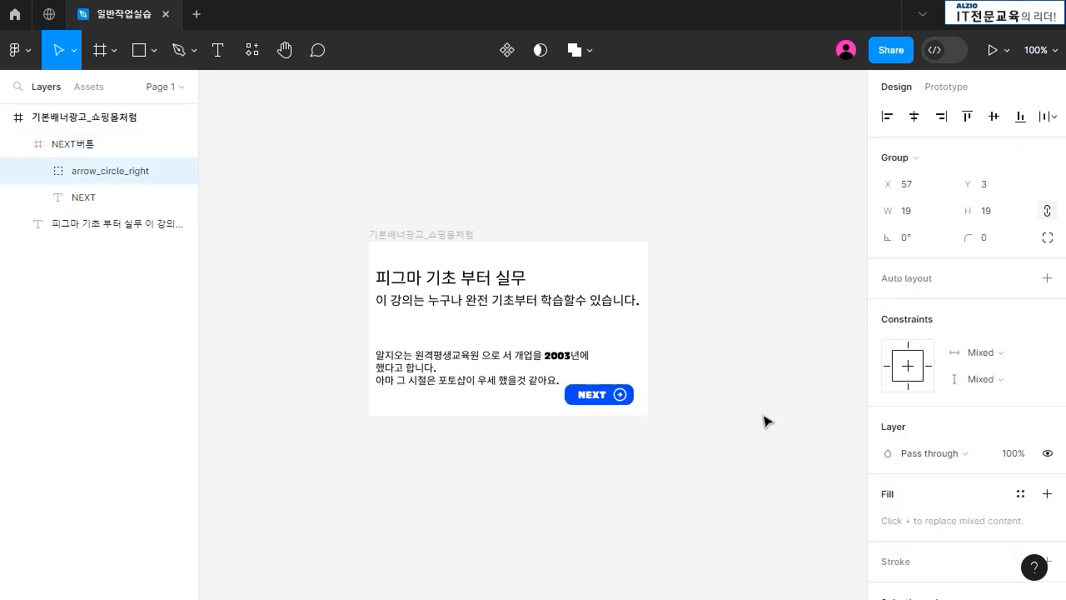
left_click(767, 421)
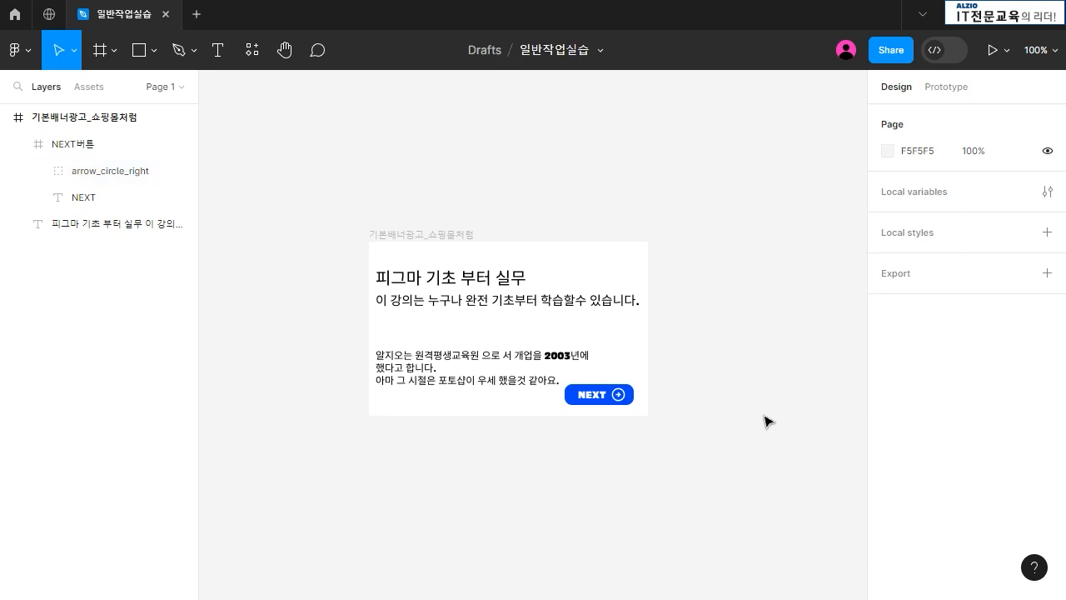
Try filling the 기본배너광고_쇼핑몰처럼 frame with the picture of the woman holding a book
left_click(467, 237)
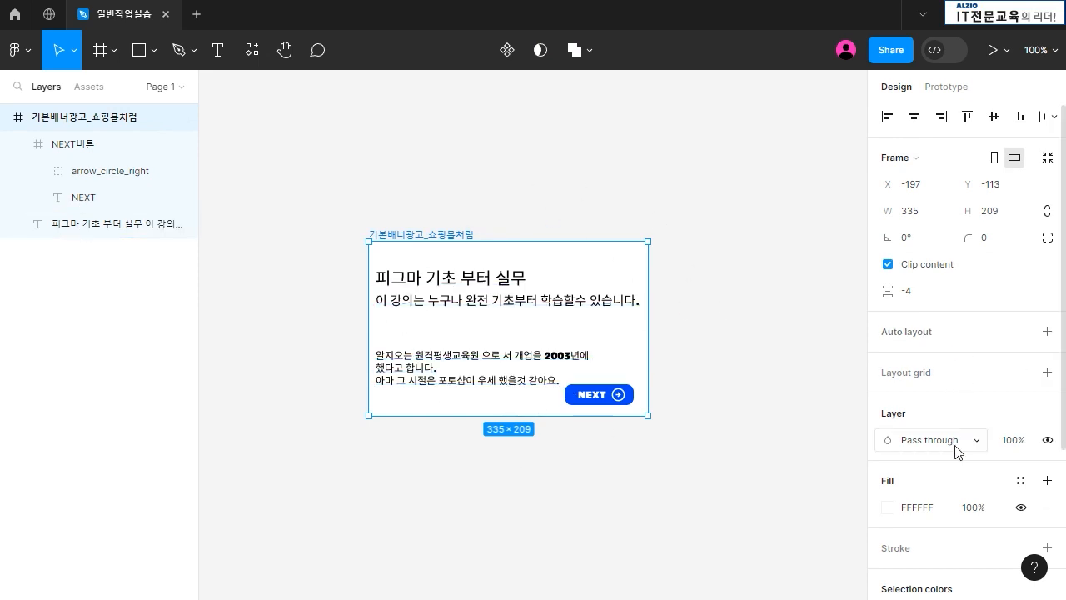
left_click(894, 507)
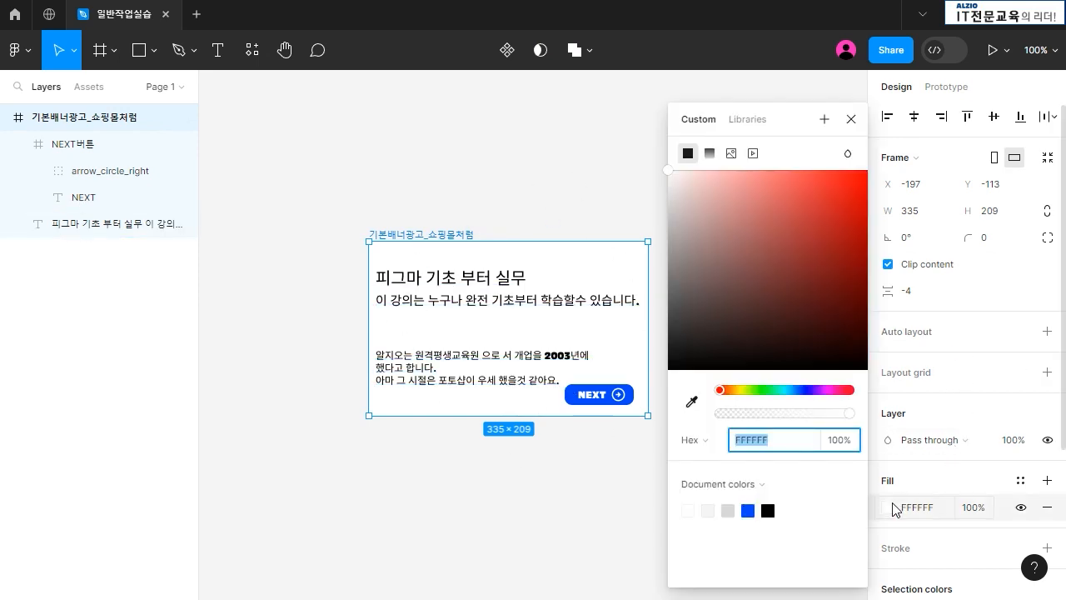
left_click(732, 153)
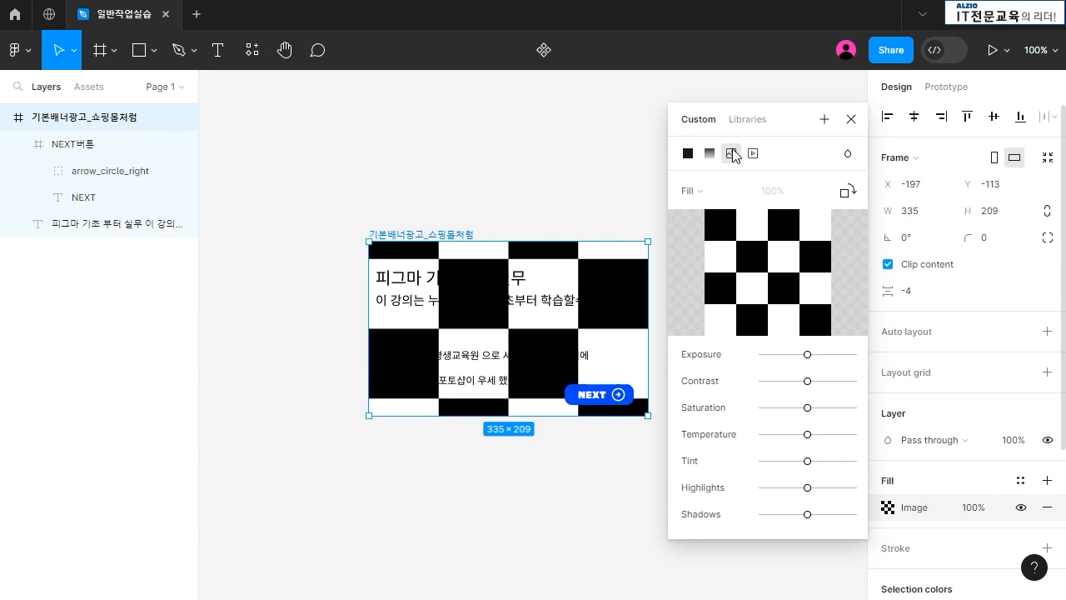
left_click(773, 273)
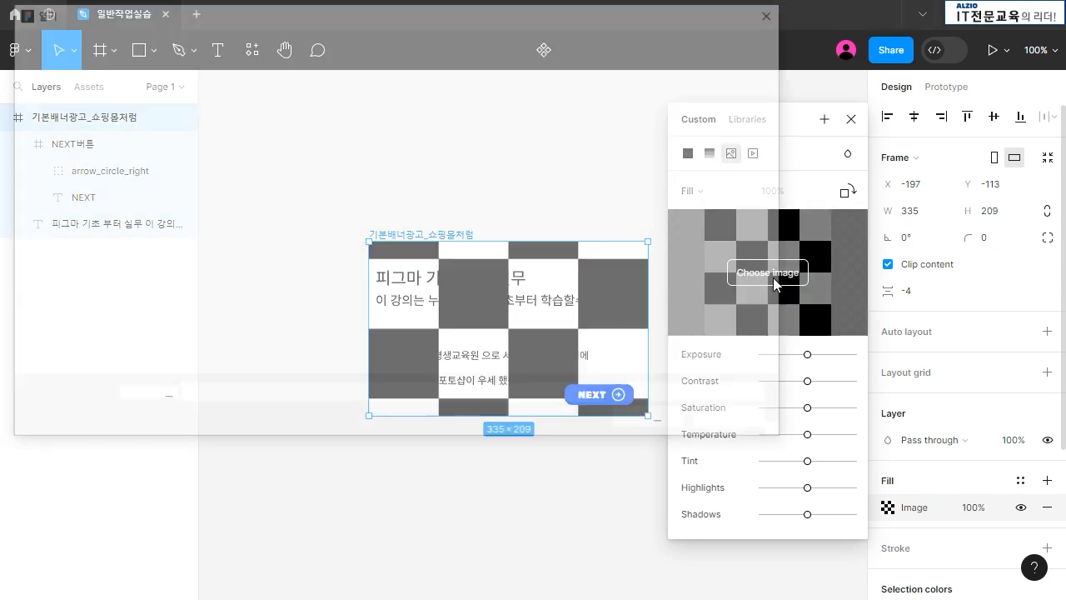
double_click(256, 149)
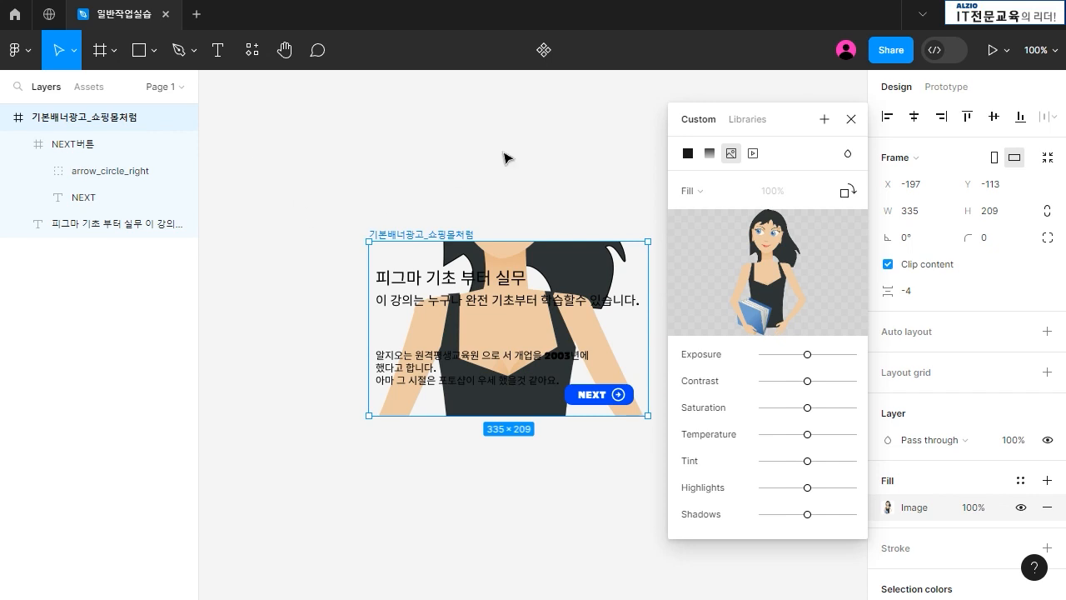
left_click(852, 119)
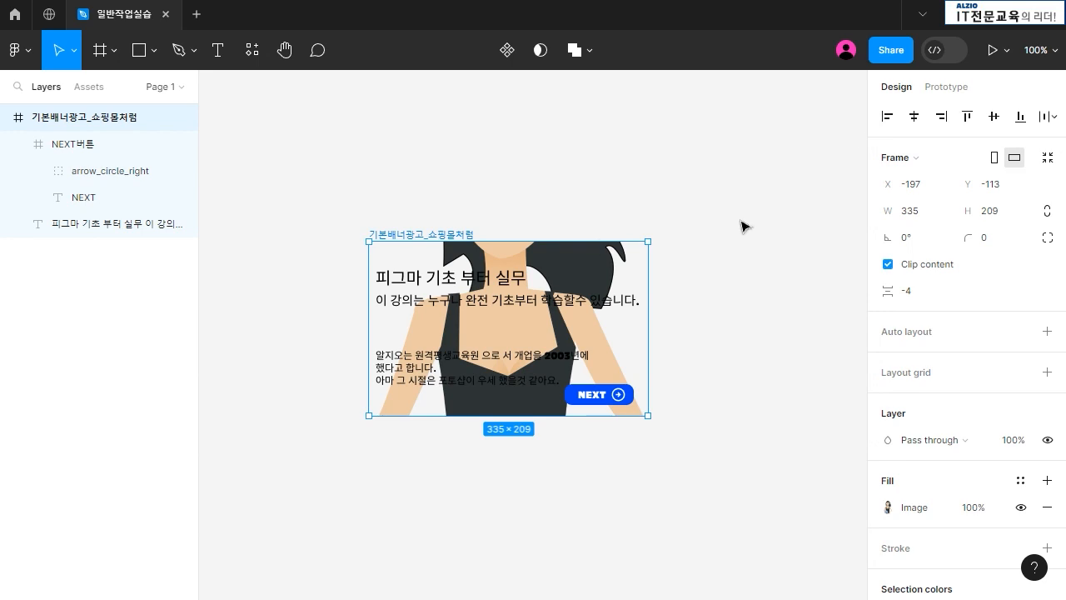
Undo the image fill on the banner frame
left_click(562, 294)
left_click(595, 268)
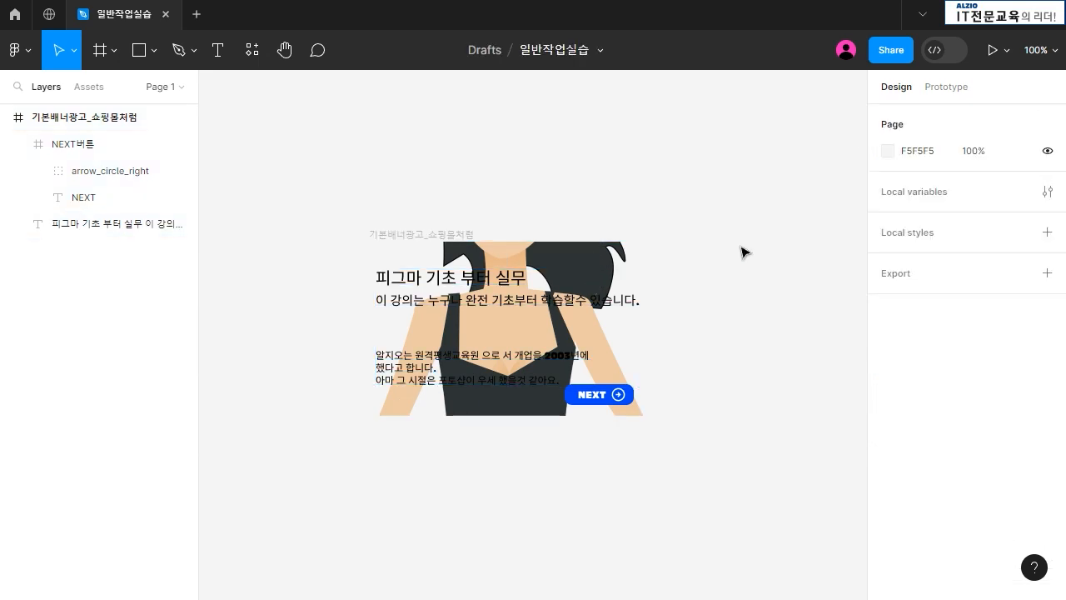
key("ctrl+z")
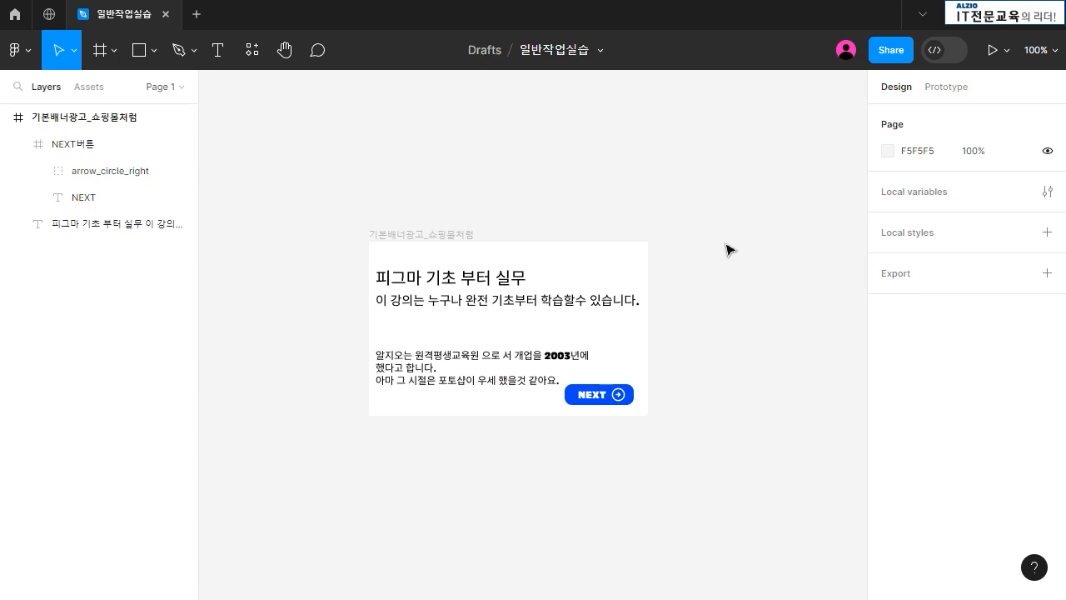
left_click(461, 236)
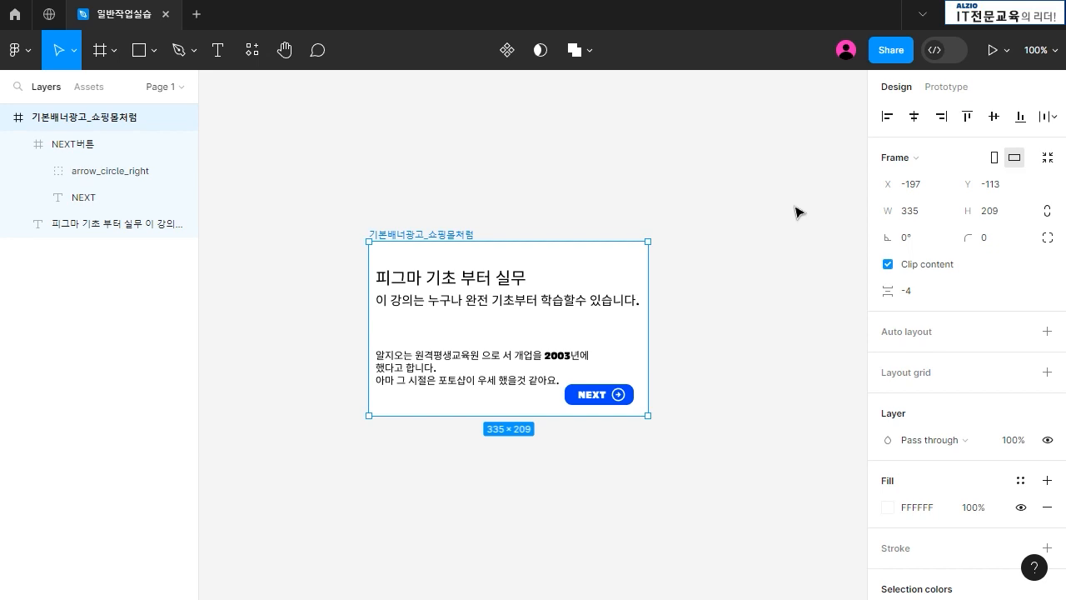
left_click(774, 441)
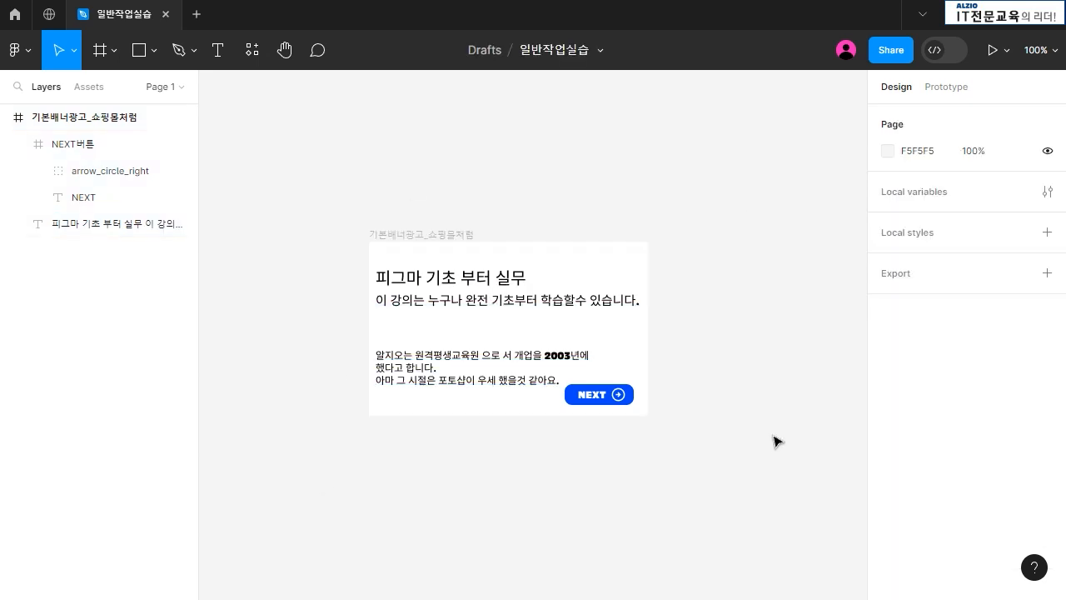
Draw an 882 × 811 frame enclosing the whole banner and rename it 페이지_프레임문서
left_click(114, 58)
left_click(114, 60)
left_click_drag(261, 115, 800, 565)
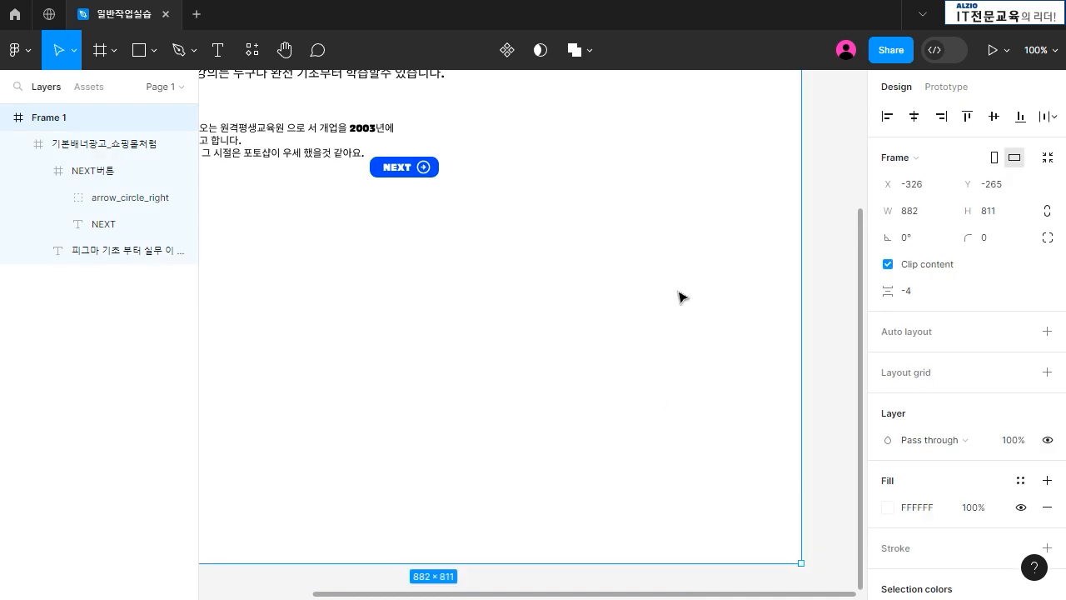
double_click(50, 119)
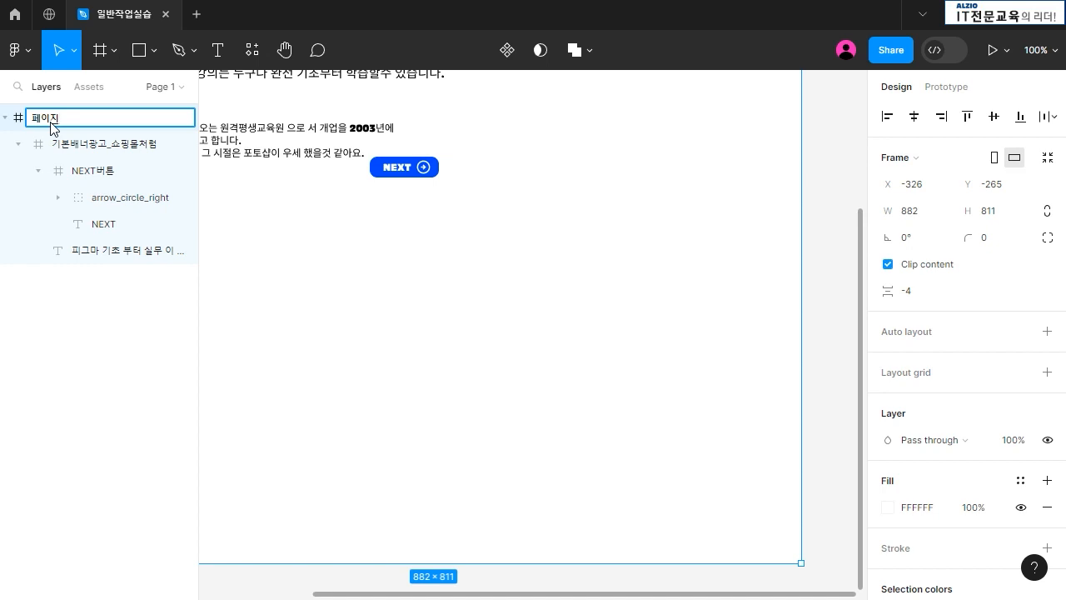
type("임뭎")
key("Return")
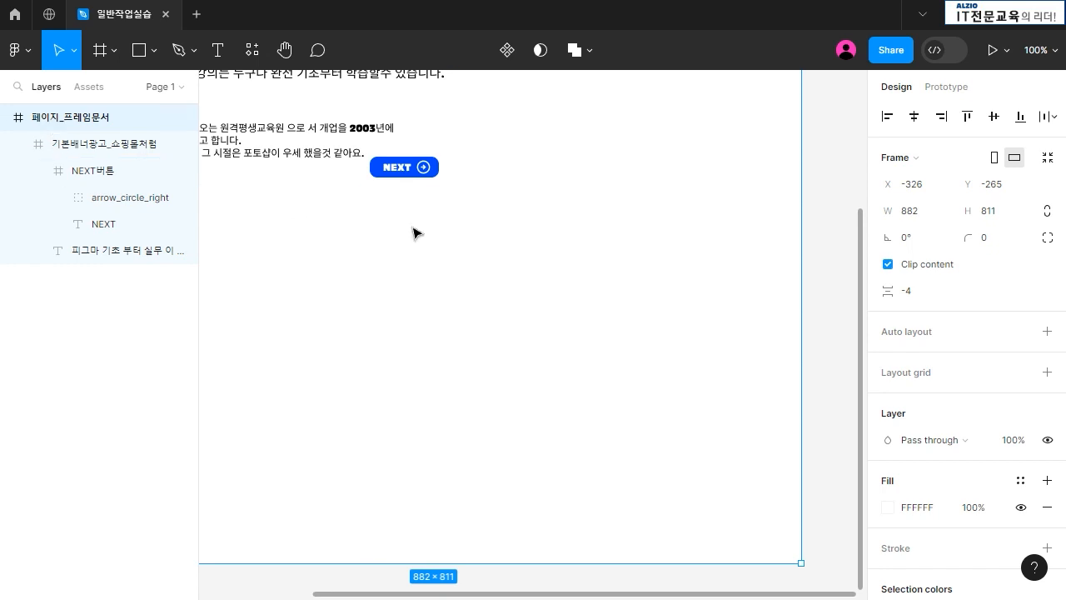
Replace the 페이지_프레임문서 frame's white fill with the picture of the woman holding a book
left_click_drag(861, 285, 850, 120)
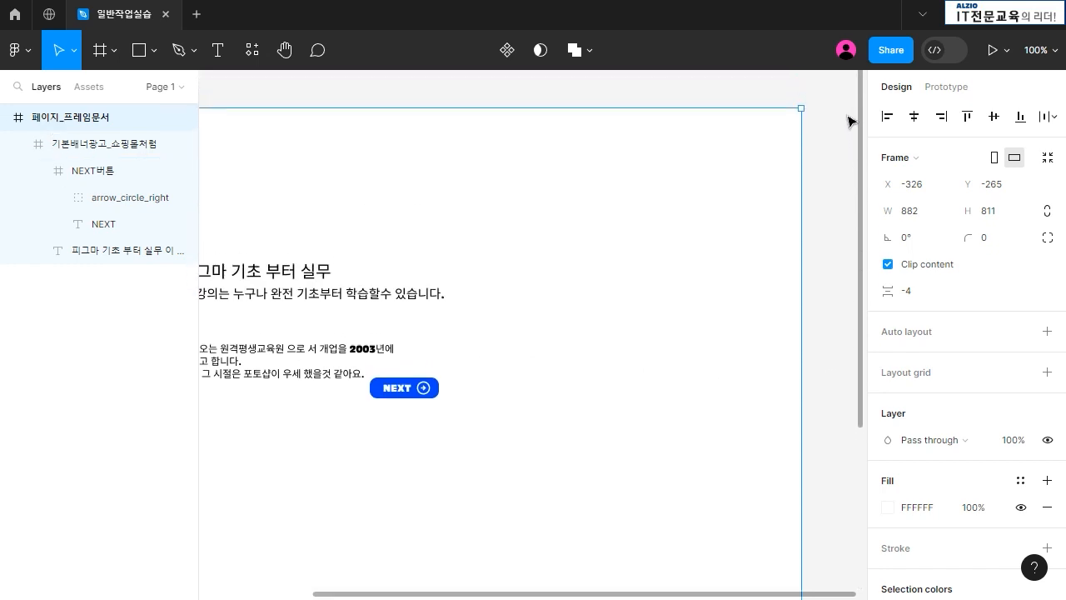
left_click_drag(462, 595, 353, 595)
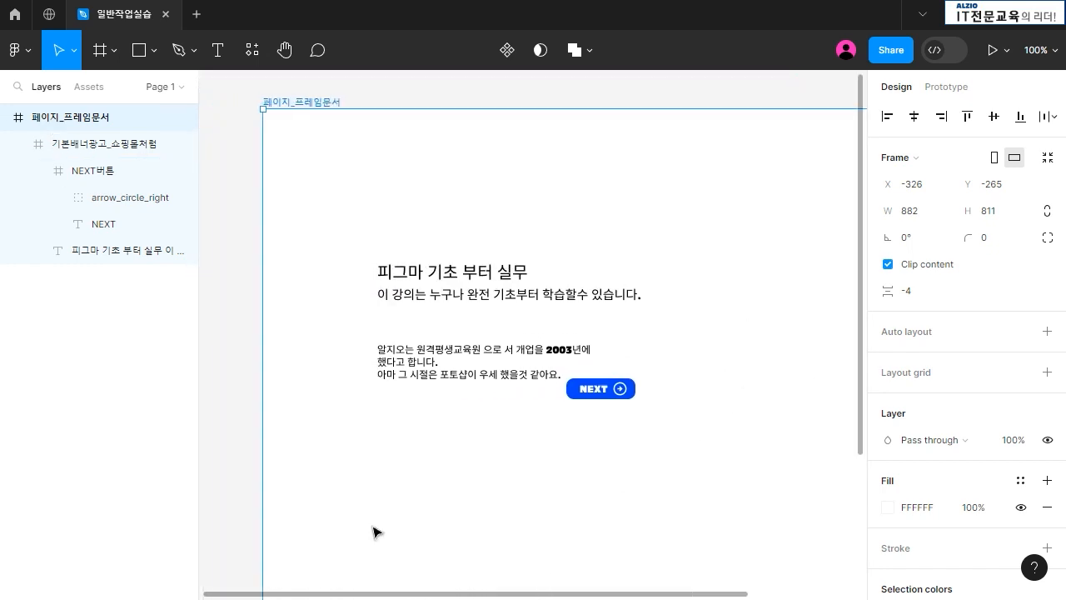
left_click(442, 275)
left_click(593, 152)
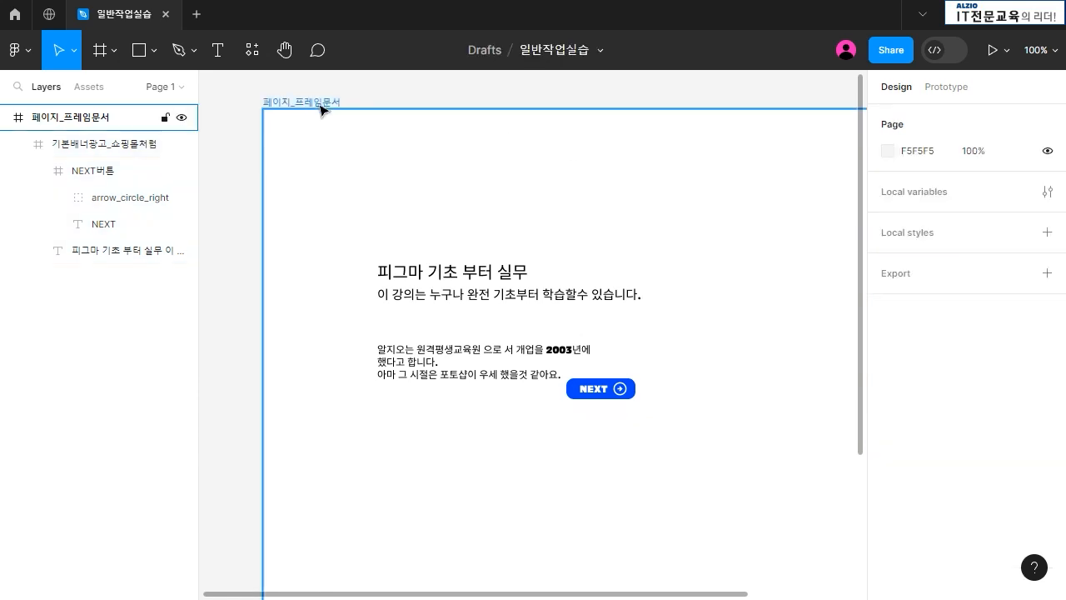
left_click(308, 103)
left_click(889, 507)
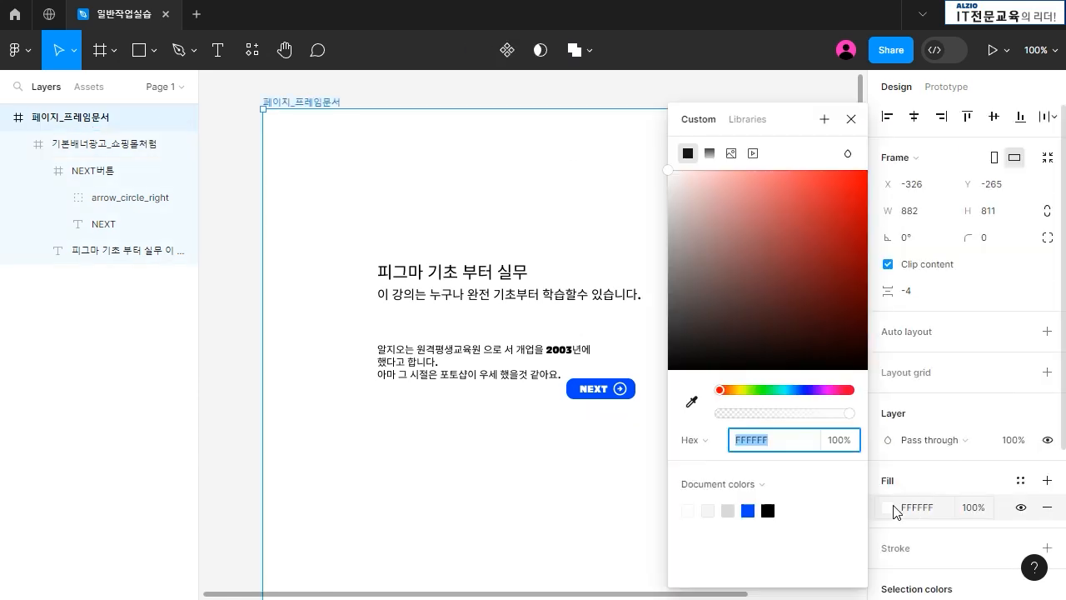
left_click(730, 154)
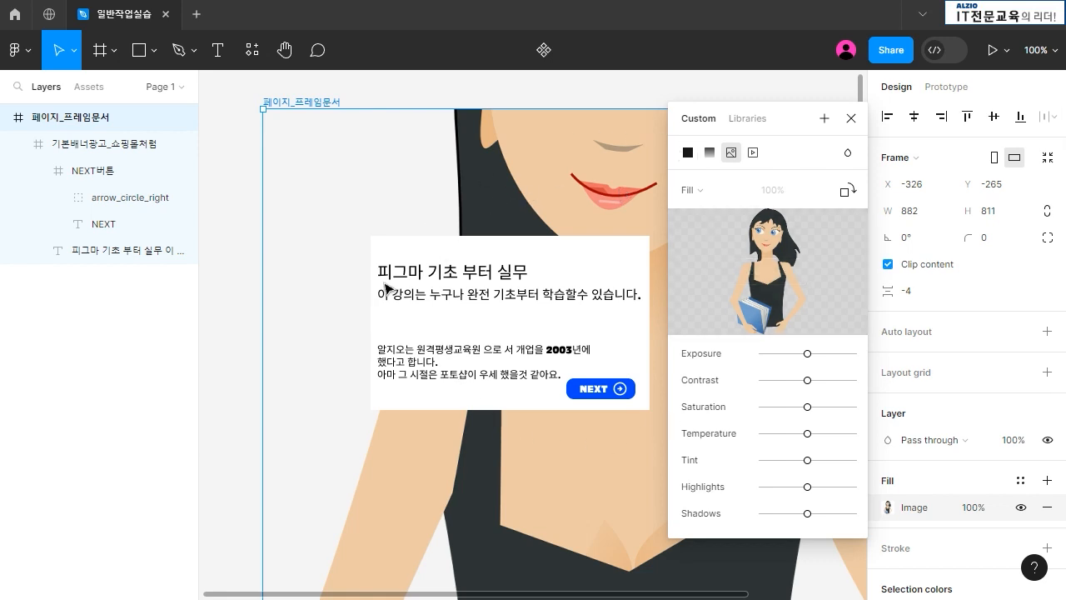
left_click(858, 125)
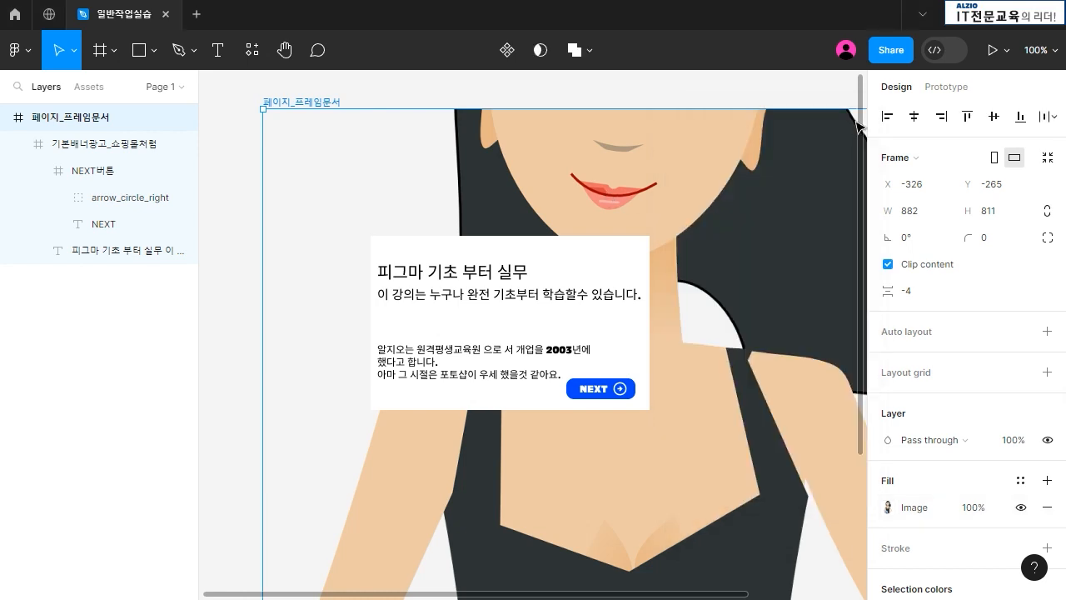
key("Escape")
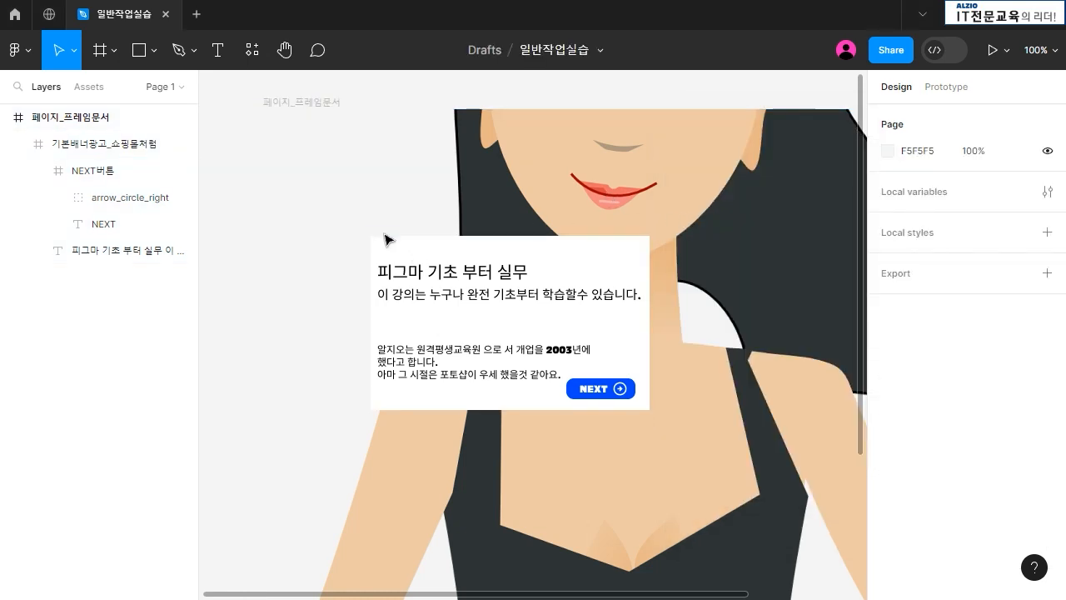
Give the inner banner frame an image fill of the woman with the book, in Fit mode and rotated sideways
left_click(383, 235)
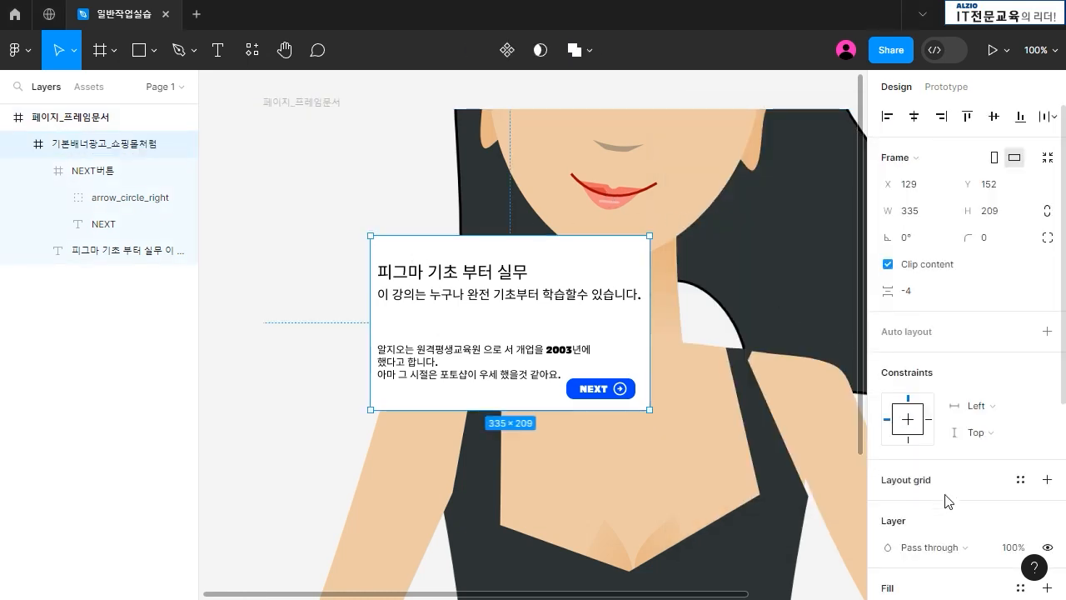
scroll(932, 528, "down", 4)
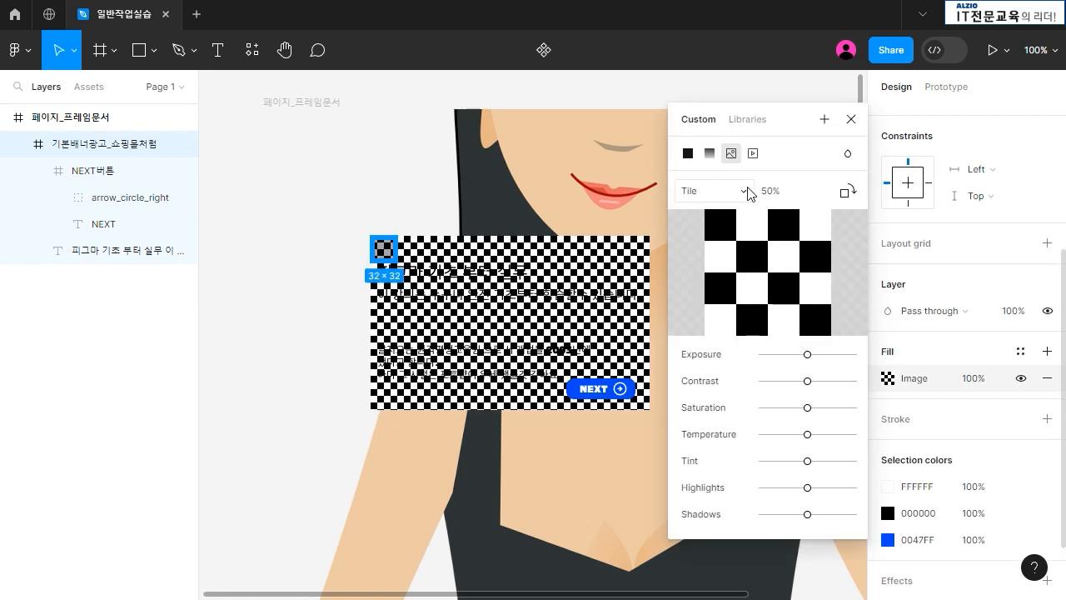
left_click(747, 187)
left_click(731, 130)
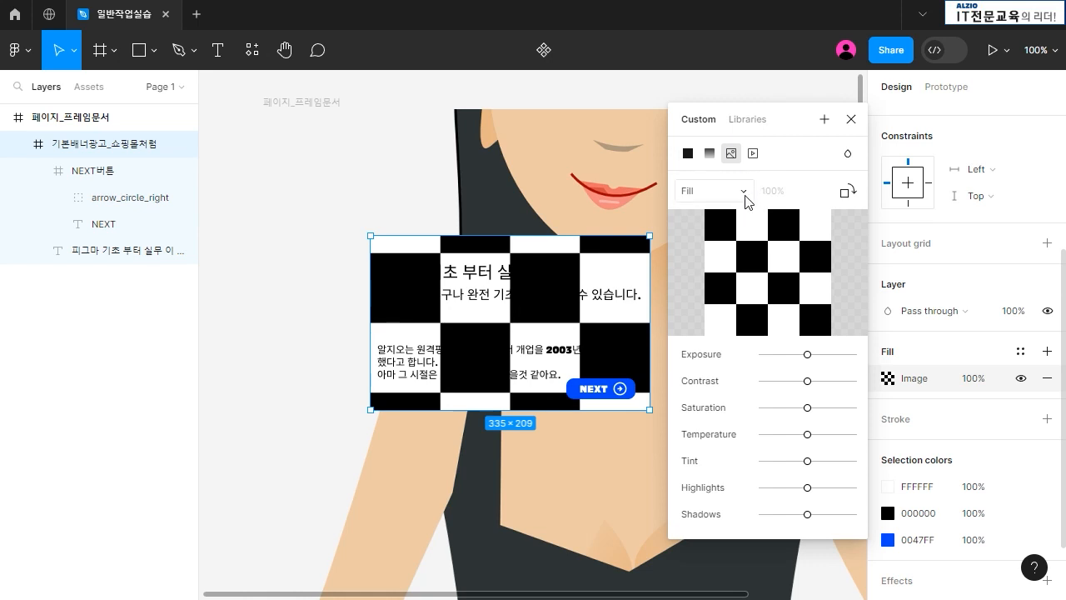
left_click(747, 193)
left_click(737, 214)
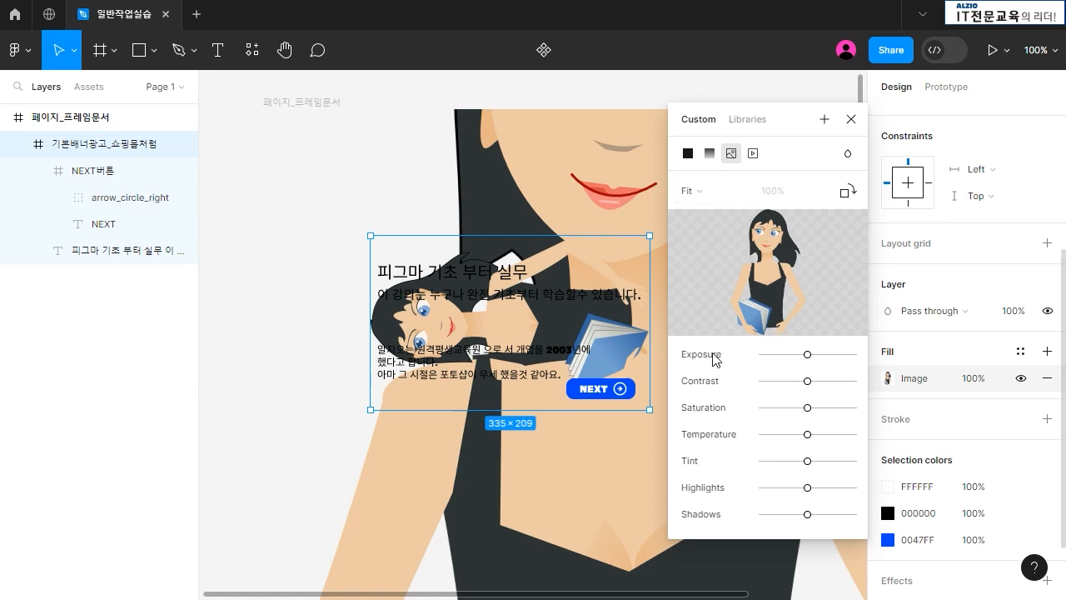
Raise the banner image's Shadows adjustment to the maximum and switch its fill mode to Crop
left_click_drag(810, 354, 810, 500)
mouse_move(808, 463)
left_mouse_down()
mouse_move(848, 466)
mouse_move(809, 467)
left_mouse_up()
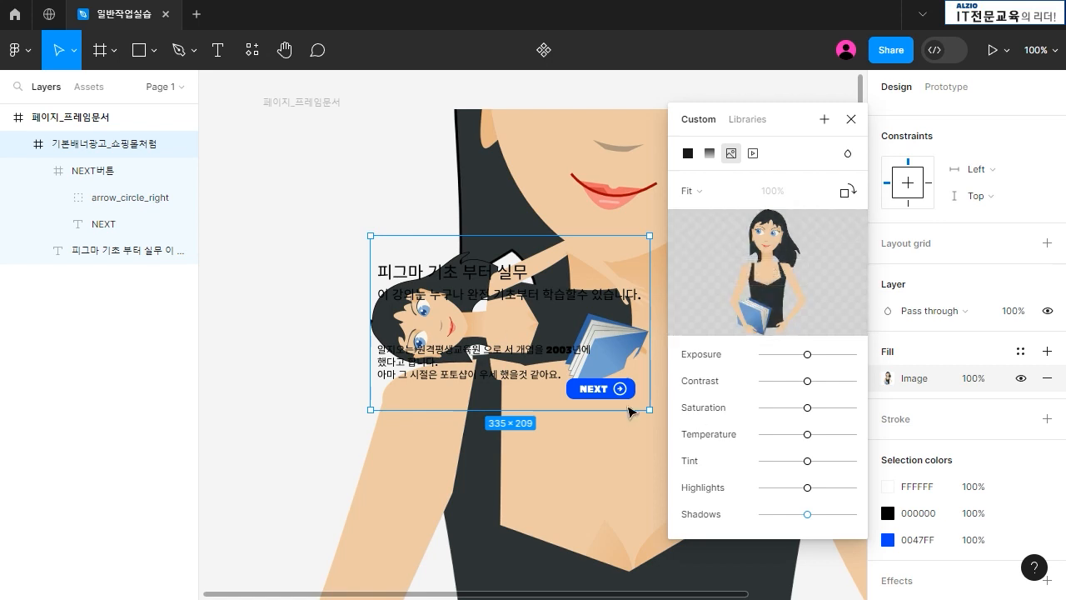
left_click_drag(811, 514, 855, 514)
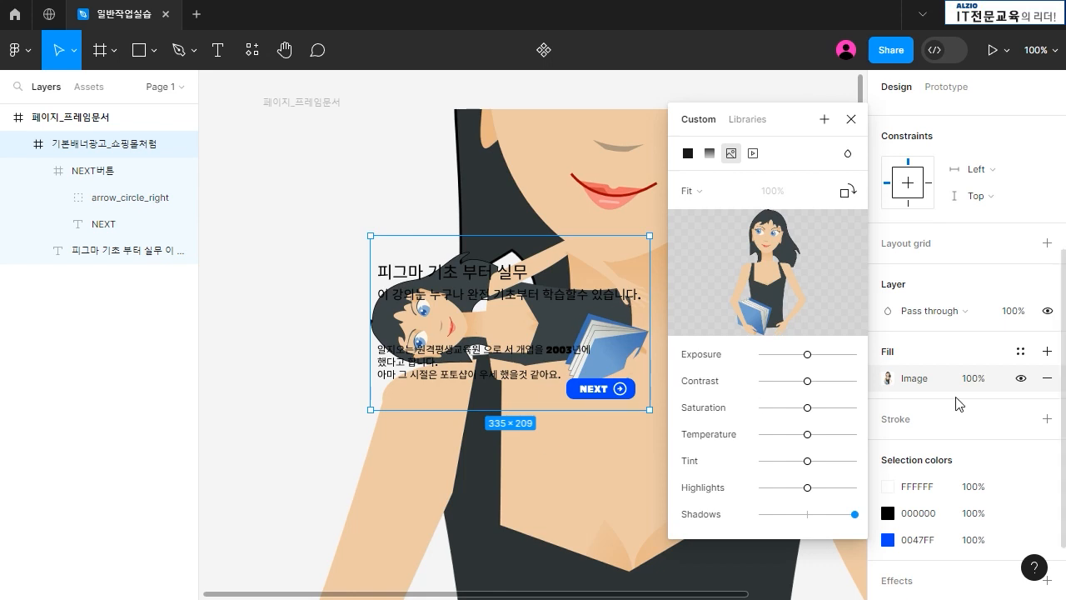
left_click(698, 191)
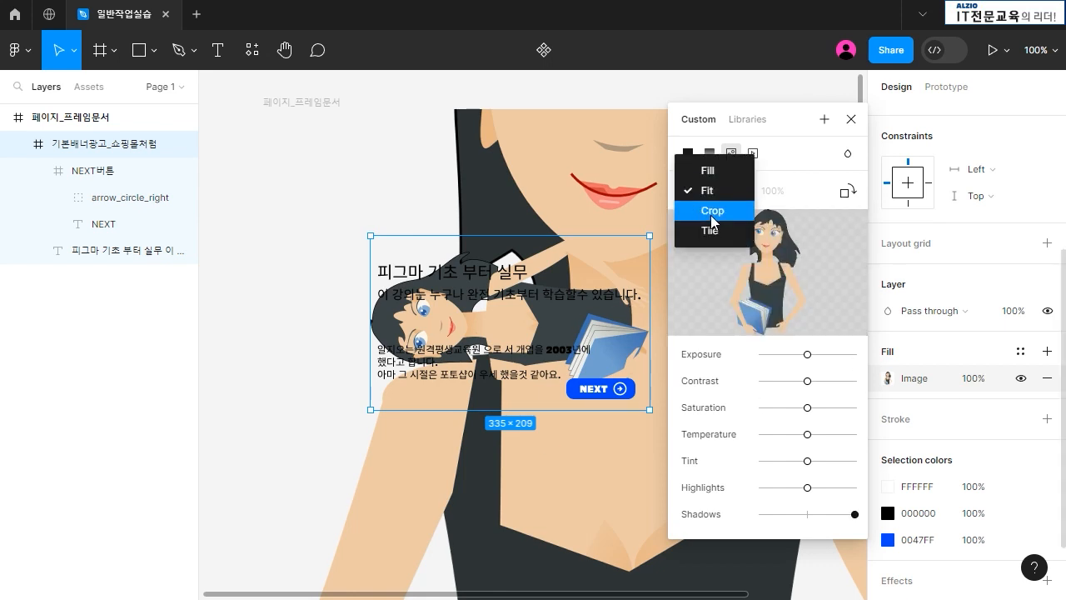
left_click(710, 215)
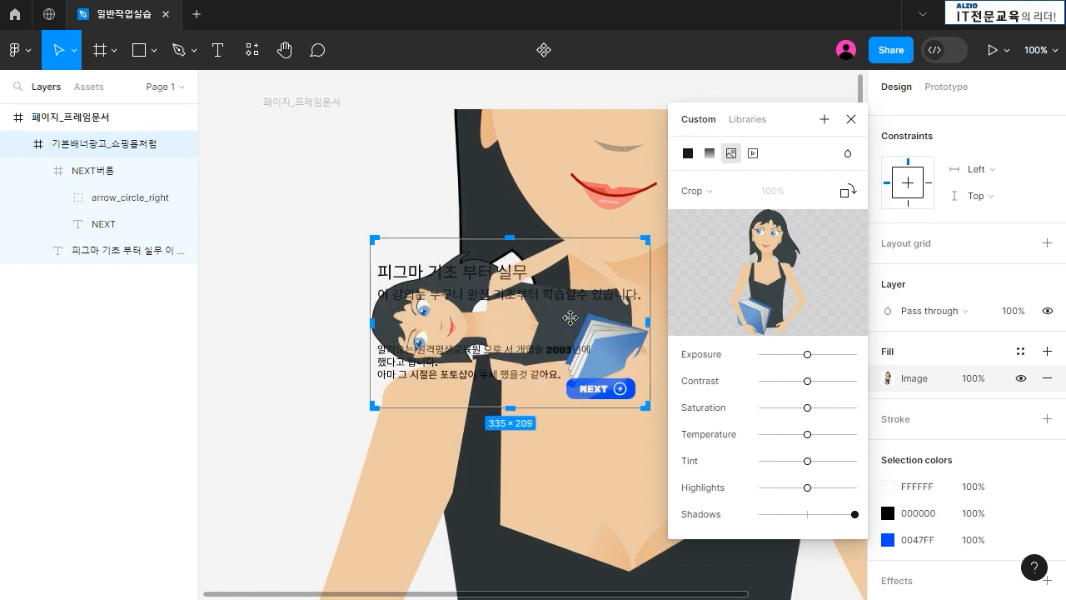
Switch the banner image to Tile mode, rotate it upright, and set the tile scale to 100%
left_click(848, 192)
left_click(848, 193)
left_click(848, 193)
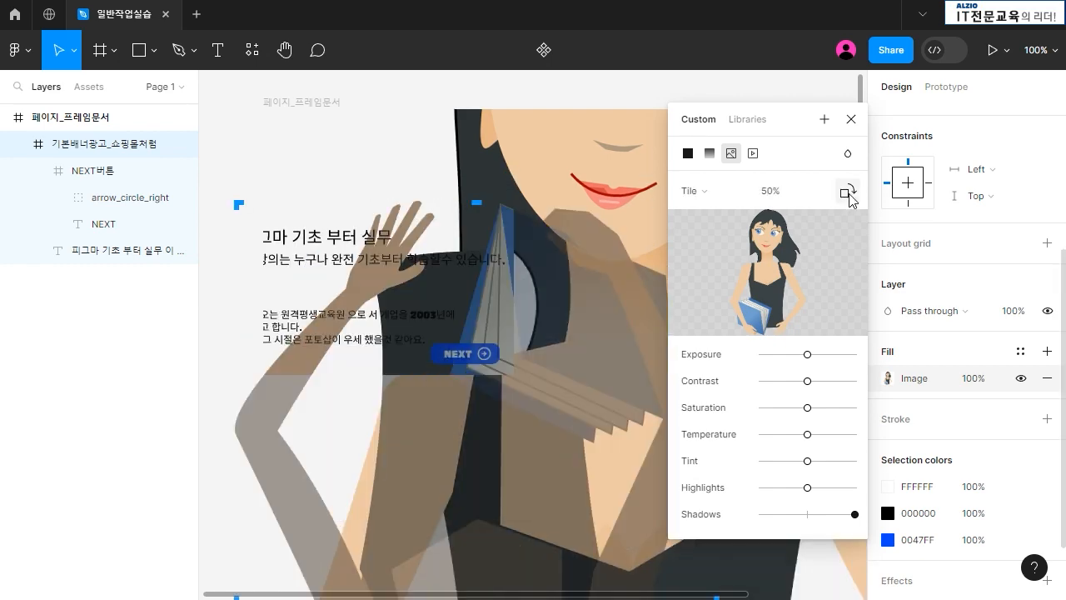
left_click(849, 193)
left_click(849, 193)
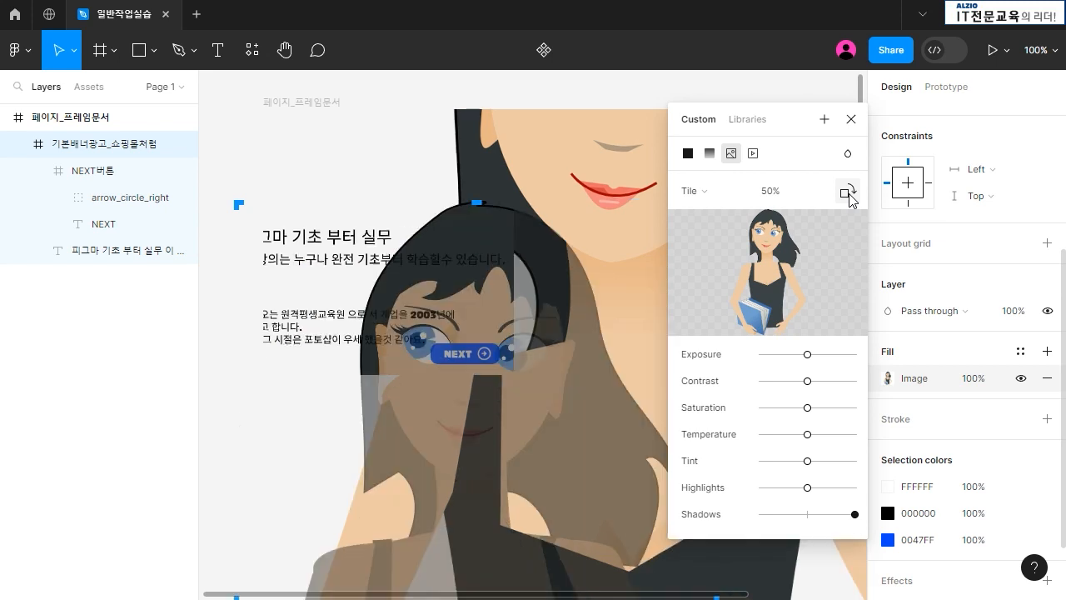
left_click(781, 202)
type("100")
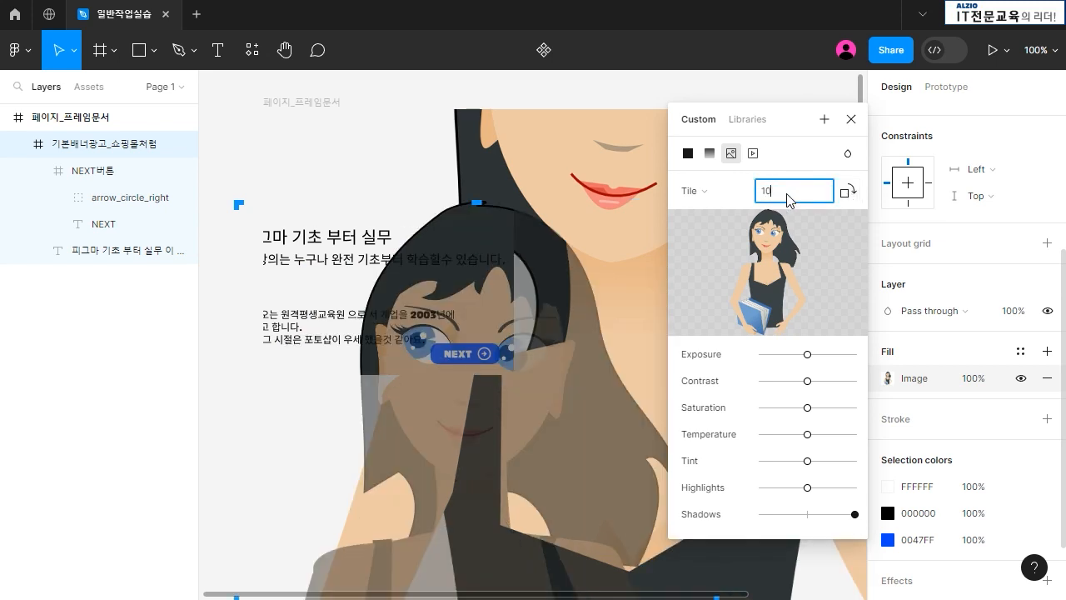
key("Return")
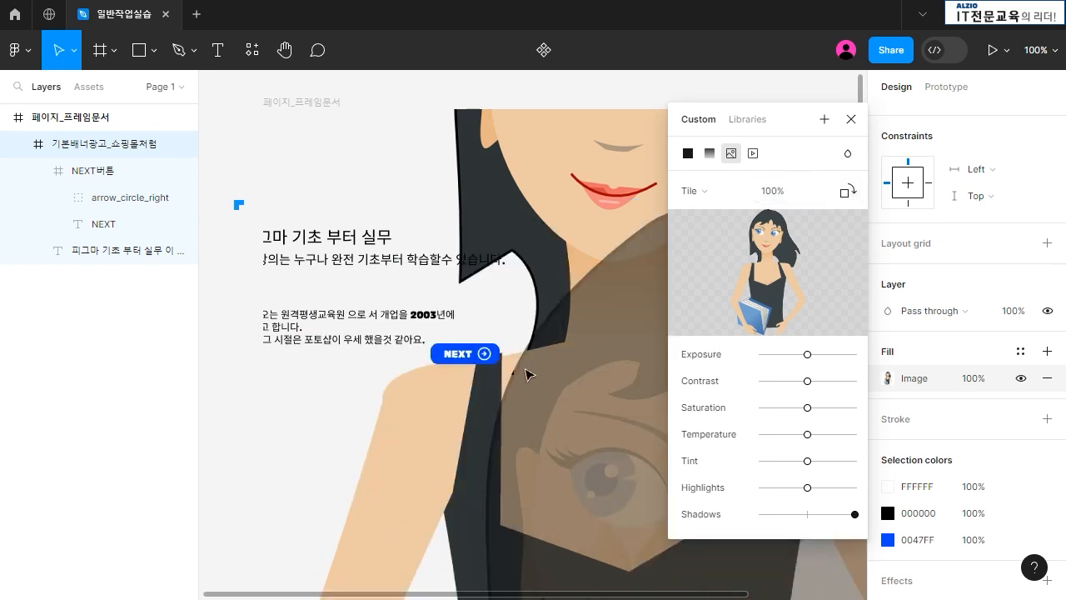
Cycle the banner image through Fill and Fit to Crop mode and stretch the crop frame to about 335 × 354
left_click(702, 191)
left_click(706, 125)
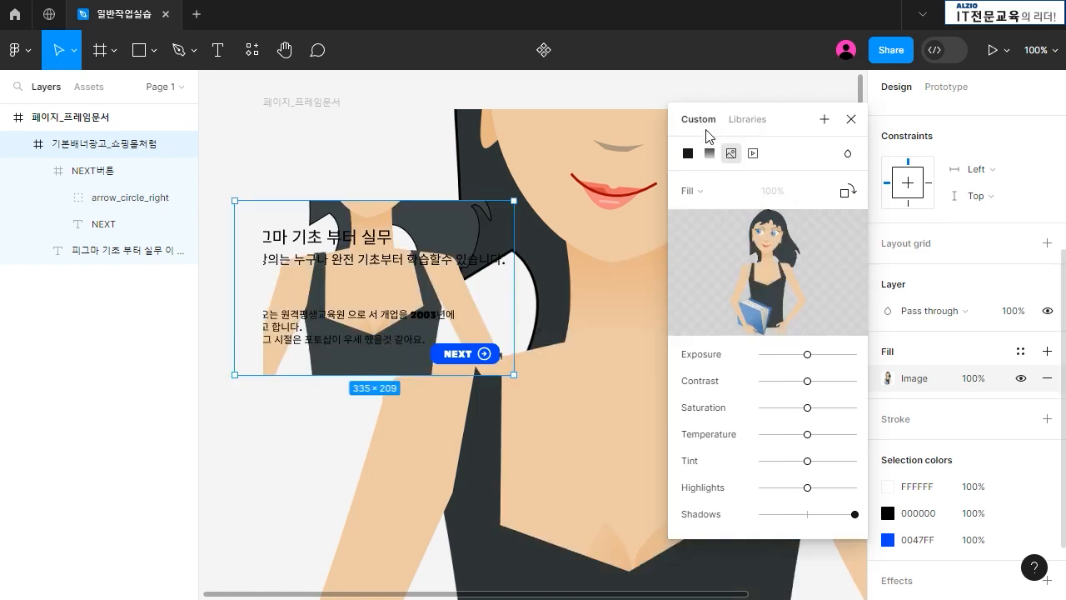
left_click(708, 197)
left_click(710, 211)
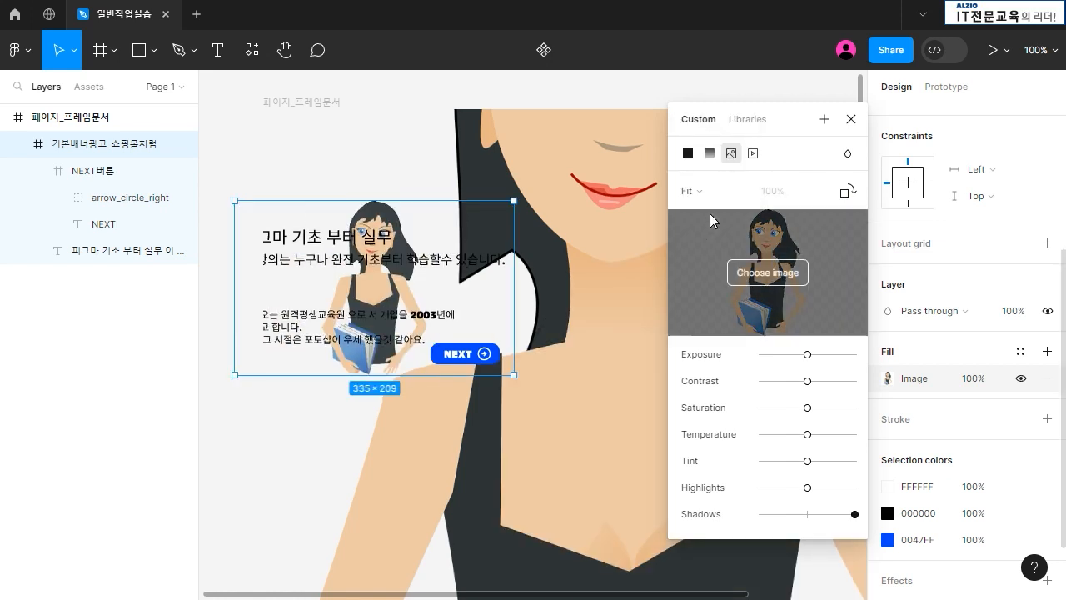
left_click(712, 193)
left_click(713, 211)
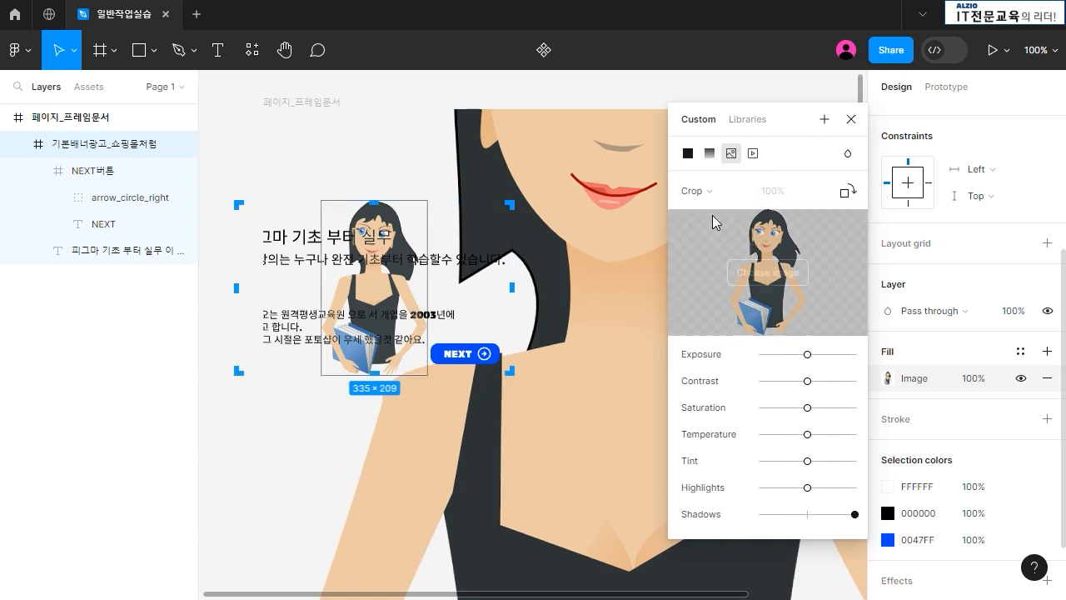
left_click_drag(369, 213, 374, 136)
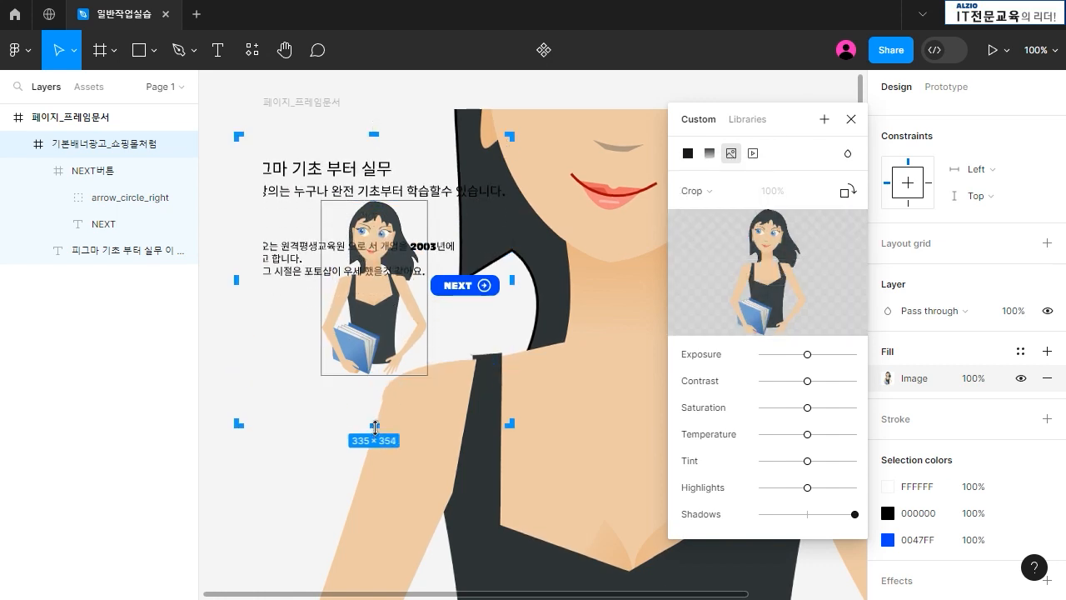
Try the banner image in Tile and Fill modes and set it to Fit mode
left_click(698, 199)
left_click(705, 214)
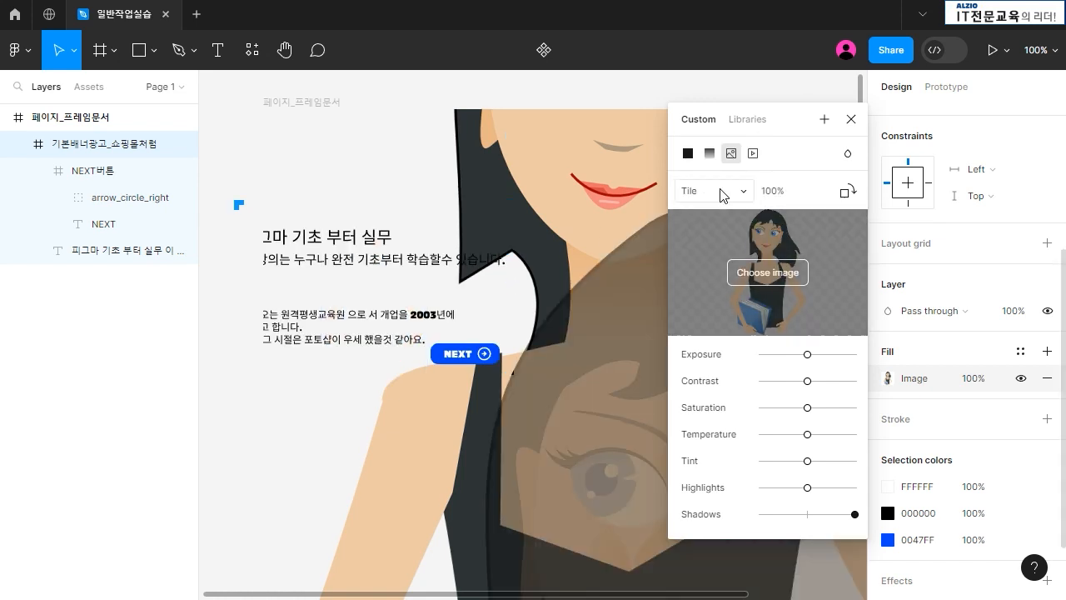
left_click(693, 191)
left_click(724, 131)
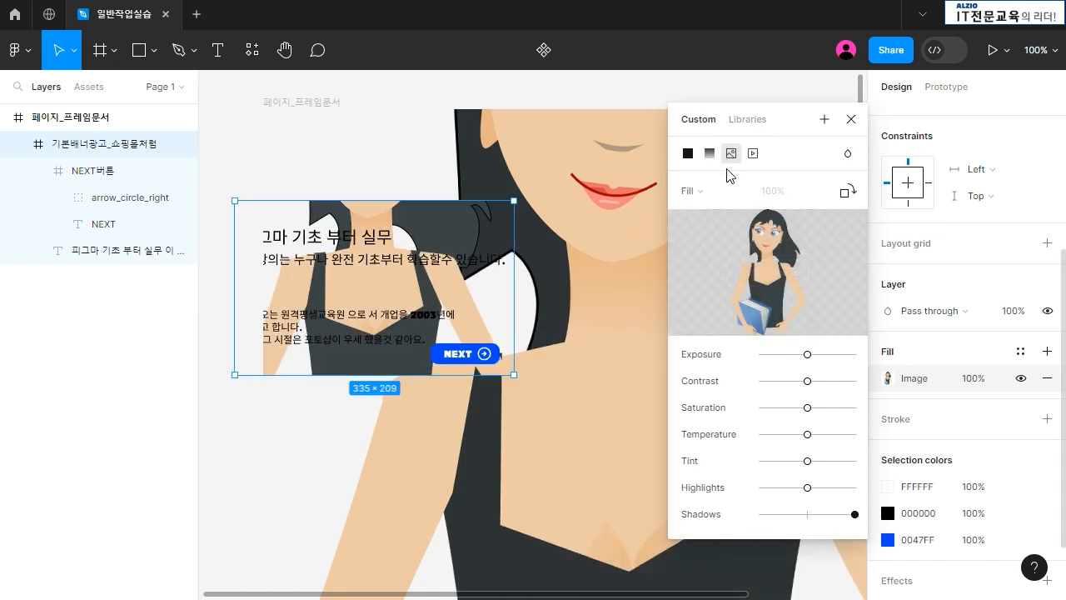
left_click(689, 191)
left_click(705, 210)
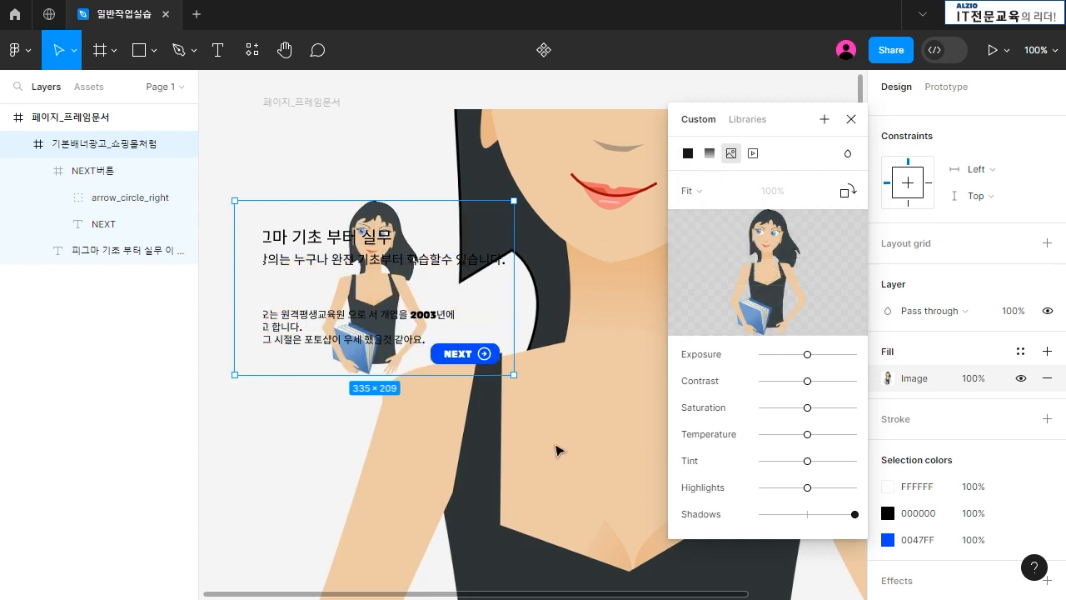
Replace the 페이지_프레임문서 frame's picture with solid gray AFAFAF and move the banner fully inside it to X 45, Y 92
key("ctrl+z")
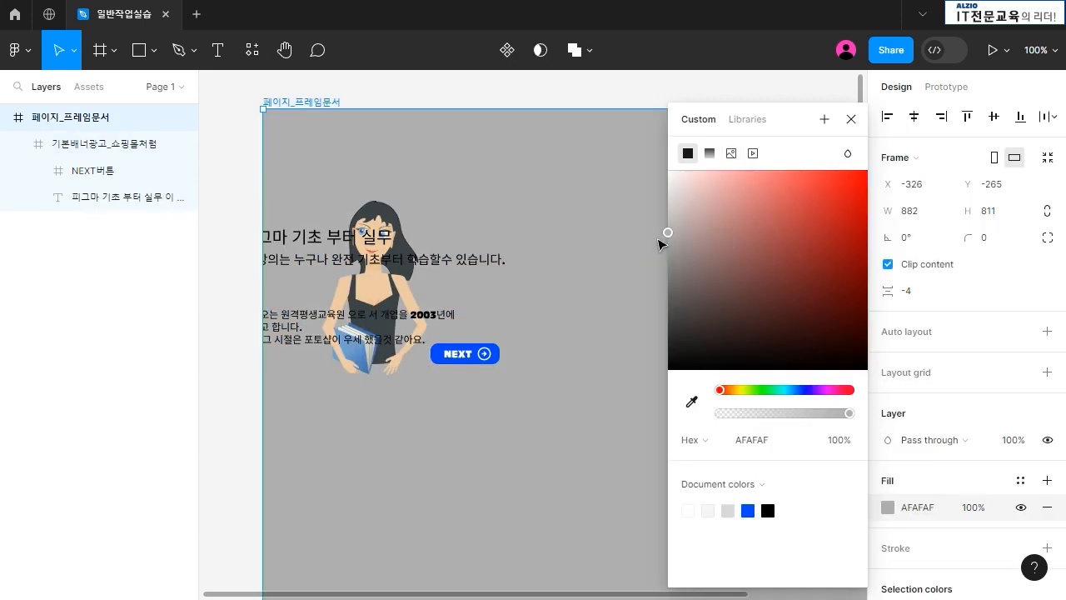
left_click(599, 203)
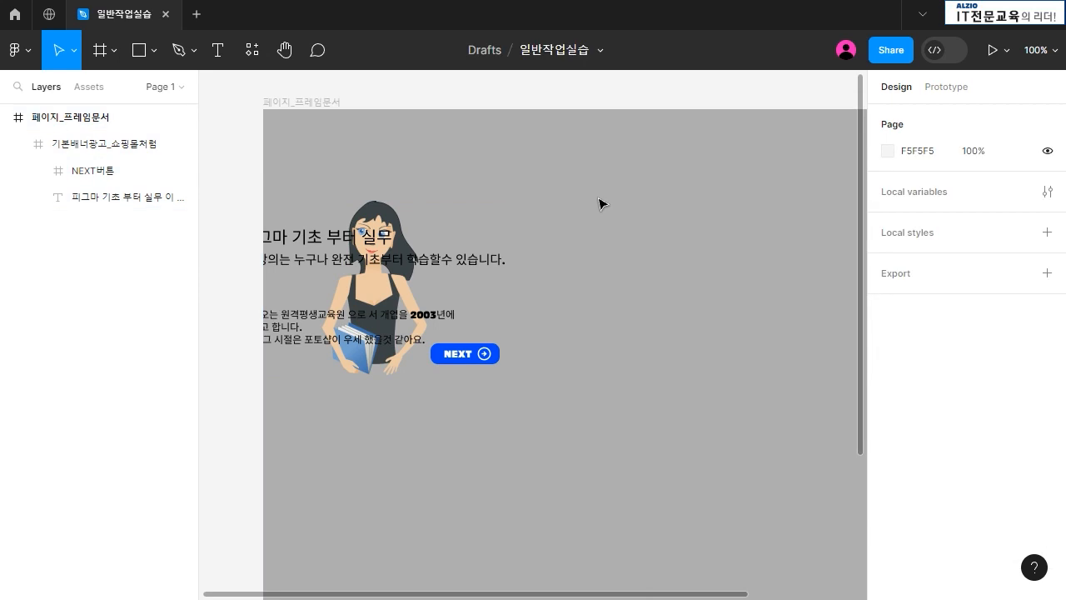
left_click(432, 249)
left_click_drag(416, 281, 482, 264)
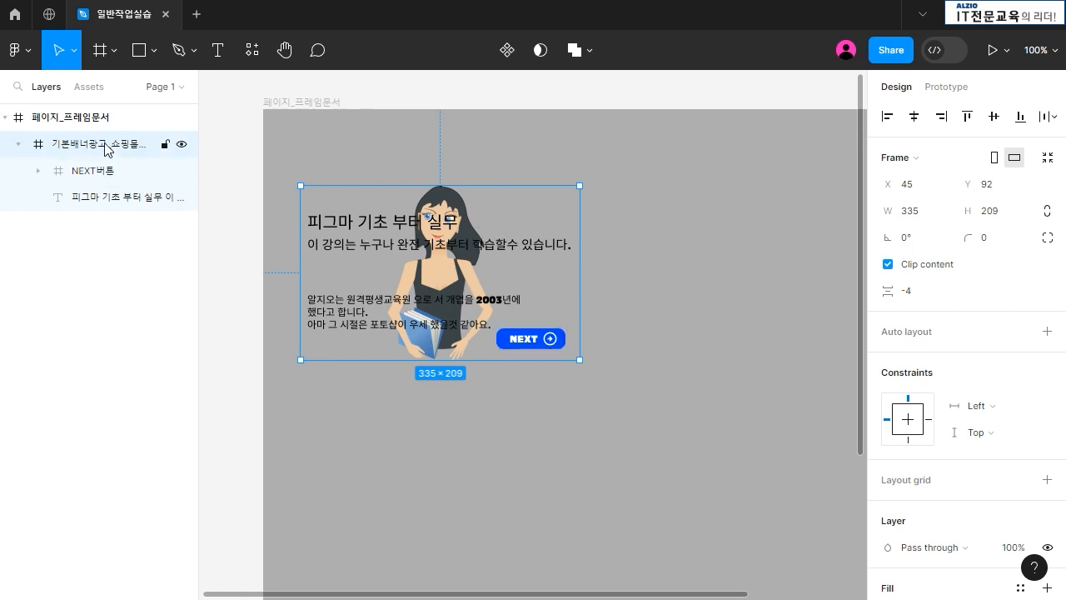
Replace the banner frame's image fill with solid white FFFFFF
scroll(941, 516, "down", 3)
left_click(887, 448)
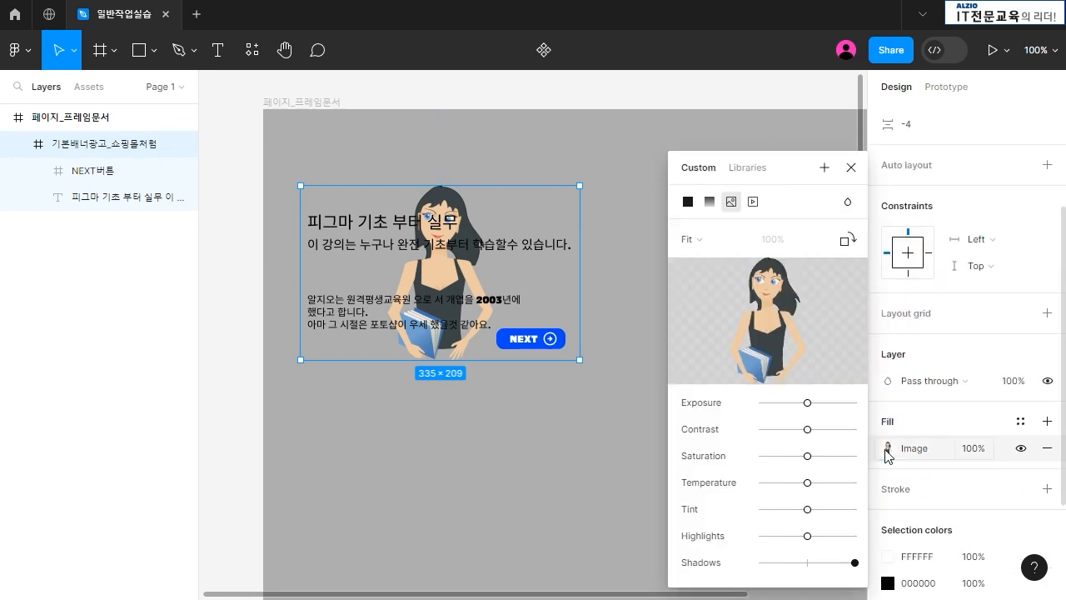
left_click(688, 201)
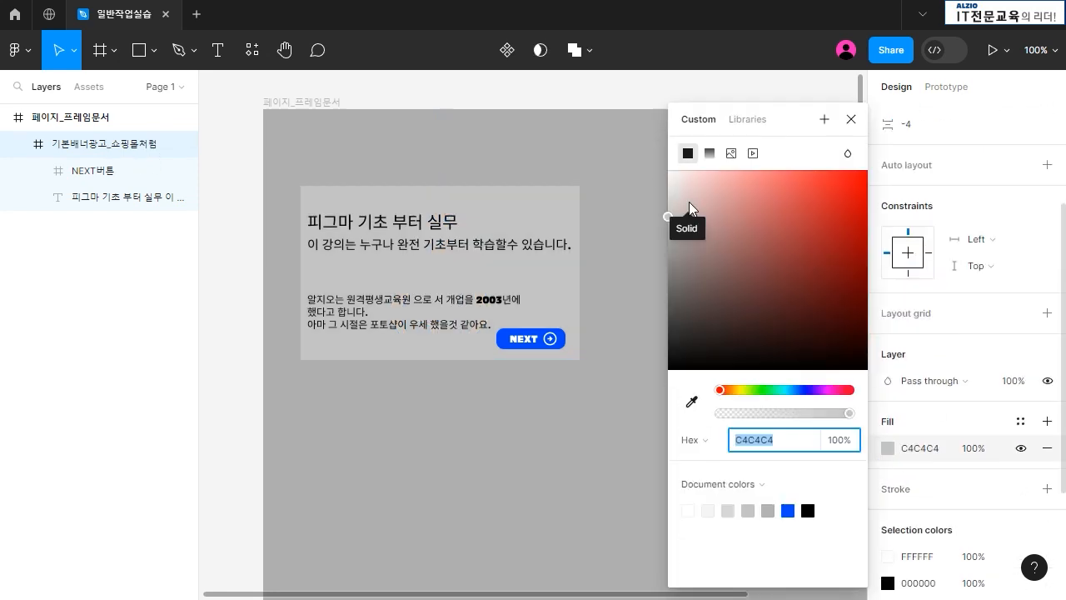
type("ffffff")
key("Return")
left_click(630, 171)
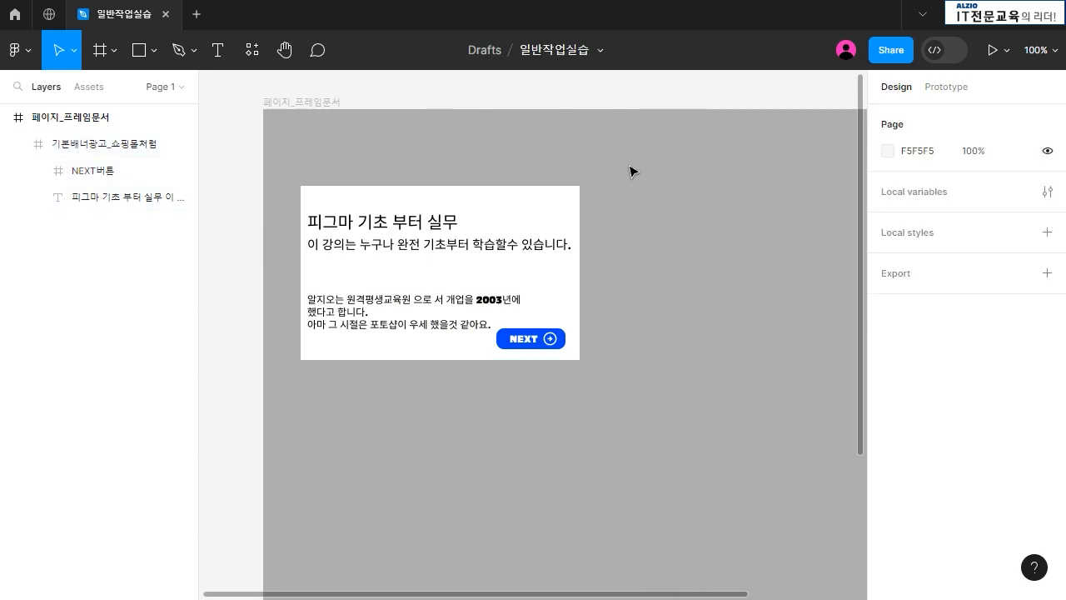
Fill the 기본배너광고_쇼핑몰처럼 banner frame with the black-and-white gears picture in Tile mode at 50%
left_click(130, 147)
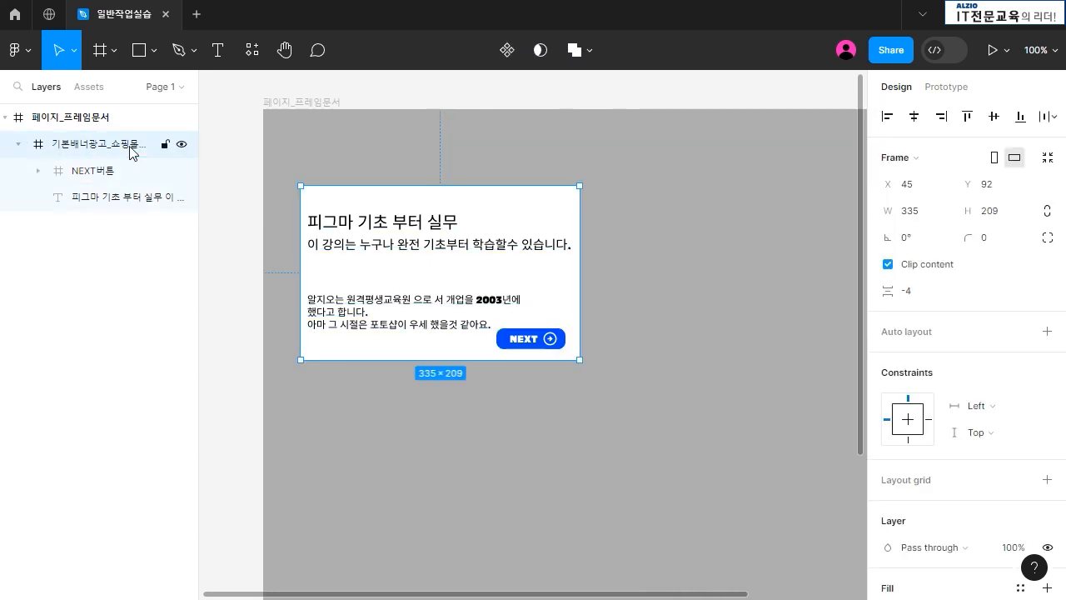
left_click(120, 196)
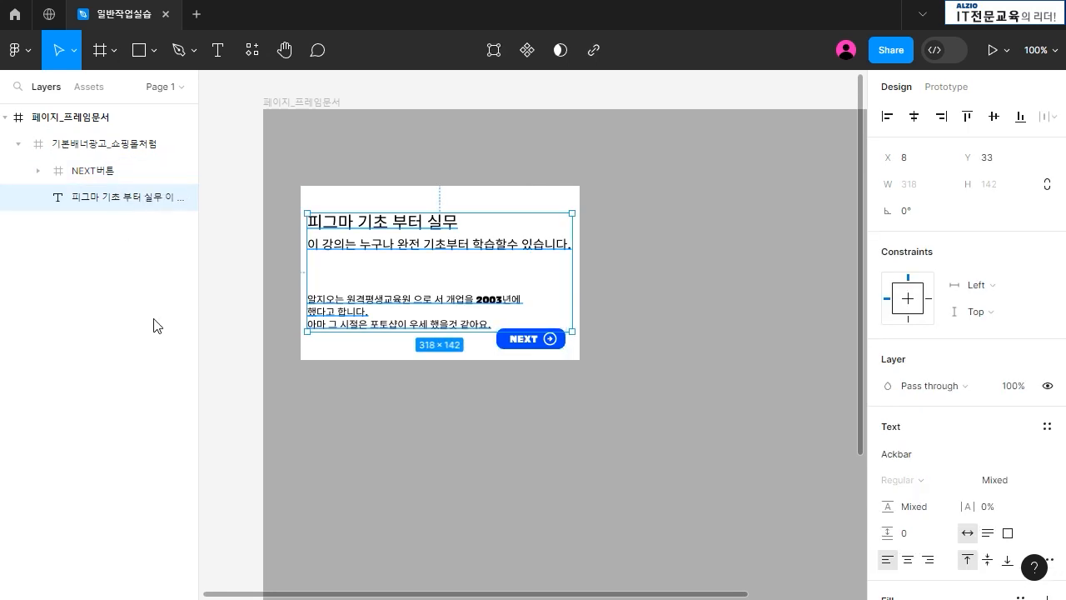
left_click(506, 243)
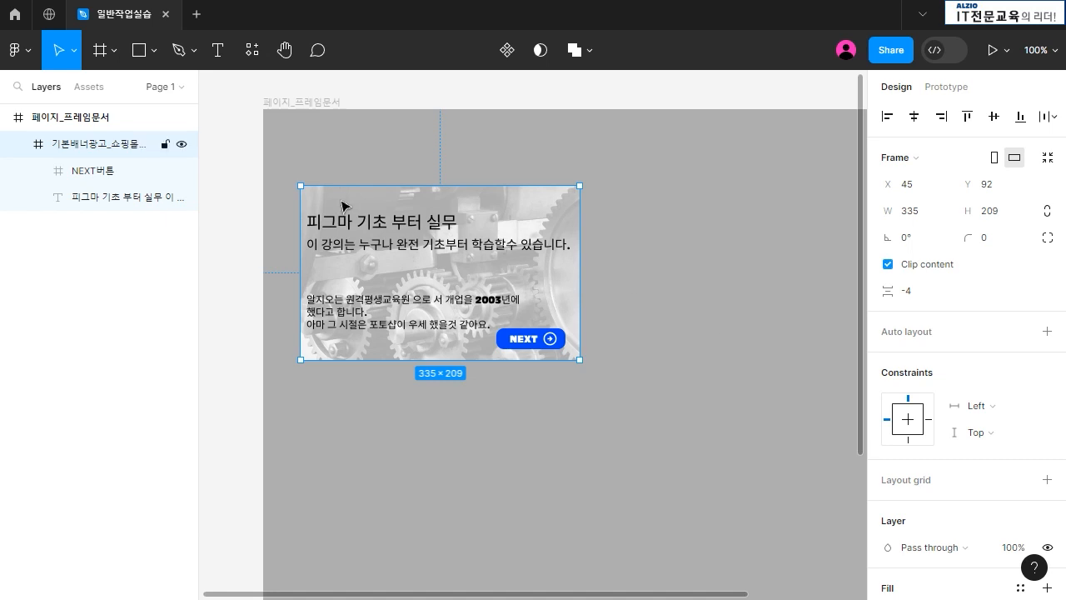
Try the banner's gears image in Fill mode and return it to Tile mode
scroll(979, 491, "down", 4)
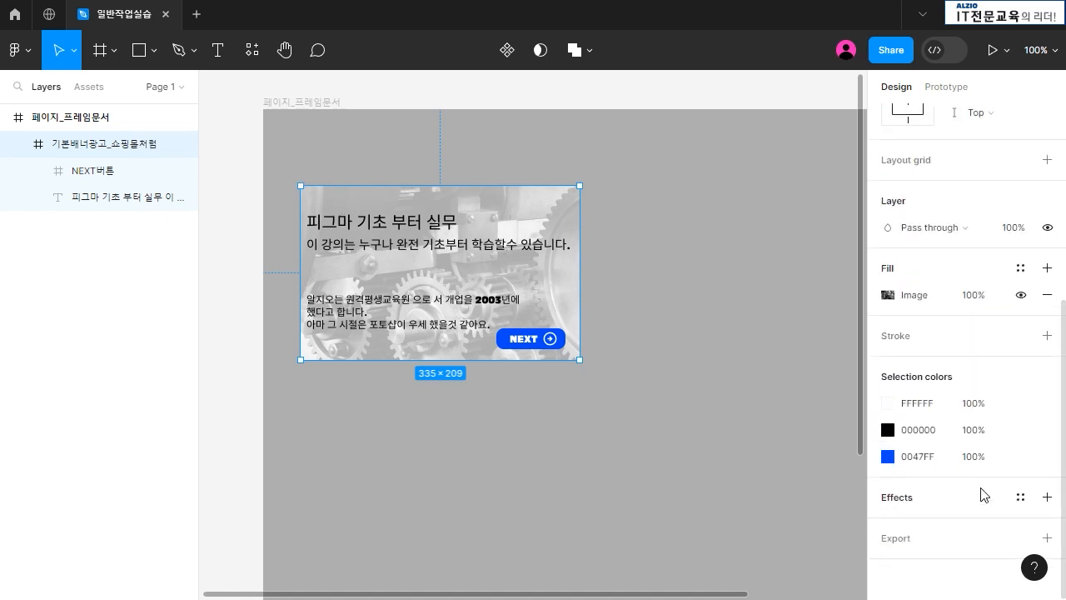
left_click(887, 295)
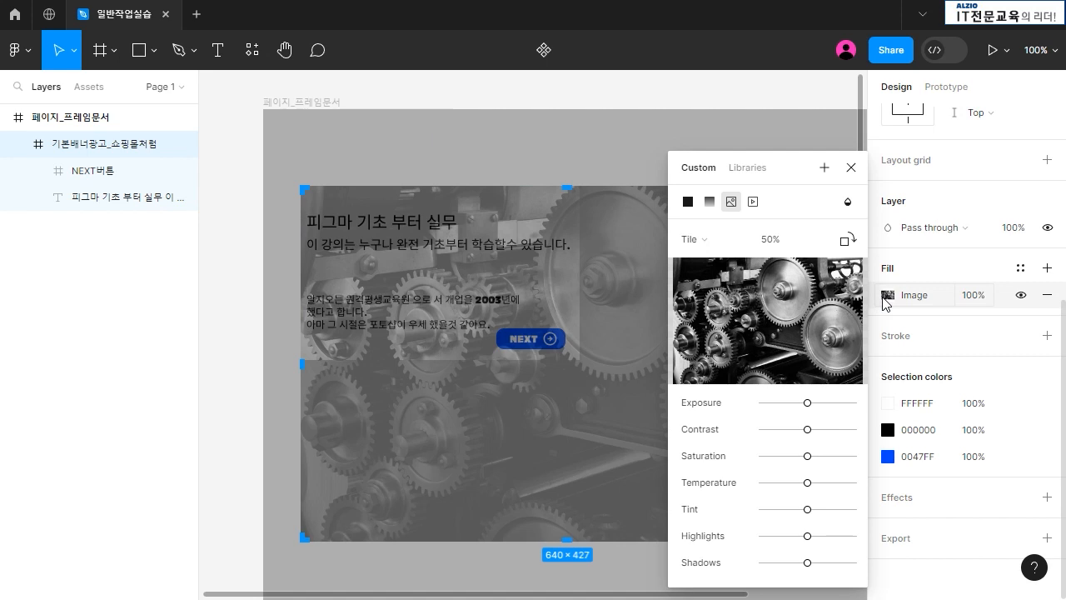
mouse_move(736, 338)
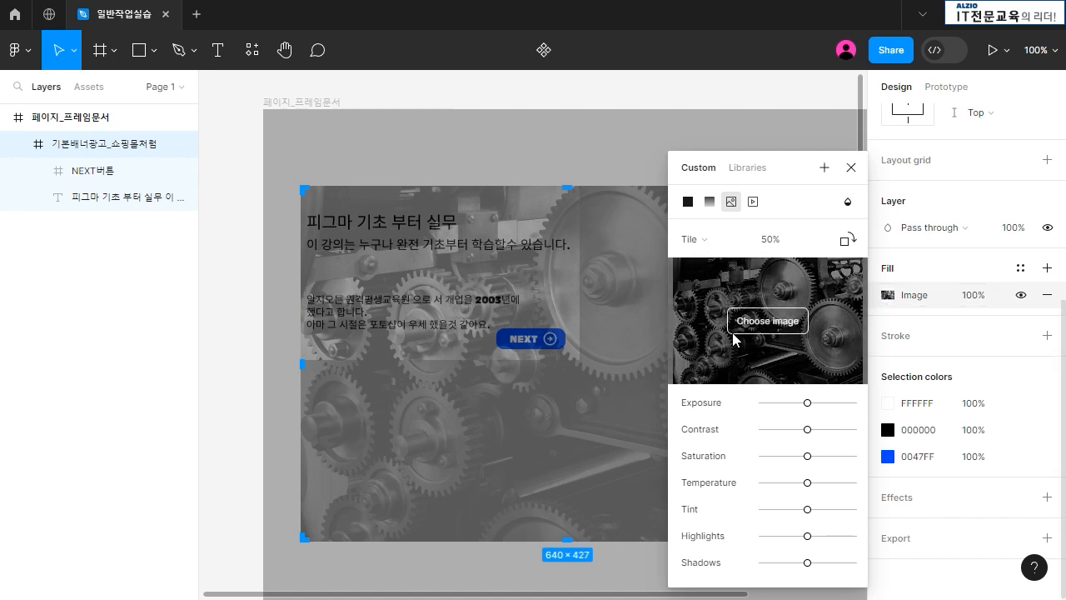
left_click(698, 239)
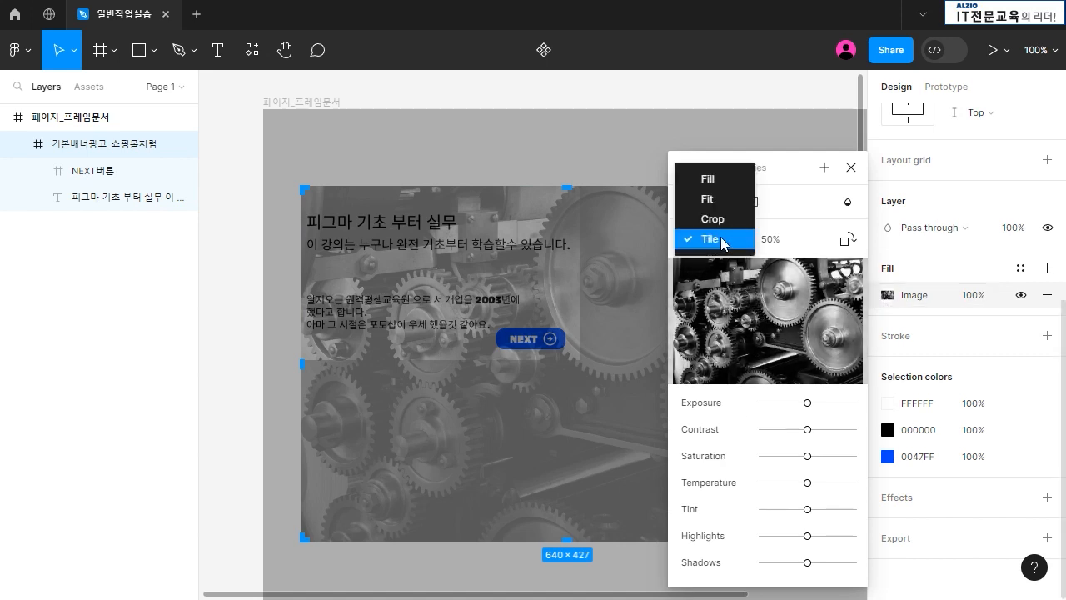
left_click(721, 240)
left_click(722, 239)
left_click(725, 179)
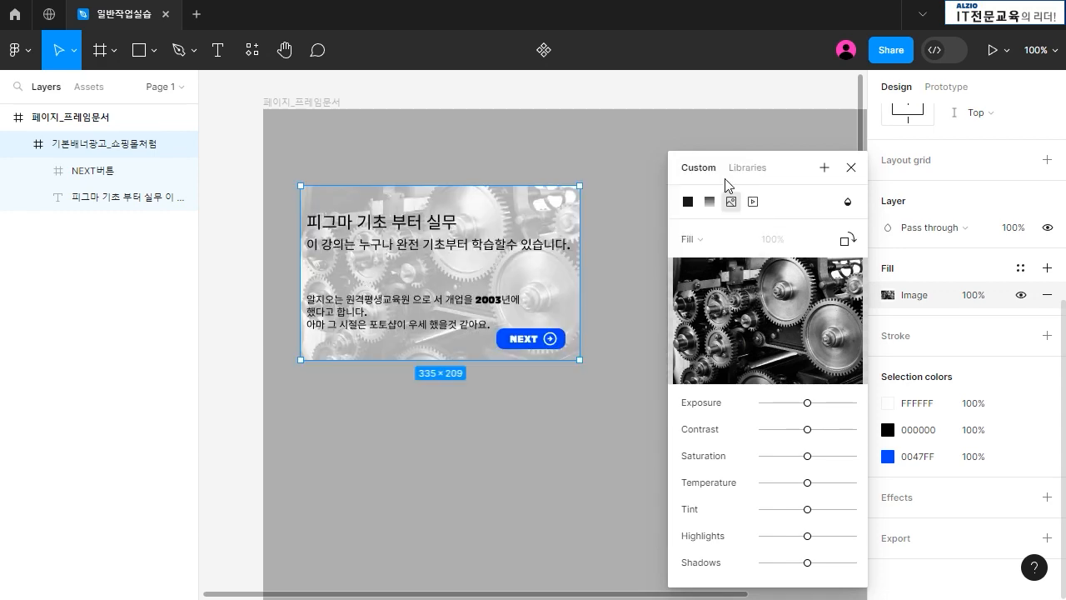
left_click(688, 240)
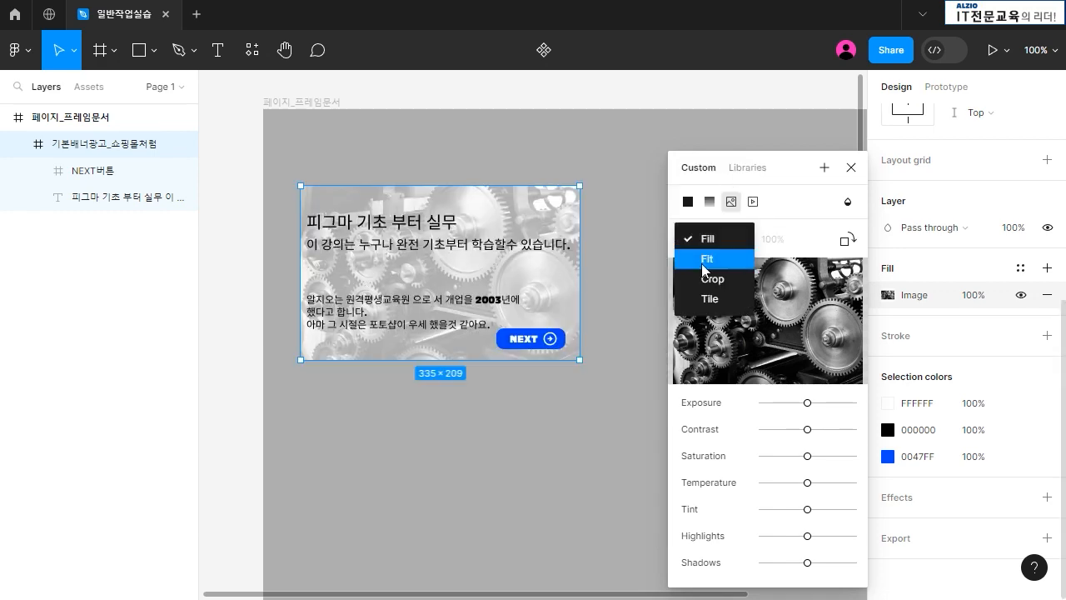
left_click(711, 299)
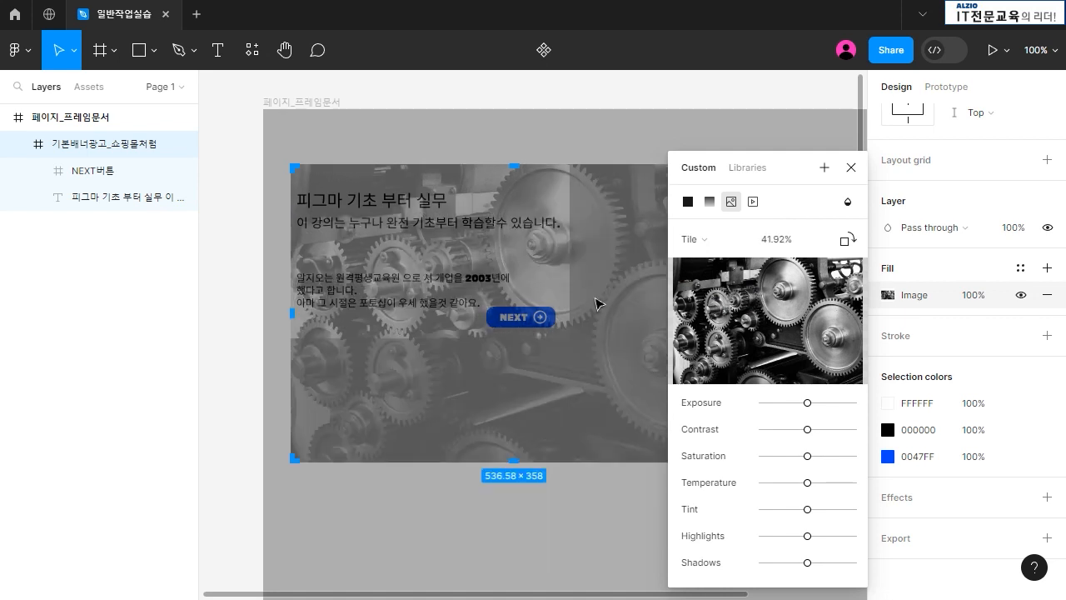
Resize the tiled gears image on the banner to a scale of 36.07% and finish editing the tile
left_click_drag(542, 461, 581, 465)
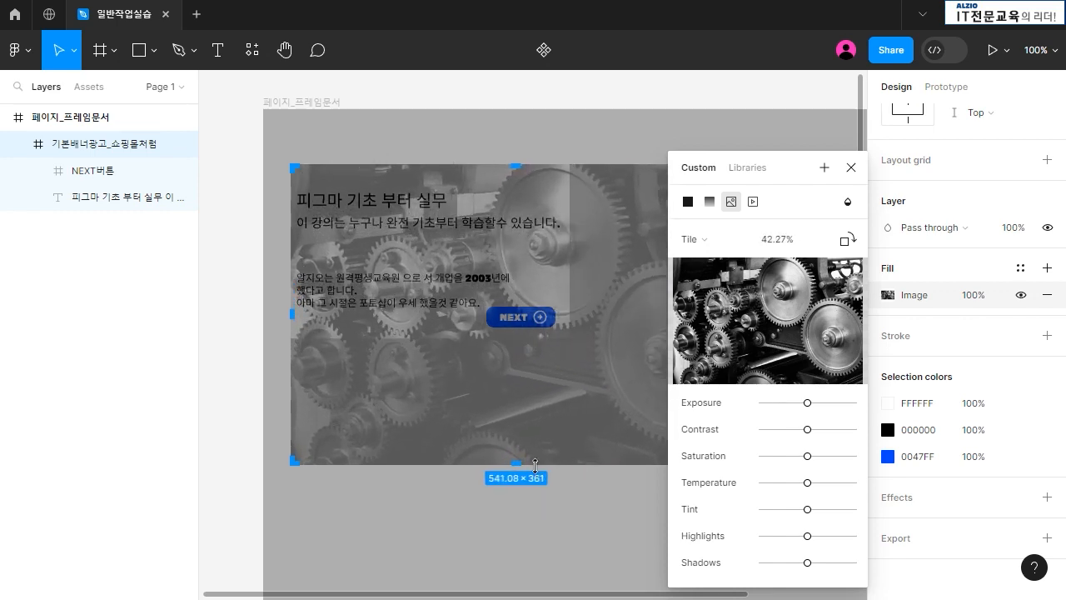
left_click_drag(537, 469, 603, 566)
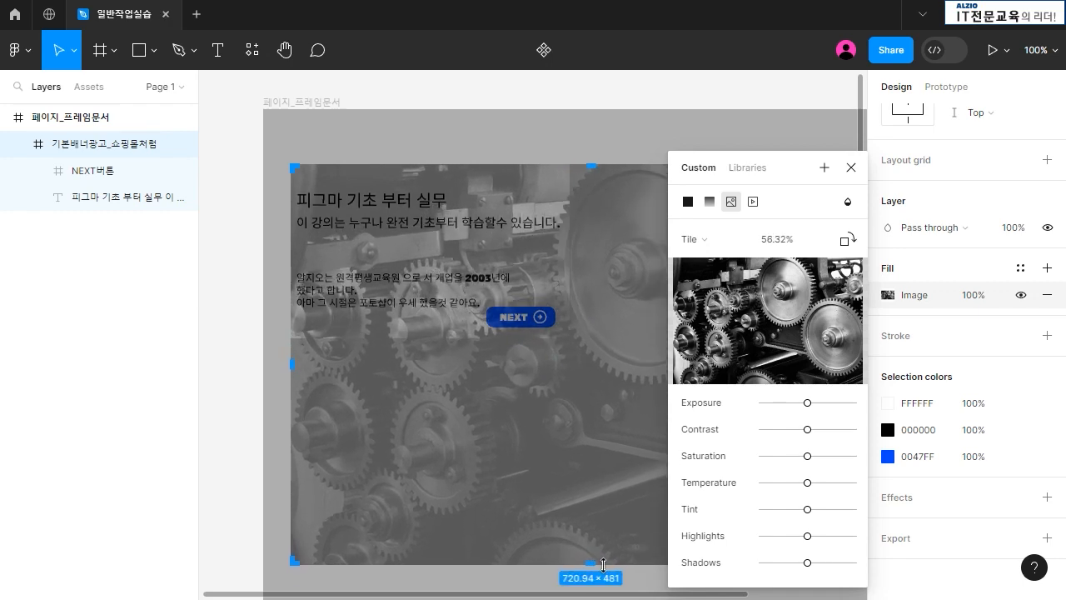
left_click_drag(594, 172, 600, 307)
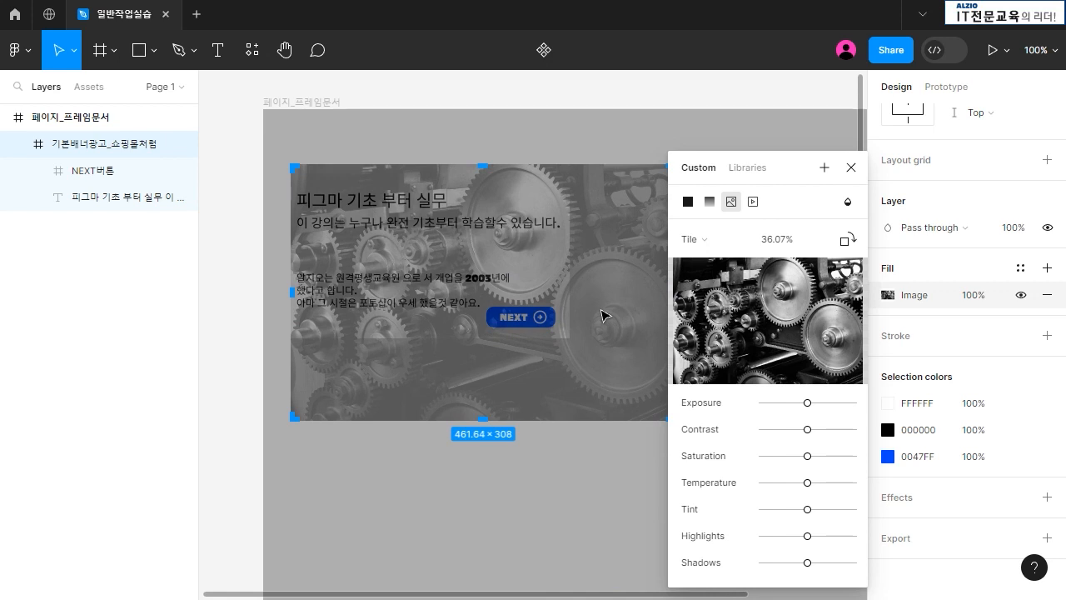
key("Escape")
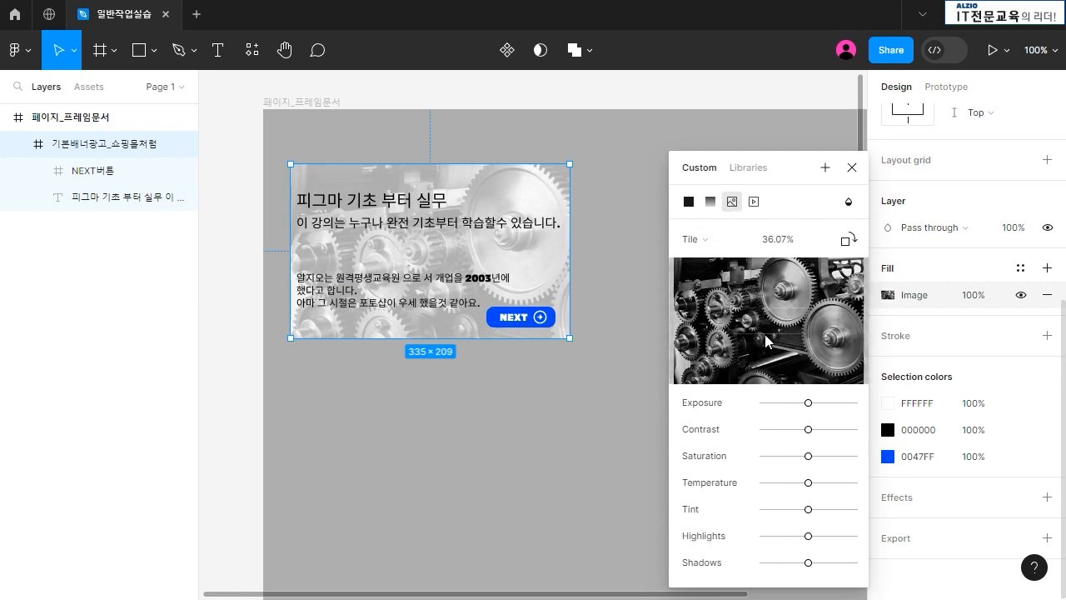
Change the blend mode of the banner's gears image fill to brighten it behind the text
mouse_move(766, 340)
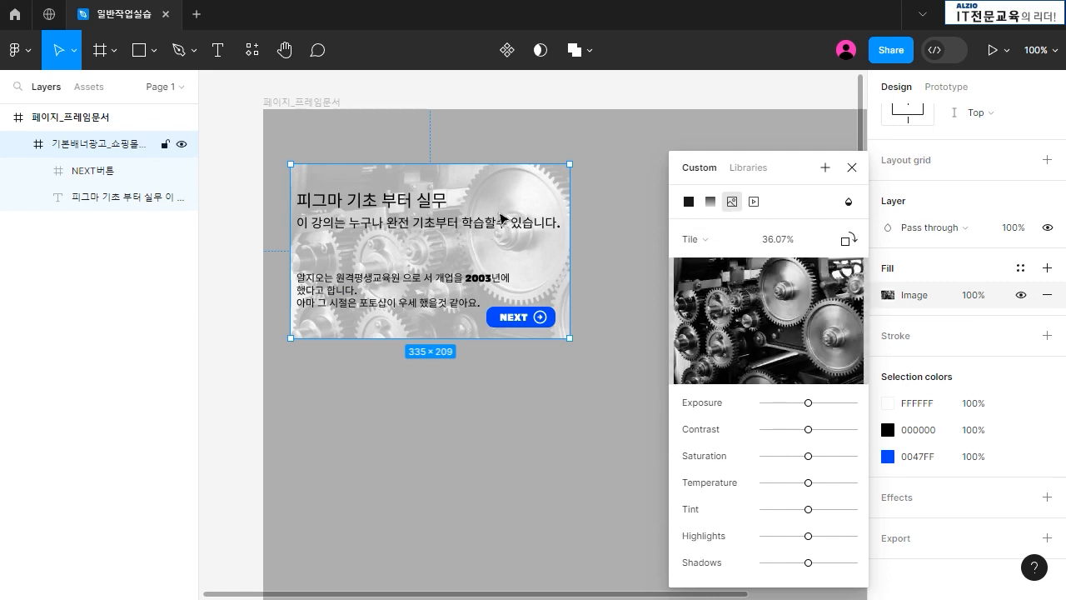
left_click(849, 202)
left_click(867, 181)
left_click(849, 202)
left_click(860, 240)
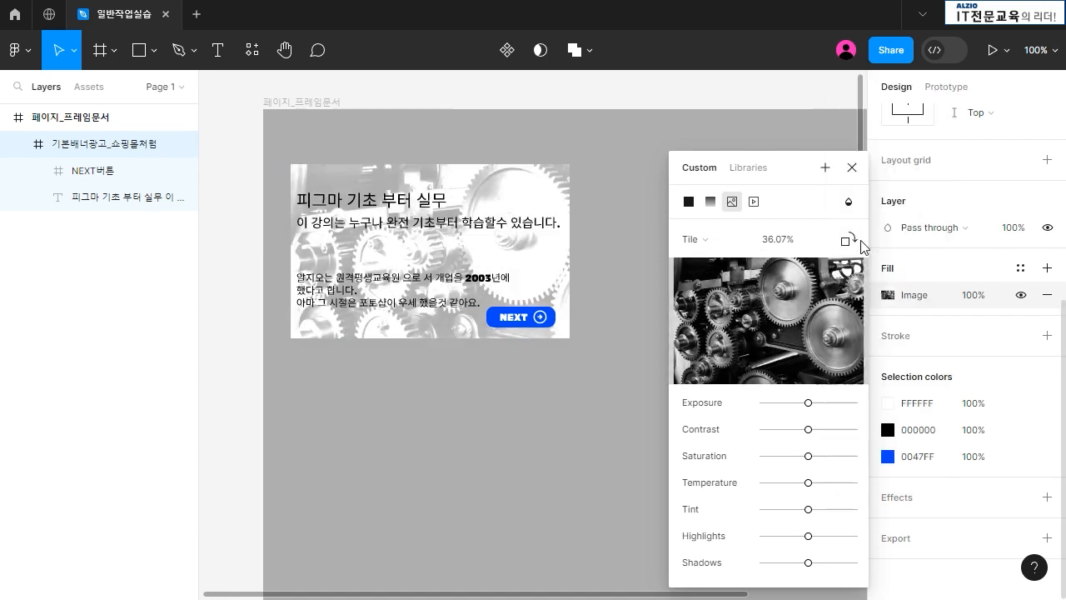
left_click(490, 509)
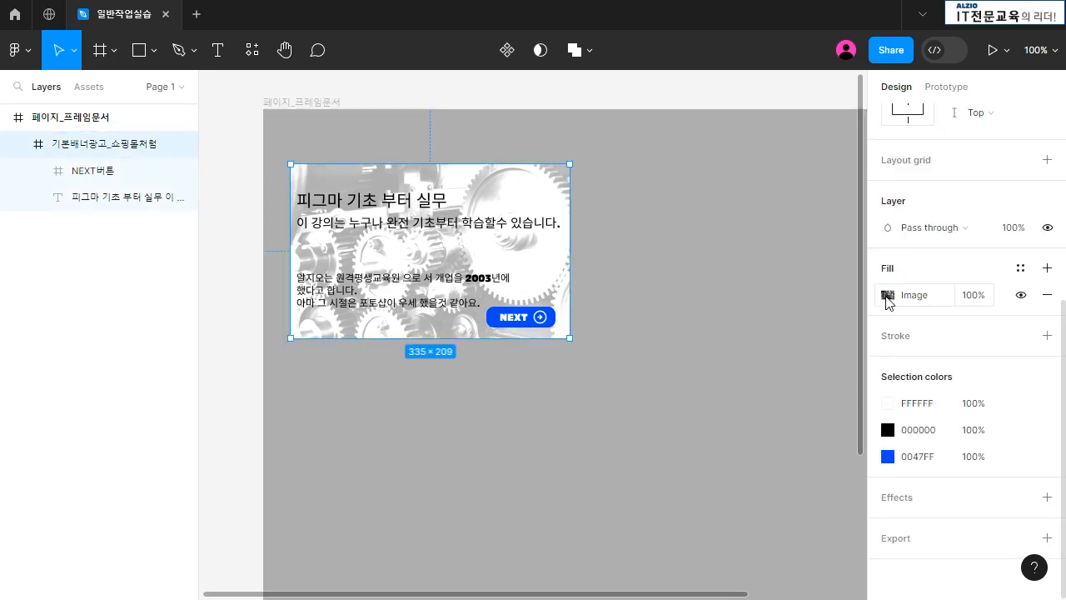
Set the opacity of the banner's gears image fill to 80%
left_click(973, 296)
type("8")
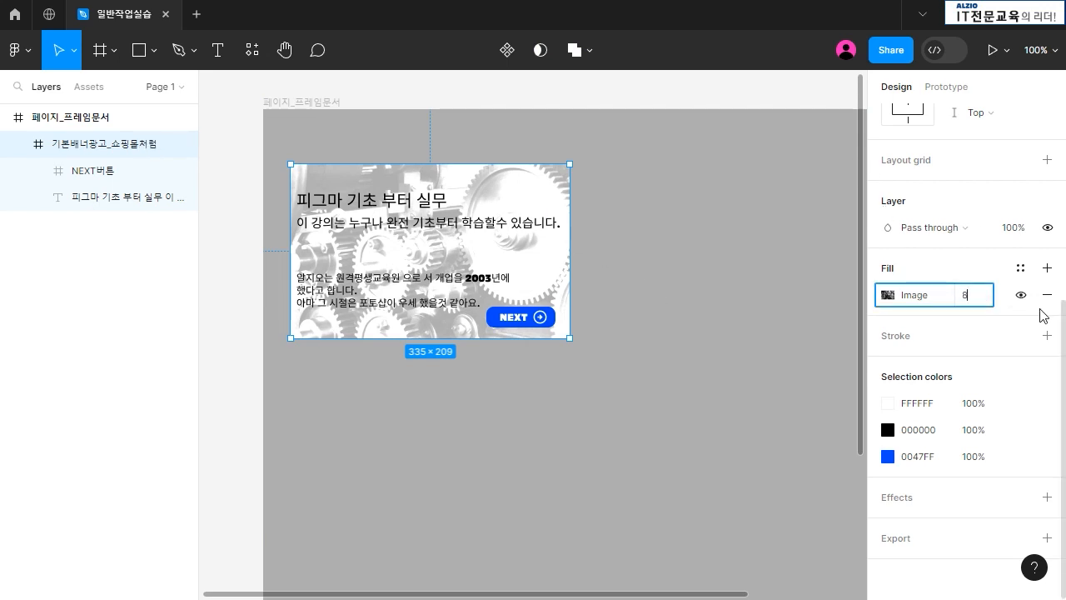
type("0")
key("Return")
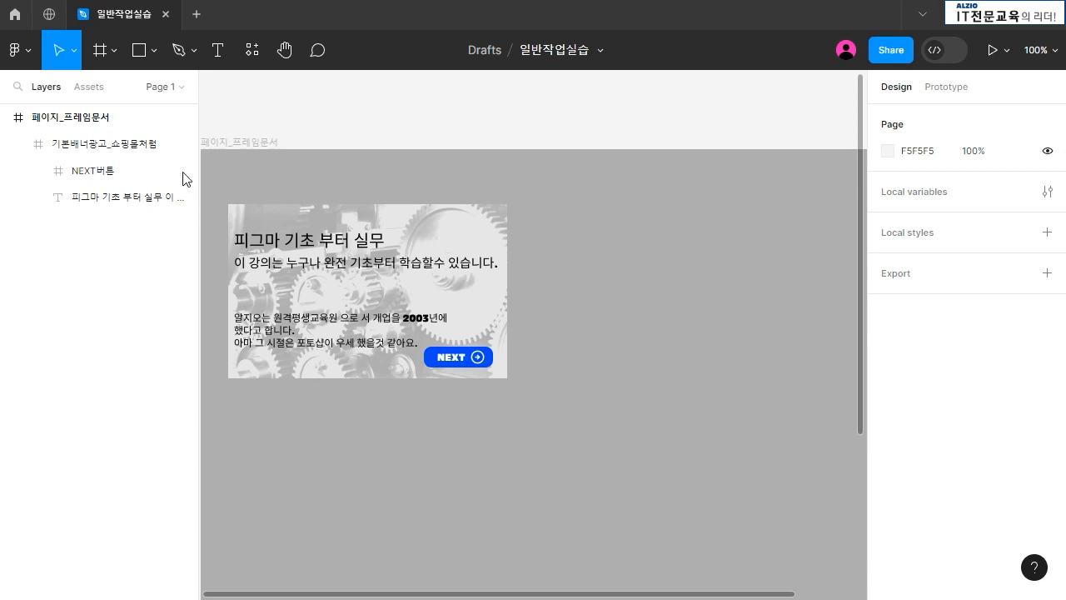
Move the banner past the page frame's upper-left edge and back inside near that corner, at about X 32, Y 14
left_click_drag(566, 594, 593, 596)
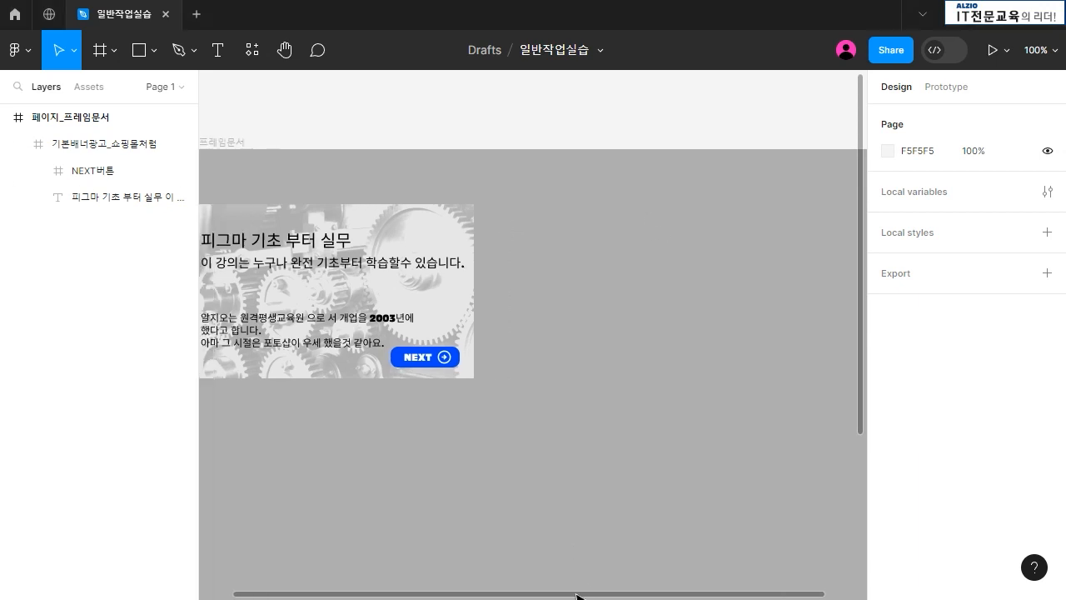
scroll(588, 419, "left", 3)
left_click(428, 259)
left_click_drag(428, 259, 329, 208)
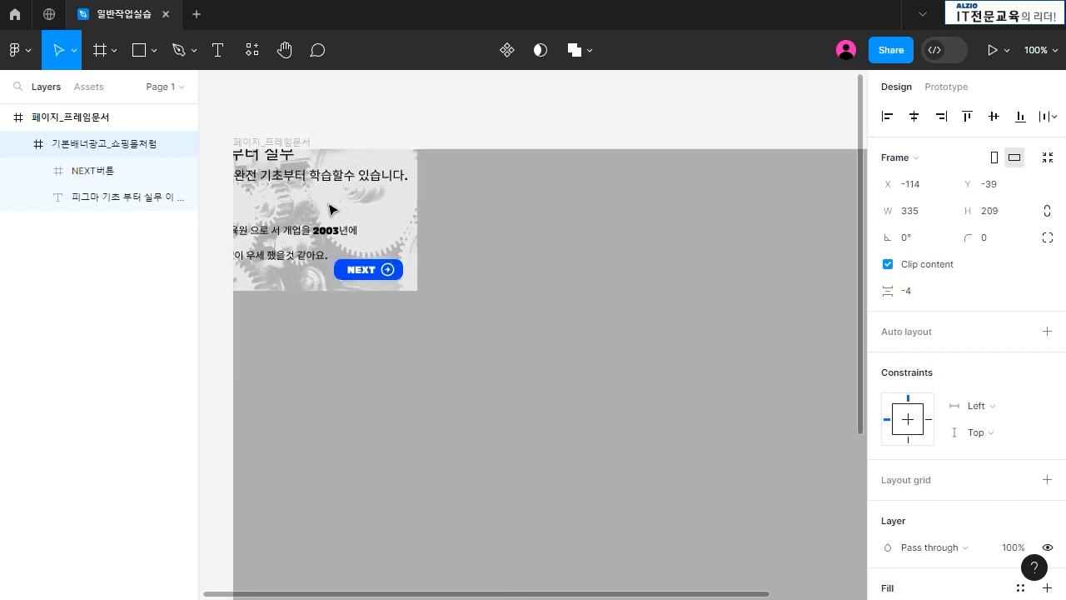
left_click(558, 111)
left_click_drag(361, 207, 482, 248)
left_click(773, 293)
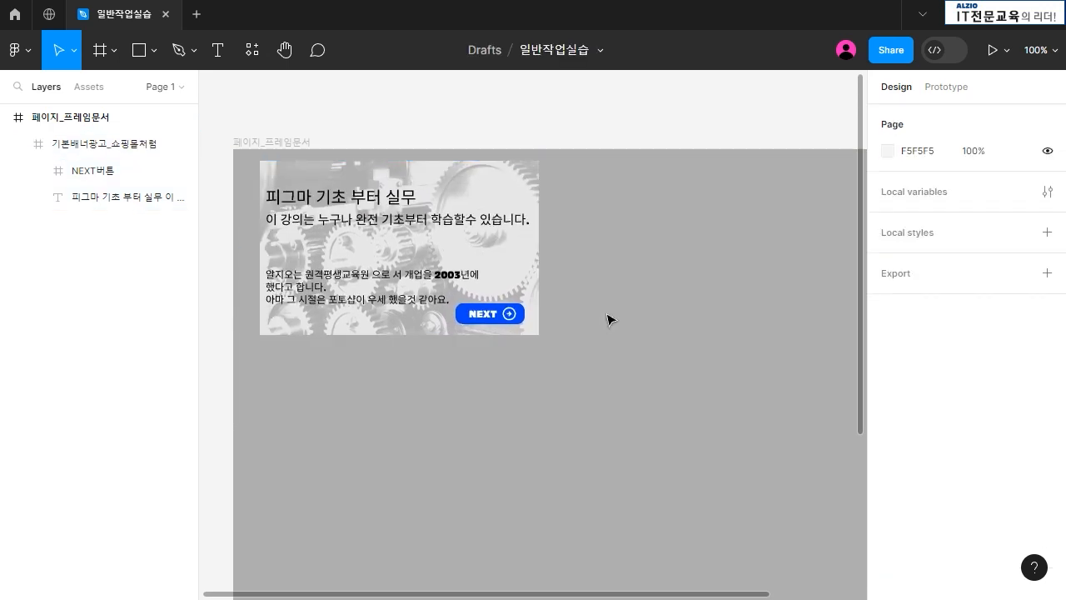
Draw a frame of about 312 × 390 beside the banner inside the page frame and name it 이미지박스
left_click(114, 49)
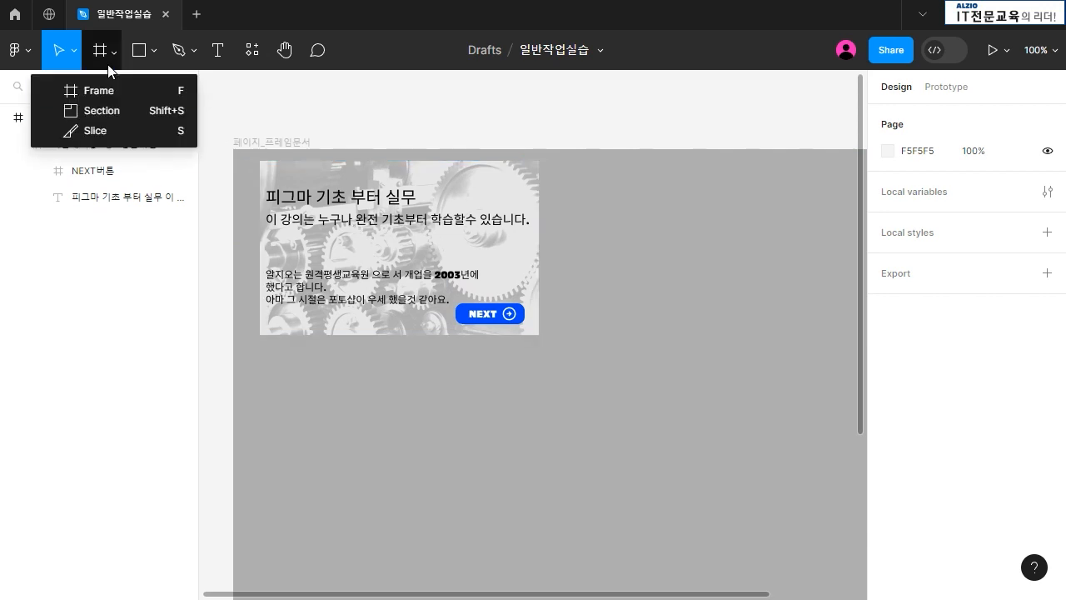
left_click(84, 88)
left_click_drag(574, 176, 833, 501)
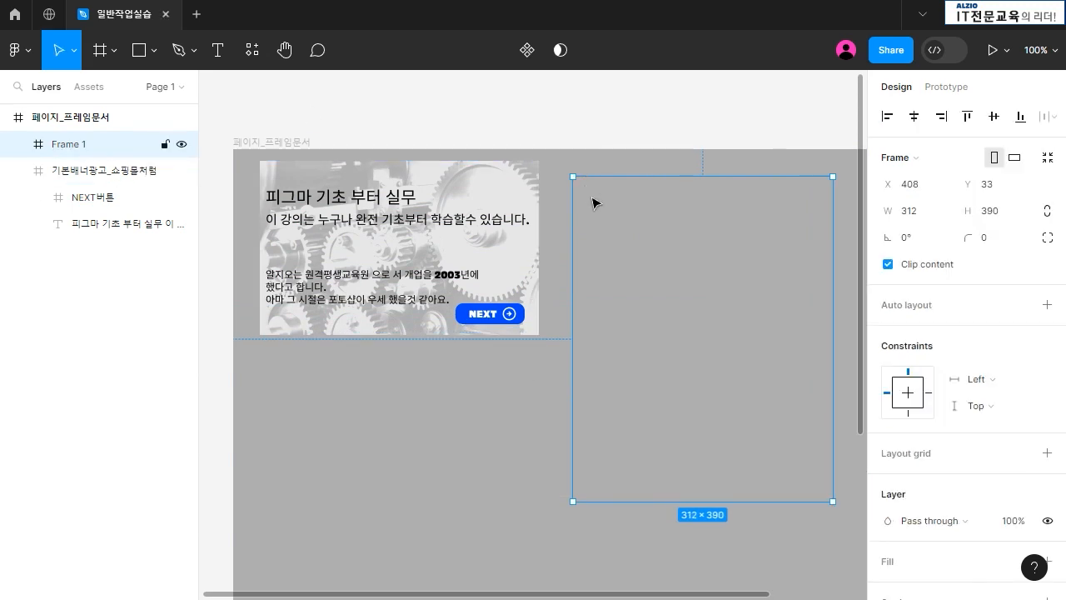
double_click(115, 151)
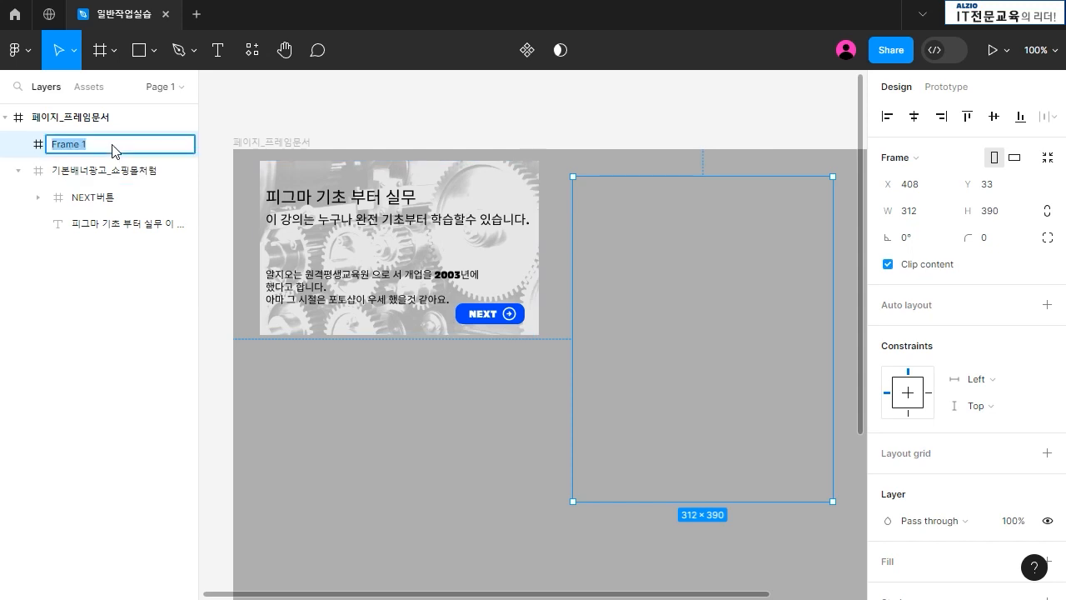
type("이미지박스")
key("Return")
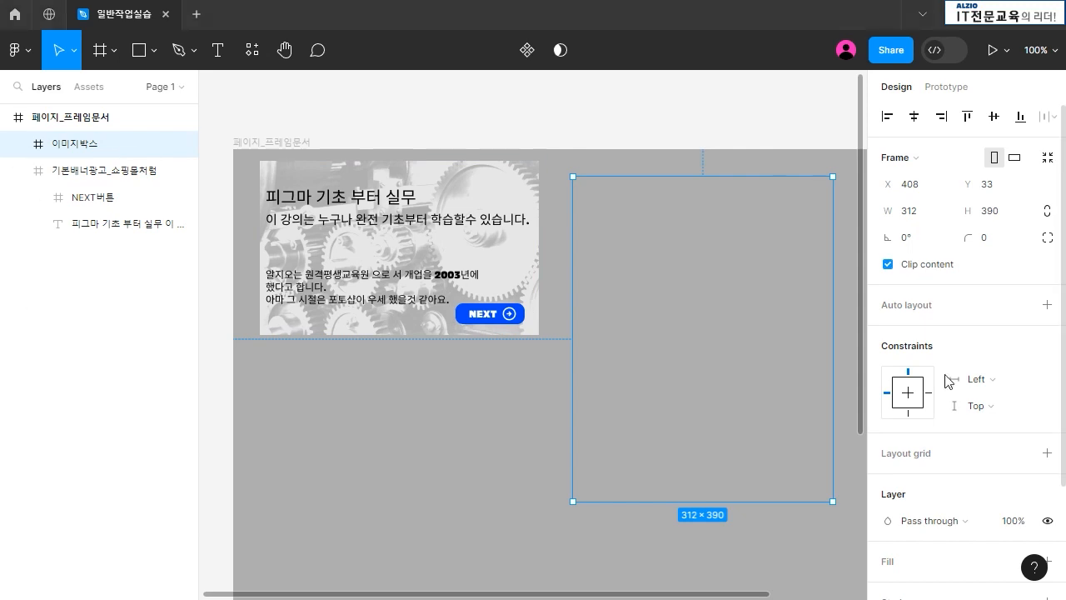
Place the student-147783_1920 picture inside the 이미지박스 frame at about 278 × 414
left_click(20, 57)
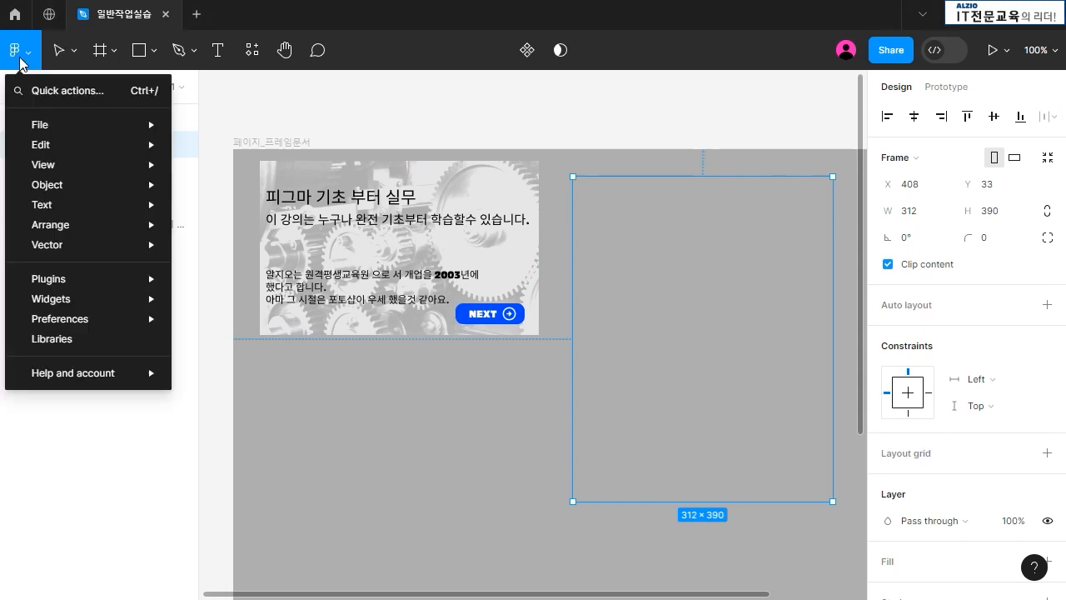
mouse_move(86, 124)
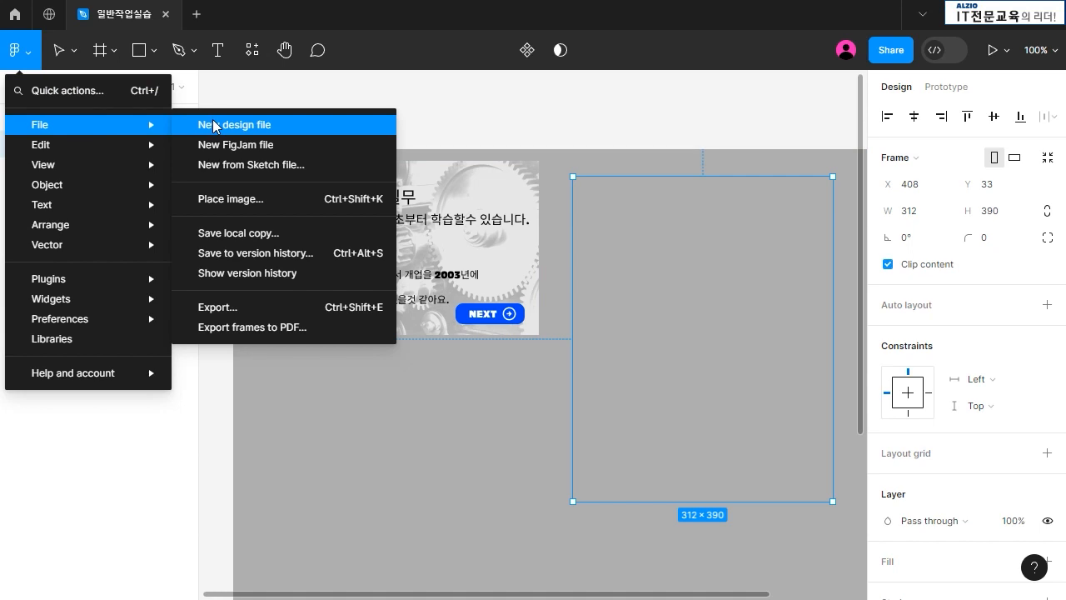
left_click(267, 200)
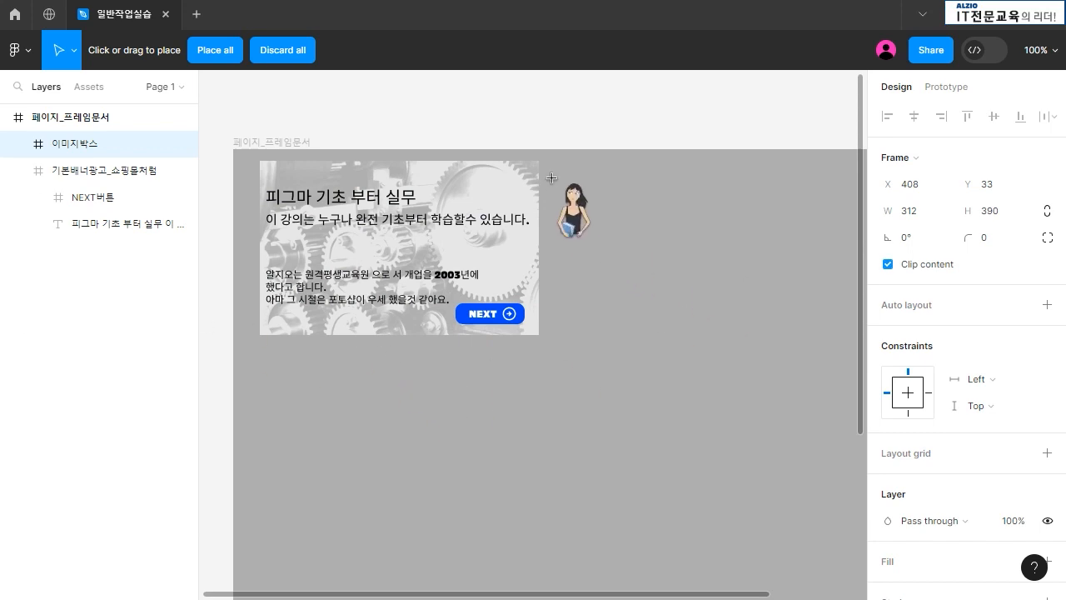
left_click_drag(582, 180, 597, 506)
left_click_drag(569, 505, 813, 526)
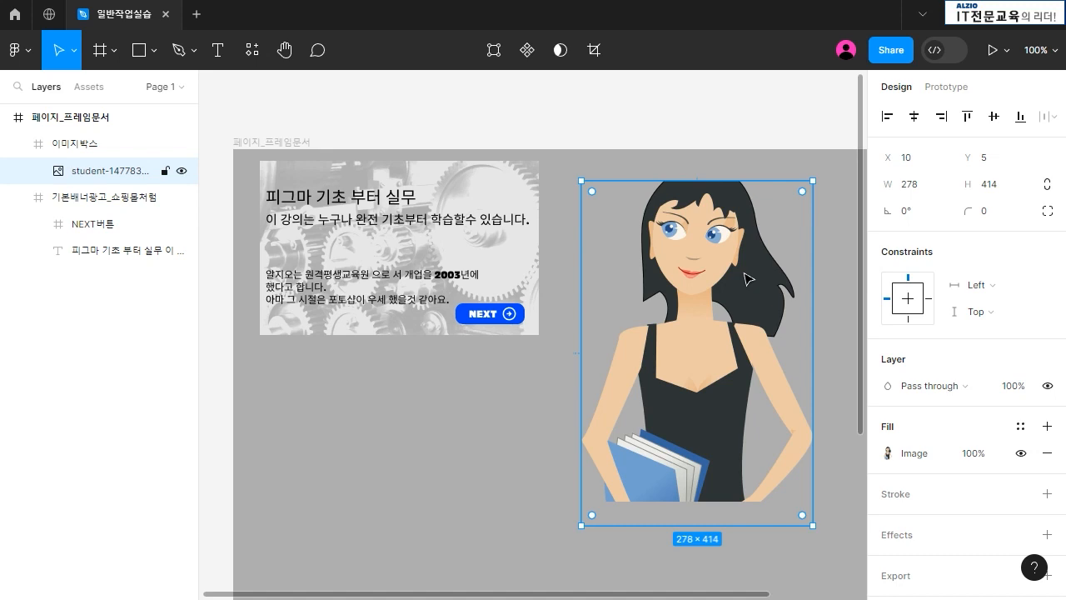
Resize the student picture to 312 × 390 to match its frame and round its corners to a radius of 156
left_click(67, 148)
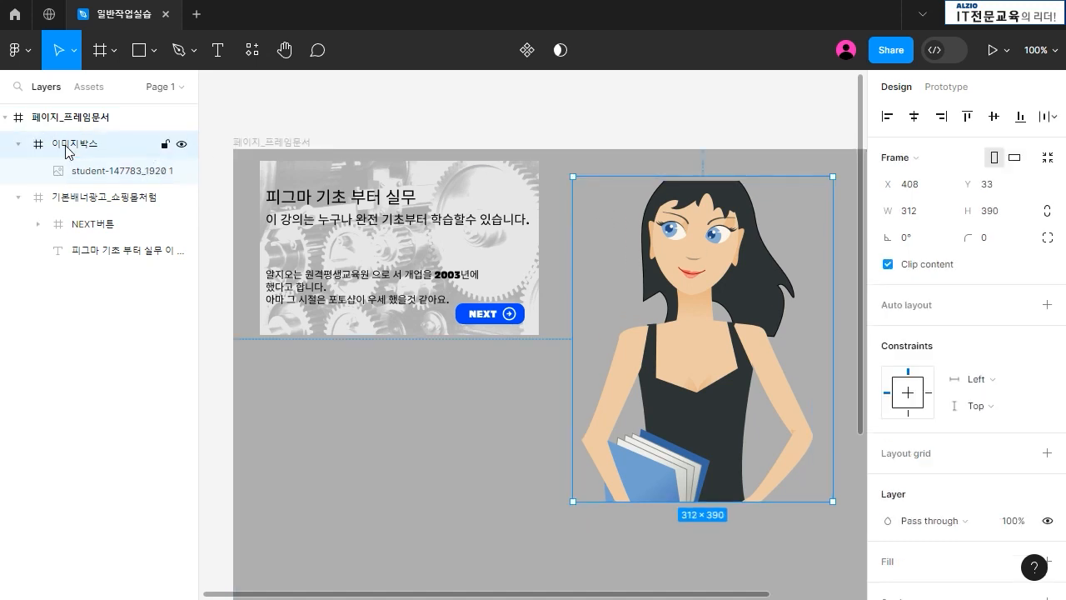
left_click(75, 175)
left_click(74, 148)
left_click(130, 173)
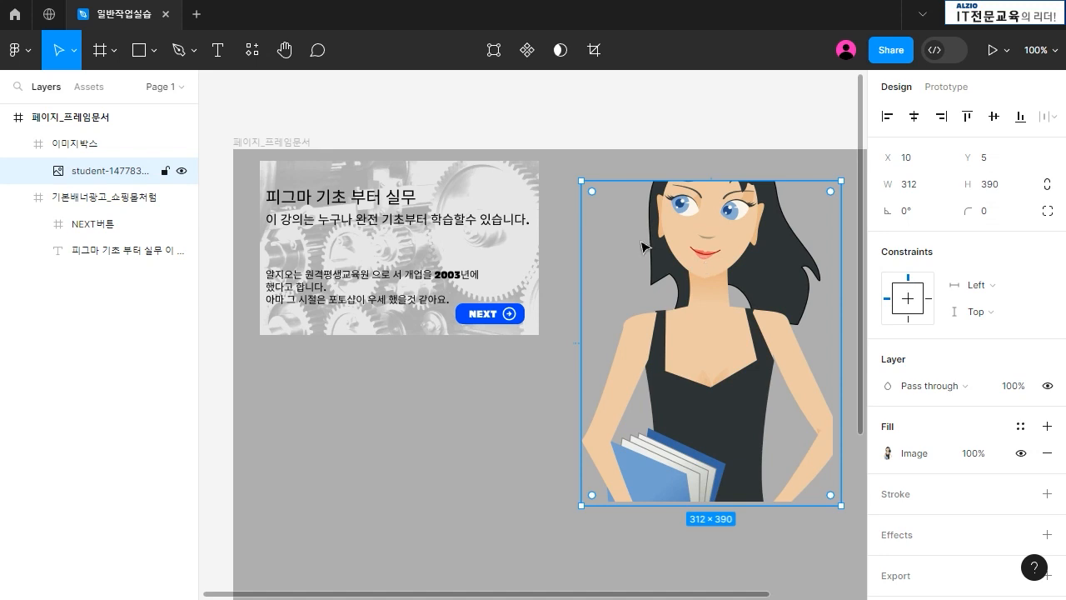
left_click_drag(598, 198, 714, 286)
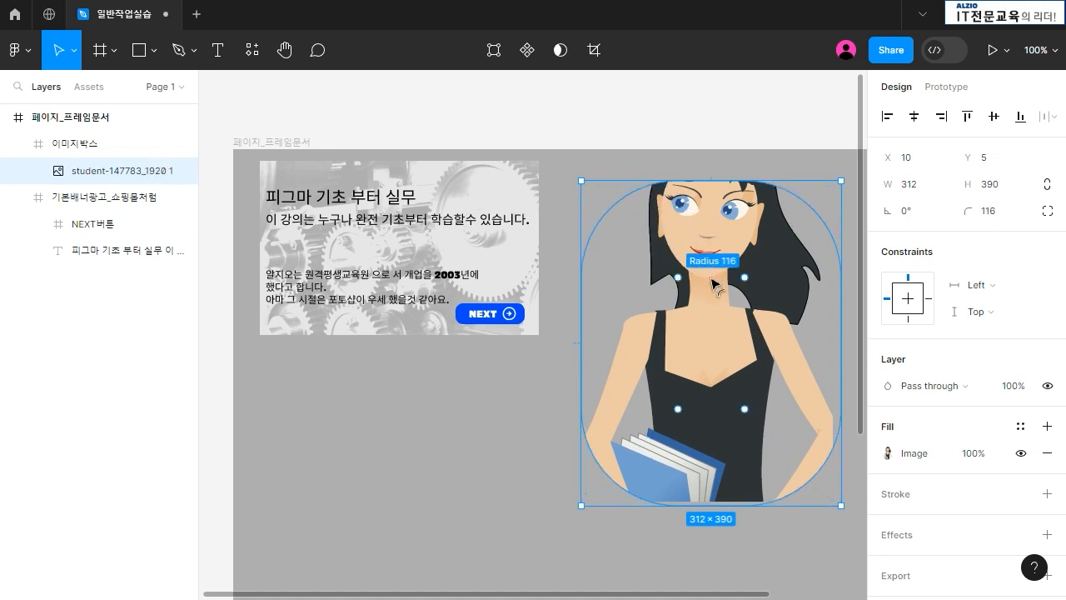
left_click(690, 133)
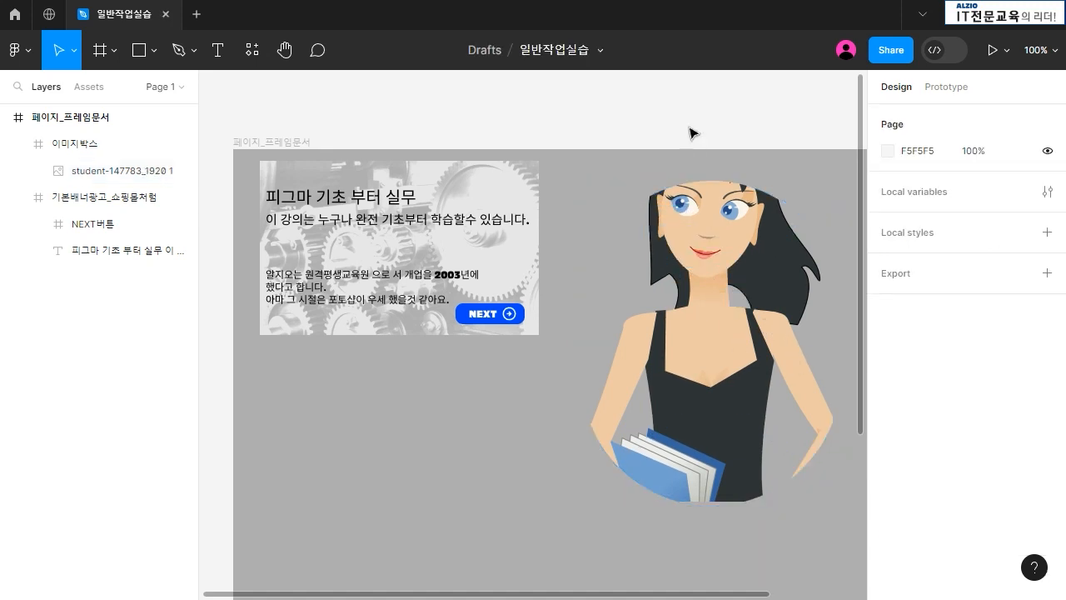
left_click(724, 307)
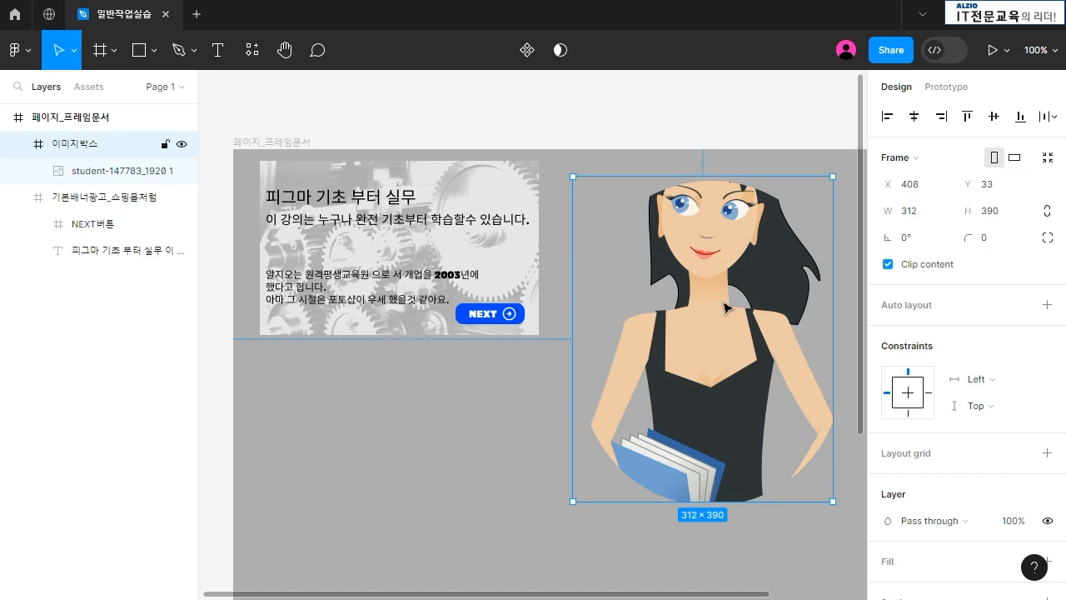
Check the image fill settings of the gears banner
left_click(423, 242)
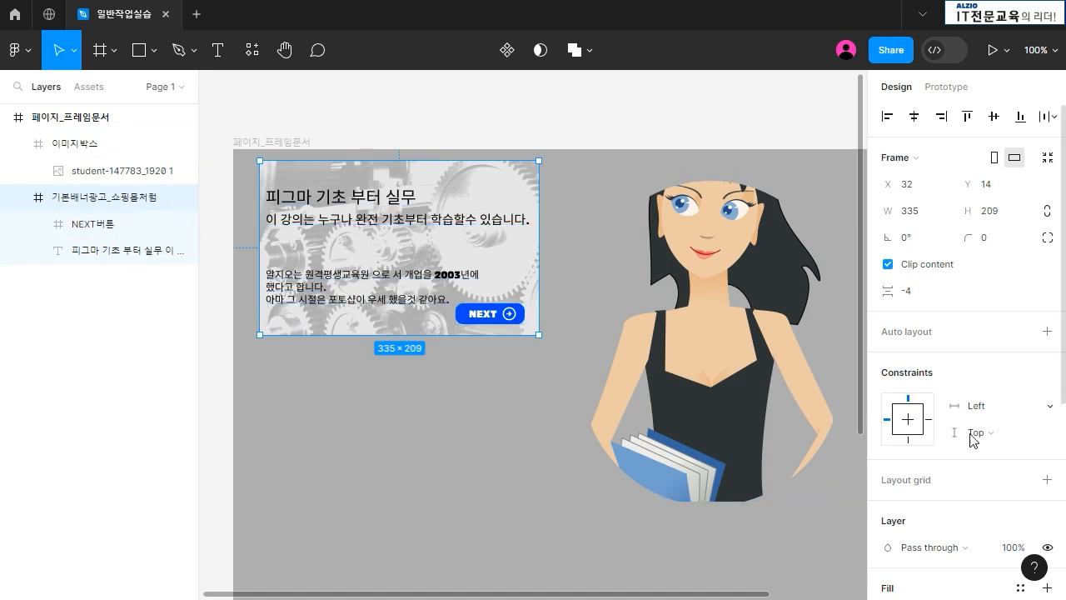
scroll(959, 347, "down", 4)
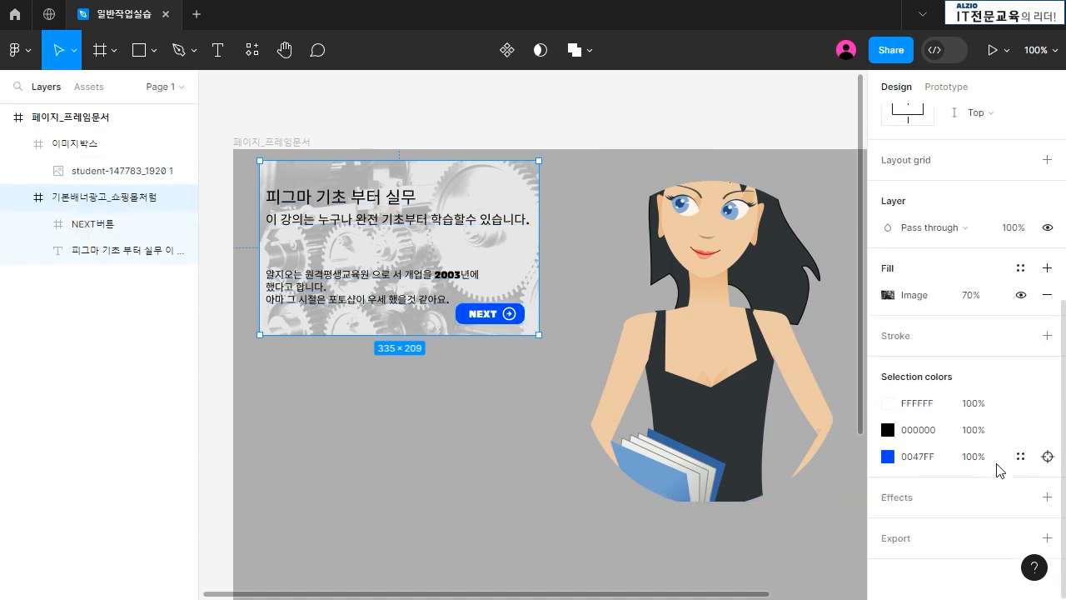
left_click(902, 300)
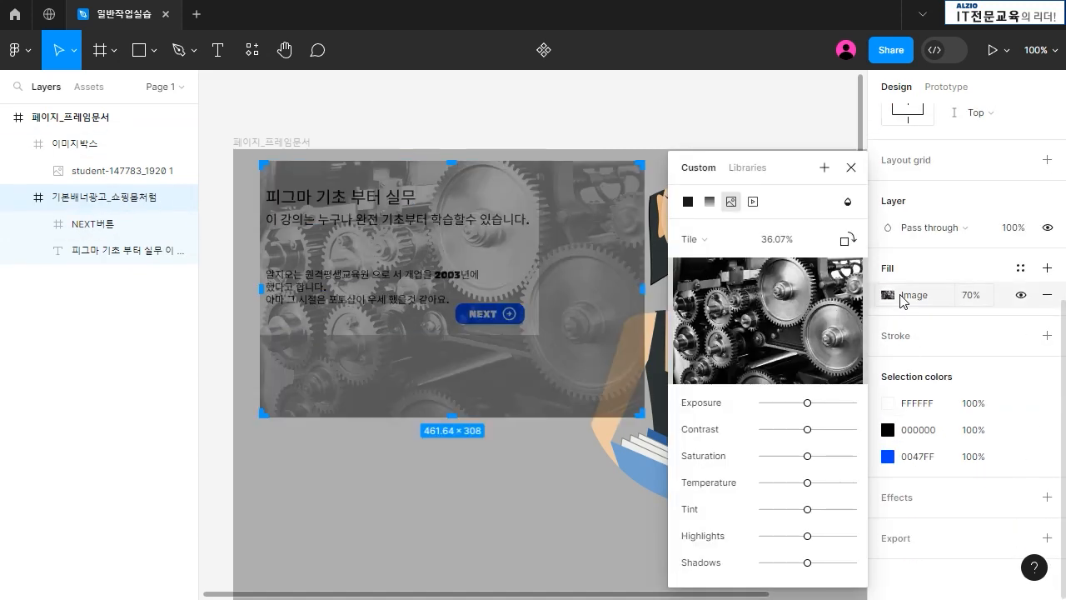
left_click(851, 167)
left_click(802, 471)
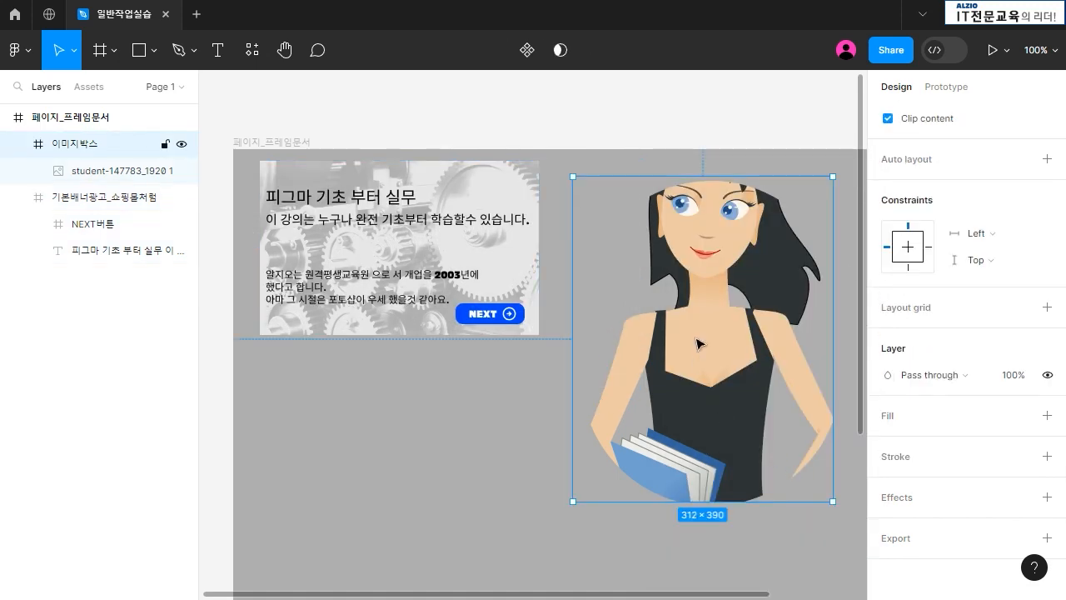
Try the Normal and Darken blend modes on the student picture's layer and look at its image fill settings
left_click(107, 177)
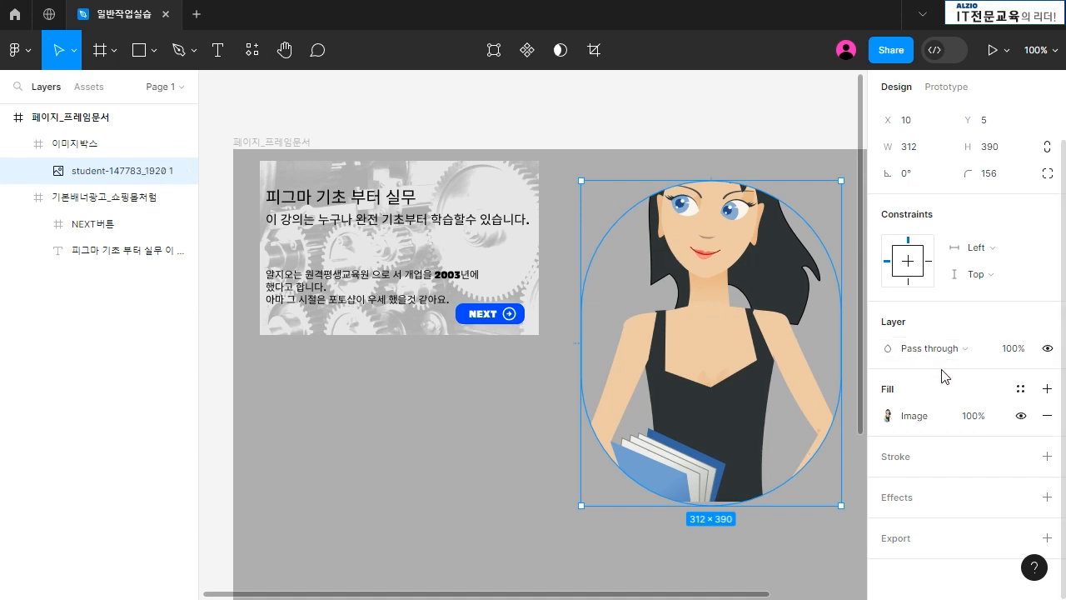
left_click(978, 350)
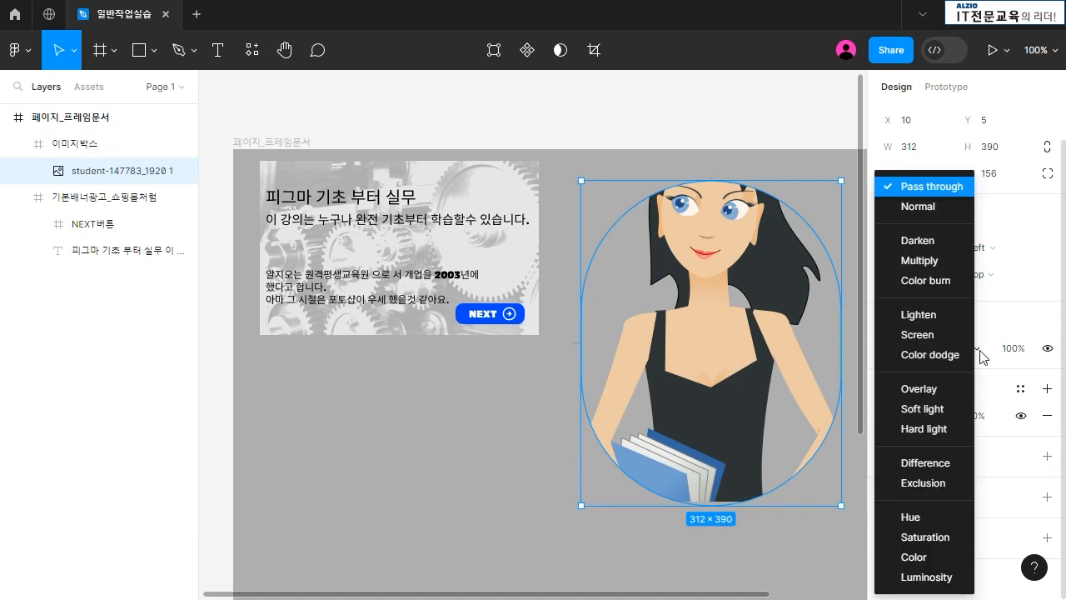
left_click(954, 208)
key("Down")
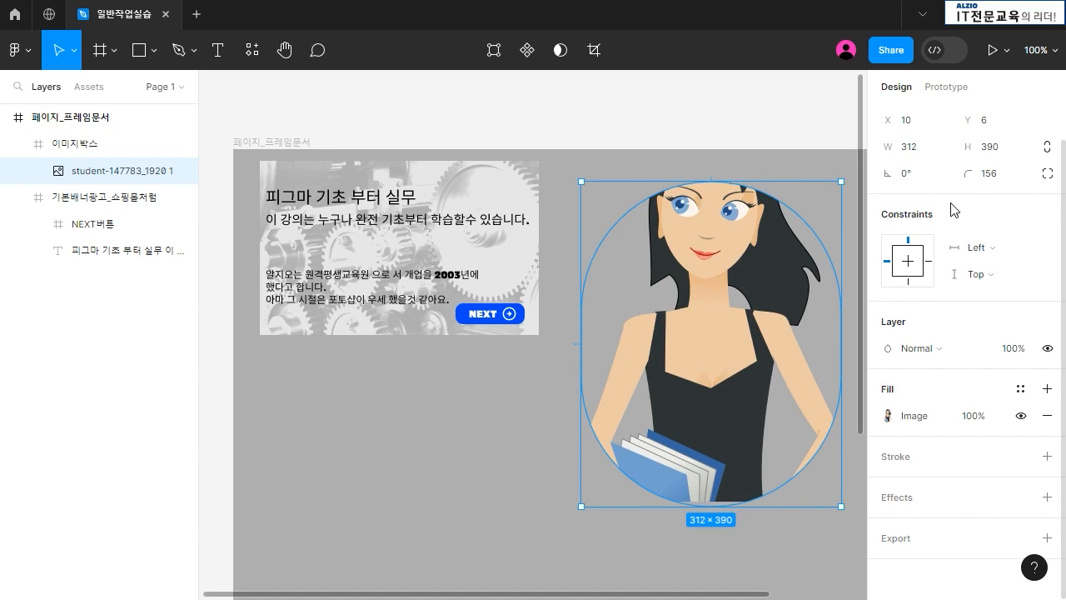
left_click(920, 348)
left_click(931, 249)
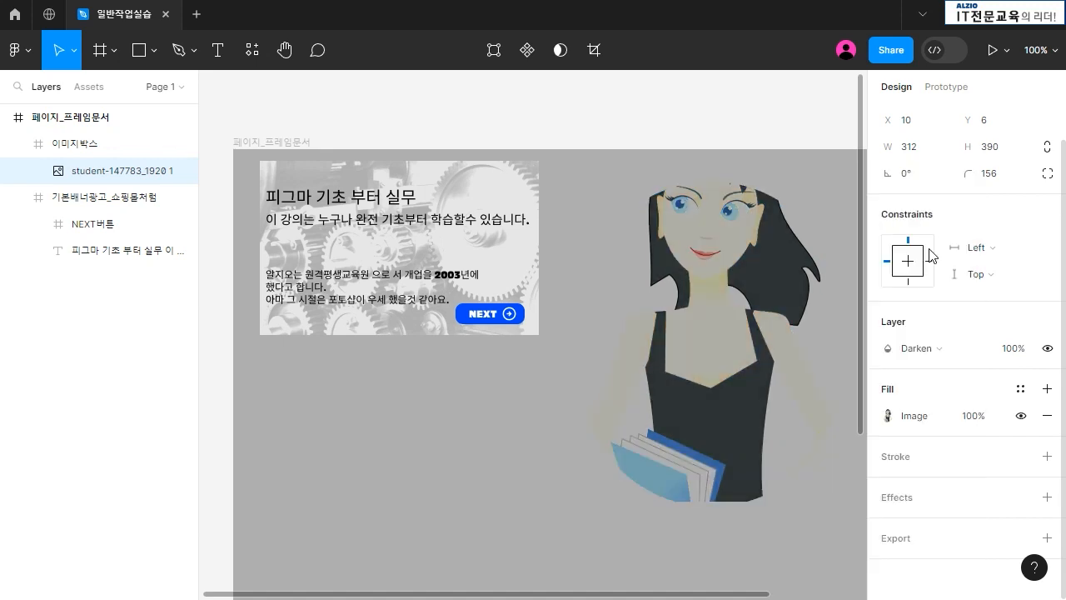
left_click(887, 415)
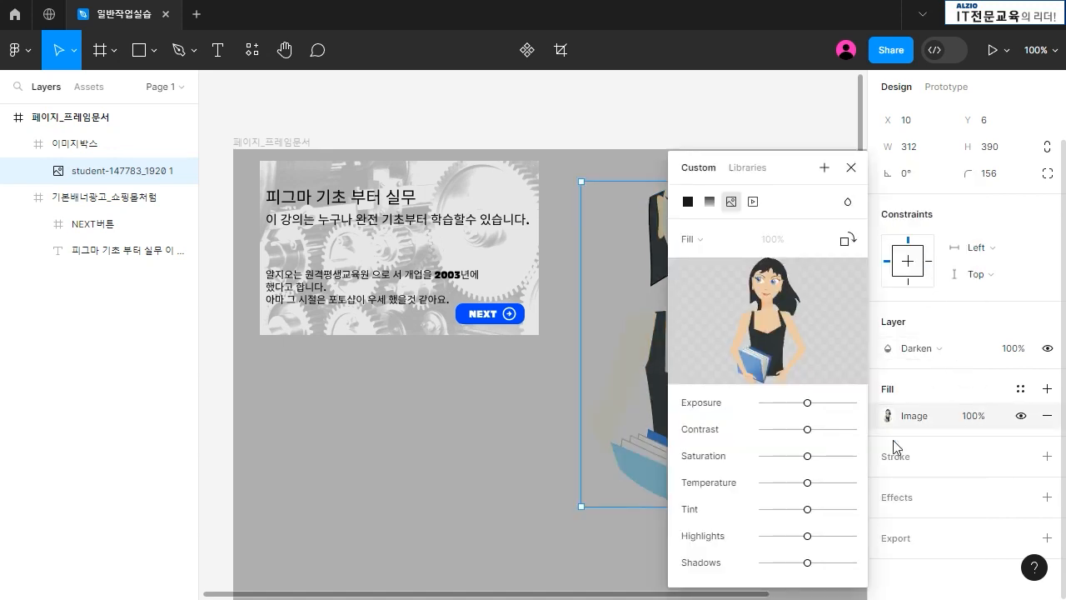
left_click(947, 350)
left_click(1050, 310)
left_click(851, 167)
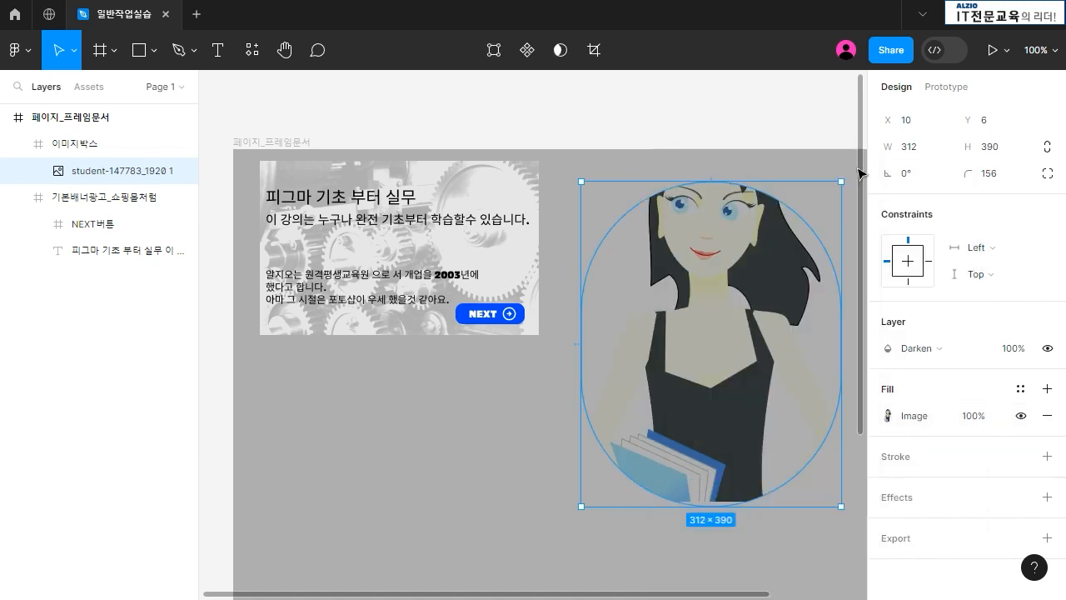
Try the Screen and Lighten blend modes on the student picture's layer
left_click(942, 353)
left_click(935, 335)
left_click(977, 348)
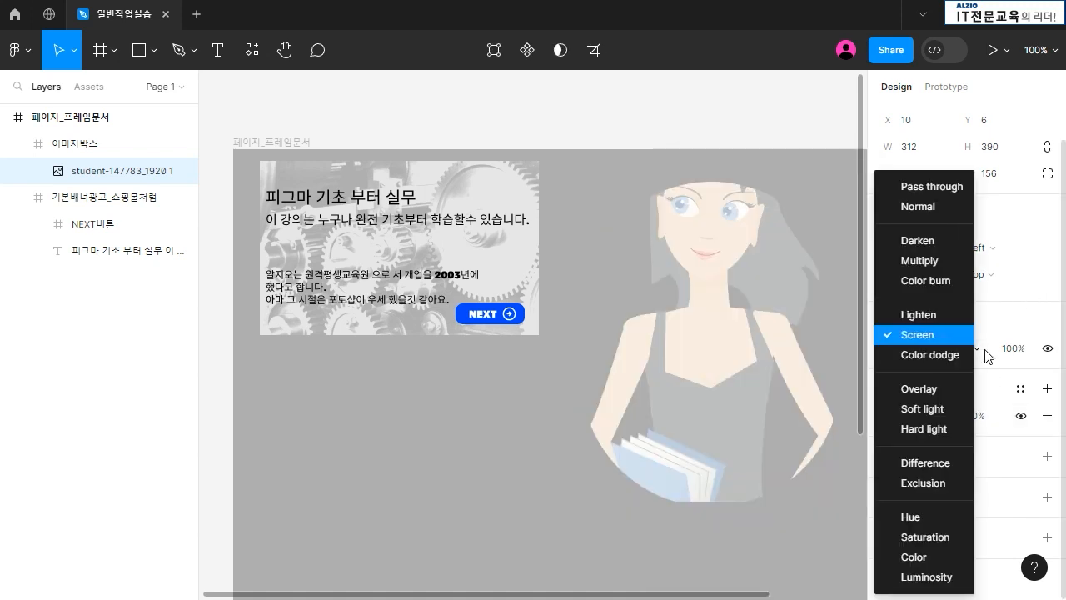
left_click(964, 331)
left_click(971, 348)
left_click(958, 314)
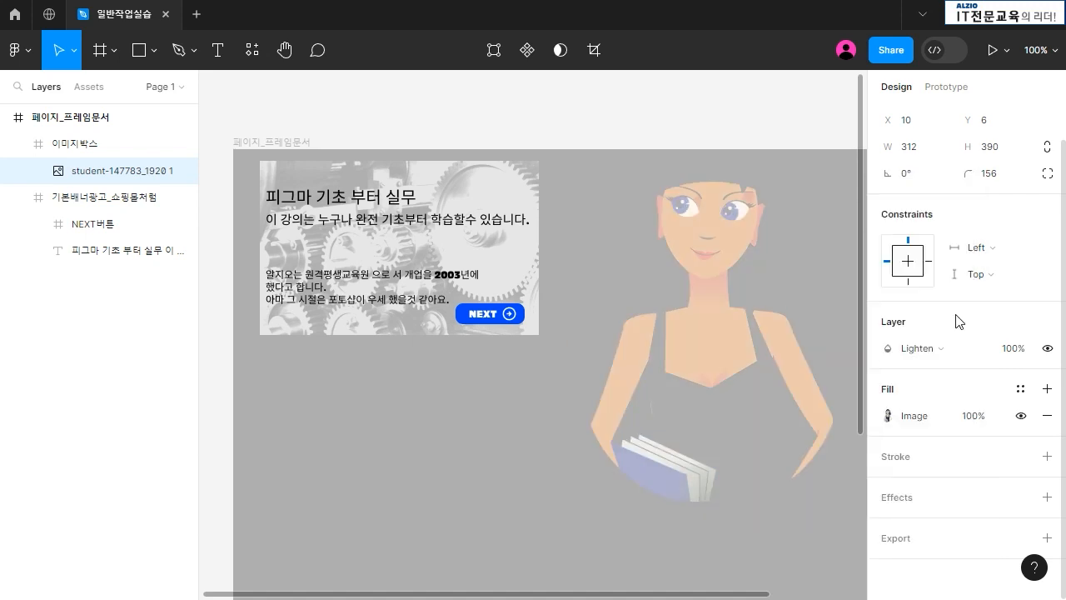
Set the layer opacity of the student picture to 50%
left_click(1012, 354)
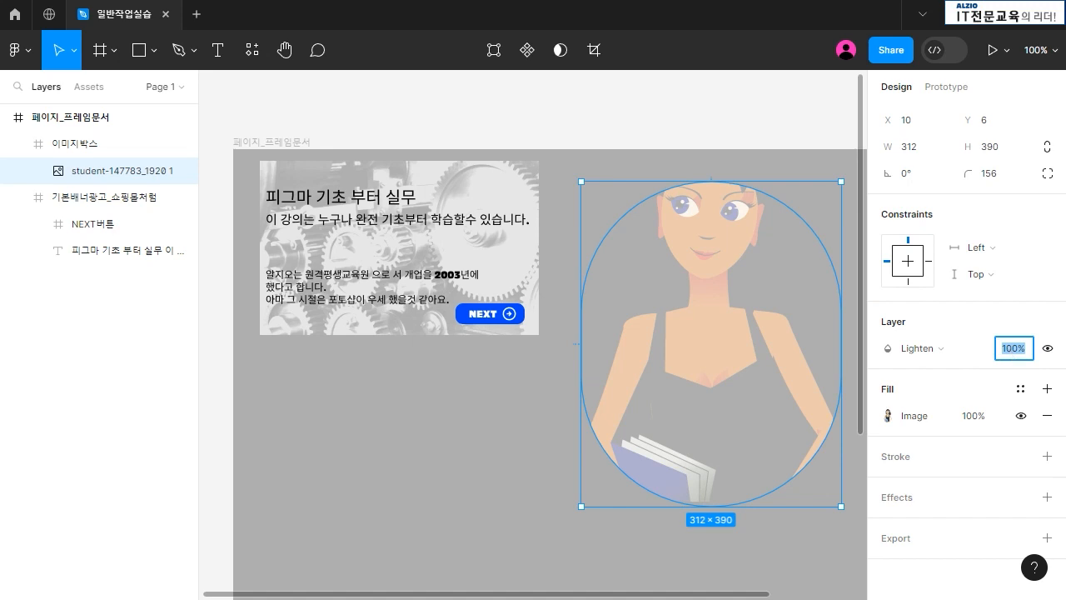
type("50")
key("Return")
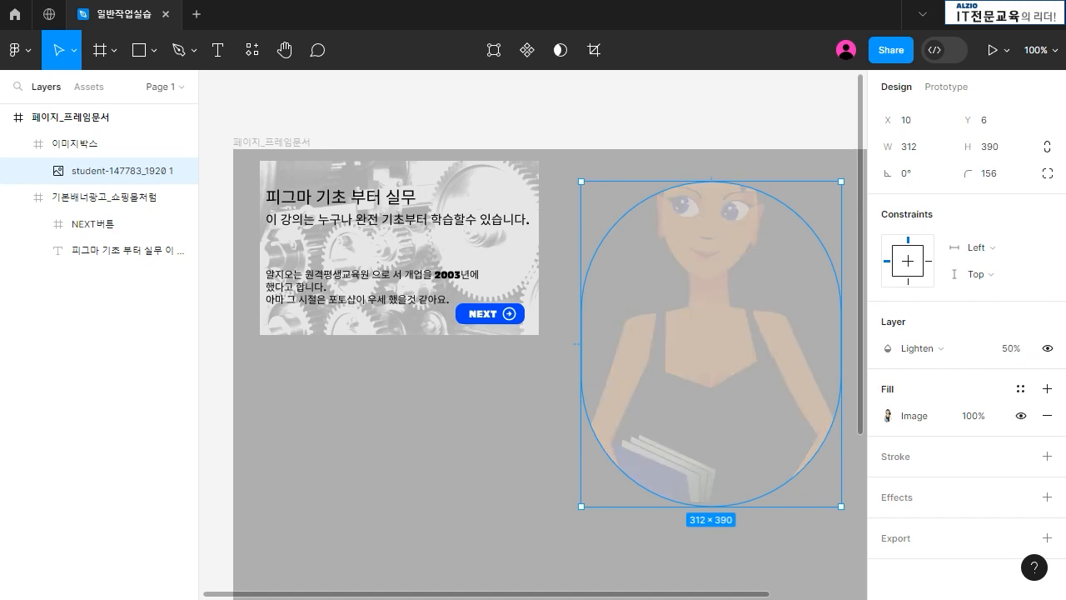
Try Color dodge on the student picture's layer, switch its blend mode to Overlay, and select the 이미지박스 frame
left_click(957, 358)
left_click(958, 357)
left_click(963, 358)
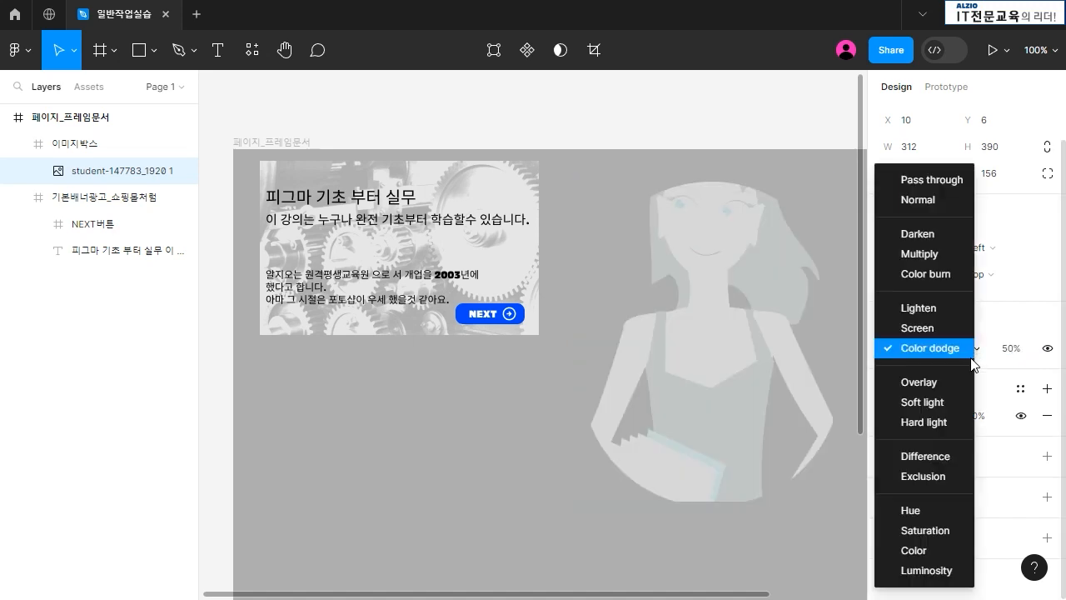
left_click(964, 383)
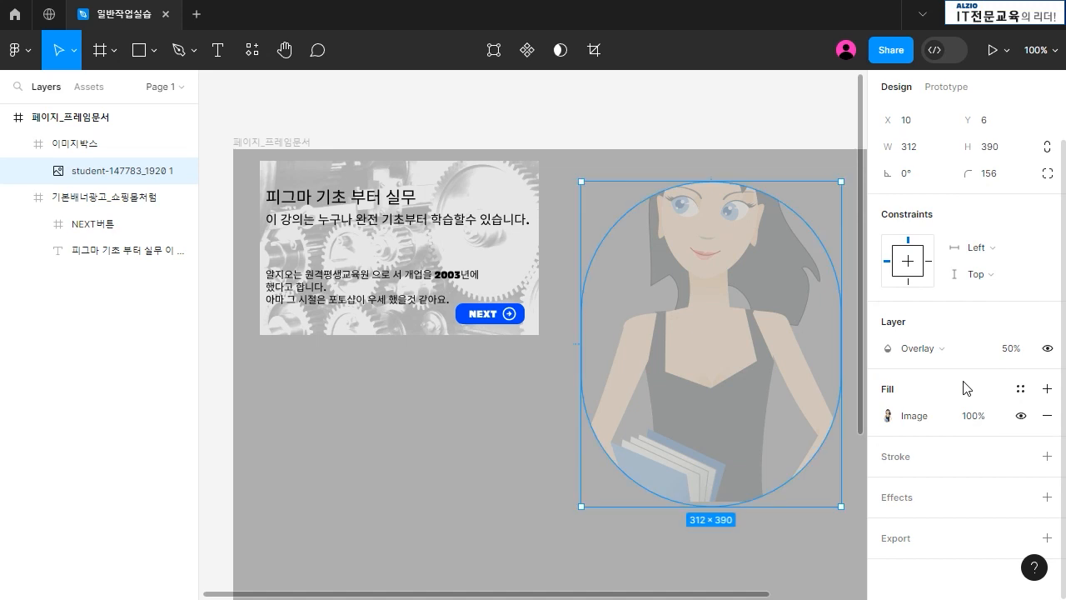
left_click(96, 147)
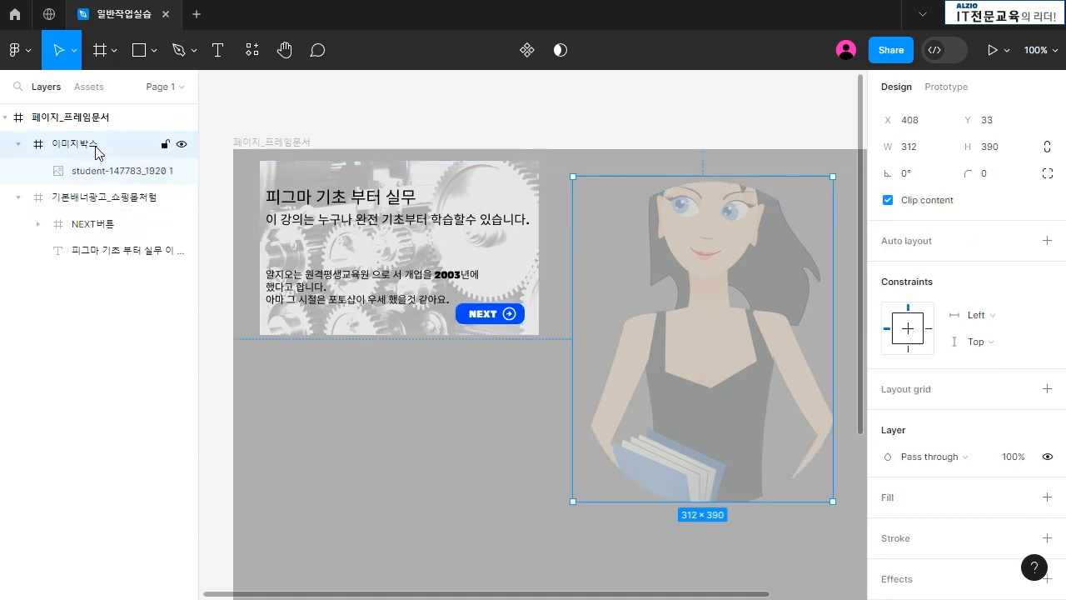
Set the layer blend mode of the student picture back to Normal
scroll(958, 442, "down", 2)
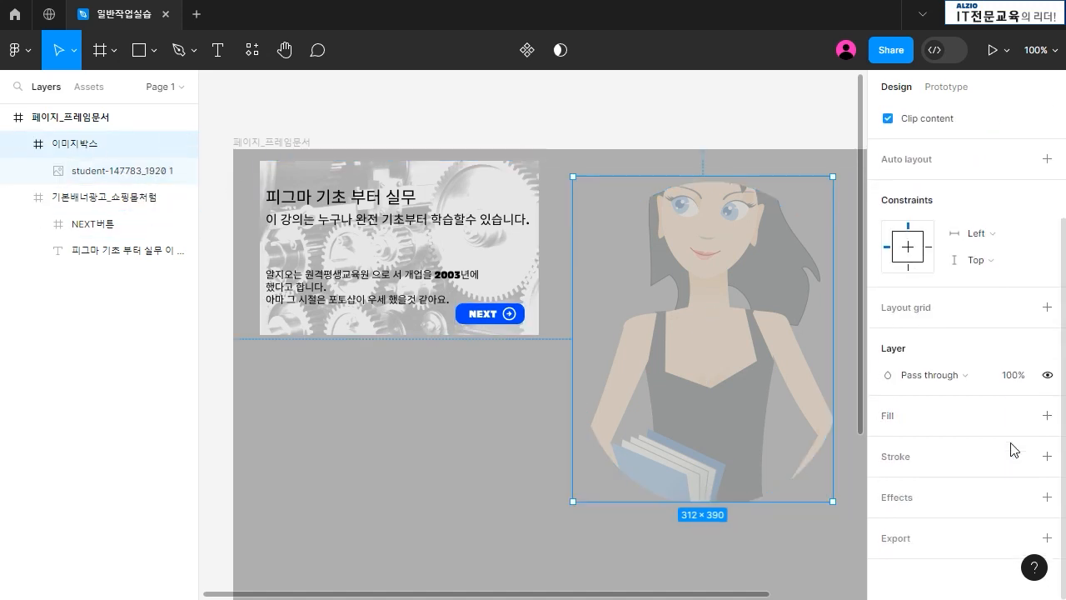
scroll(1015, 450, "up", 2)
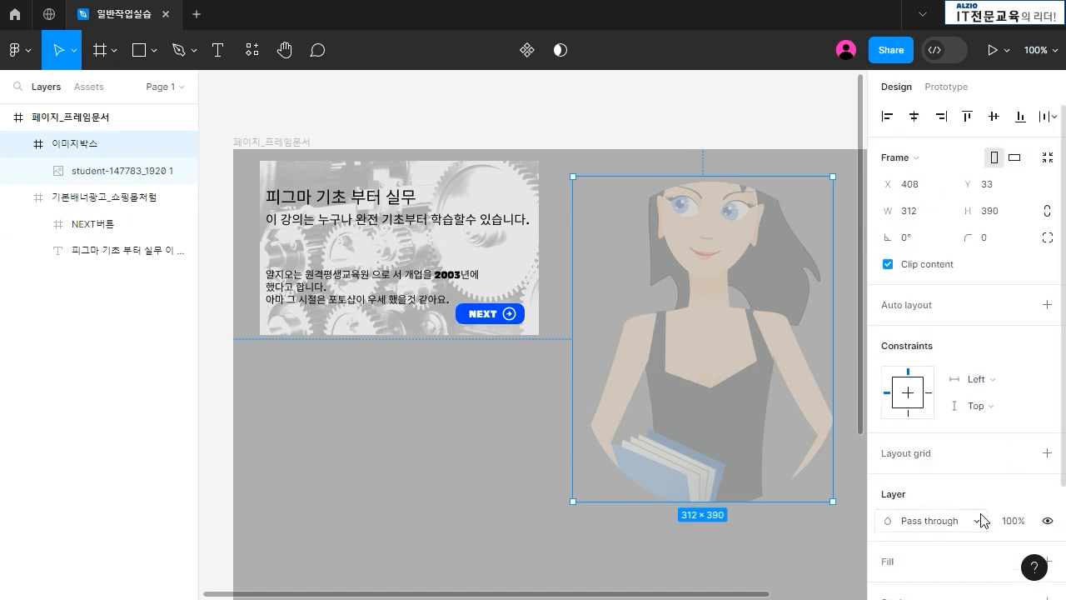
scroll(983, 521, "down", 3)
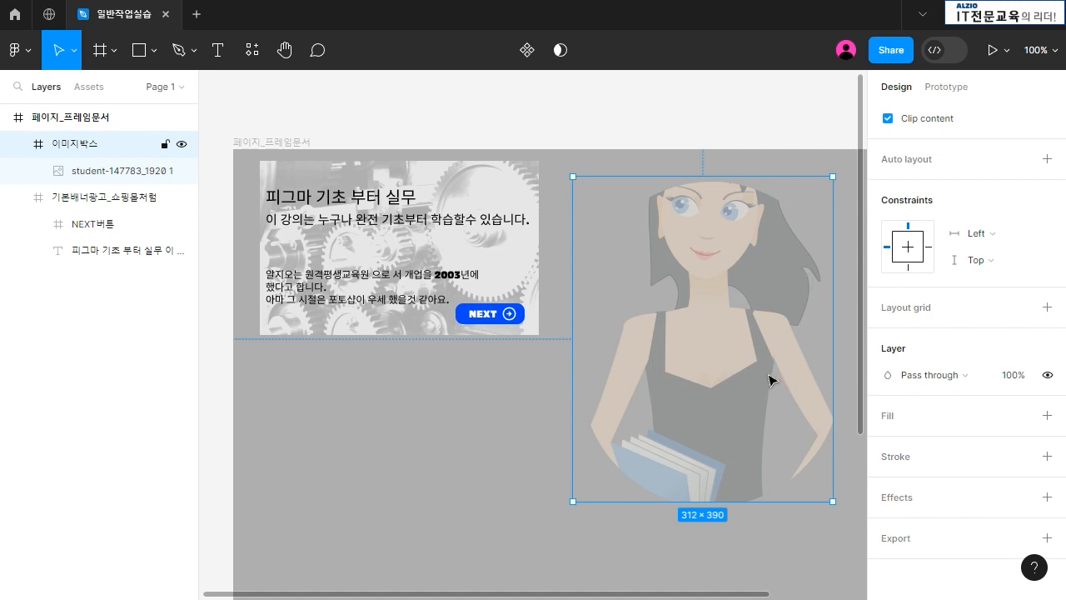
left_click(143, 173)
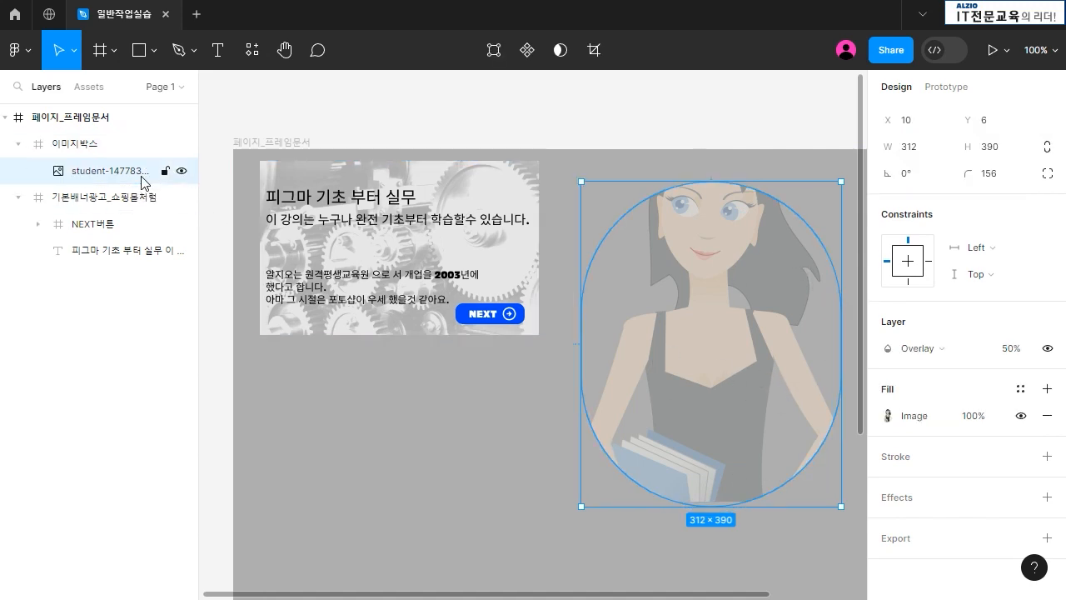
left_click(943, 354)
left_click(920, 165)
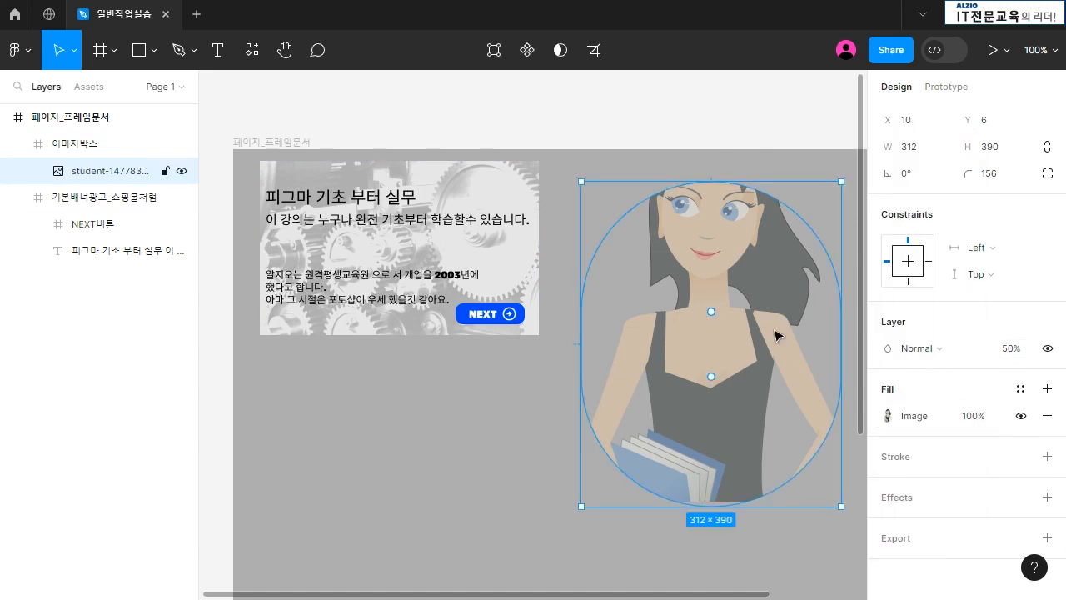
Add a white FFFFFF fill to the 이미지박스 frame
left_click(89, 148)
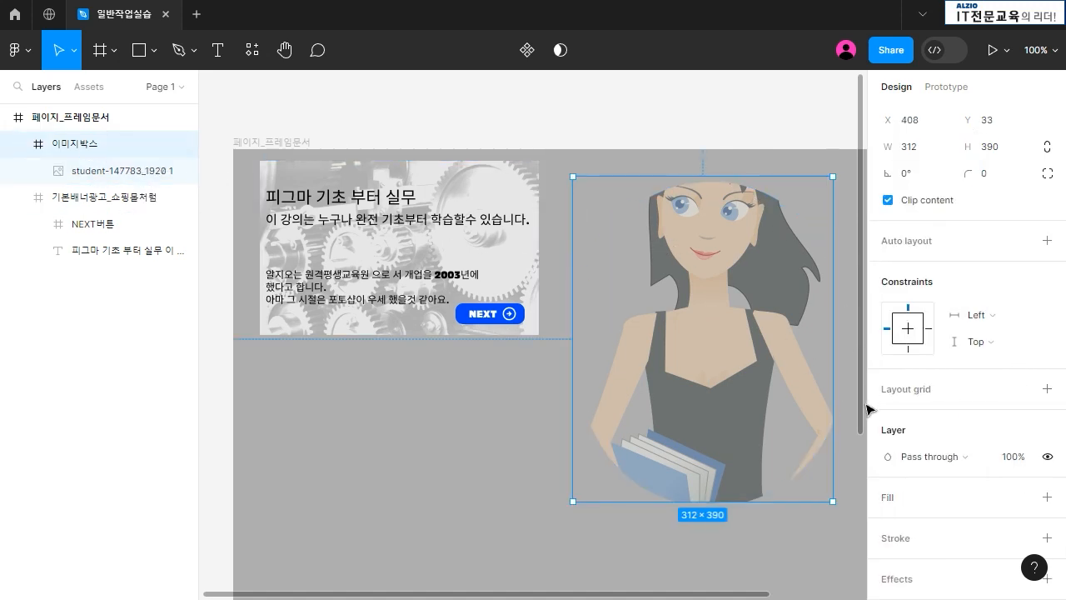
left_click(1047, 497)
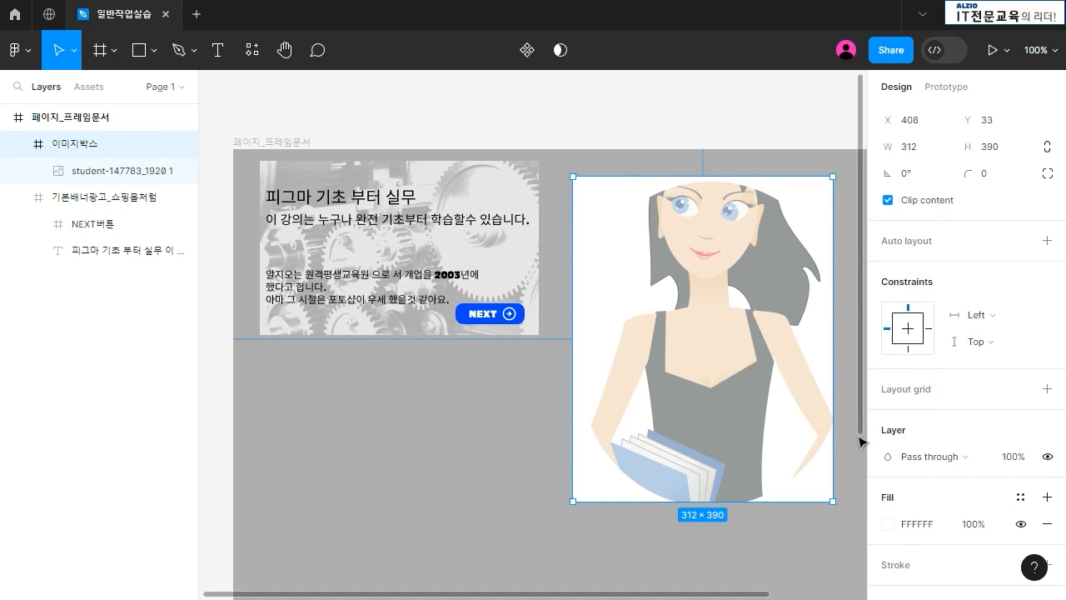
Try several blend modes on the student picture's layer over the white frame fill, ending on Soft light
double_click(706, 247)
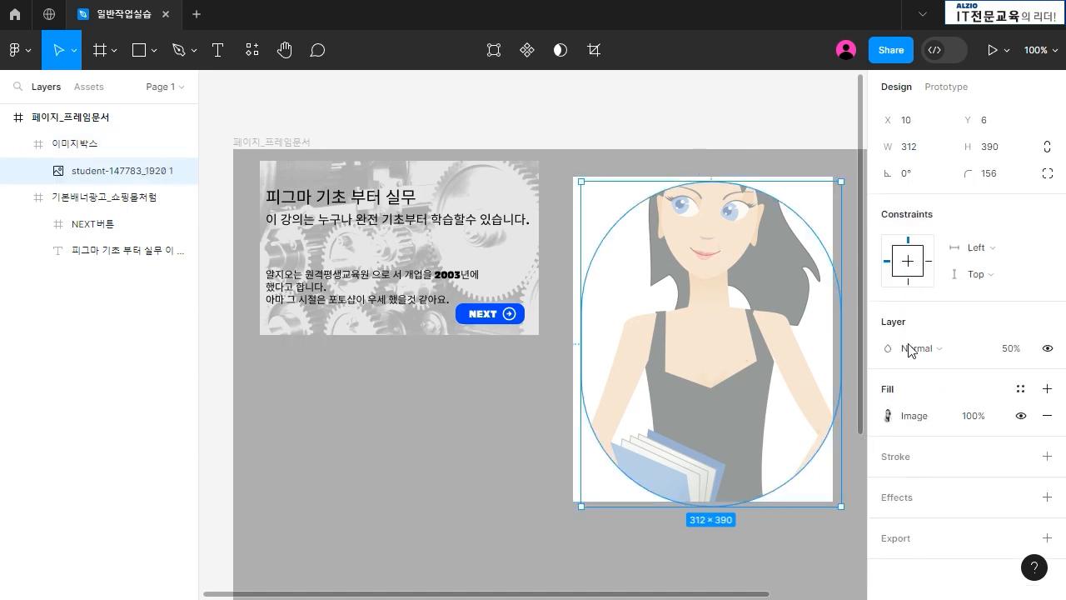
left_click(944, 347)
left_click(938, 338)
left_click(956, 351)
left_click(956, 353)
left_click(953, 358)
left_click(949, 408)
left_click(949, 358)
left_click(949, 349)
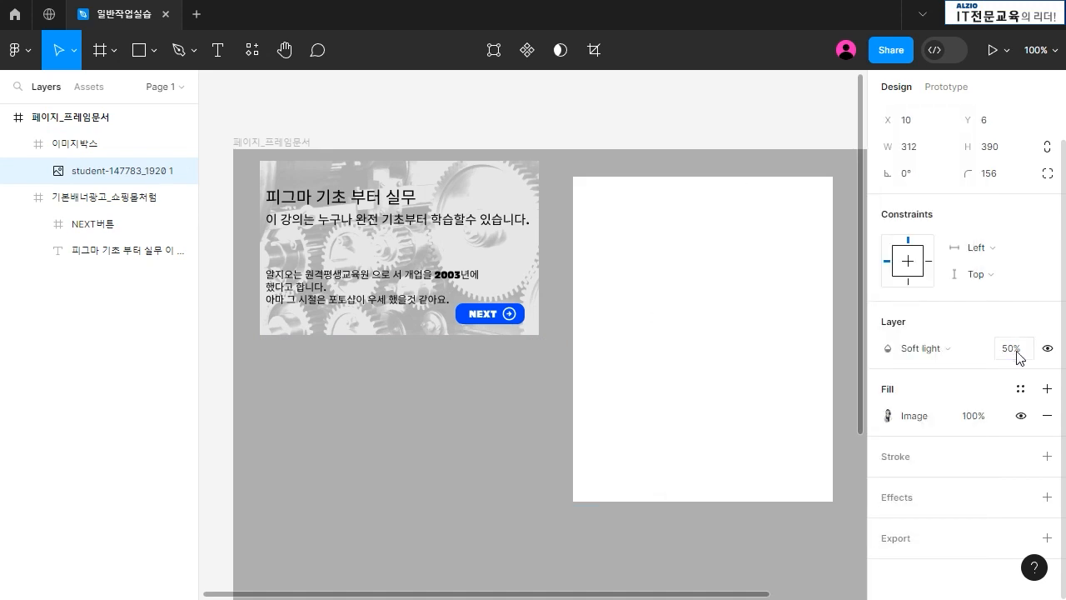
Set the layer opacity of the student picture to 100%
left_click(1014, 349)
type("100")
key("Return")
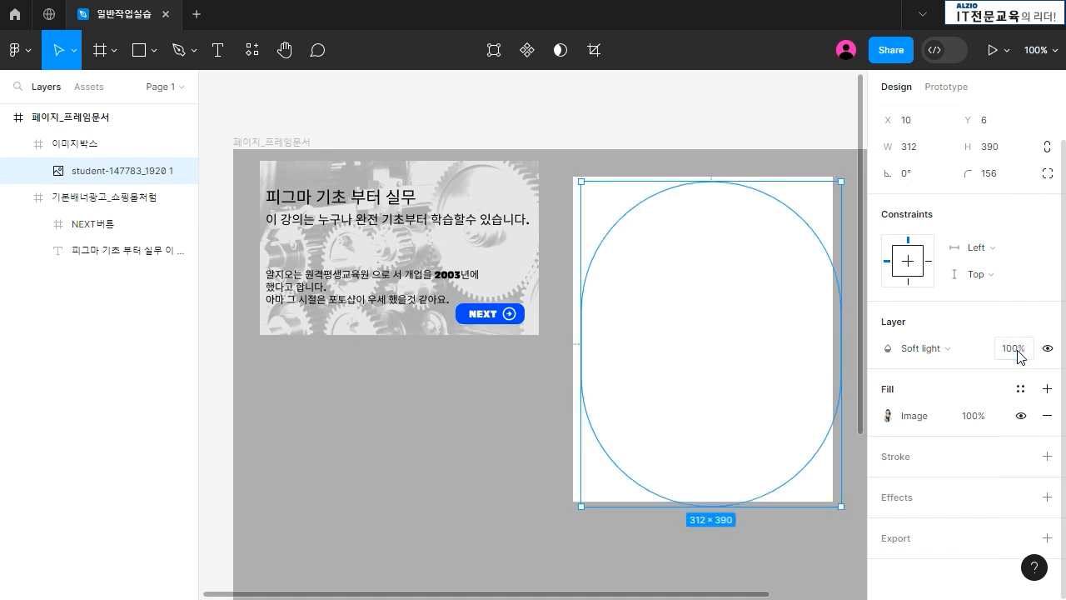
Try Overlay on the student picture's layer, and set its blend mode to Hard light
left_click(924, 348)
left_click(927, 330)
left_click(920, 348)
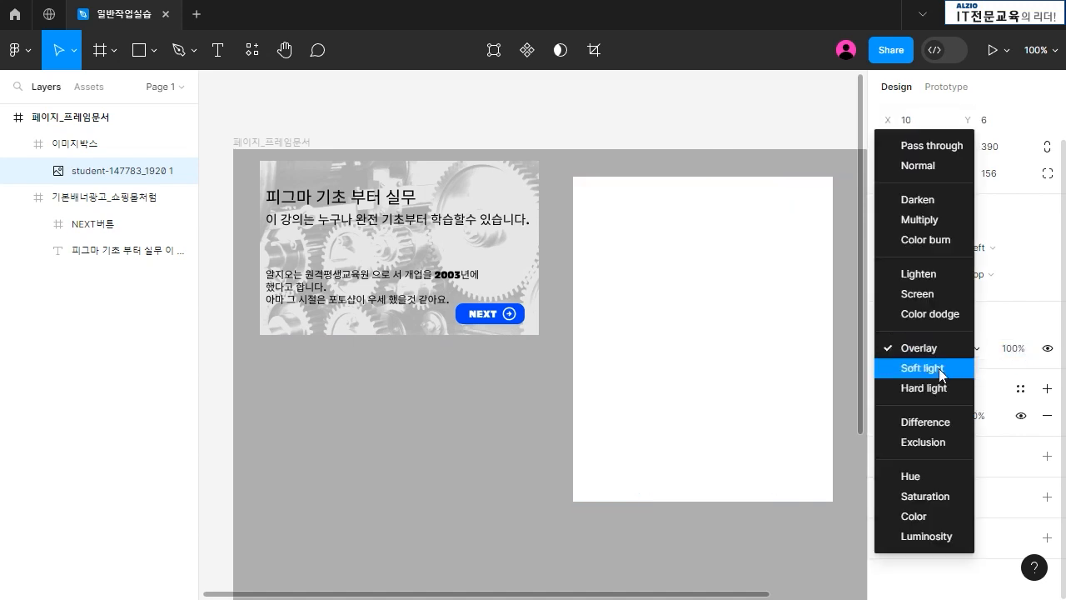
left_click(943, 384)
left_click(697, 538)
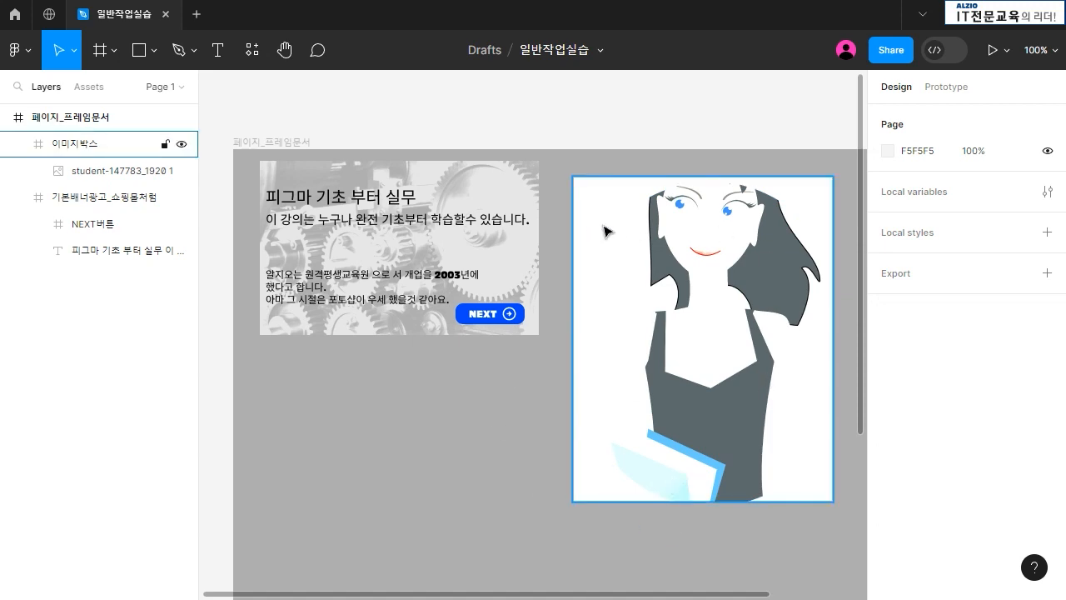
Change the fill of the 이미지박스 frame to black 000000
left_click(583, 196)
scroll(894, 558, "down", 3)
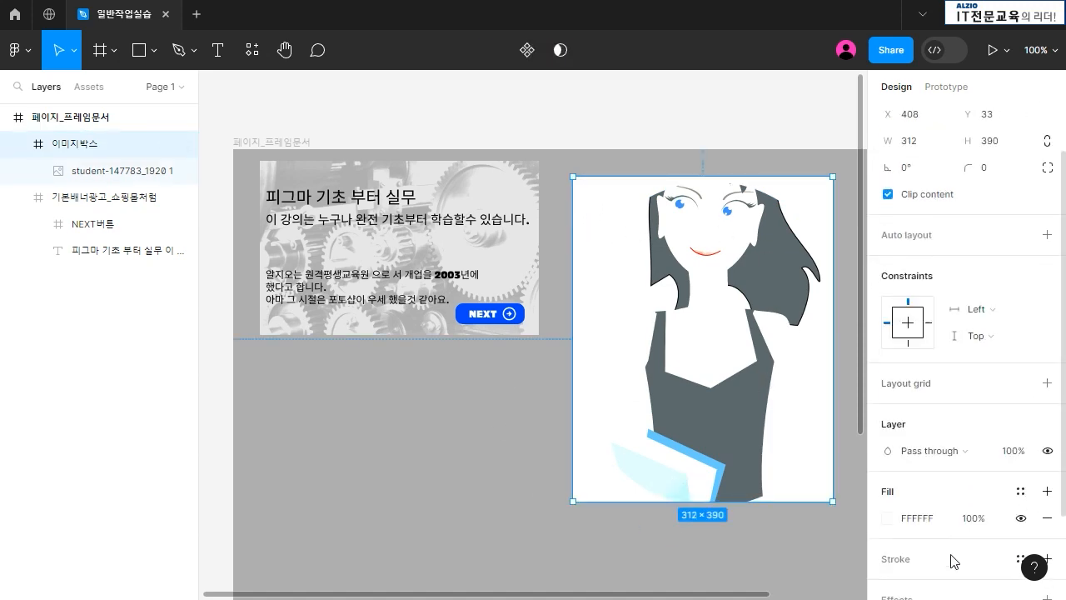
left_click(888, 510)
left_click_drag(676, 360, 450, 463)
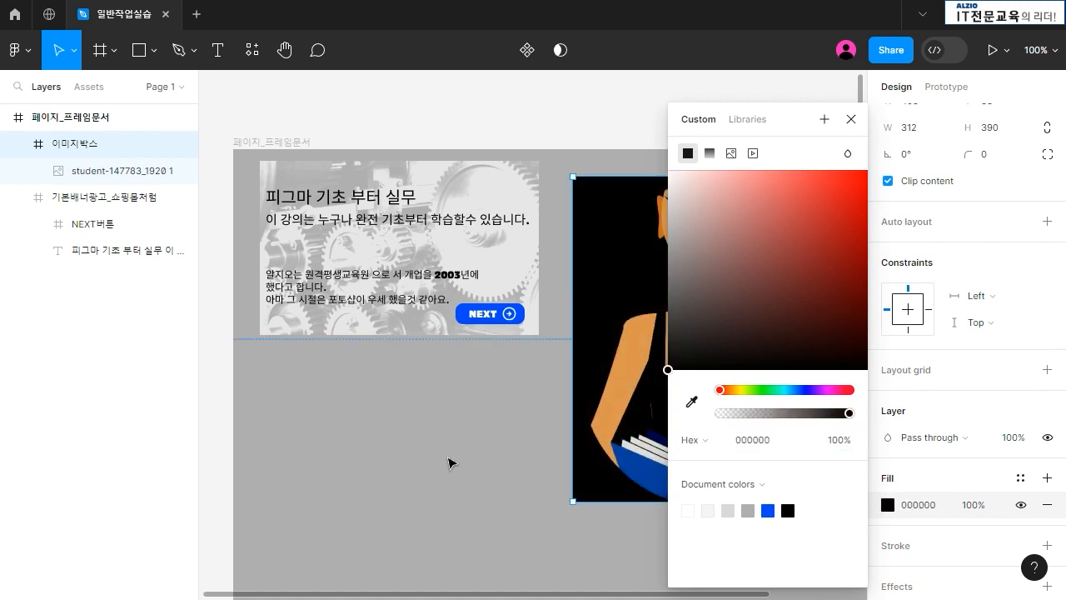
left_click(450, 463)
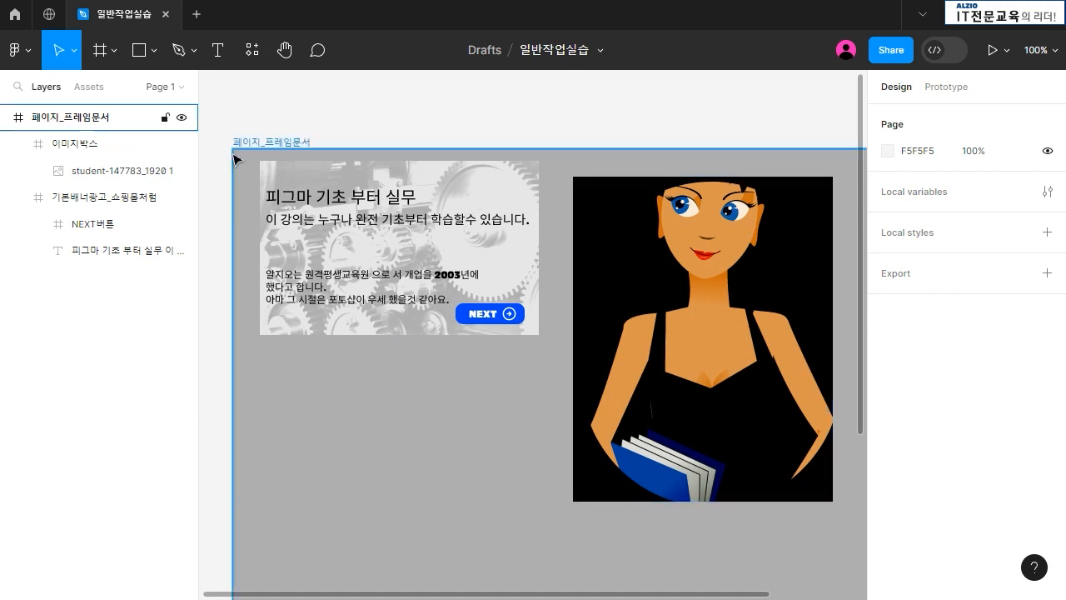
Draw a frame about 167 × 68 inside the 이미지박스 frame over the books and centre it horizontally, at about X 72, Y 295
left_click(96, 146)
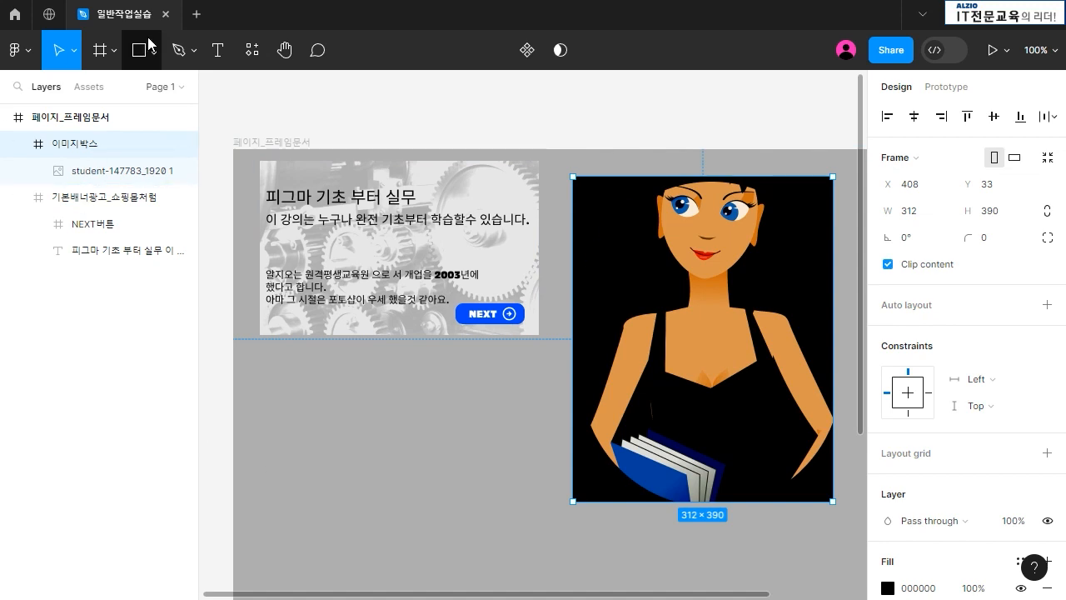
left_click(112, 50)
left_click(114, 91)
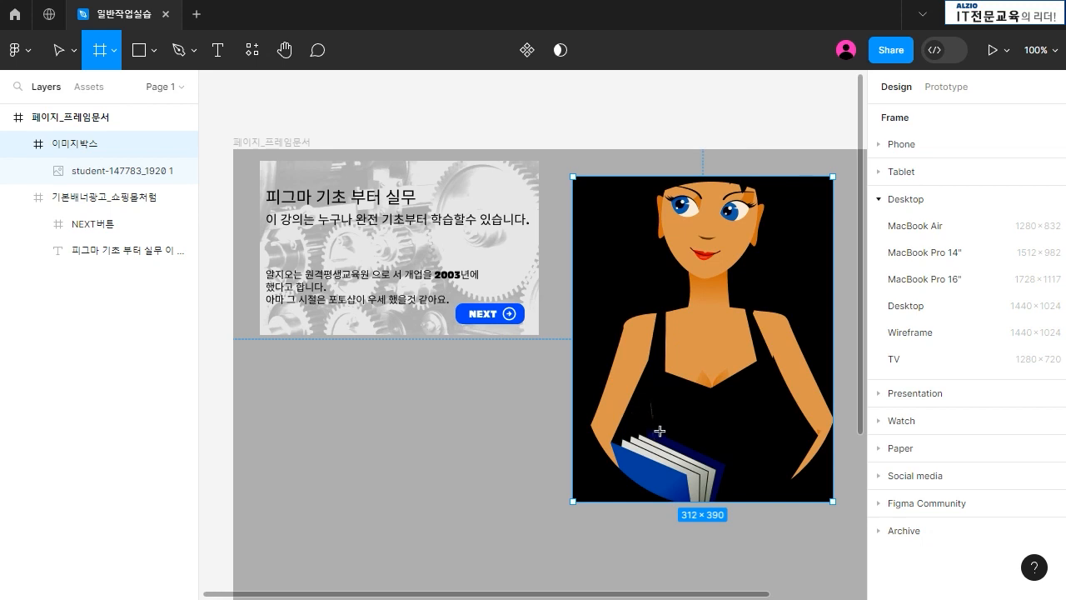
mouse_move(659, 431)
left_mouse_down()
mouse_move(776, 474)
mouse_move(792, 495)
mouse_move(798, 488)
left_mouse_up()
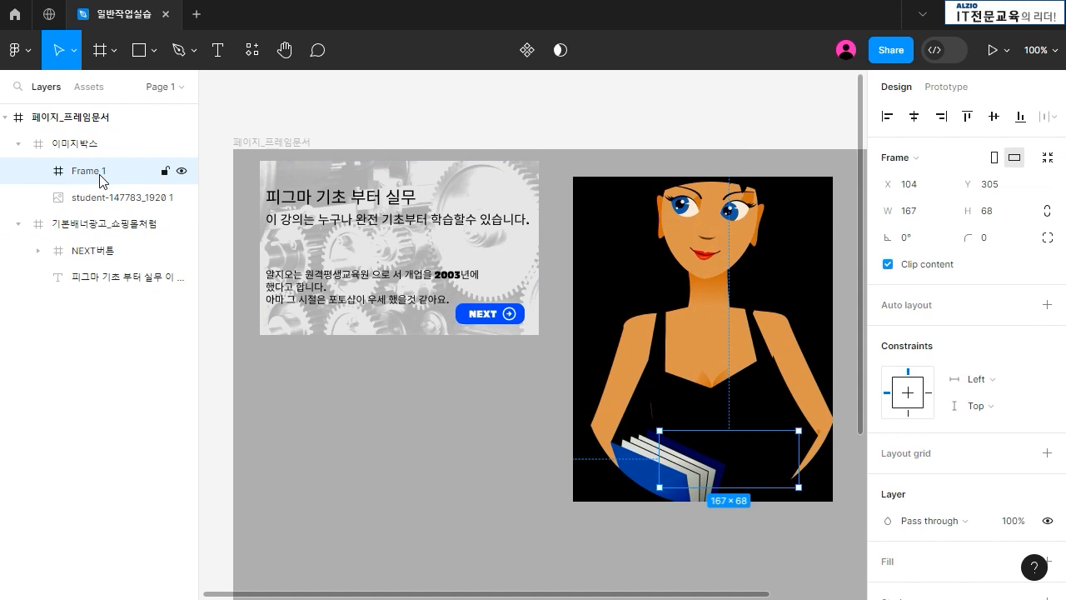
mouse_move(733, 454)
left_mouse_down()
mouse_move(707, 442)
mouse_move(730, 466)
left_mouse_up()
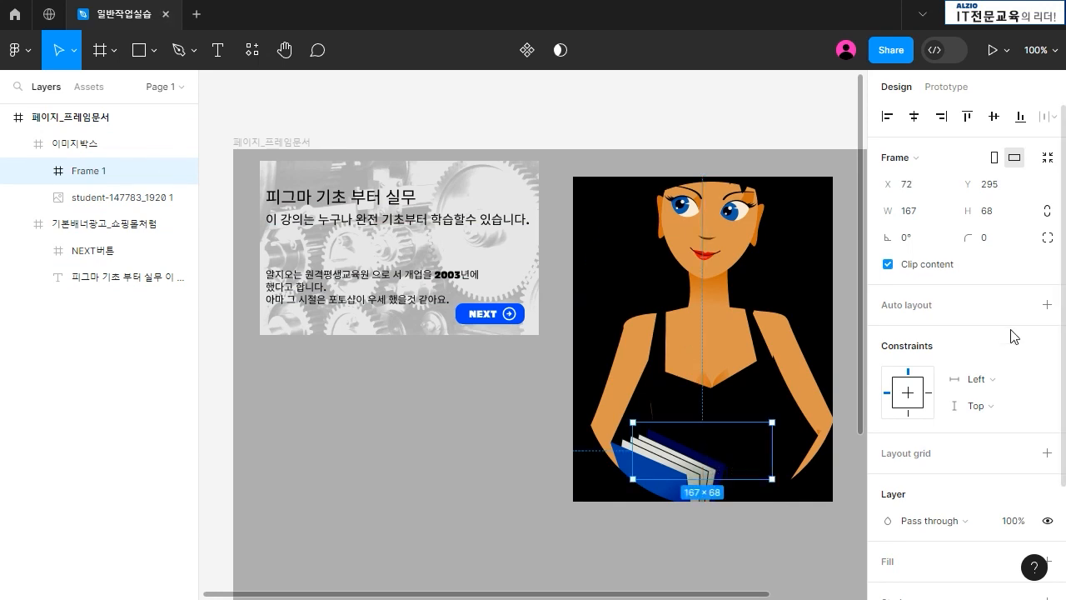
Give the small frame over the books a corner radius of 43 and a grey BBBBBB fill
left_click_drag(980, 239, 645, 242)
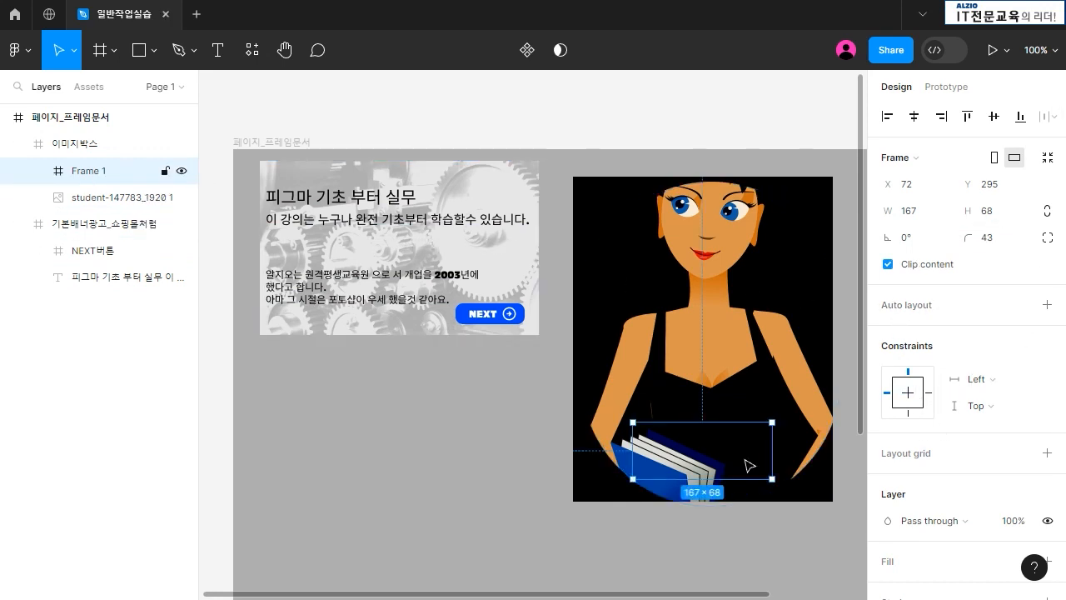
scroll(905, 516, "down", 3)
left_click(896, 423)
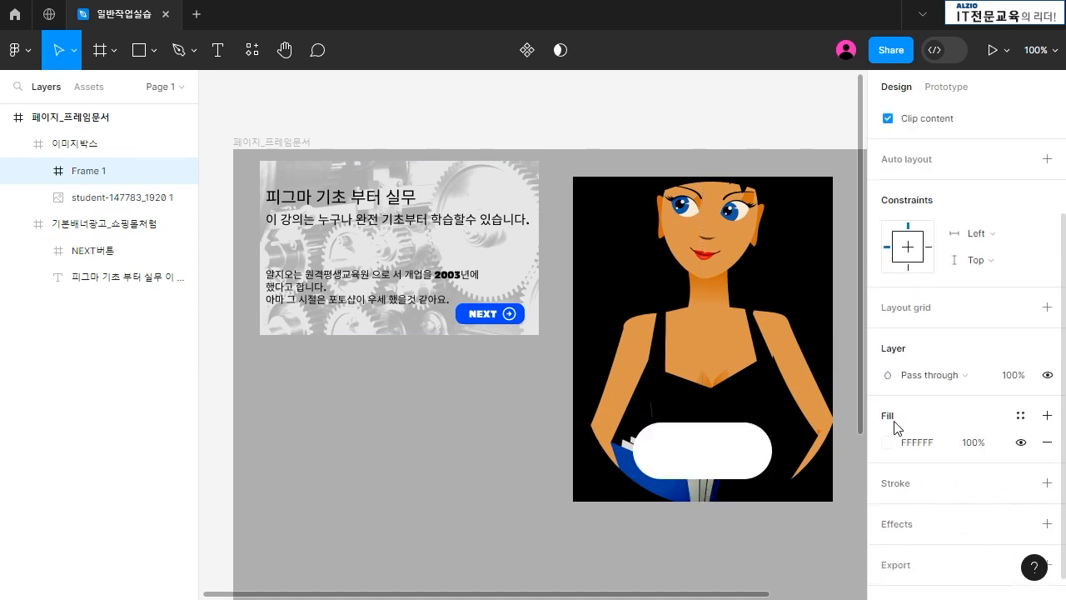
left_click(890, 443)
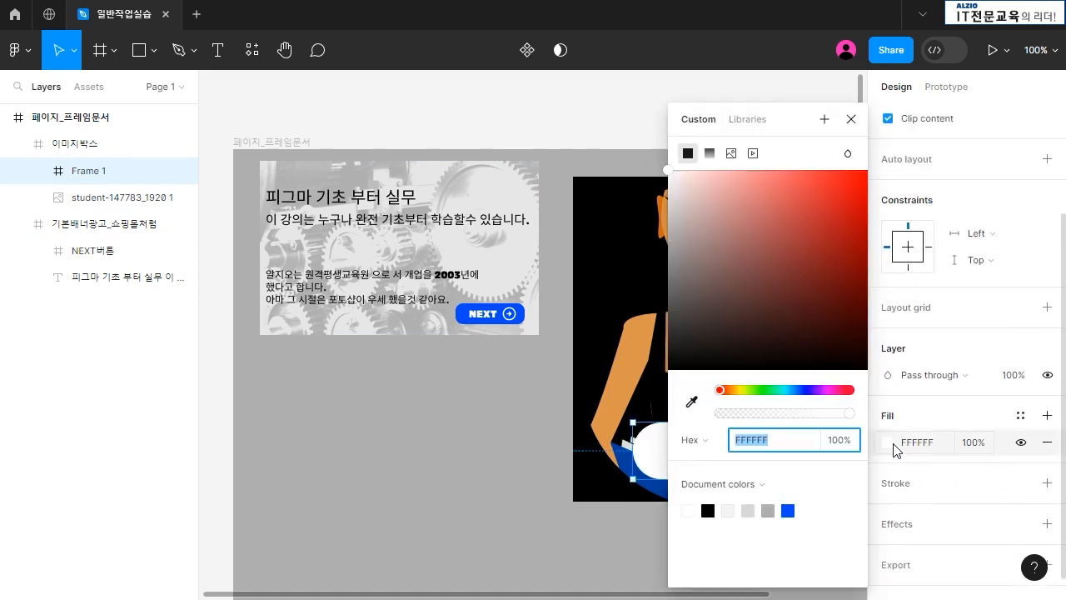
type("B0B0B0")
key("Return")
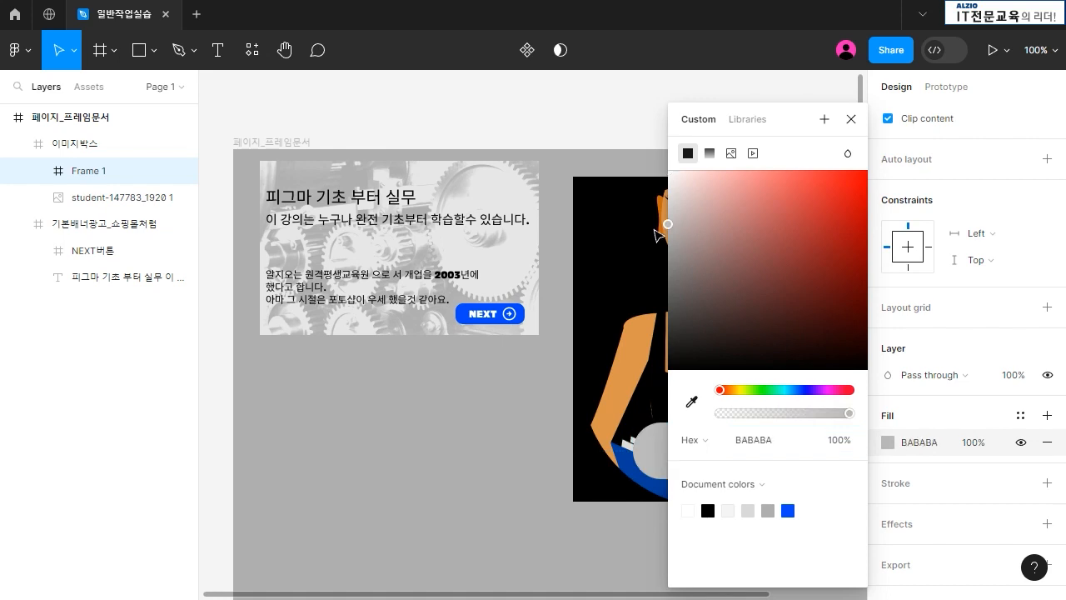
left_click(499, 425)
left_click(721, 466)
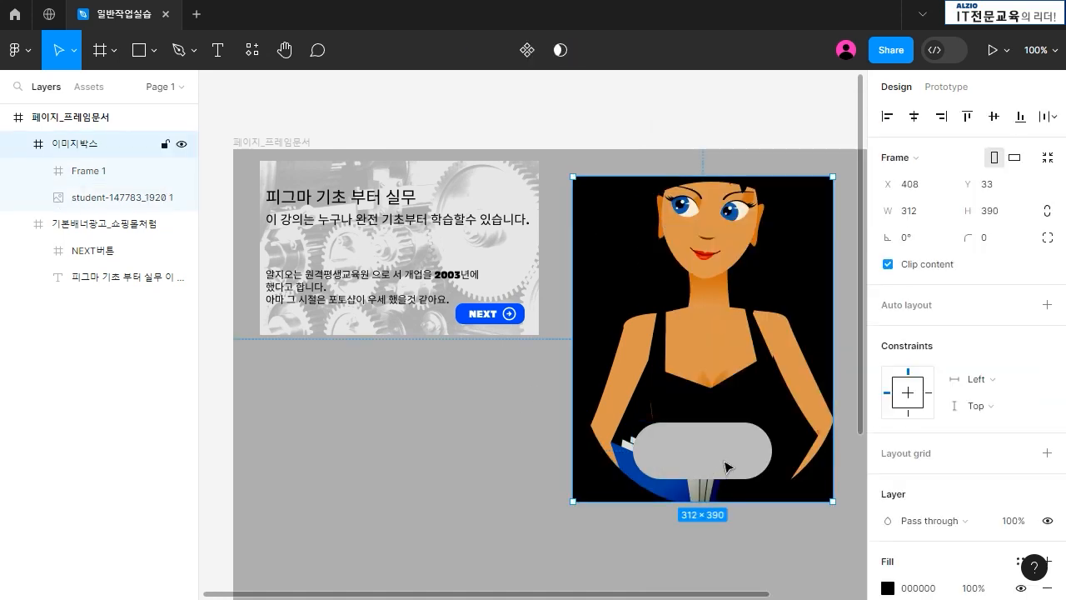
left_click(688, 449)
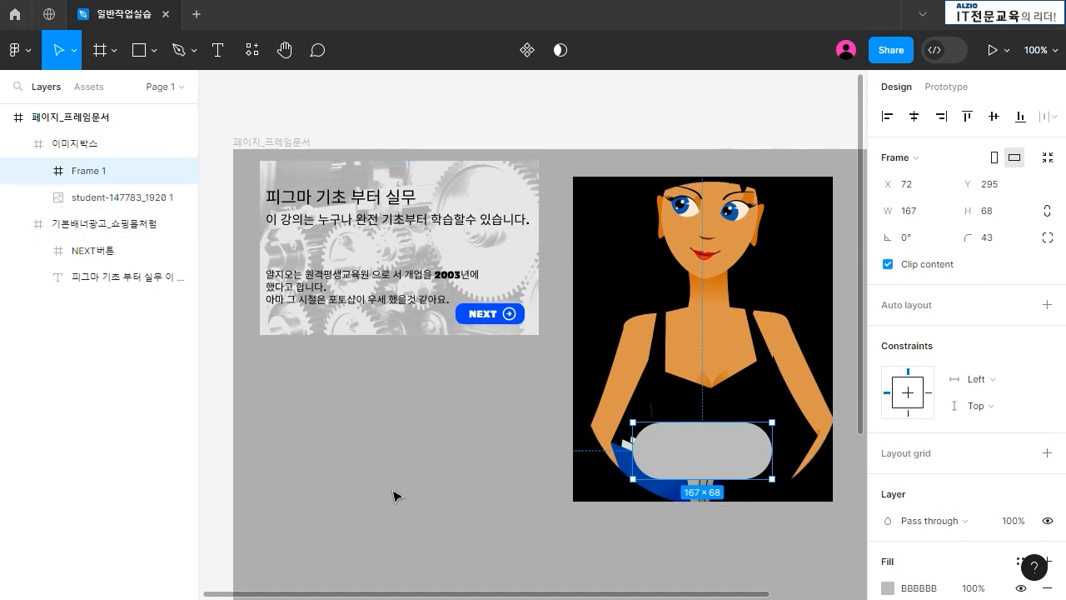
Add the text "공부하는 방법" and move it into the grey rounded frame
left_click(217, 52)
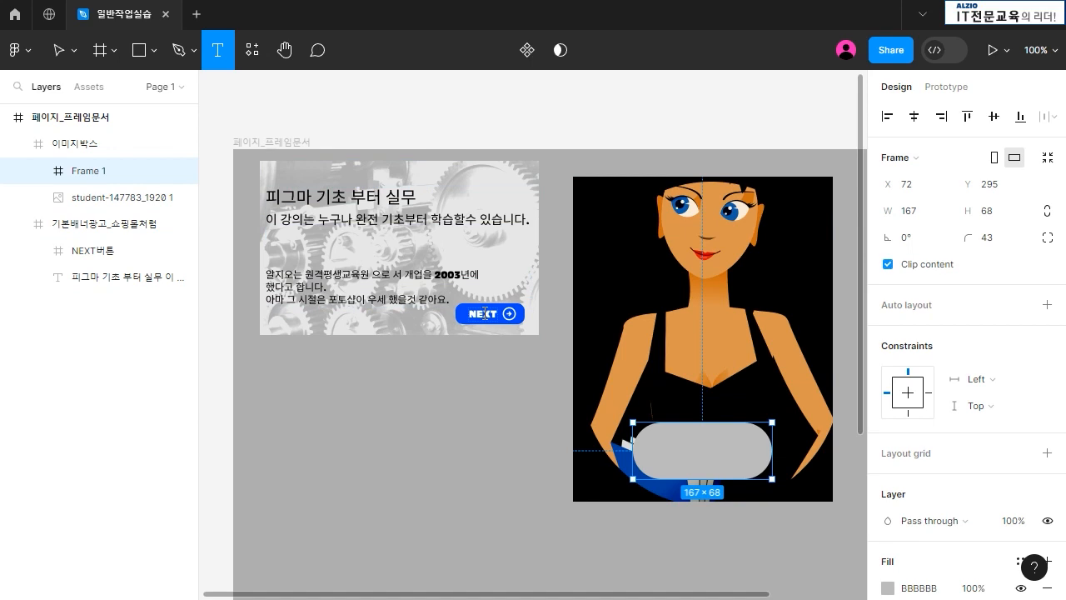
left_click(468, 508)
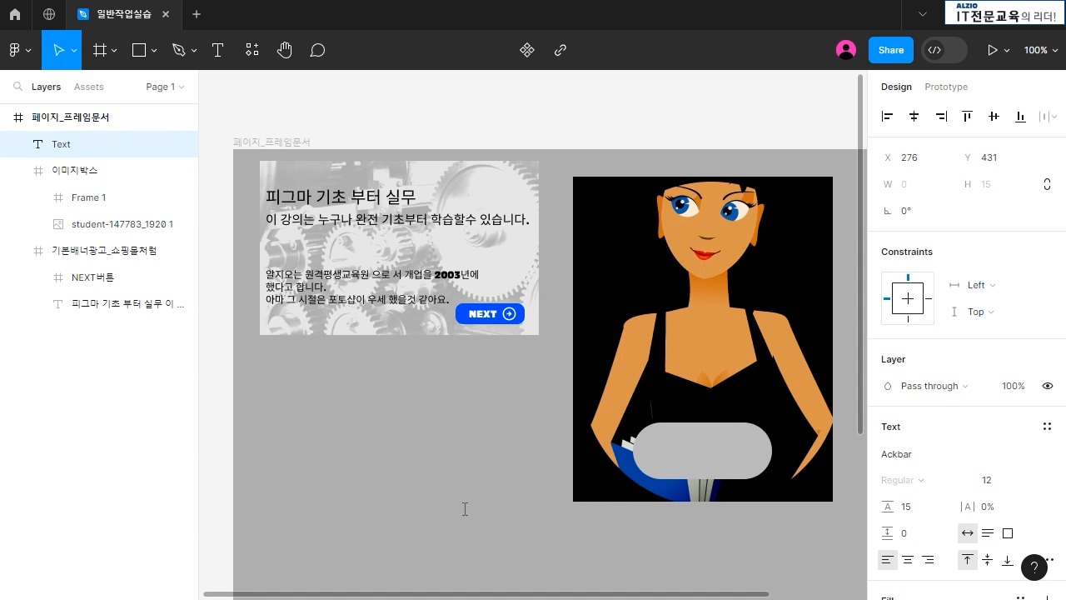
type("공부하는 방법")
key("Escape")
left_click_drag(477, 514, 702, 461)
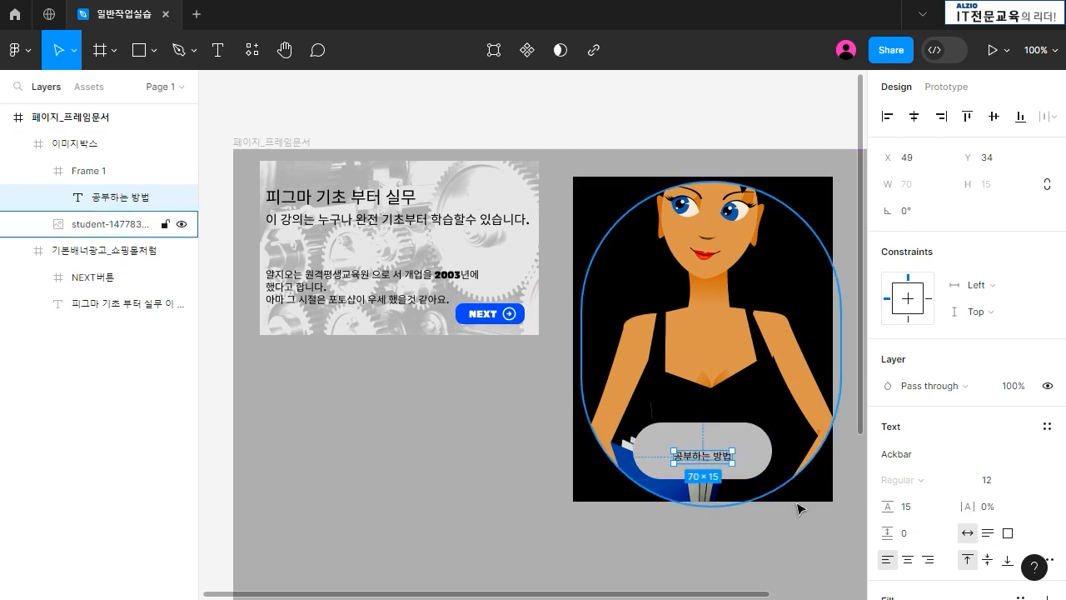
Centre the 공부하는 방법 text vertically in the grey rounded frame
left_click(82, 171)
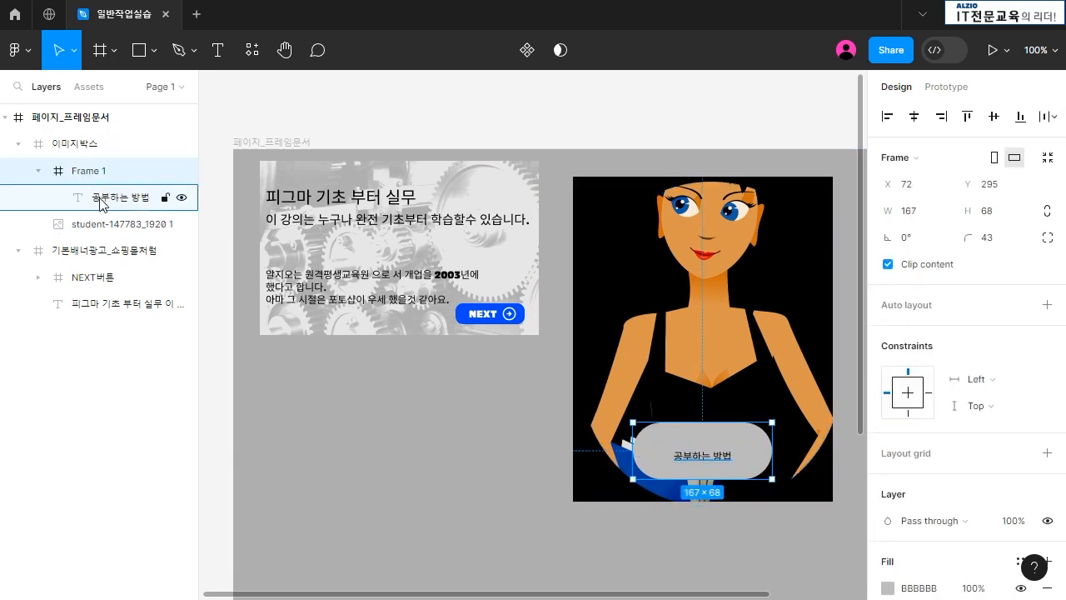
left_click(103, 201)
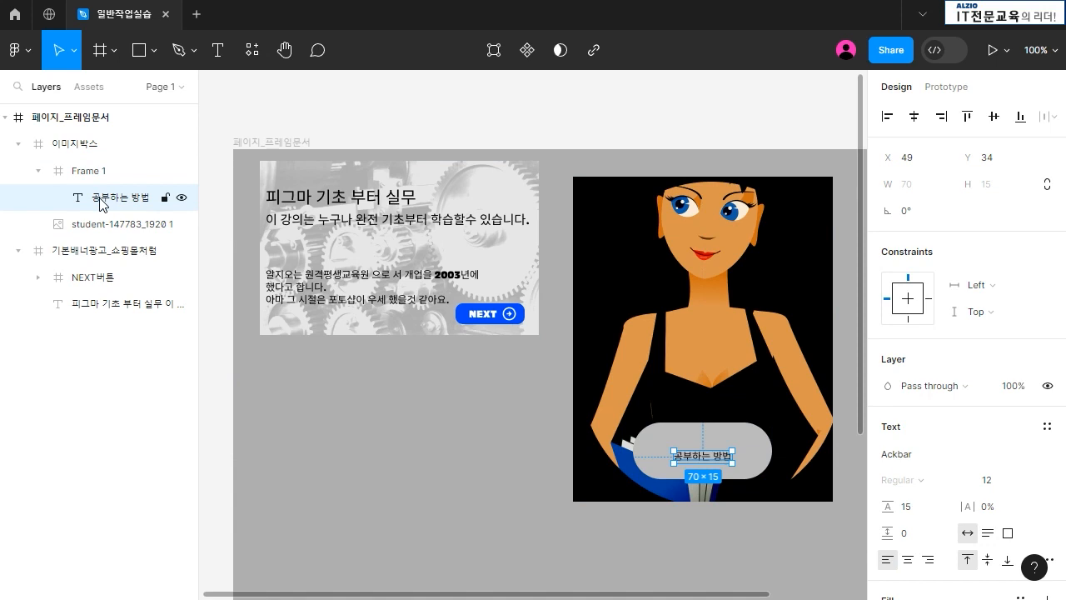
key("alt+v")
Set the 공부하는 방법 text to font size 16 and centre it horizontally in the grey rounded frame
left_click(996, 482)
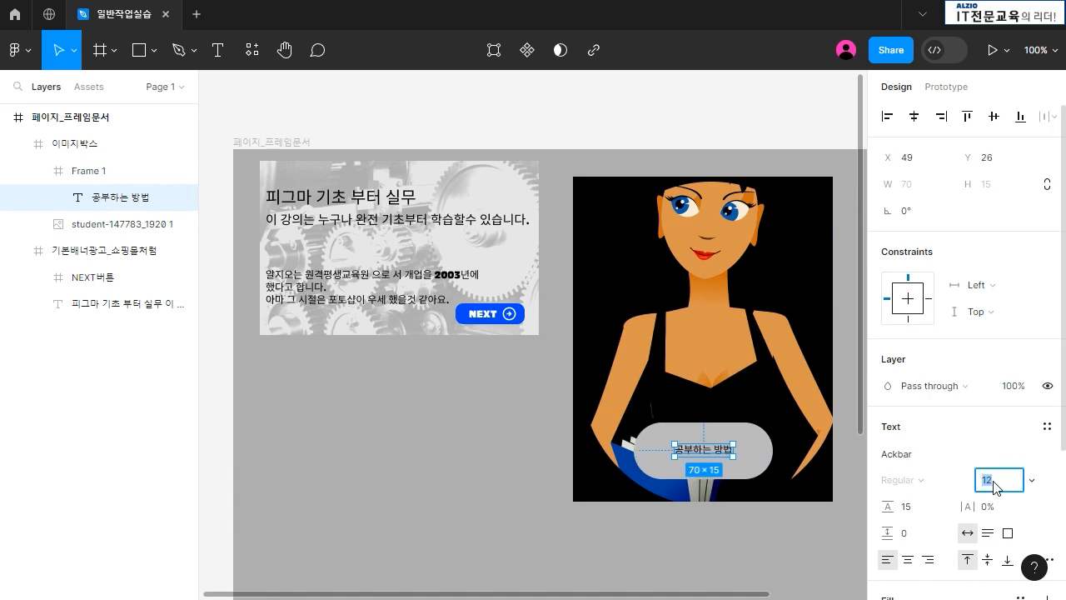
type("16")
key("Return")
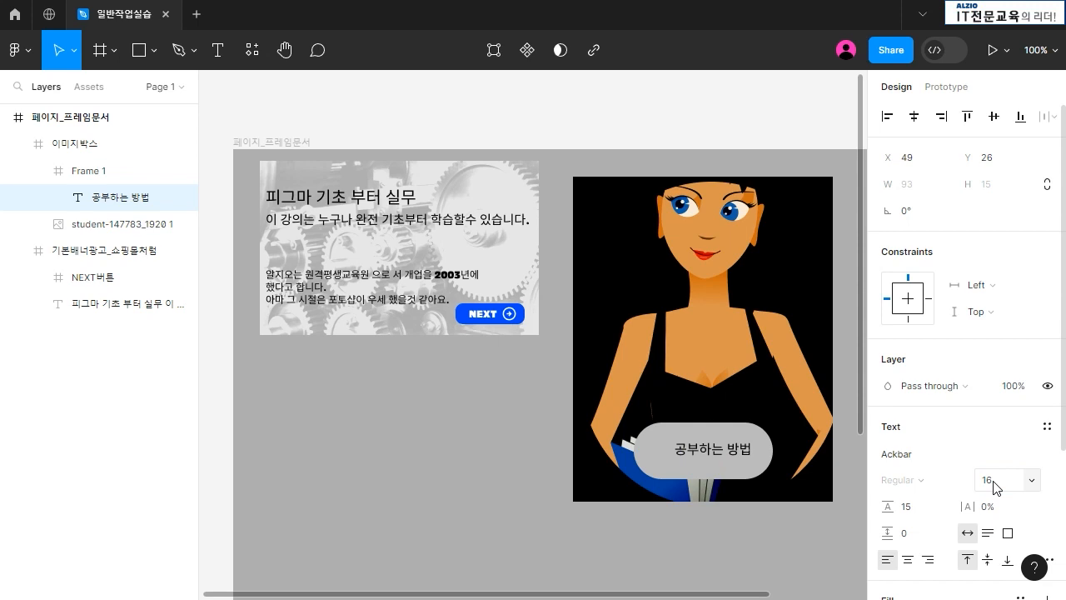
left_click_drag(710, 456, 698, 455)
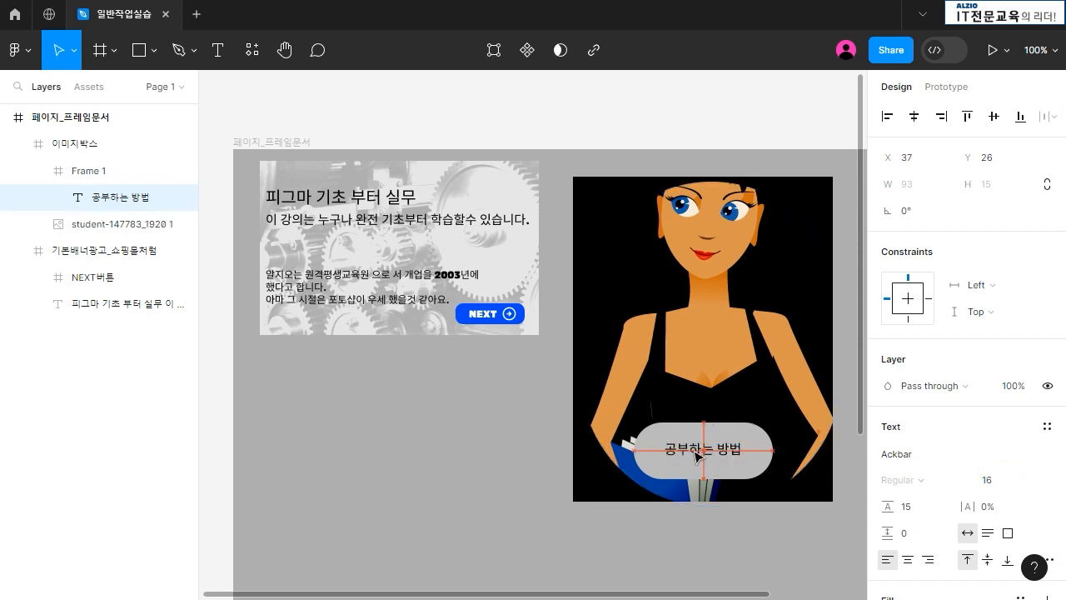
left_click(754, 550)
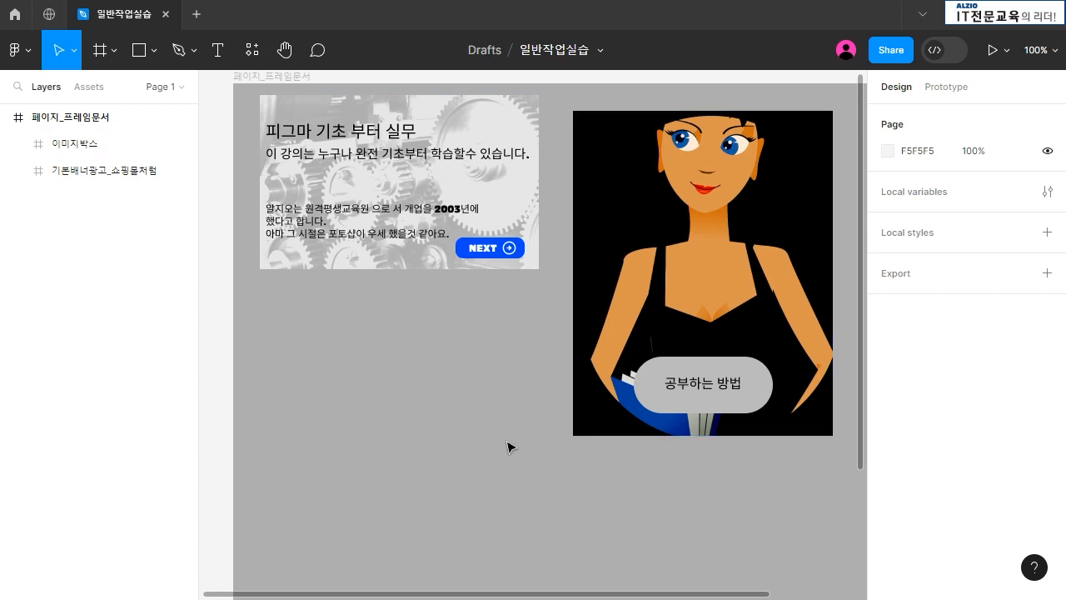
Duplicate the 이미지박스 frame, name the copy TEXT and place it below the gear banner at X 32, Y 263
left_click(706, 397)
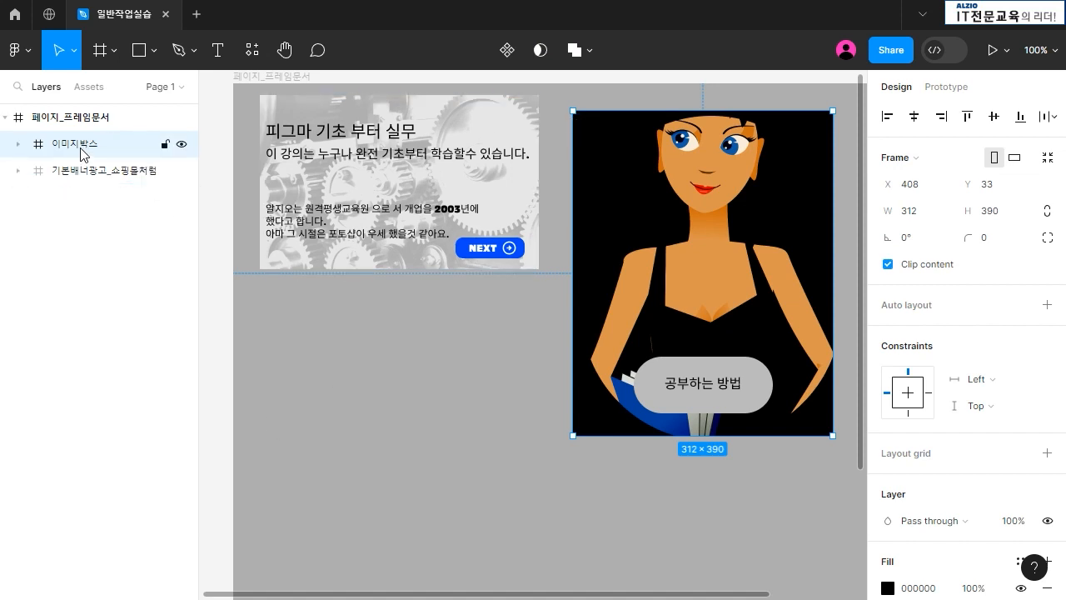
left_click_drag(81, 148, 78, 196)
double_click(81, 199)
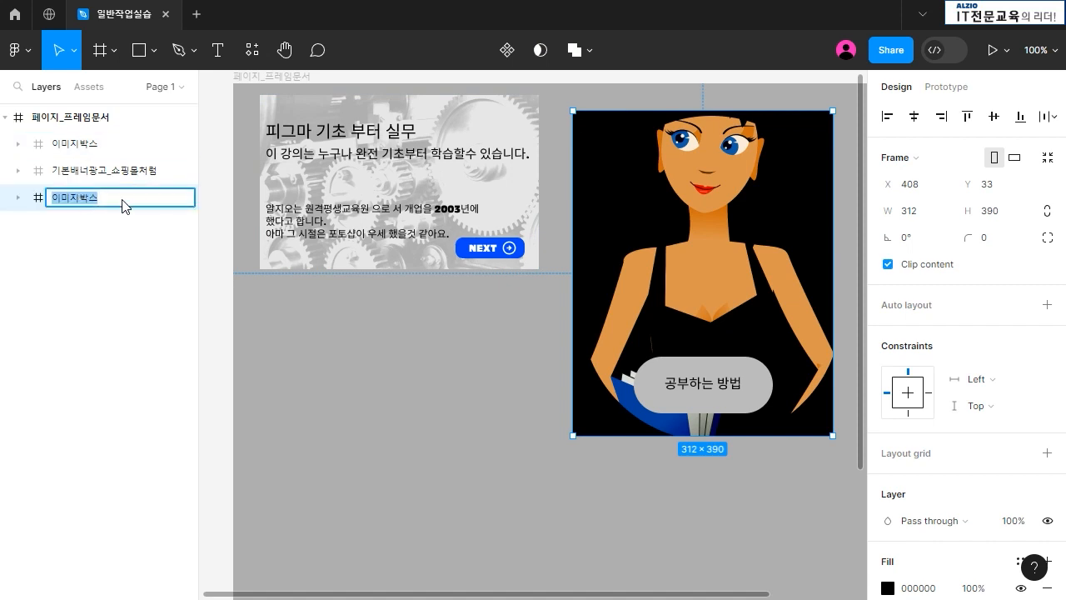
type("TEXT")
key("Return")
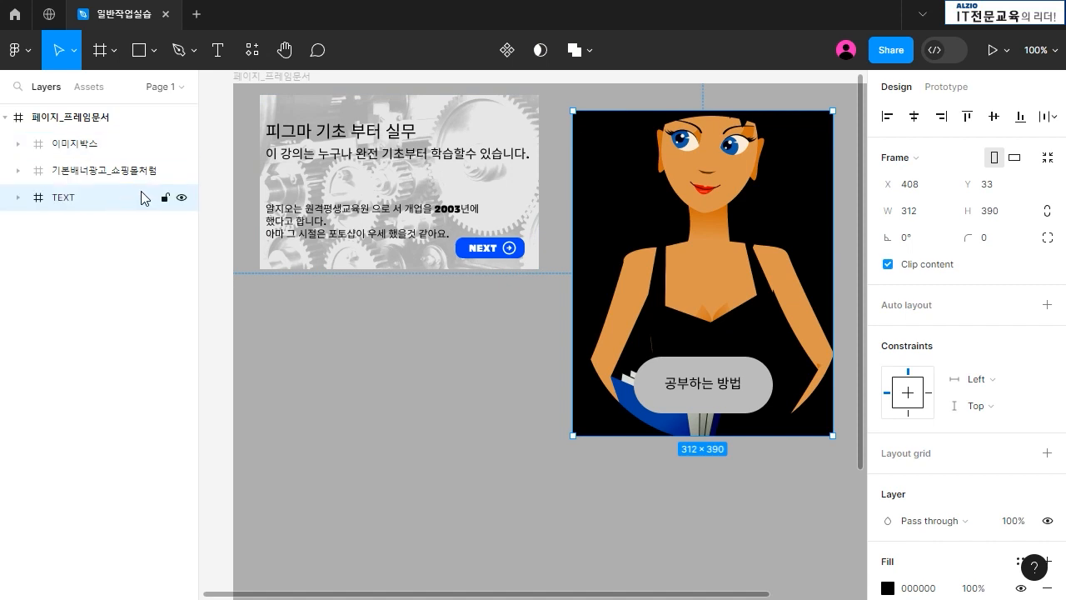
left_click_drag(644, 147, 341, 332)
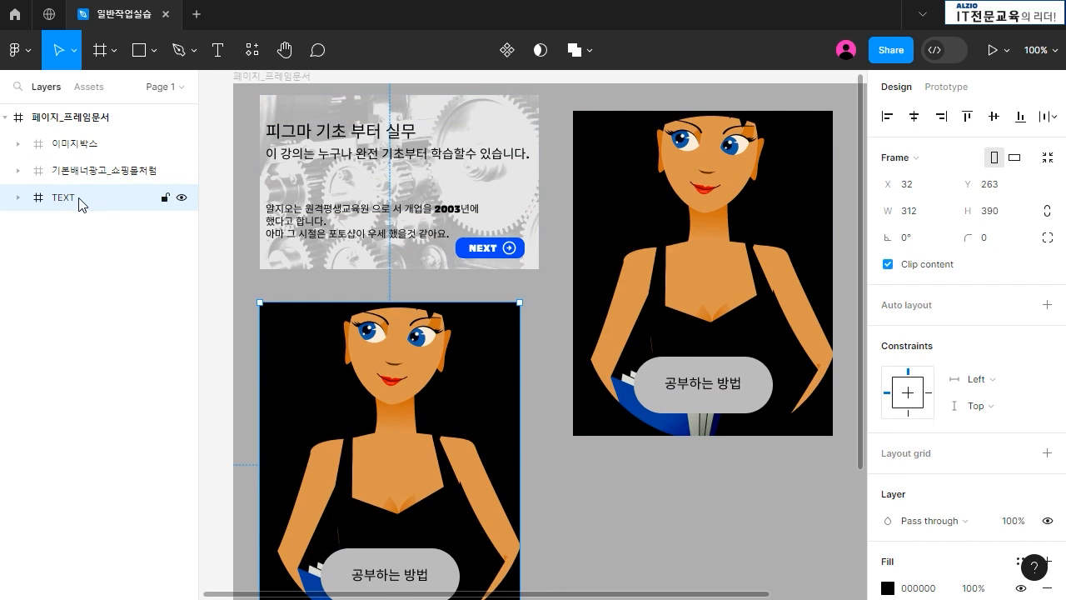
Delete the student picture and the rounded 공부하는 방법 button from the TEXT frame
left_click(19, 199)
left_click(102, 226)
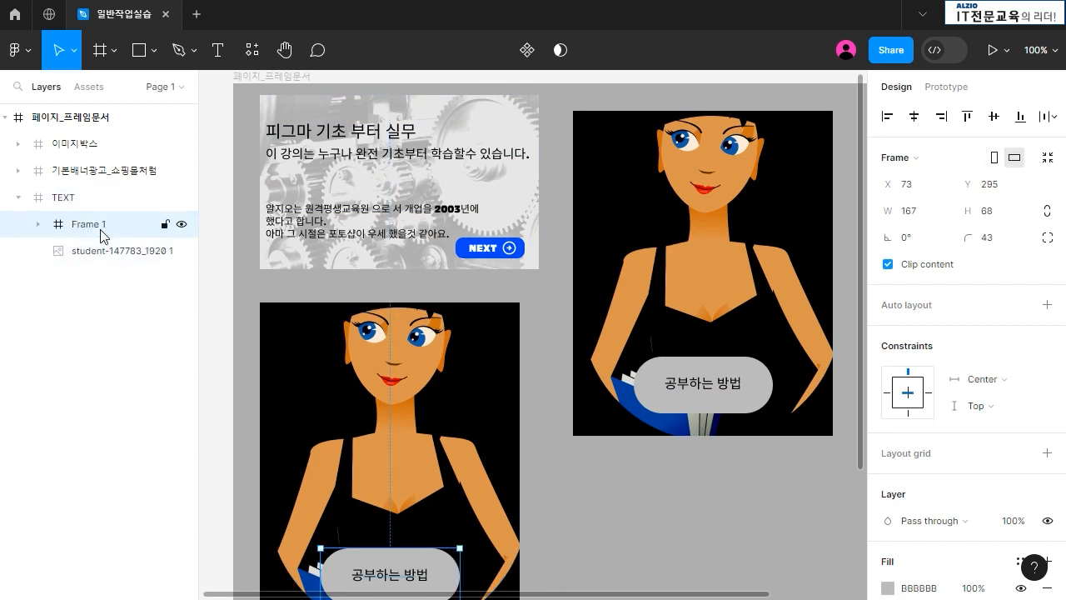
left_click(39, 224)
left_click(117, 277)
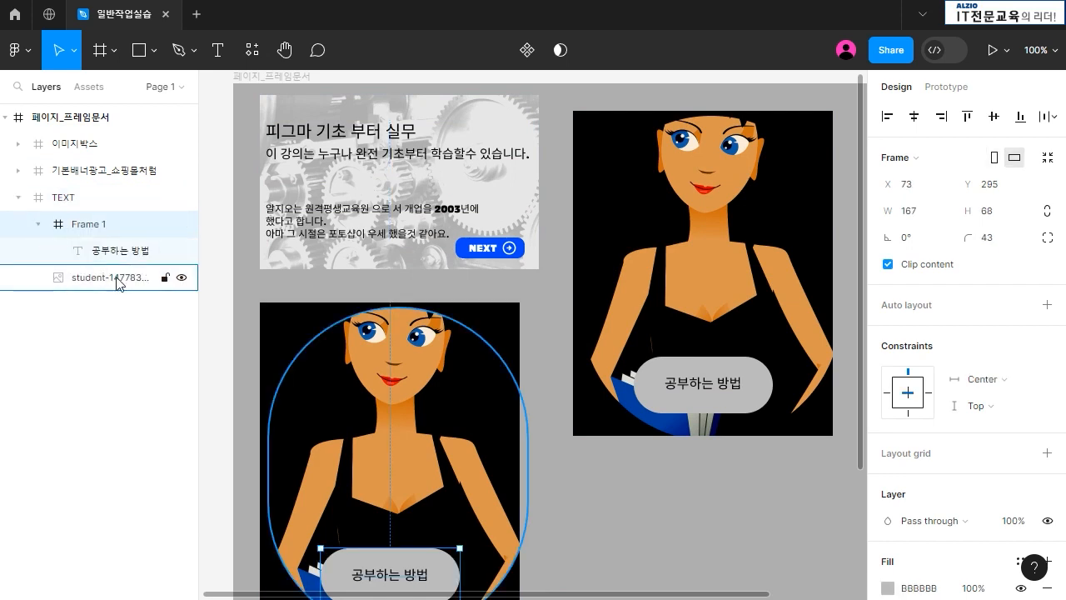
key("Delete")
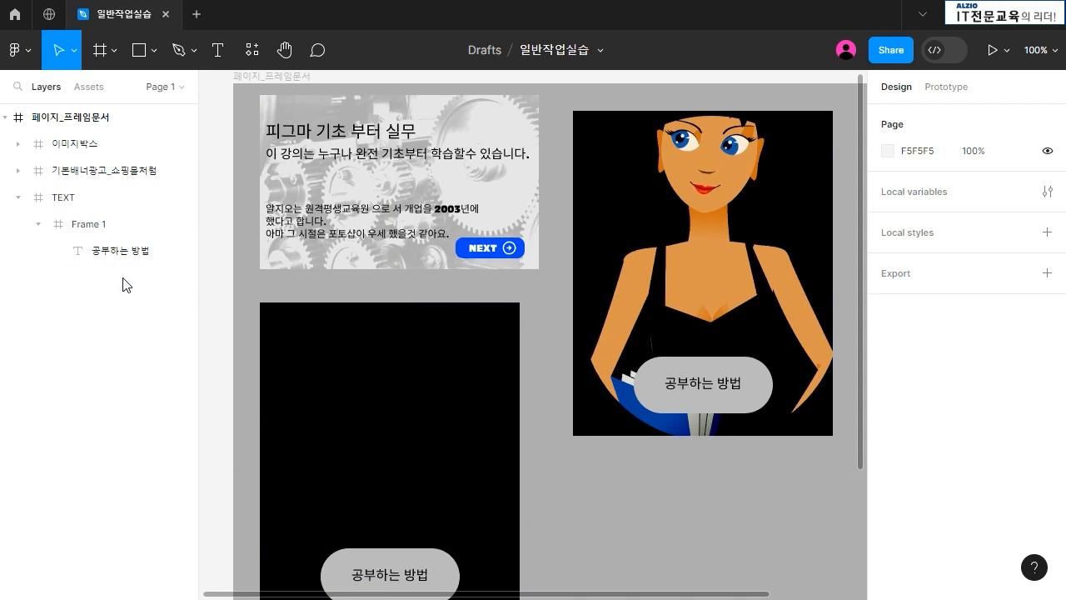
left_click(86, 227)
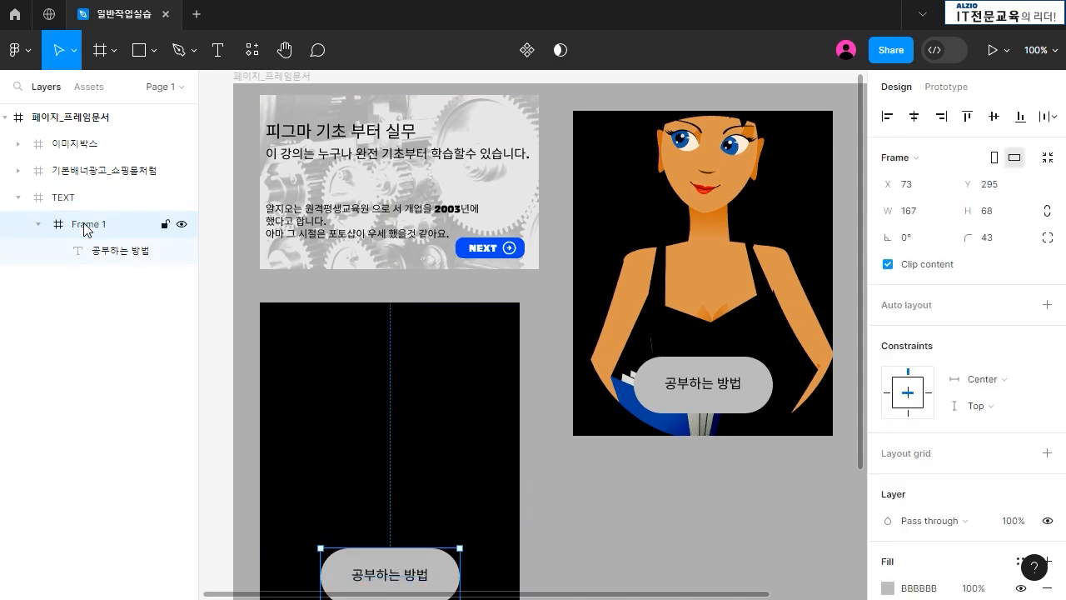
key("Delete")
Enlarge the black TEXT frame to 365 × 584 and place it directly under the banner at Y 227
left_click(67, 199)
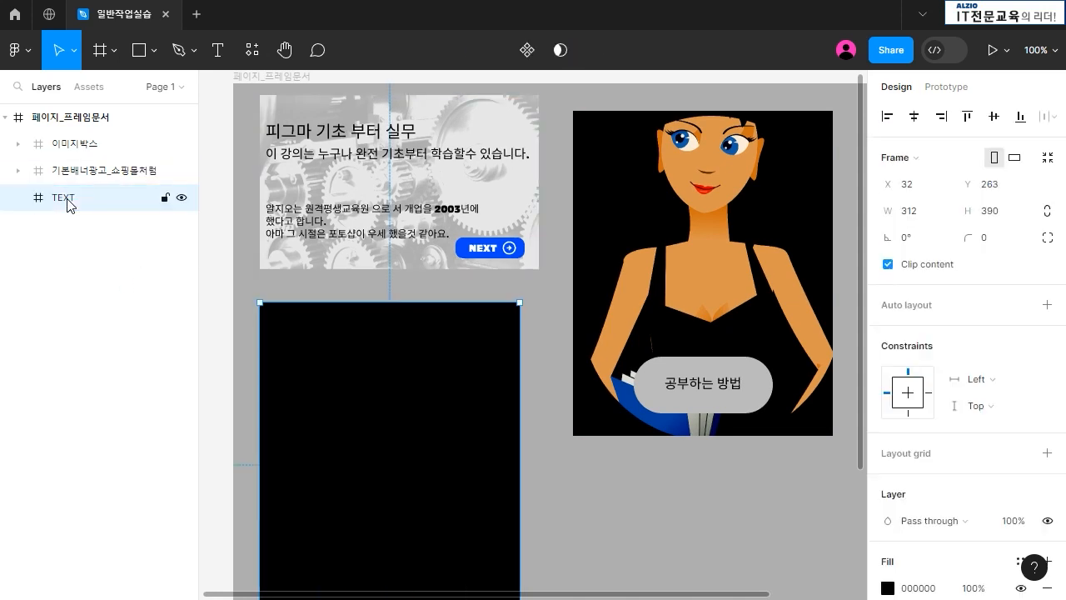
scroll(759, 496, "down", 5)
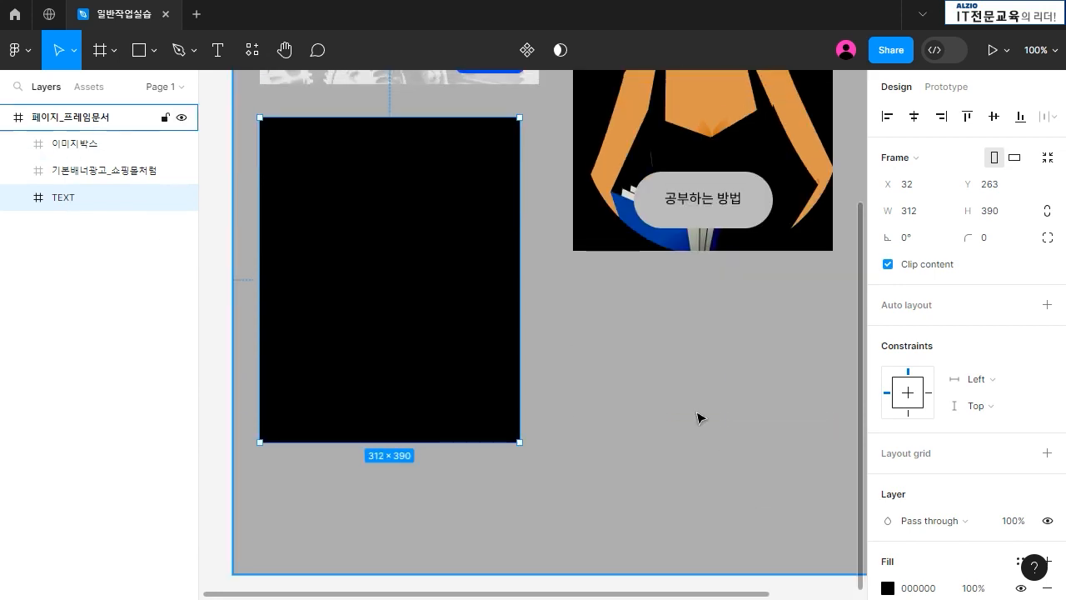
left_click(675, 507)
left_click(514, 275)
left_click(669, 317)
scroll(668, 316, "up", 2)
left_click(486, 345)
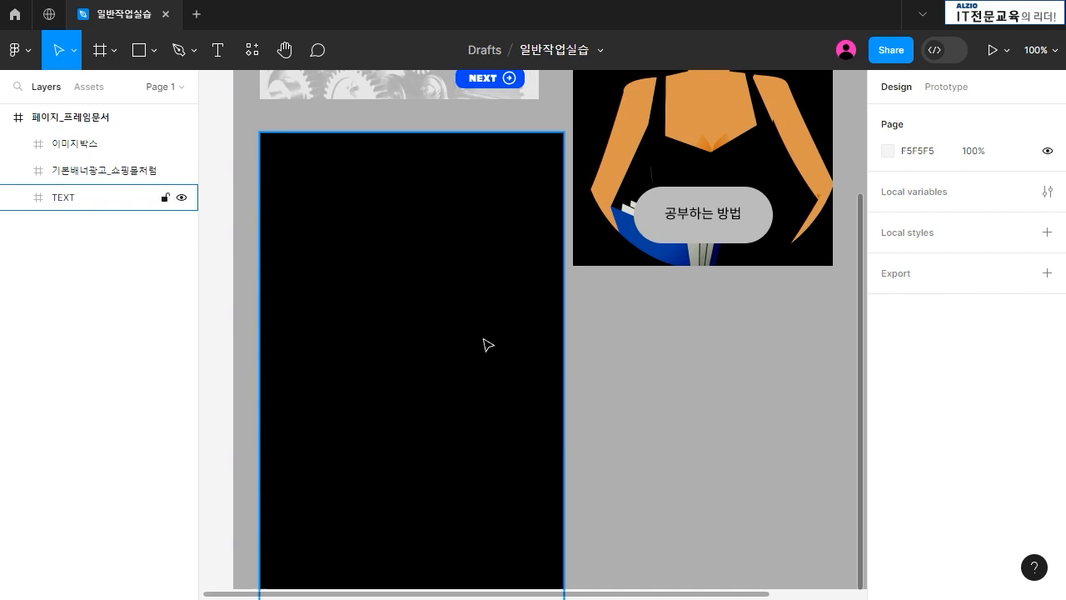
left_click_drag(488, 345, 485, 311)
left_click(745, 433)
scroll(744, 433, "down", 4)
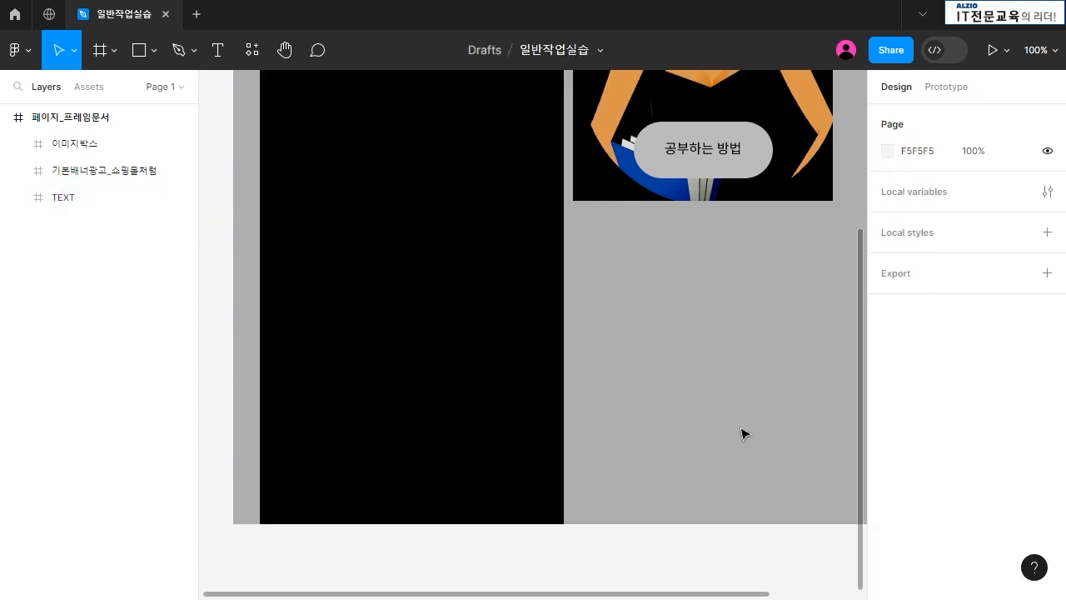
scroll(720, 417, "up", 5)
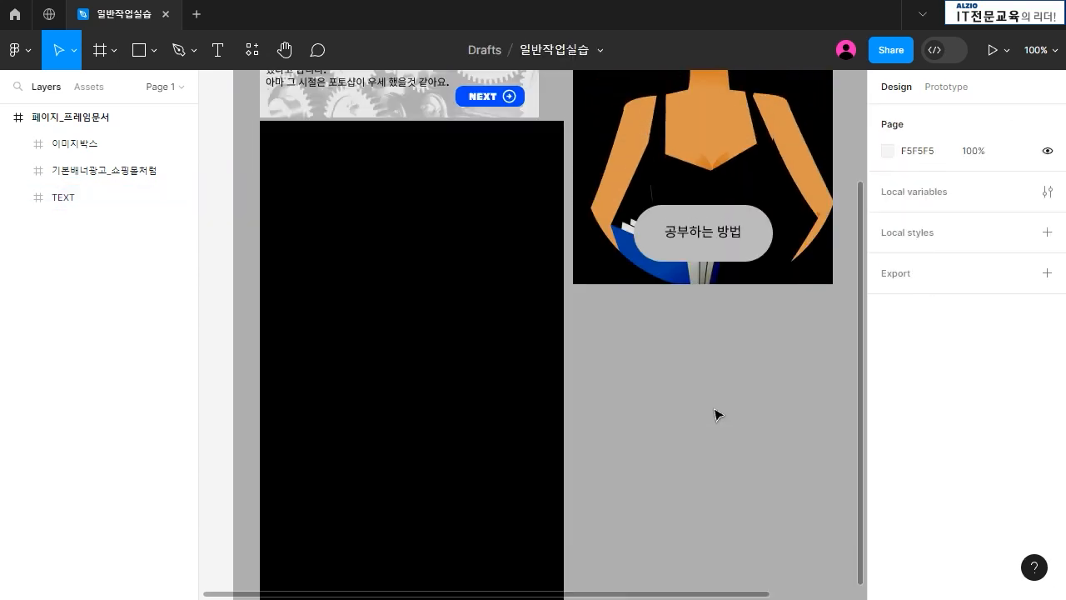
Add five stacked white text lines reading "피그마 강의를 진행중 입니다." at size 16 in the TEXT frame
left_click(527, 370)
left_click(219, 53)
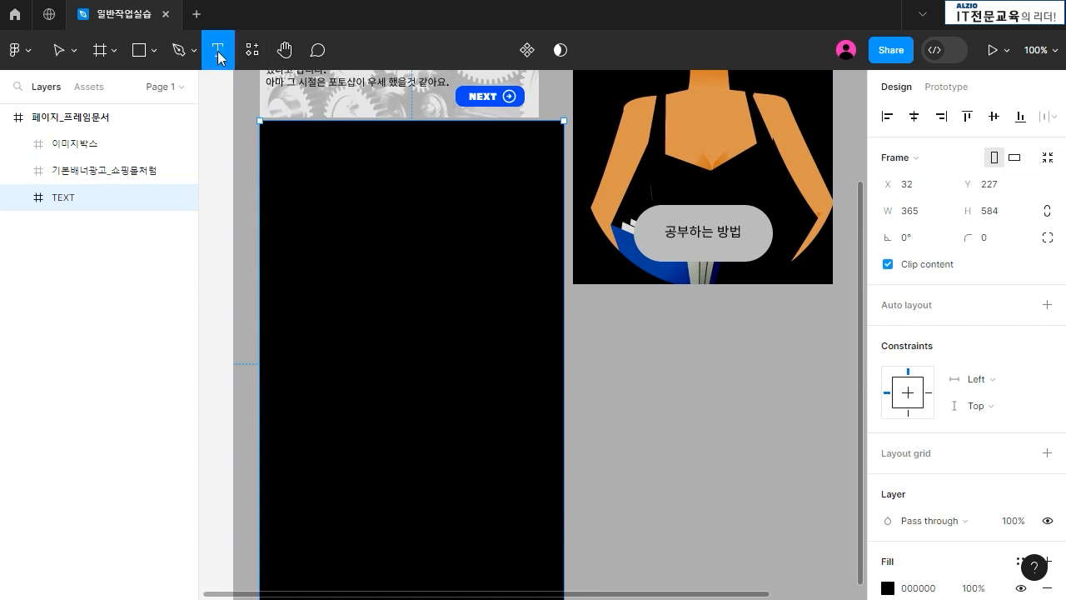
Rename the third, fourth and fifth text layers in the TEXT frame as 3, 4 and 5
left_click(91, 278)
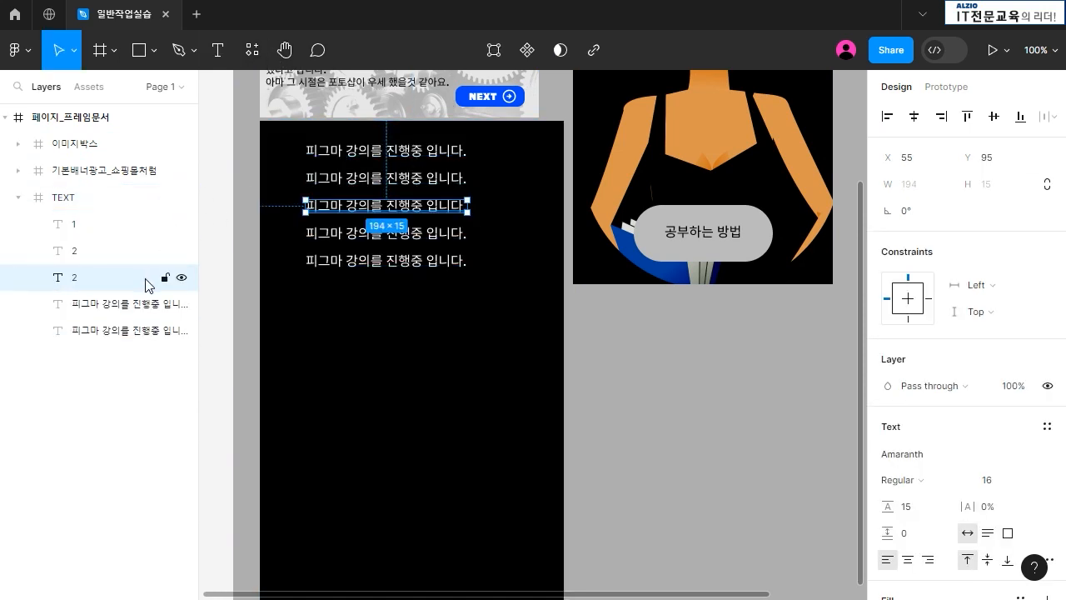
left_click(125, 305)
double_click(125, 305)
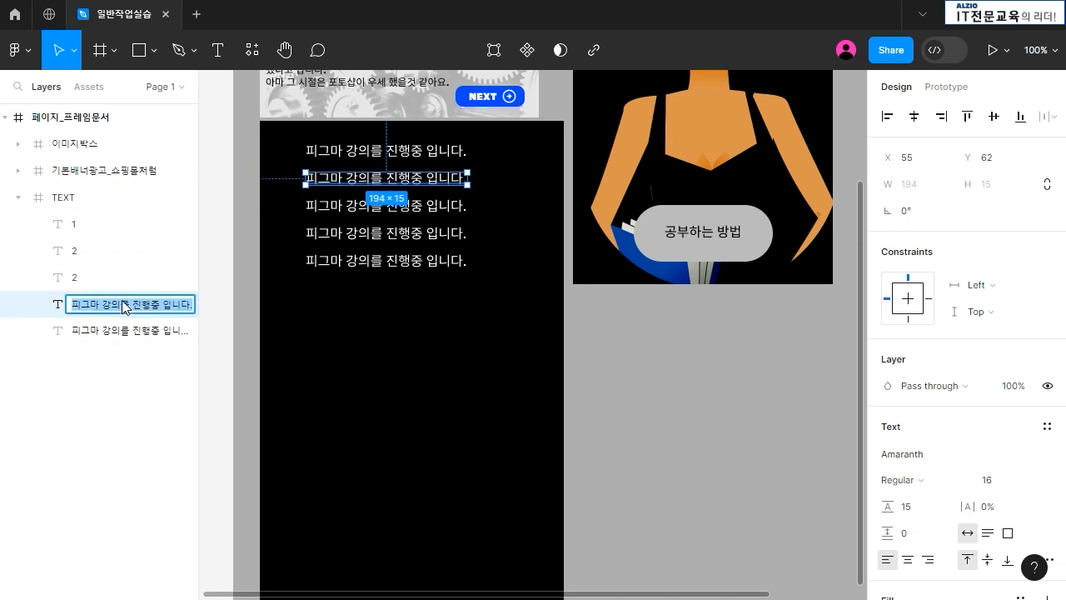
type("4")
key("Return")
left_click(76, 281)
key("shift+2")
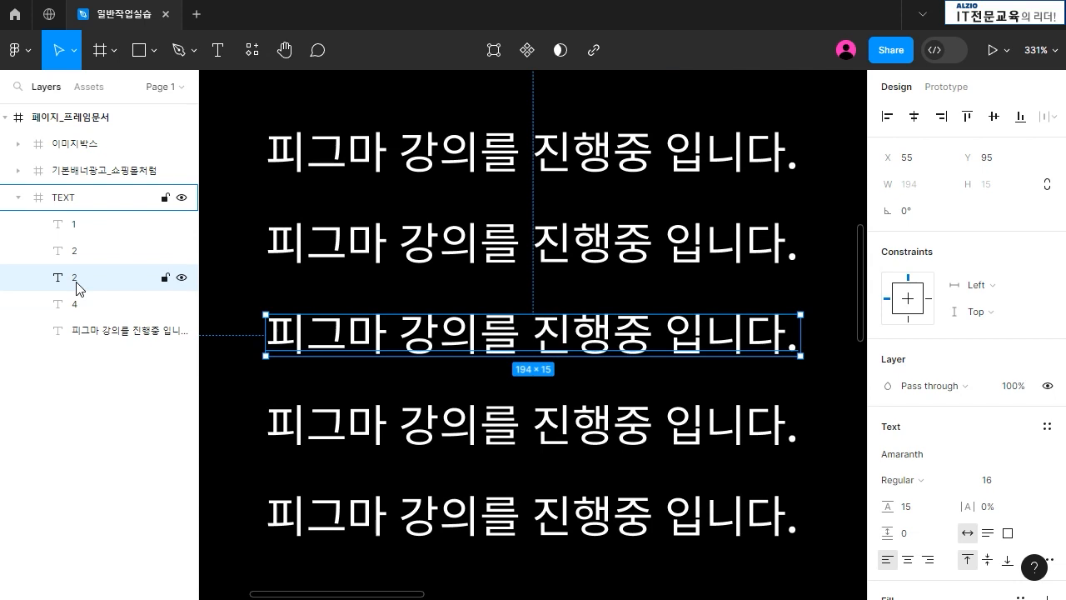
double_click(76, 283)
type("3")
key("Return")
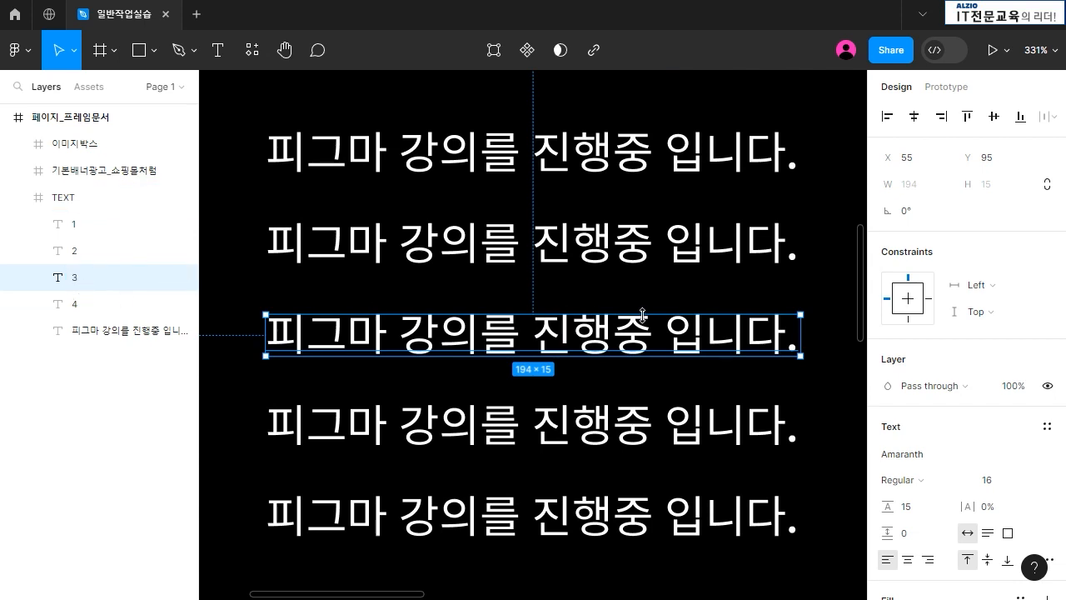
scroll(583, 351, "down", 3)
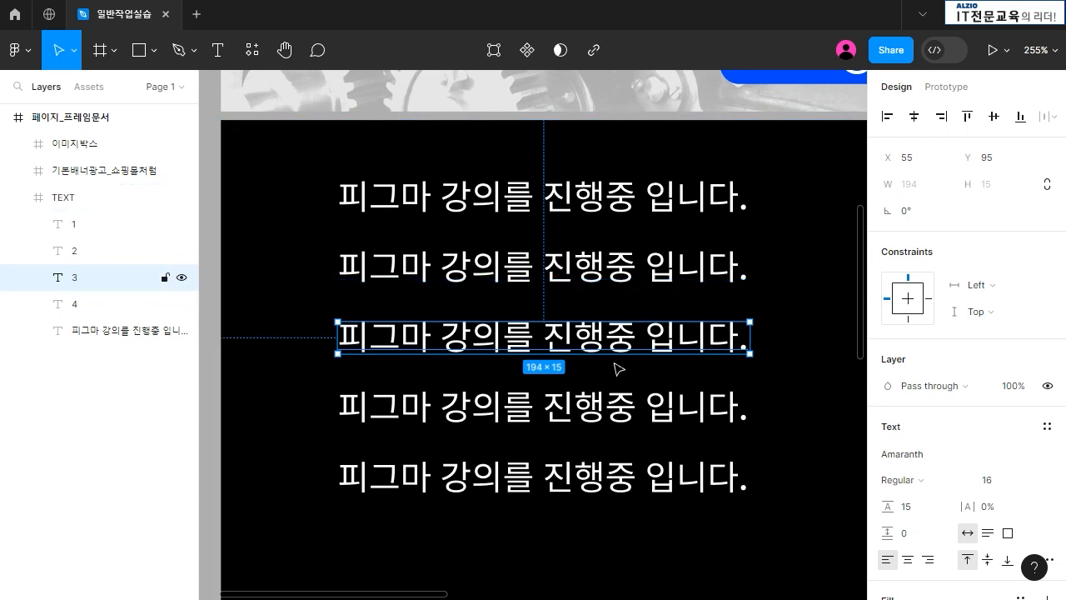
double_click(93, 332)
type("5")
key("Return")
Try font size 110 on the uppermost text line, layer 5, in the TEXT frame
left_click(74, 222)
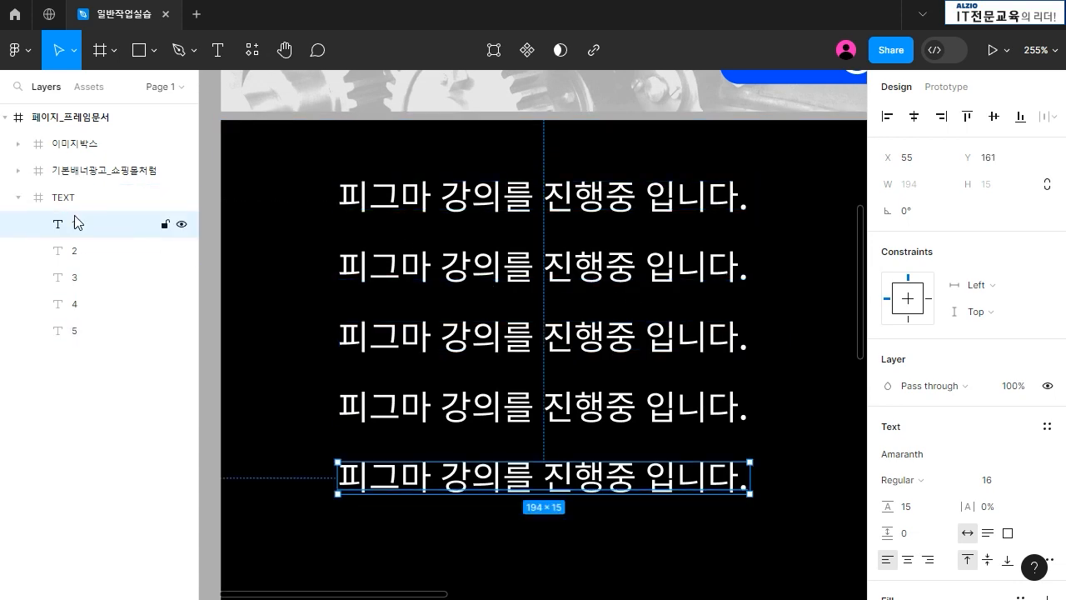
left_click(83, 332)
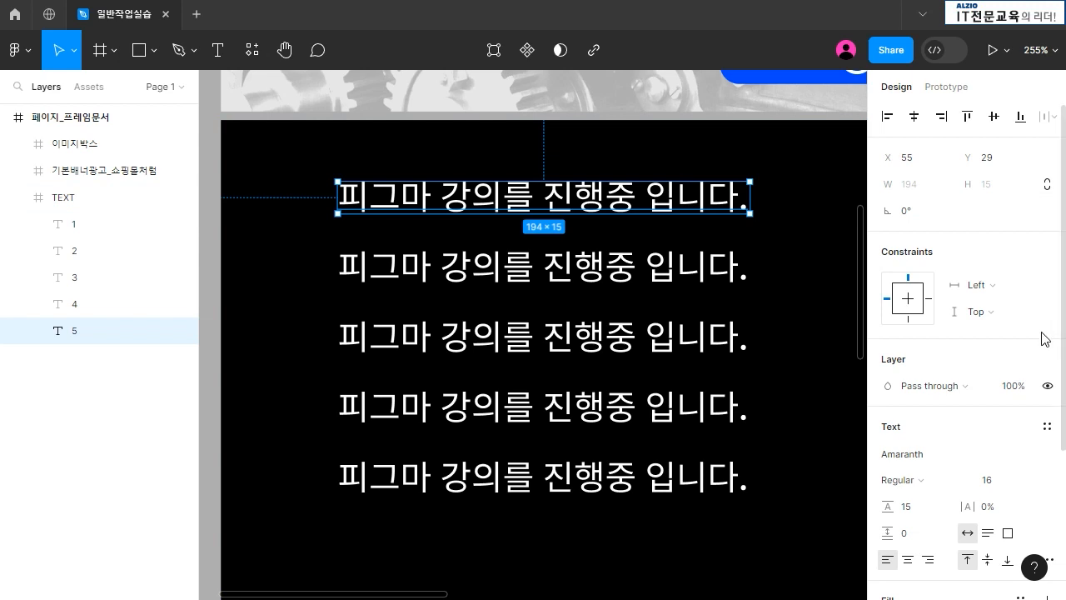
scroll(1024, 341, "down", 5)
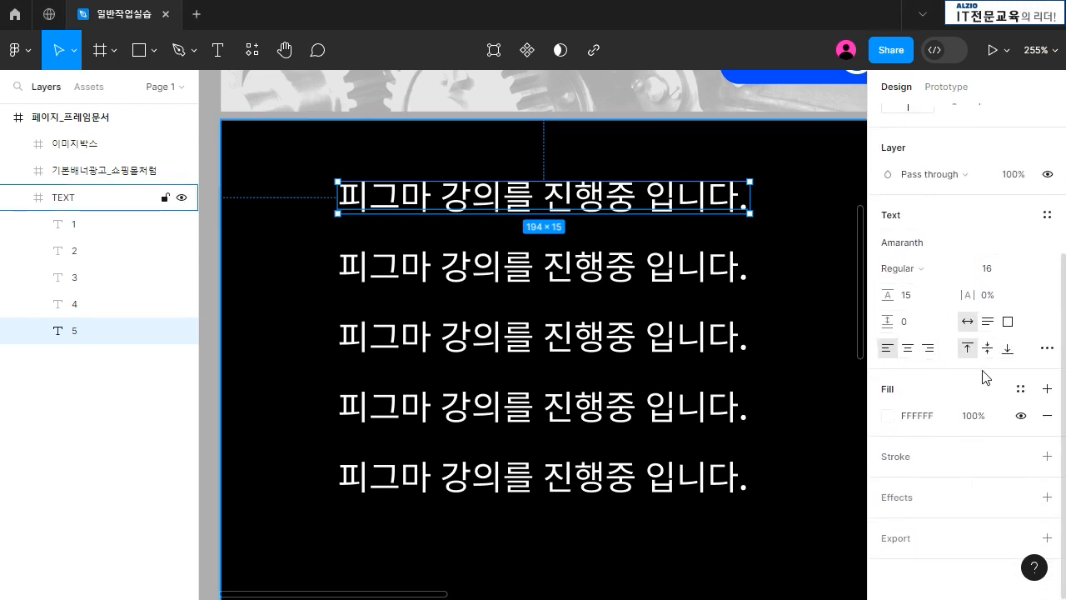
scroll(714, 334, "down", 5)
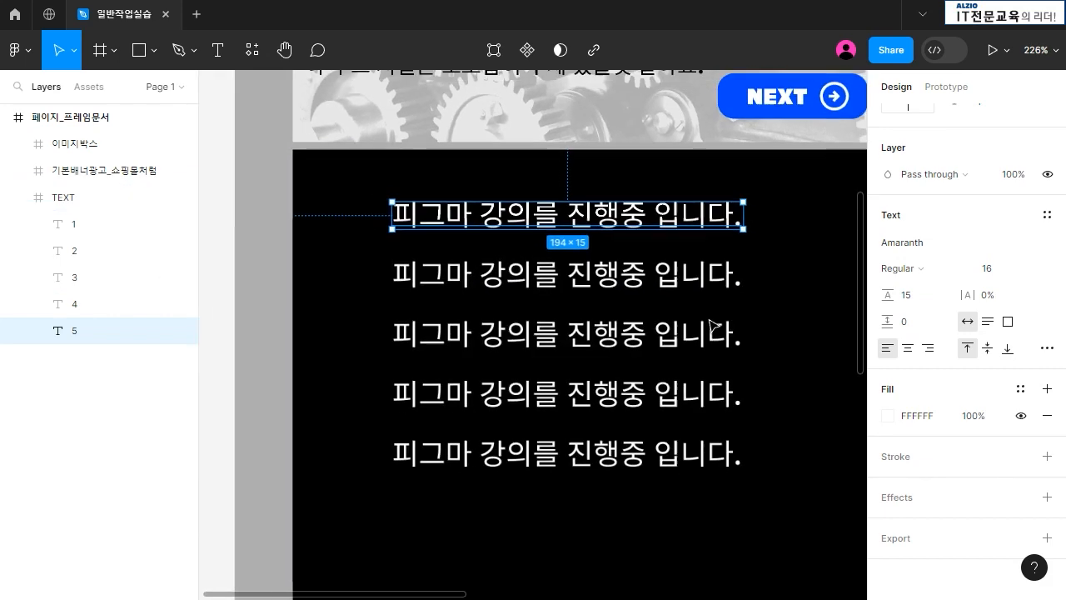
scroll(714, 327, "down", 3)
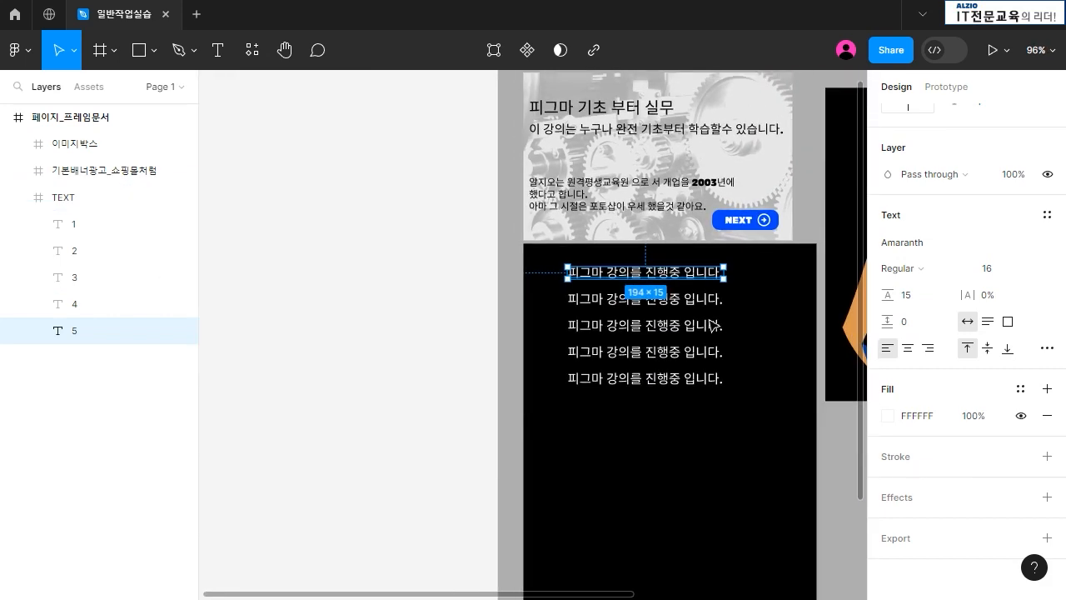
left_click(284, 50)
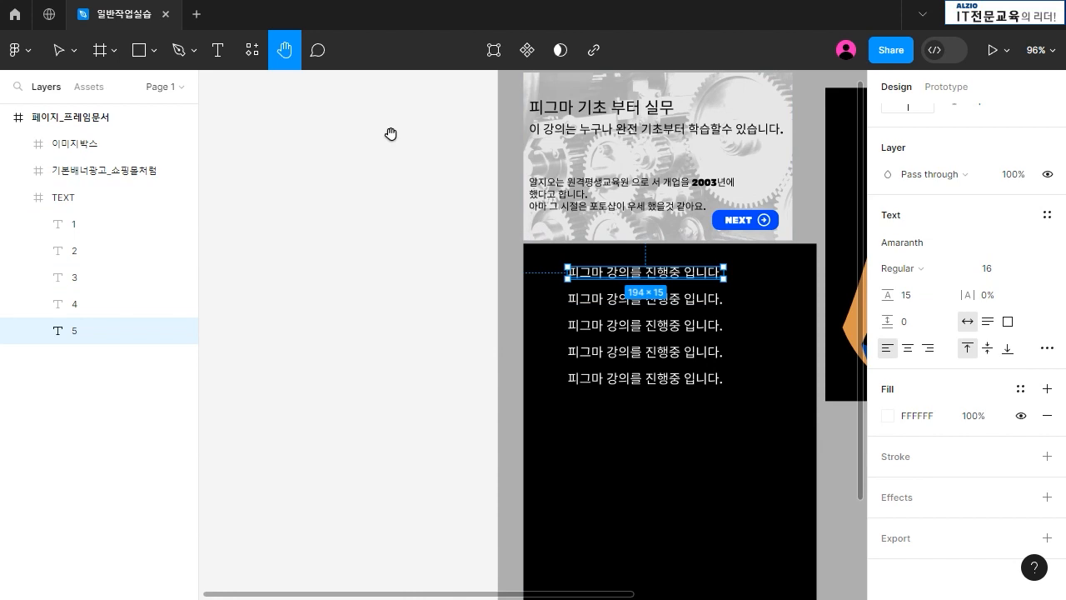
left_click_drag(718, 290, 487, 237)
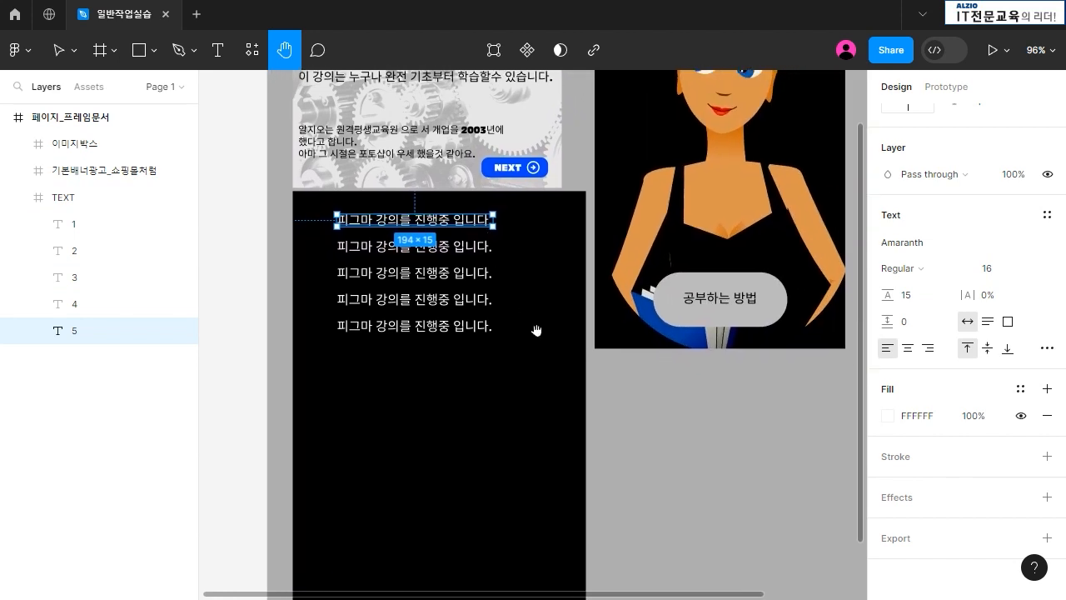
left_click(58, 50)
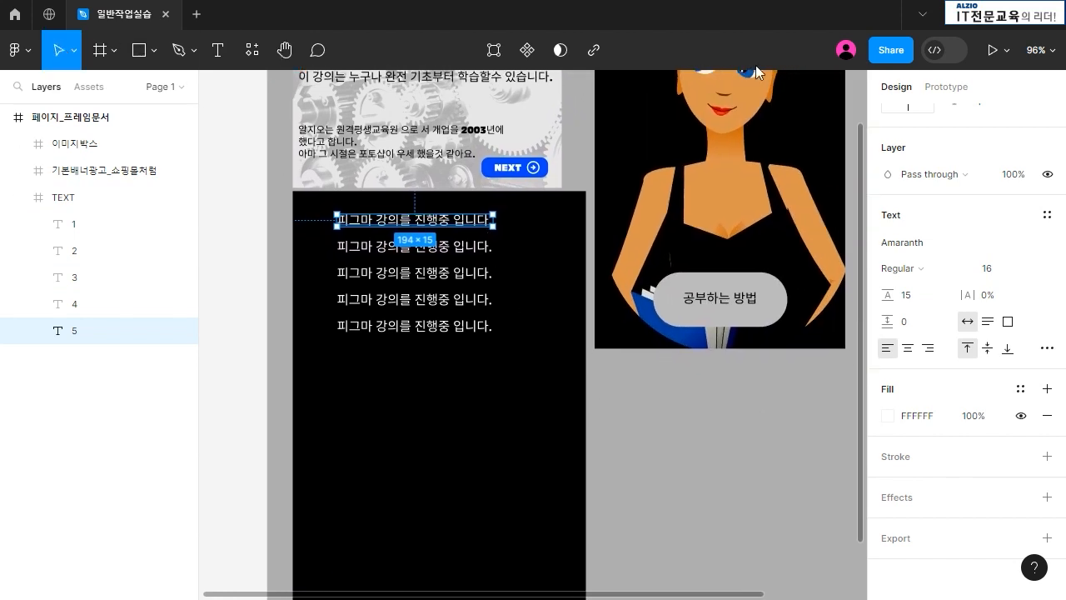
left_click(1018, 270)
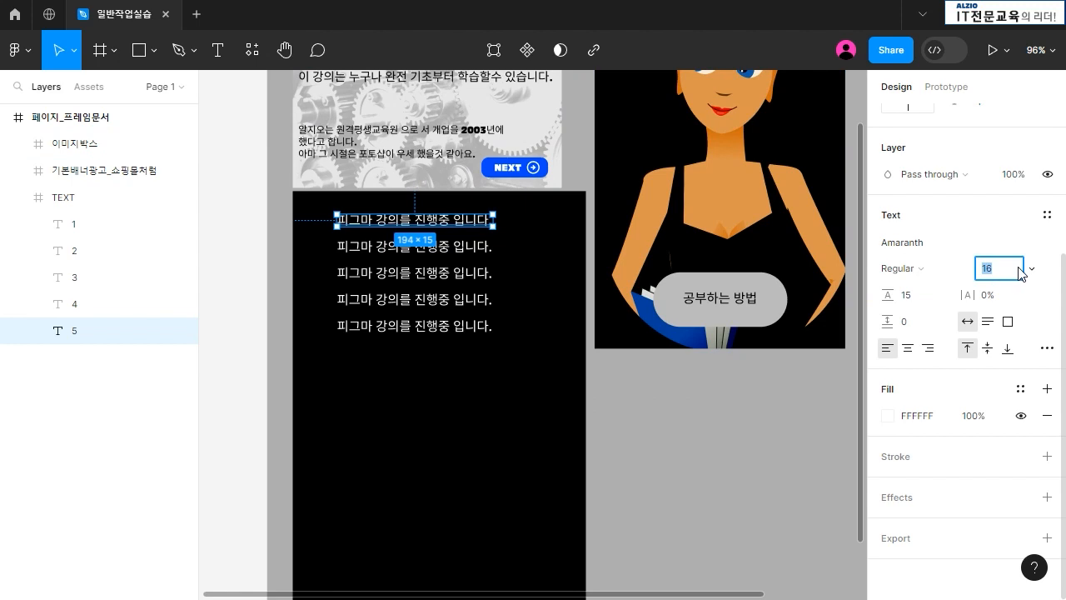
type("110")
key("Return")
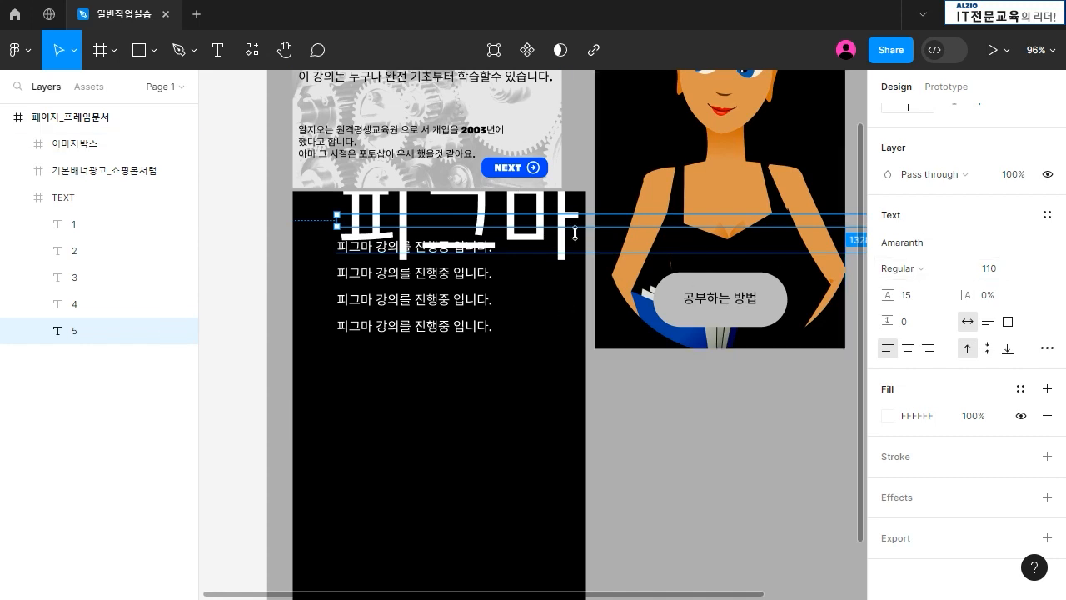
Set the uppermost text line's font size to 60 and shift all five text lines to X 16
left_click(992, 275)
type("60")
key("Return")
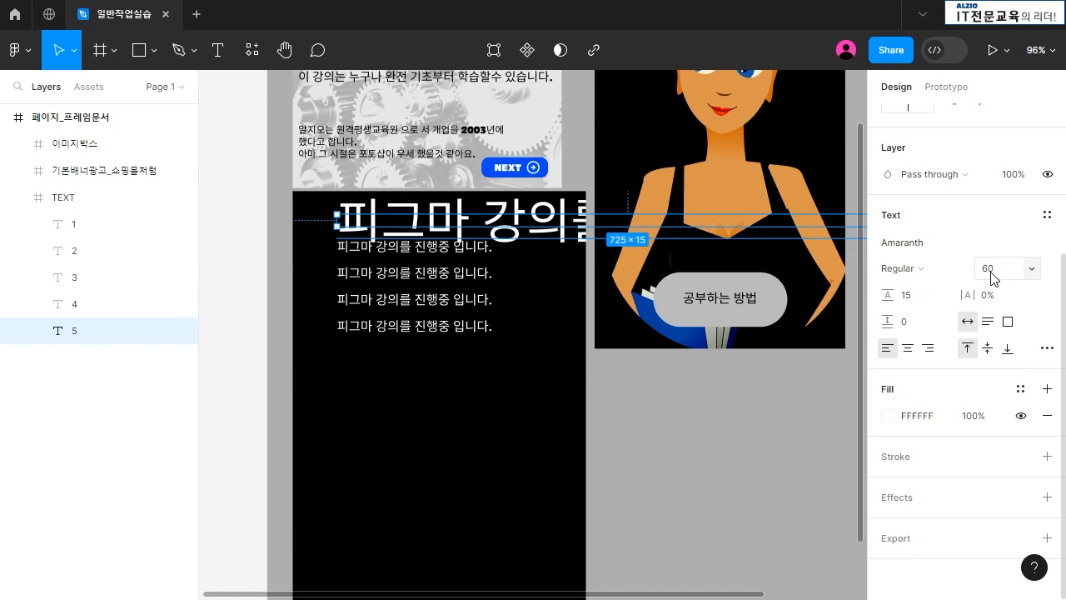
key("ctrl+a")
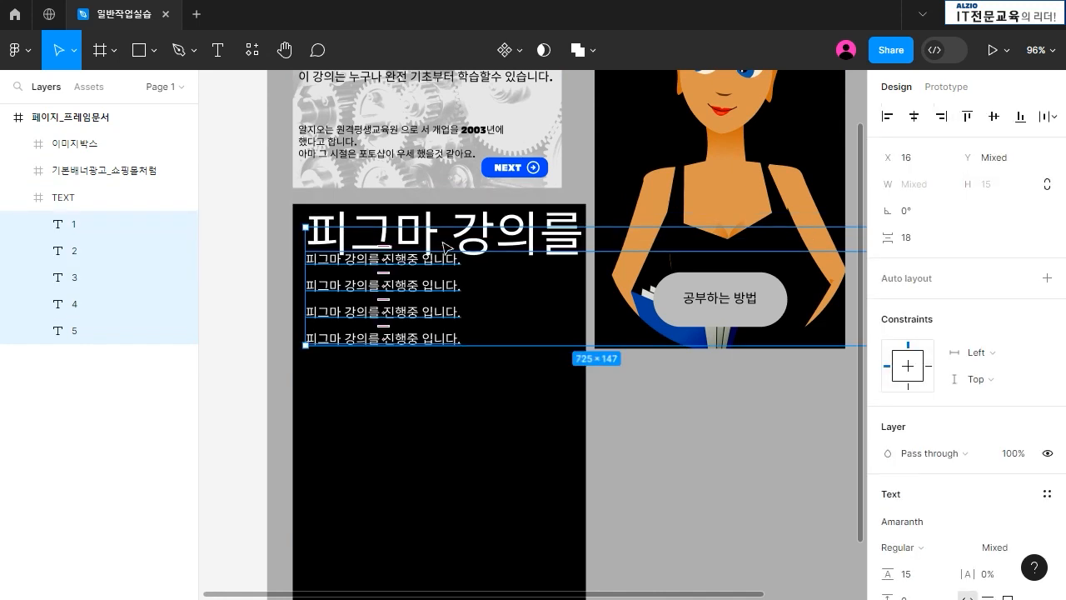
Set the font style of the large uppermost text line, layer 5, to Bold
left_click(440, 241)
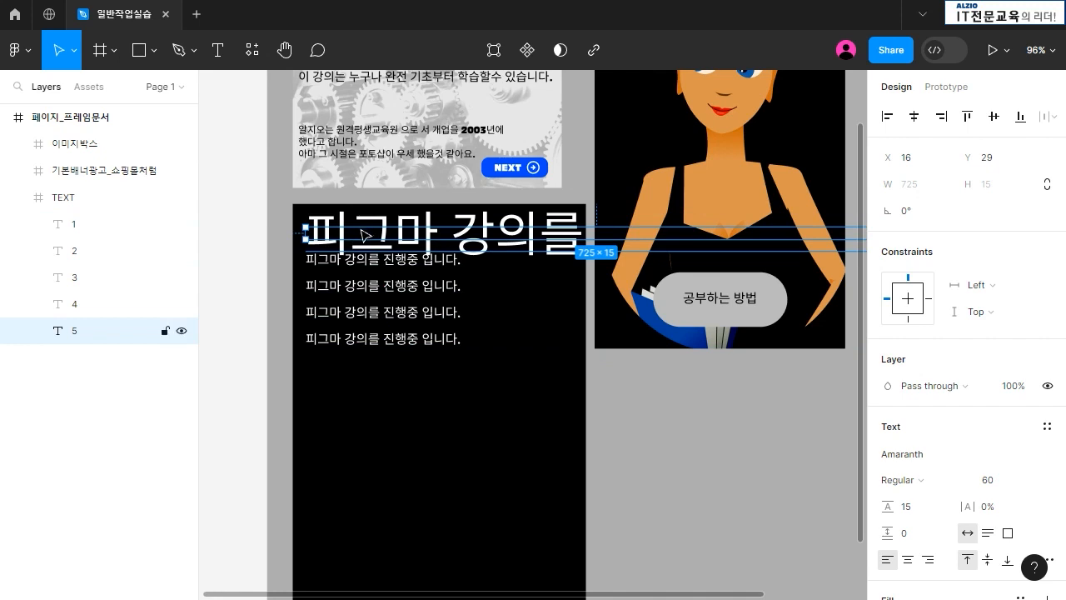
scroll(1038, 459, "down", 3)
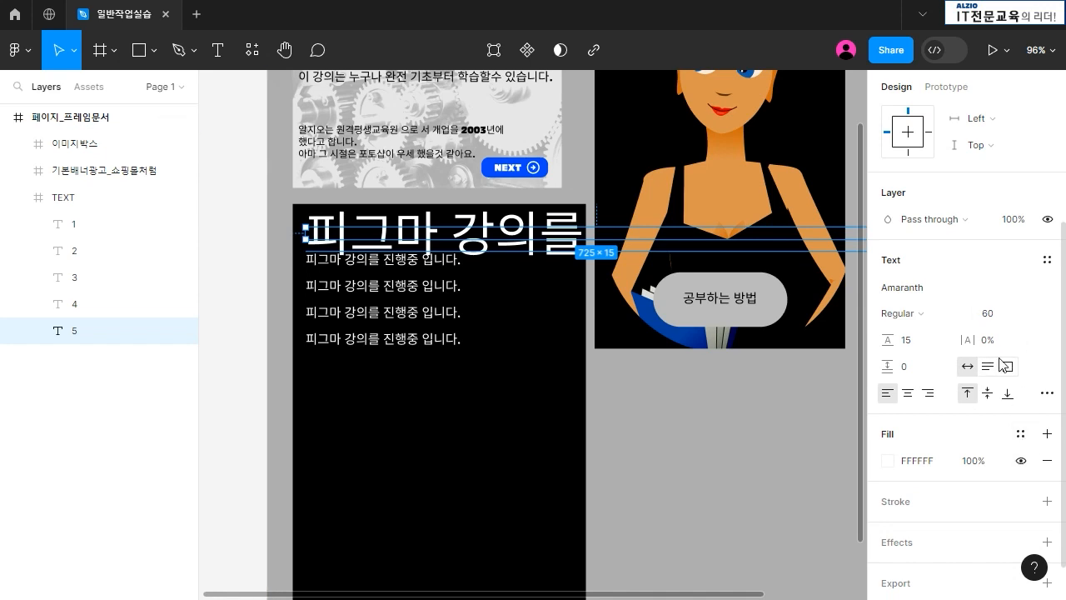
left_click(934, 313)
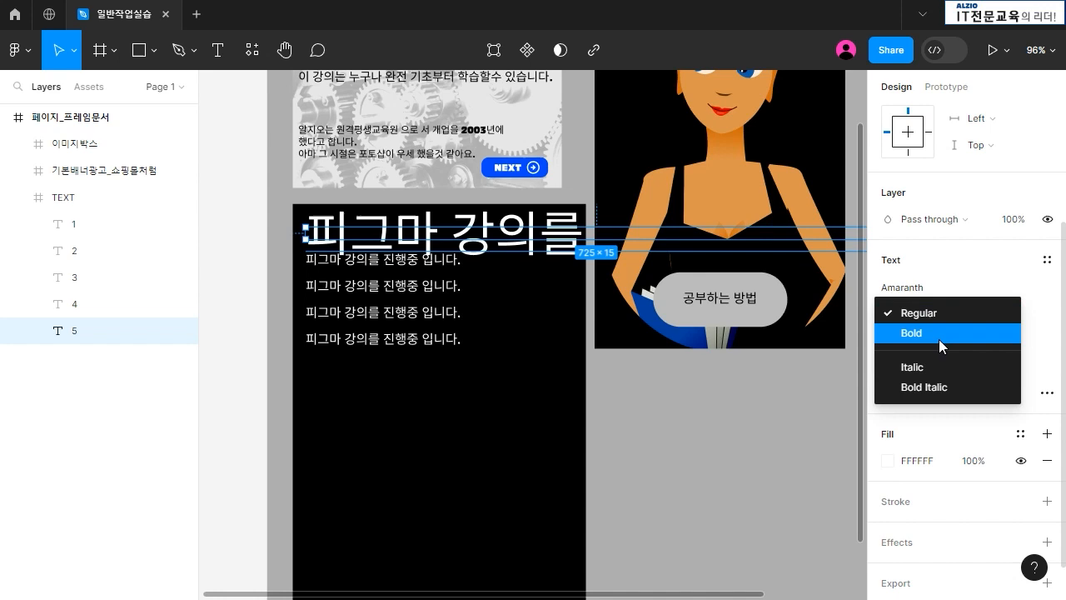
left_click(940, 334)
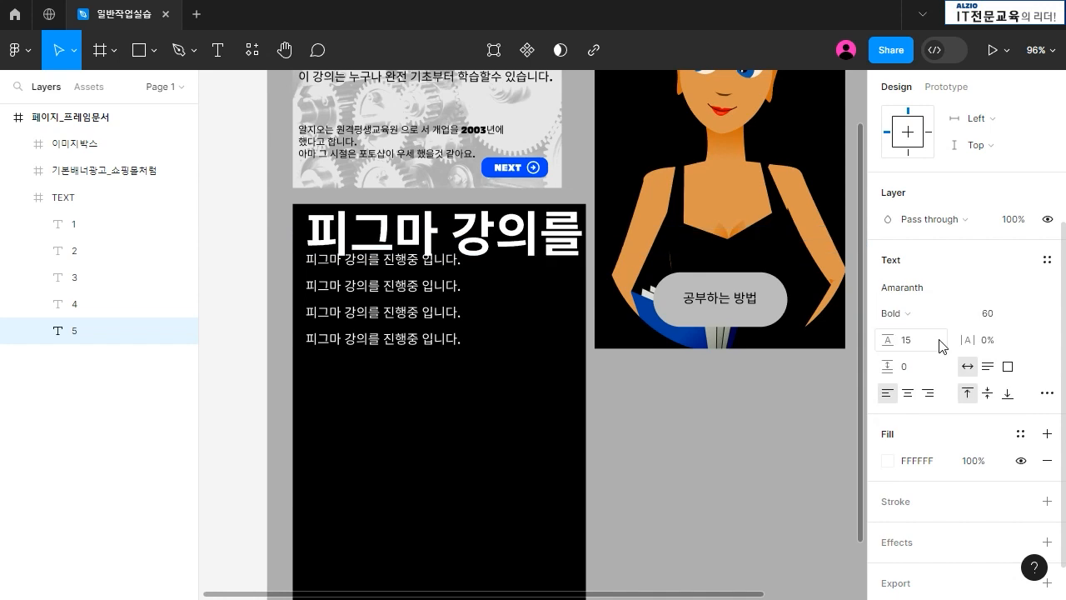
Move the four small text lines, layers 1 to 4, down together to clear the large heading in the TEXT frame
left_click(429, 263)
left_click(435, 340, "shift")
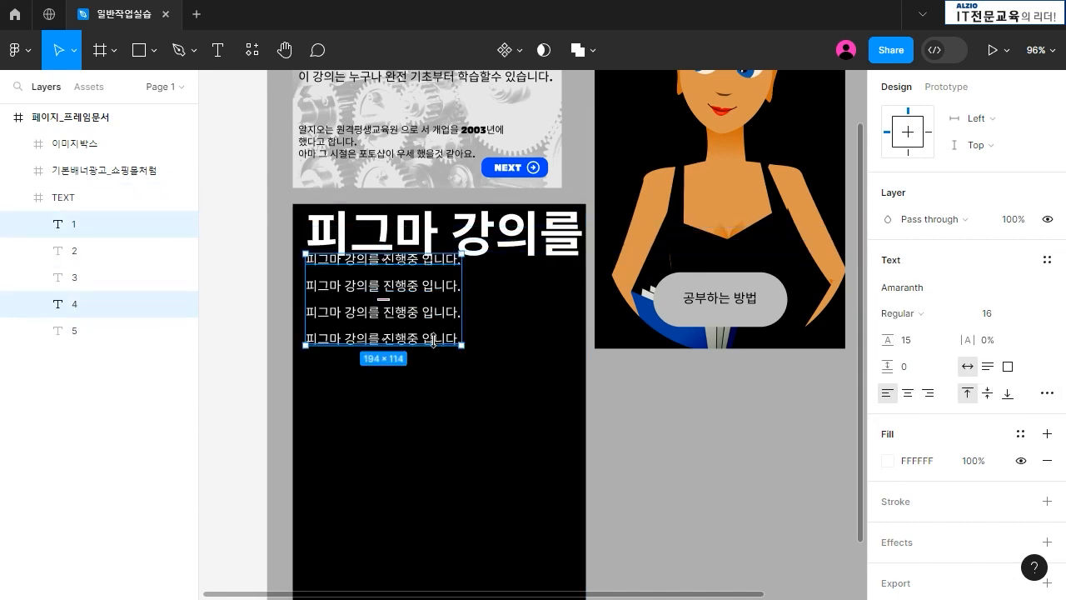
mouse_move(433, 340)
left_mouse_down()
mouse_move(437, 348)
mouse_move(430, 336)
left_mouse_up()
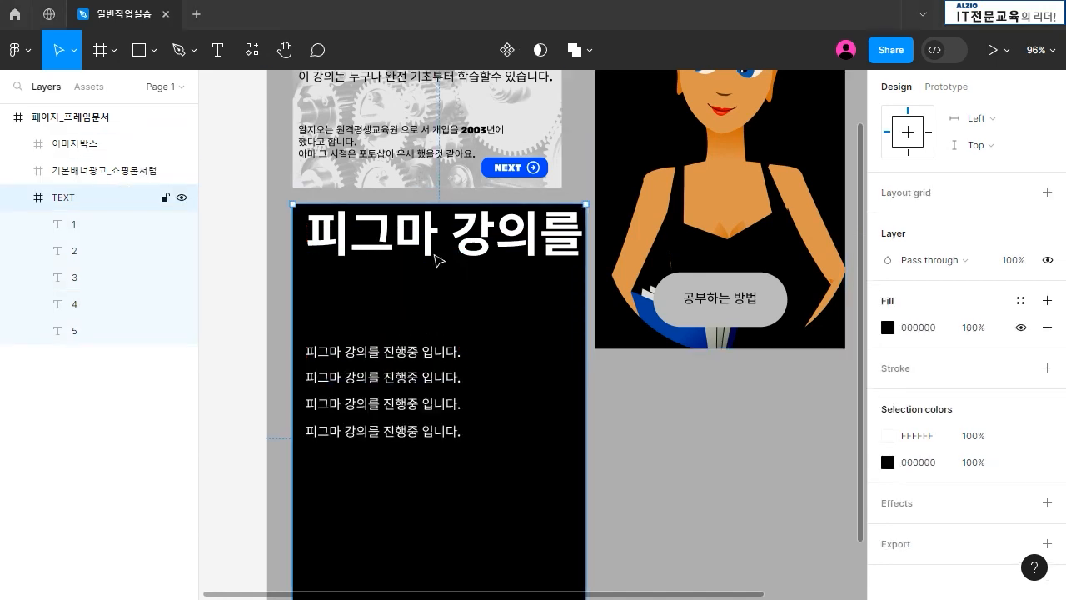
Try a line height of 0 on the large heading, layer 5
left_click(76, 332)
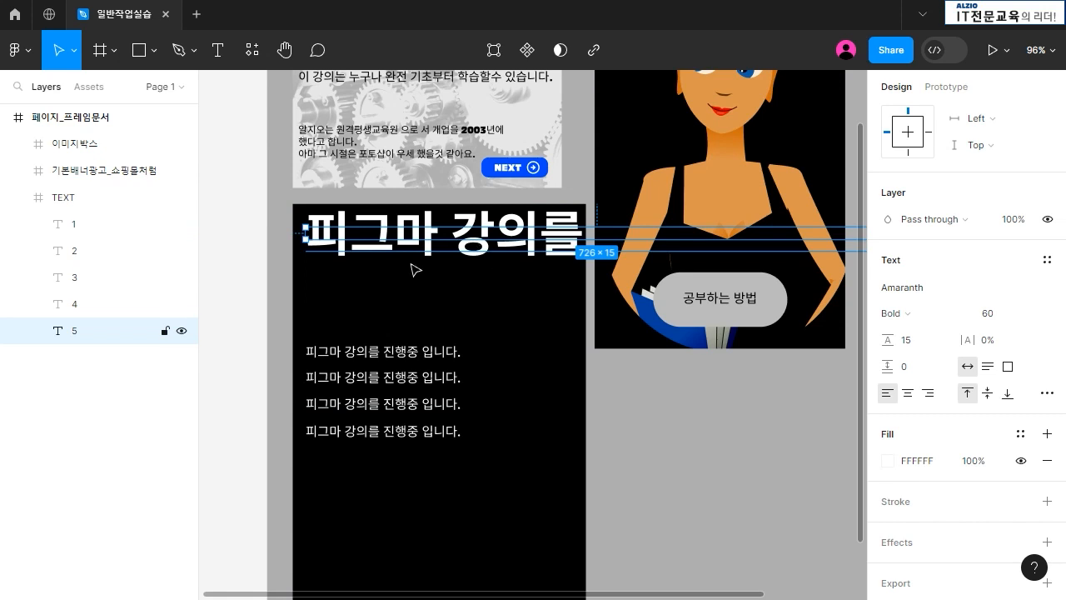
left_click(904, 341)
type("0")
key("Return")
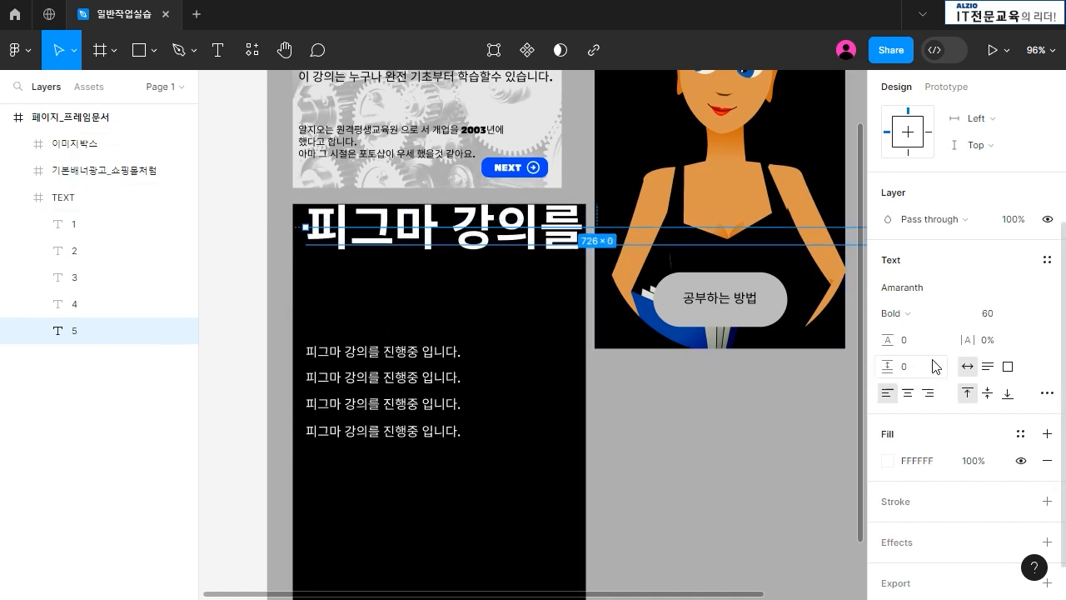
Shift the large heading slightly down inside the TEXT frame and set its line height to 20
left_click_drag(459, 233, 459, 252)
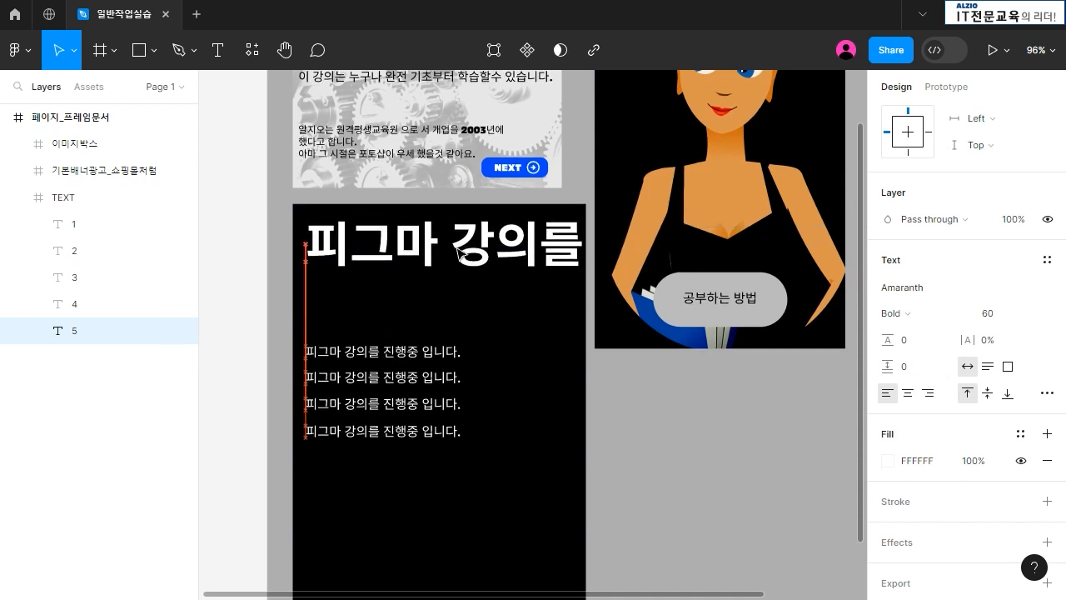
left_click(912, 341)
type("20")
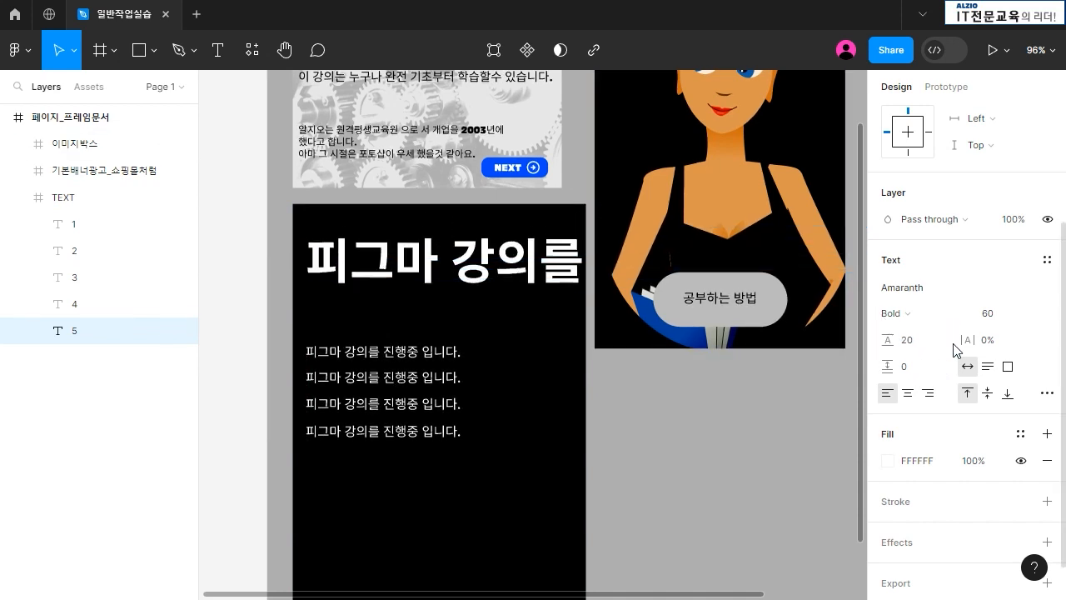
key("Return")
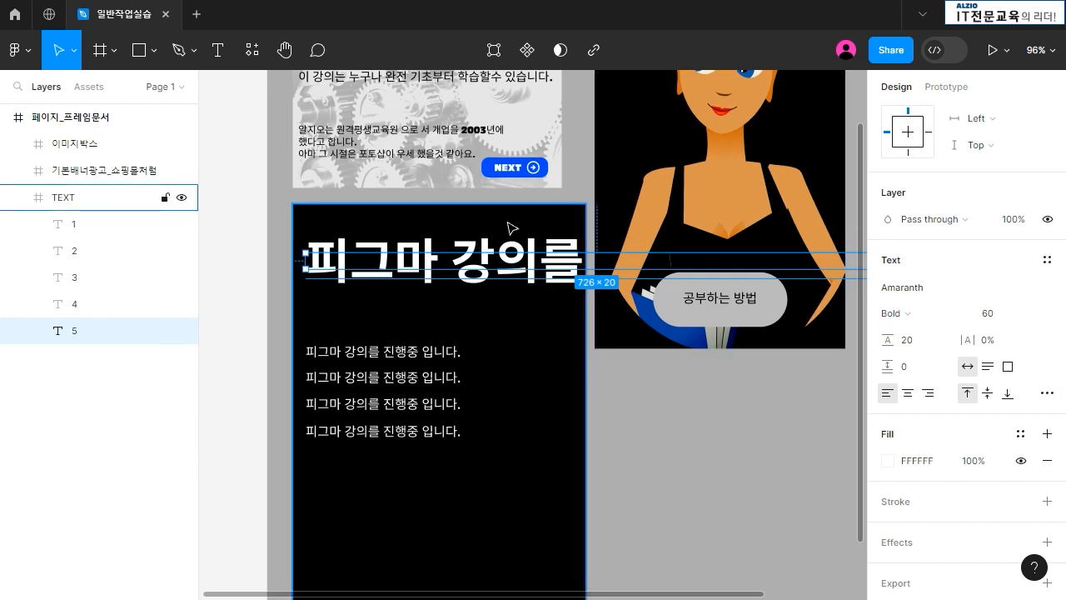
Set the line height of the large heading, layer 5, to 15
left_click(497, 319)
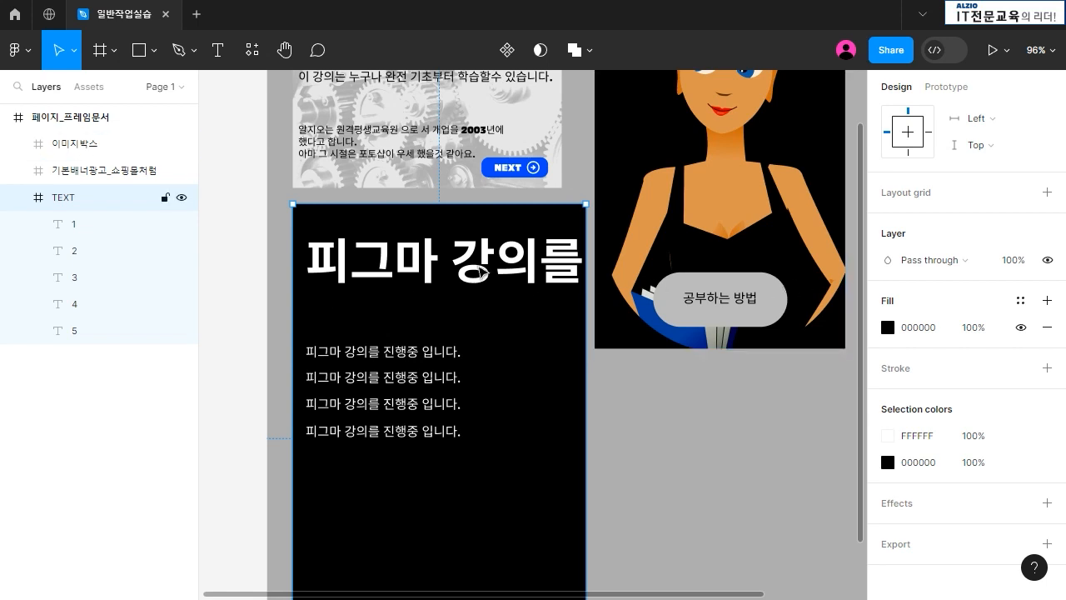
left_click(482, 272)
left_click(908, 342)
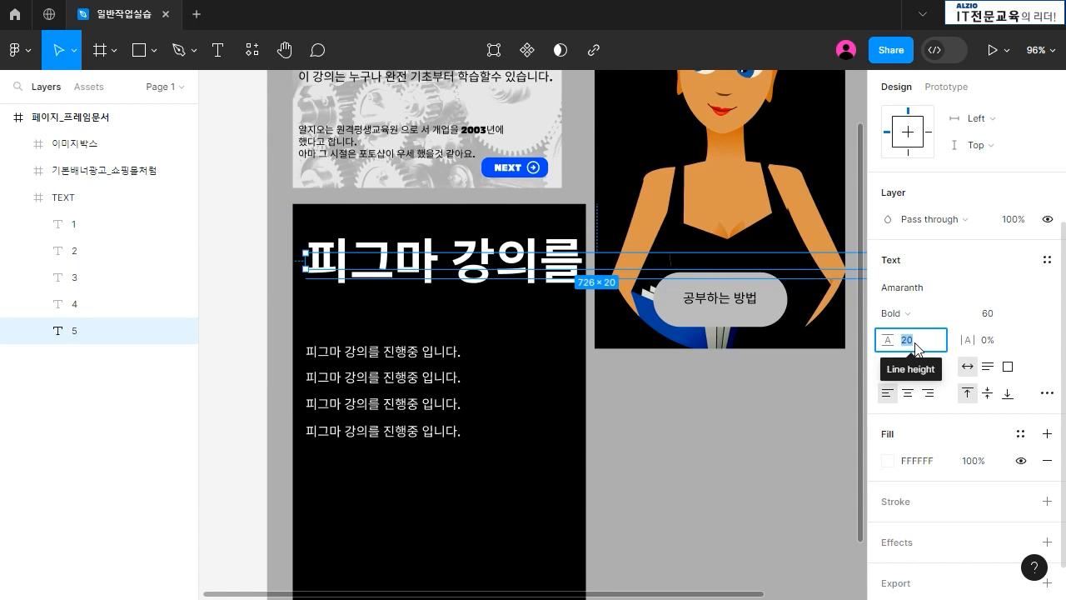
type("15")
key("Return")
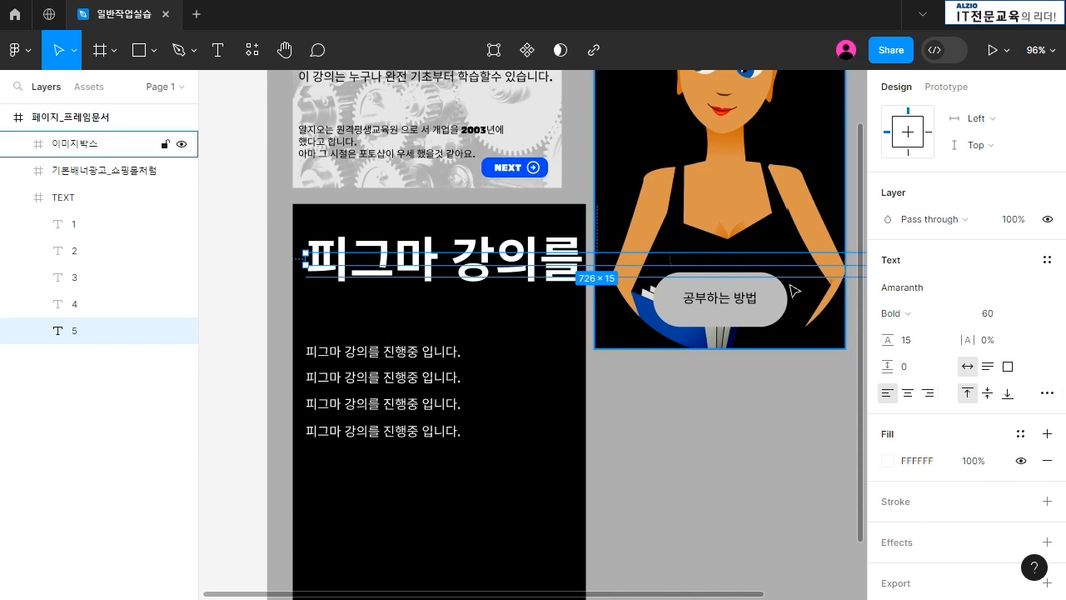
Set the letter spacing of the large heading, layer 5, to -1%
left_click(994, 342)
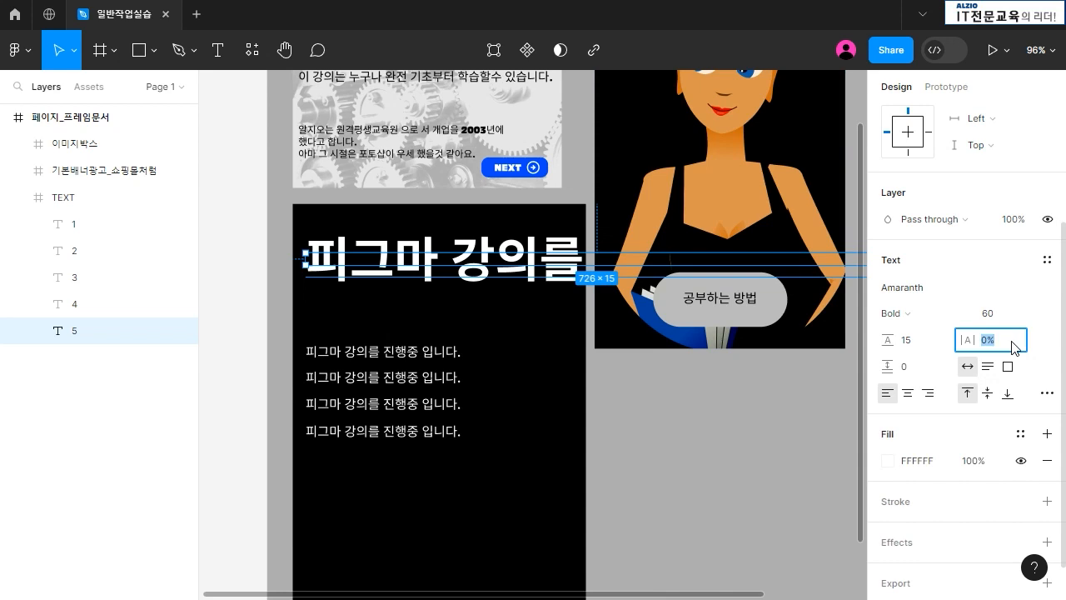
type("-1")
key("Return")
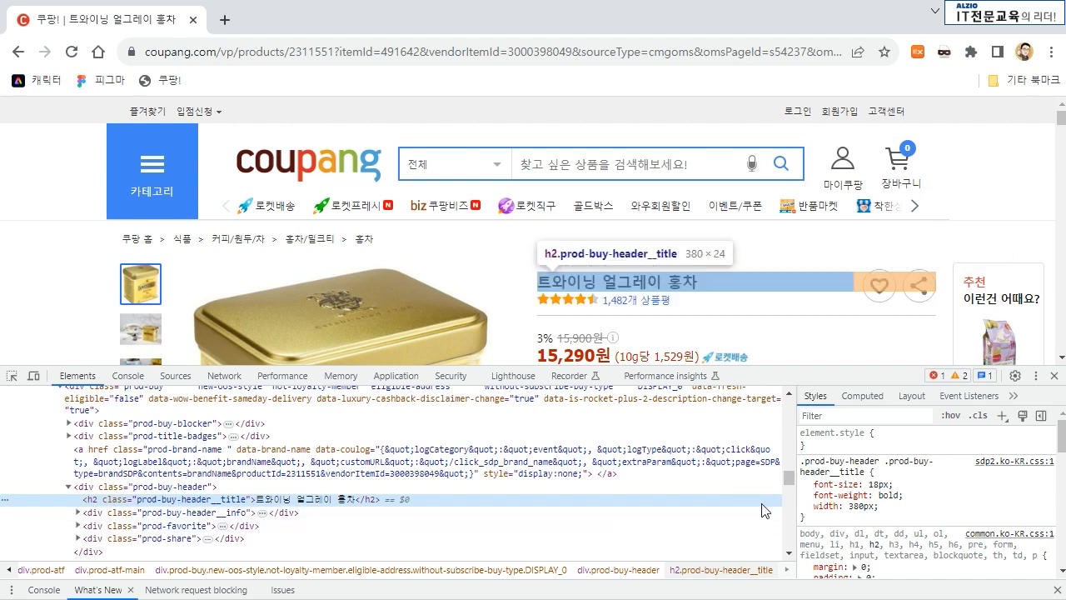
scroll(957, 491, "down", 5)
scroll(965, 490, "up", 2)
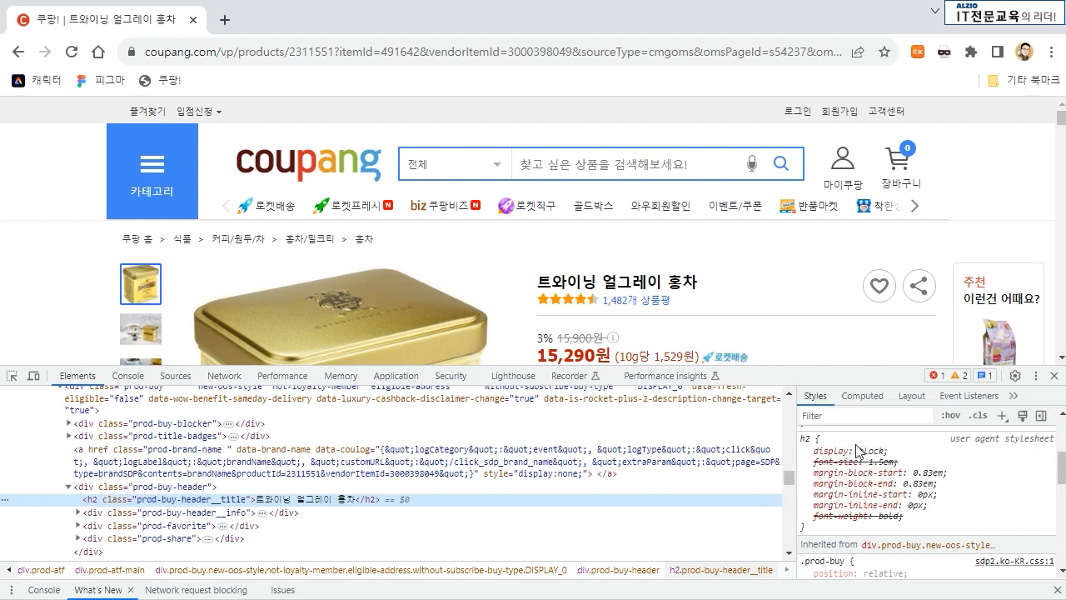
scroll(899, 516, "up", 2)
scroll(899, 516, "up", 2)
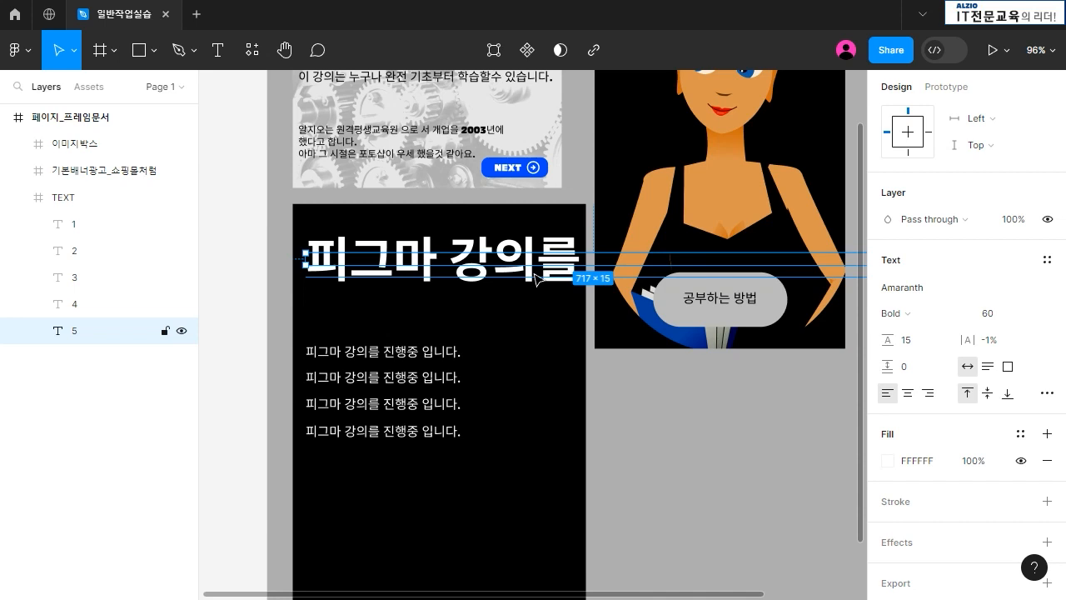
Switch to the browser and examine the margin, font-size and line-height rules of the product title on Coupang's mobile page
key("alt+Tab")
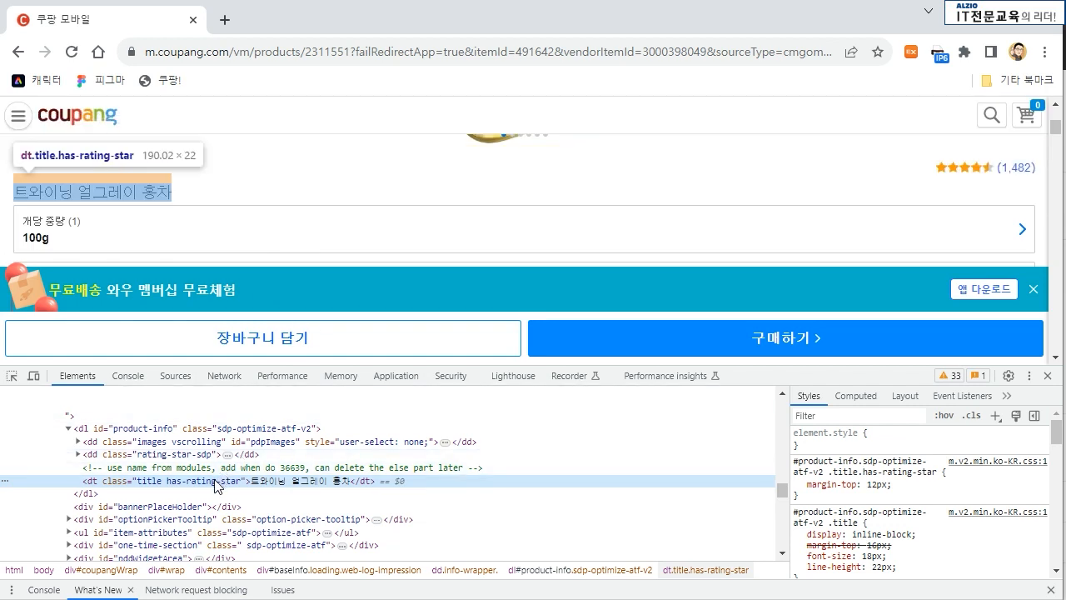
scroll(345, 196, "up", 3)
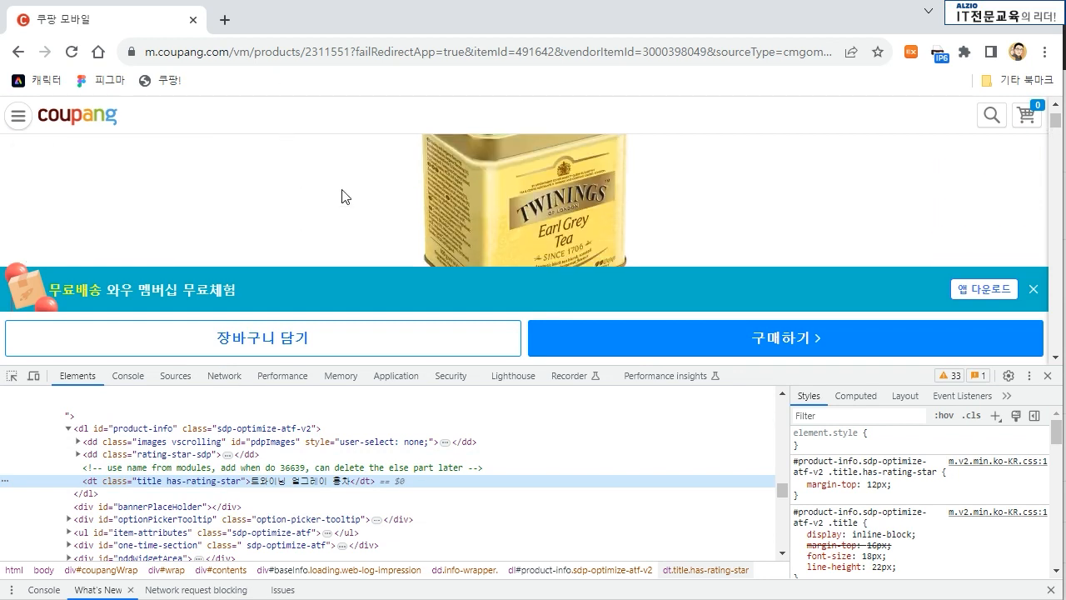
scroll(344, 196, "down", 3)
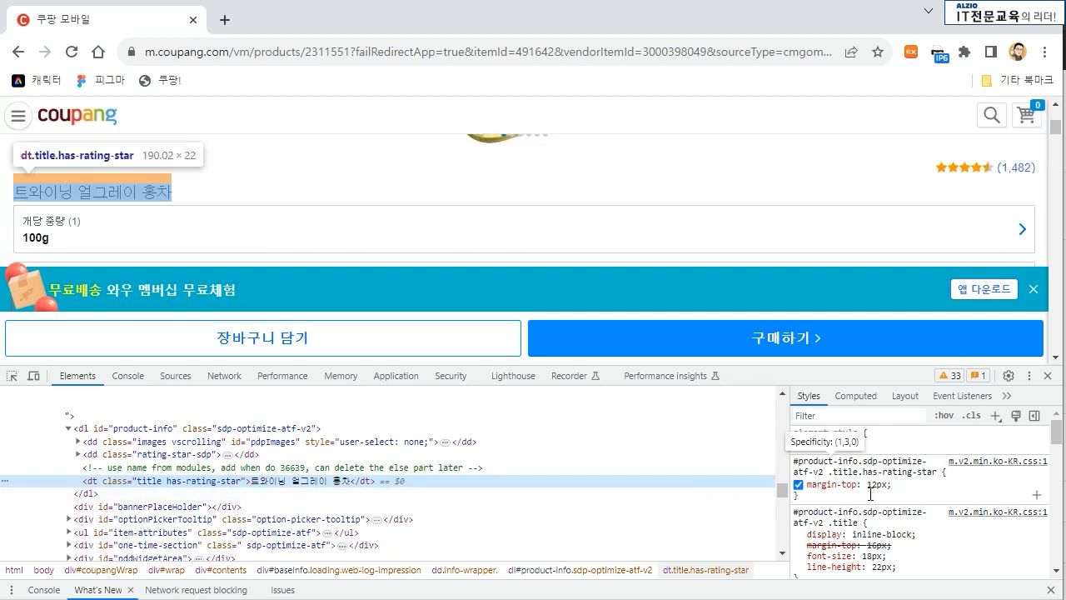
scroll(870, 494, "down", 2)
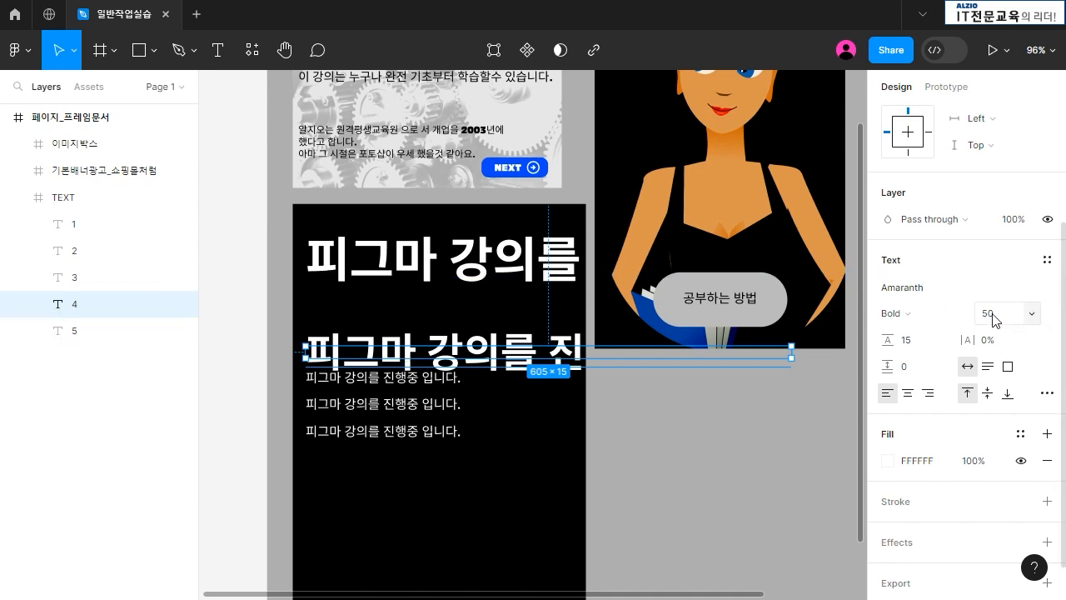
Move the bold size-50 text line, layer 4, up to sit just below the large heading in the TEXT frame
left_click_drag(488, 356, 488, 324)
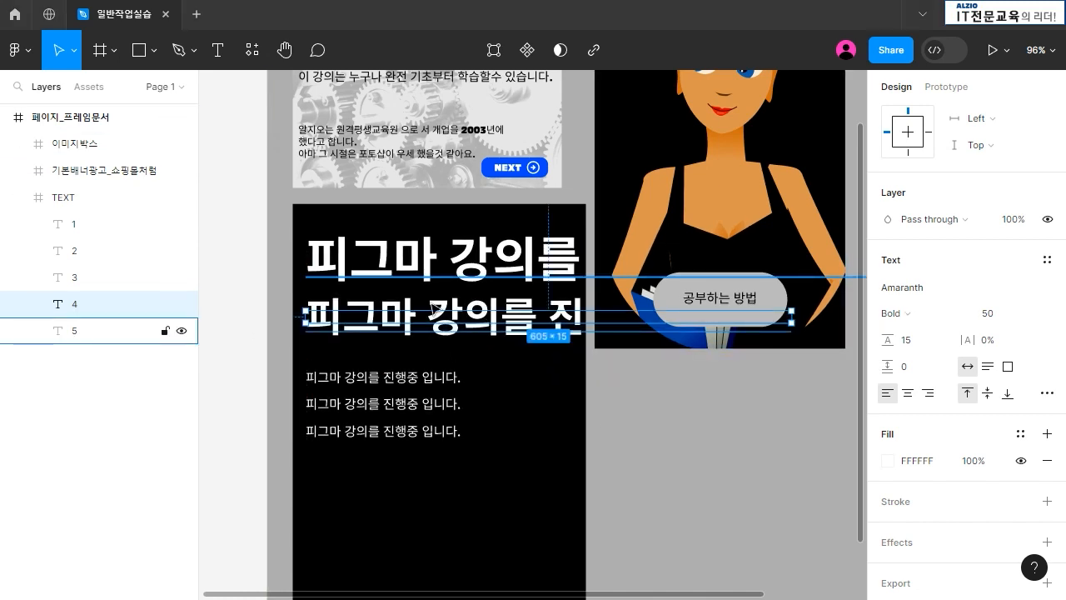
left_click(384, 379)
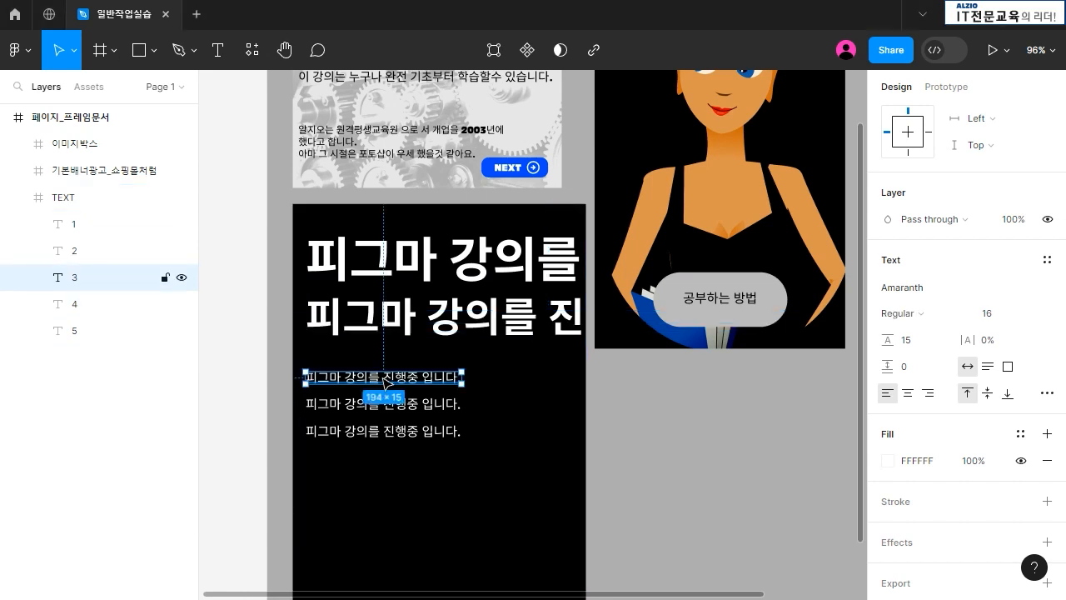
left_click(424, 269)
left_click(444, 326)
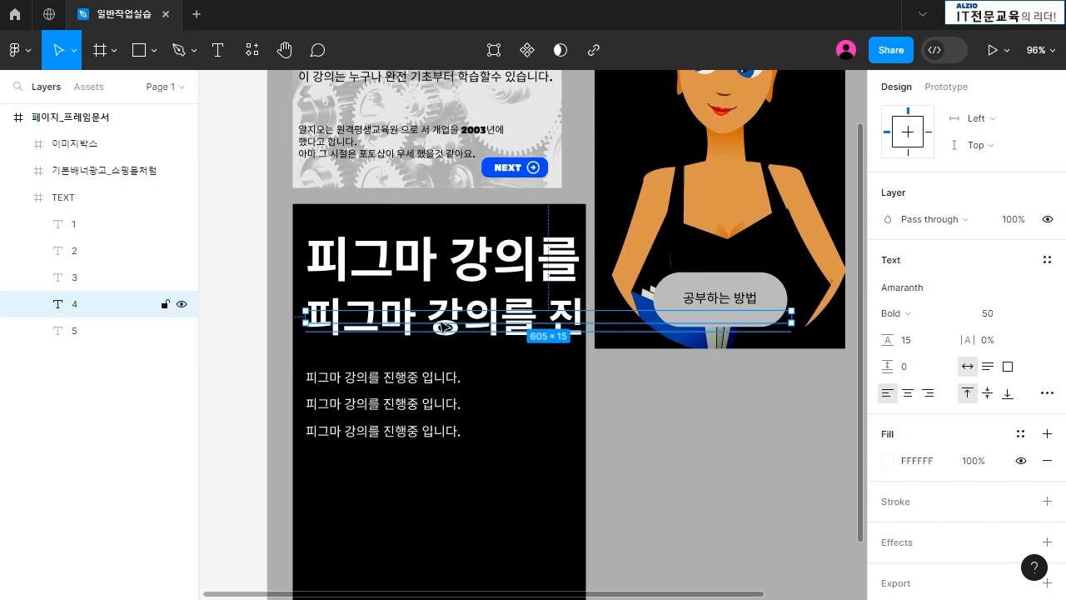
Expand text layer 3 into six lines repeating "피그마 강의를 진행중 입니다." and place the block directly below the two large headings
left_click(373, 381)
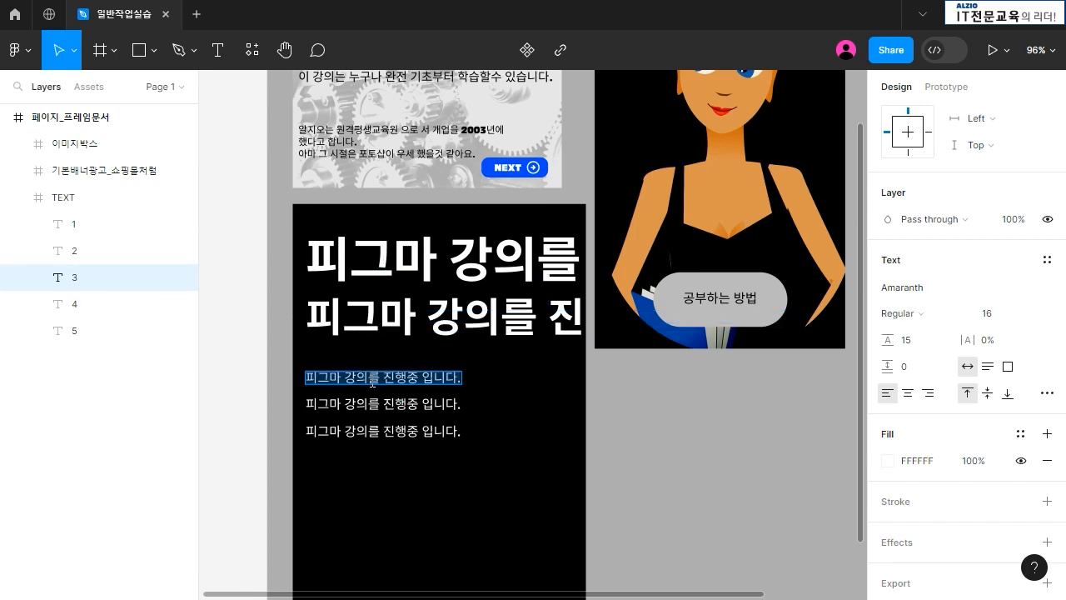
left_click_drag(372, 382, 342, 390)
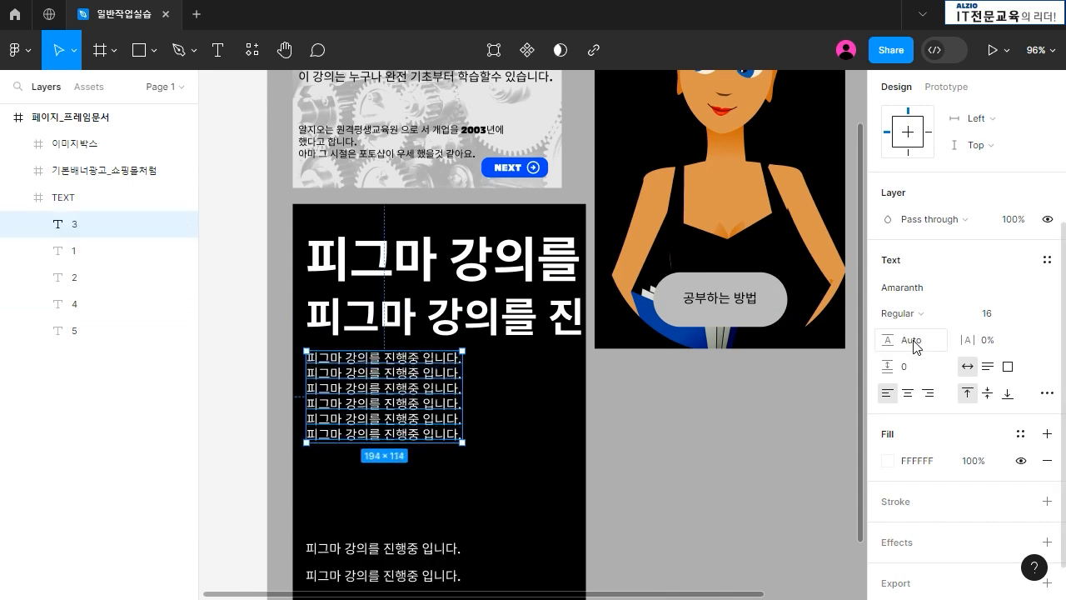
left_click(915, 343)
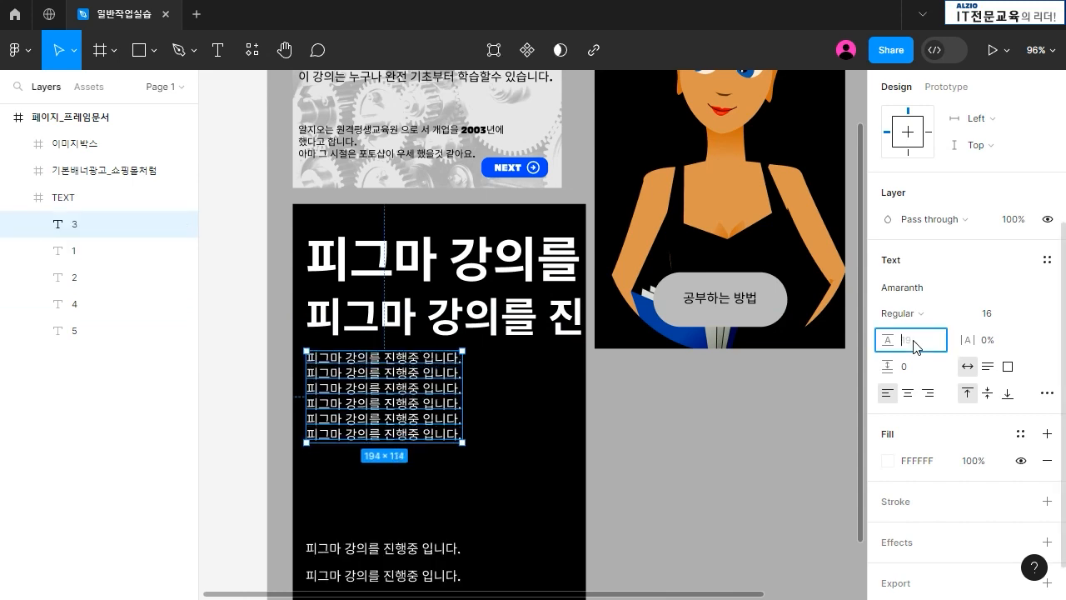
left_click(818, 416)
Set the font size of the six-line text block, layer 3, to 25
left_click(421, 366)
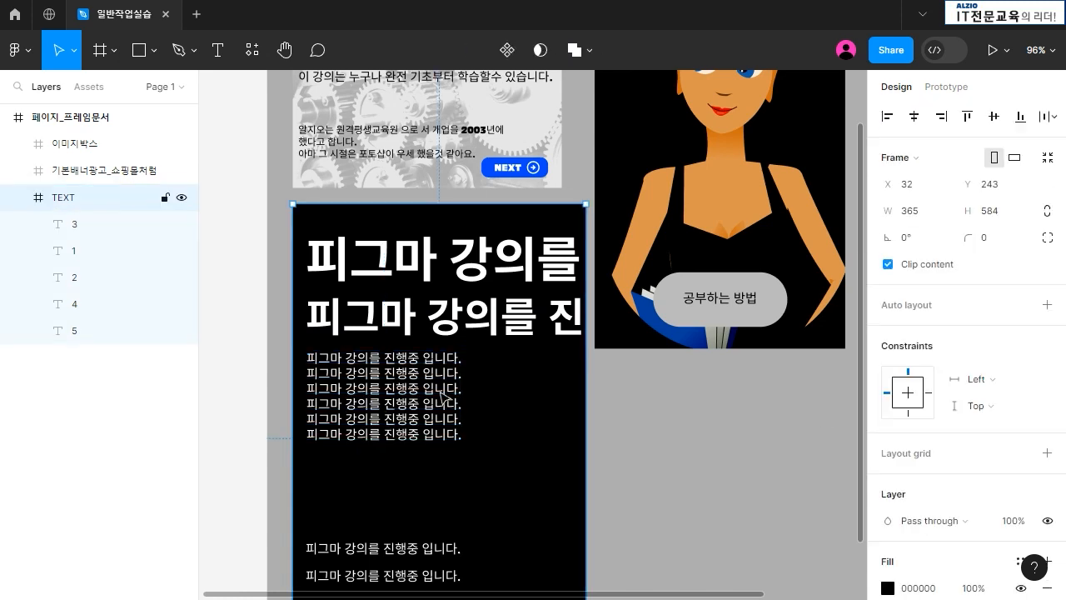
left_click(421, 366)
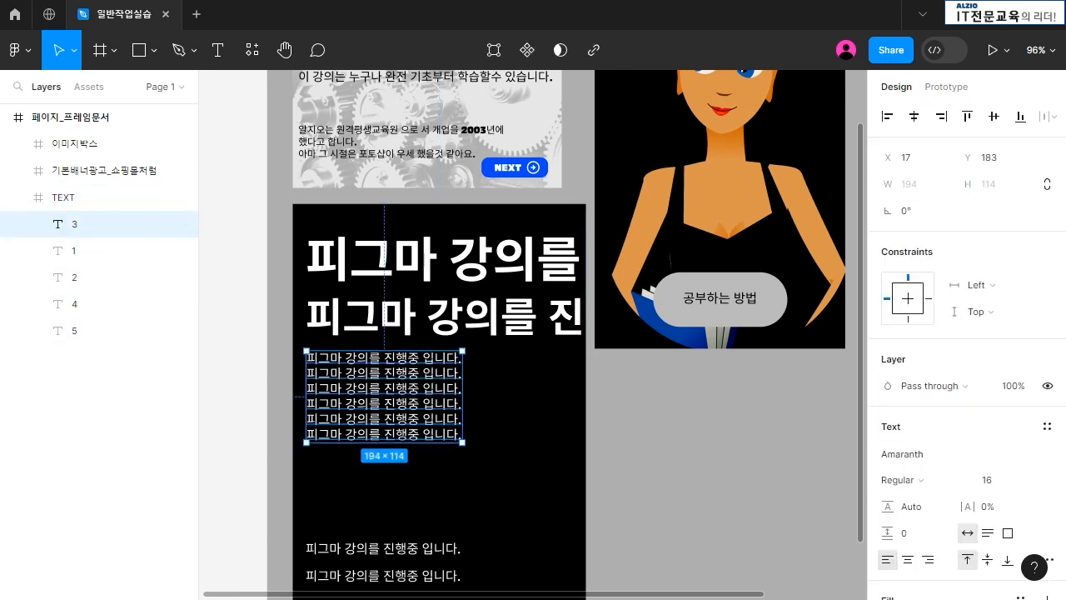
scroll(948, 467, "down", 2)
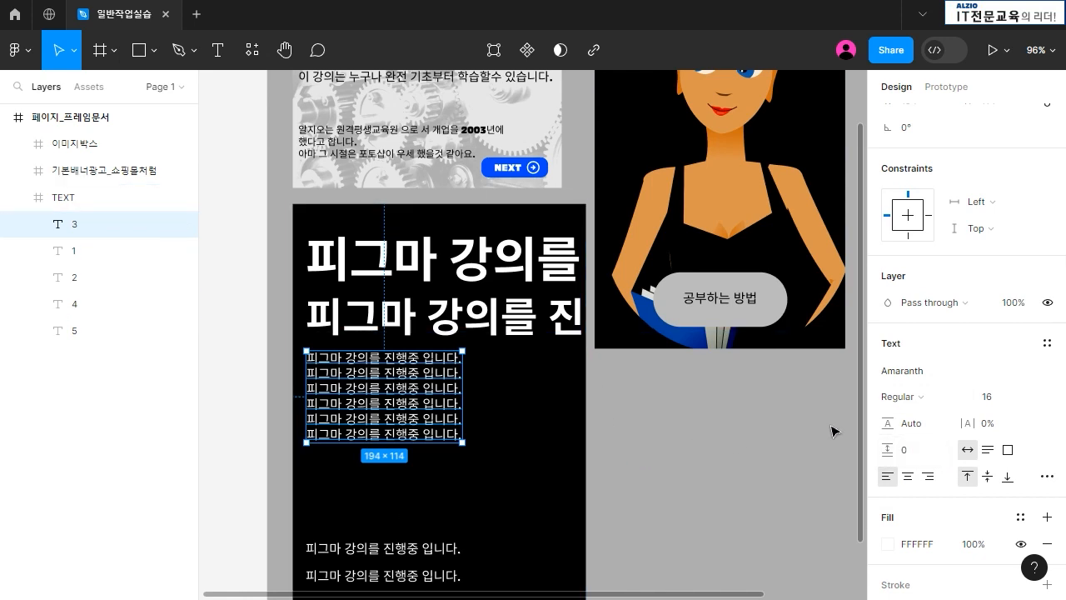
left_click(993, 398)
type("25")
key("Return")
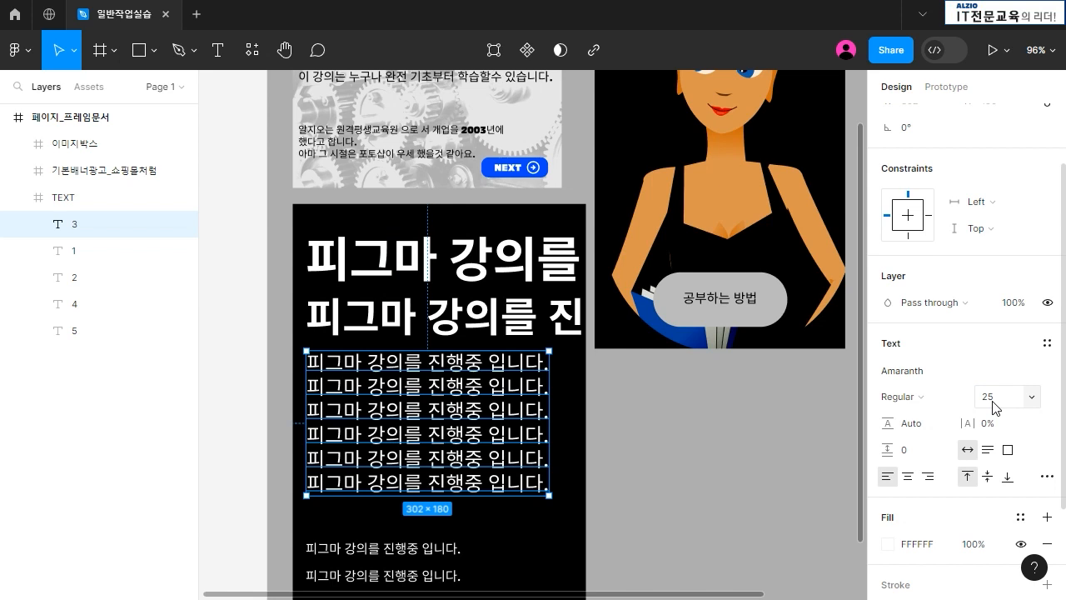
left_click(678, 464)
left_click(475, 429)
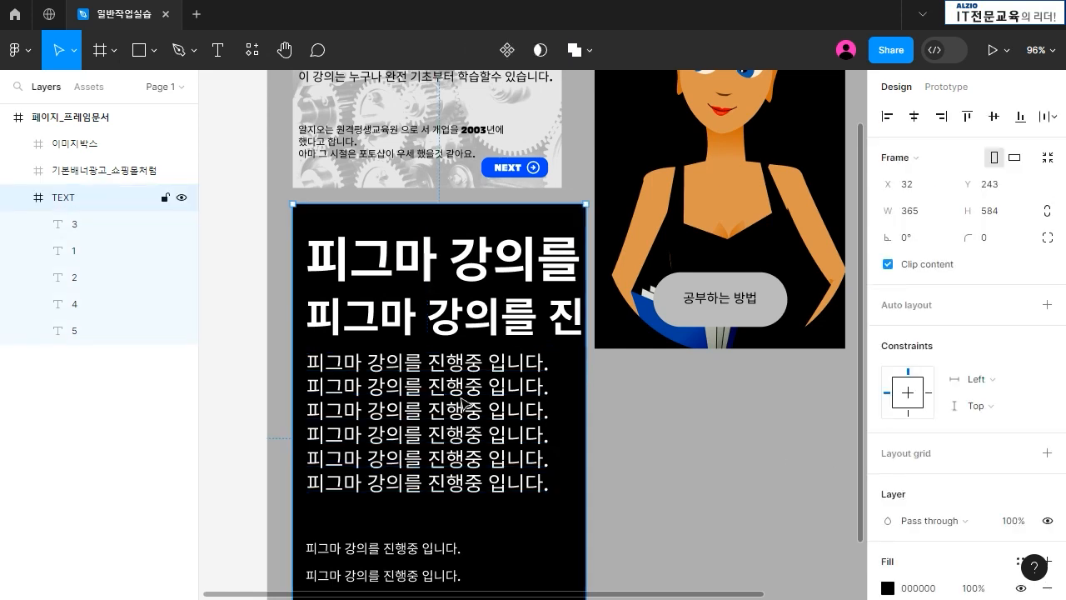
Set the line height of the six-line text block, layer 3, to 5
left_click(462, 403)
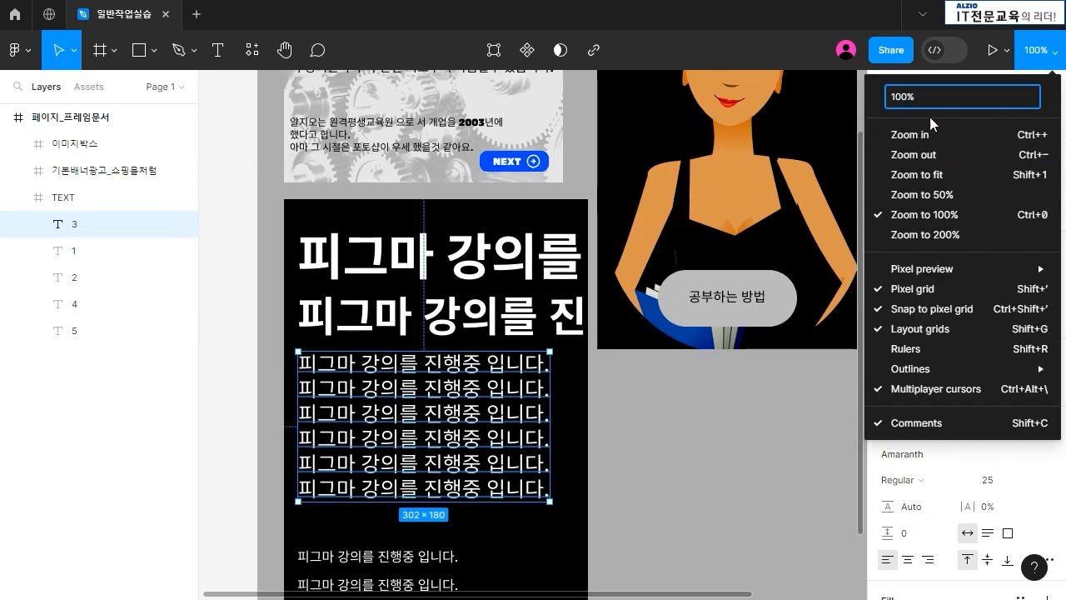
left_click(752, 452)
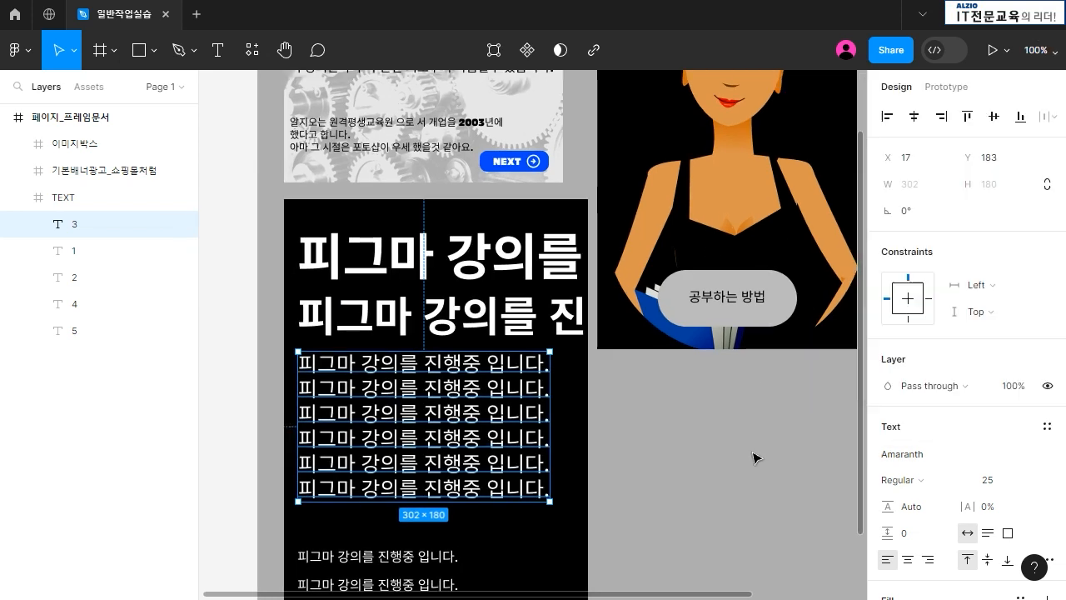
left_click(683, 461)
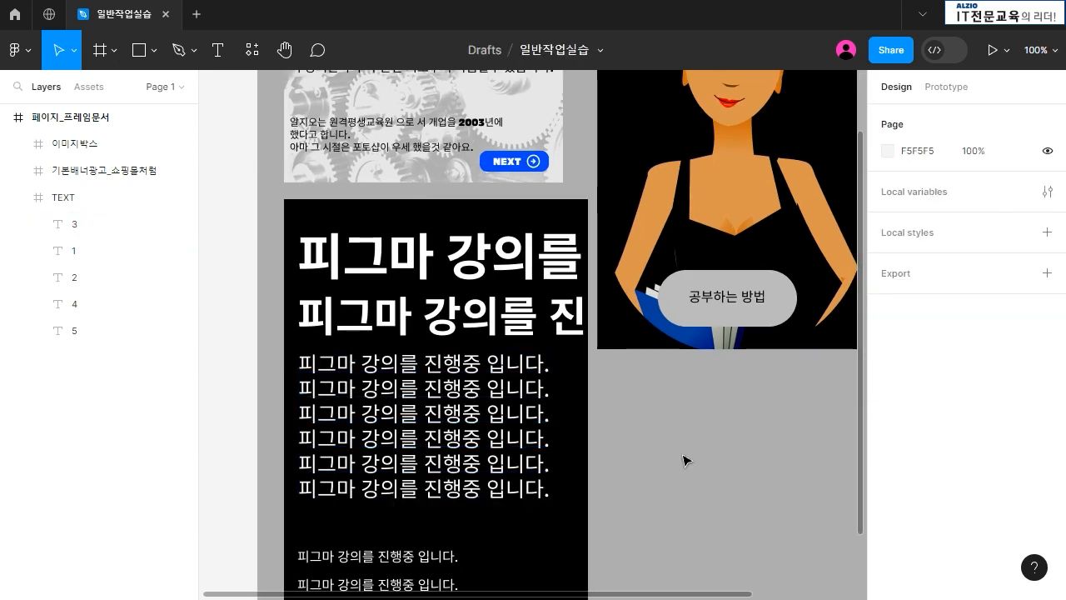
left_click(477, 390)
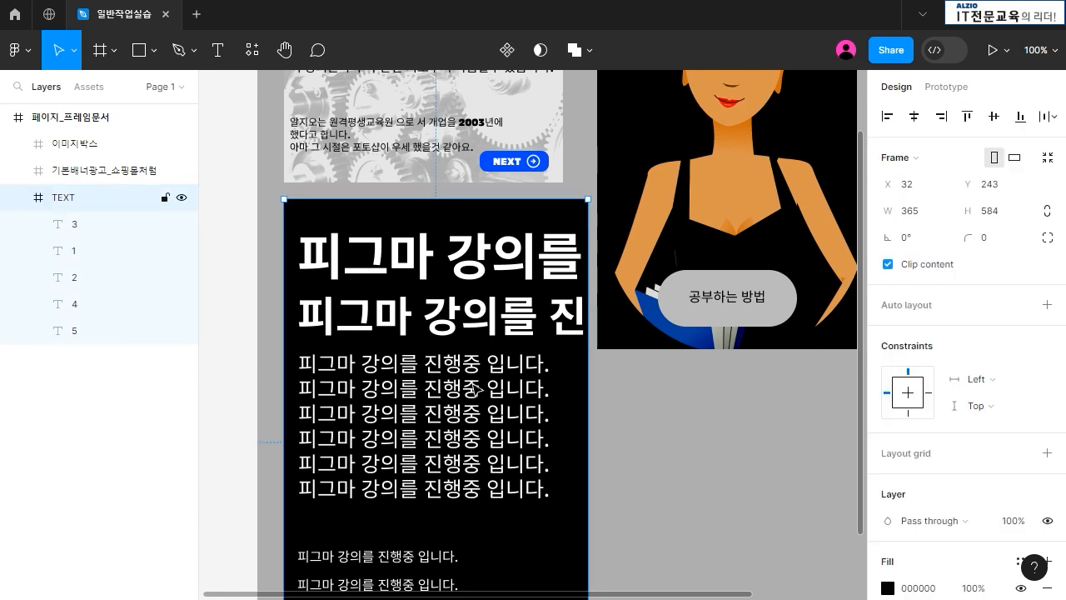
left_click(451, 371)
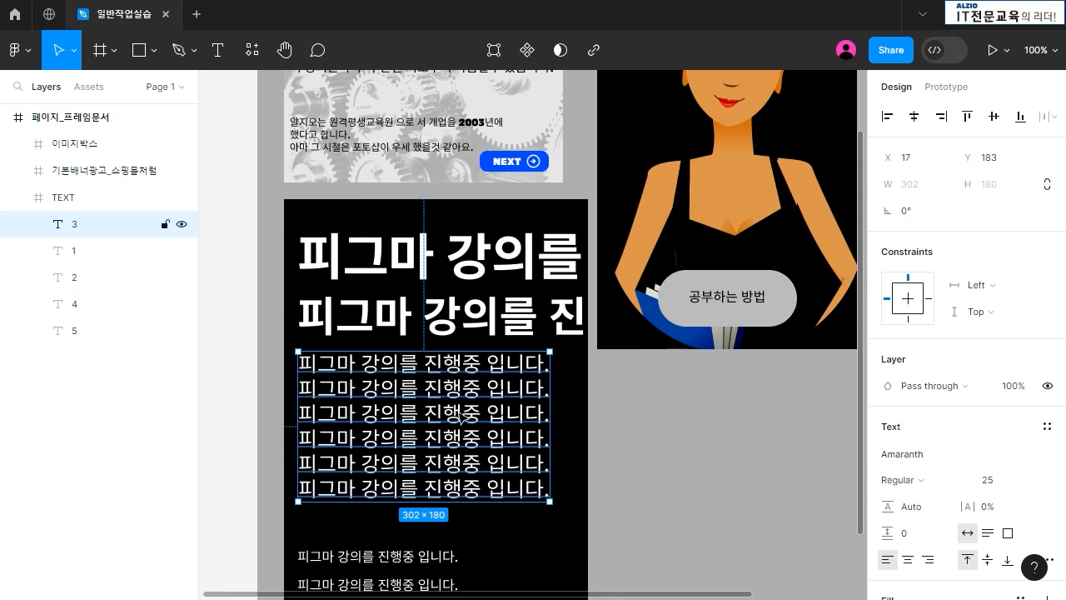
left_click(922, 509)
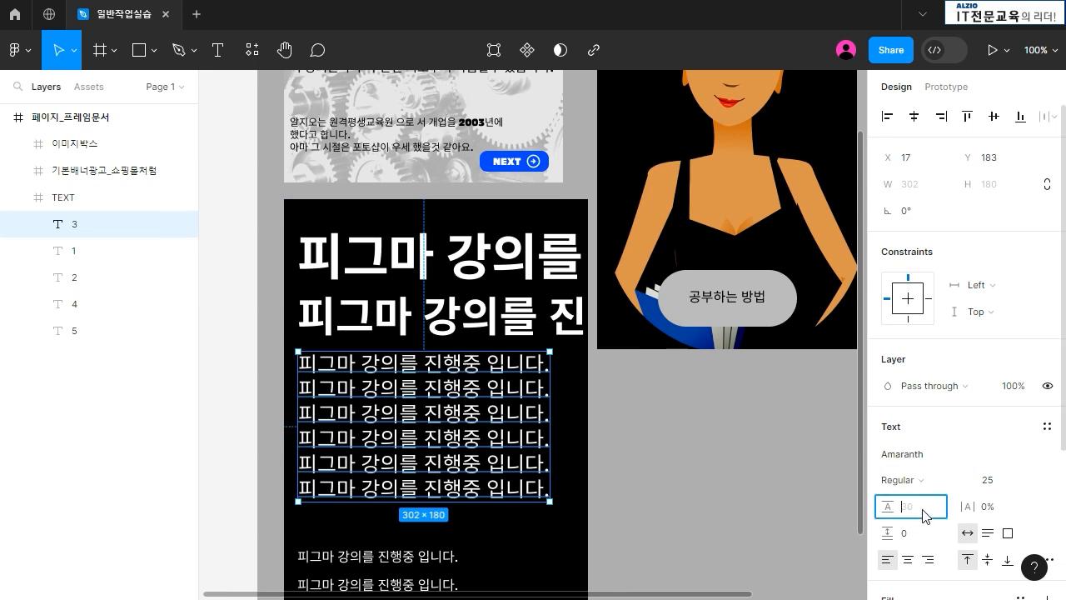
type("5")
key("Return")
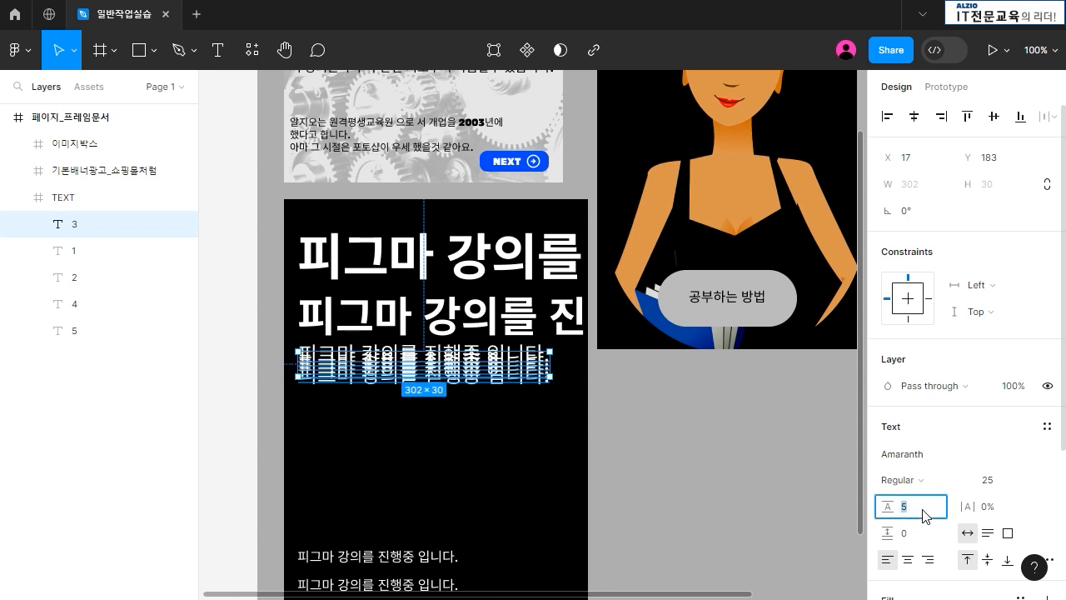
Try a line height of 20 on the six-line text block, layer 3, and change it to 15
type("20")
key("Return")
left_click(923, 507)
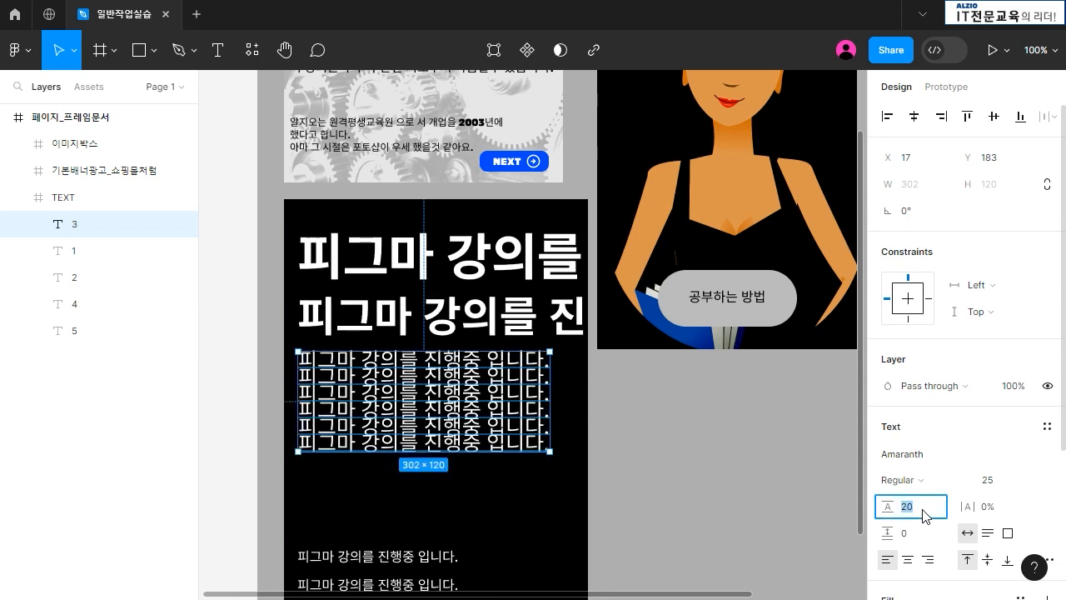
type("15")
key("Return")
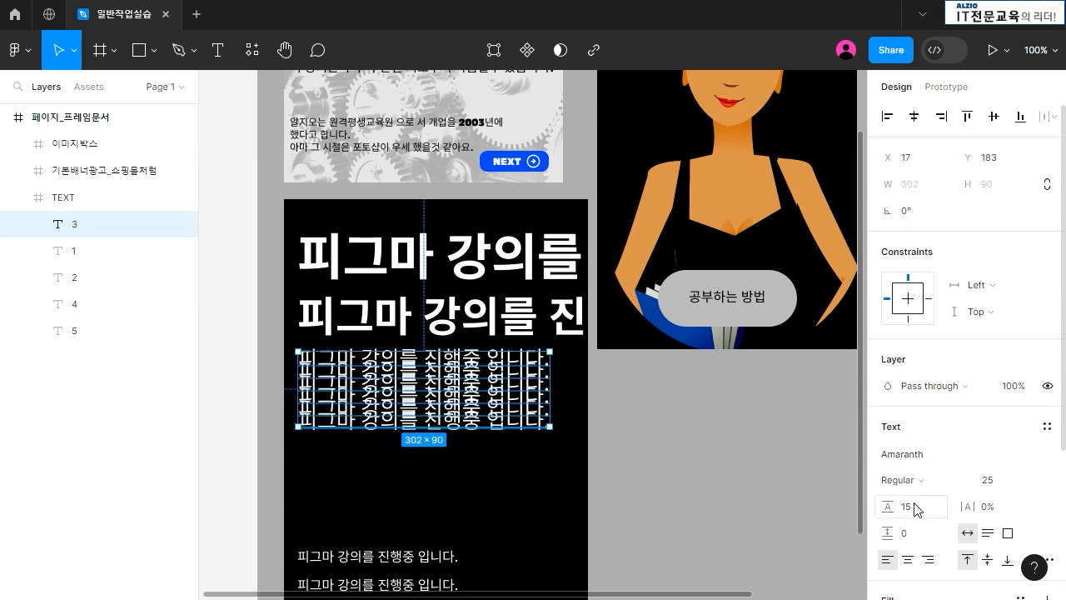
Set the font size of the six-line text block, layer 3, to 5 and deselect the block
left_click(1003, 491)
type("5")
key("Return")
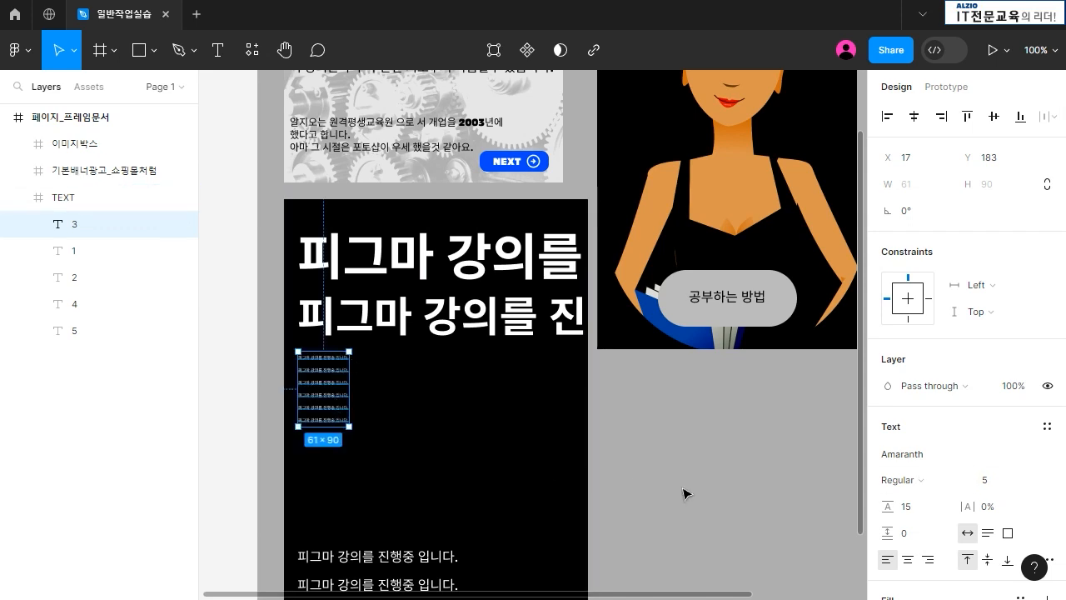
left_click(662, 467)
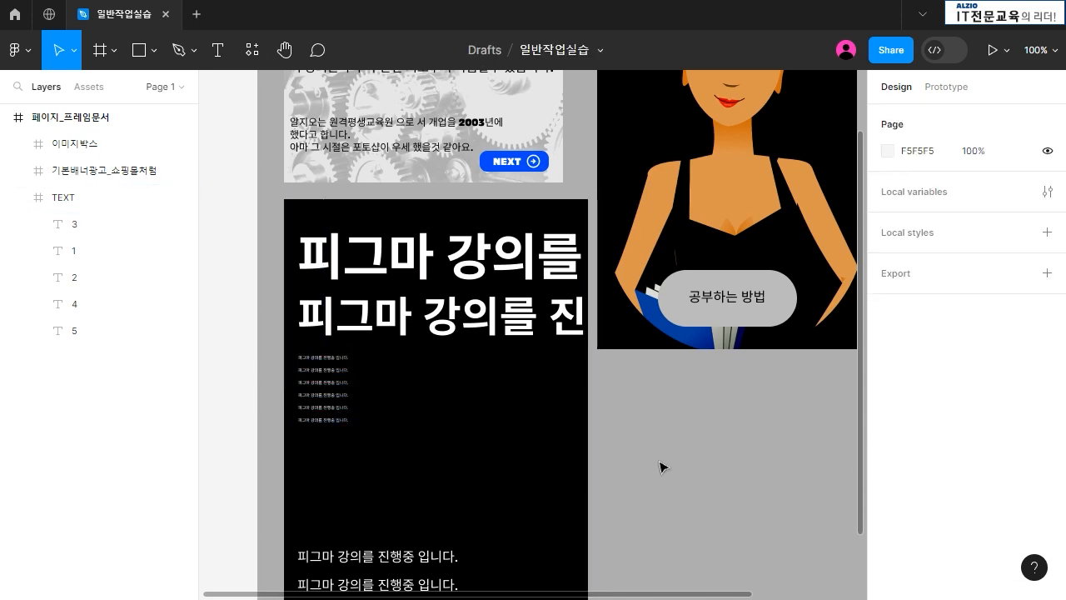
Select the six-line text block, layer 3, below the two large headings in the TEXT frame
left_click(346, 378)
left_click(344, 375)
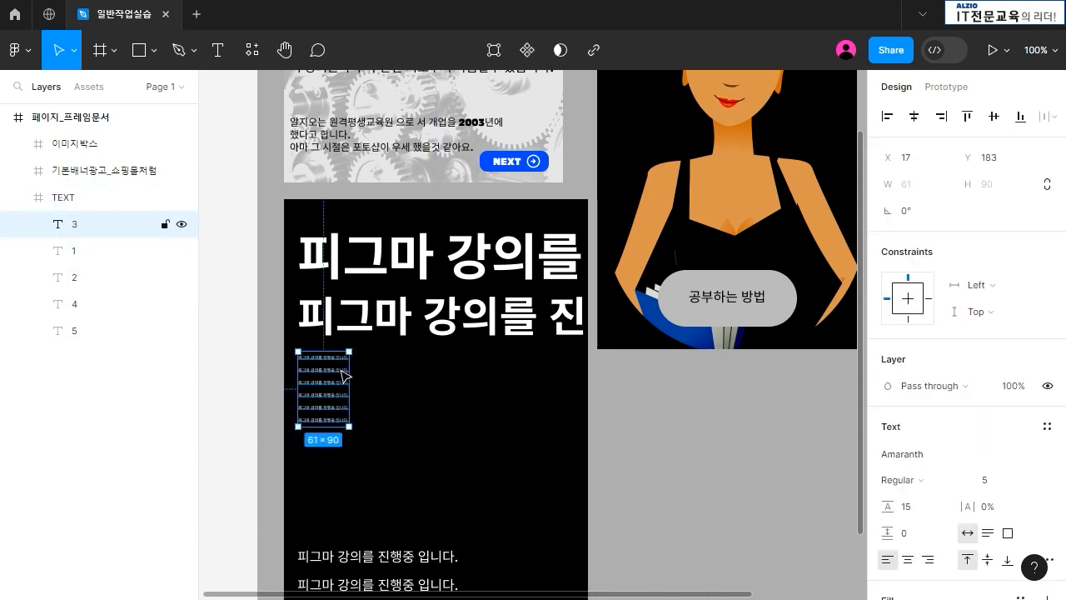